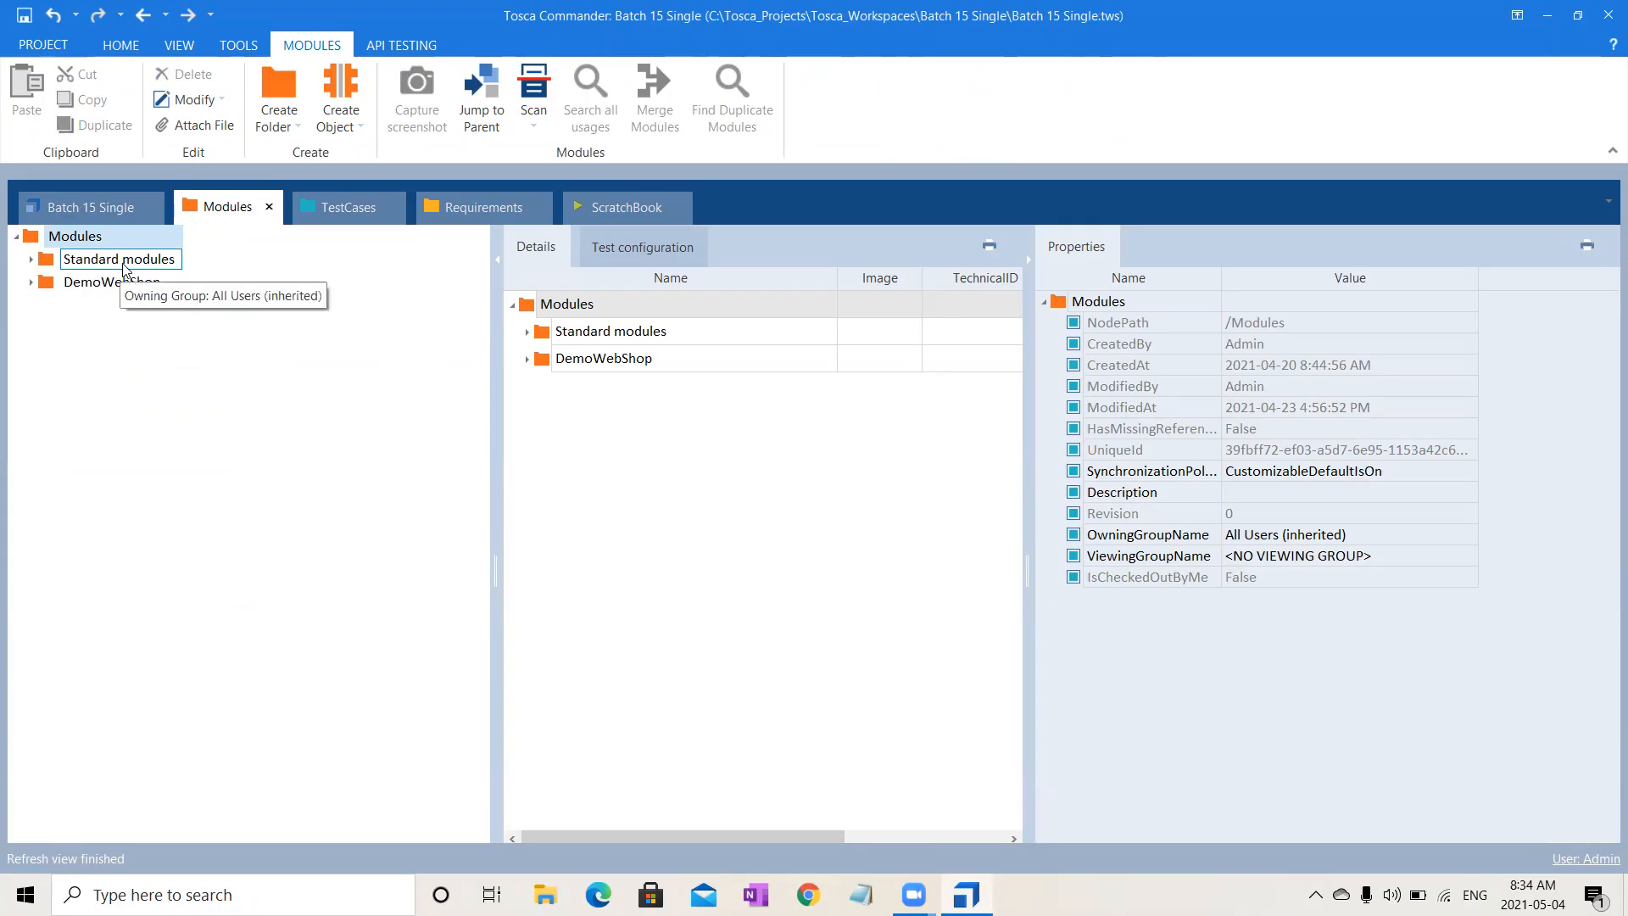
# - Switch to Batch 15 Single and begin closing it so the save-changes prompt appears
pyautogui.click(84, 209)
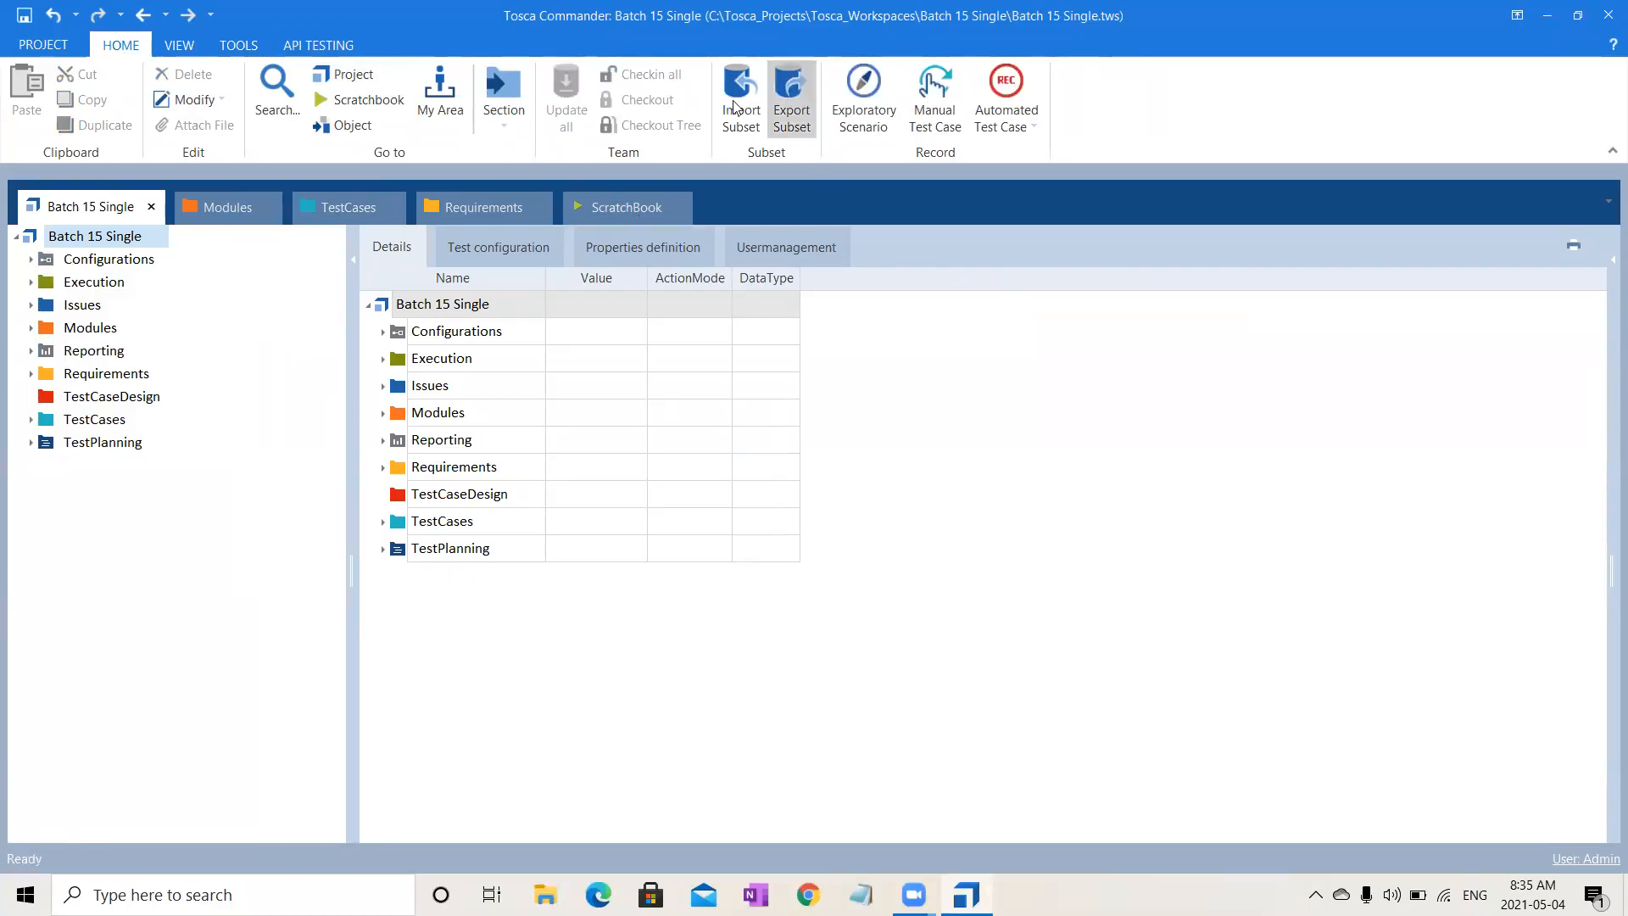
pyautogui.click(750, 129)
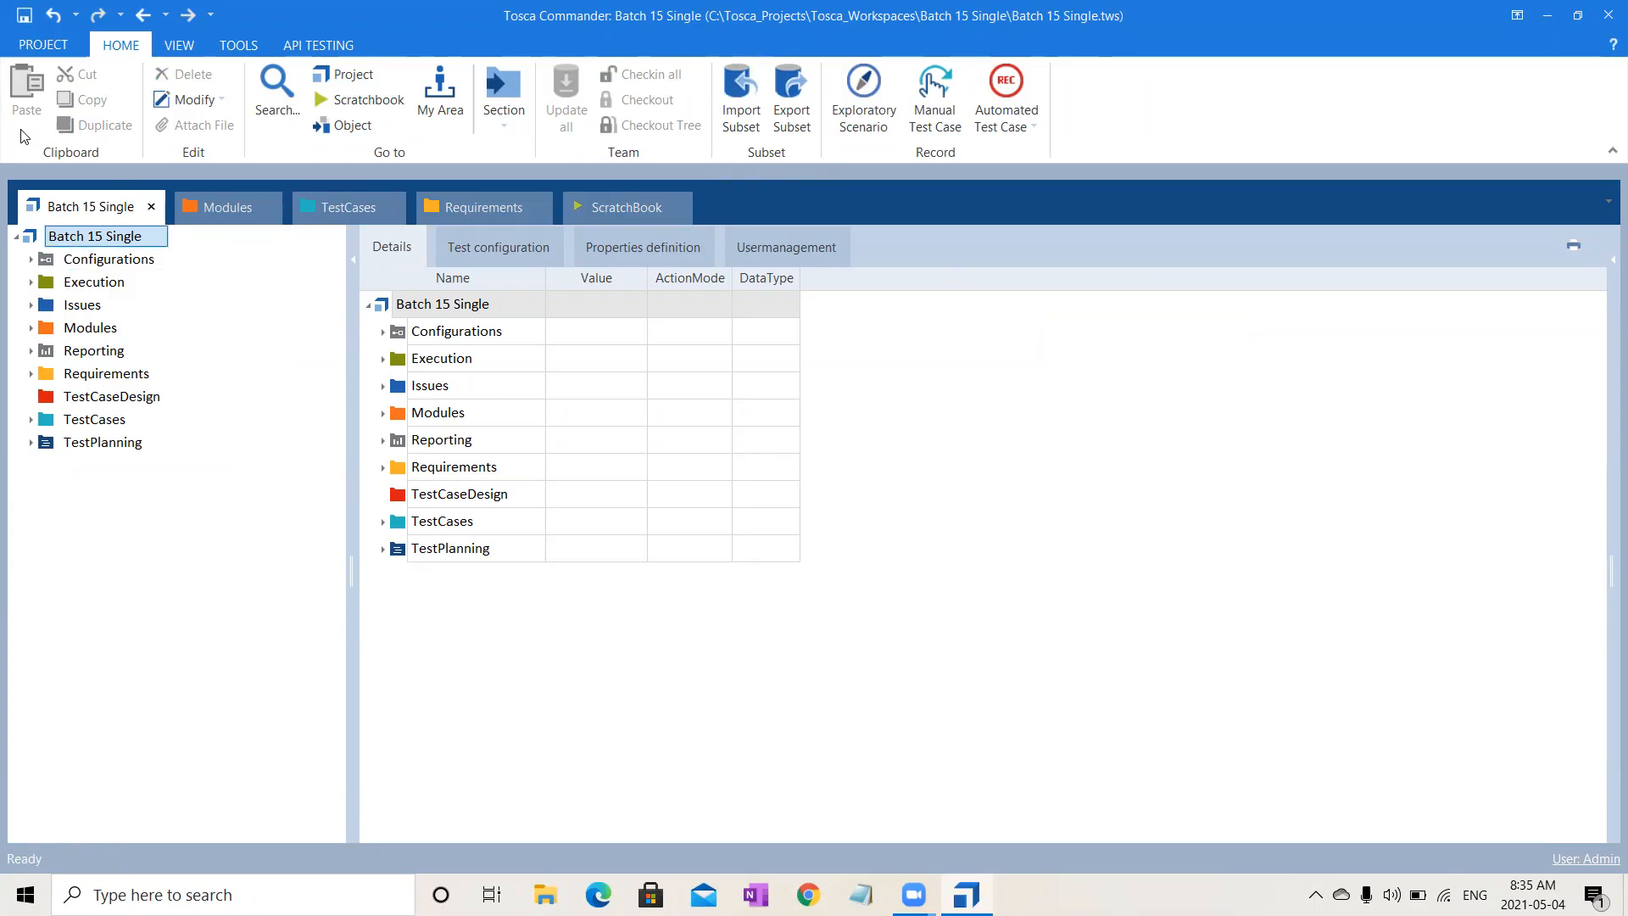
pyautogui.click(38, 44)
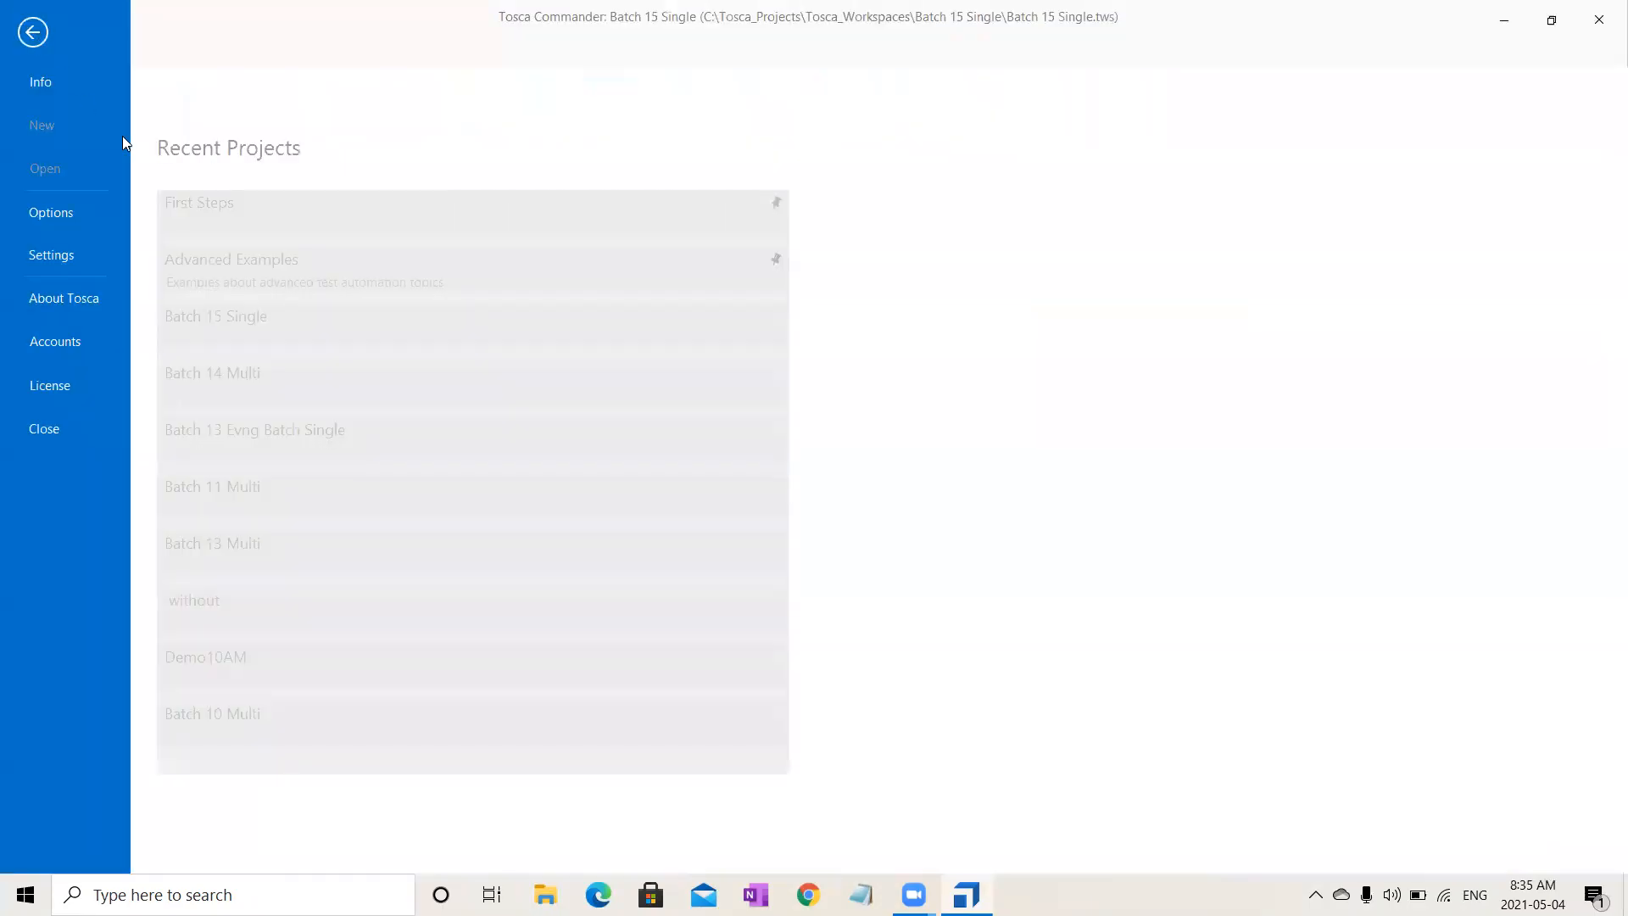
pyautogui.click(44, 428)
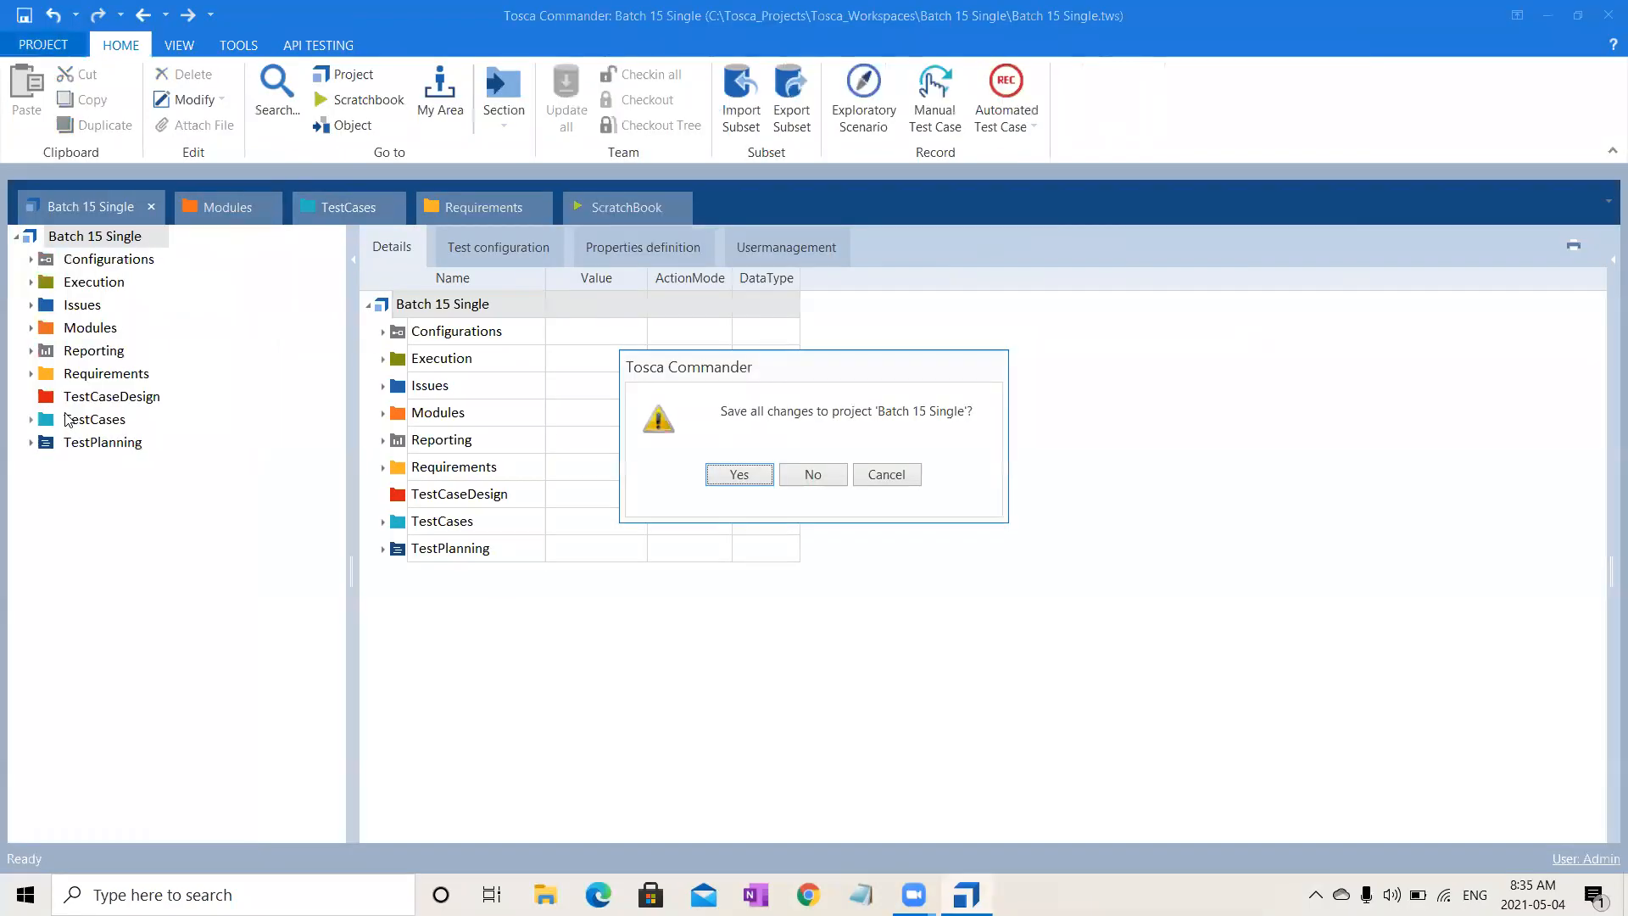
# - Save Batch 15 Single's changes, then open the 'without' project from Recent Projects
pyautogui.click(754, 475)
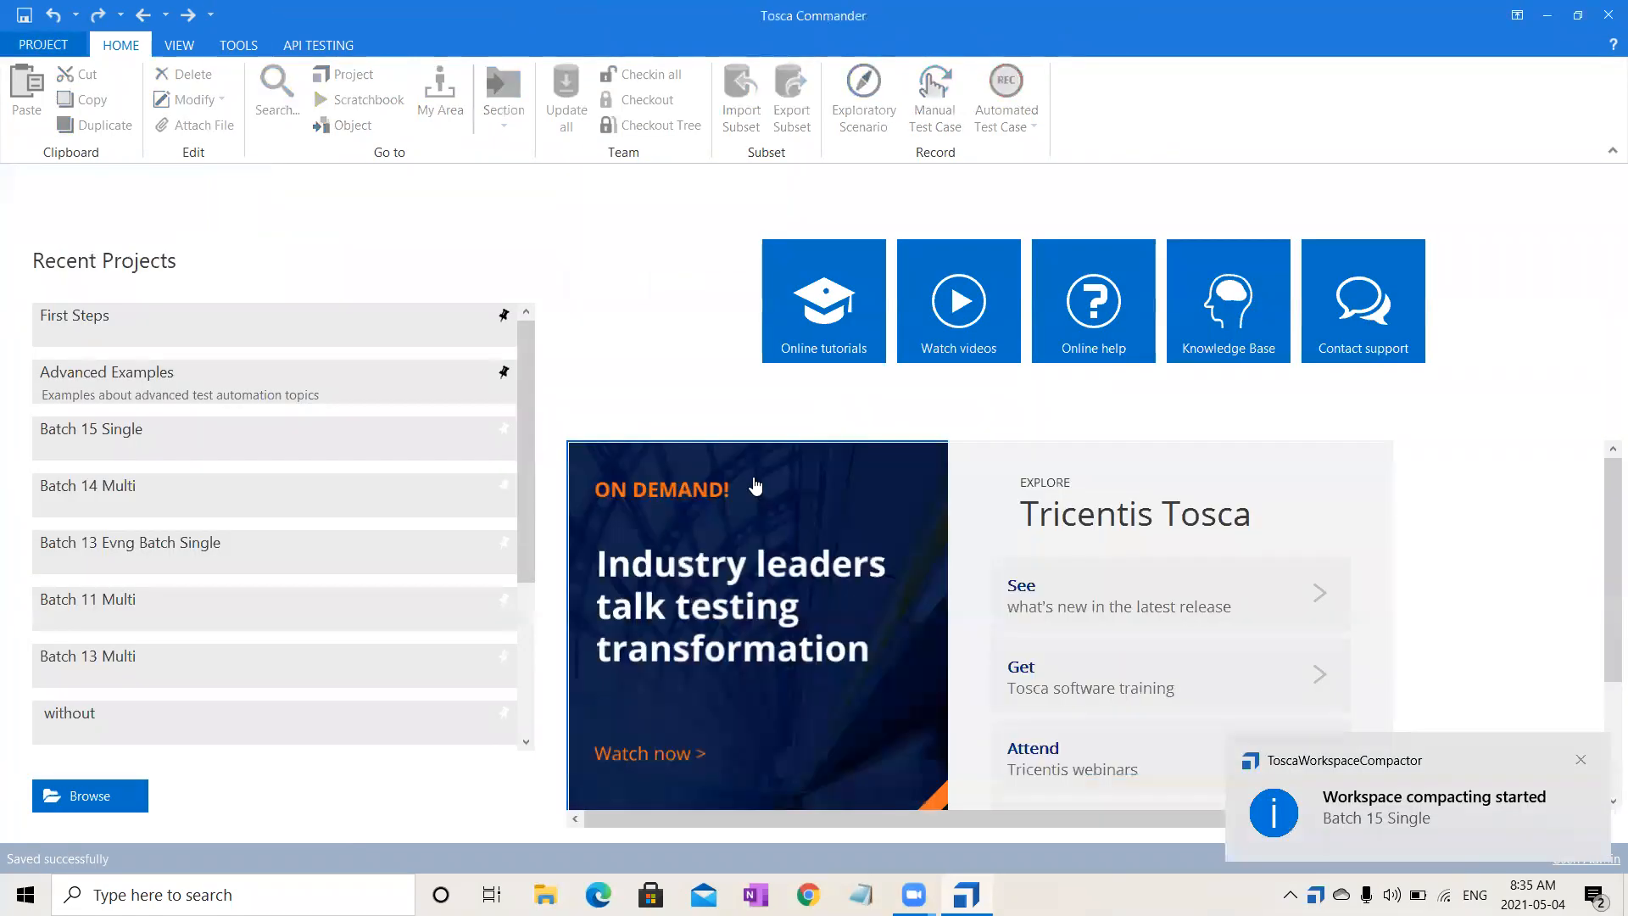
pyautogui.click(217, 731)
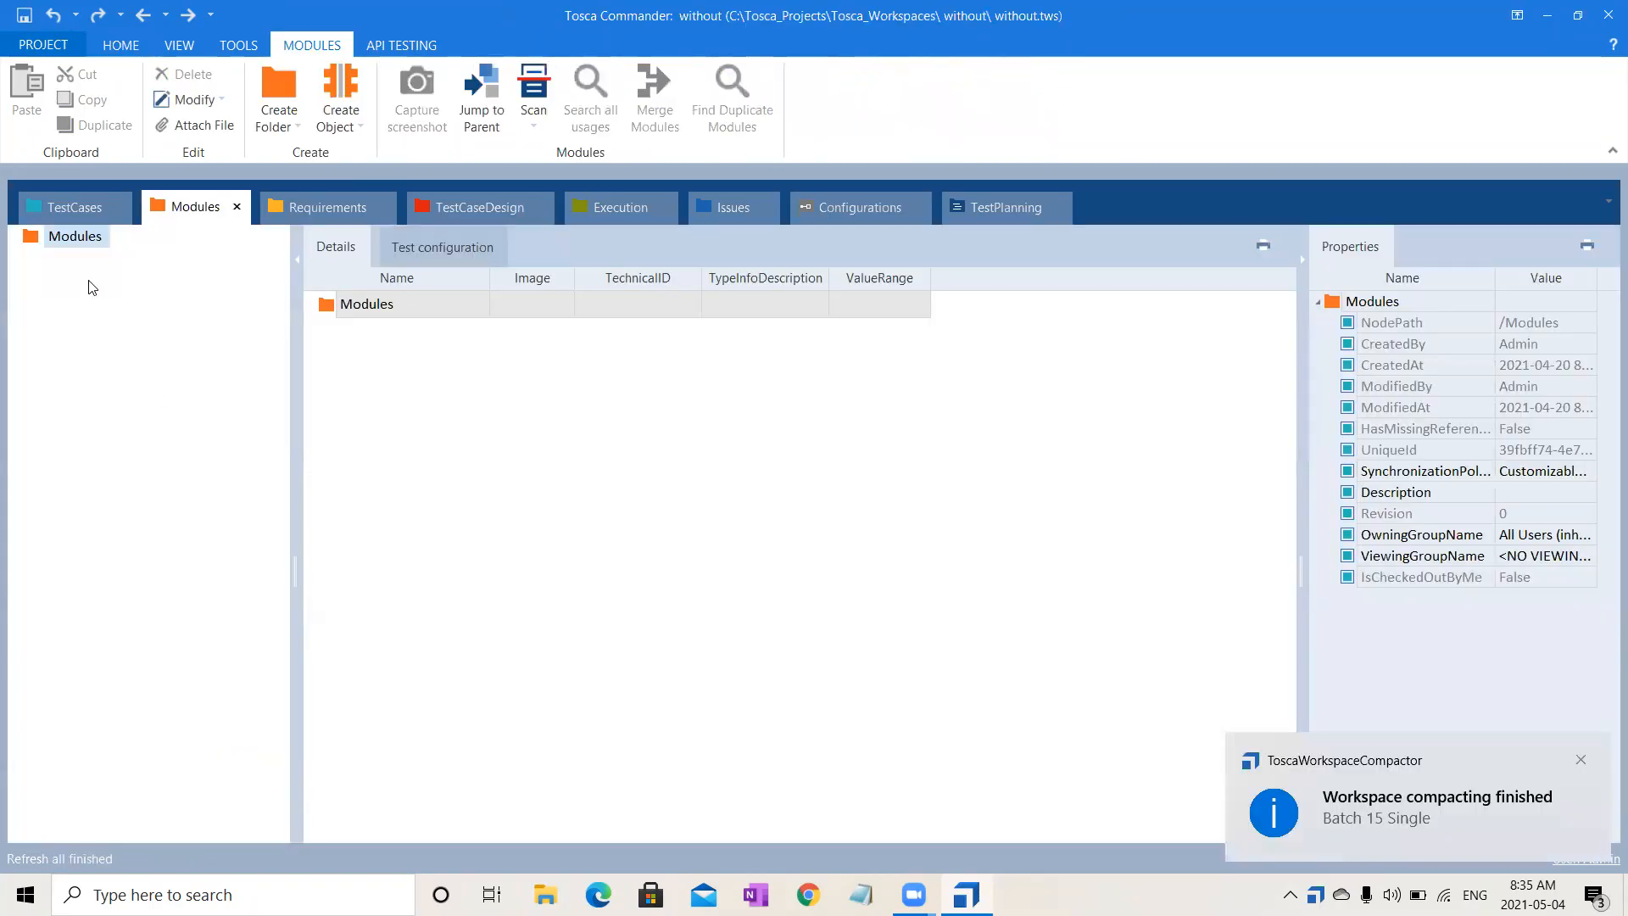
pyautogui.click(62, 212)
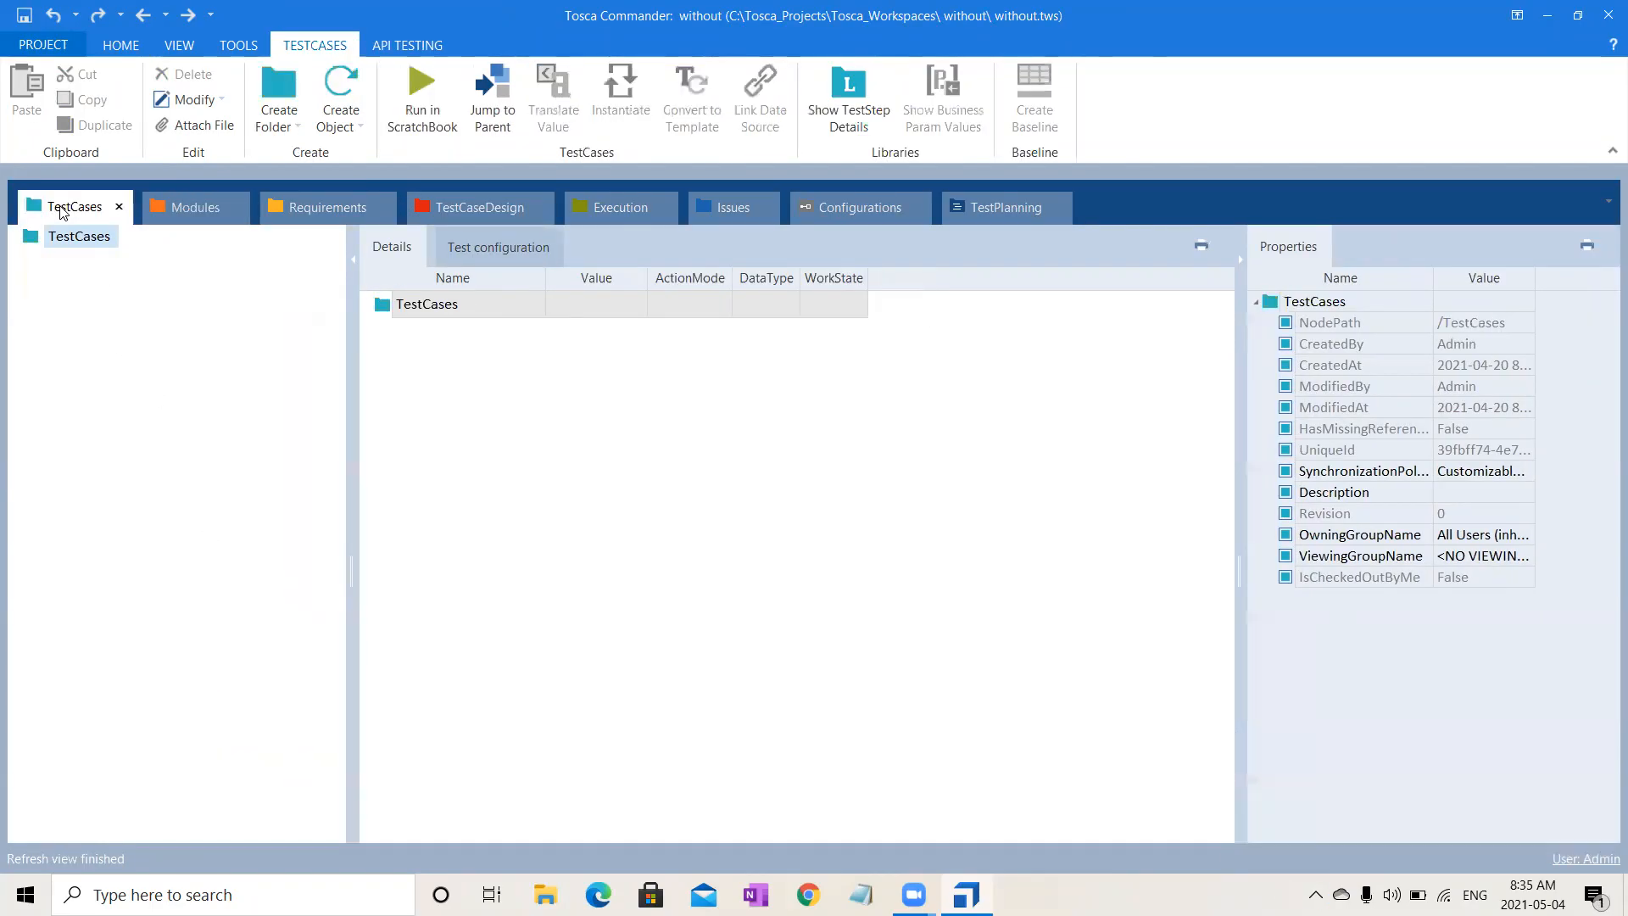
pyautogui.click(335, 216)
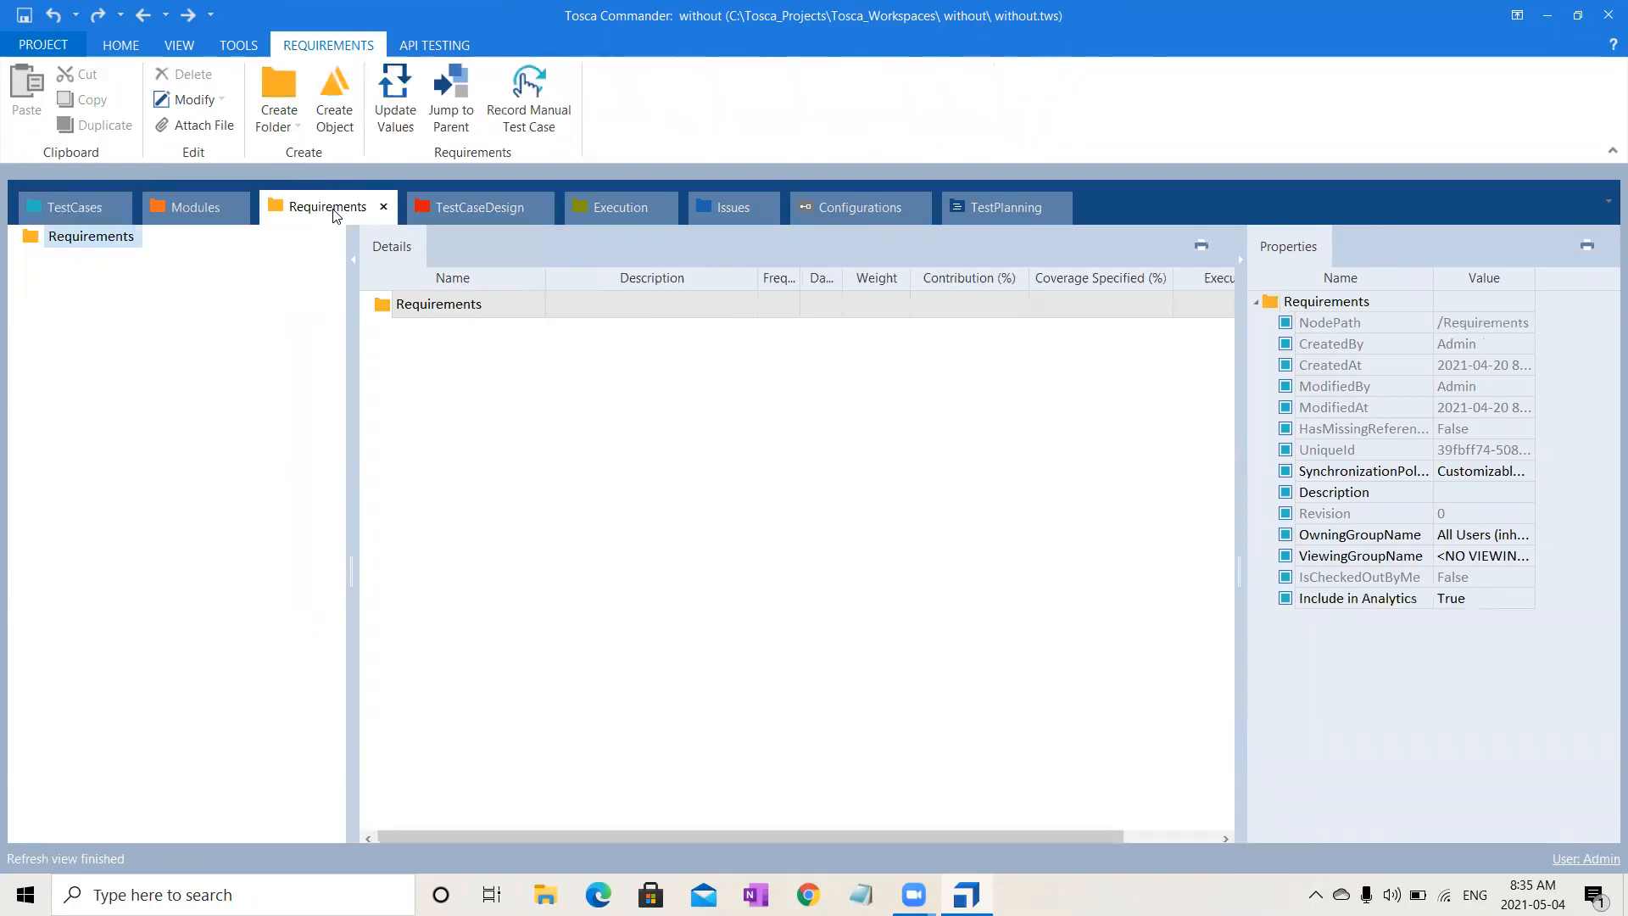
# - Show the 'without' project root overview docked as a tab
pyautogui.click(115, 47)
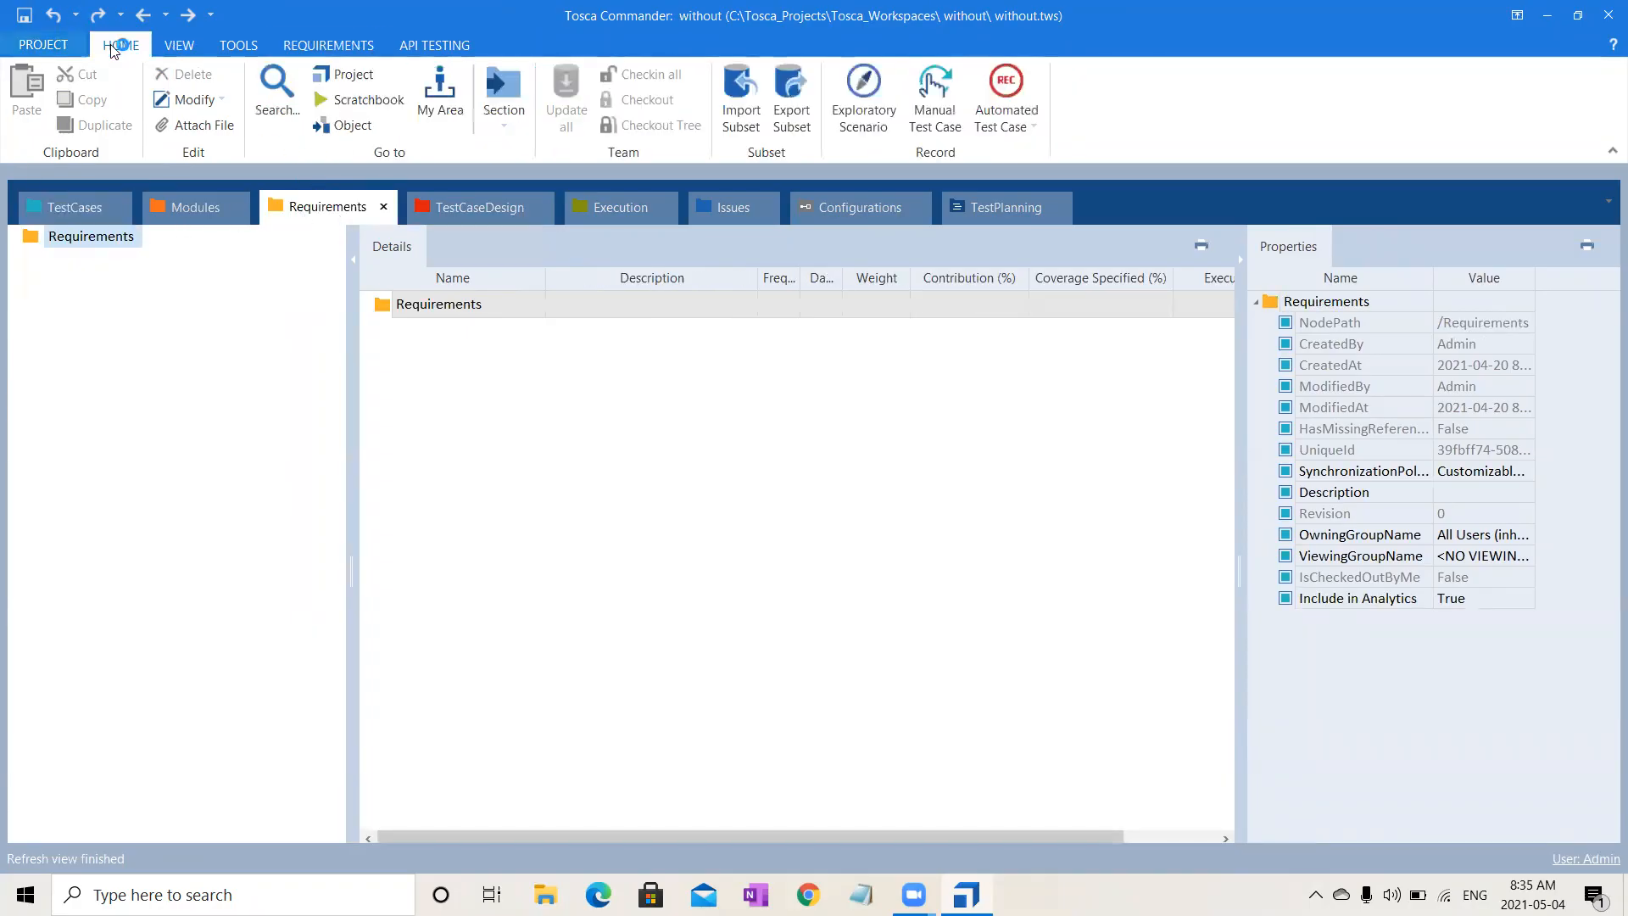
pyautogui.click(376, 75)
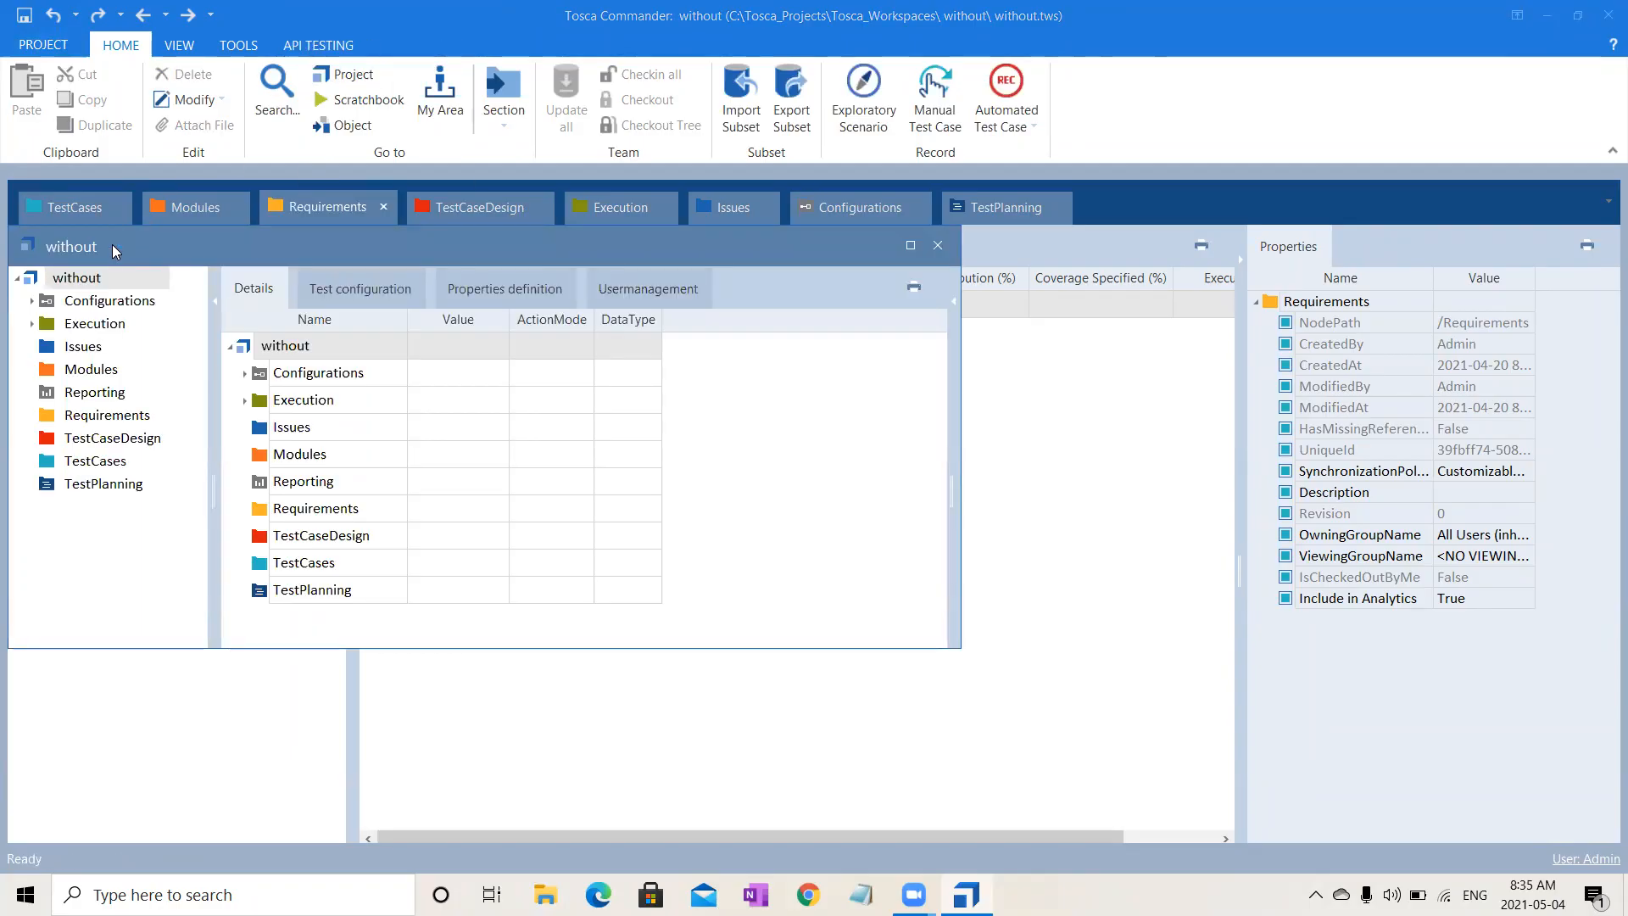
pyautogui.doubleClick(114, 251)
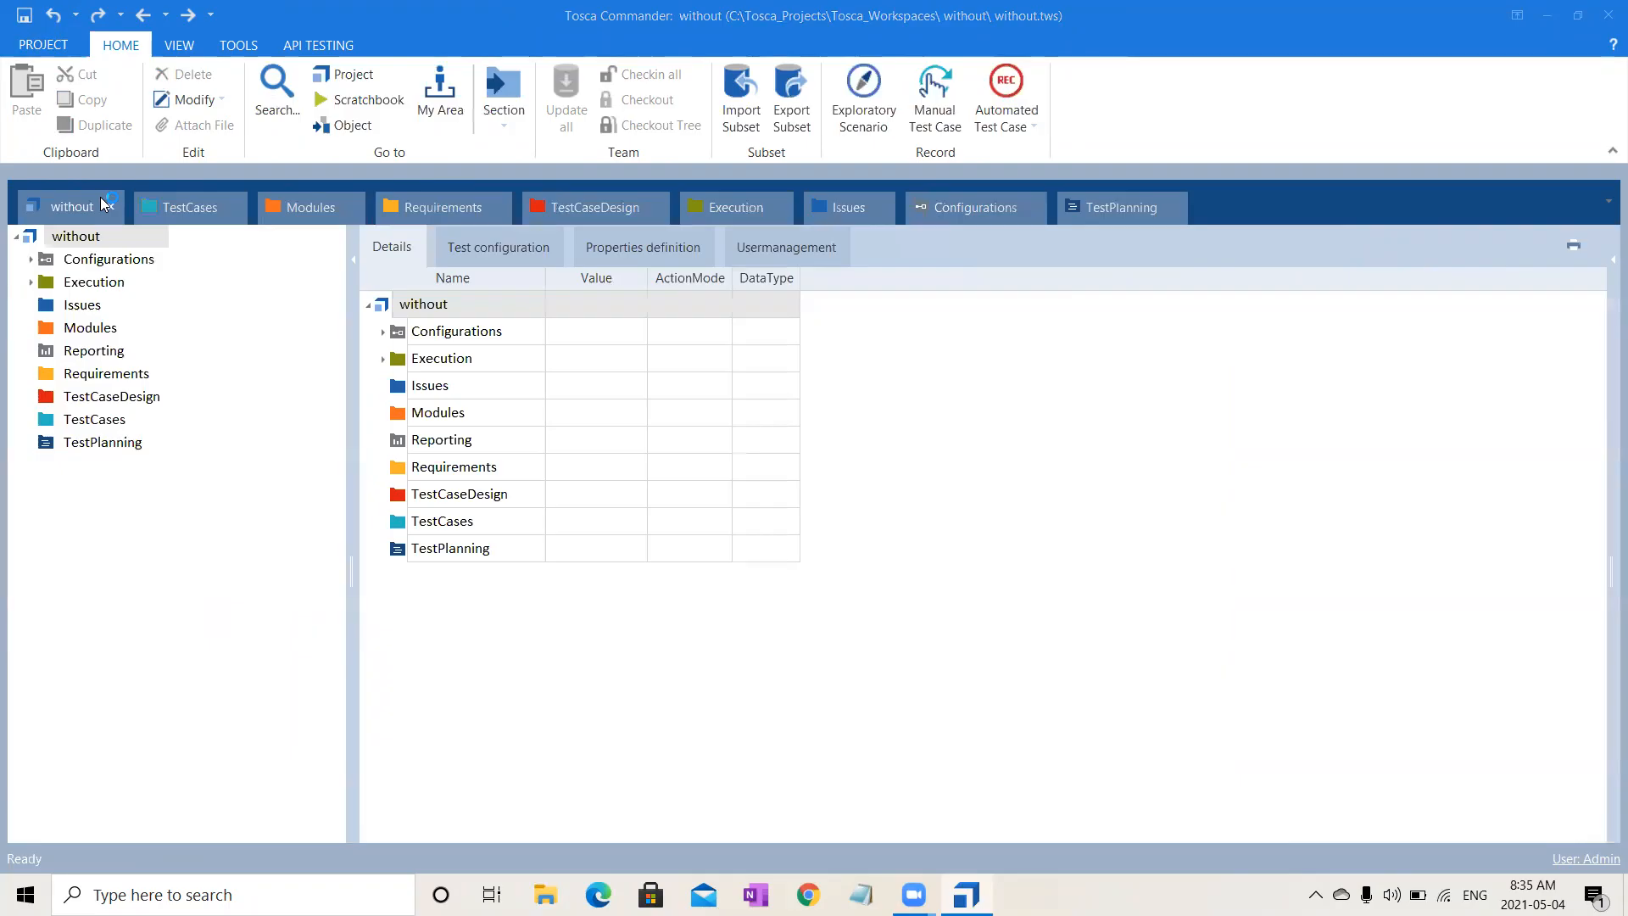
pyautogui.click(85, 237)
pyautogui.click(85, 241)
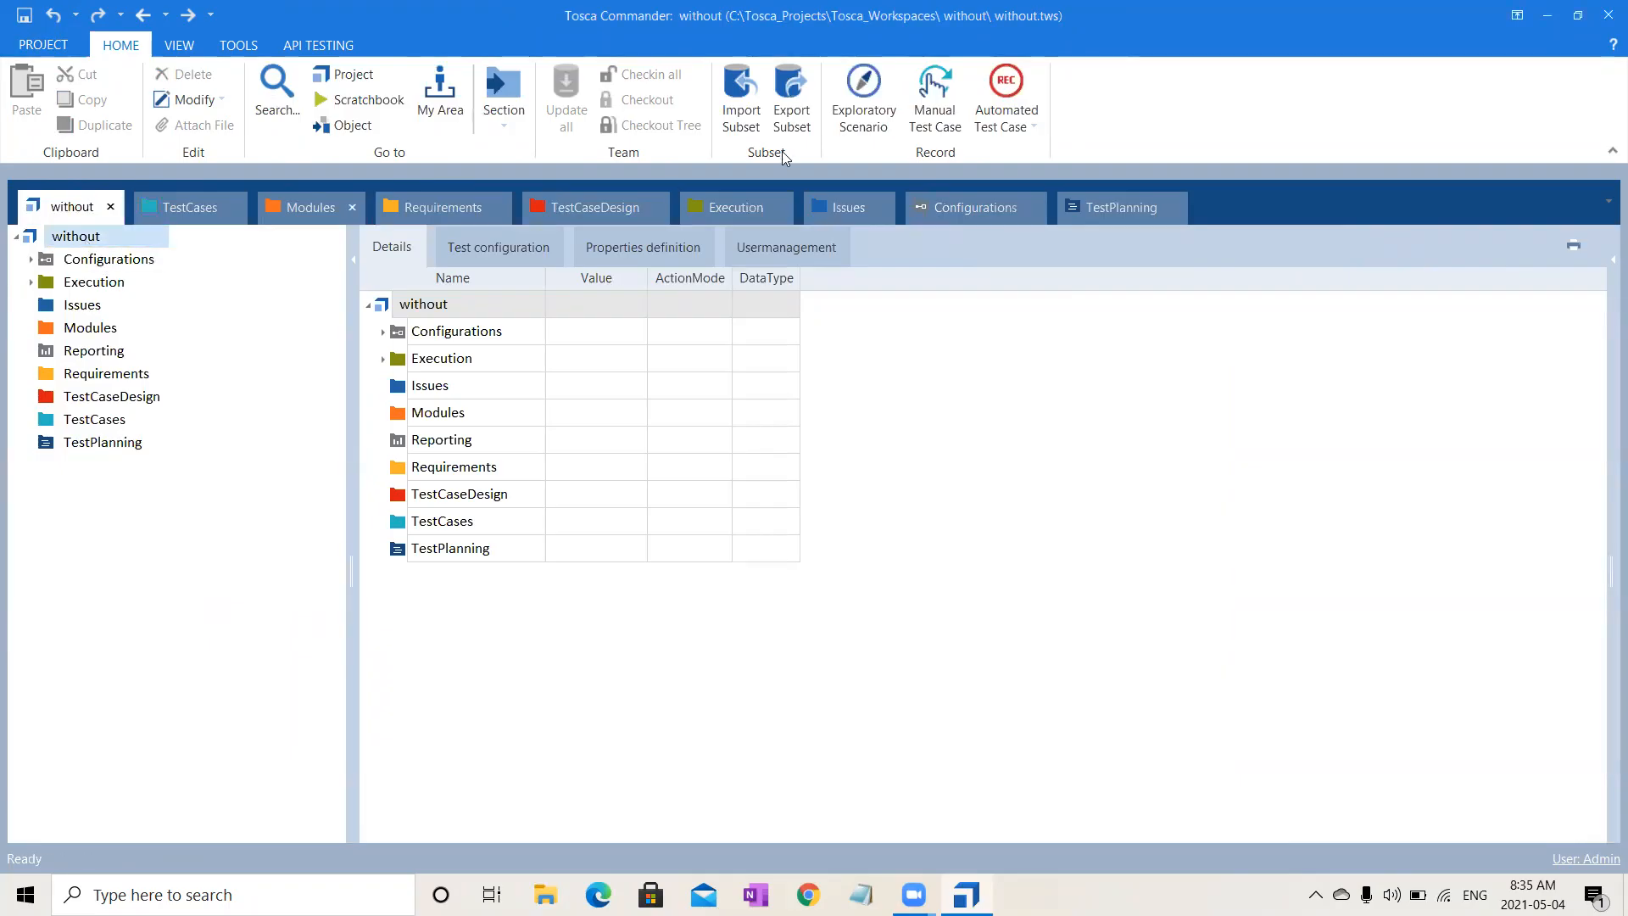
# - Browse This PC > OS (C:) > Tosca_Projects > ToscaCommander and import the Standard.tsu subset
pyautogui.click(741, 100)
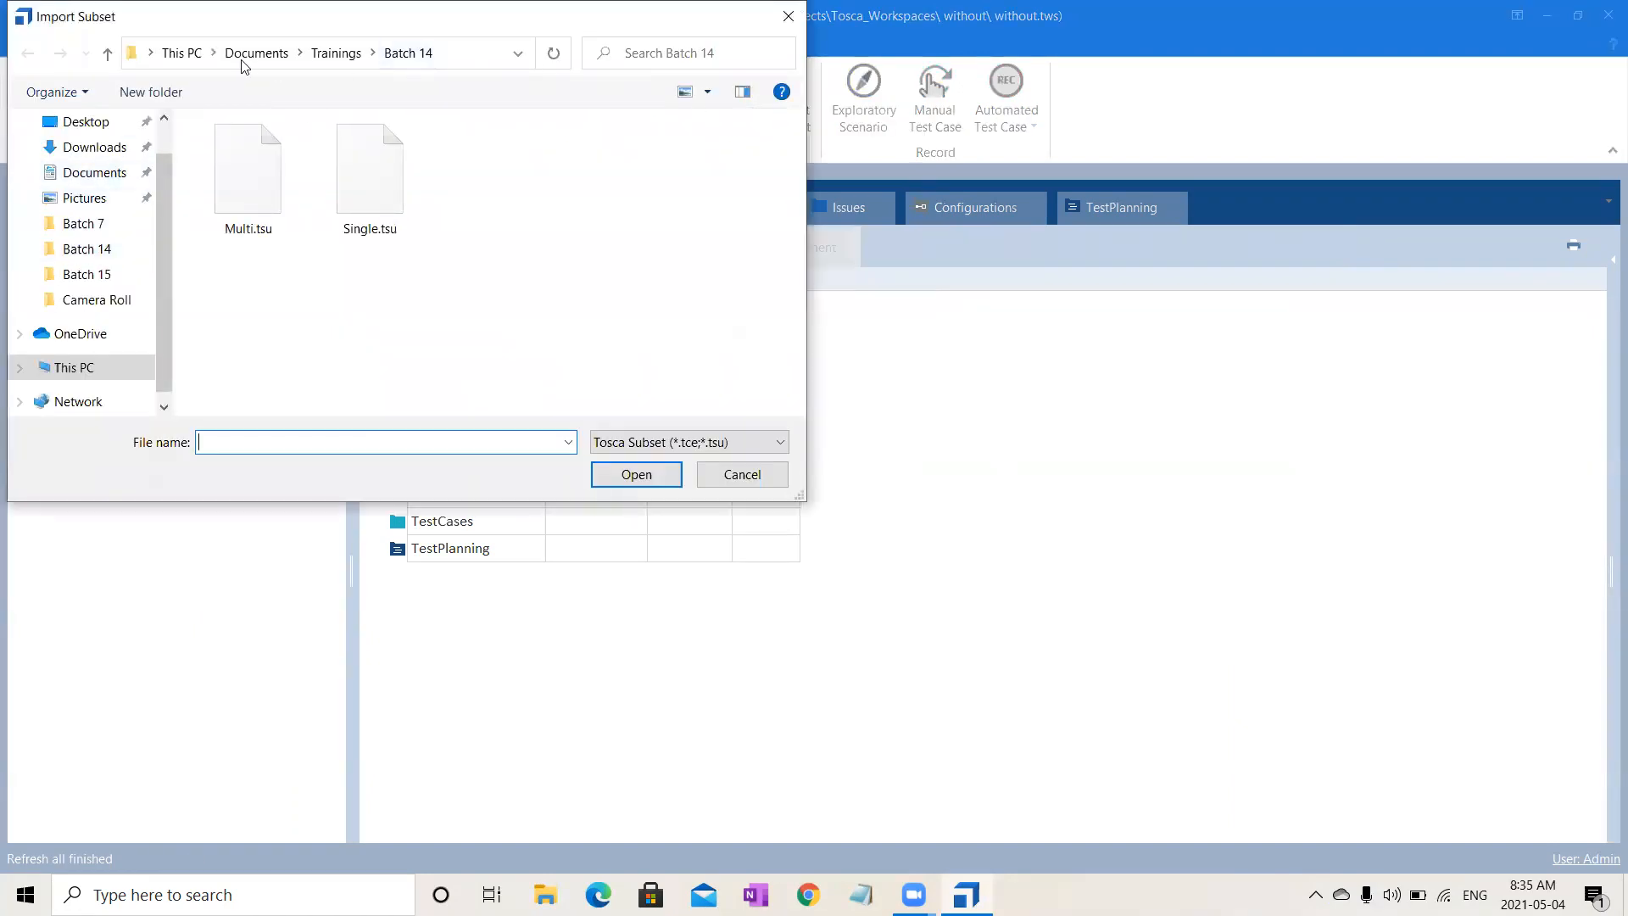
pyautogui.click(163, 136)
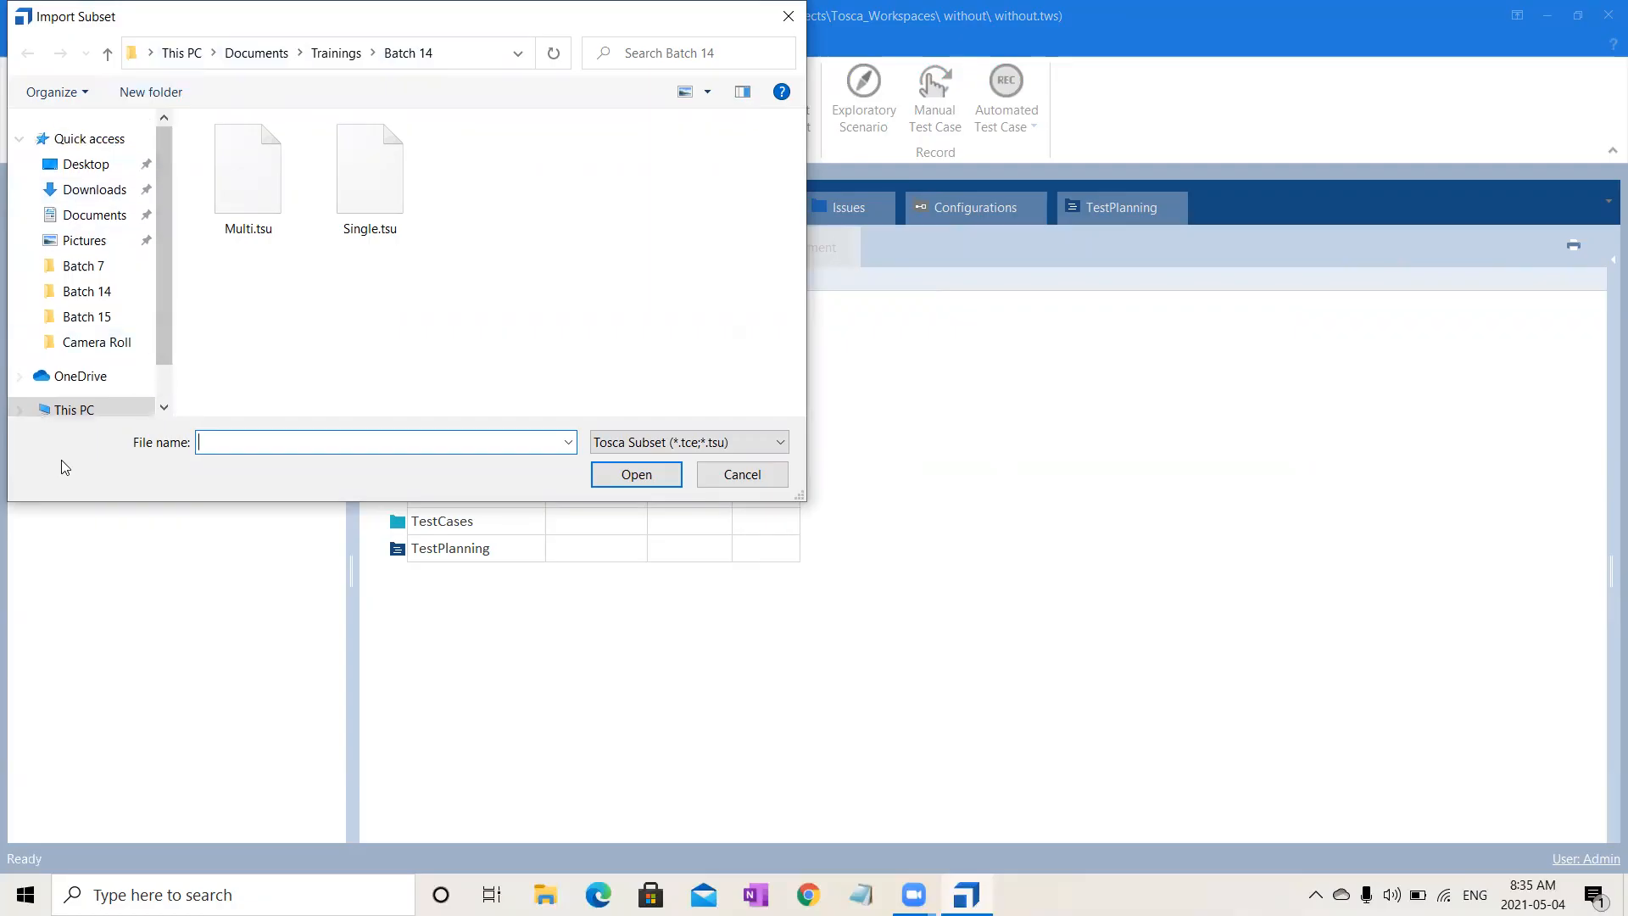
pyautogui.click(75, 411)
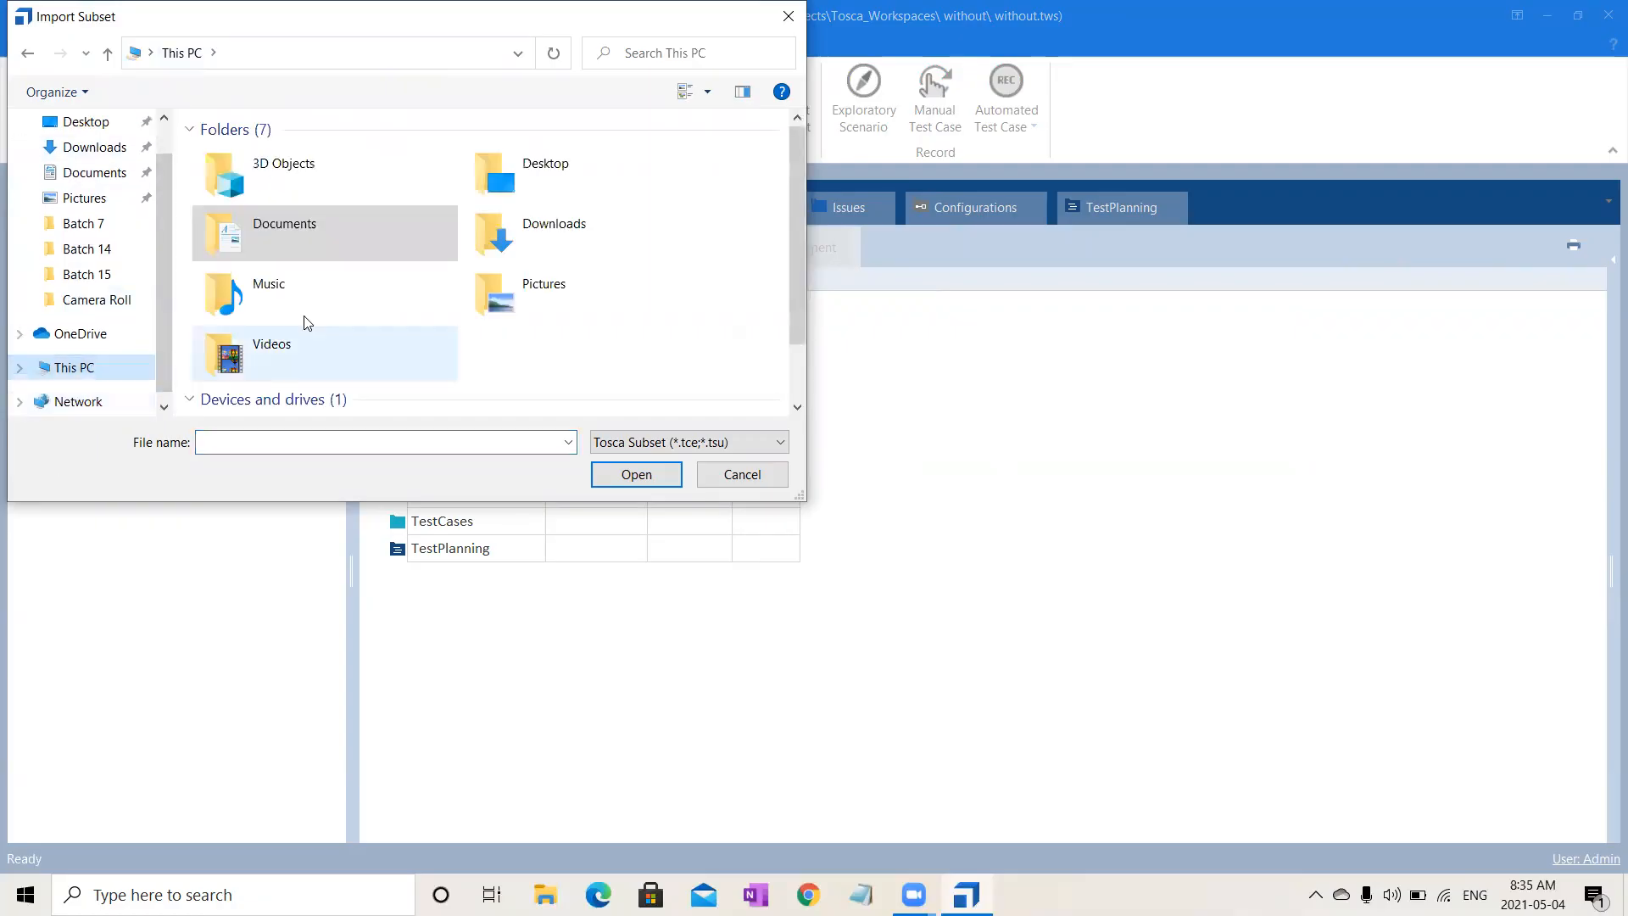
pyautogui.click(800, 364)
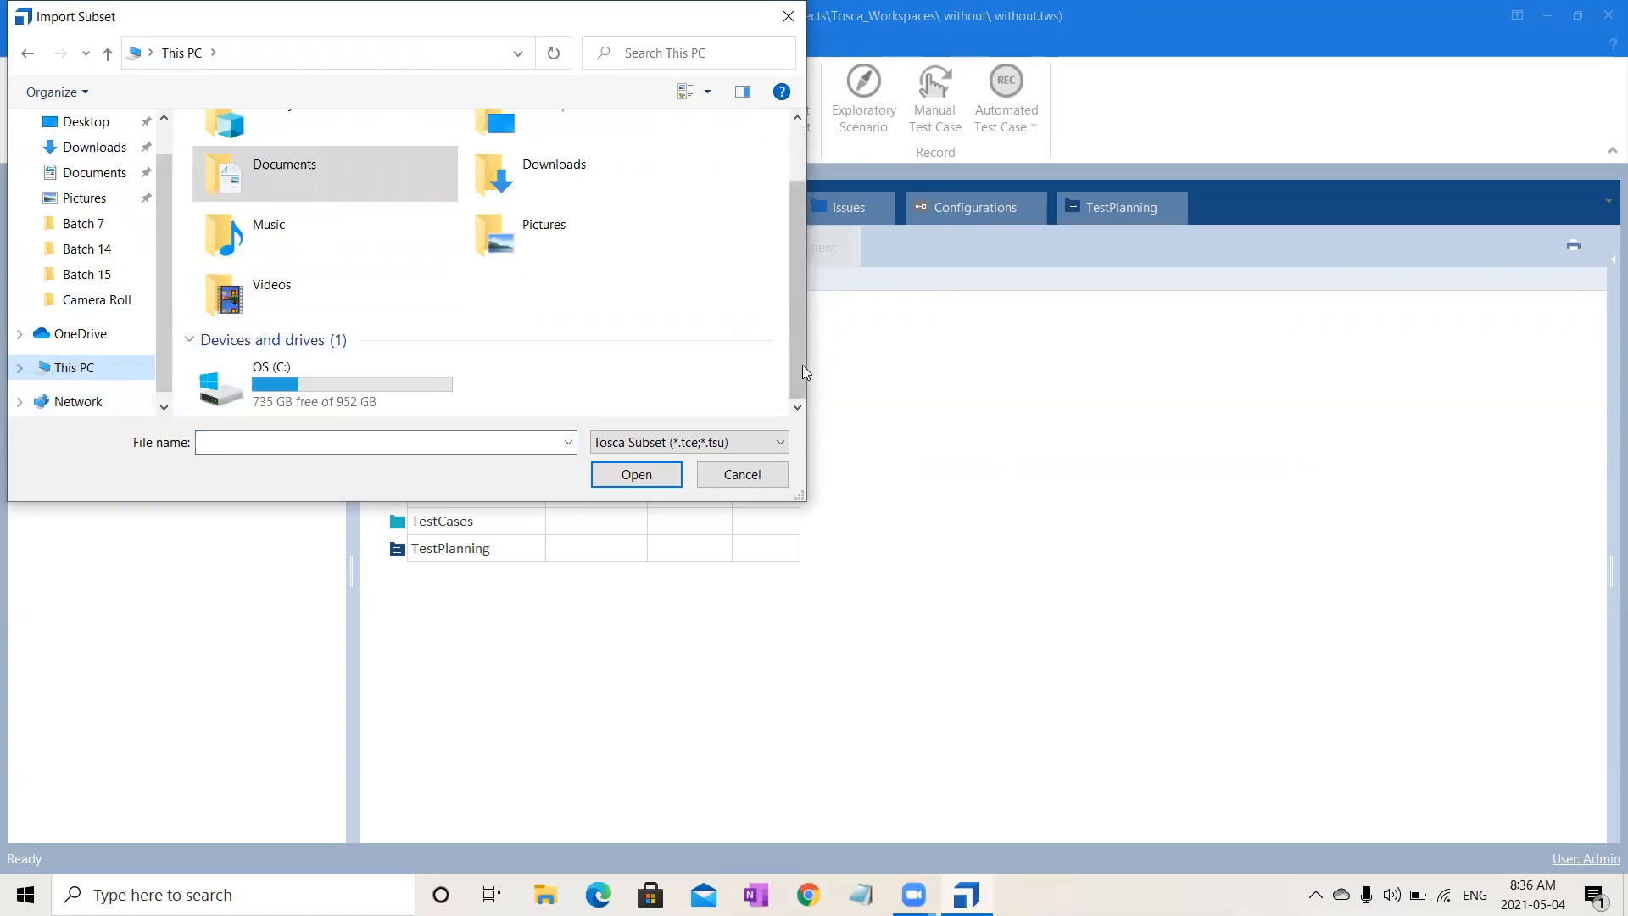
pyautogui.doubleClick(381, 395)
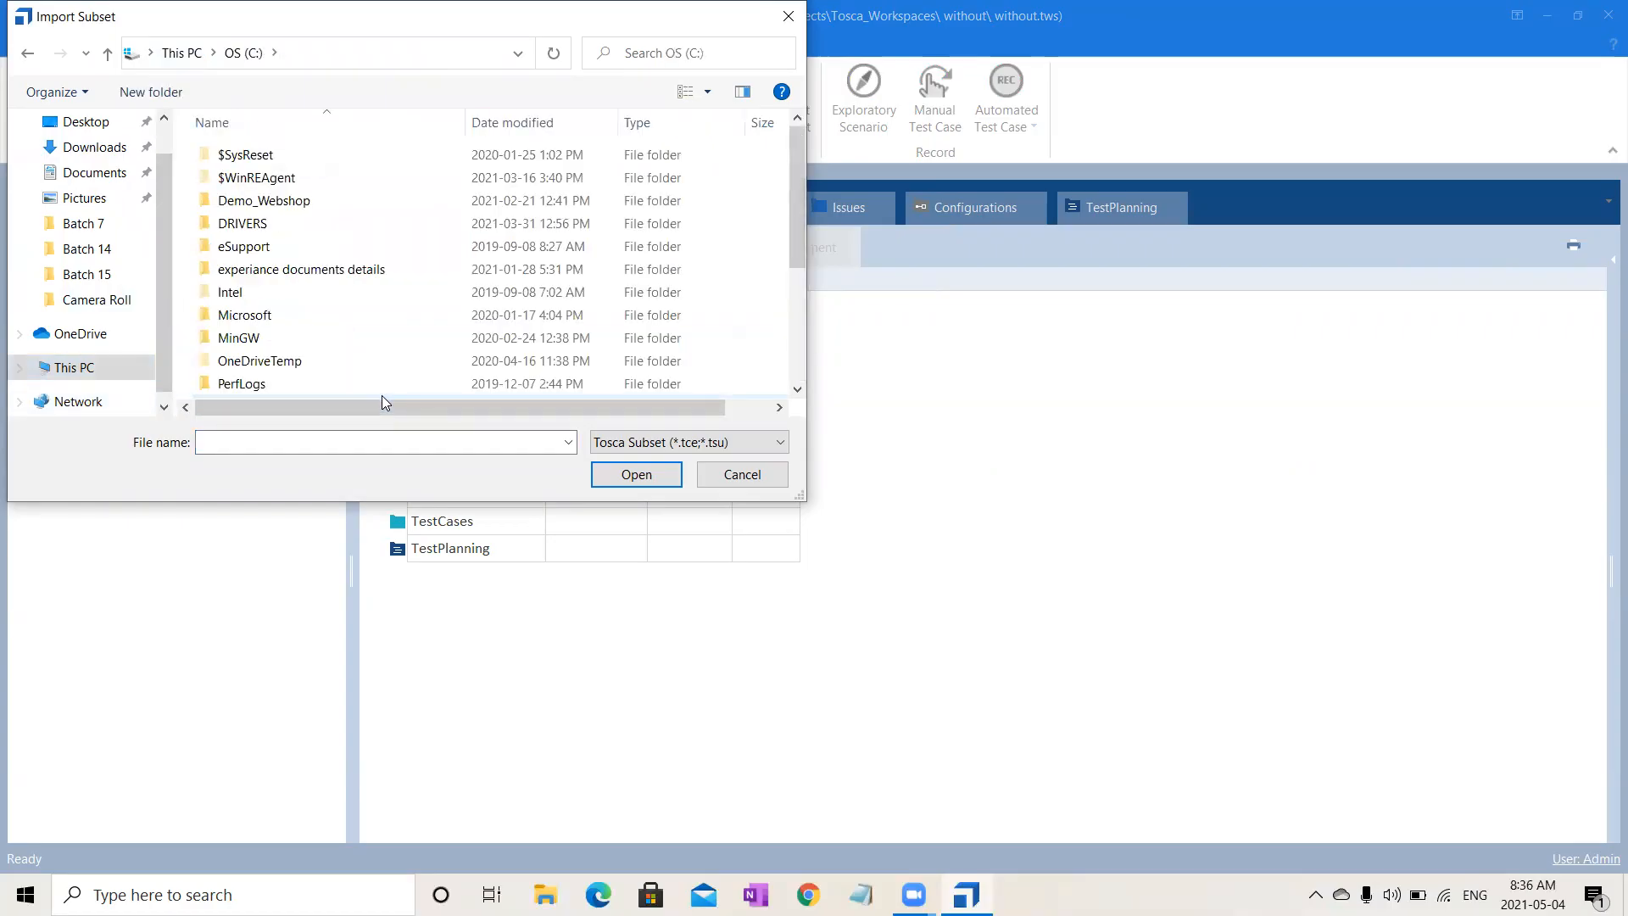
pyautogui.click(799, 373)
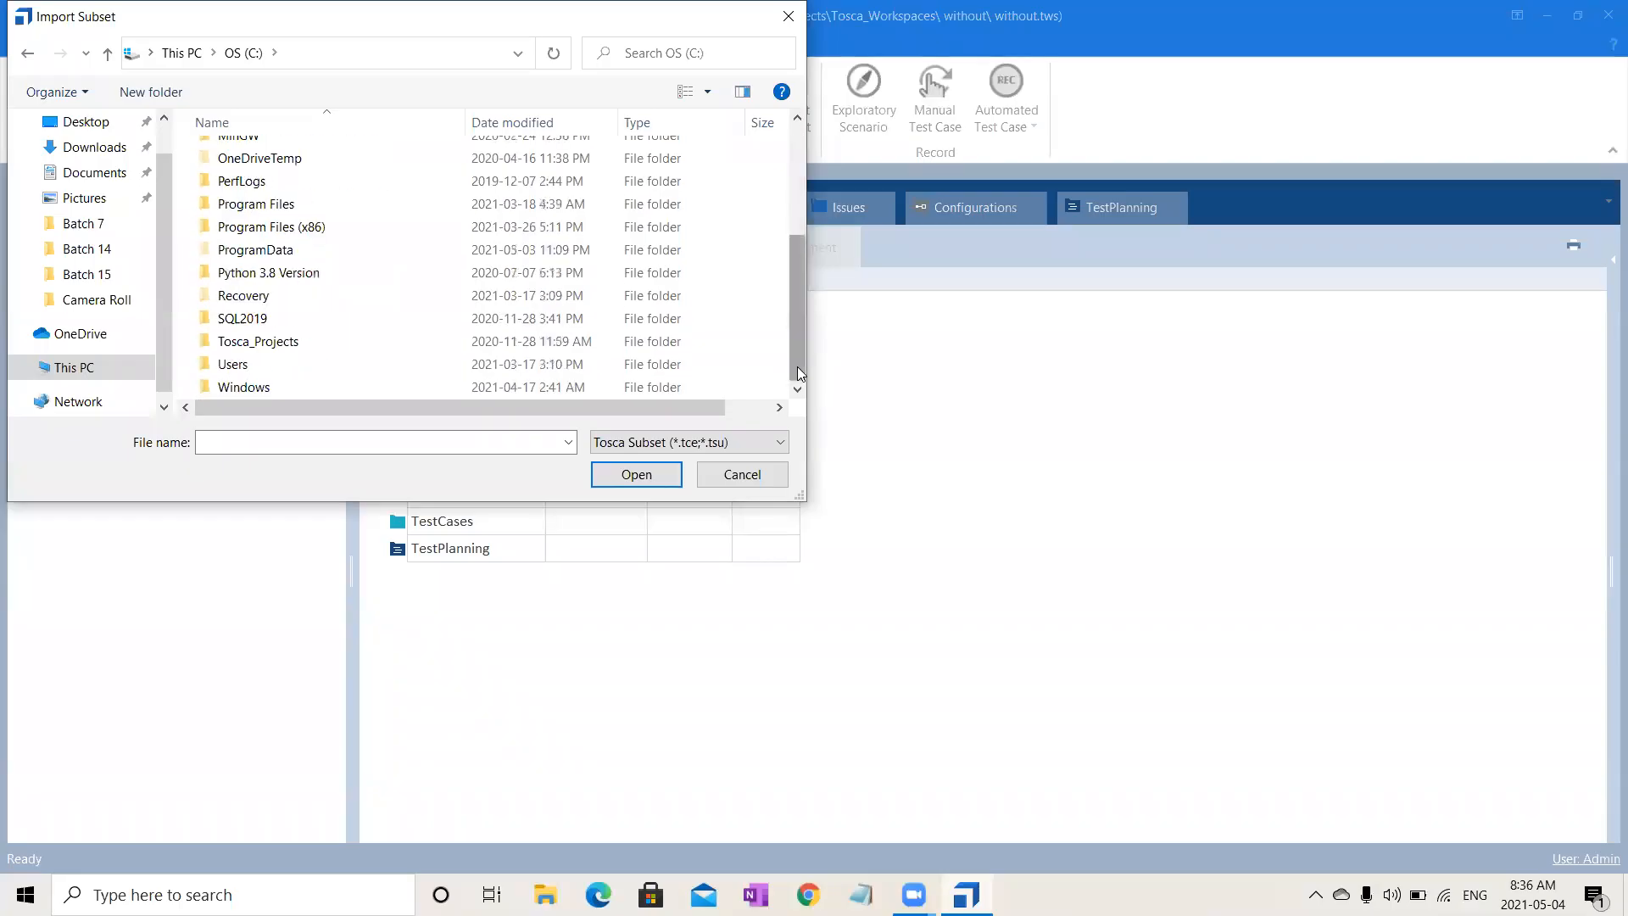
pyautogui.click(279, 344)
pyautogui.doubleClick(280, 343)
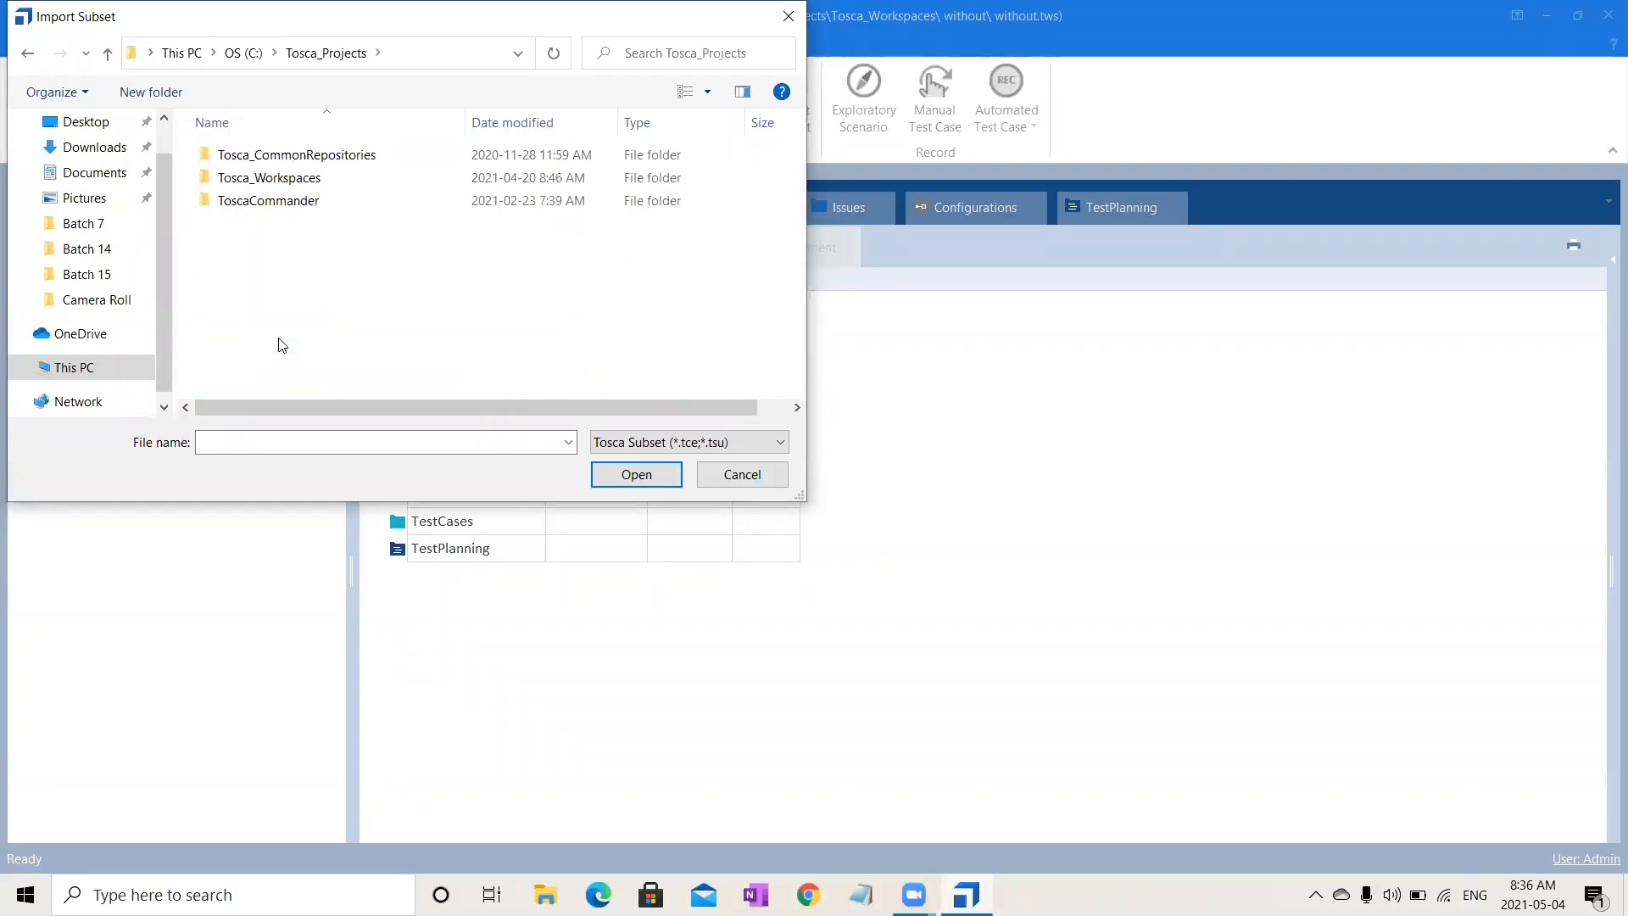
pyautogui.doubleClick(265, 208)
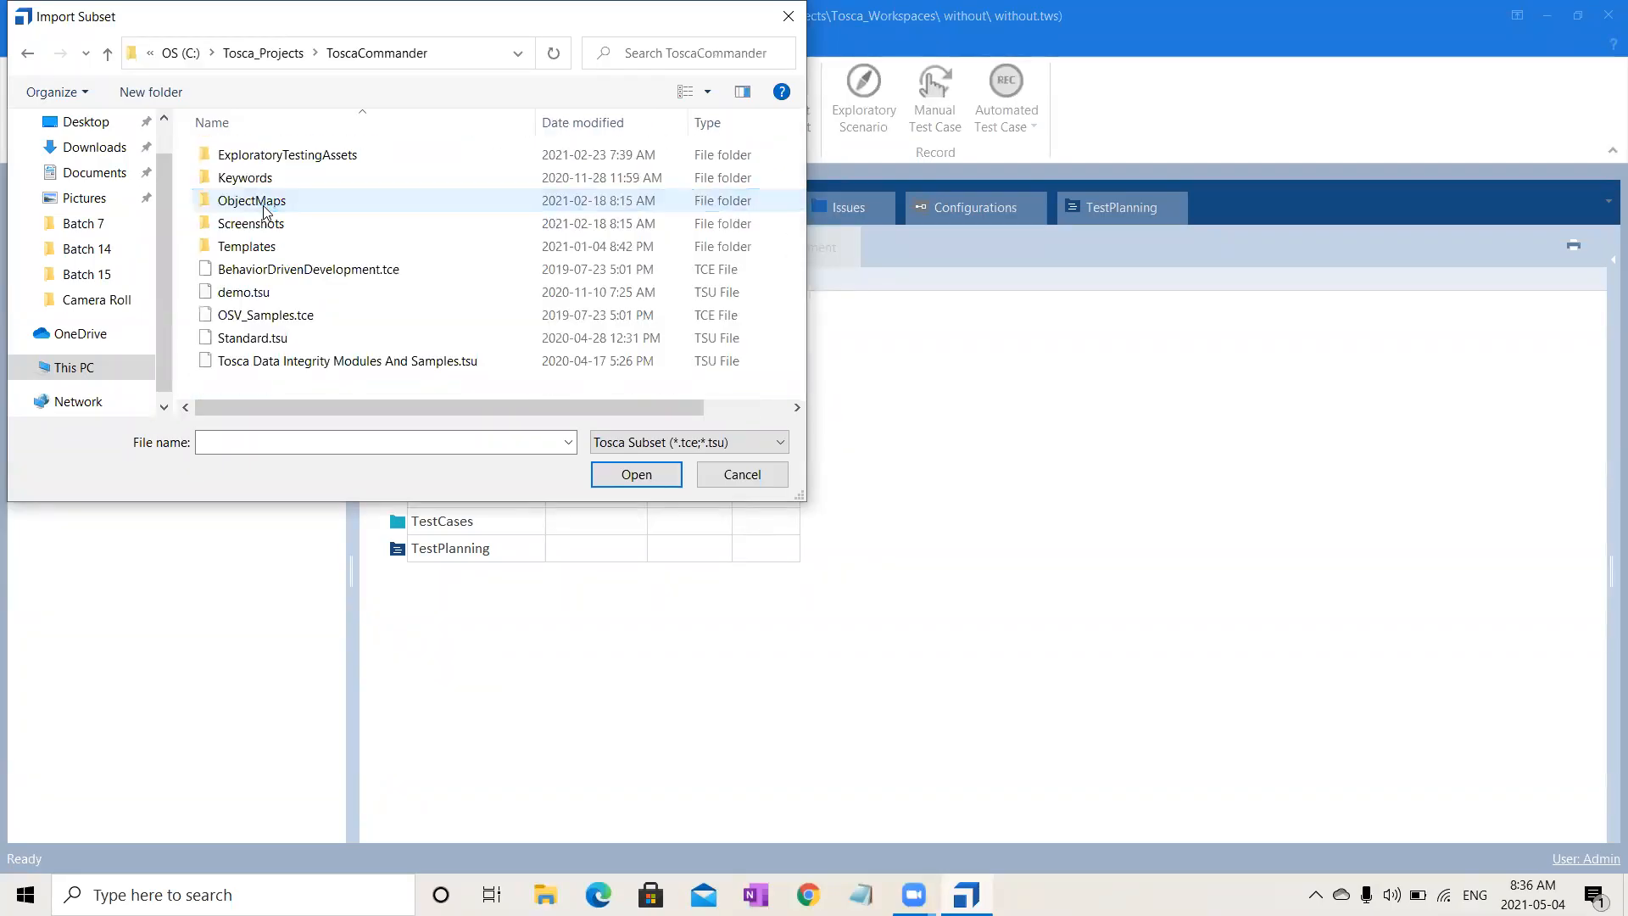
pyautogui.click(284, 339)
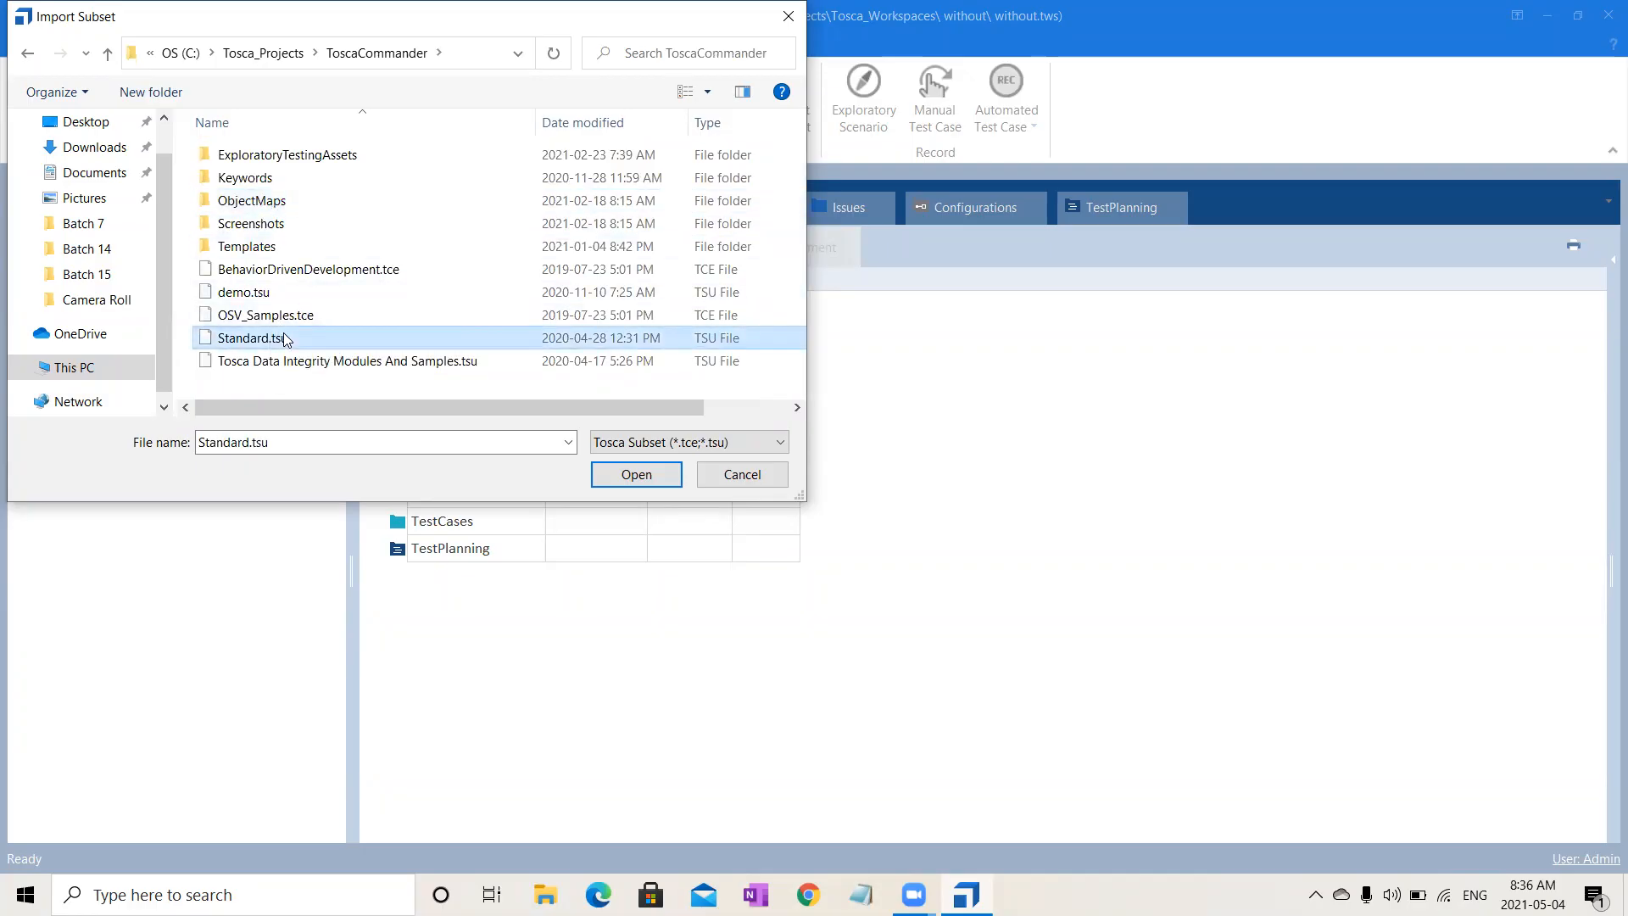
pyautogui.click(660, 480)
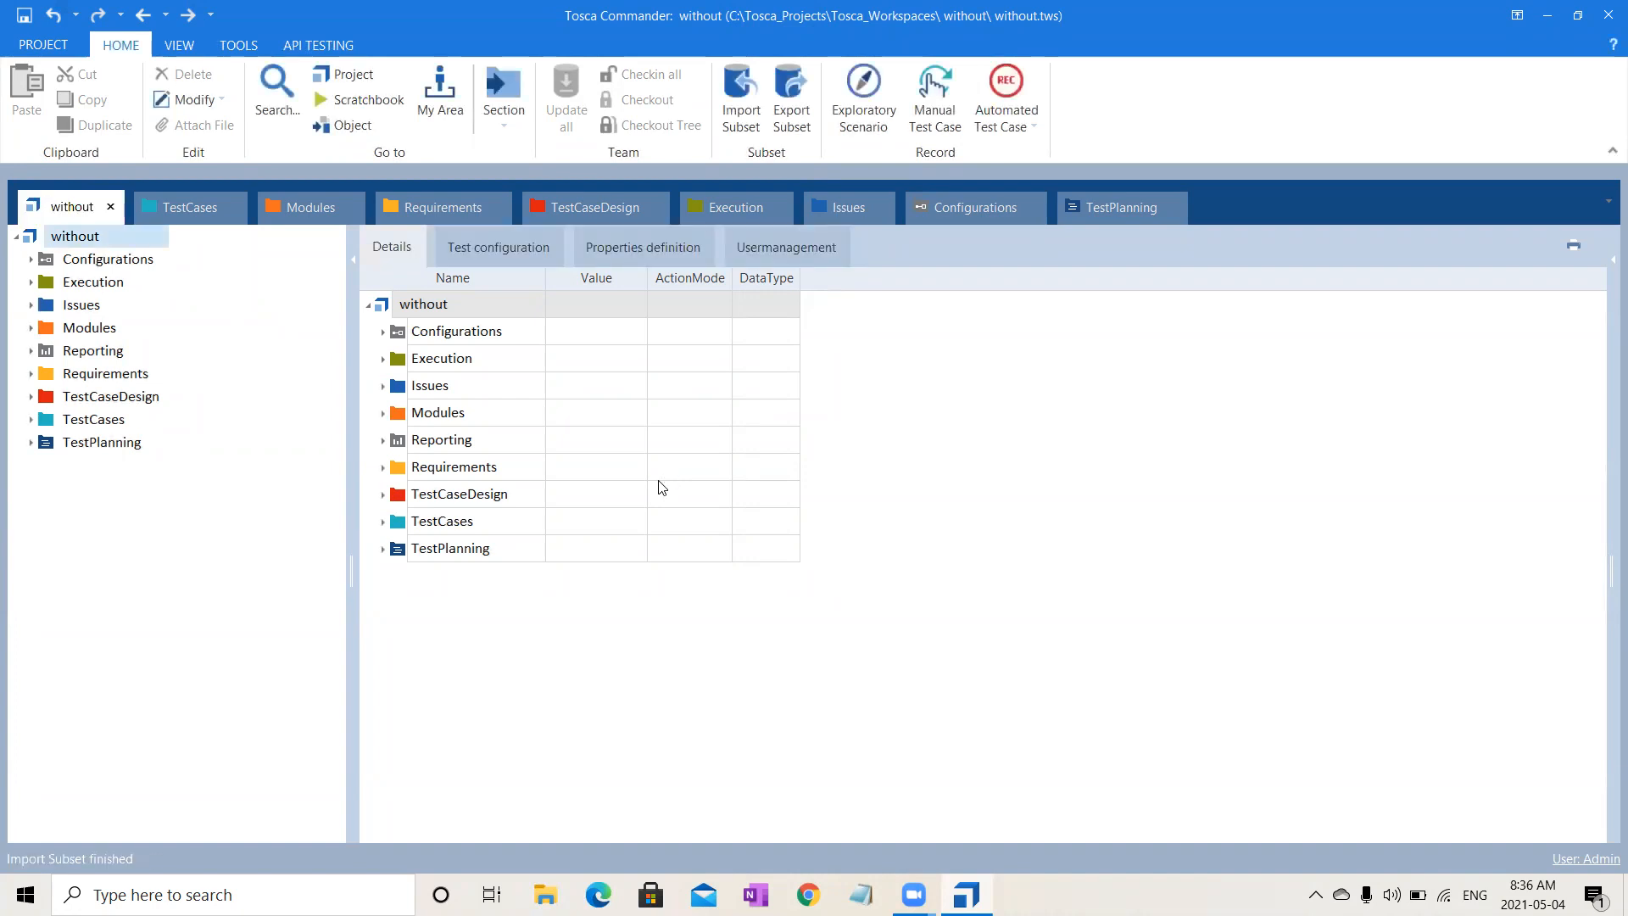
# - Expand Modules > Modules_import210504_0836 > Standard modules to inspect the imported modules
pyautogui.click(312, 200)
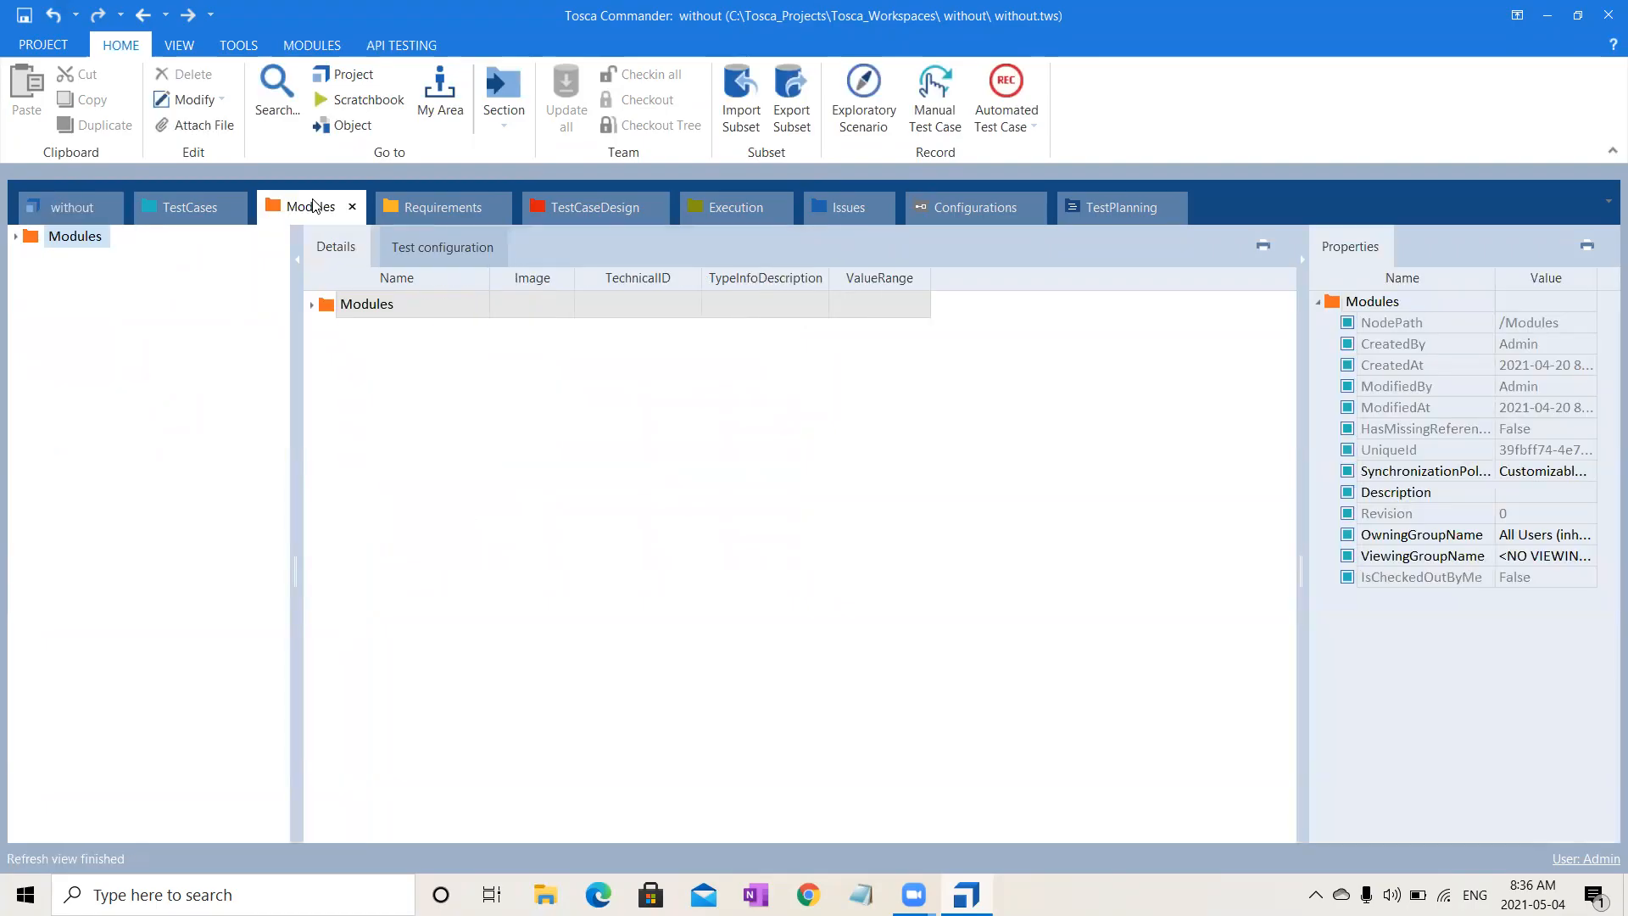
pyautogui.click(14, 239)
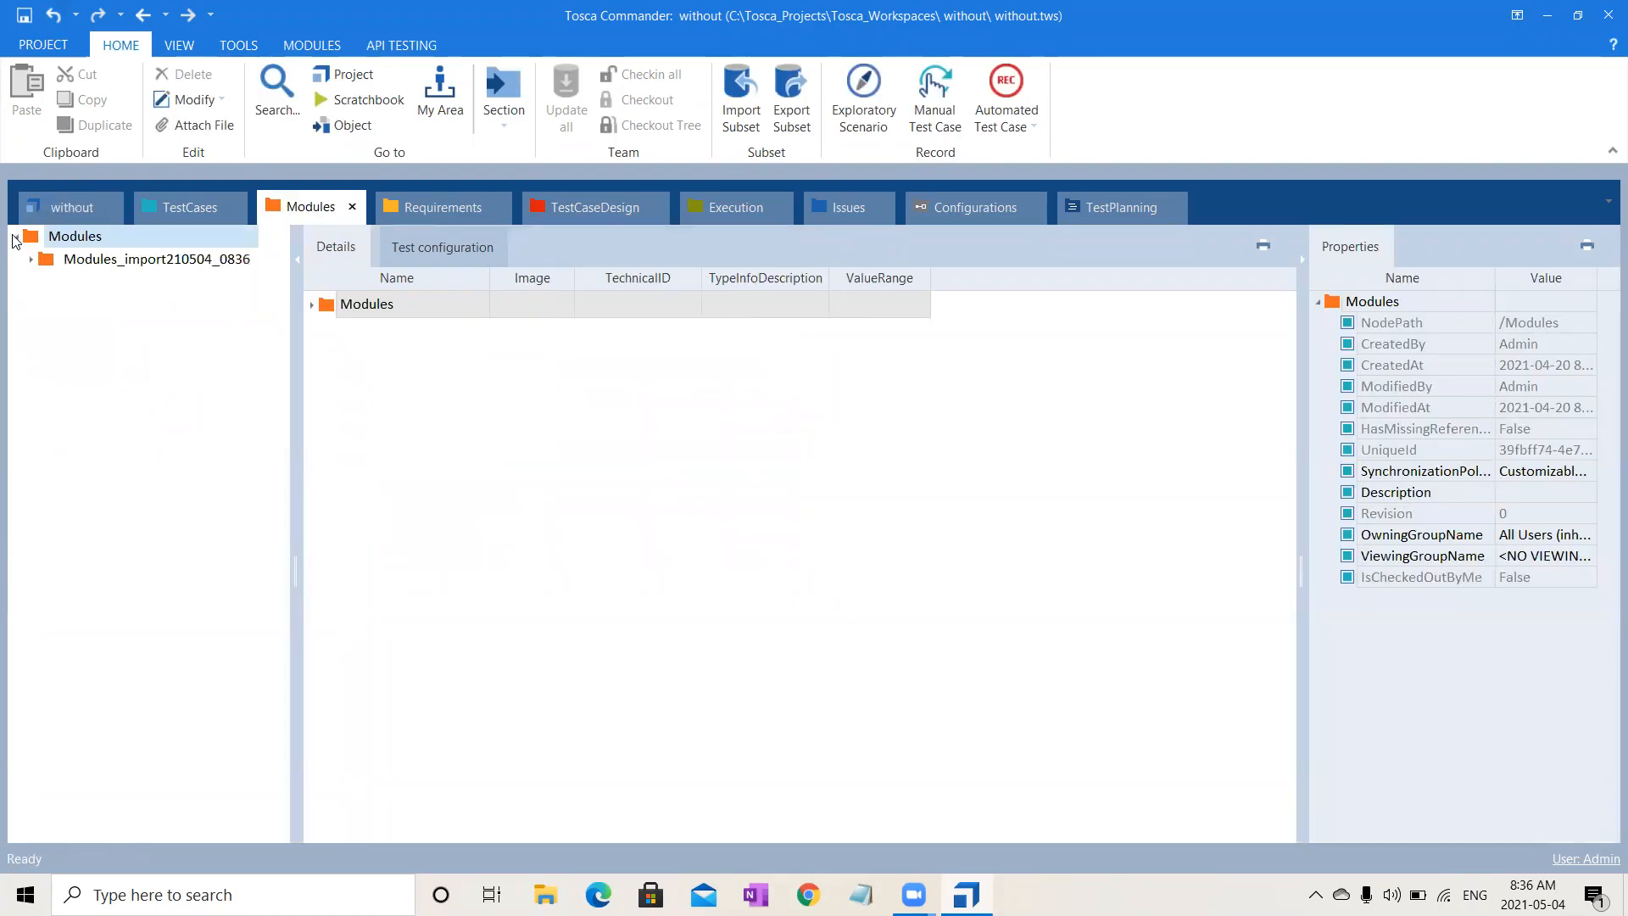
pyautogui.click(32, 259)
pyautogui.click(138, 261)
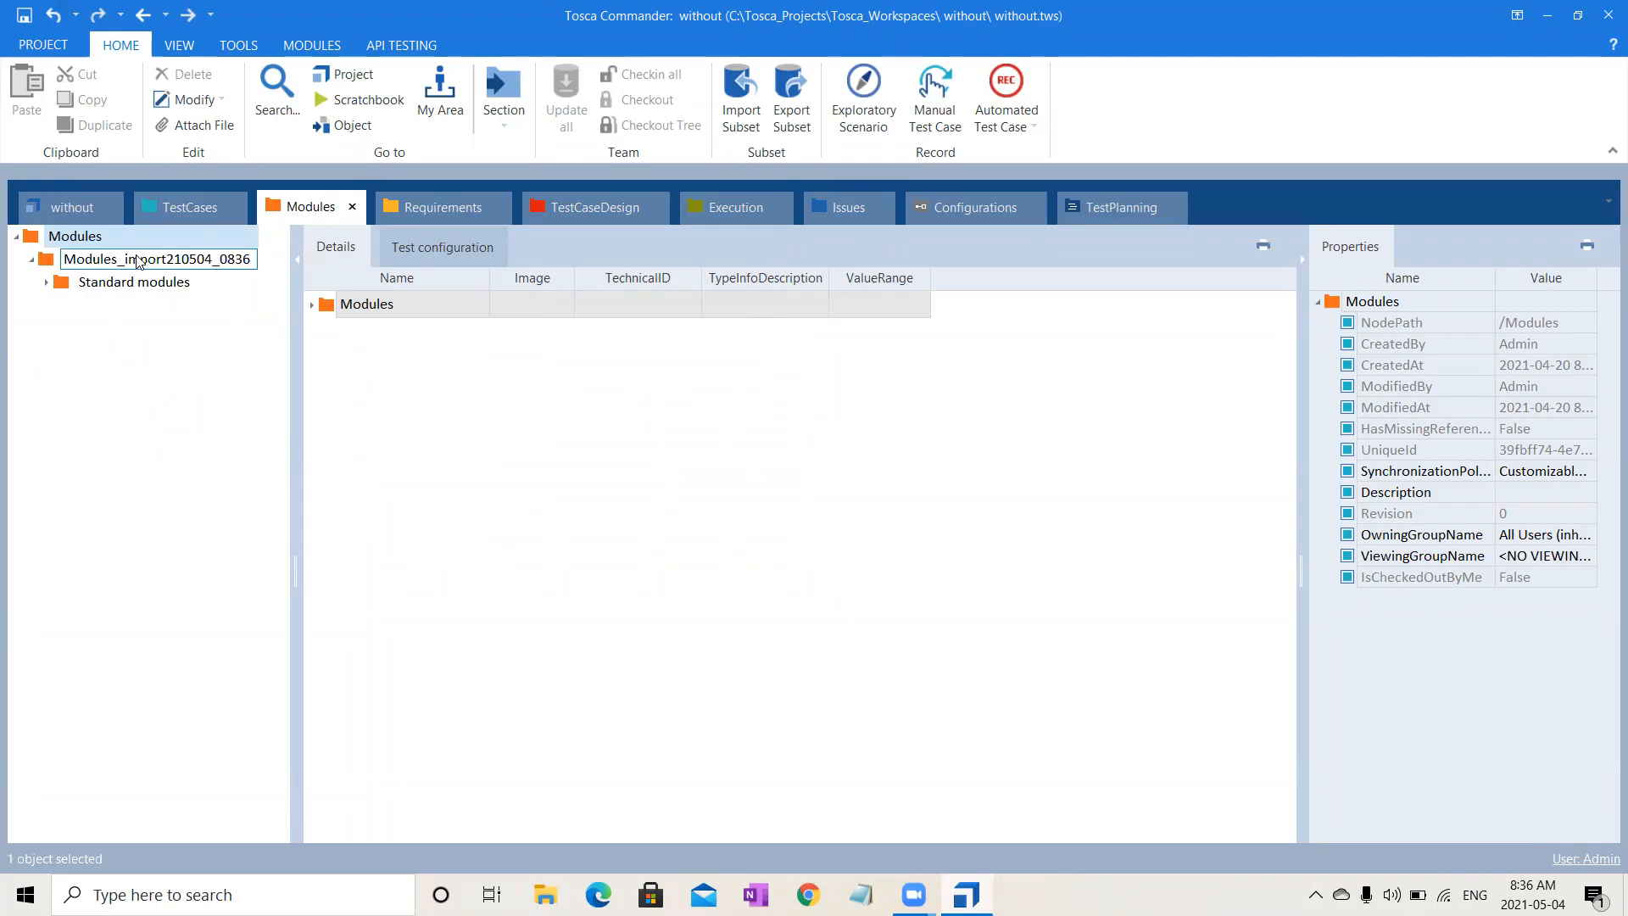
pyautogui.click(139, 262)
pyautogui.click(146, 283)
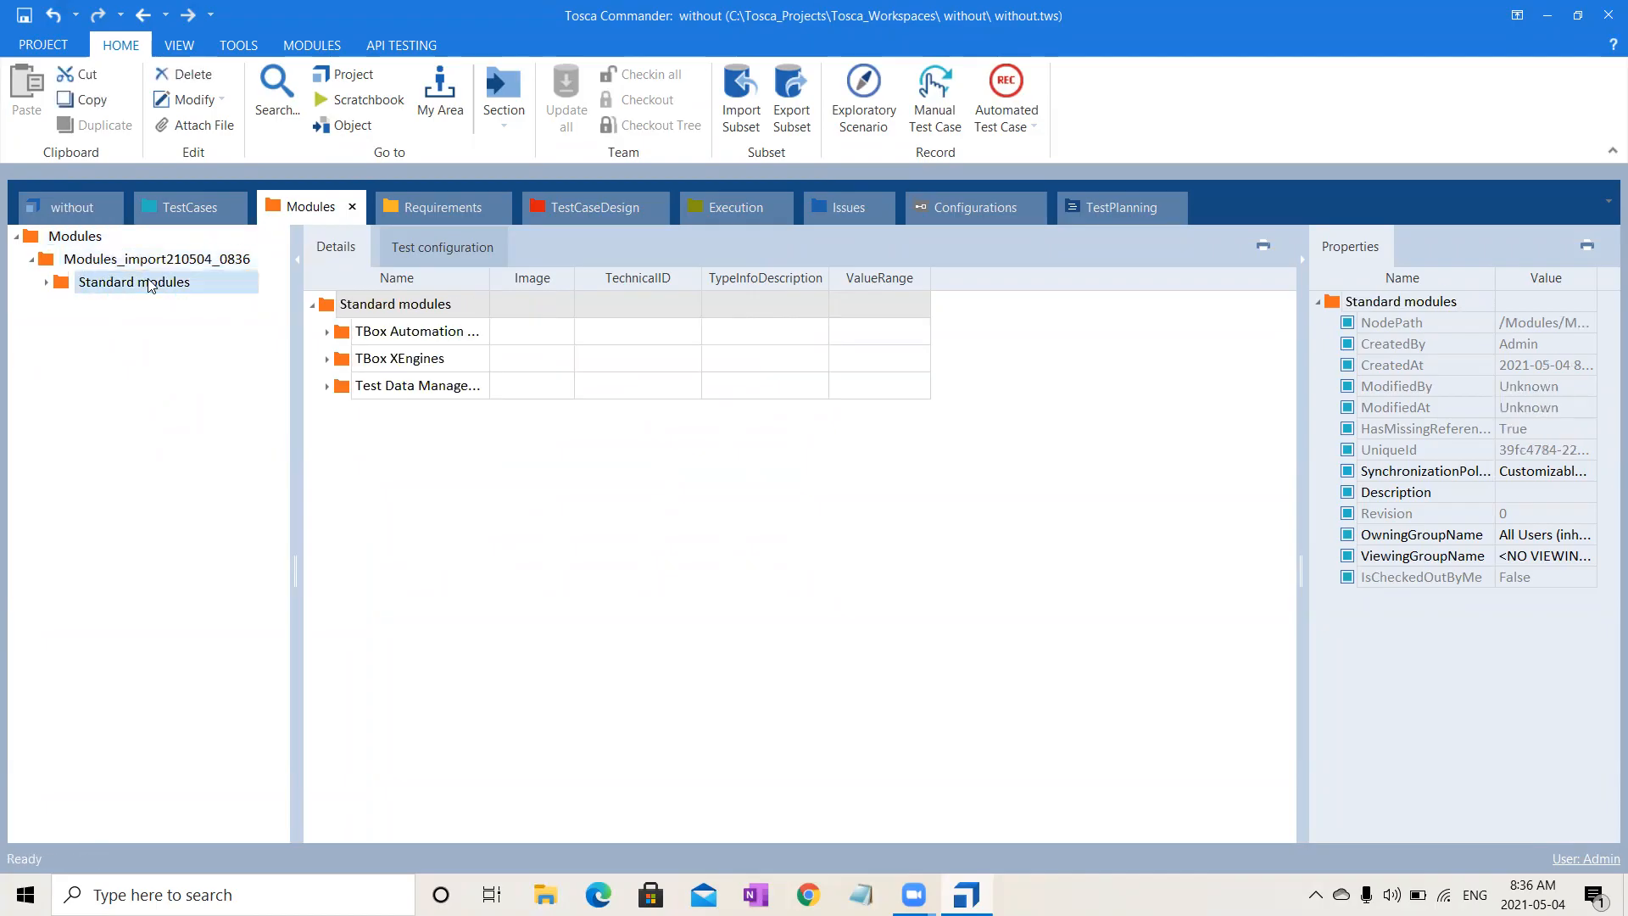
pyautogui.click(40, 282)
# - Close the 'without' project, declining to save its changes
pyautogui.click(44, 45)
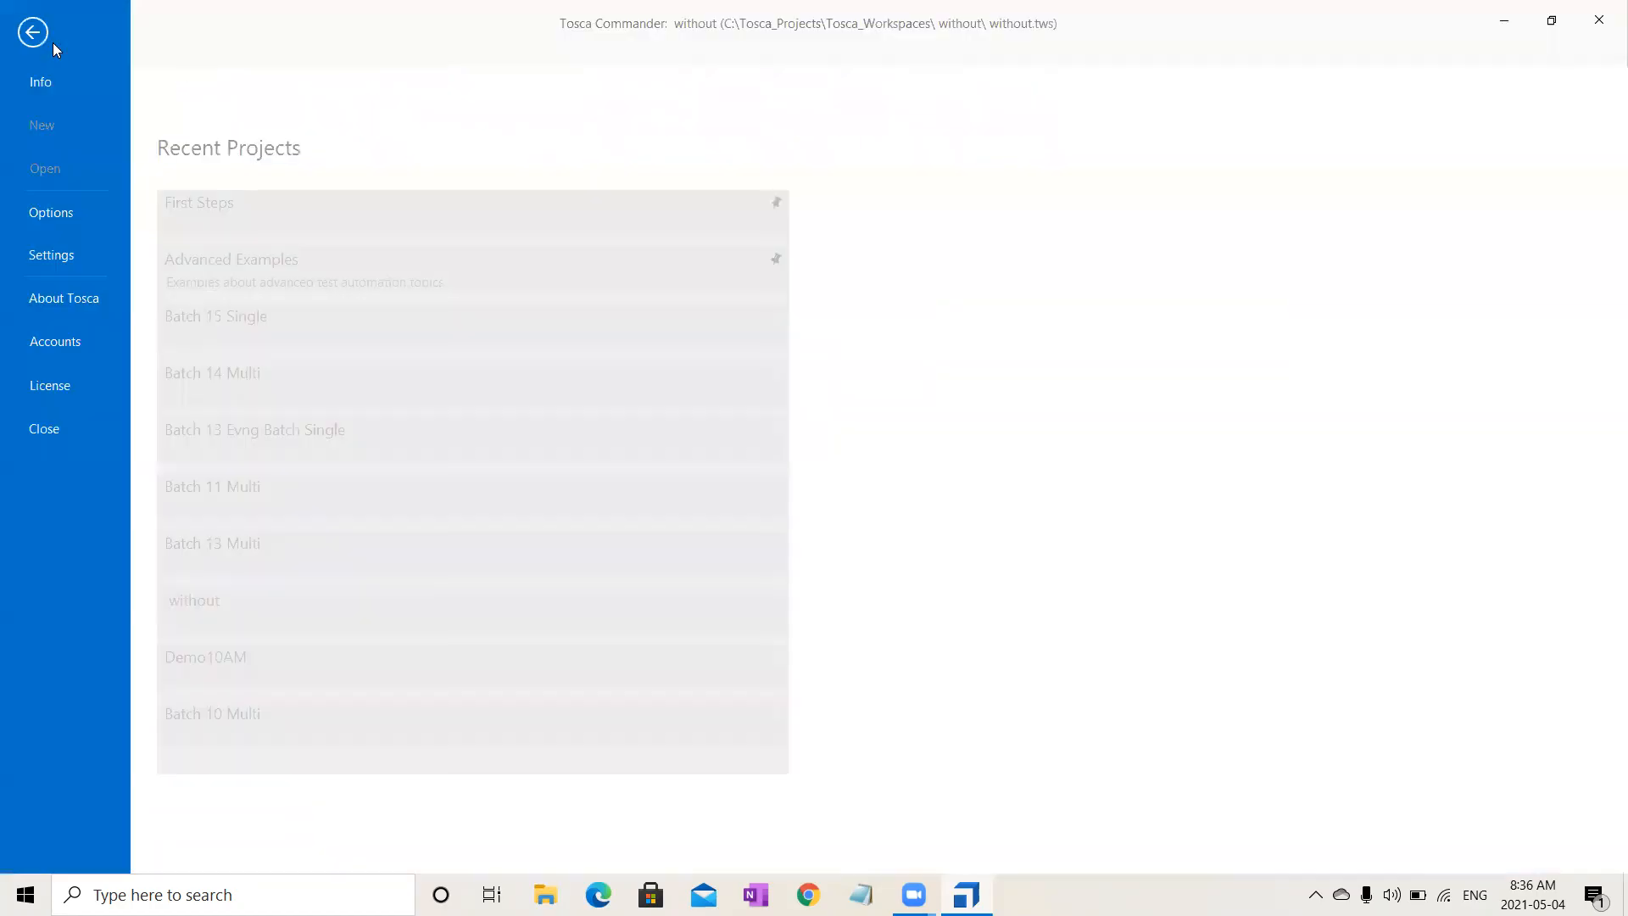
pyautogui.click(44, 437)
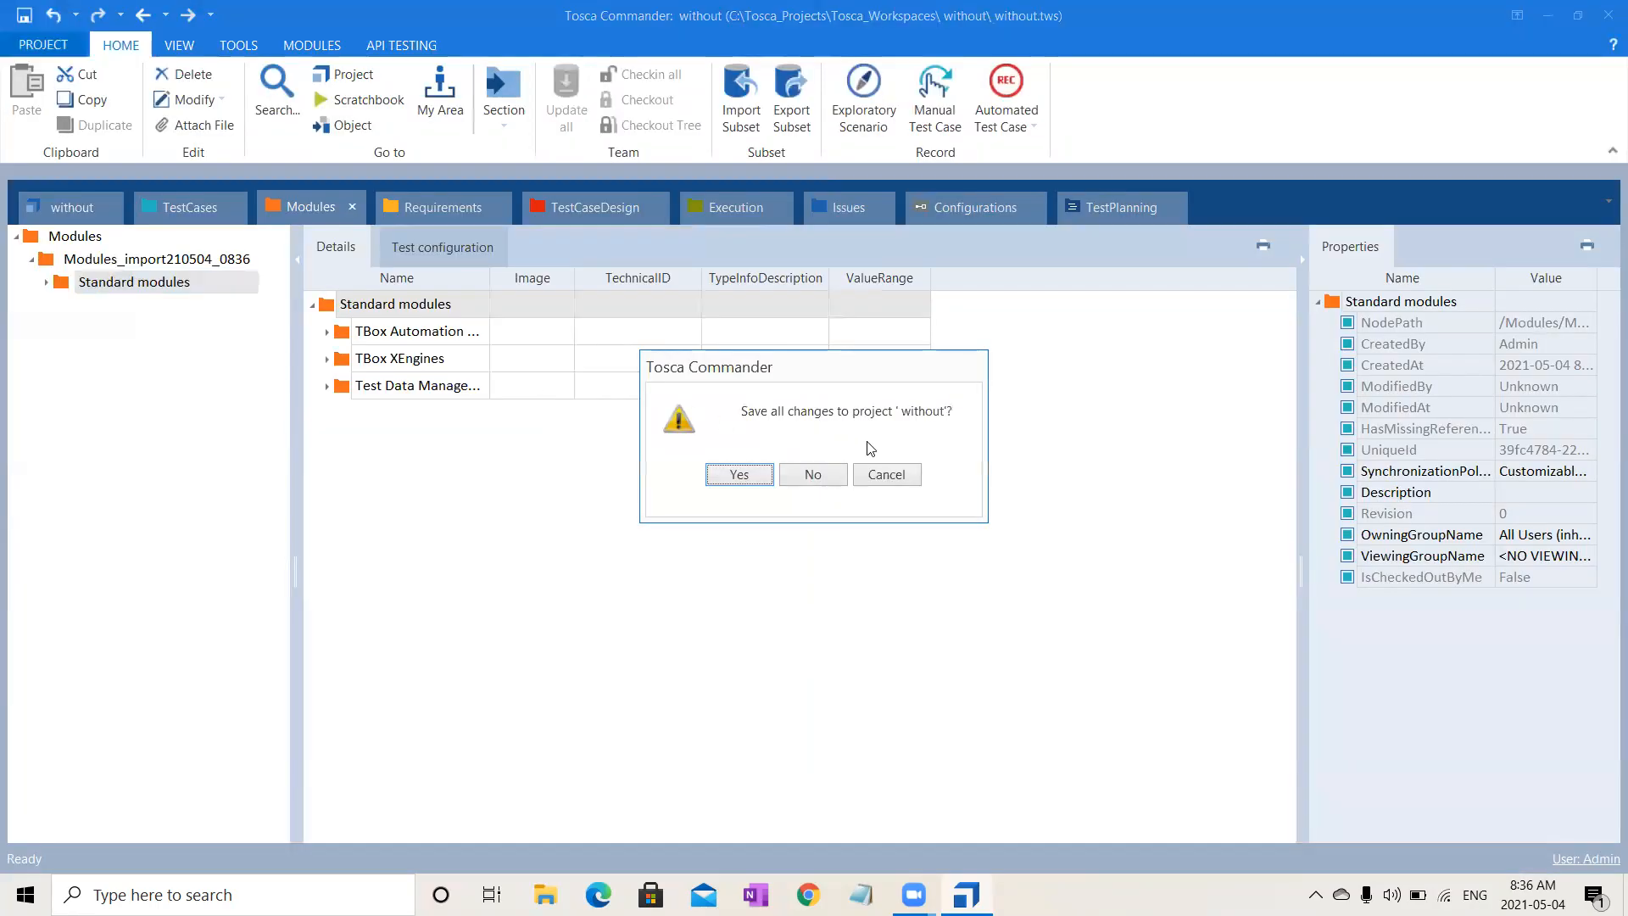
pyautogui.click(816, 481)
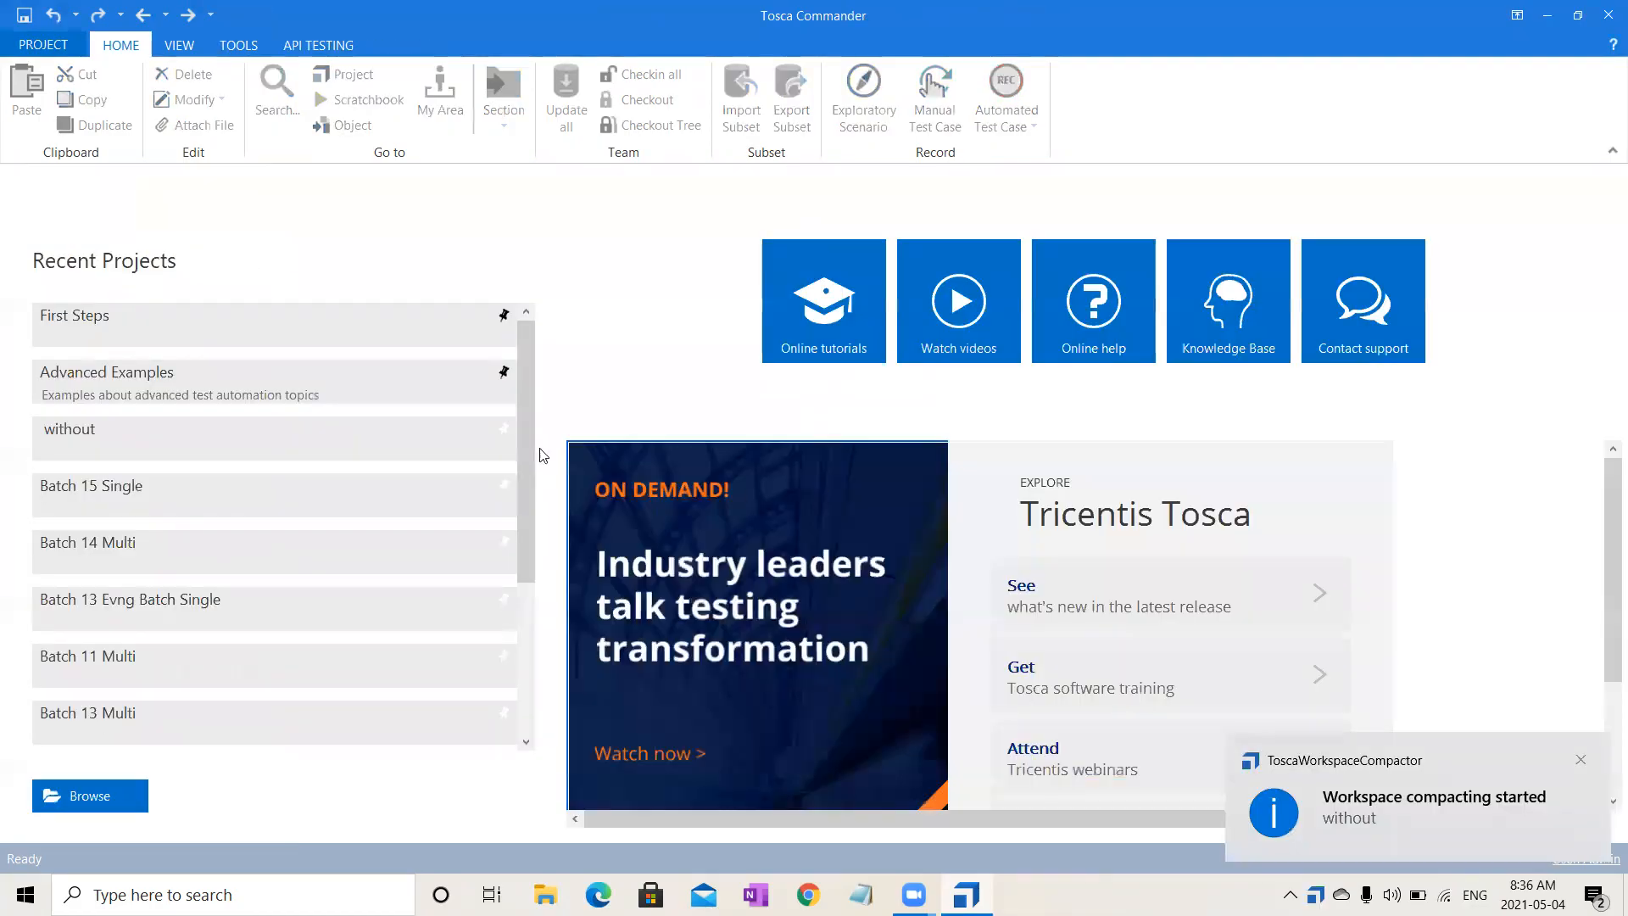
# - Reopen Batch 15 Single and show its TestCases section
pyautogui.click(298, 514)
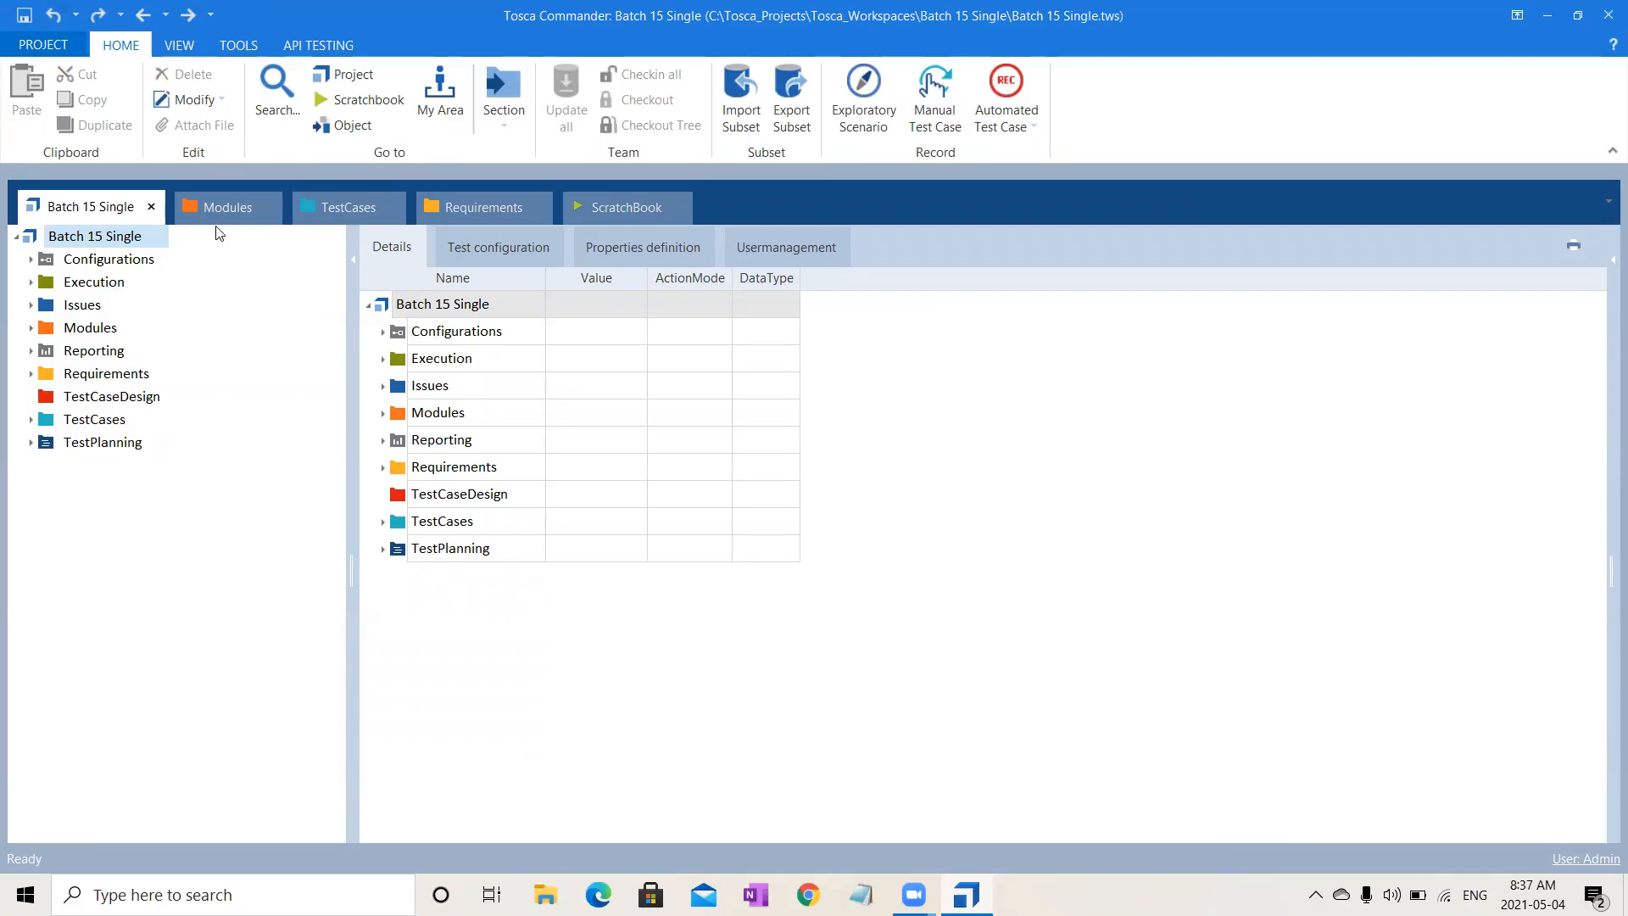
pyautogui.click(333, 210)
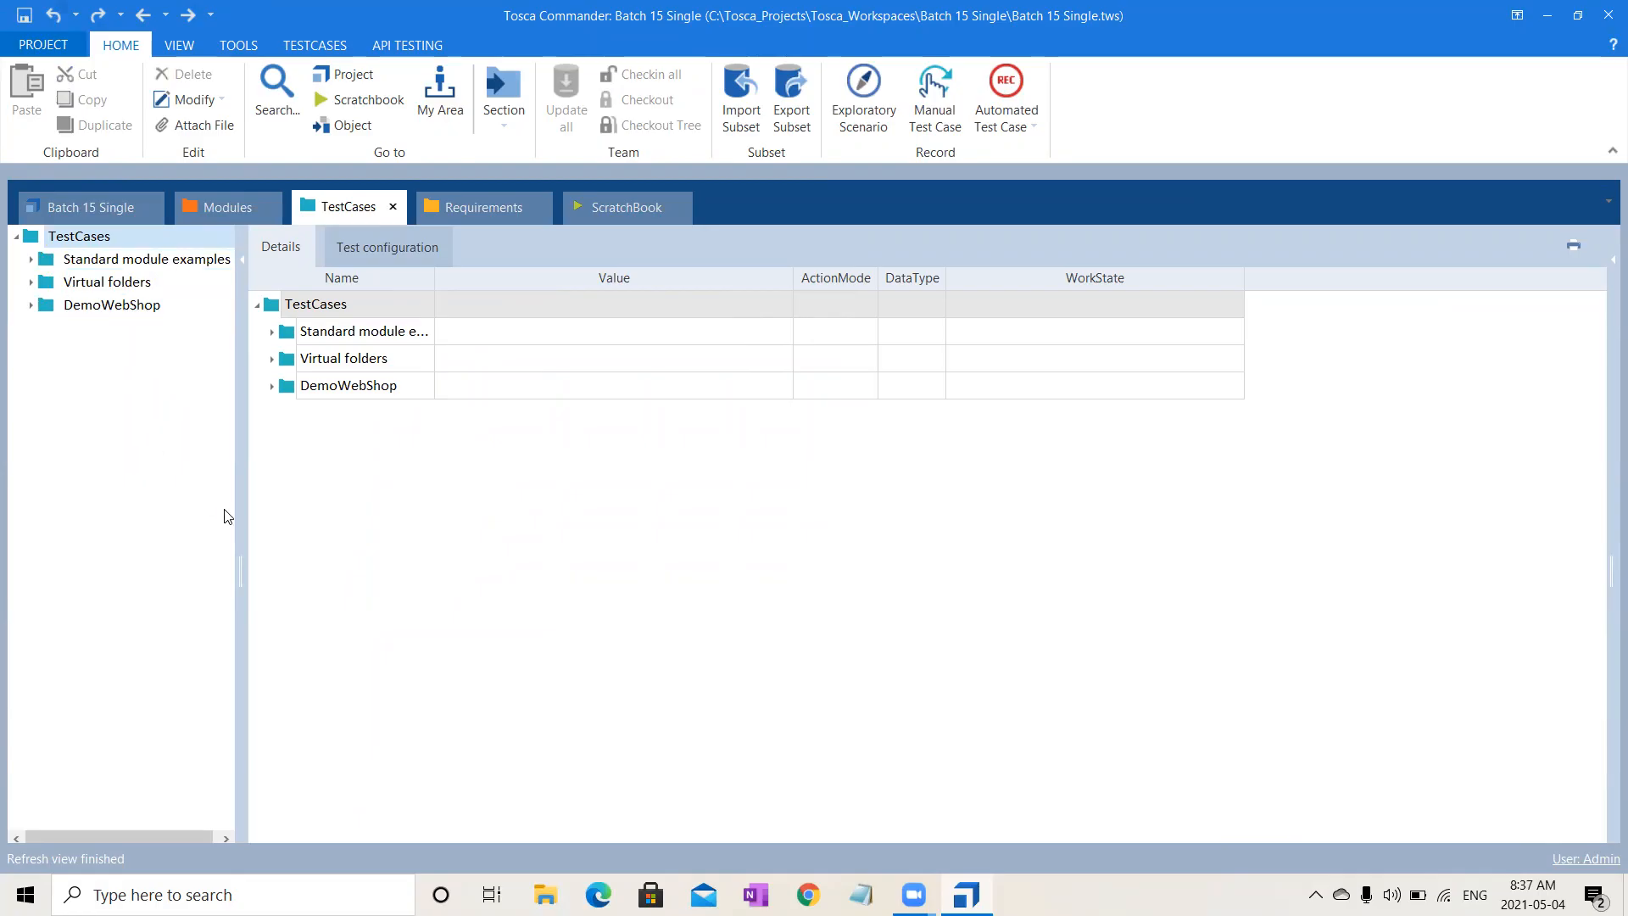
# - Start a blank Notepad note containing '@' as a placeholder
pyautogui.click(861, 894)
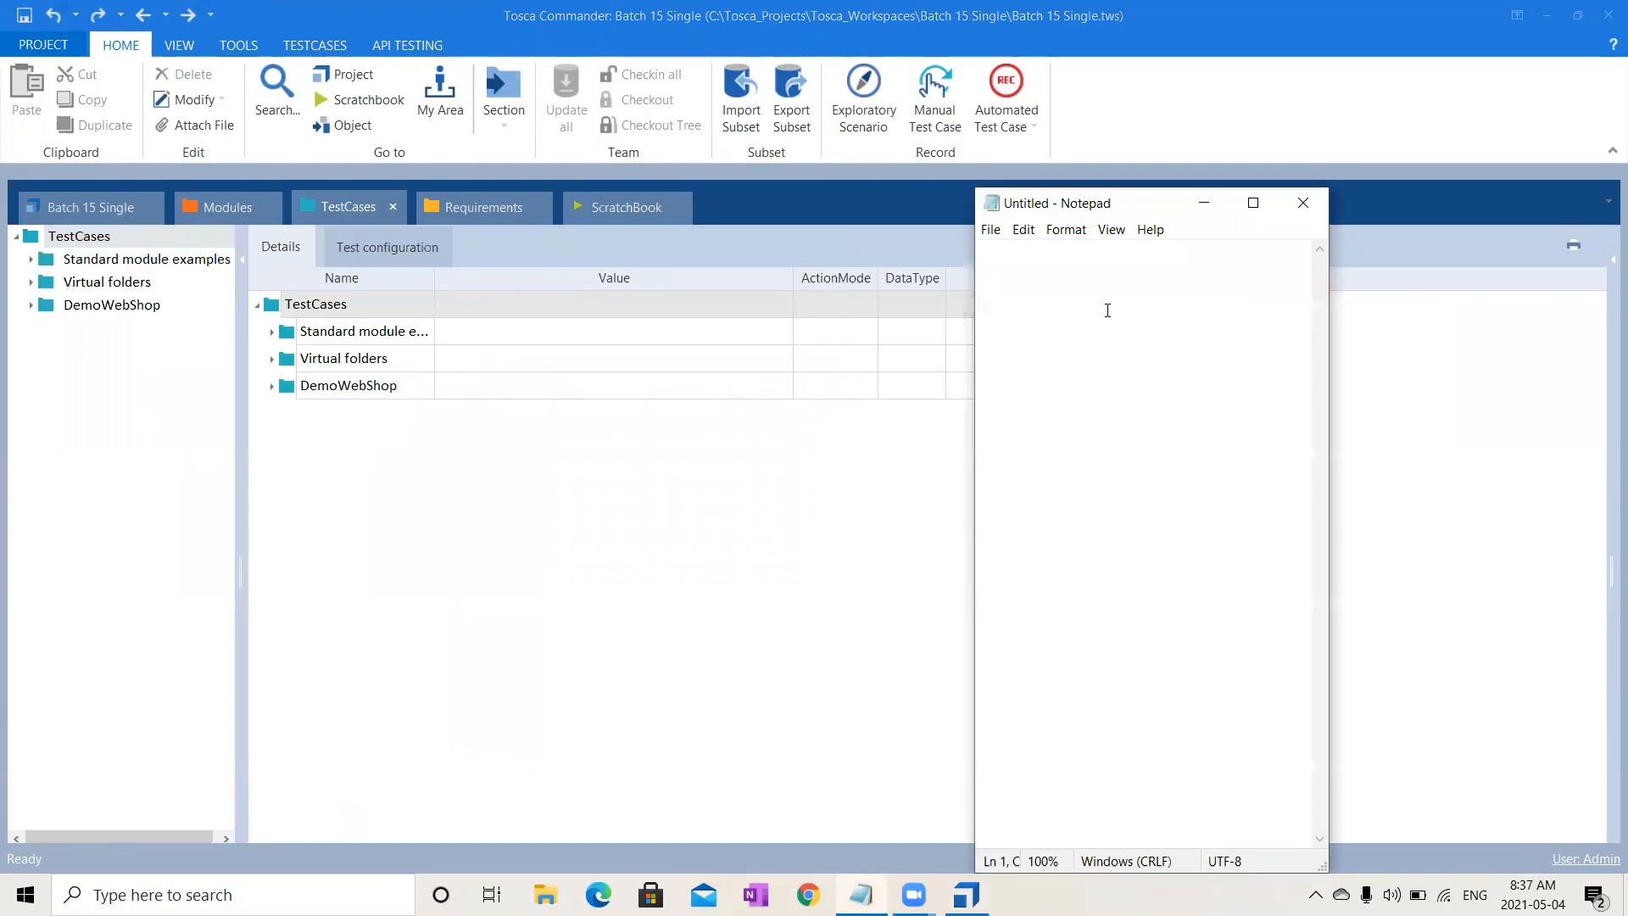
pyautogui.write('@')
pyautogui.click(848, 78)
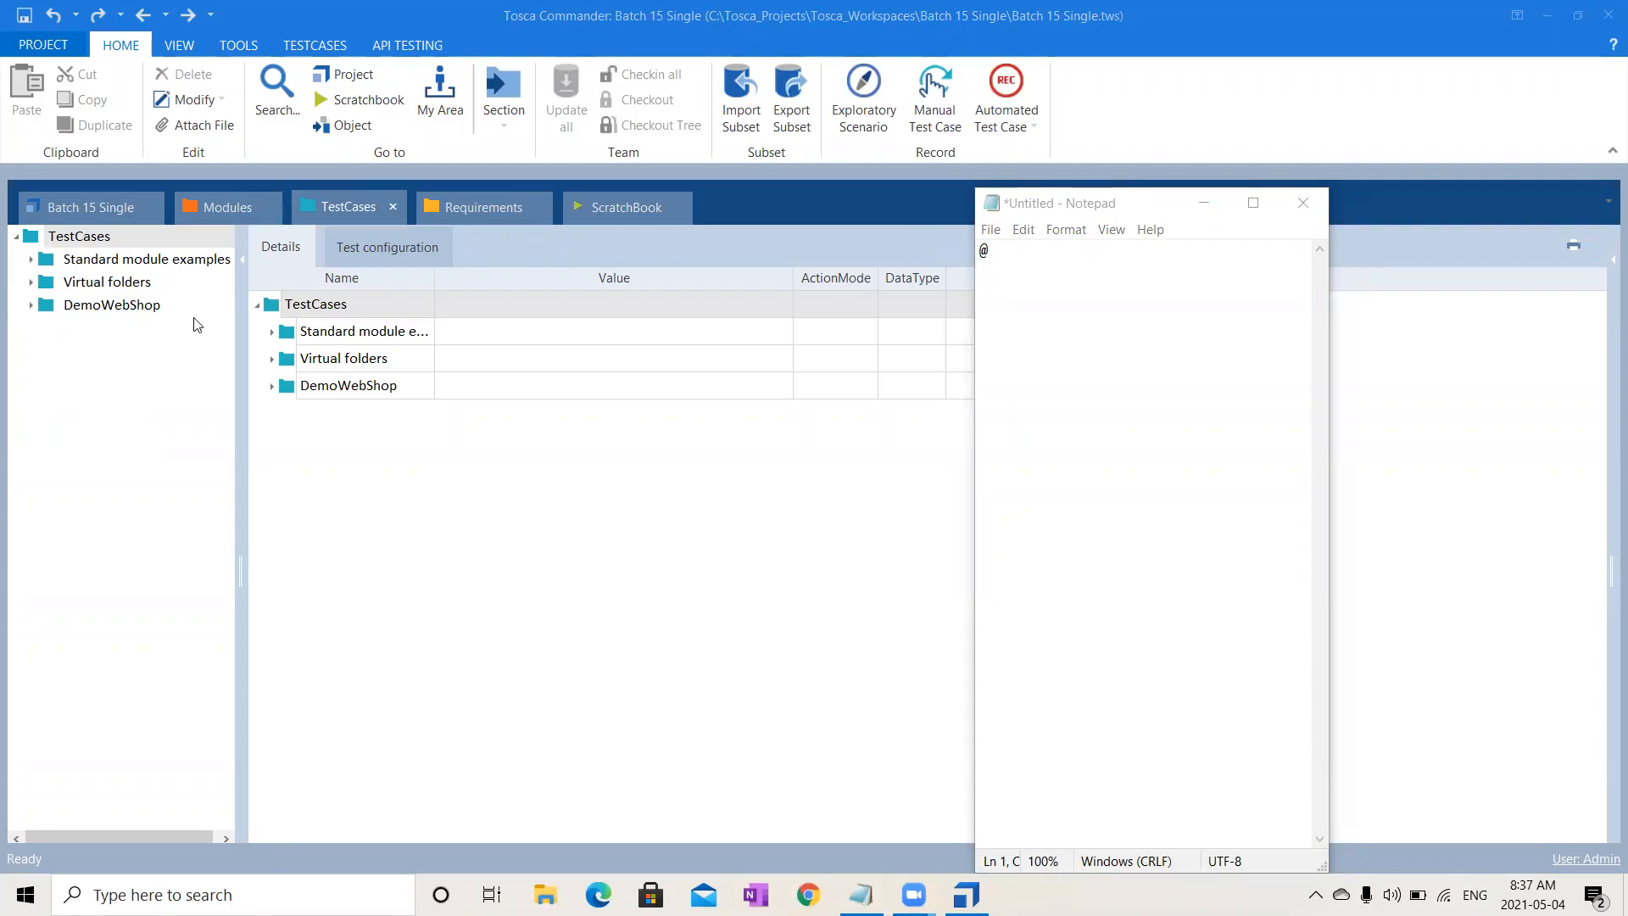
# - Show the DemoWebShop Date test case's TargetDateFormat and ToscaDateFormat configuration parameters
pyautogui.click(32, 306)
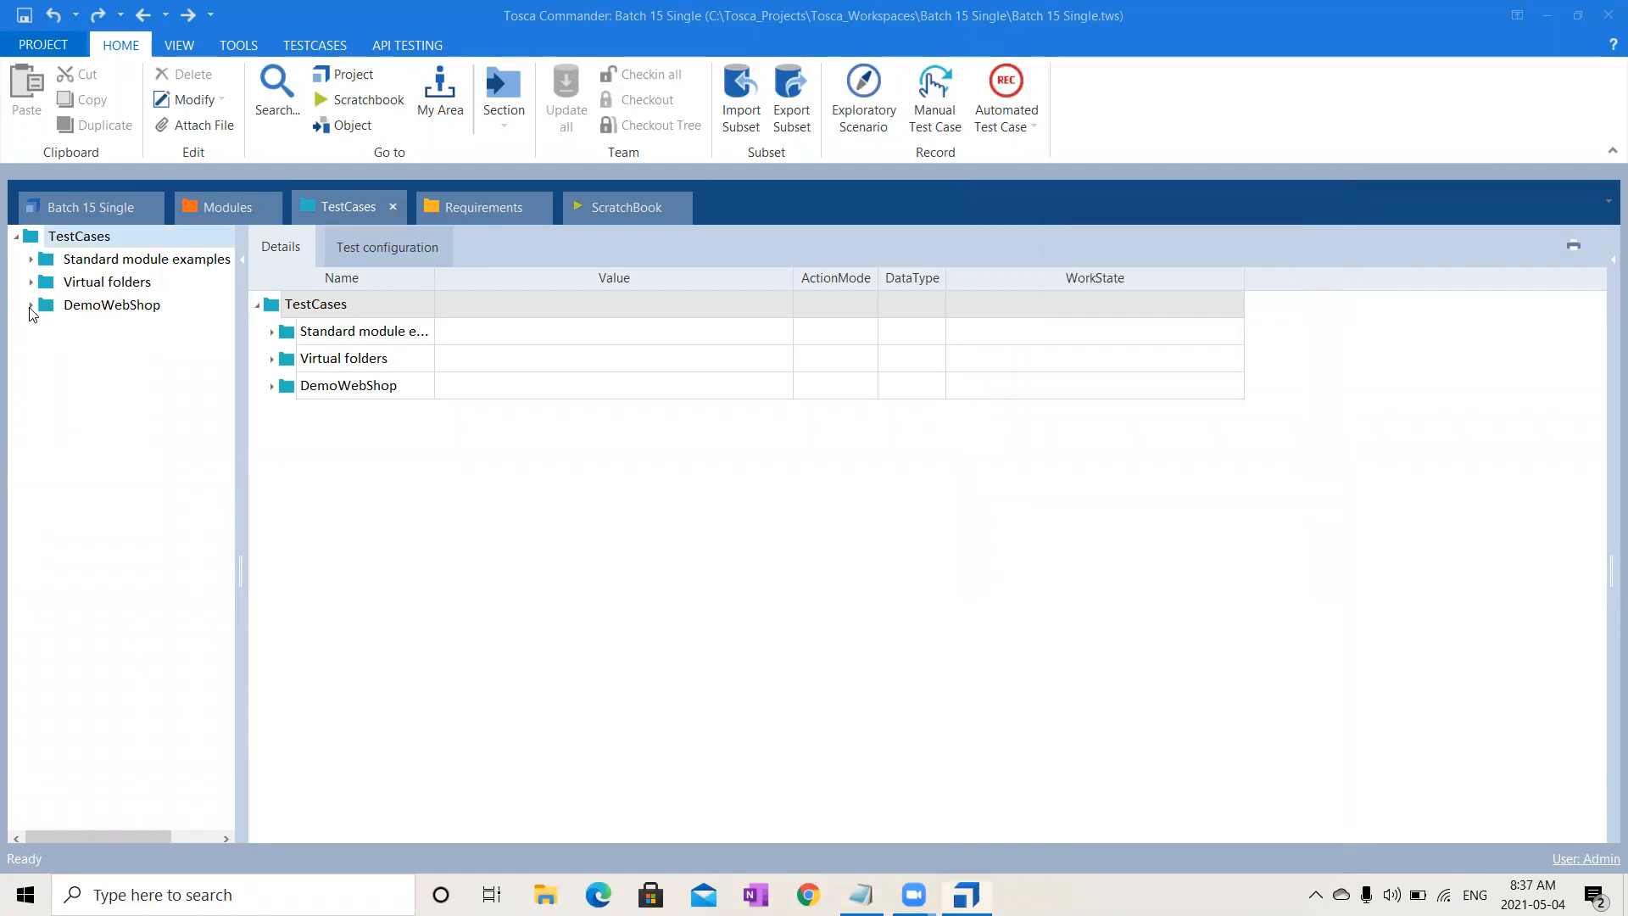
pyautogui.click(61, 439)
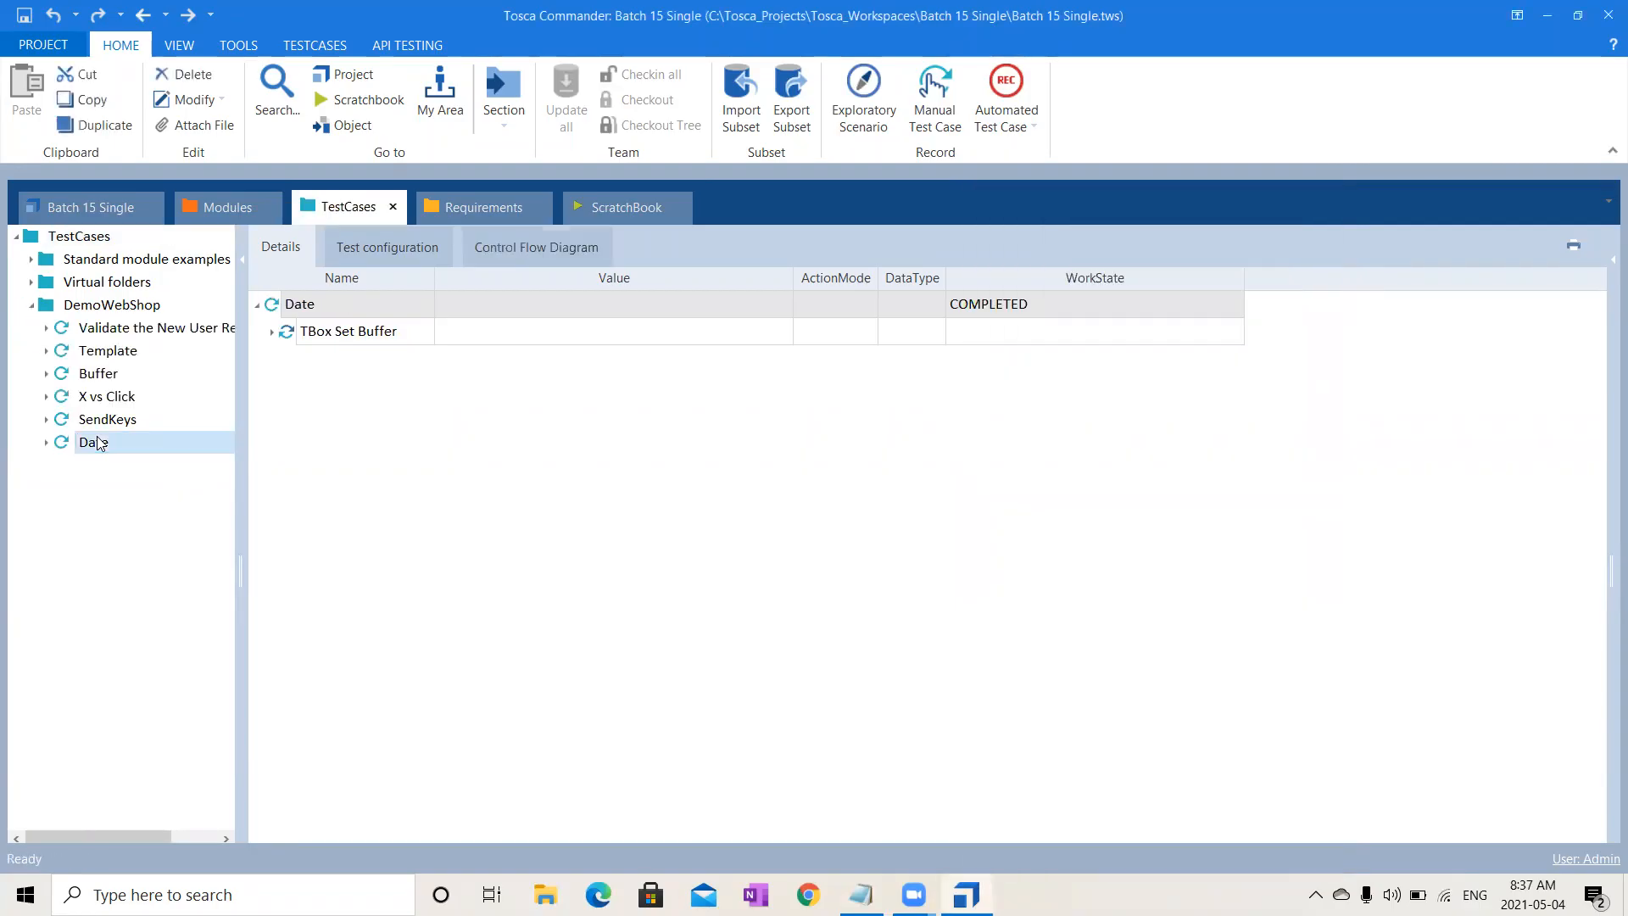
pyautogui.click(393, 237)
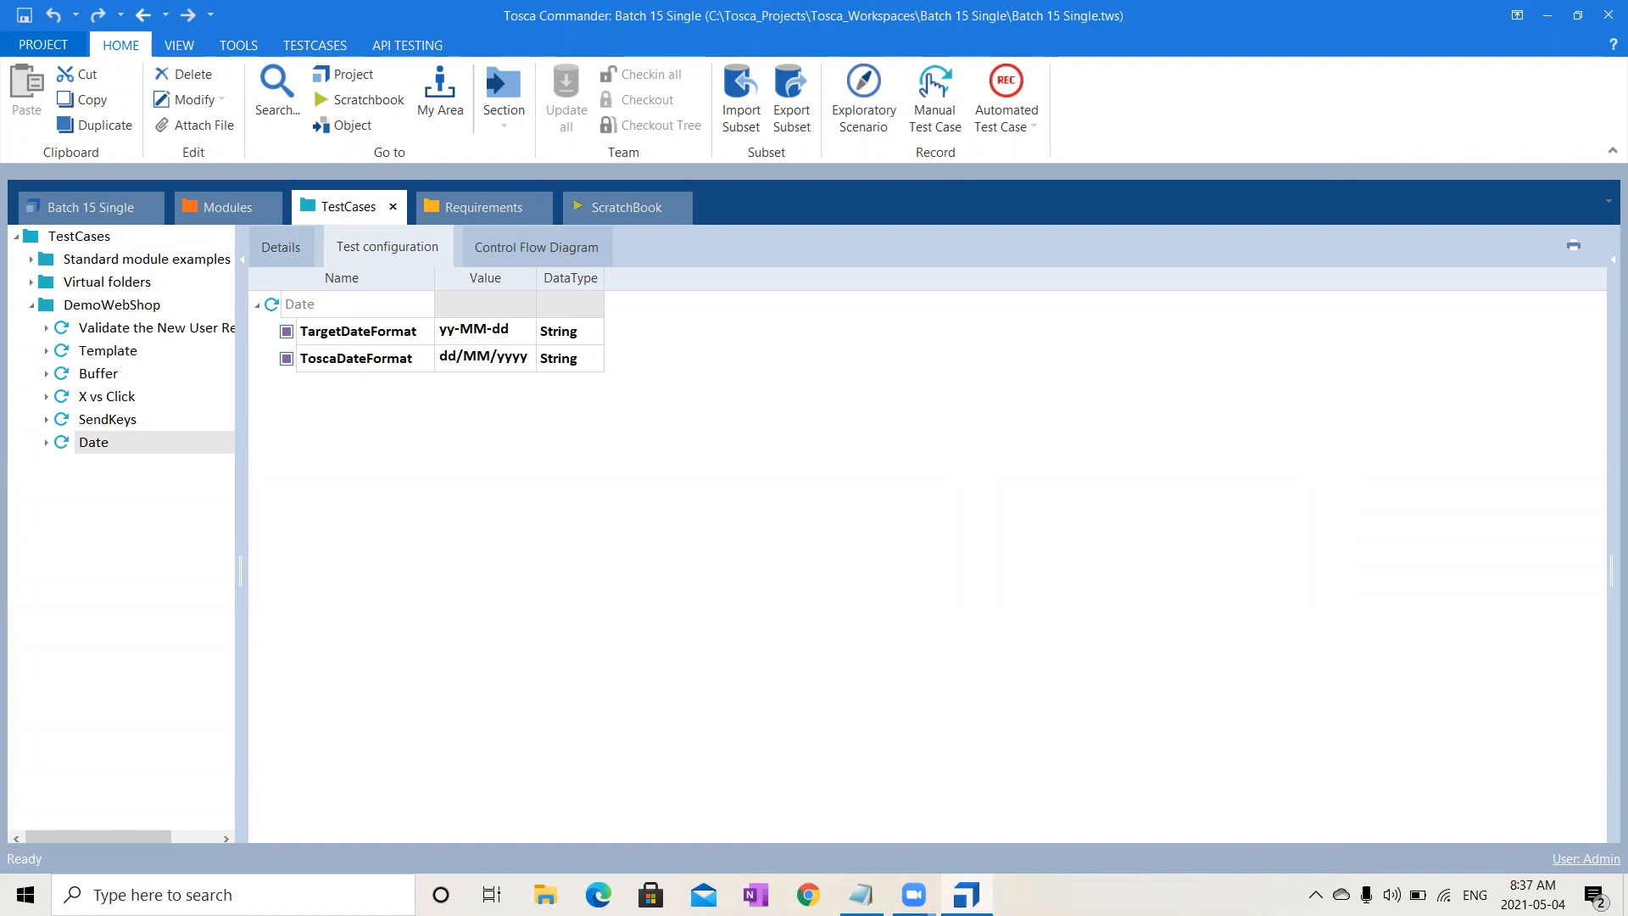
pyautogui.click(808, 895)
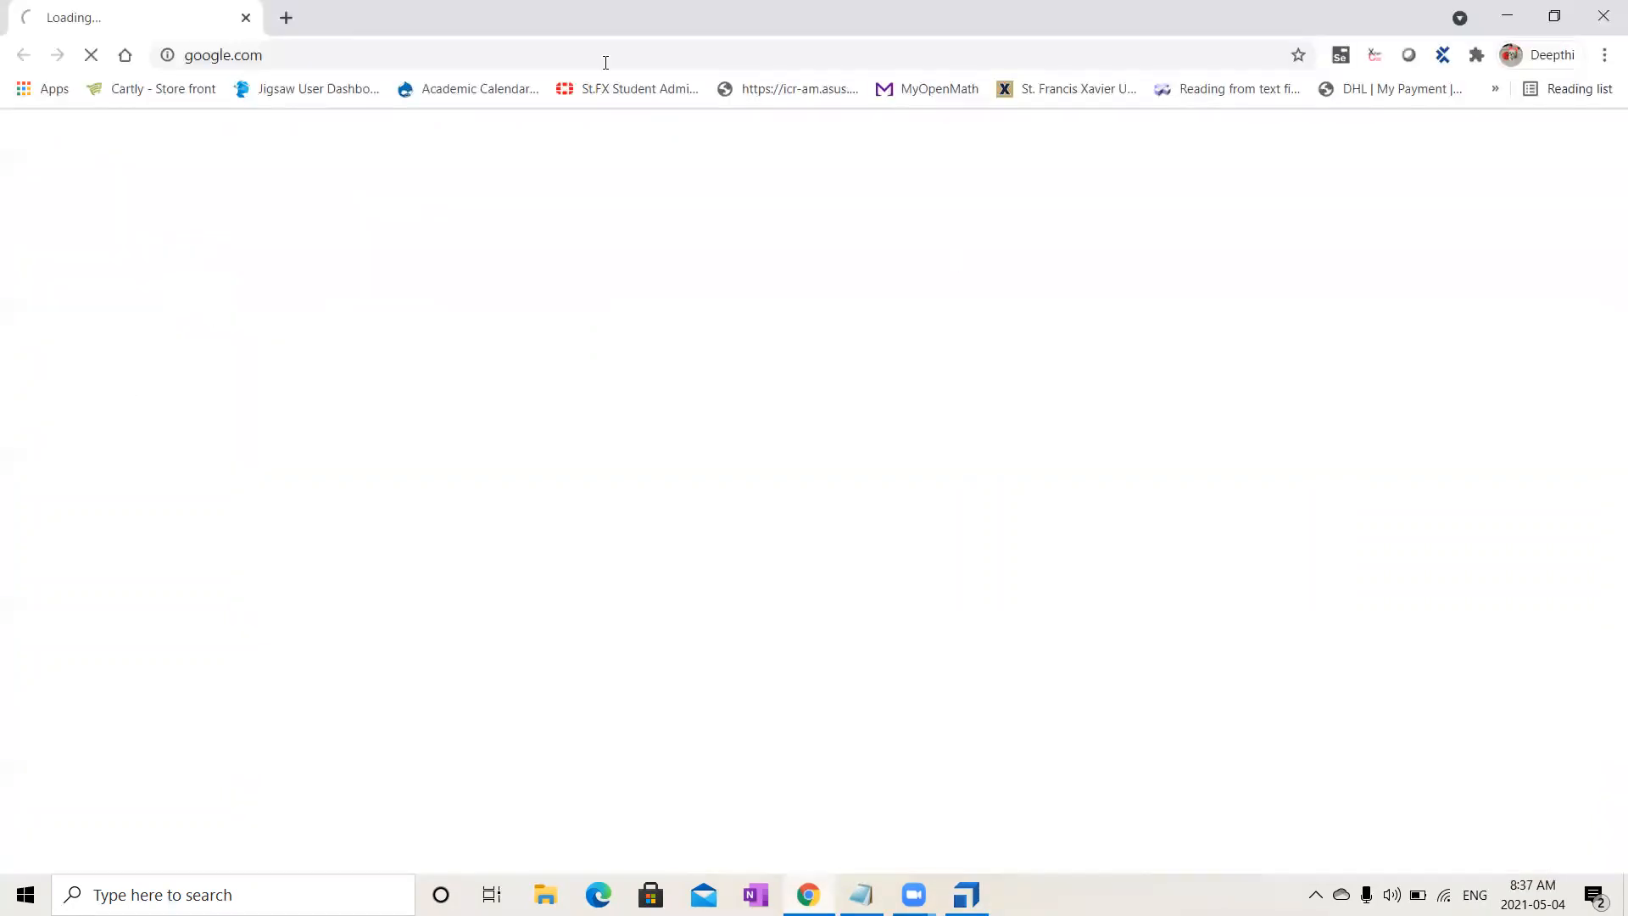
# - Search Google for 'date tosca 14' and open the Tricentis dynamic date and time expressions page
pyautogui.write('d')
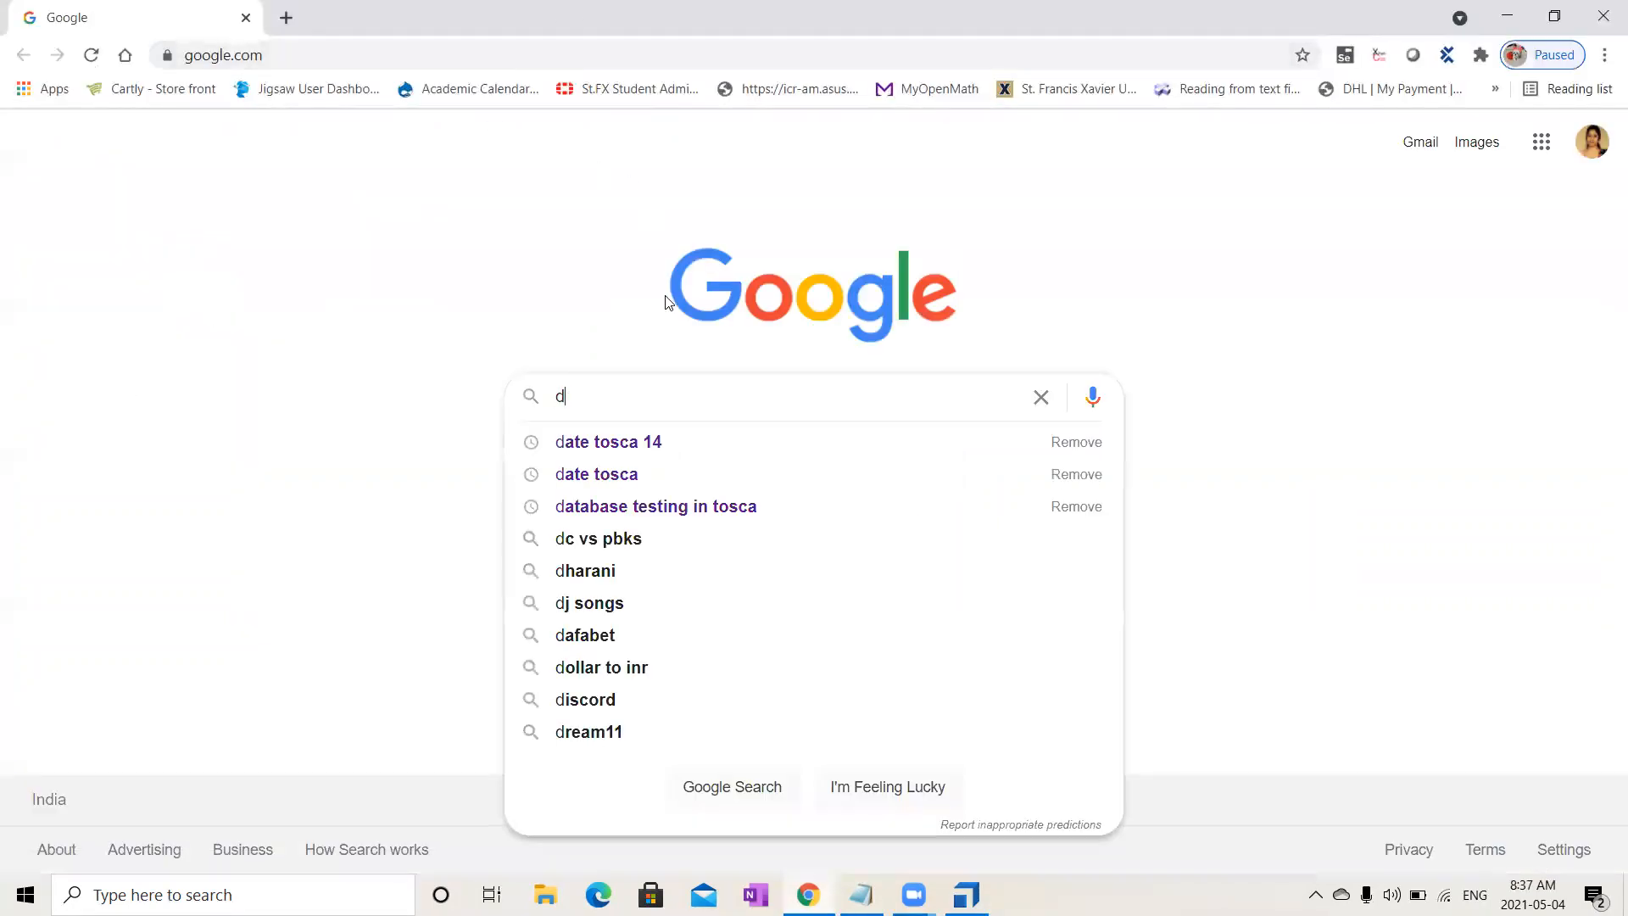
pyautogui.click(684, 450)
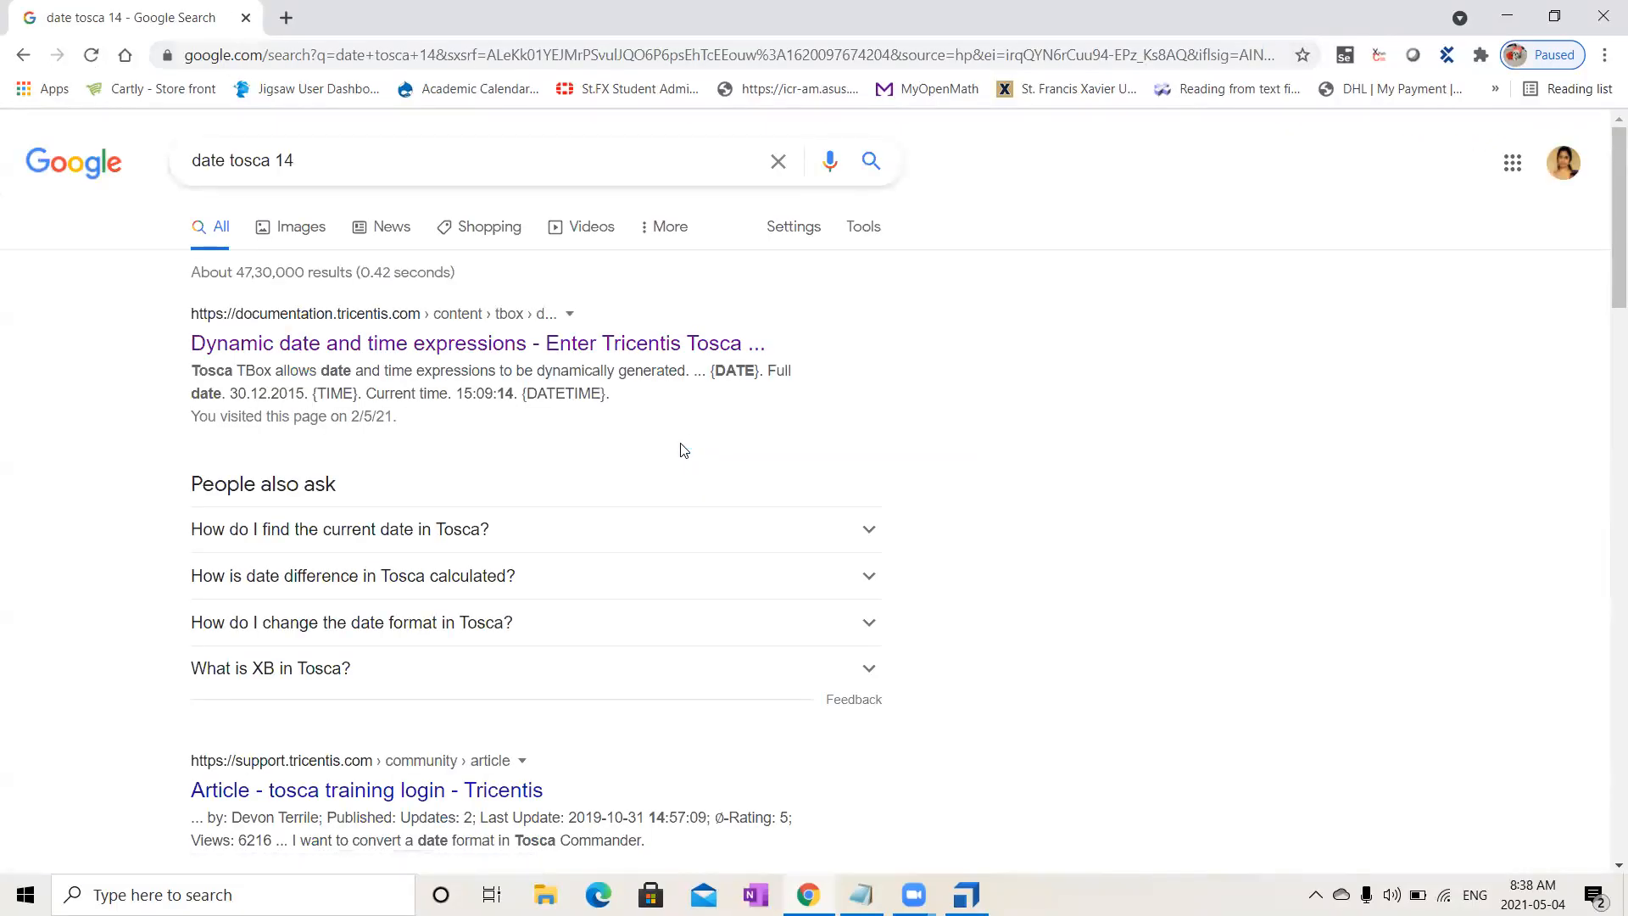
pyautogui.click(518, 335)
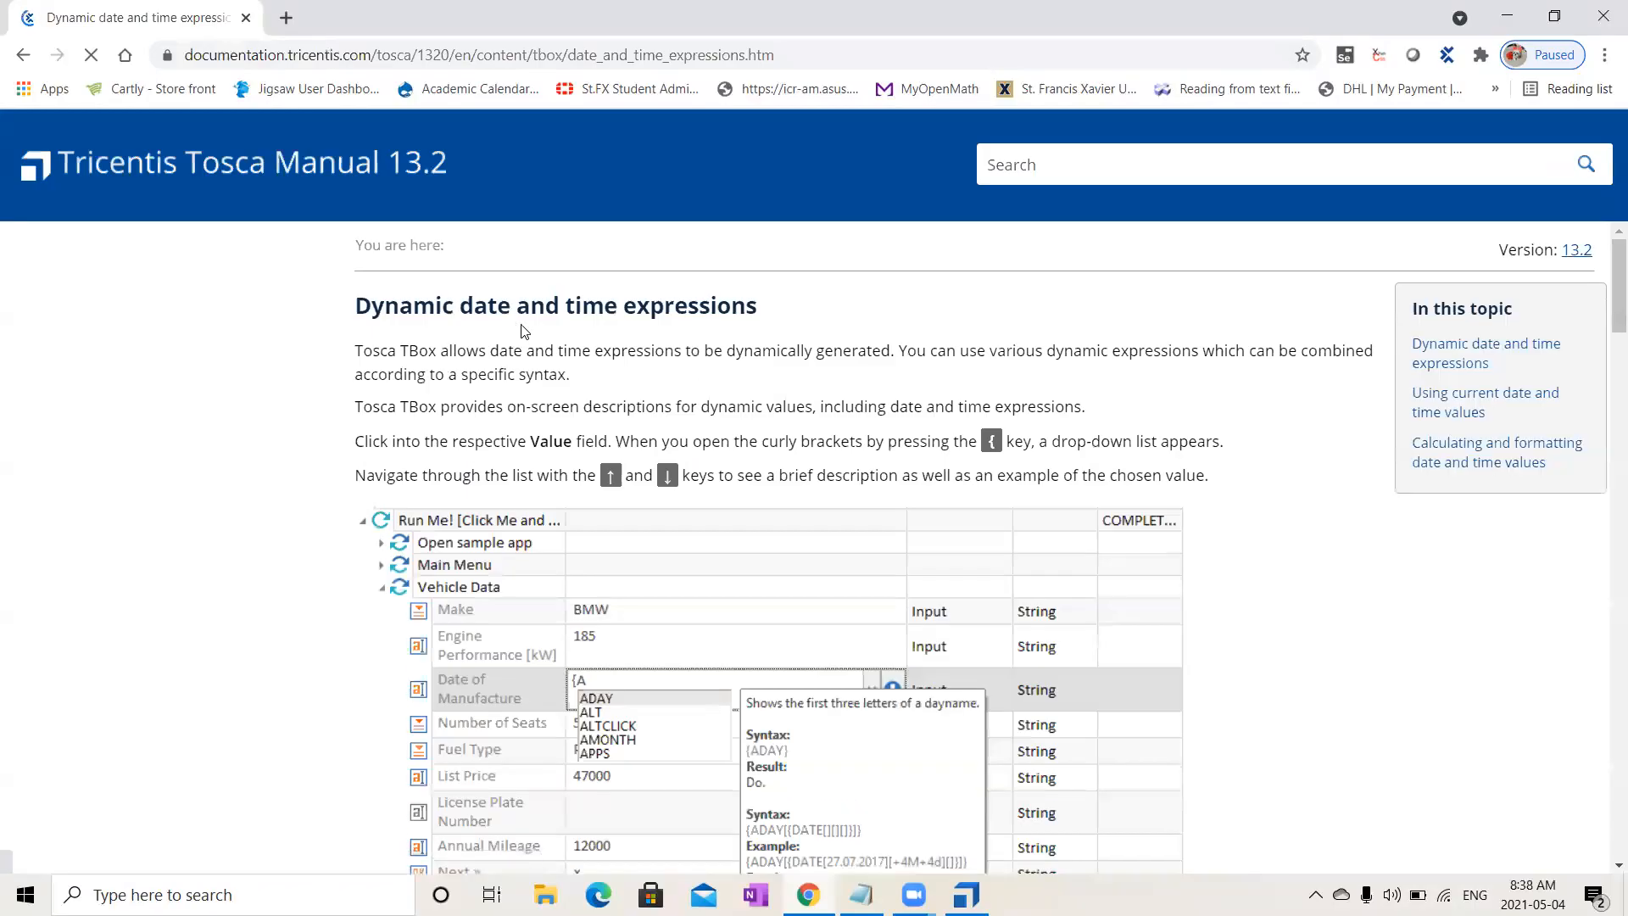
pyautogui.moveTo(1605, 297); pyautogui.dragTo(1605, 807)
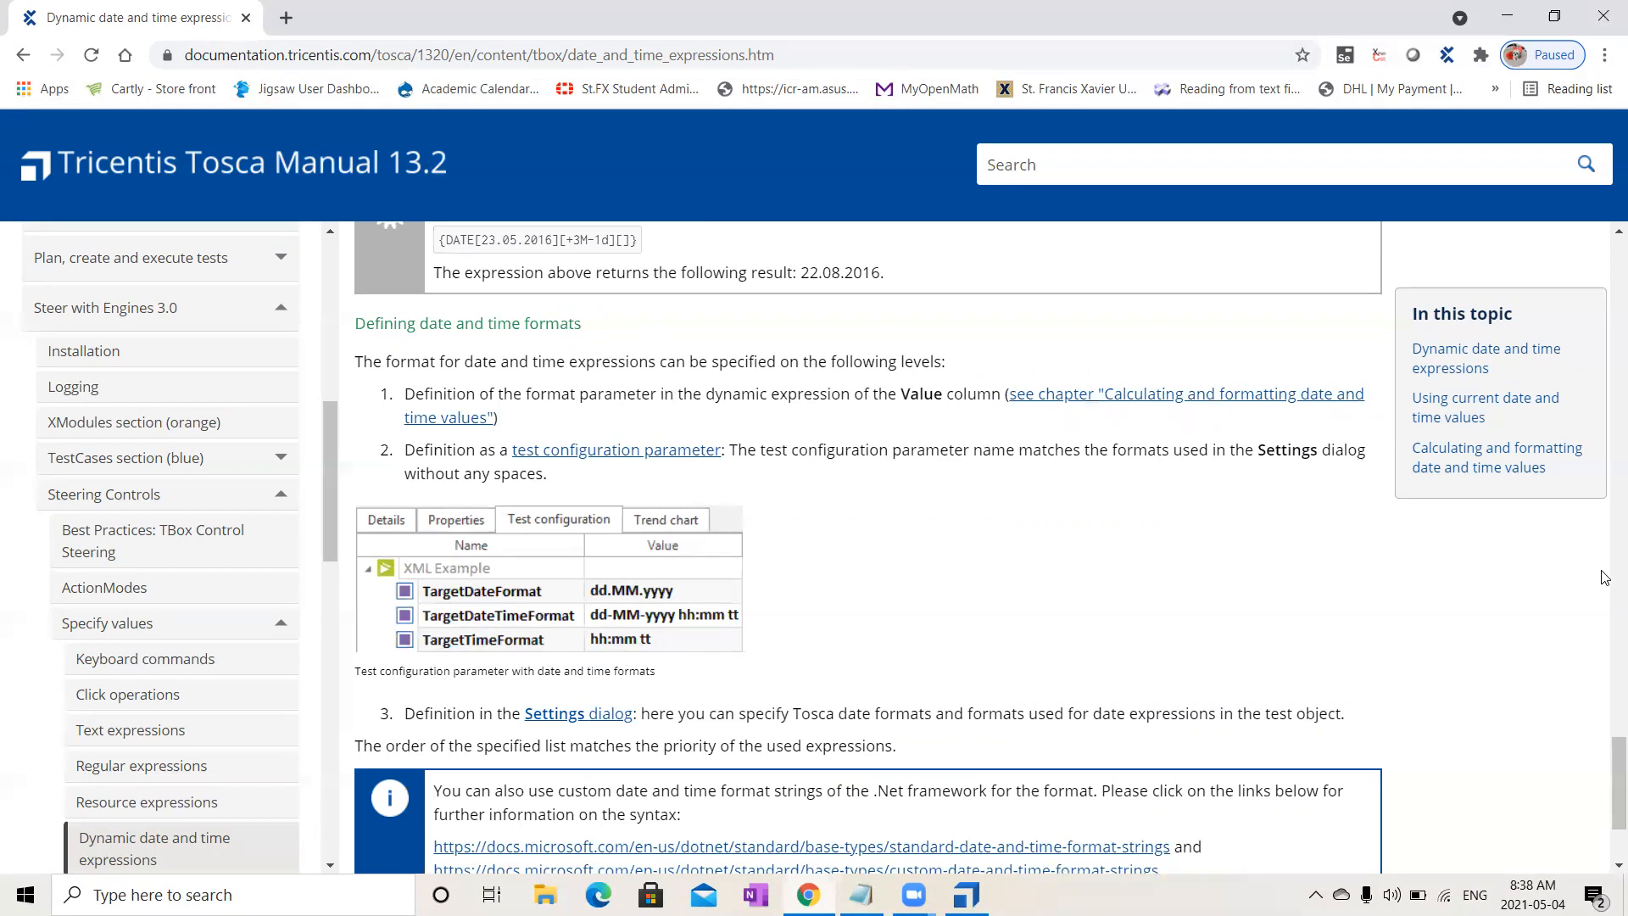
pyautogui.moveTo(1606, 764); pyautogui.dragTo(1605, 692)
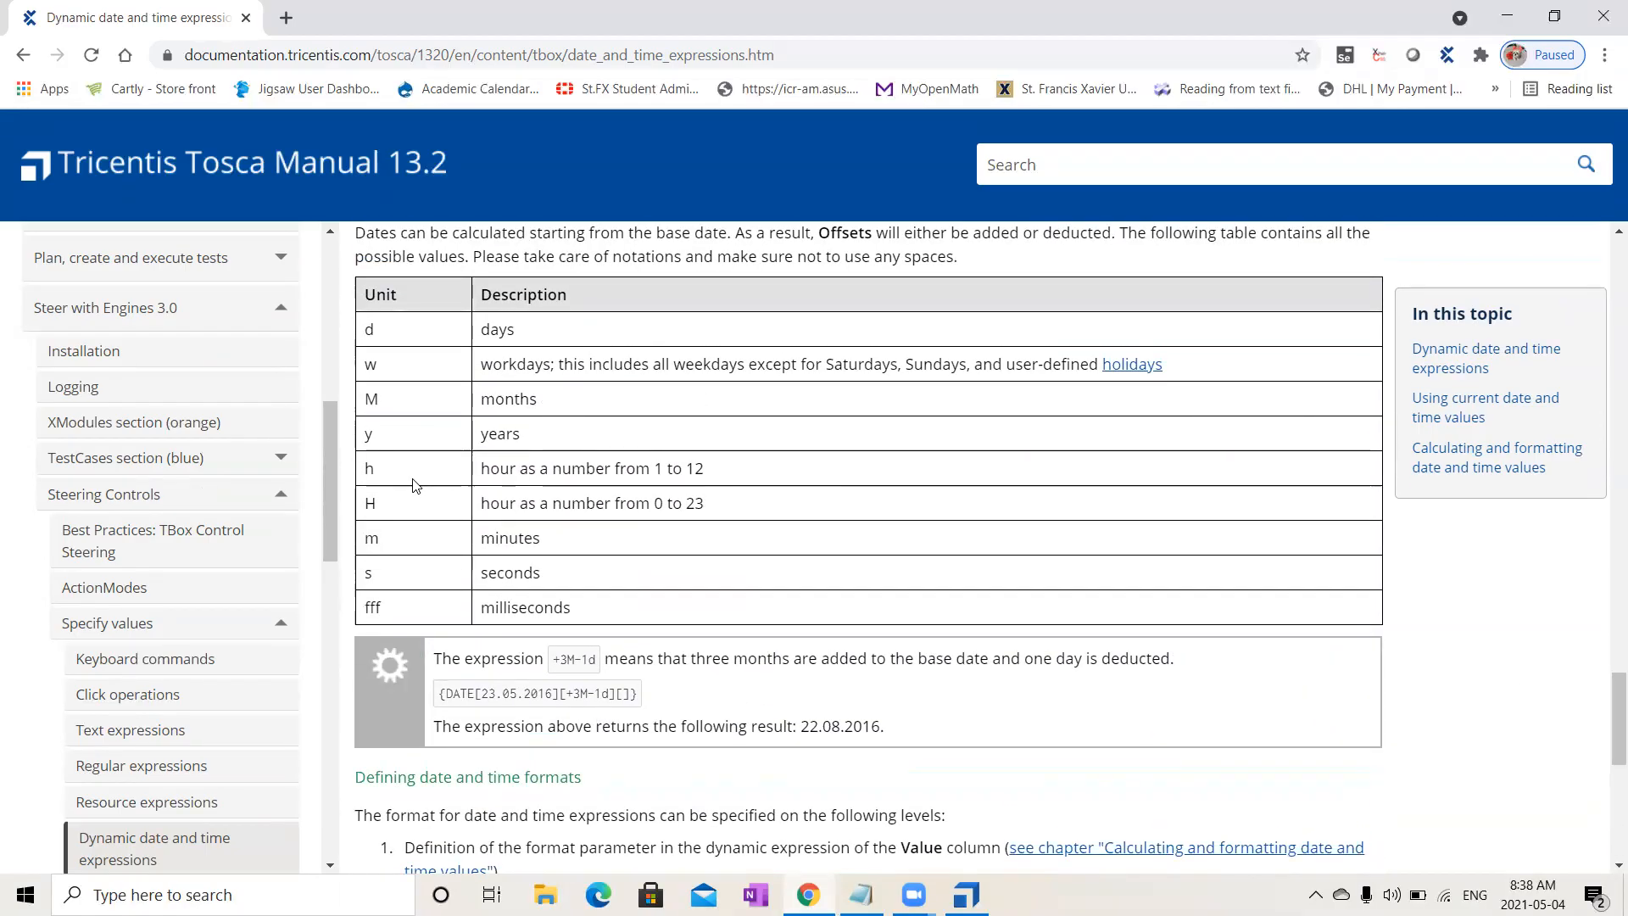
# - Highlight the h range 1 to 12 and H range 0 to 23 in the offsets table
pyautogui.moveTo(382, 480); pyautogui.dragTo(361, 474)
pyautogui.moveTo(627, 473); pyautogui.dragTo(705, 473)
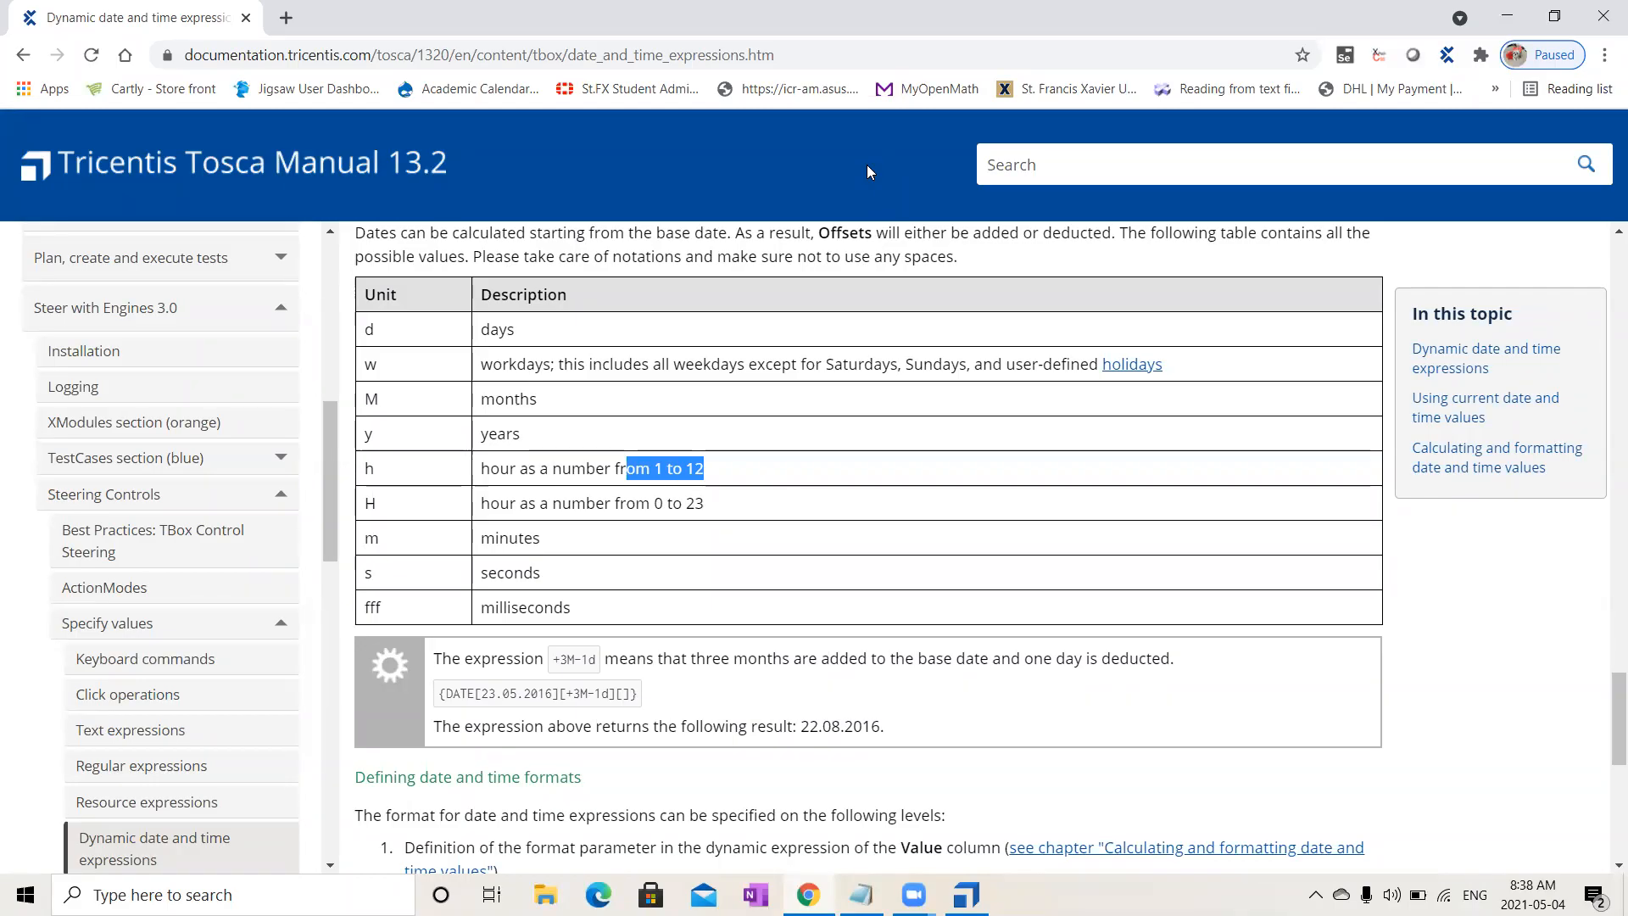
pyautogui.hotkey('alt', 'Tab')
pyautogui.moveTo(719, 504); pyautogui.dragTo(636, 502)
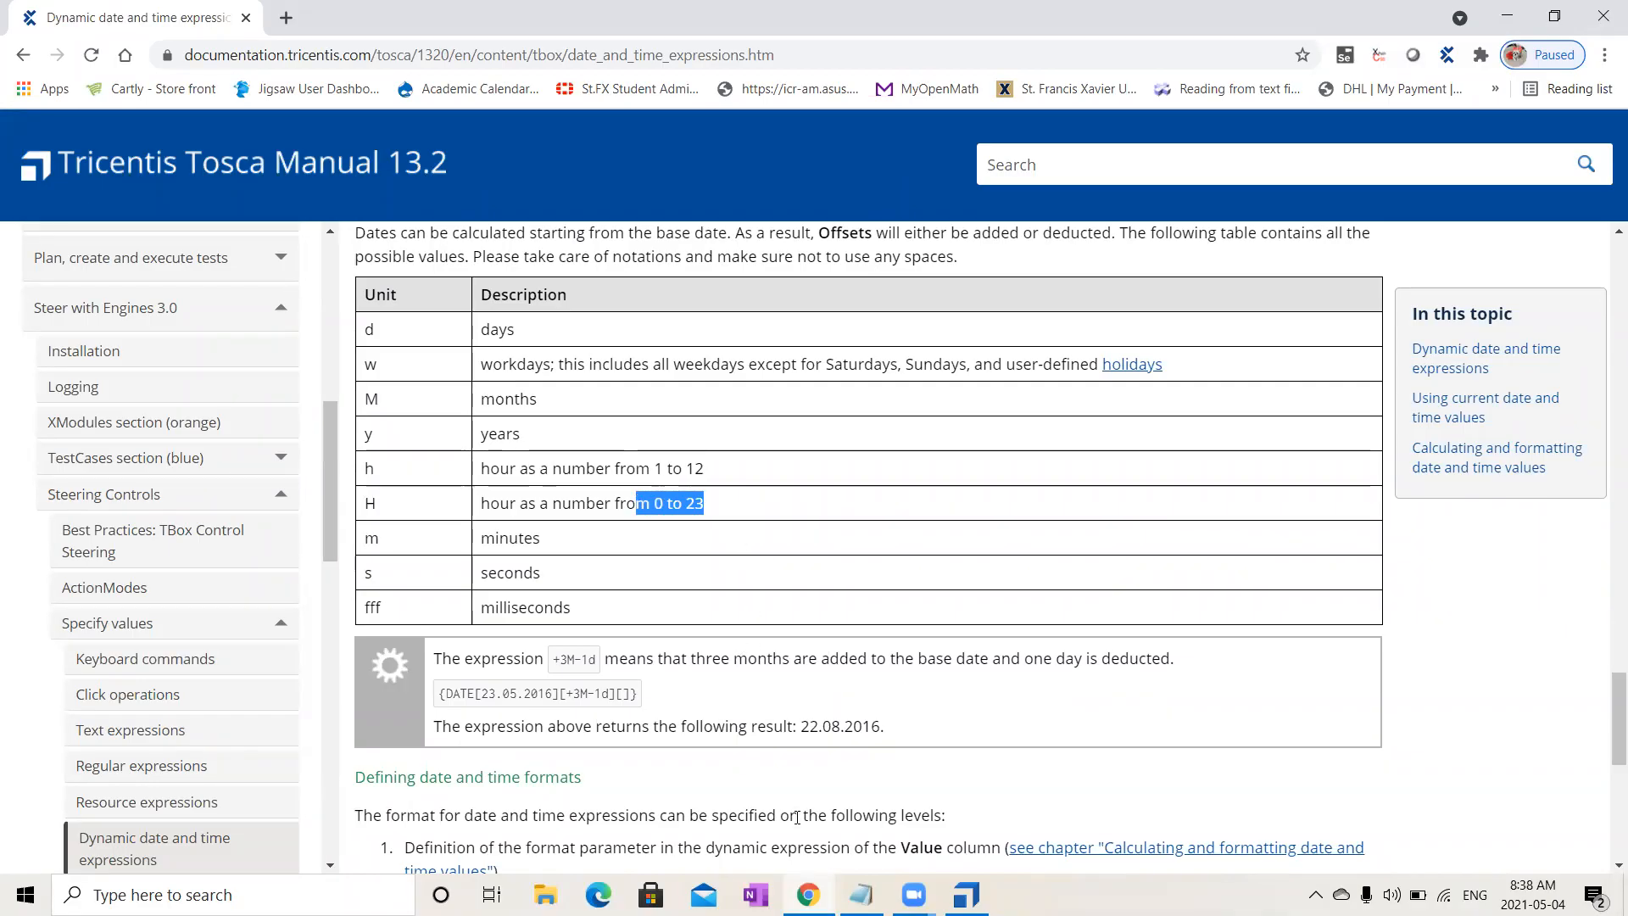
pyautogui.click(967, 895)
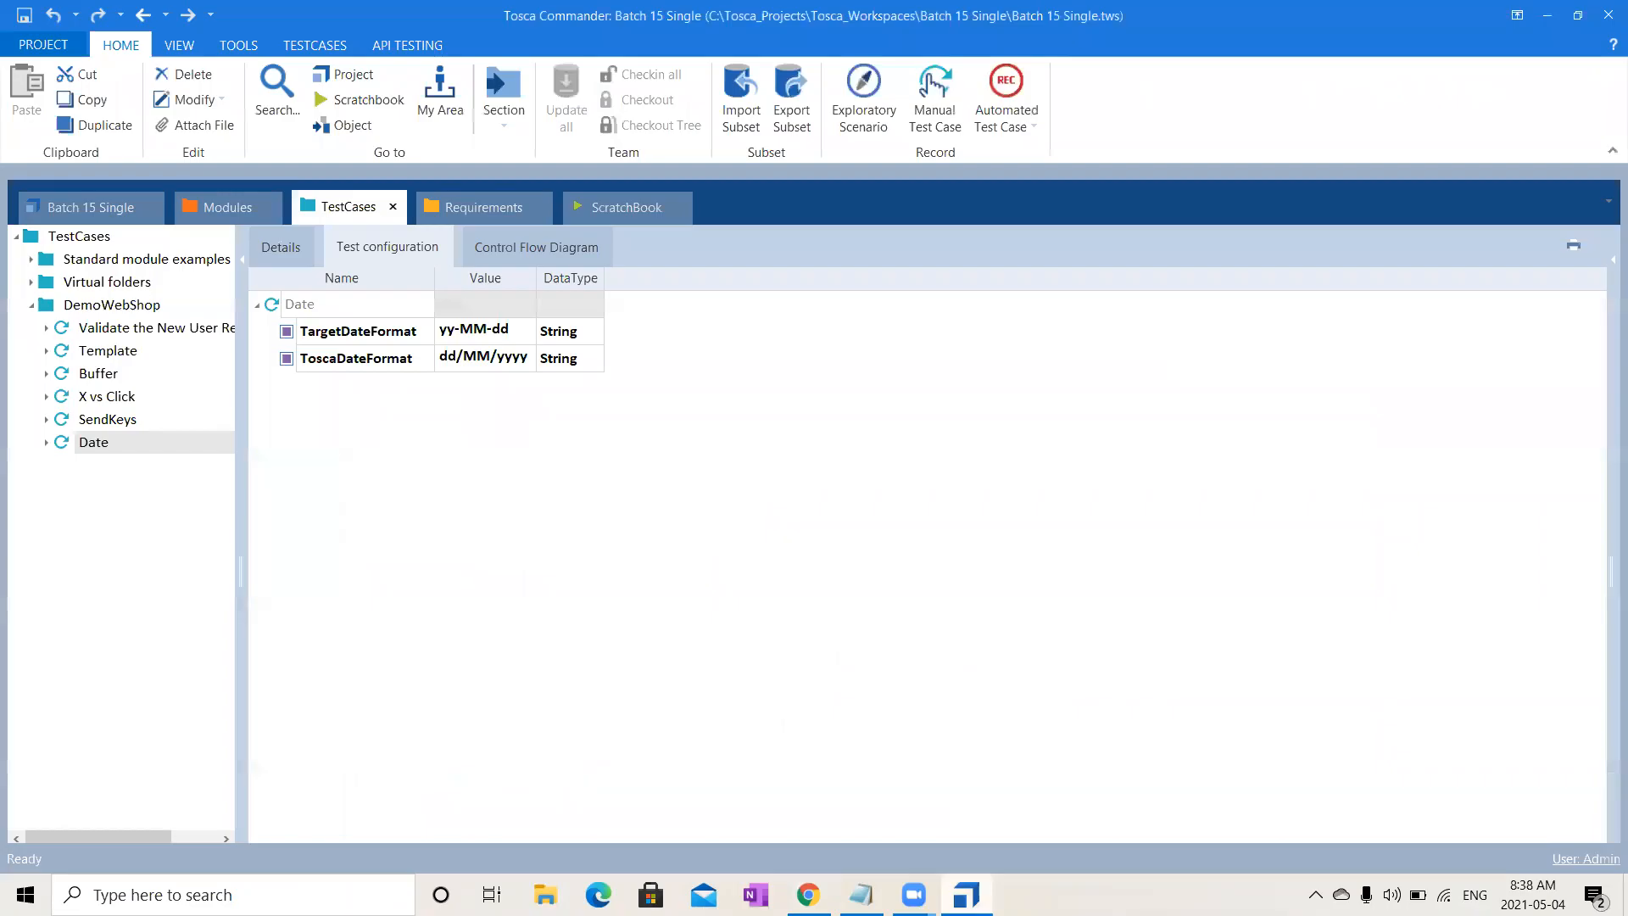
# - Select the DemoWebShop folder to show its empty test configuration, and check today's date in the calendar
pyautogui.rightClick(346, 316)
pyautogui.click(292, 485)
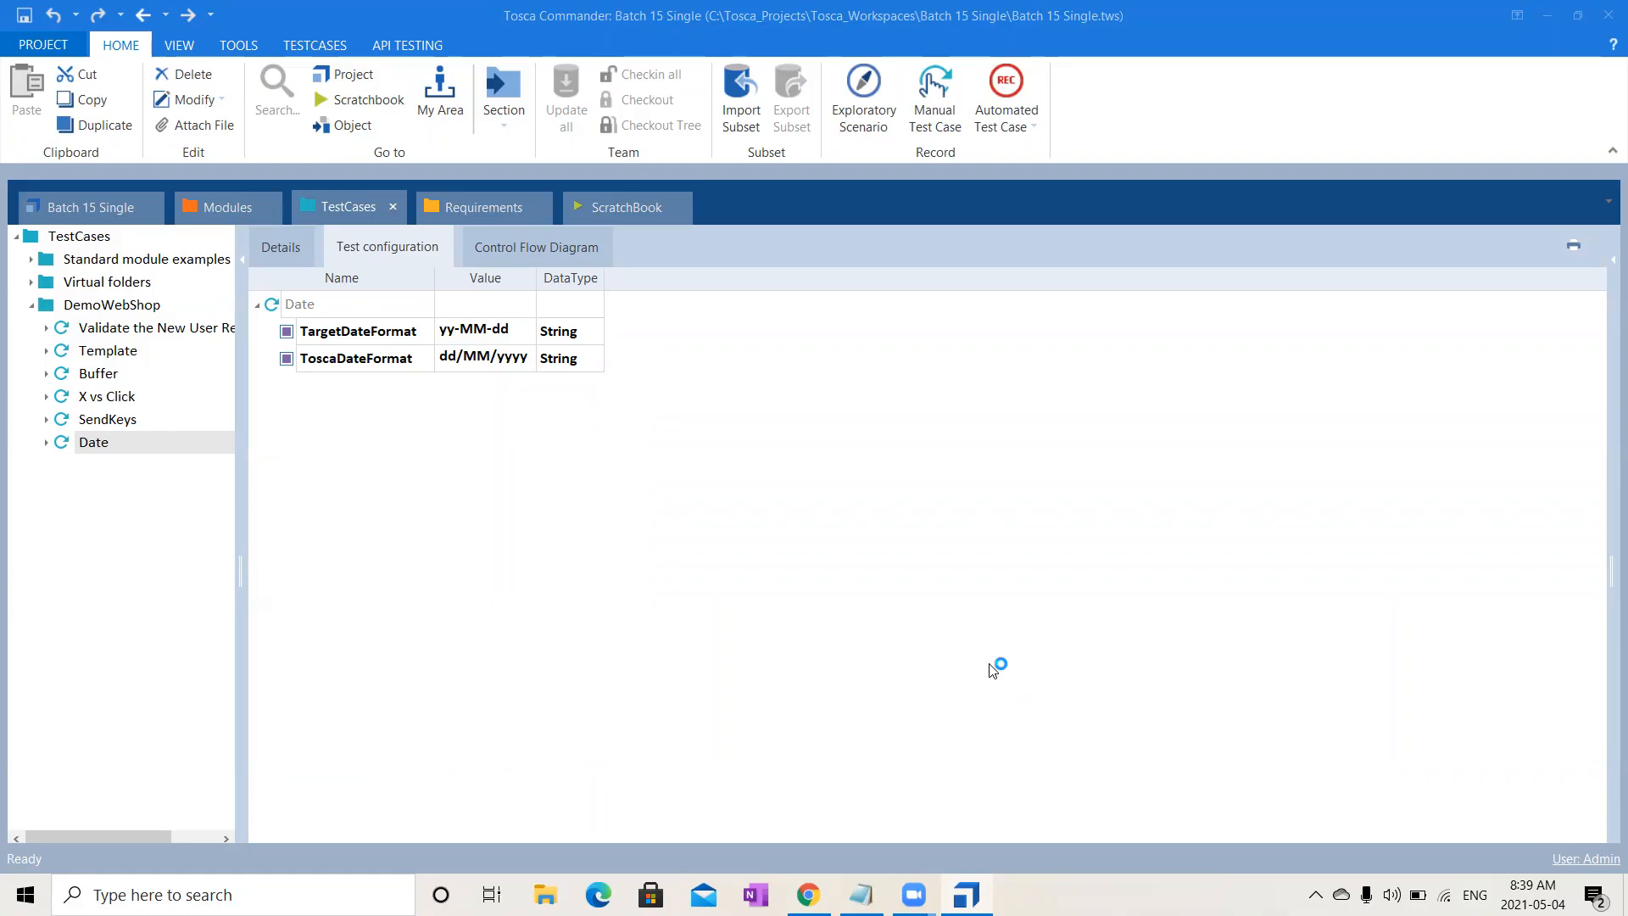
pyautogui.click(141, 326)
pyautogui.click(139, 305)
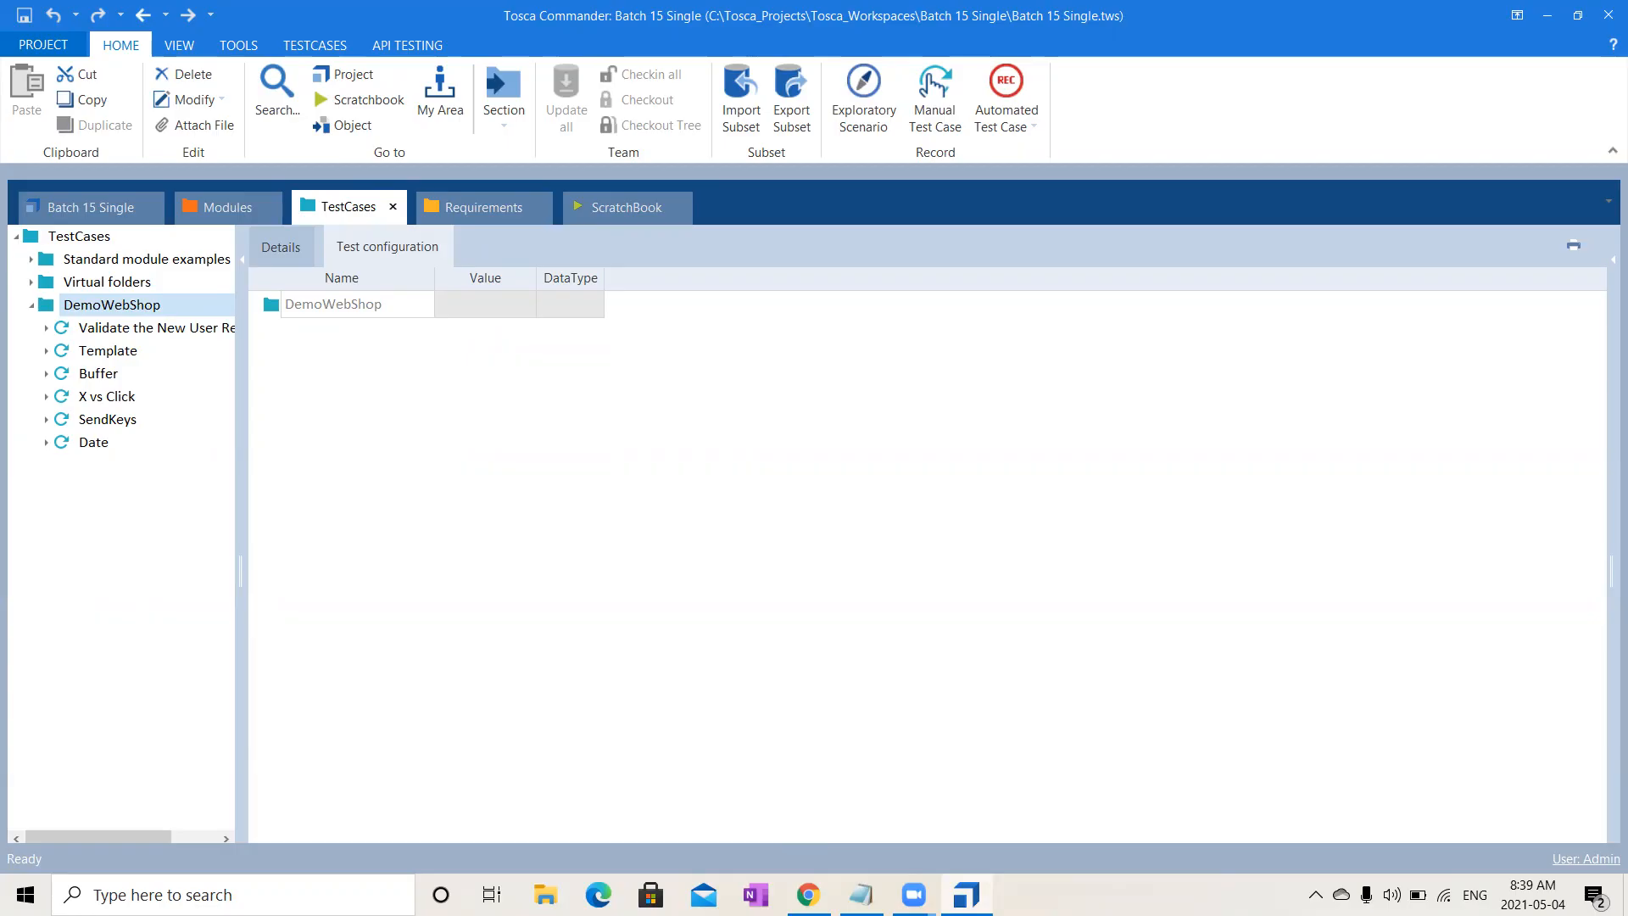
pyautogui.click(1533, 895)
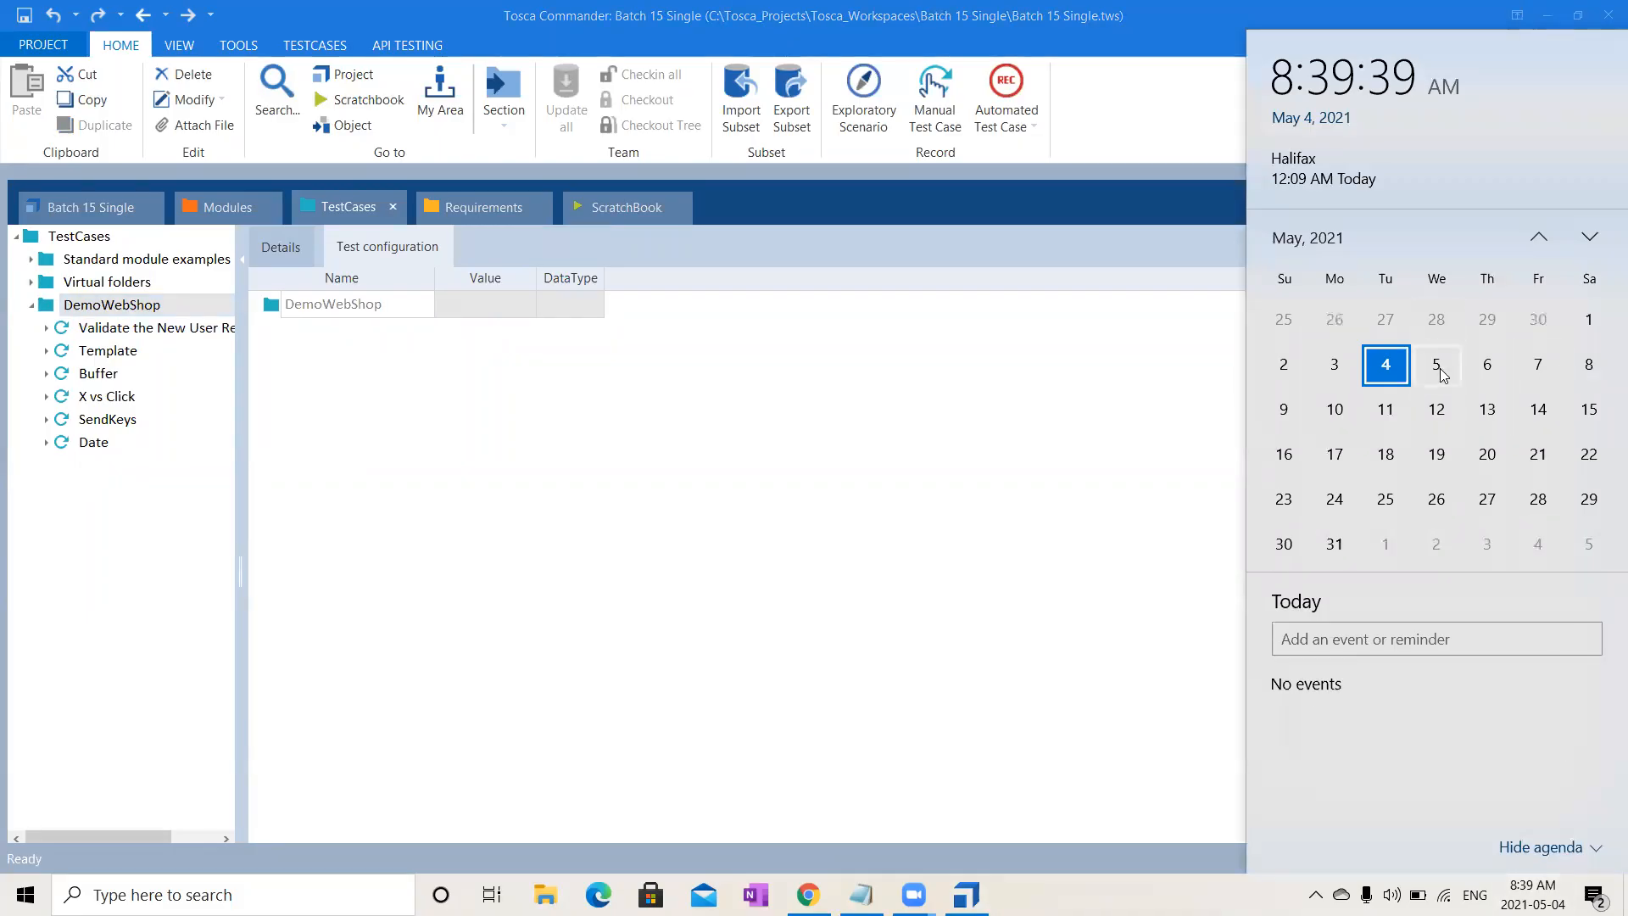
pyautogui.click(887, 153)
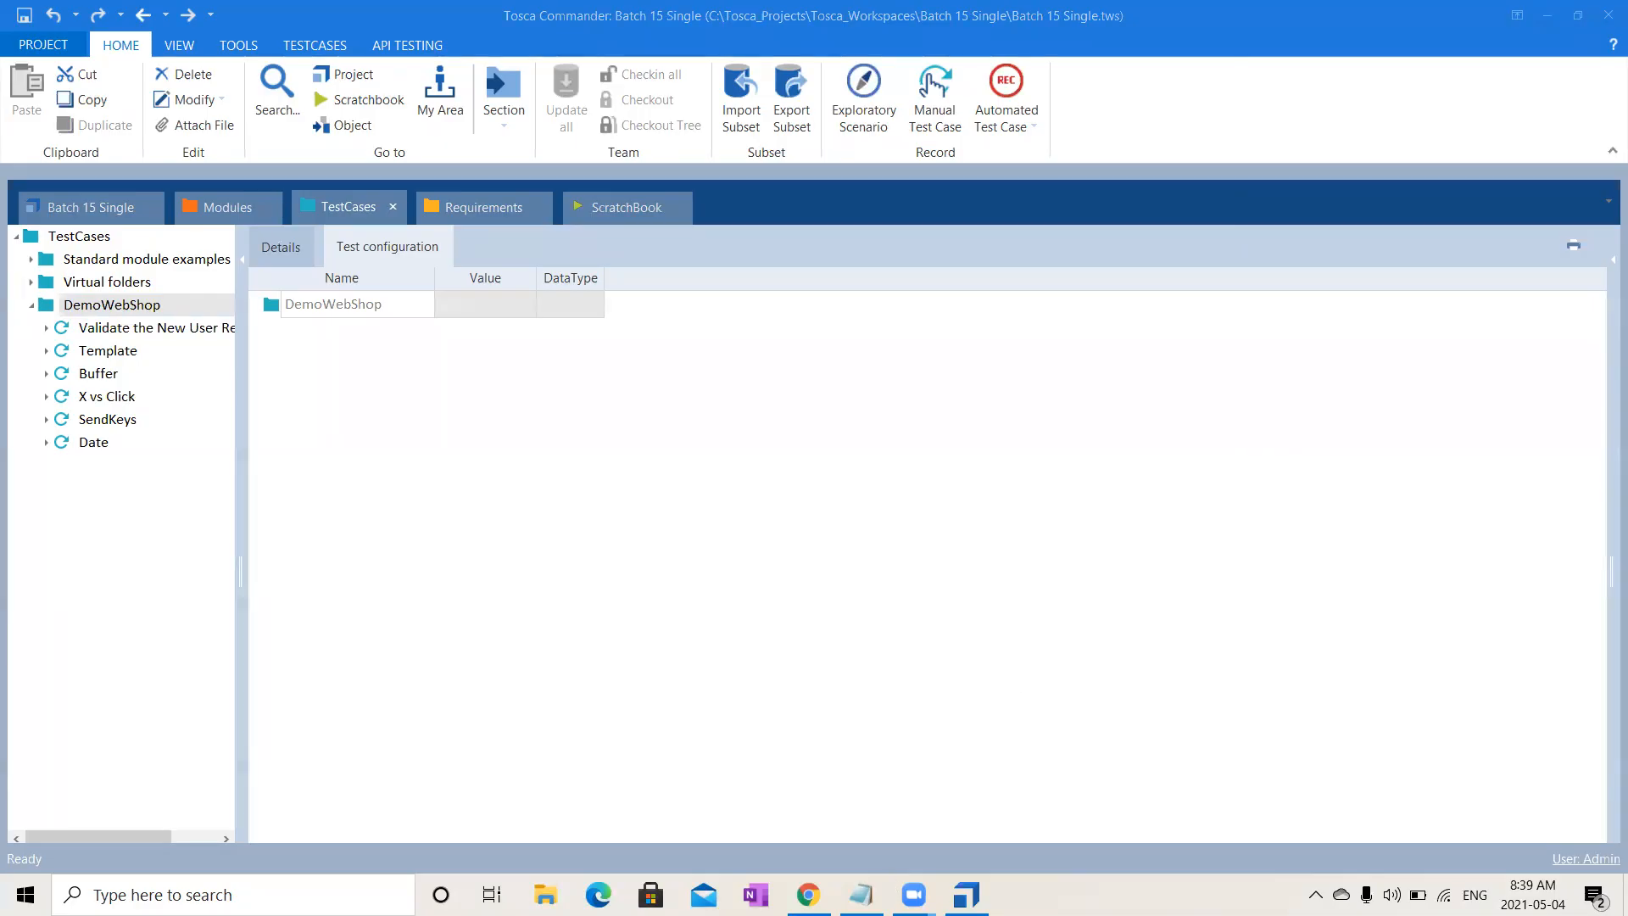
# - Launch Paint and widen the blank canvas to the right
pyautogui.click(161, 894)
pyautogui.write('paint')
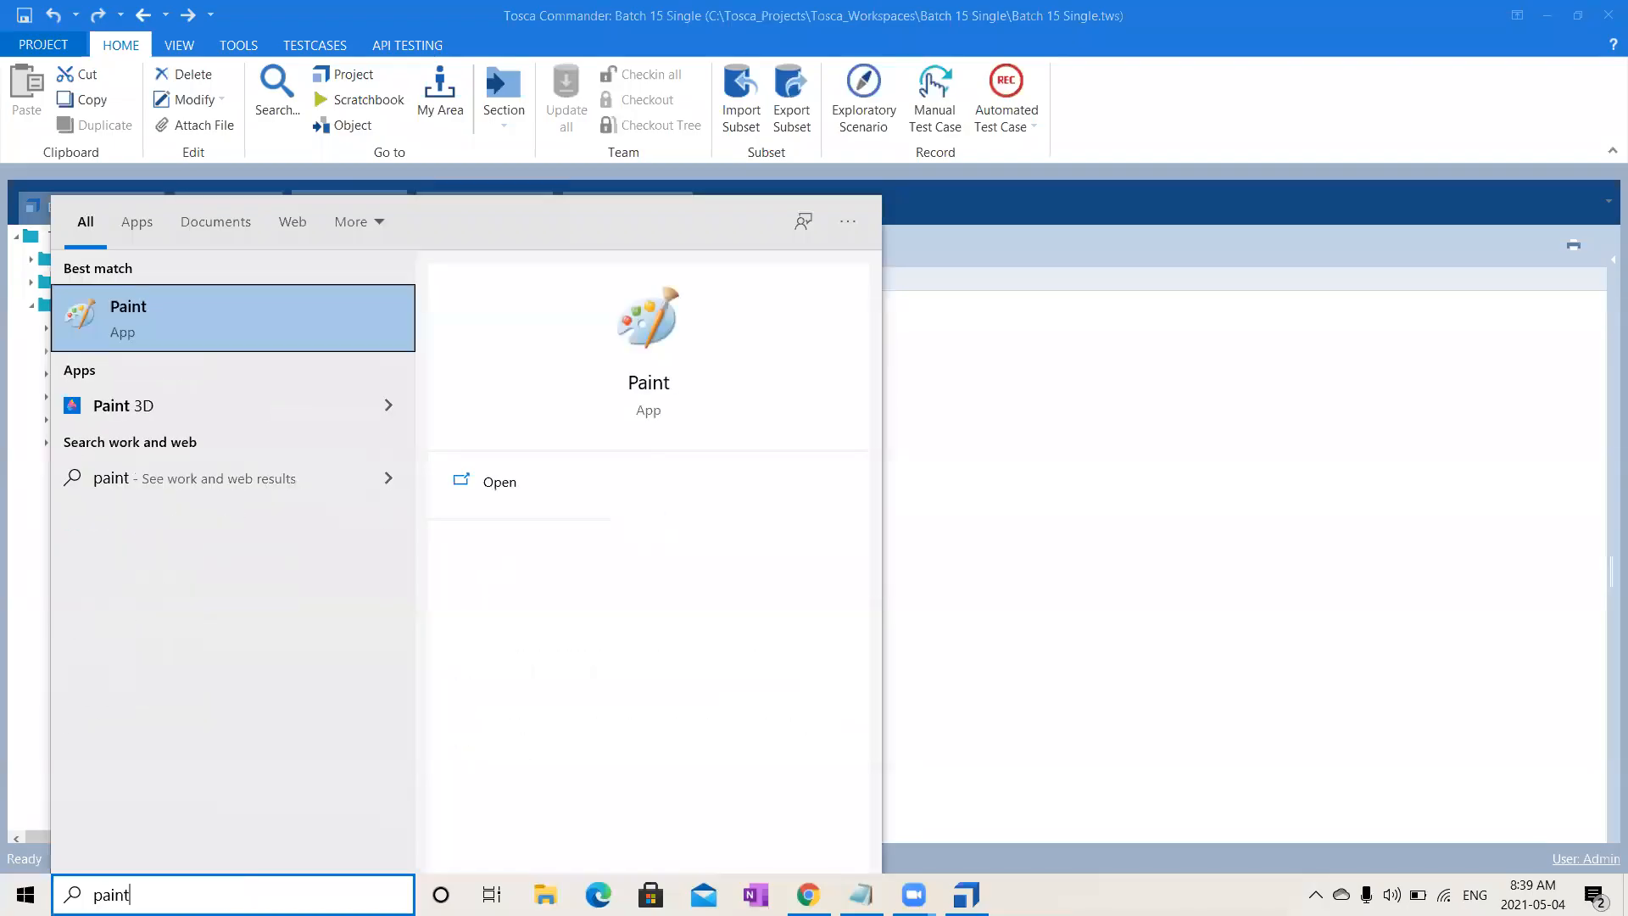
pyautogui.press('Return')
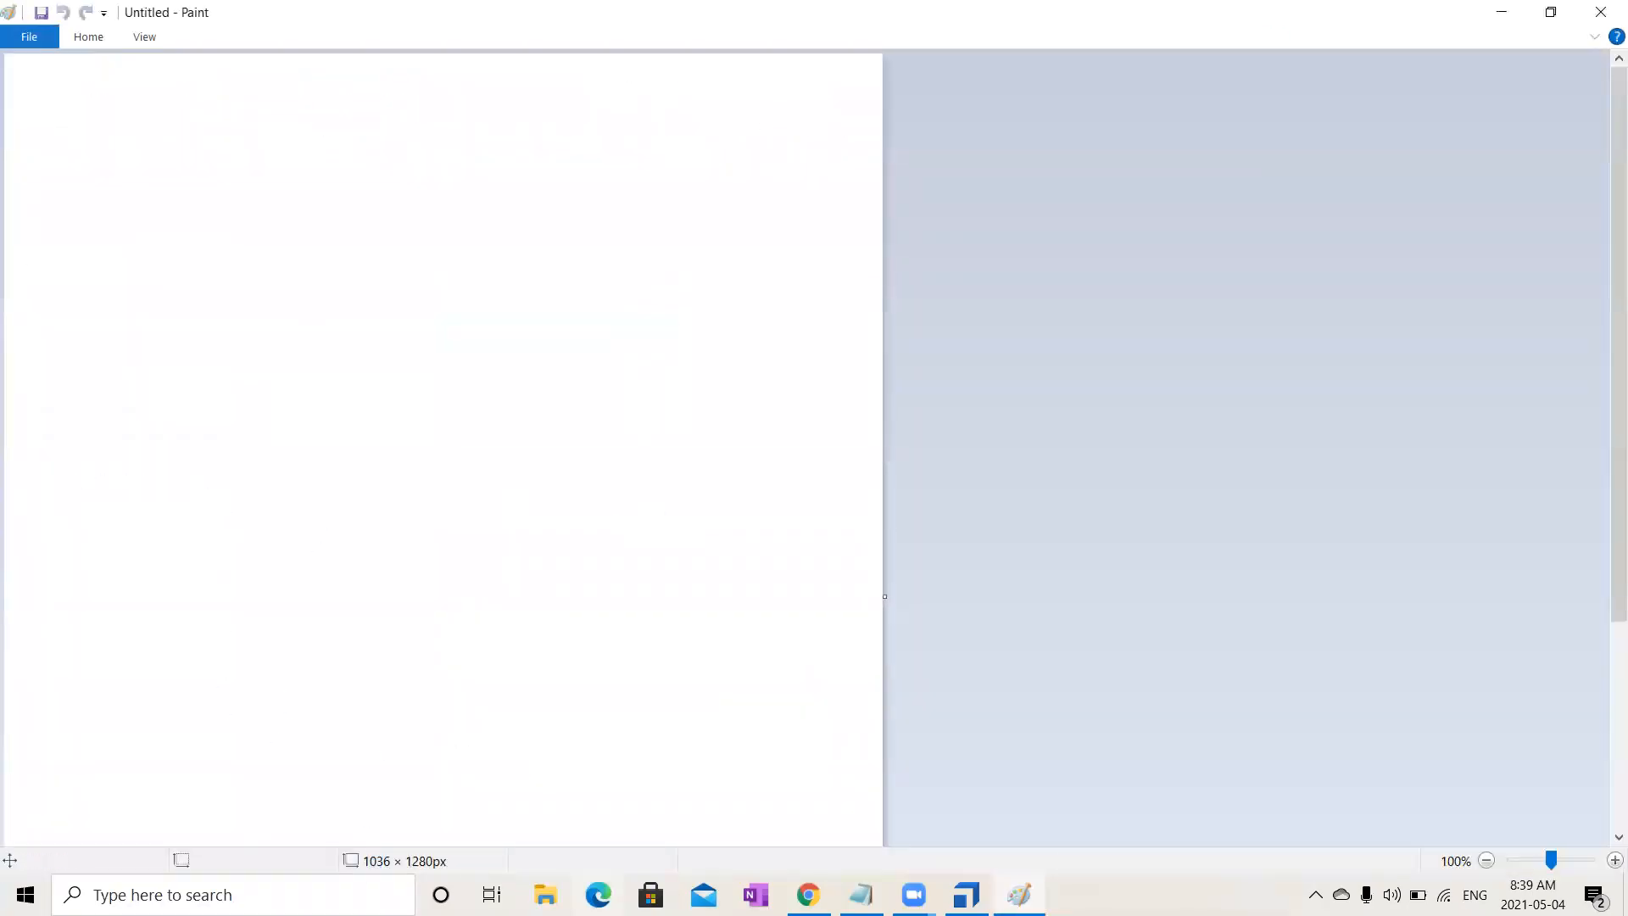
pyautogui.moveTo(883, 596); pyautogui.dragTo(1543, 615)
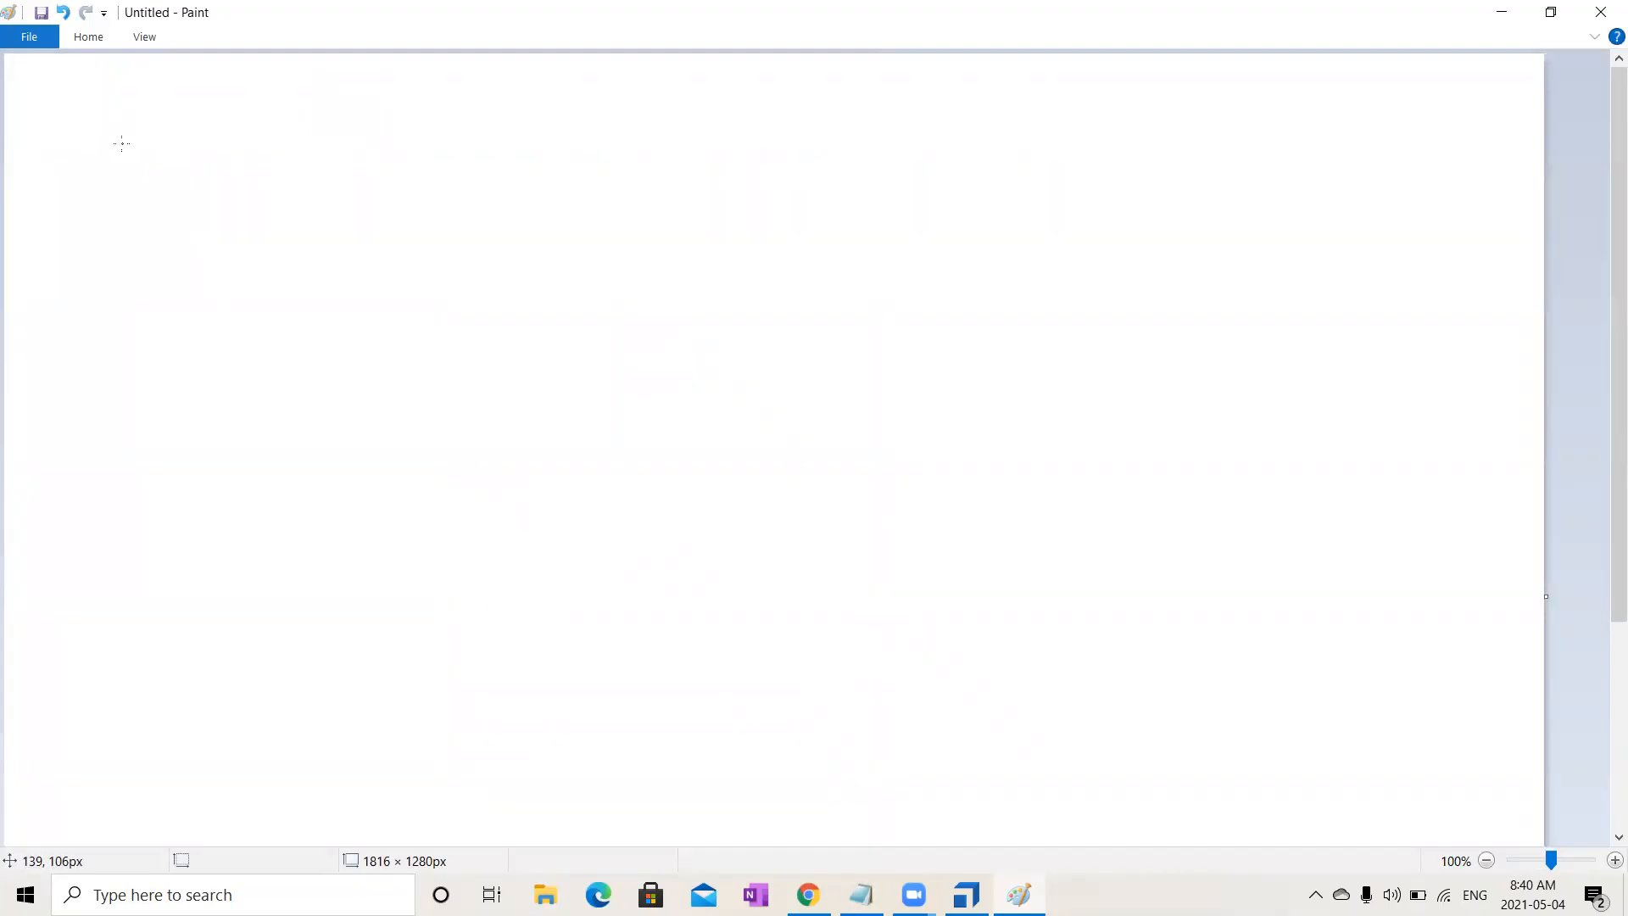
# - Handwrite 'Reusabil' on the canvas and draw a letter L below it
pyautogui.moveTo(120, 187)
pyautogui.mouseDown()
pyautogui.moveTo(101, 160)
pyautogui.moveTo(161, 190)
pyautogui.moveTo(195, 166)
pyautogui.moveTo(215, 194)
pyautogui.moveTo(305, 145)
pyautogui.moveTo(280, 187)
pyautogui.moveTo(308, 225)
pyautogui.mouseUp()
pyautogui.moveTo(372, 161)
pyautogui.mouseDown()
pyautogui.moveTo(351, 180)
pyautogui.moveTo(439, 165)
pyautogui.moveTo(408, 184)
pyautogui.moveTo(462, 178)
pyautogui.moveTo(505, 114)
pyautogui.moveTo(513, 182)
pyautogui.mouseUp()
pyautogui.click(393, 113)
pyautogui.click(465, 124)
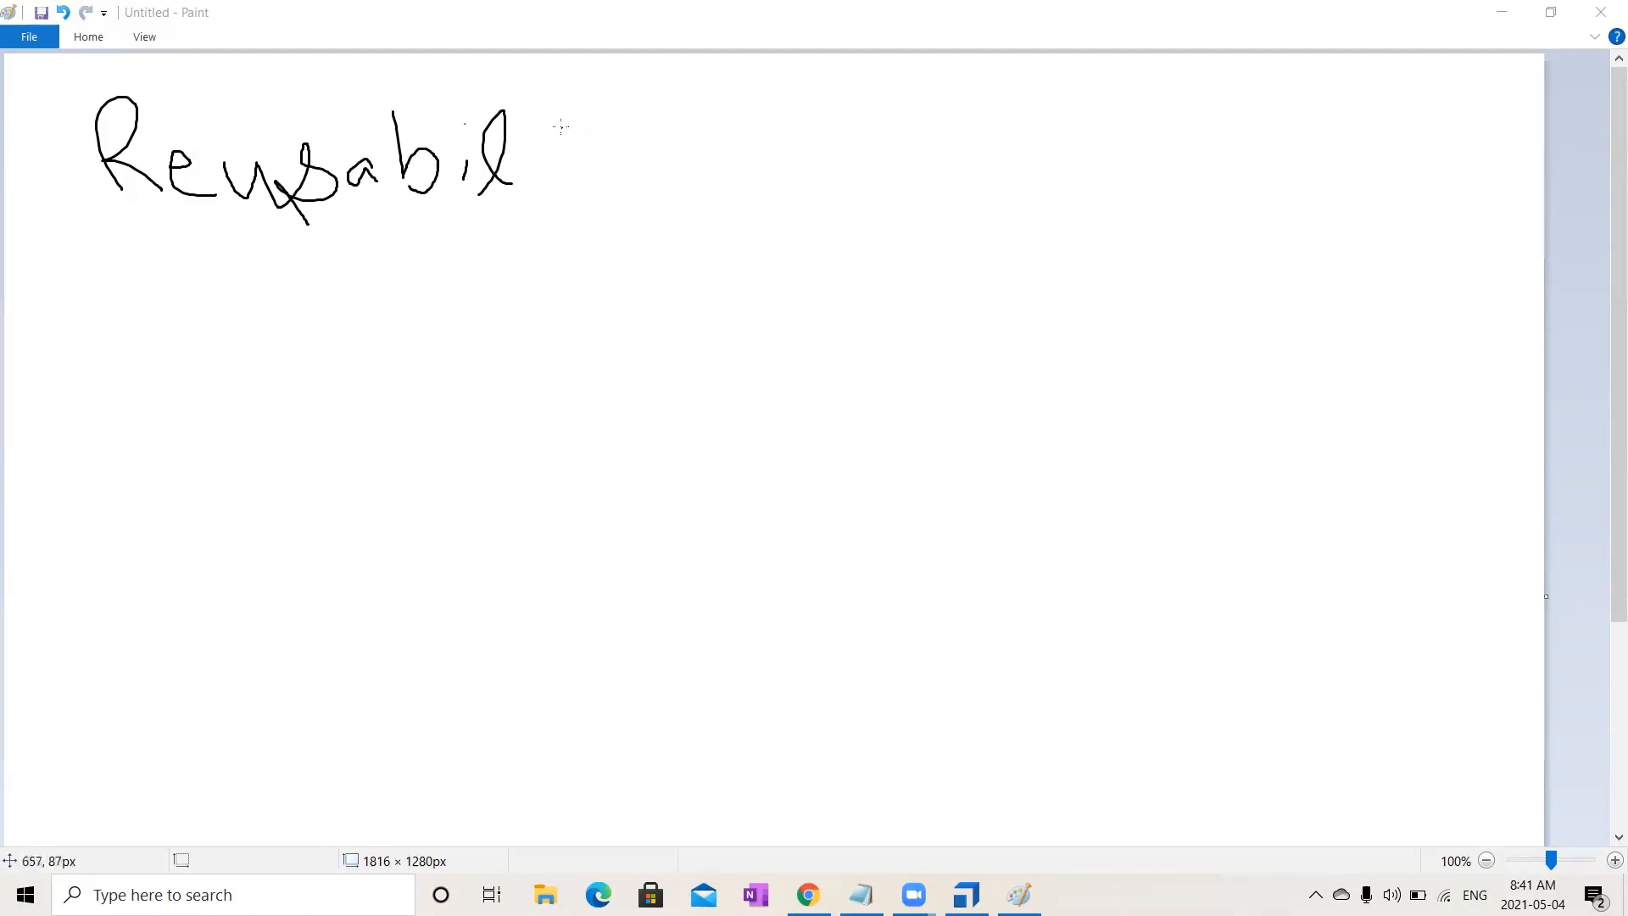
pyautogui.moveTo(345, 365)
pyautogui.mouseDown()
pyautogui.moveTo(346, 409)
pyautogui.moveTo(382, 409)
pyautogui.mouseUp()
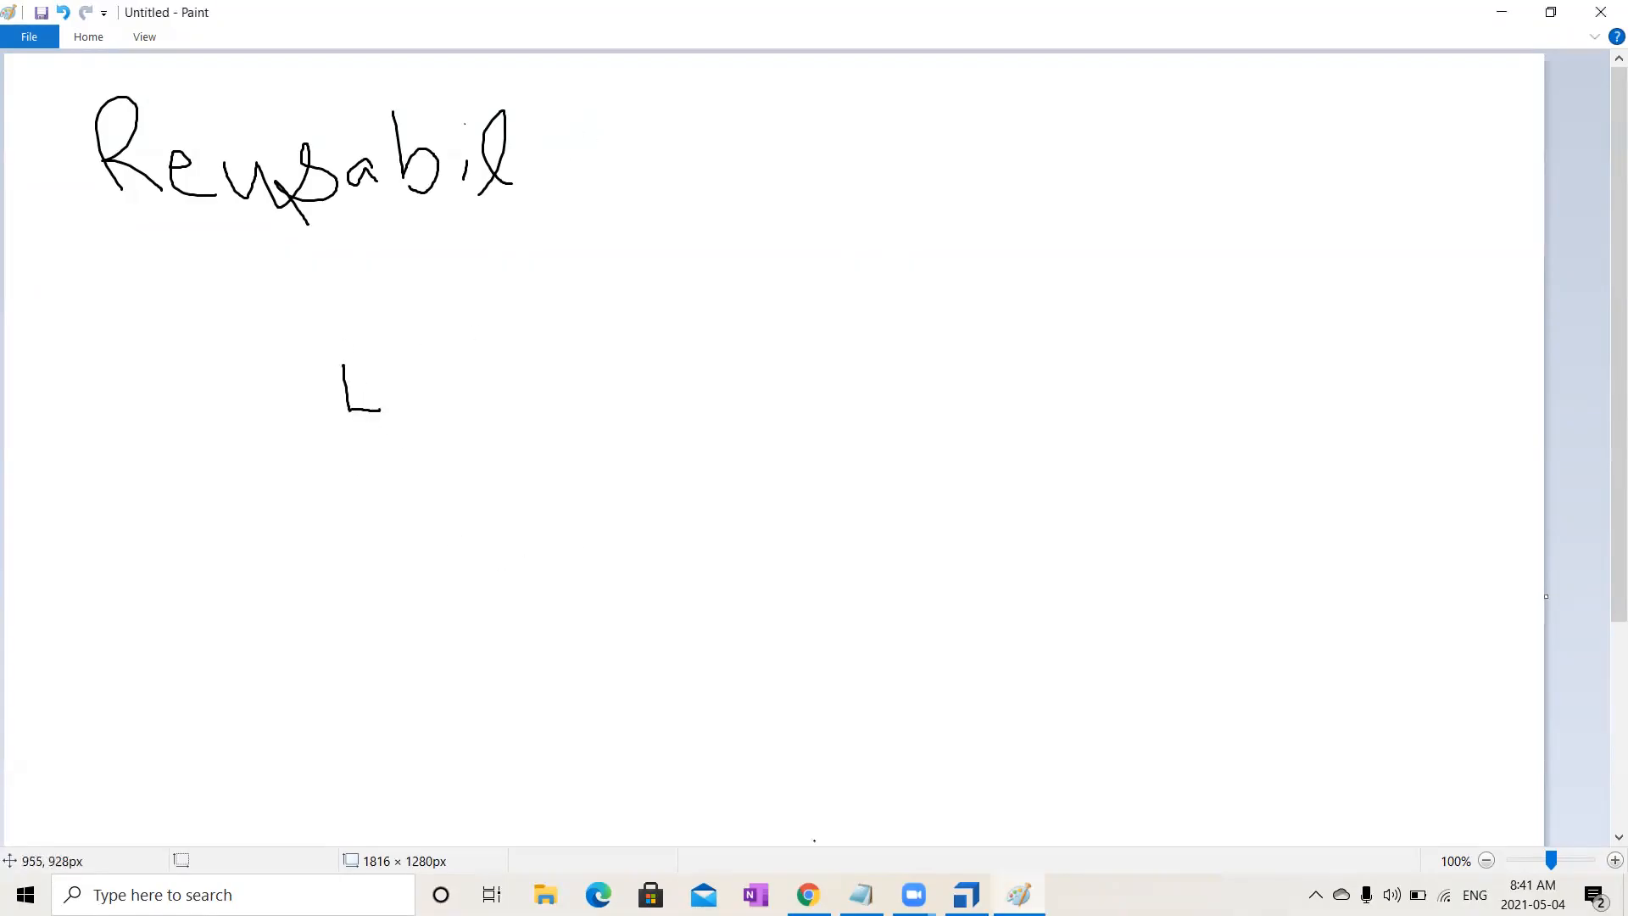
pyautogui.click(859, 895)
# - Replace '@' with 'Library' and a correctly spelled 'Reusable Test Step Block', then reselect DemoWebShop in Tosca
pyautogui.press('BackSpace')
pyautogui.write('Librar')
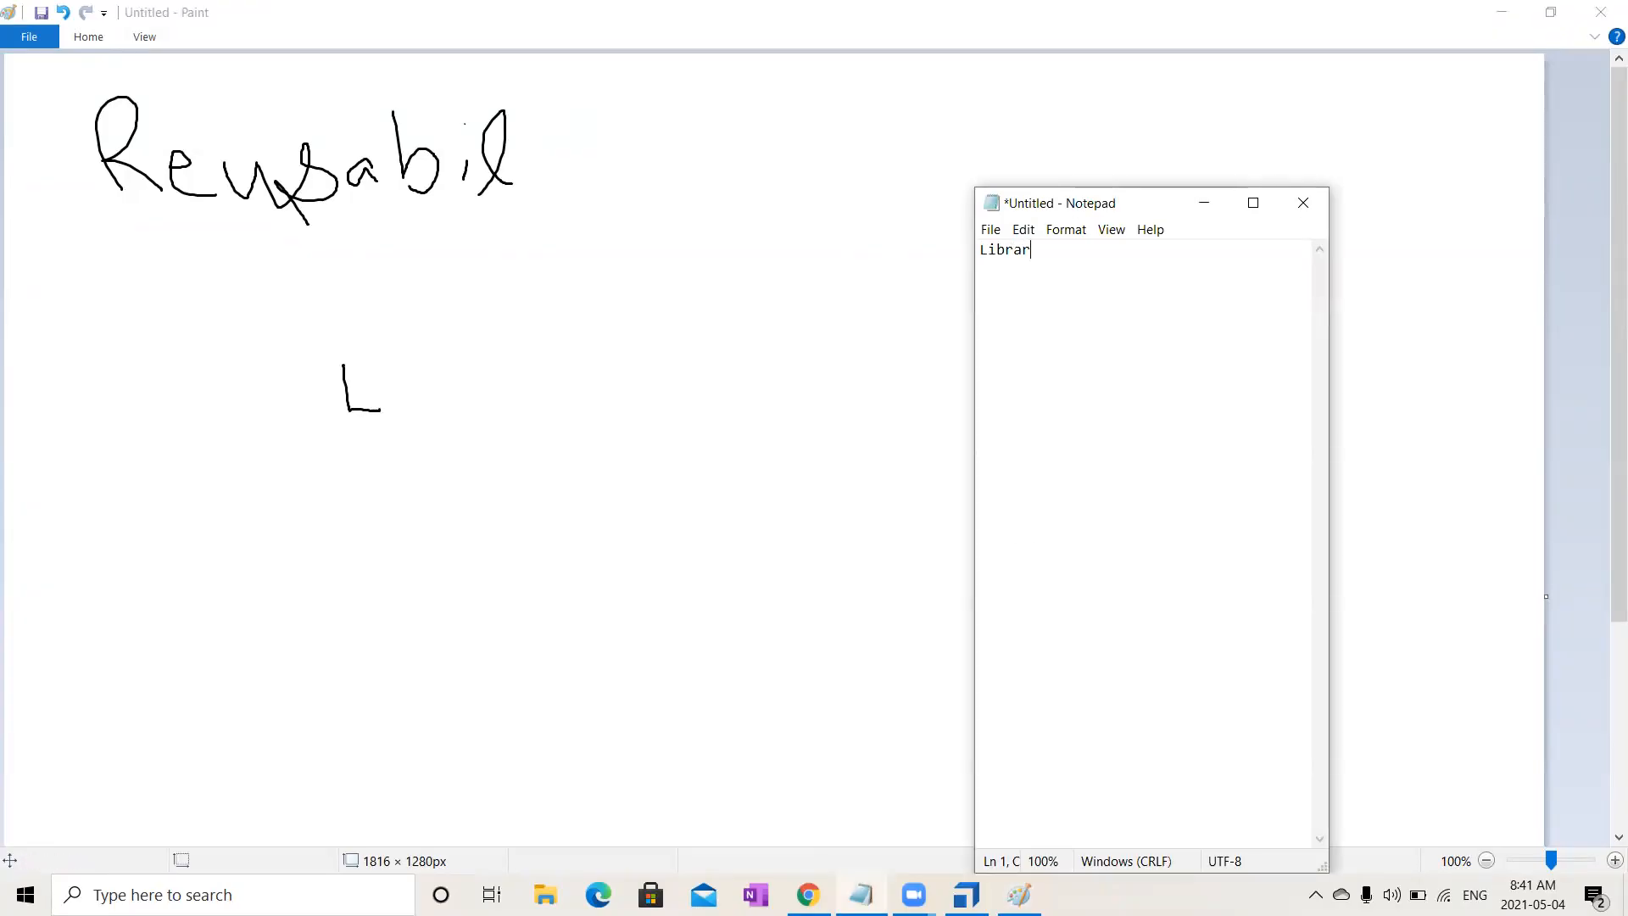
pyautogui.write('y')
pyautogui.press('Return')
pyautogui.press('Return')
pyautogui.write('Reusabke Test ')
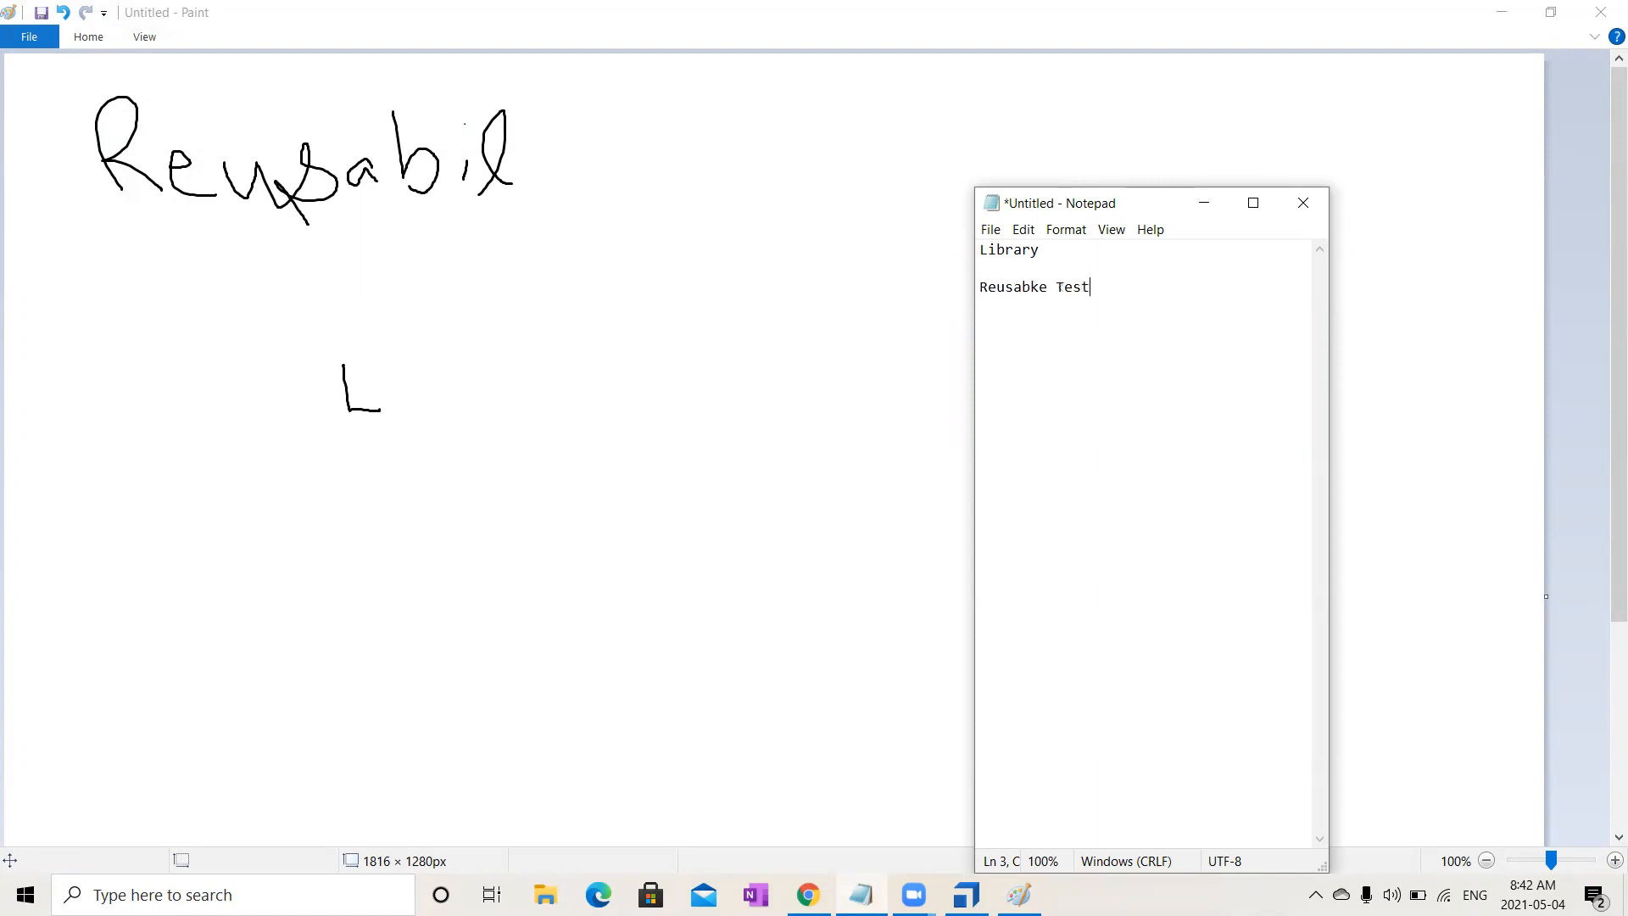
pyautogui.write('Step Block')
pyautogui.click(1030, 288)
pyautogui.press('BackSpace')
pyautogui.press('Delete')
pyautogui.write('bl')
pyautogui.click(967, 895)
pyautogui.click(129, 306)
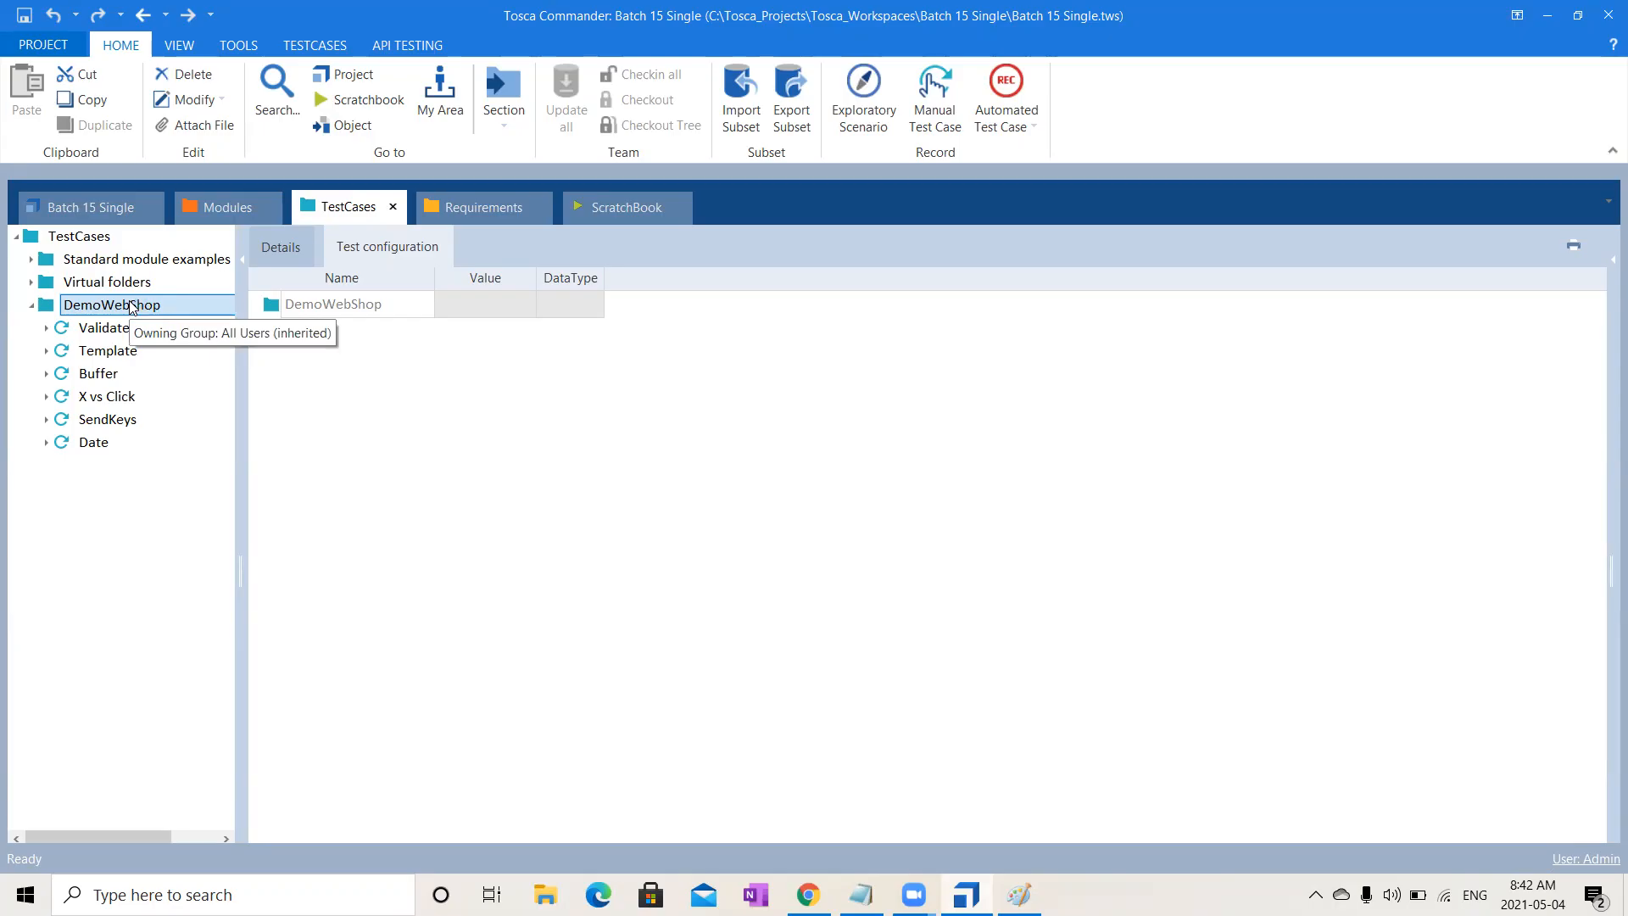
# - Add a TestStepLibrary named 'Library' to DemoWebShop, listed beneath the Date test case
pyautogui.rightClick(132, 307)
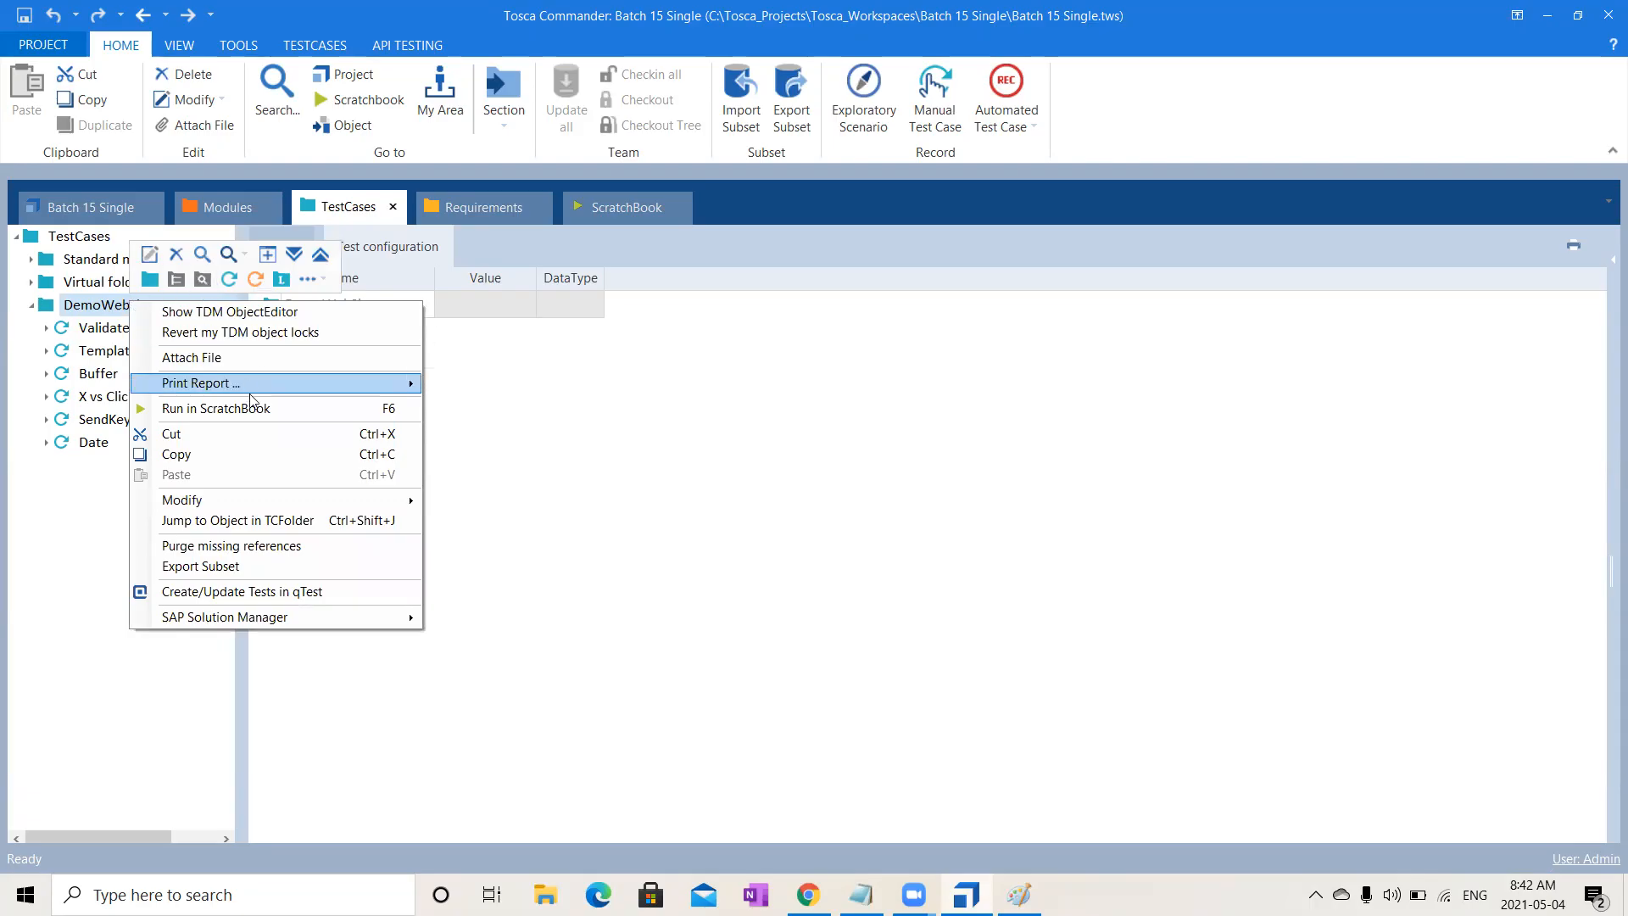
pyautogui.click(282, 280)
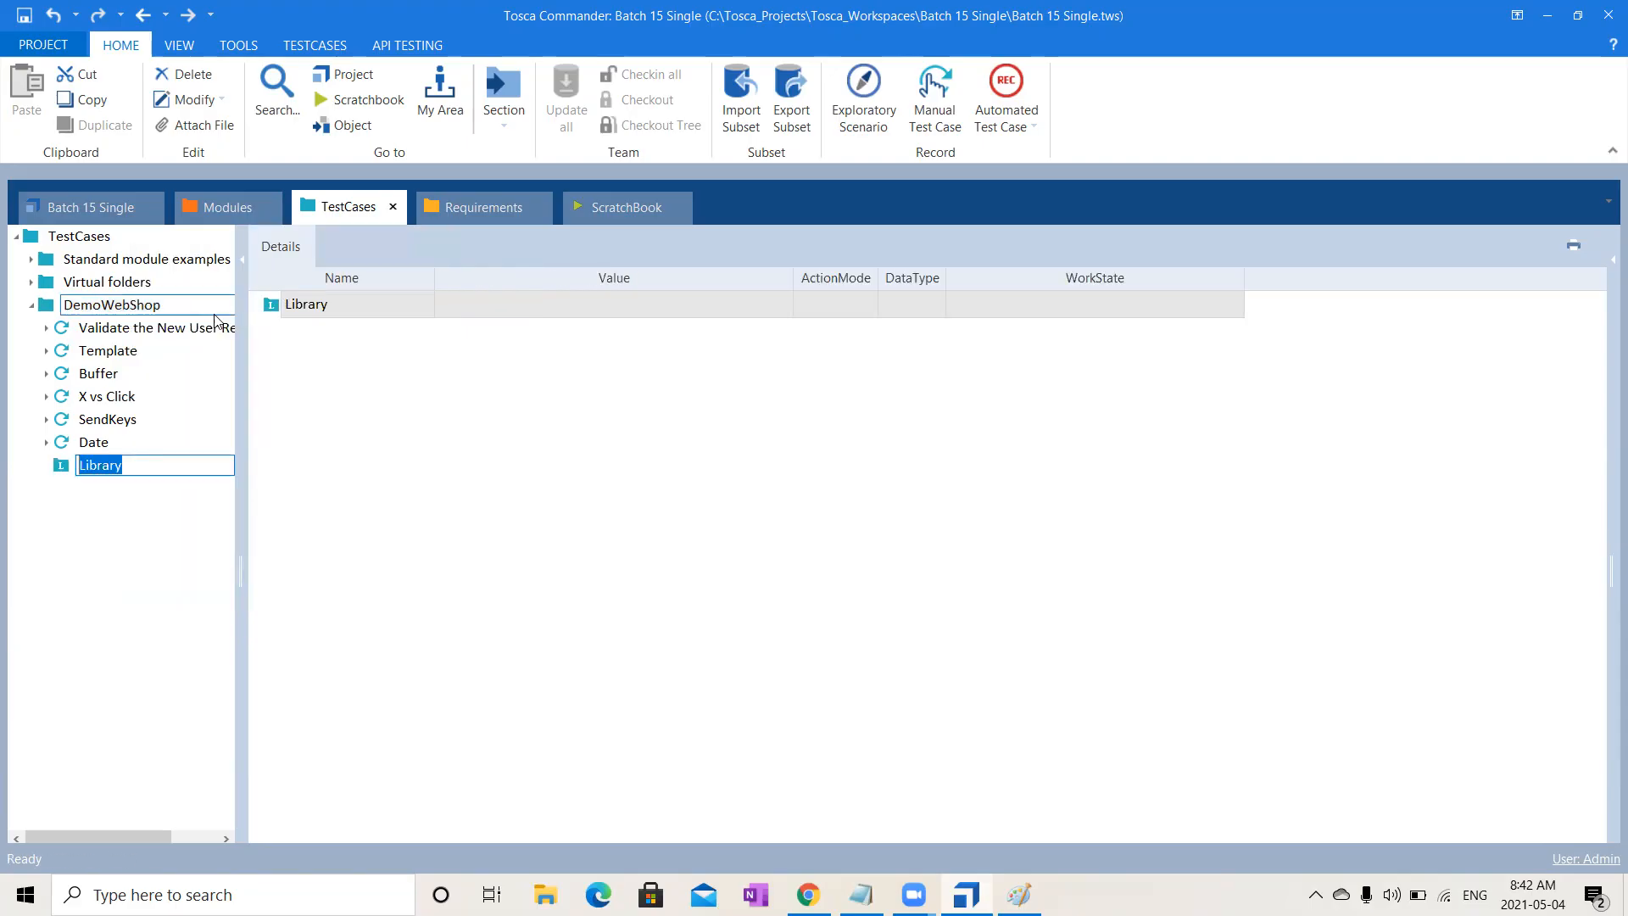
pyautogui.click(151, 519)
pyautogui.click(110, 472)
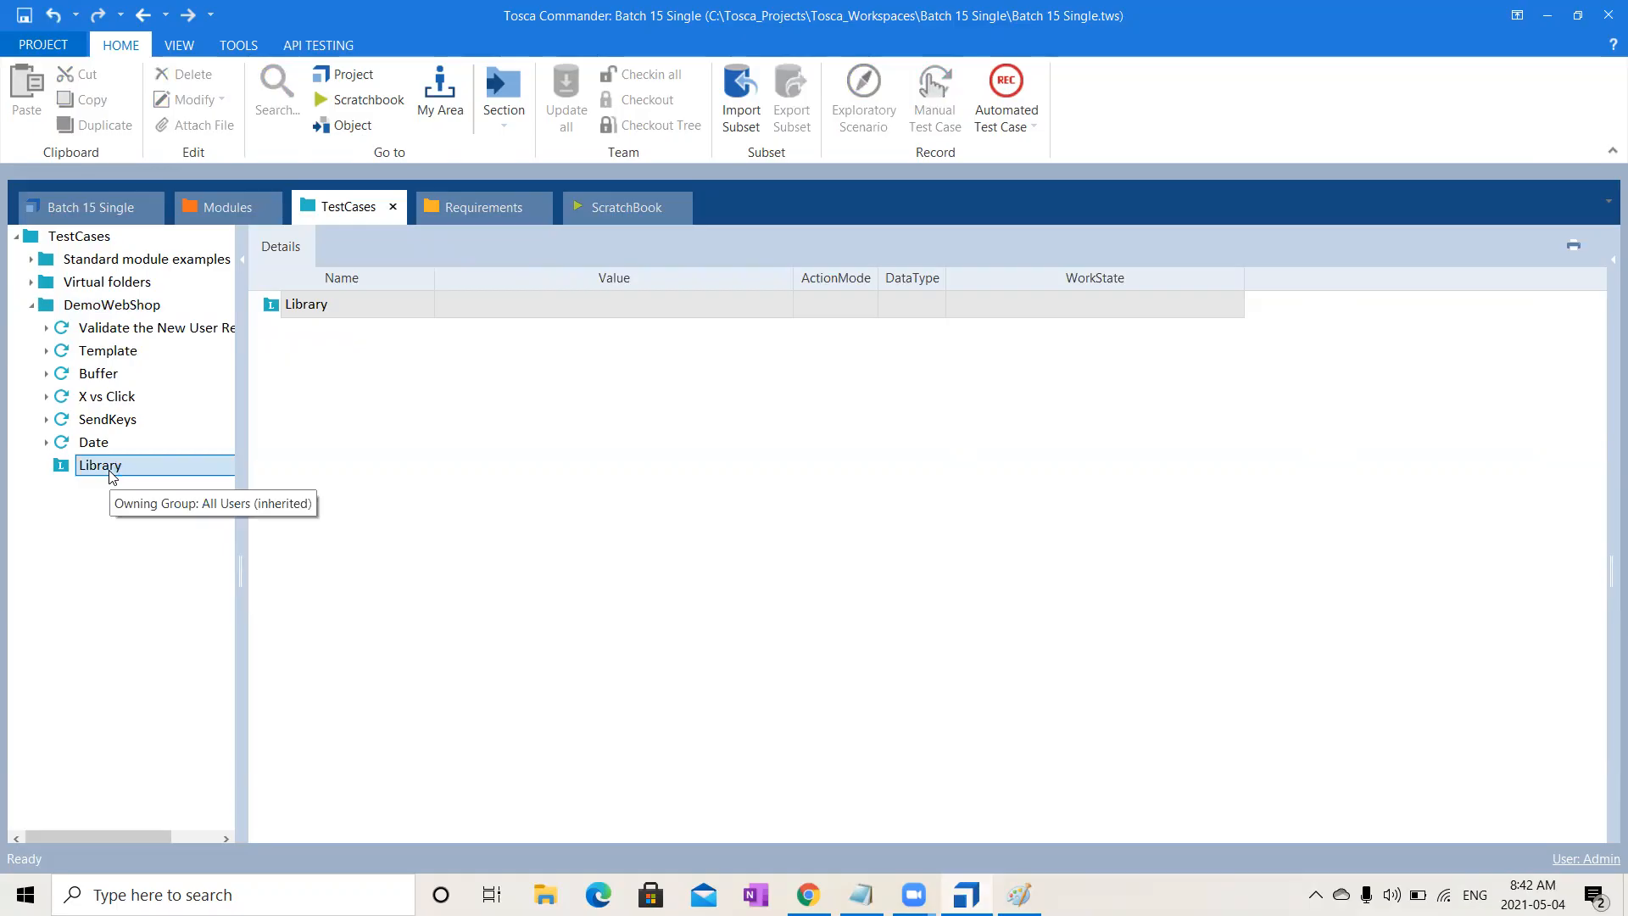
pyautogui.click(126, 306)
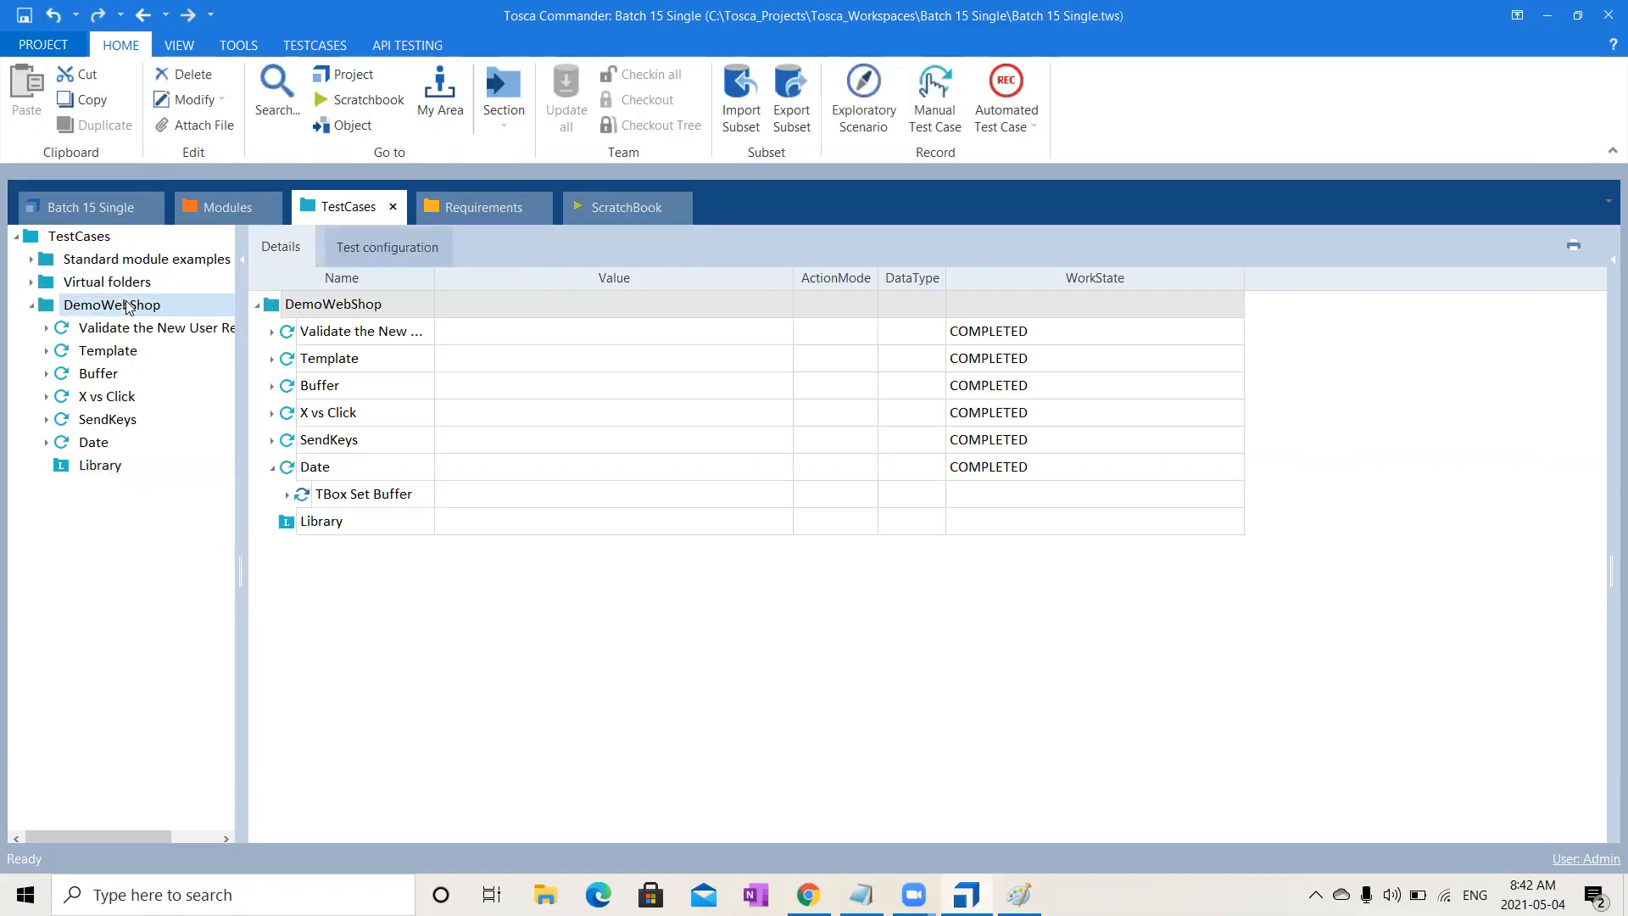
pyautogui.rightClick(125, 304)
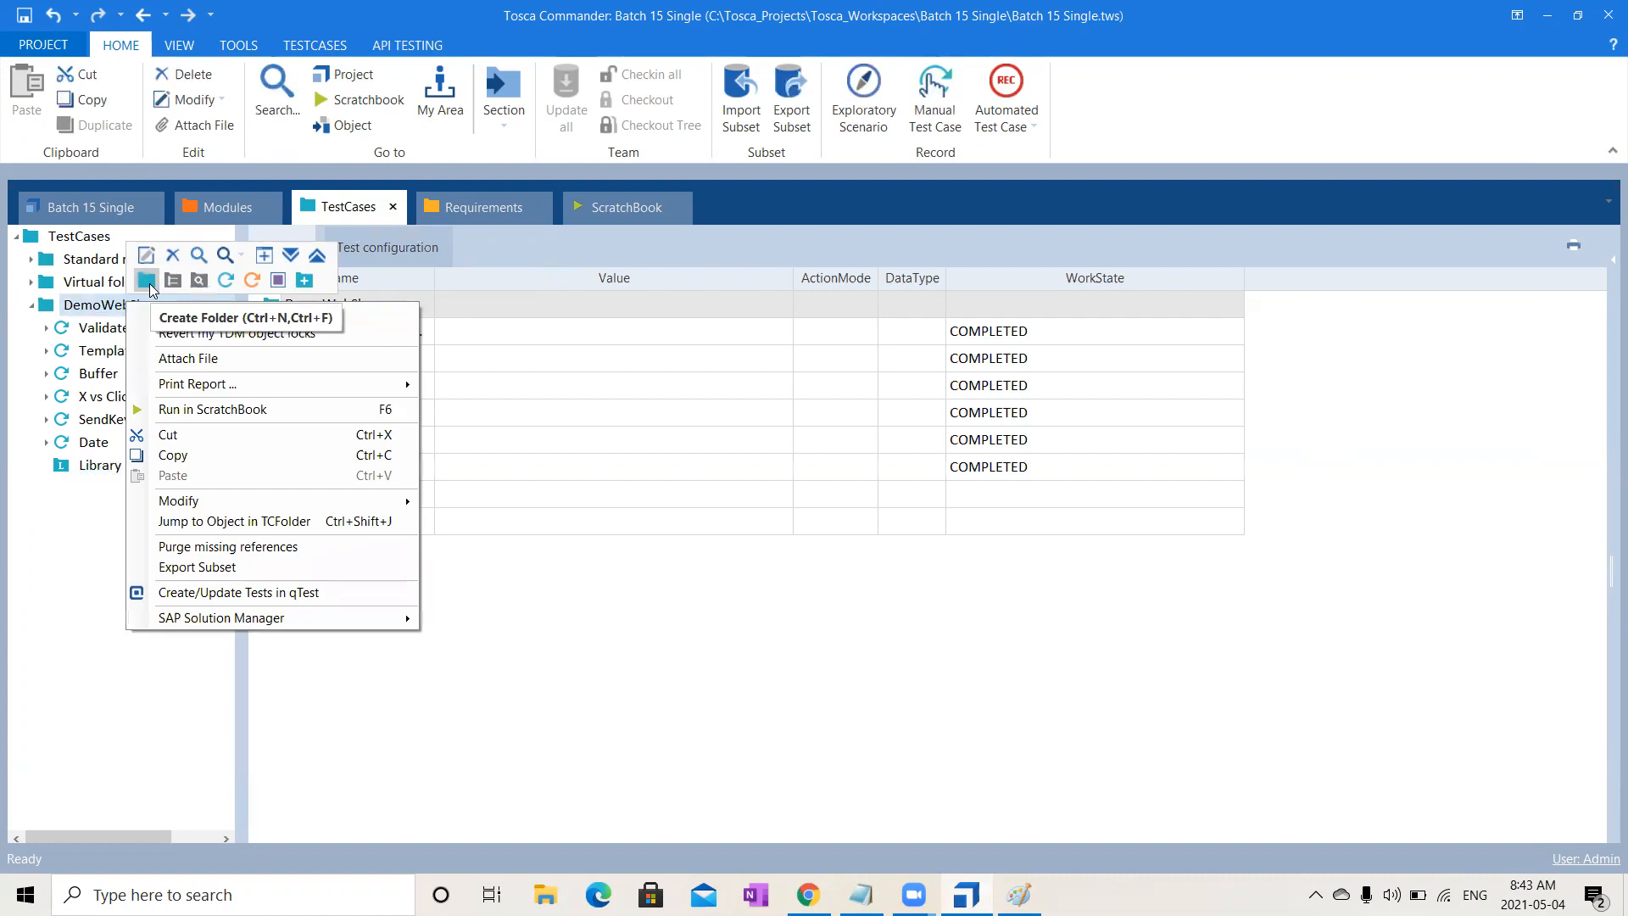
pyautogui.click(151, 286)
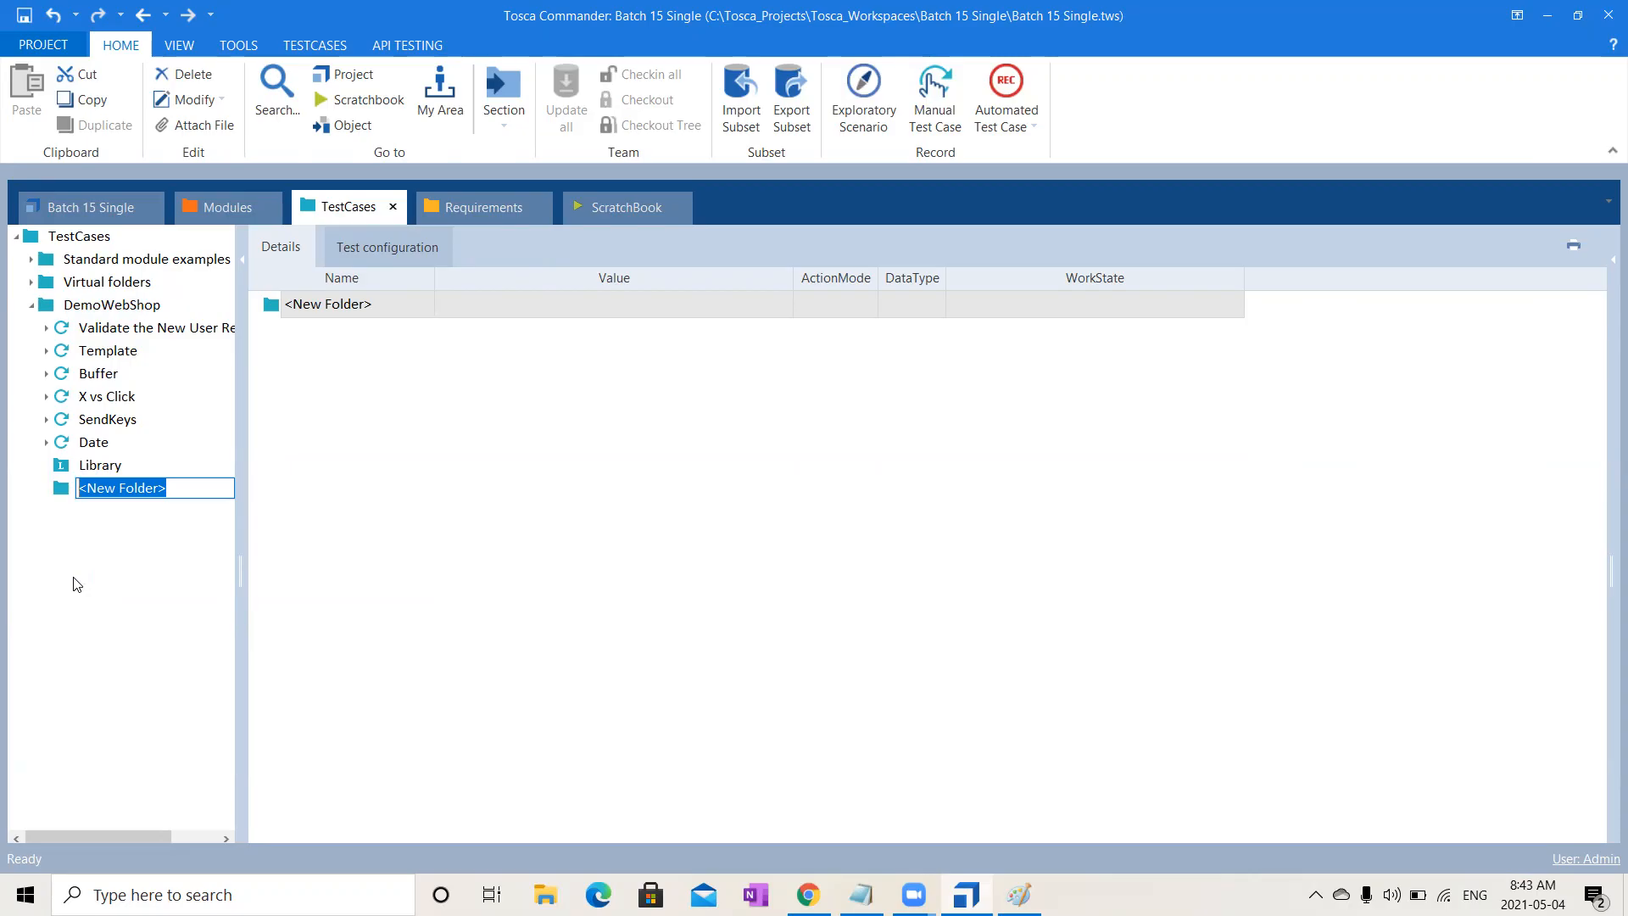
pyautogui.write('2')
pyautogui.press('Return')
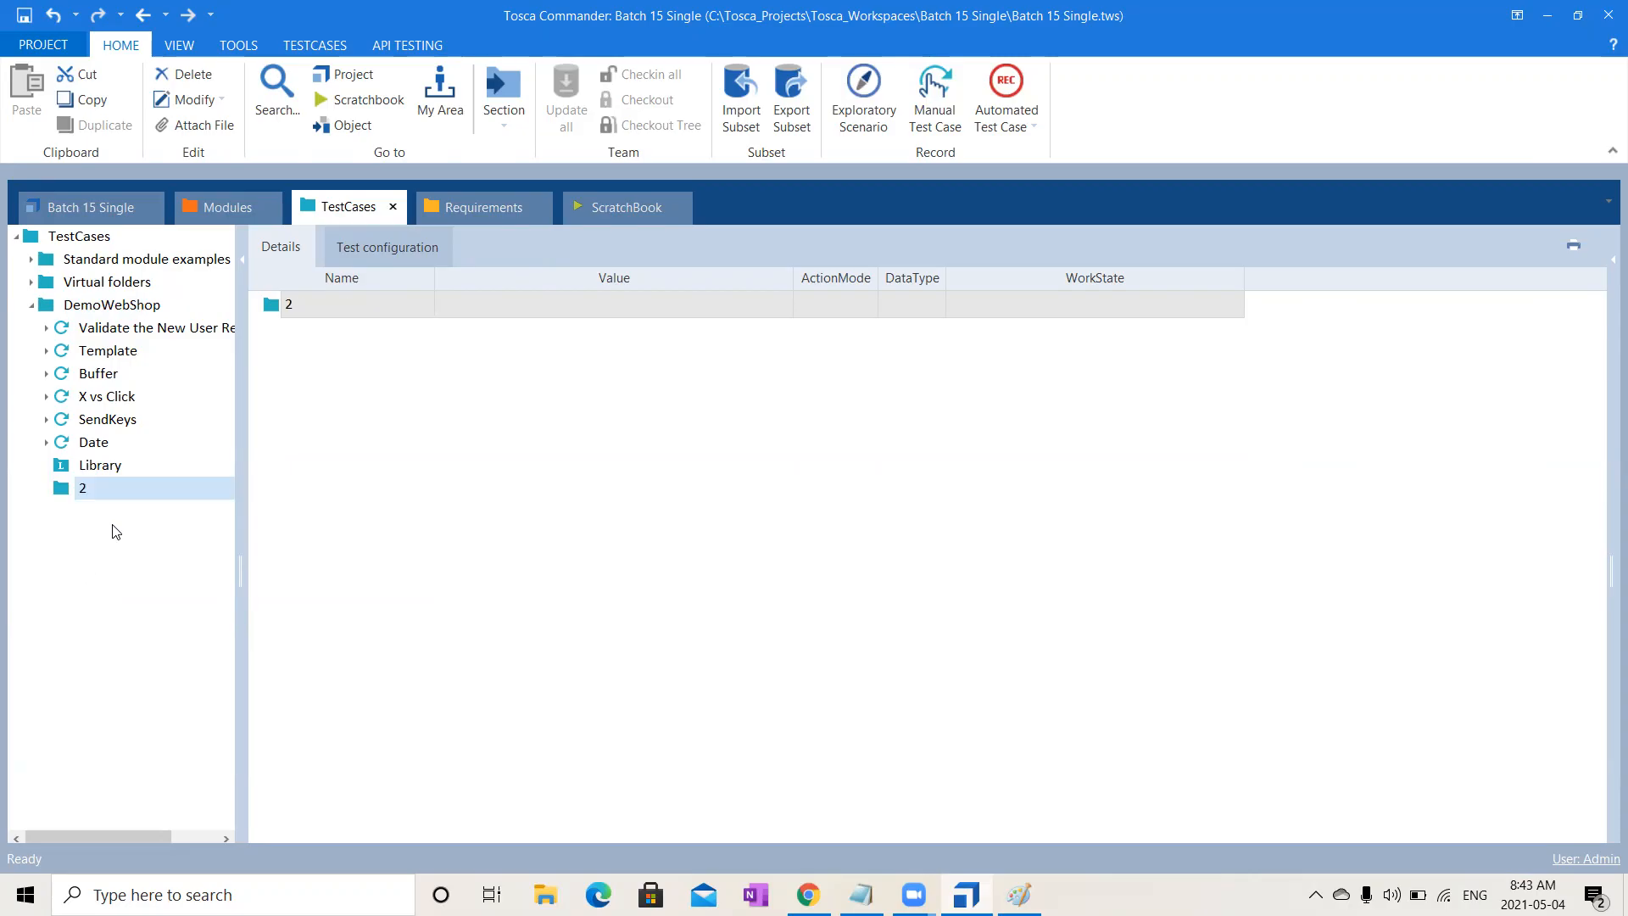
pyautogui.rightClick(178, 490)
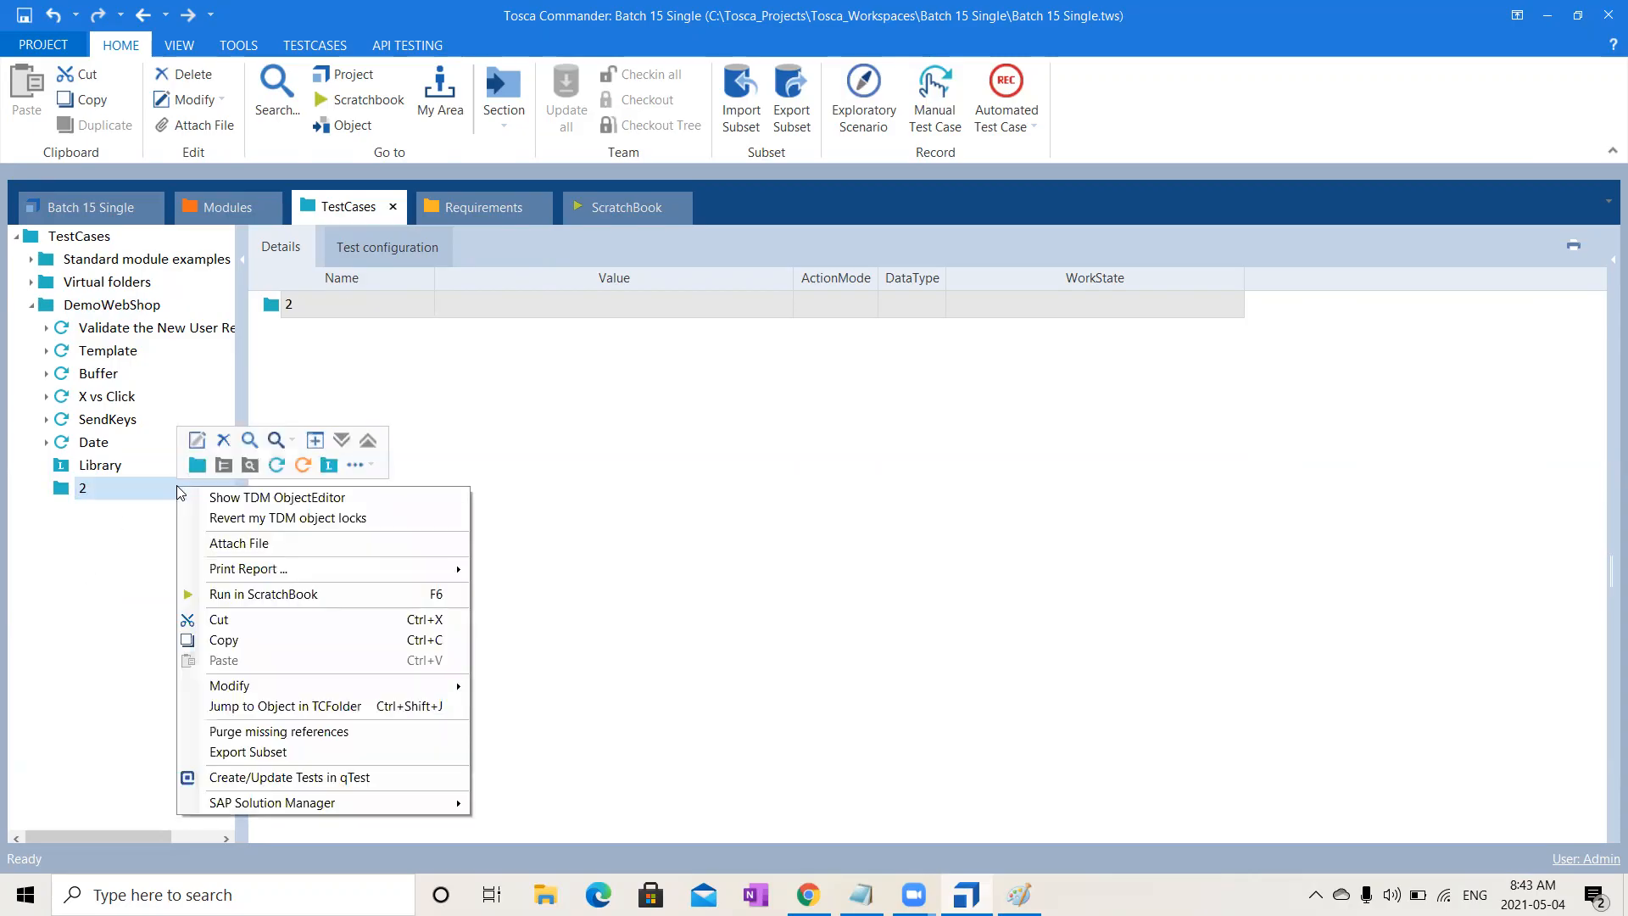
pyautogui.click(330, 468)
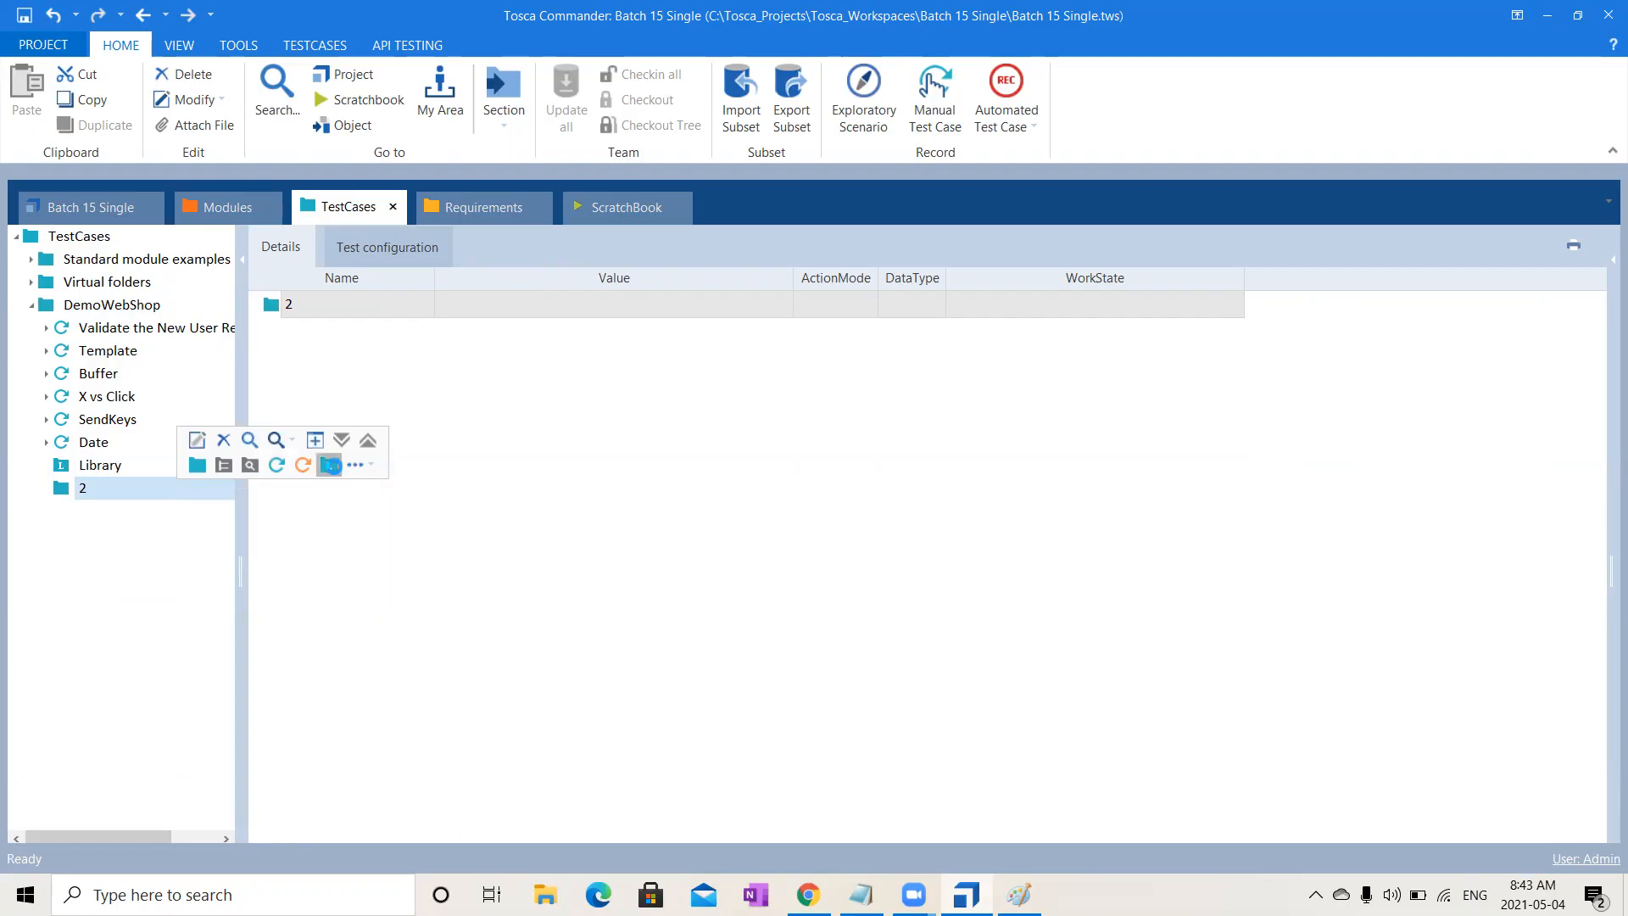
pyautogui.click(127, 490)
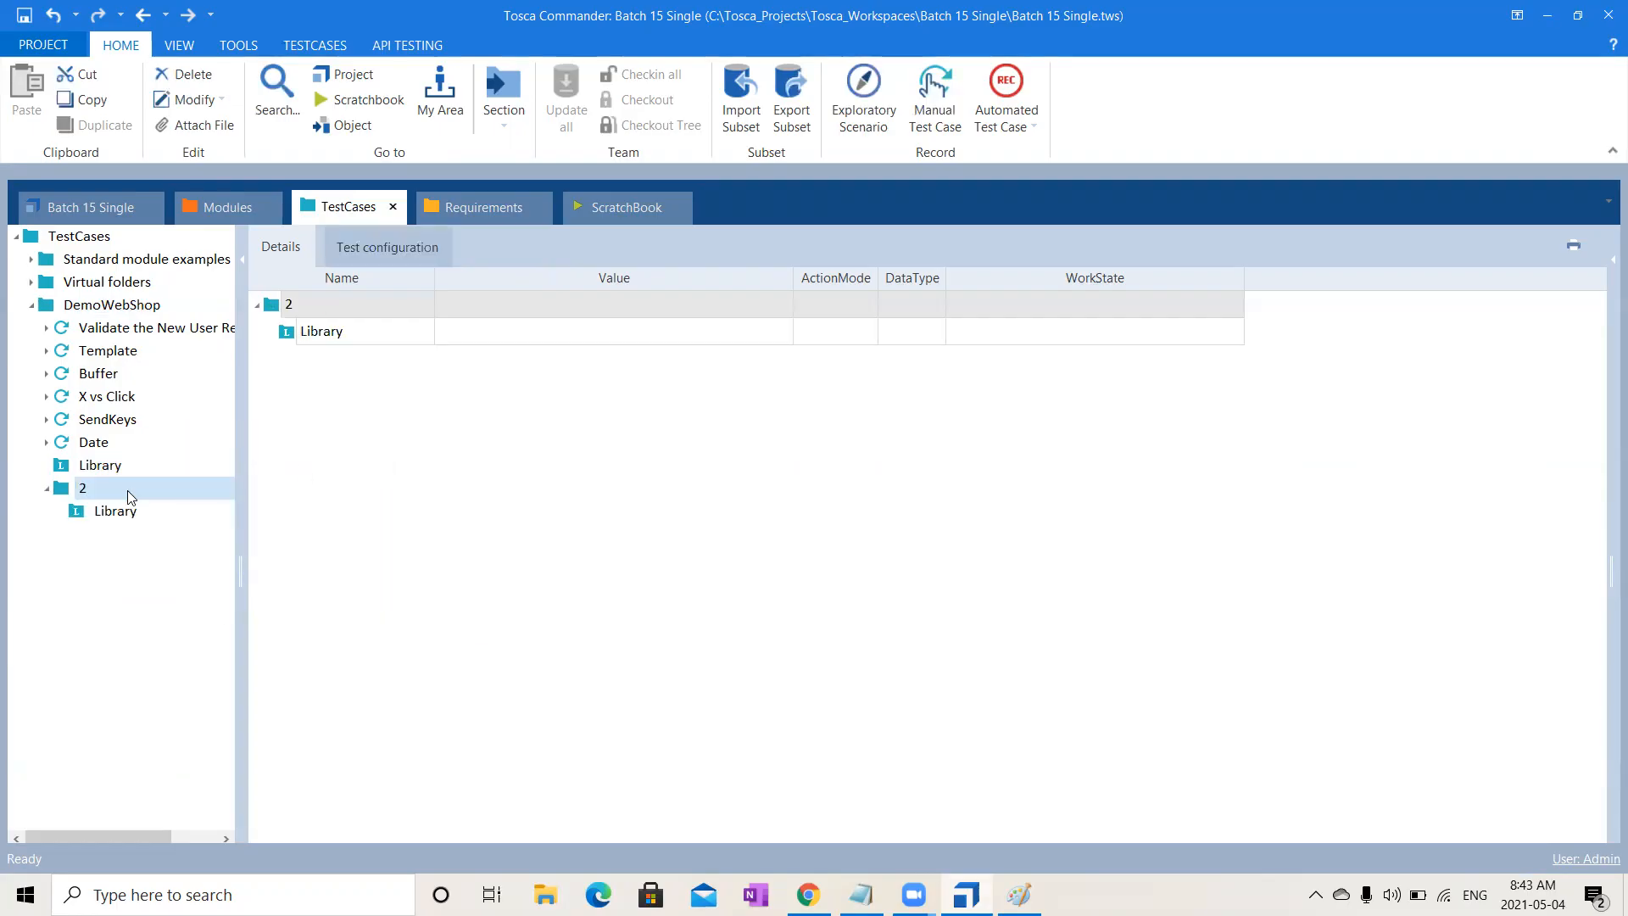
pyautogui.rightClick(127, 490)
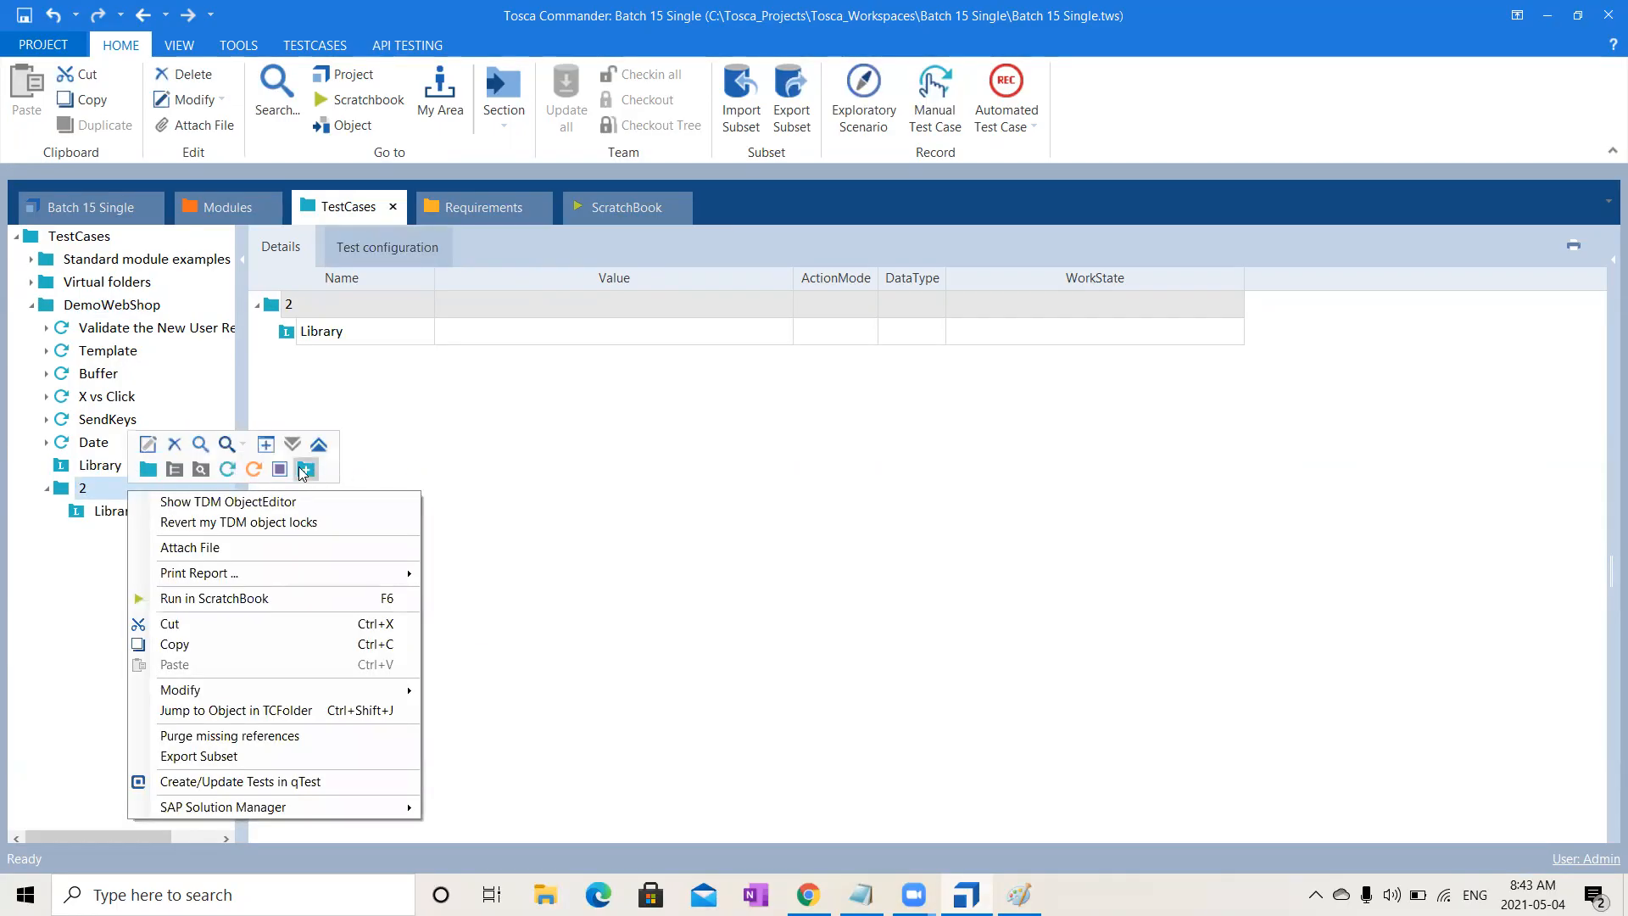
pyautogui.click(151, 473)
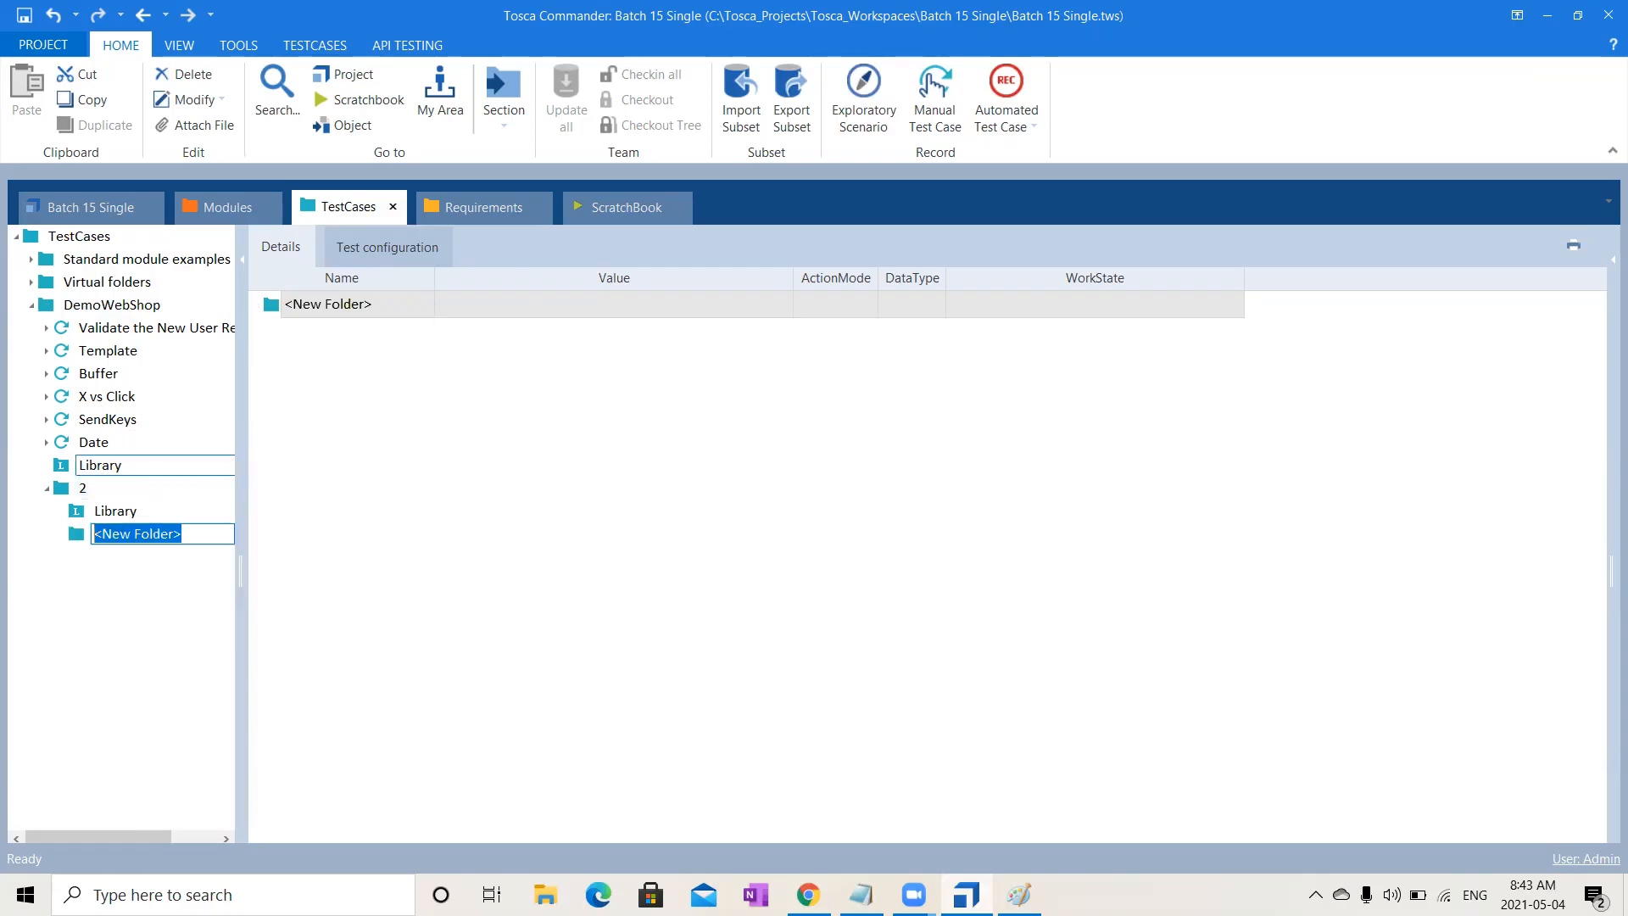
pyautogui.write('3')
pyautogui.press('Return')
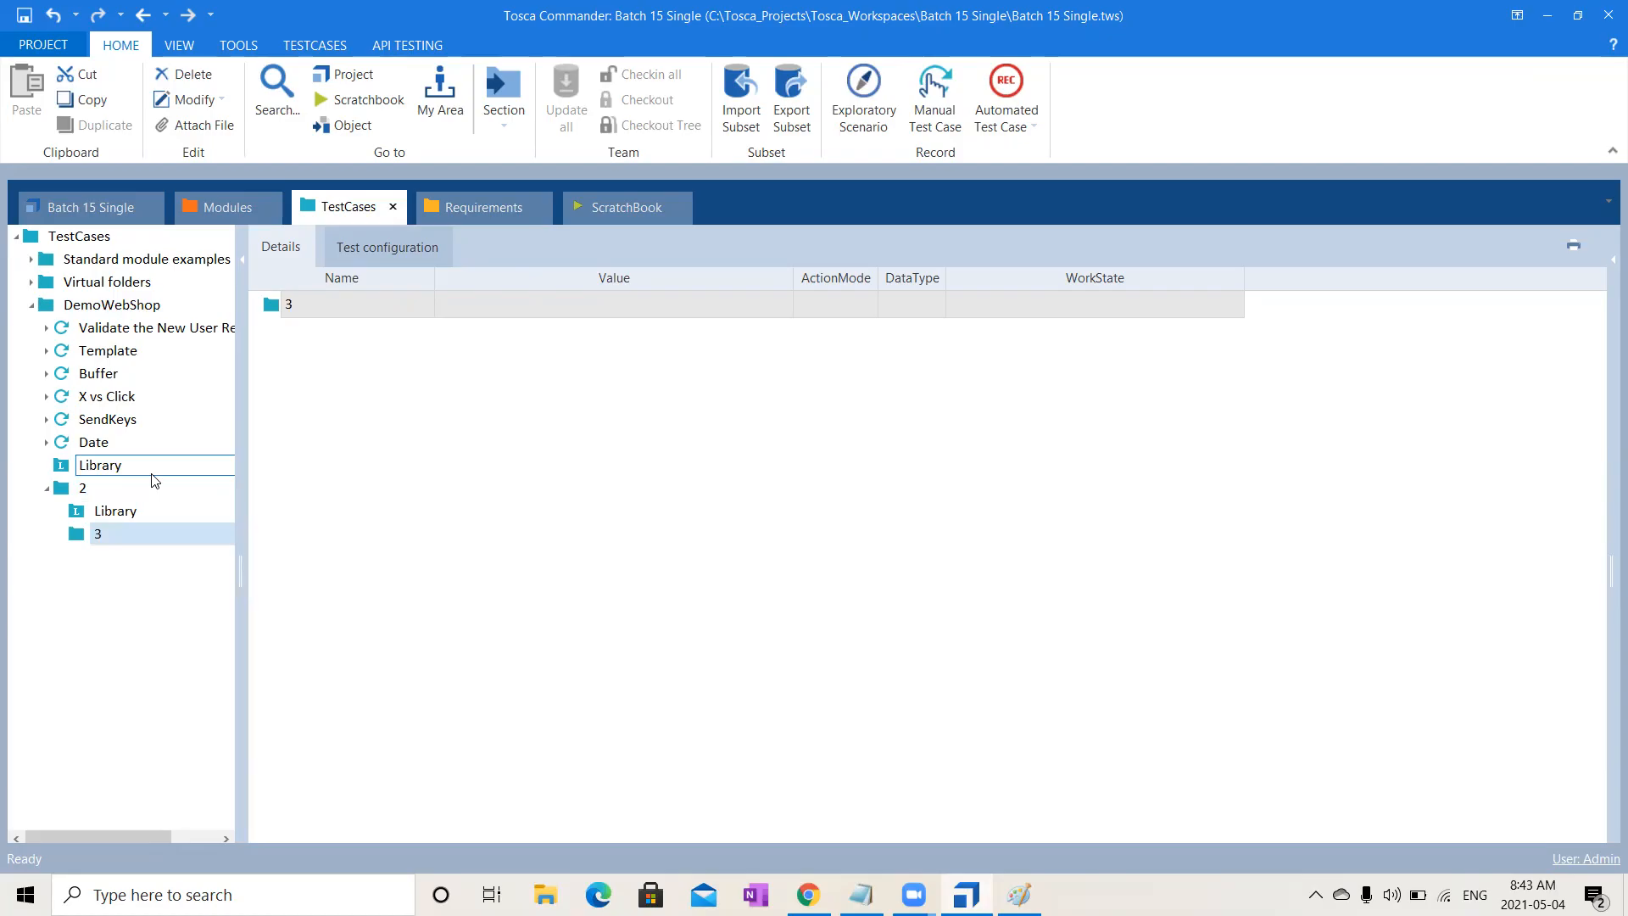
pyautogui.rightClick(148, 532)
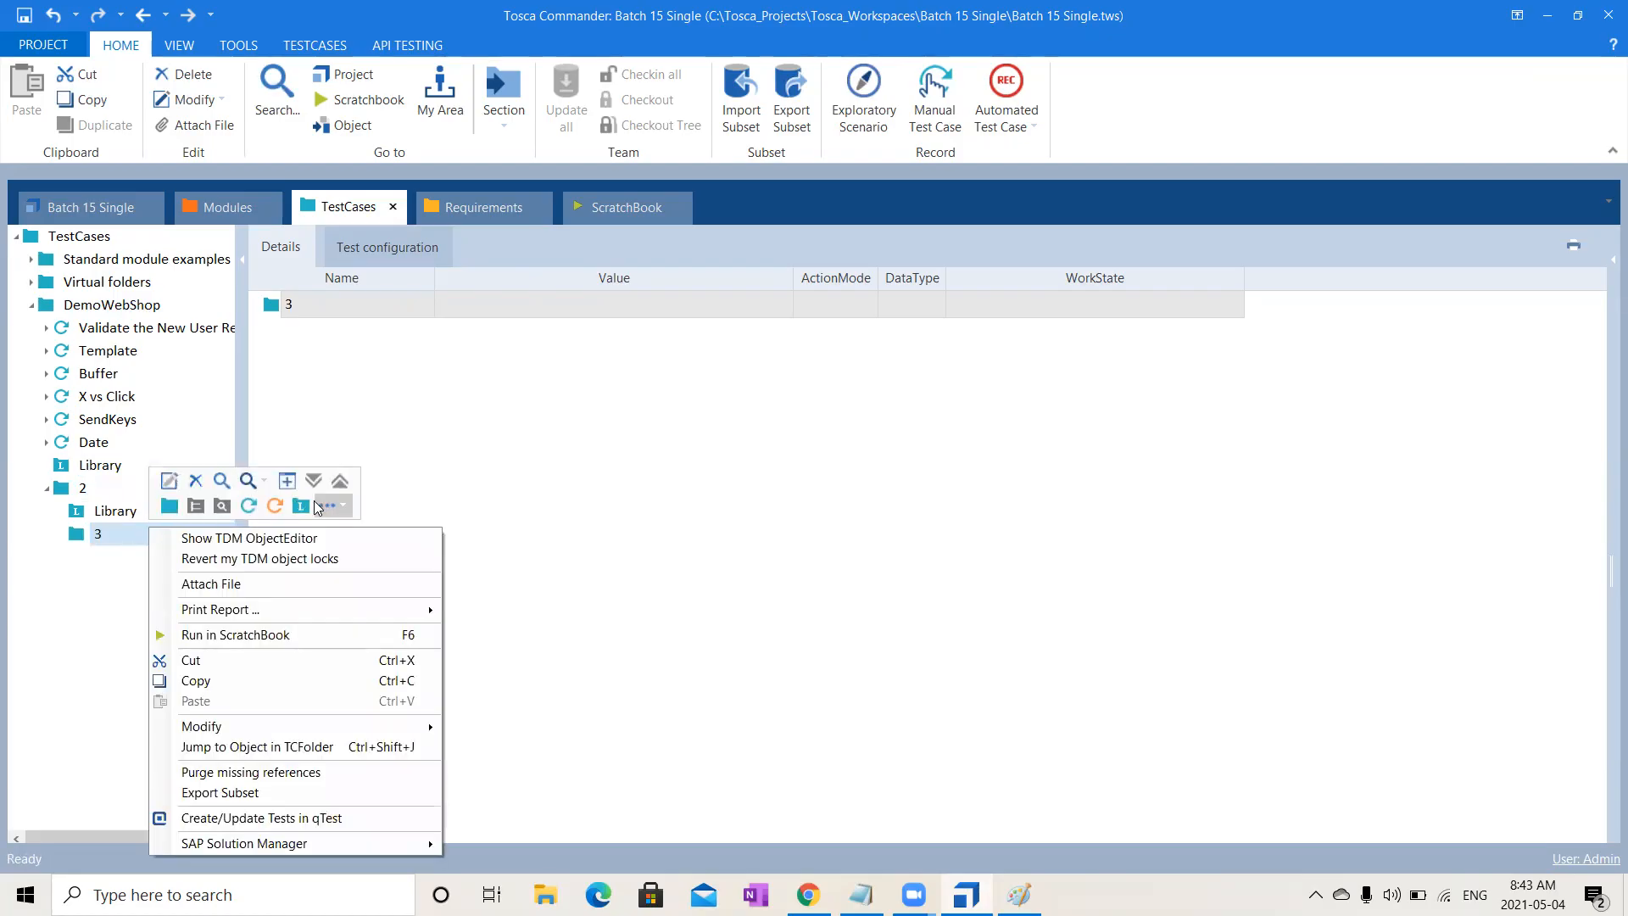
pyautogui.click(309, 504)
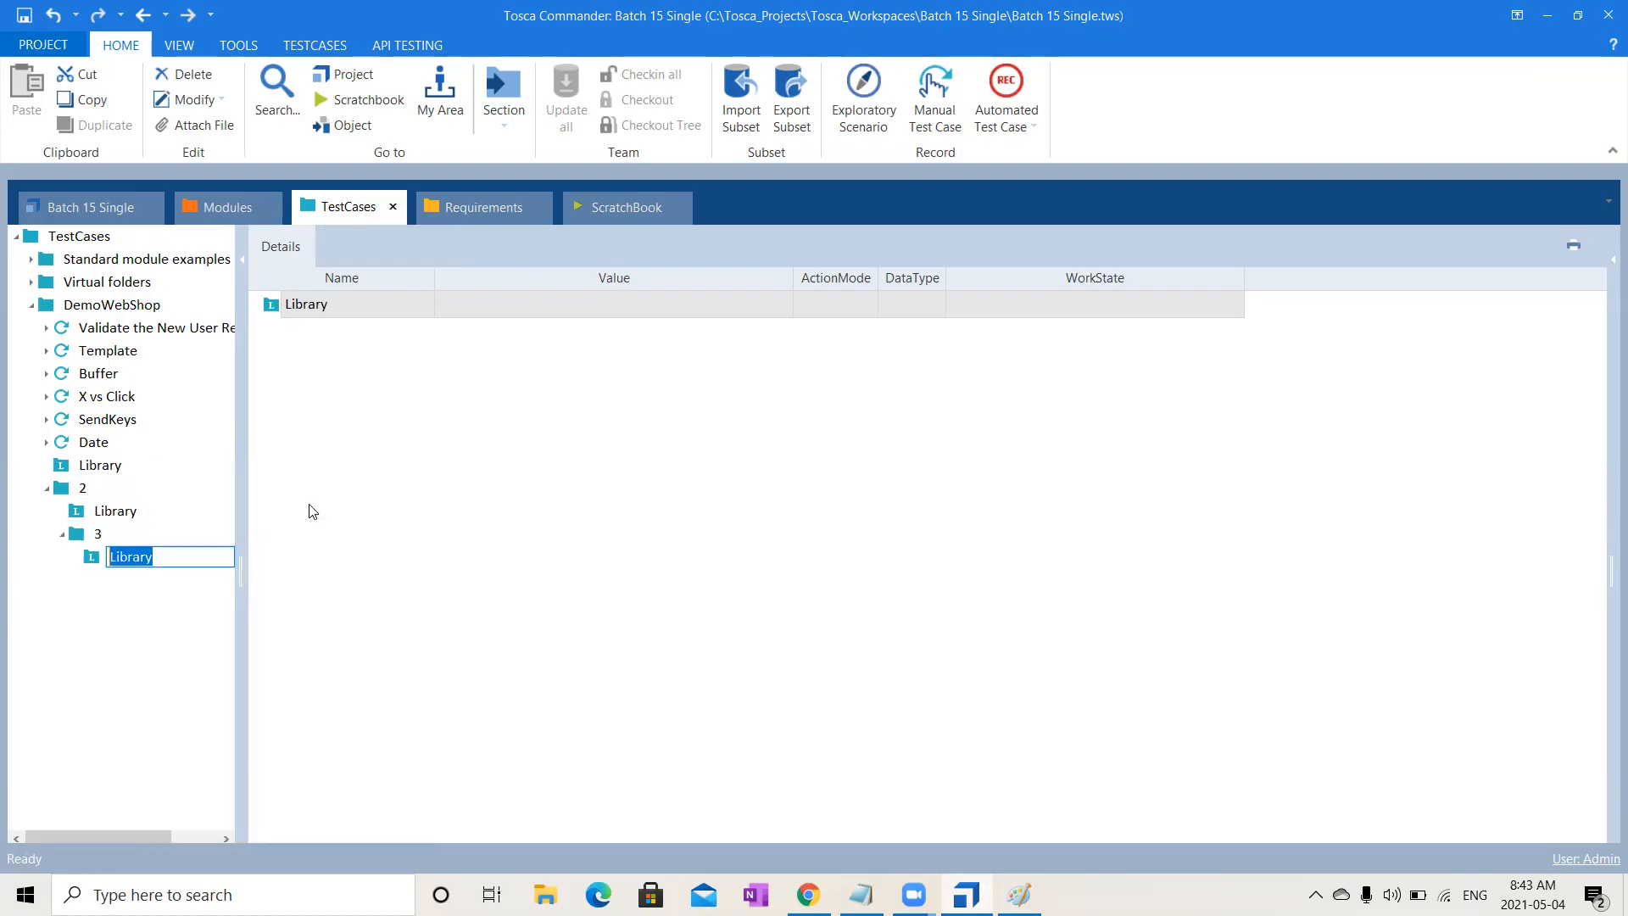
pyautogui.click(83, 627)
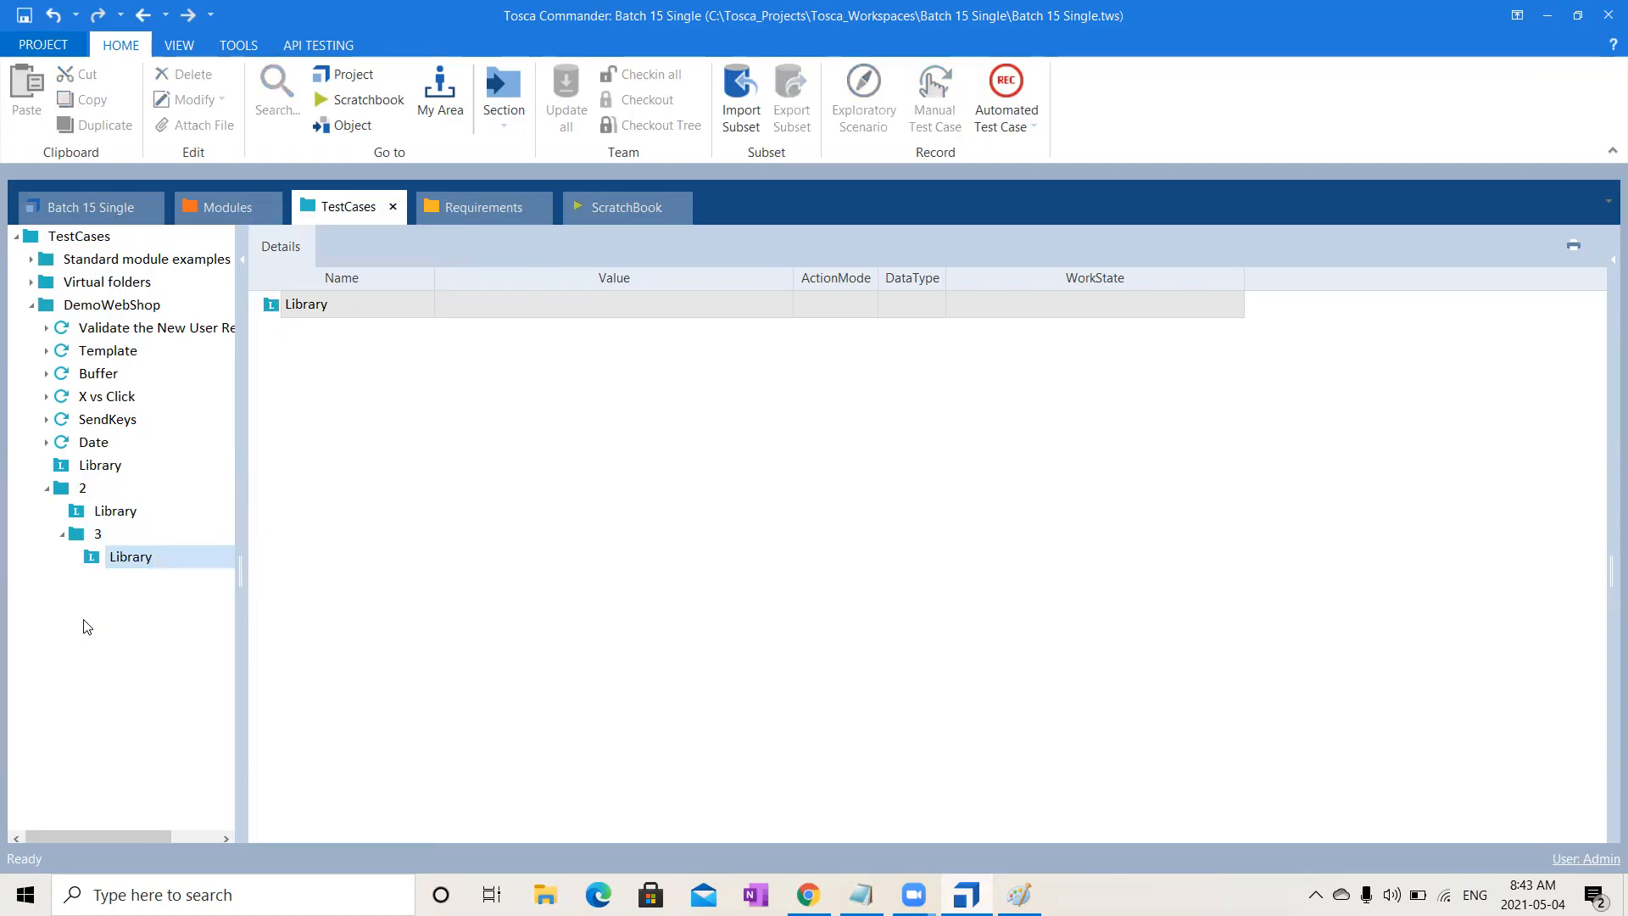
pyautogui.click(135, 491)
pyautogui.press('Delete')
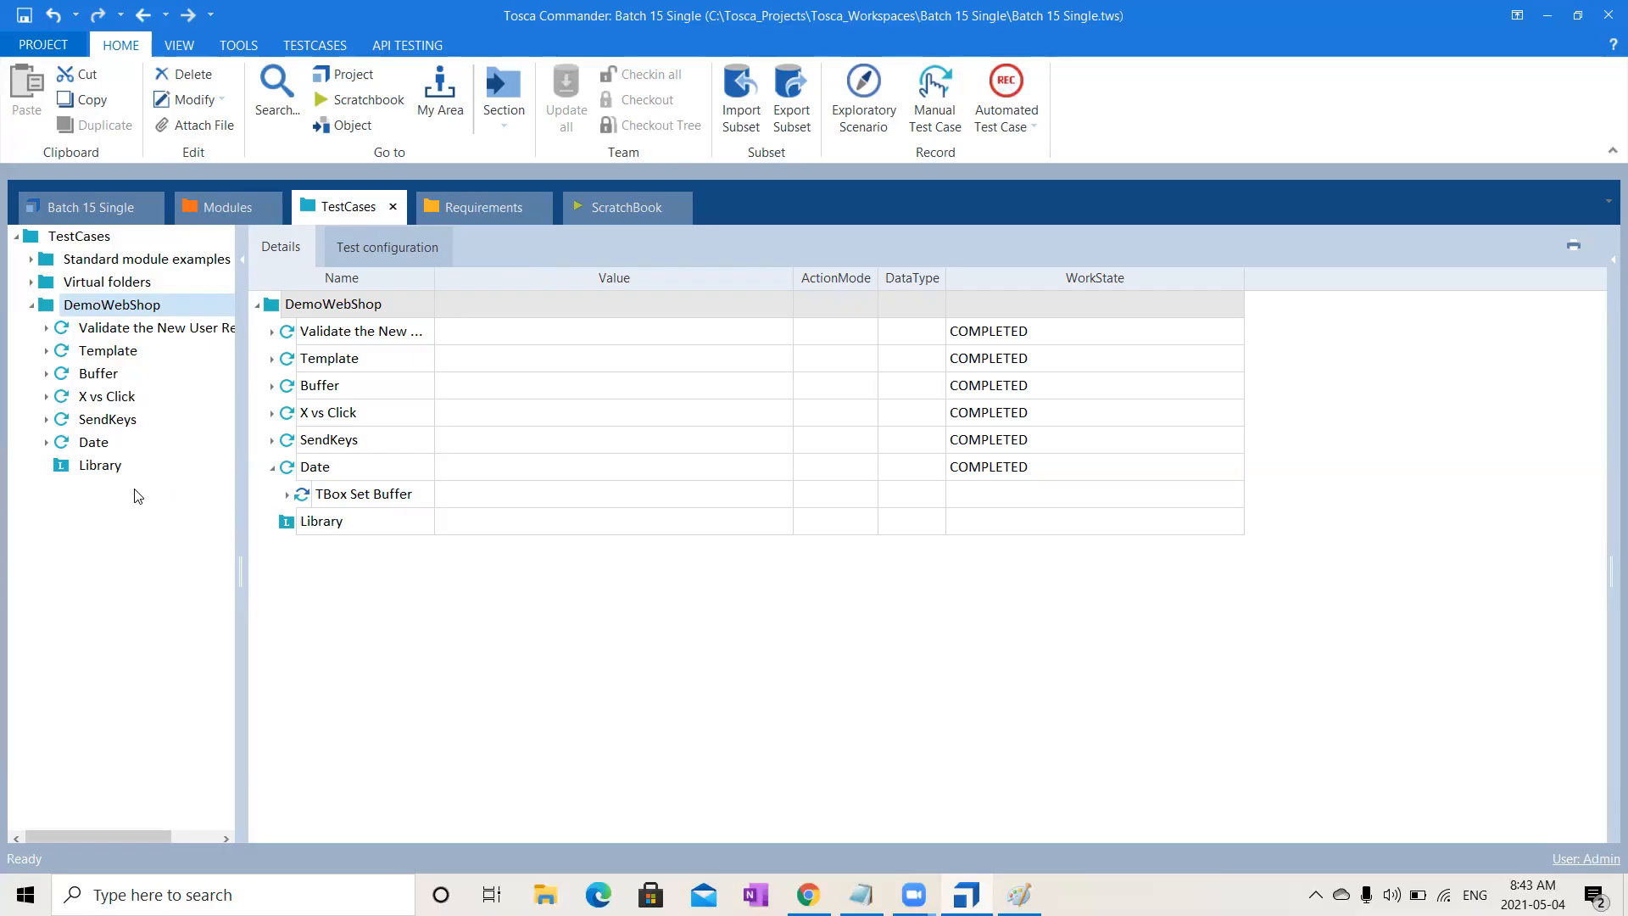
# - Create a reusable test step block named 'Open Url' inside the Library
pyautogui.click(94, 471)
pyautogui.rightClick(96, 477)
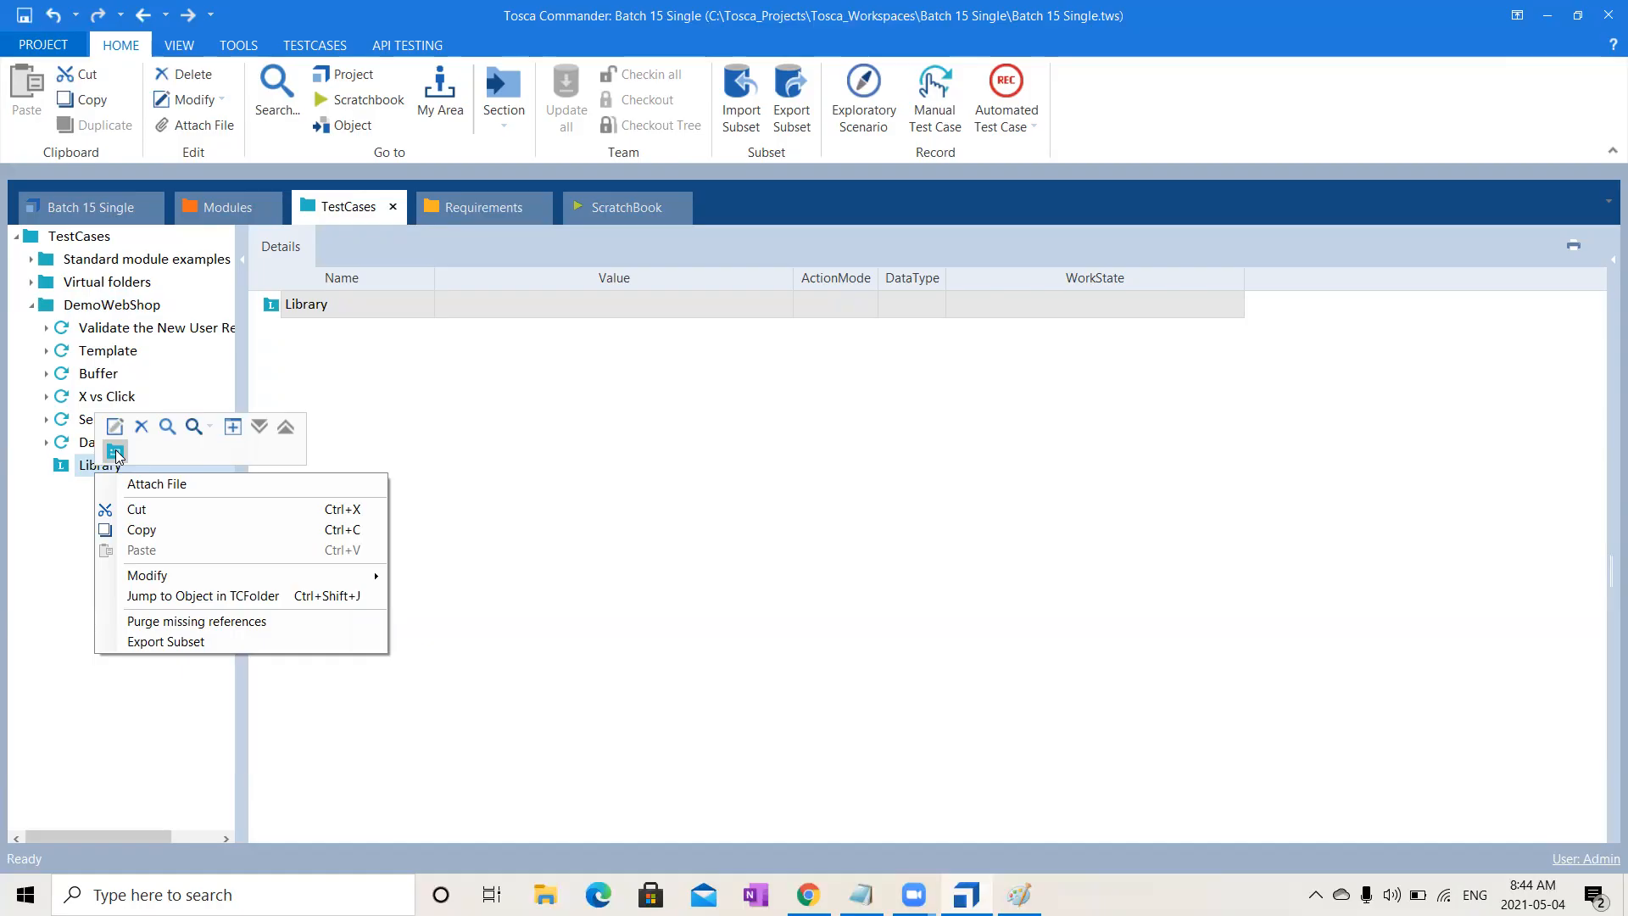
pyautogui.click(115, 451)
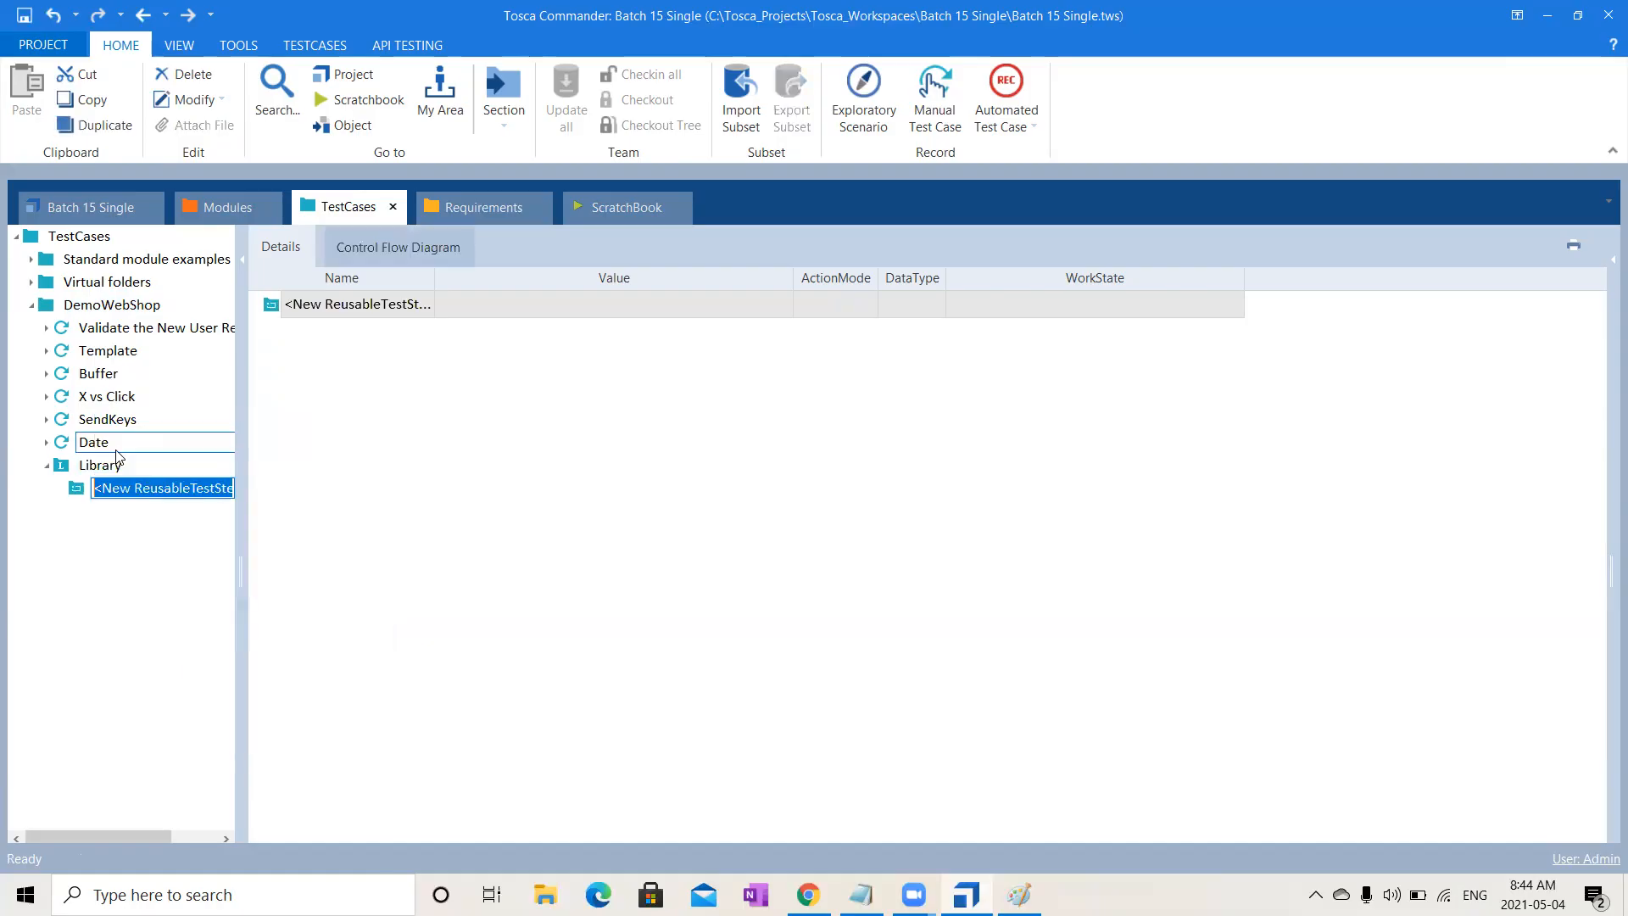
pyautogui.moveTo(244, 560); pyautogui.dragTo(544, 560)
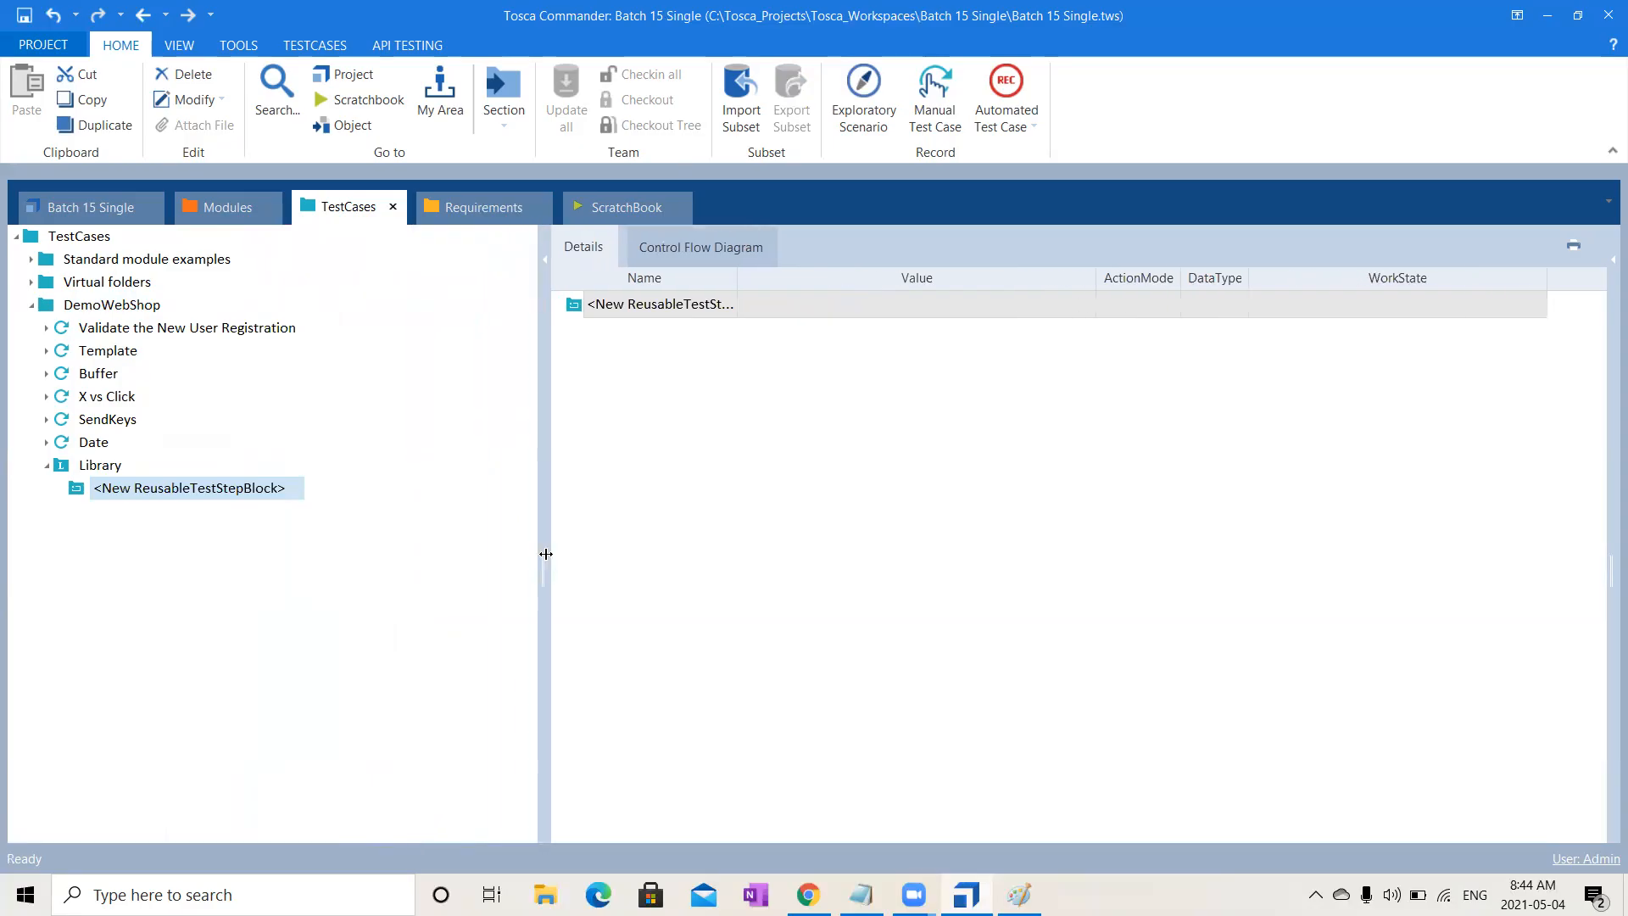
pyautogui.click(264, 494)
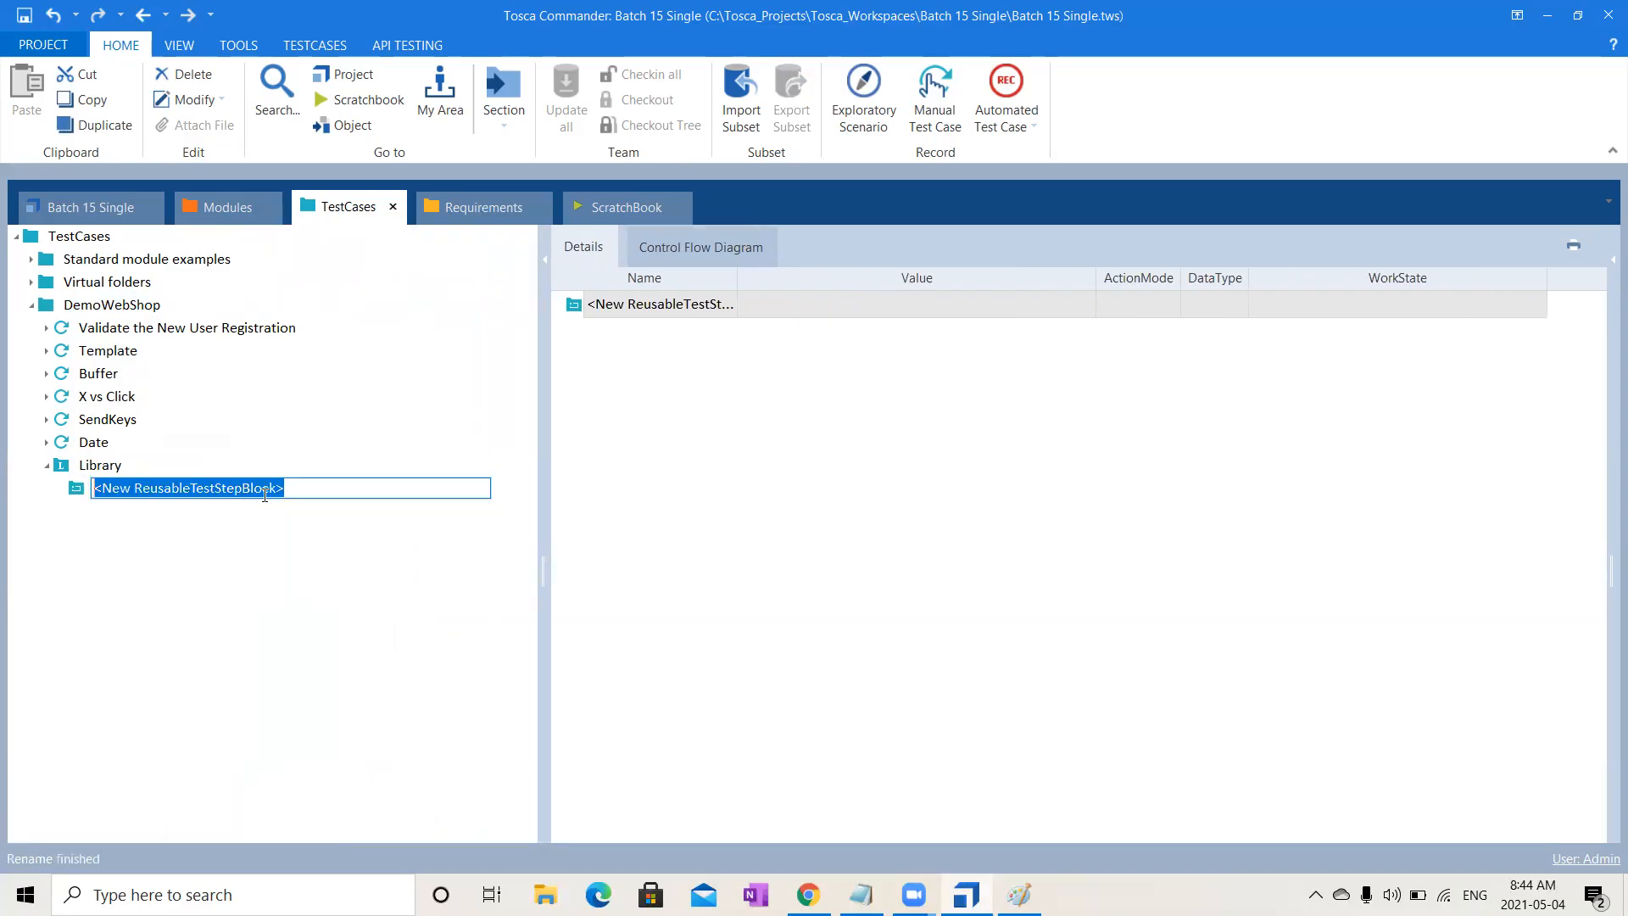
pyautogui.write('Op')
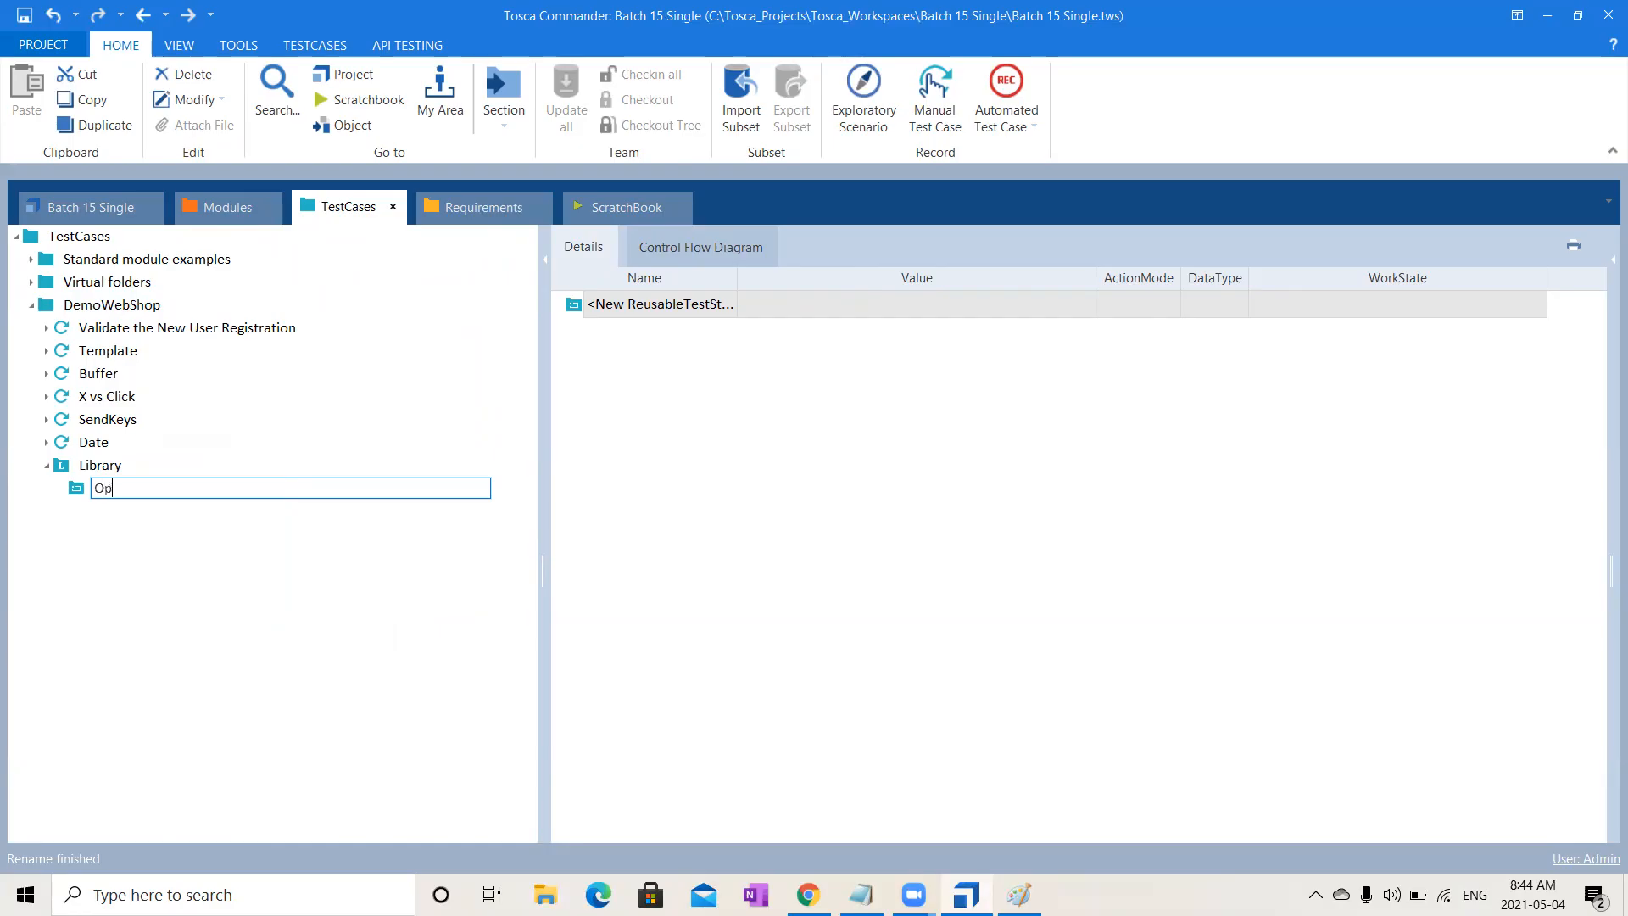
pyautogui.write('en Url')
pyautogui.press('Return')
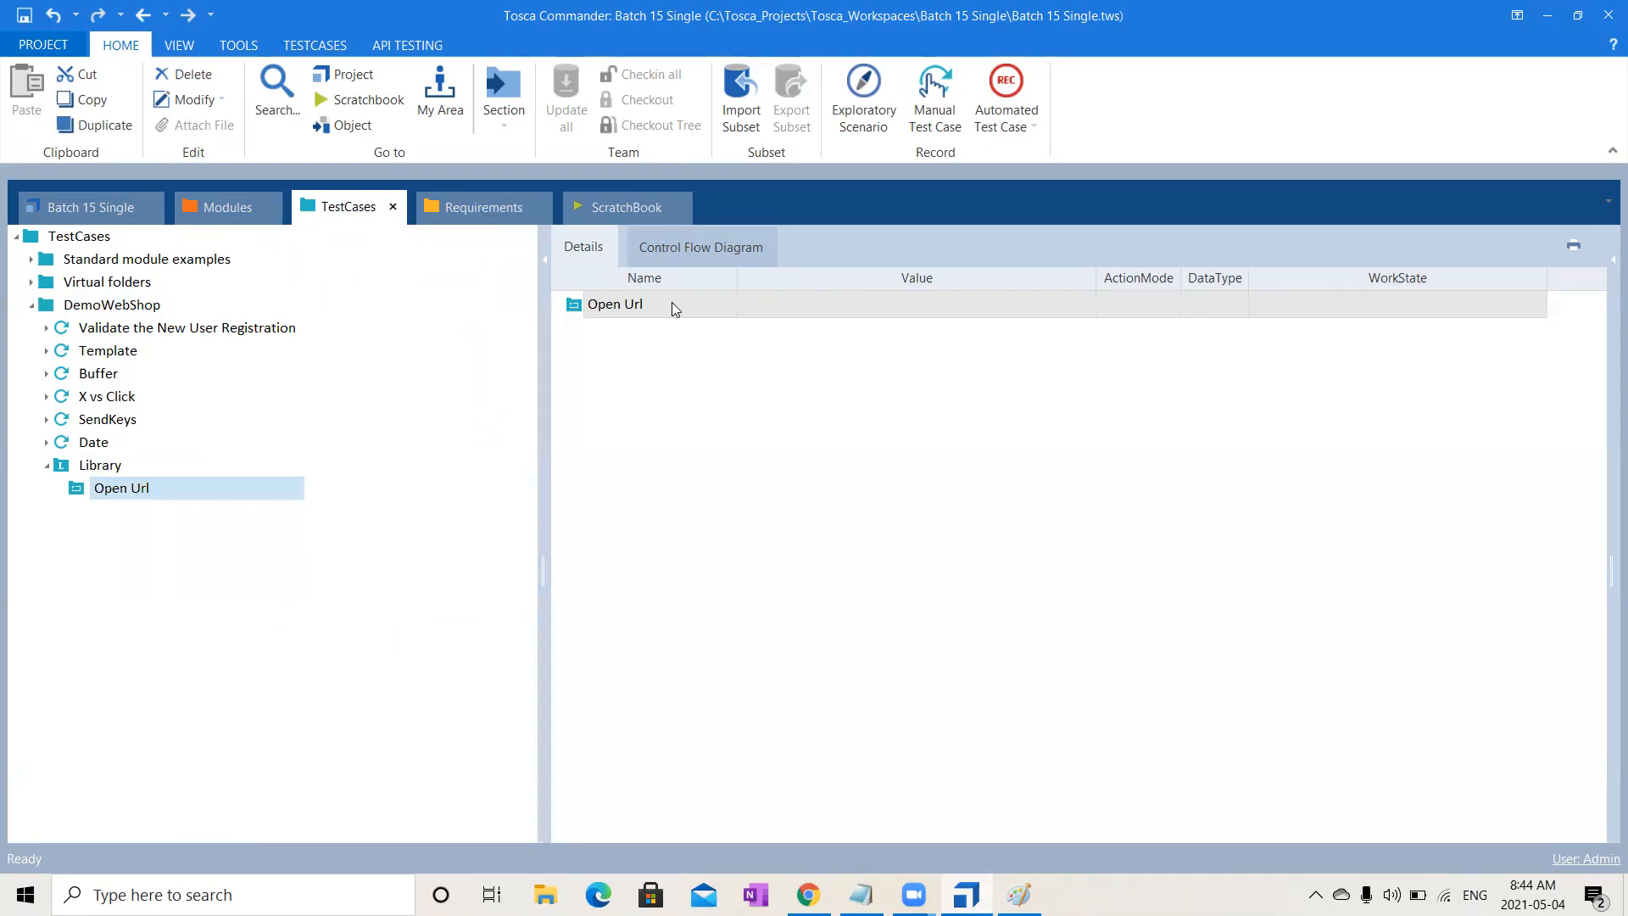
# - Expand the DemoWebShop modules and drag the Top Menu module toward the test cases tree
pyautogui.click(244, 212)
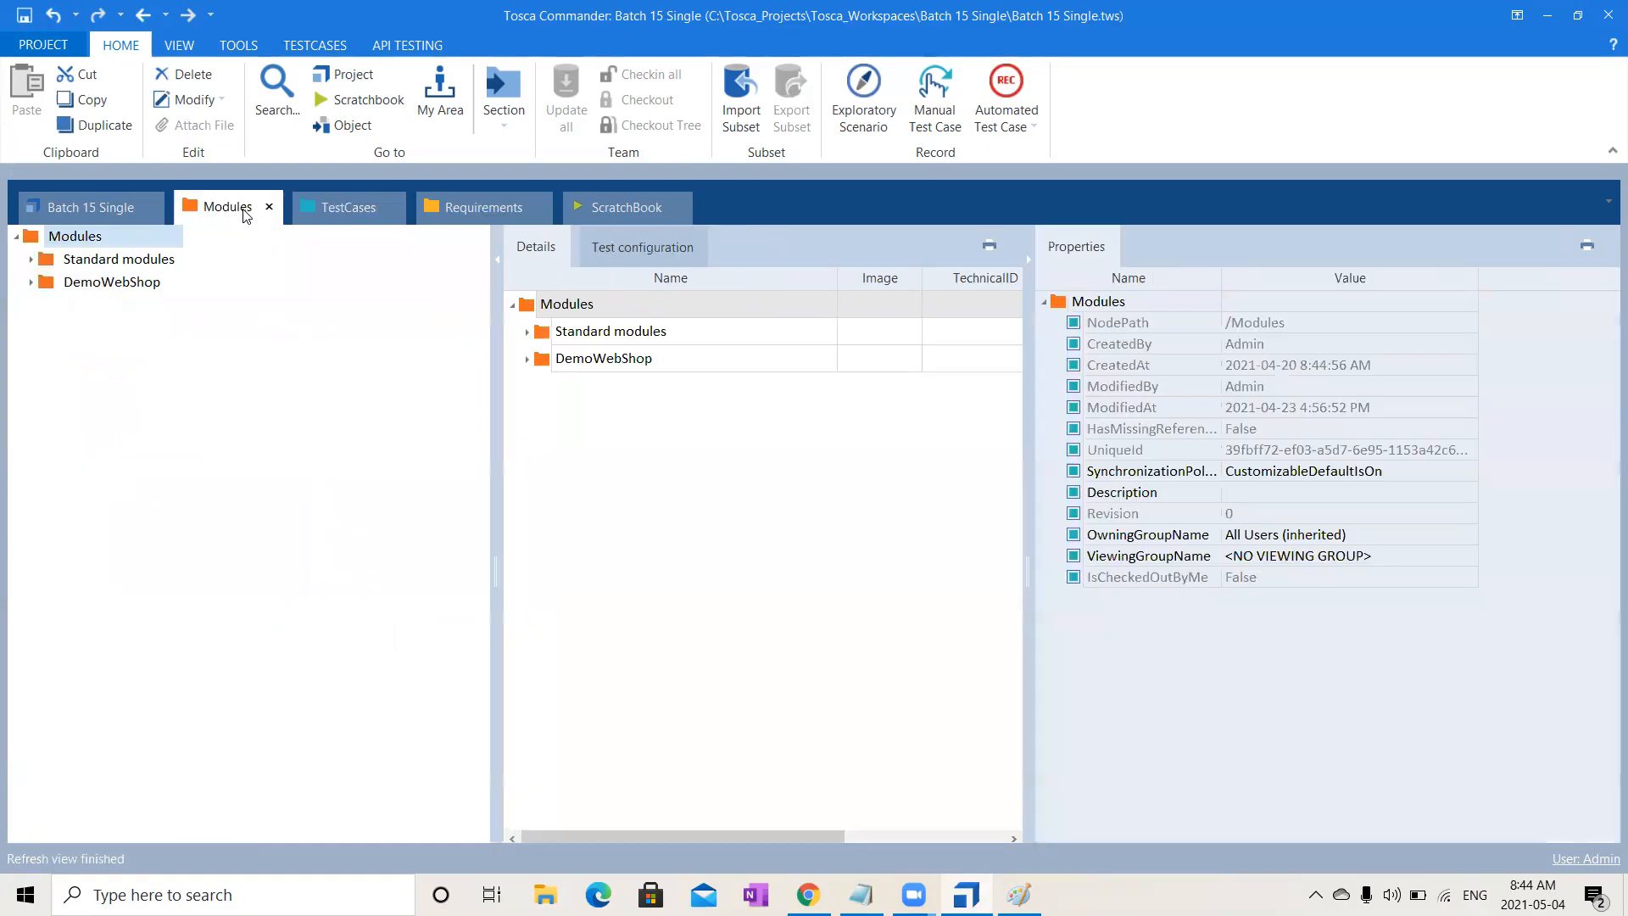
pyautogui.click(32, 282)
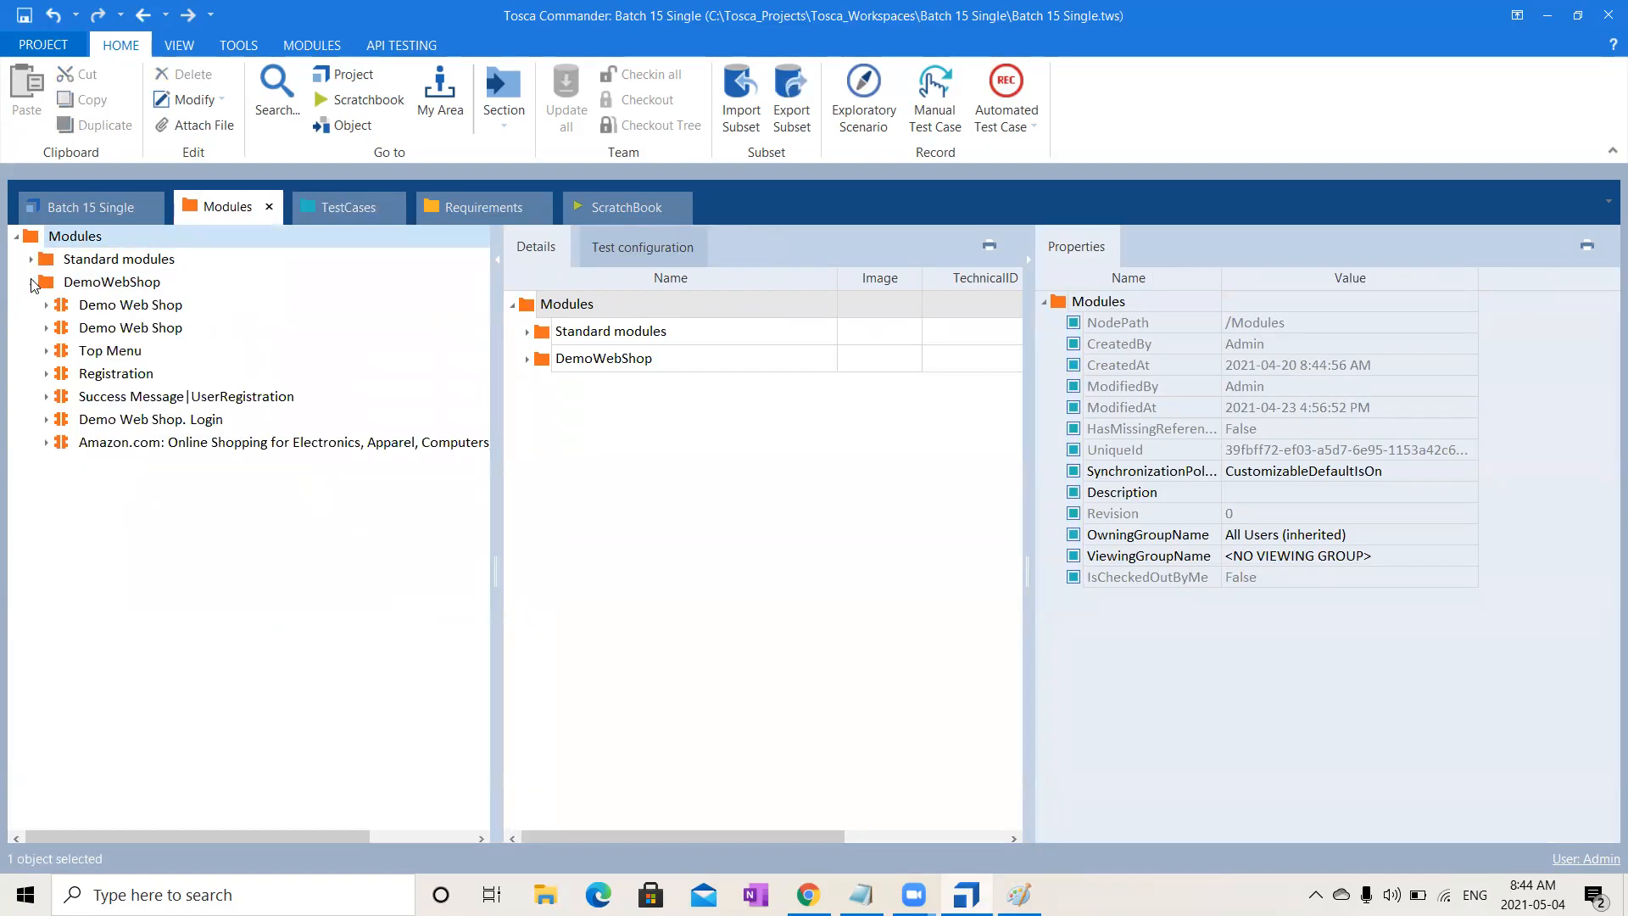
pyautogui.moveTo(97, 350); pyautogui.dragTo(119, 488)
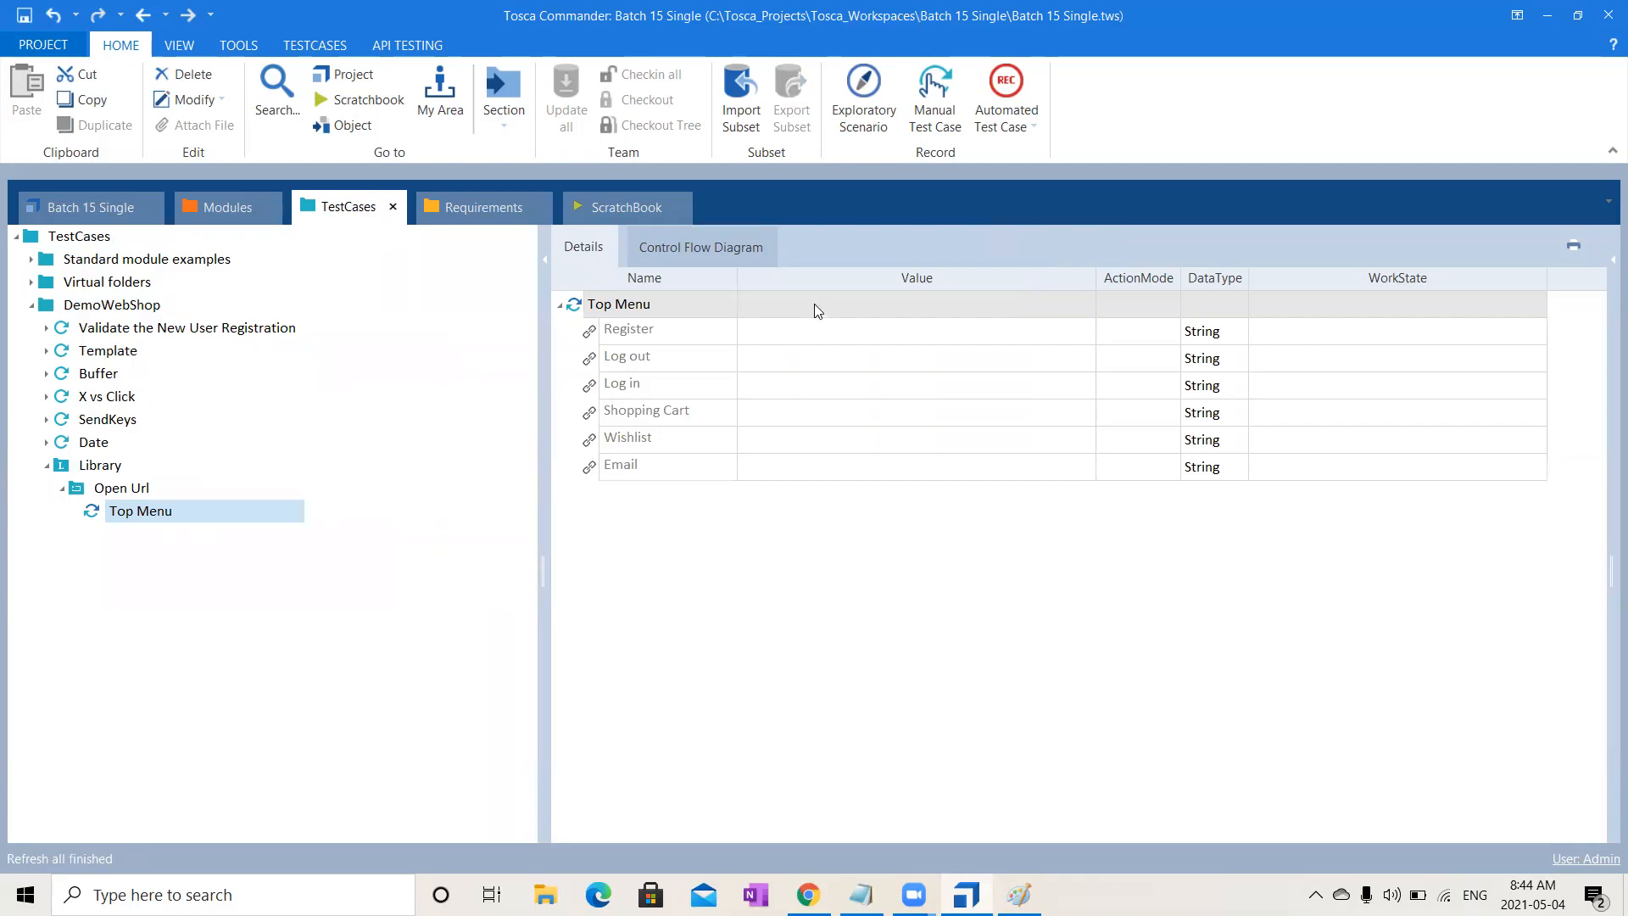
# - Select the Open Url block, which now holds the Top Menu step, and show the TESTCASES ribbon
pyautogui.click(174, 512)
pyautogui.click(131, 490)
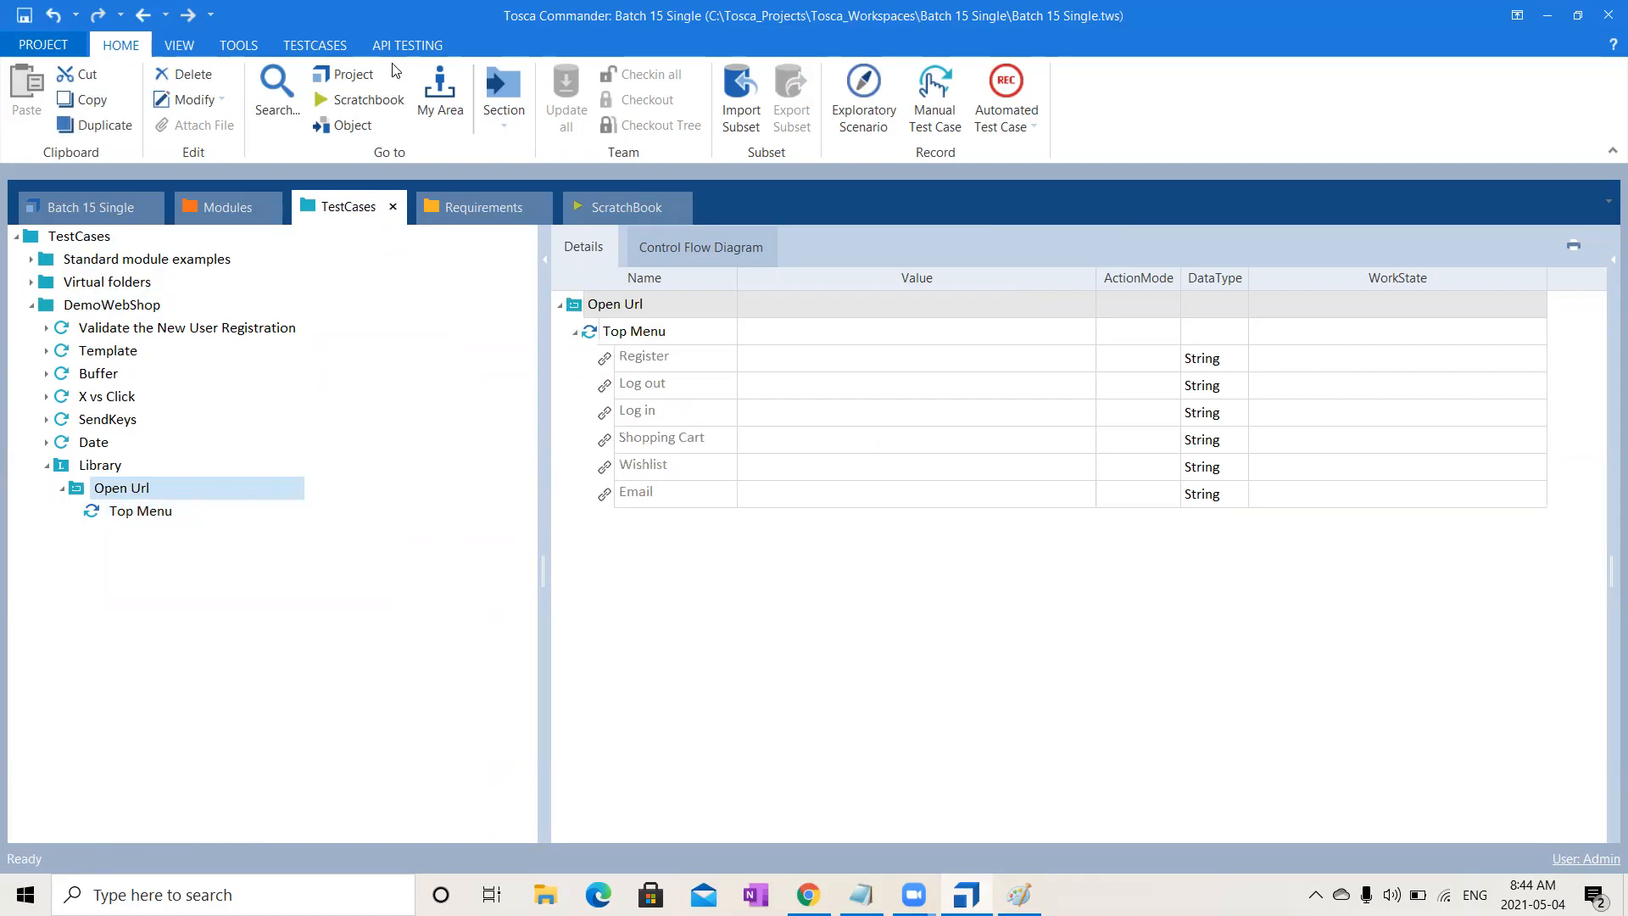
pyautogui.click(299, 46)
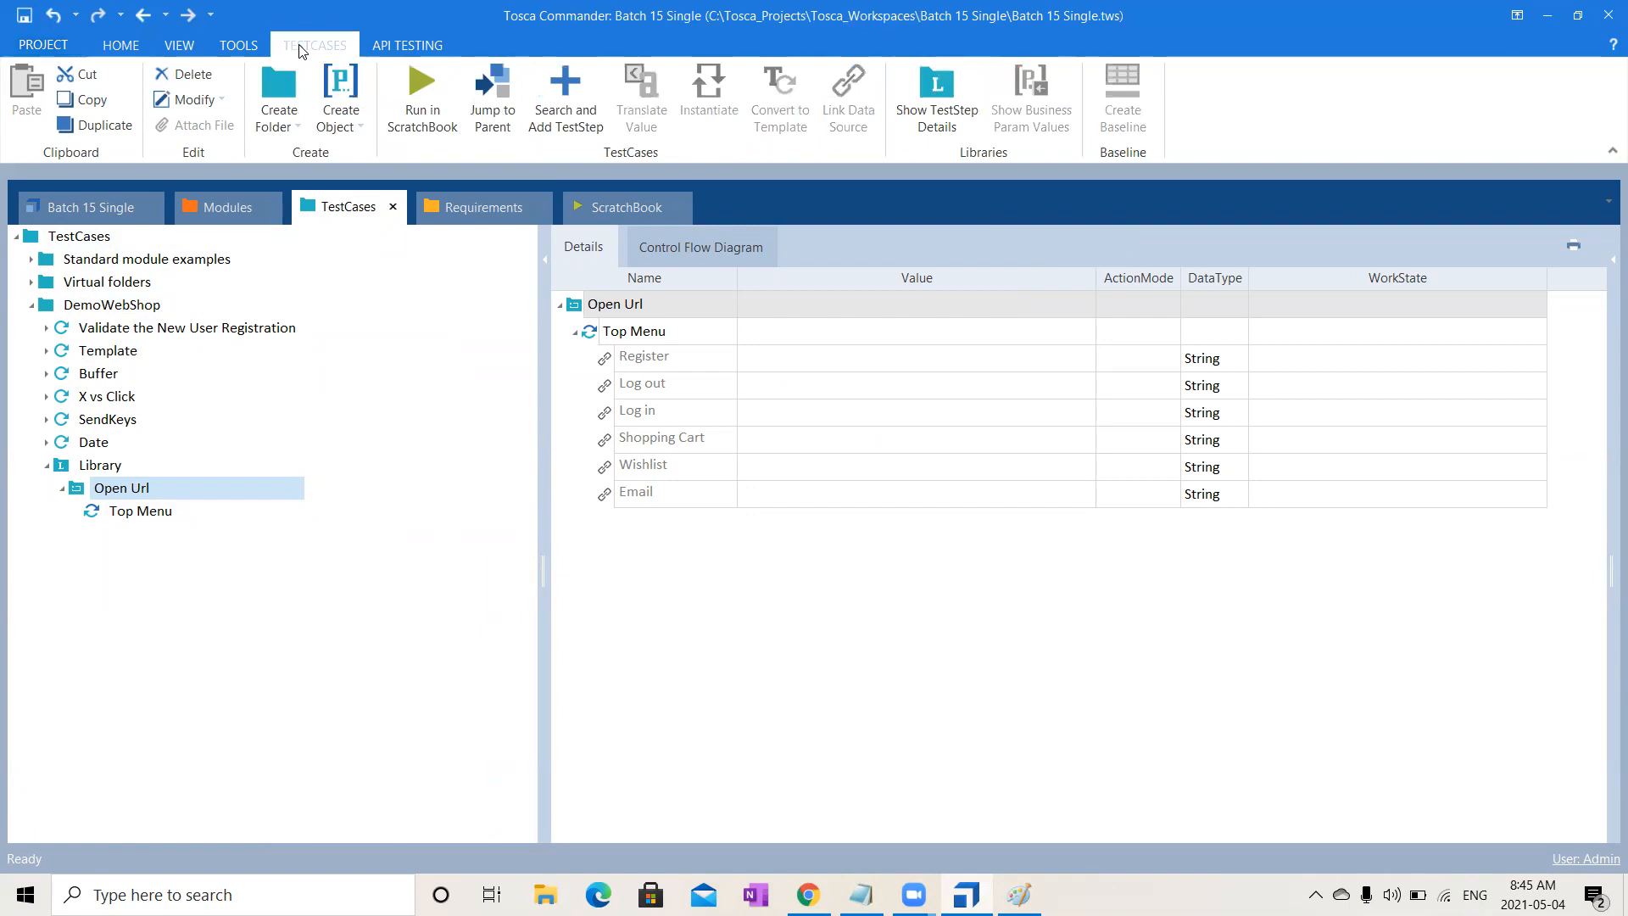
# - Search for 'Open' and add the OpenUrl module as a step in the Open Url block
pyautogui.click(583, 115)
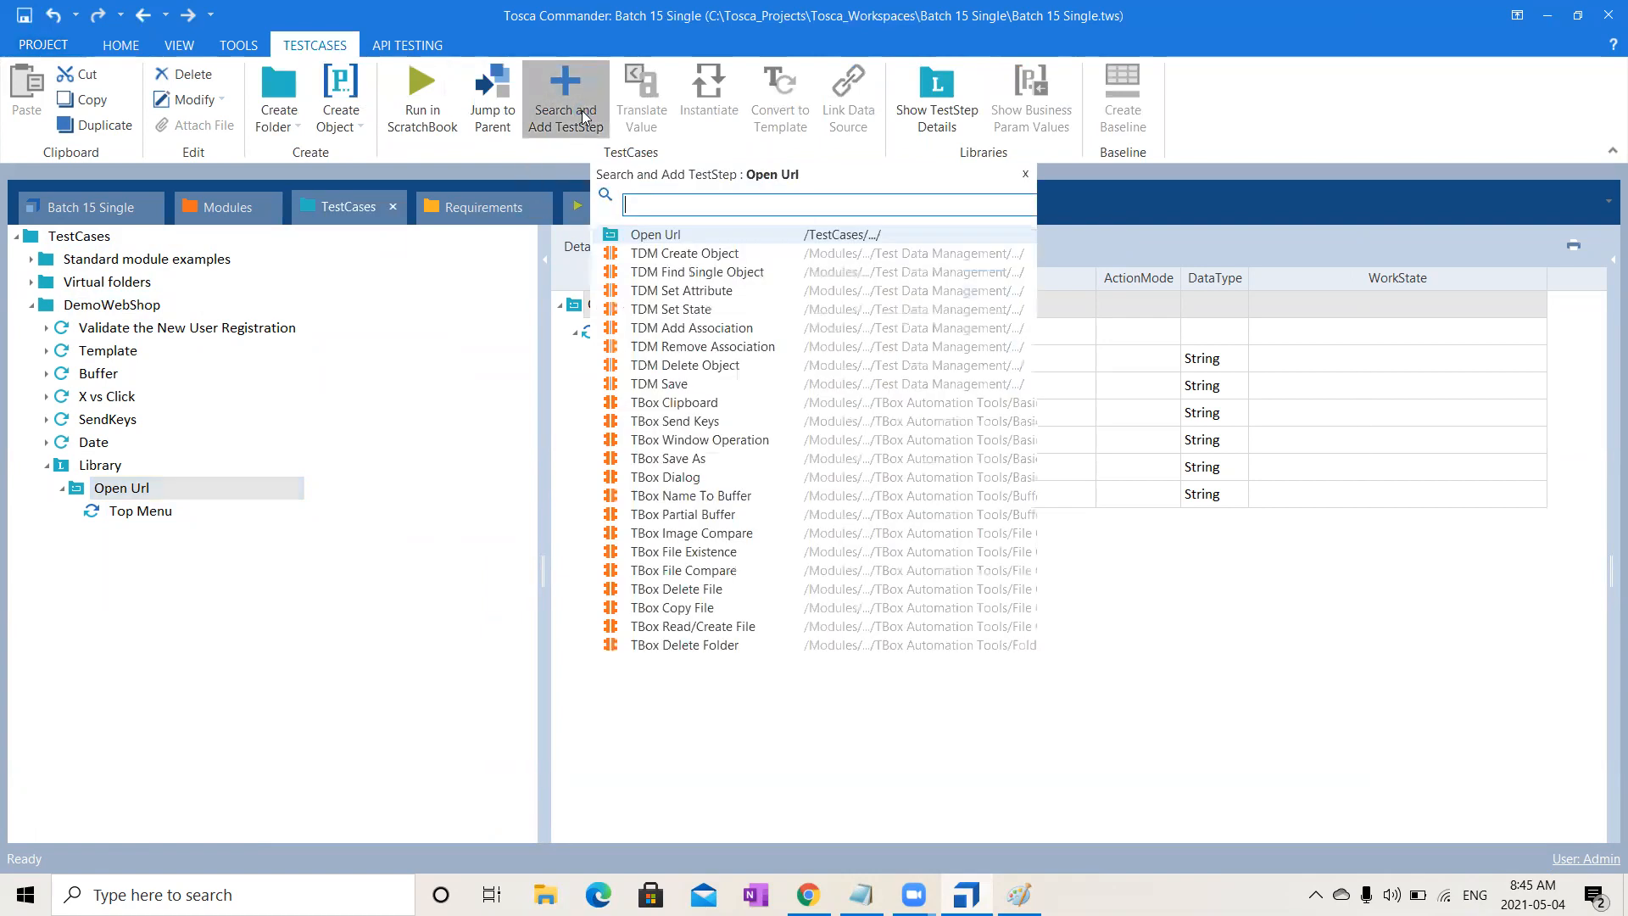
pyautogui.write('Op')
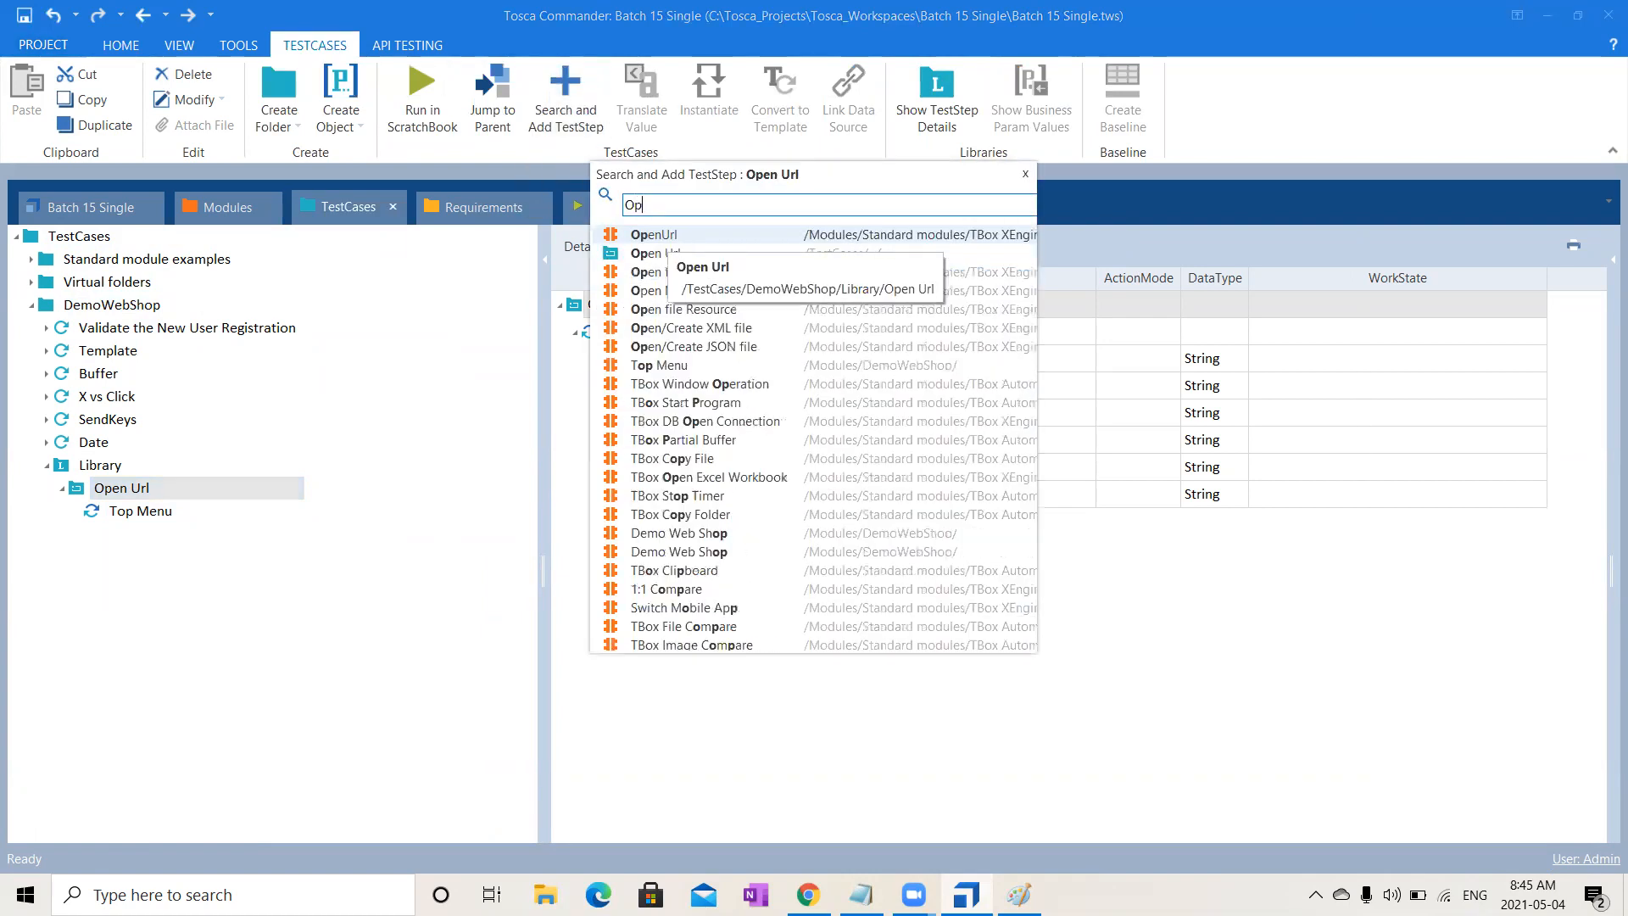
pyautogui.write('en')
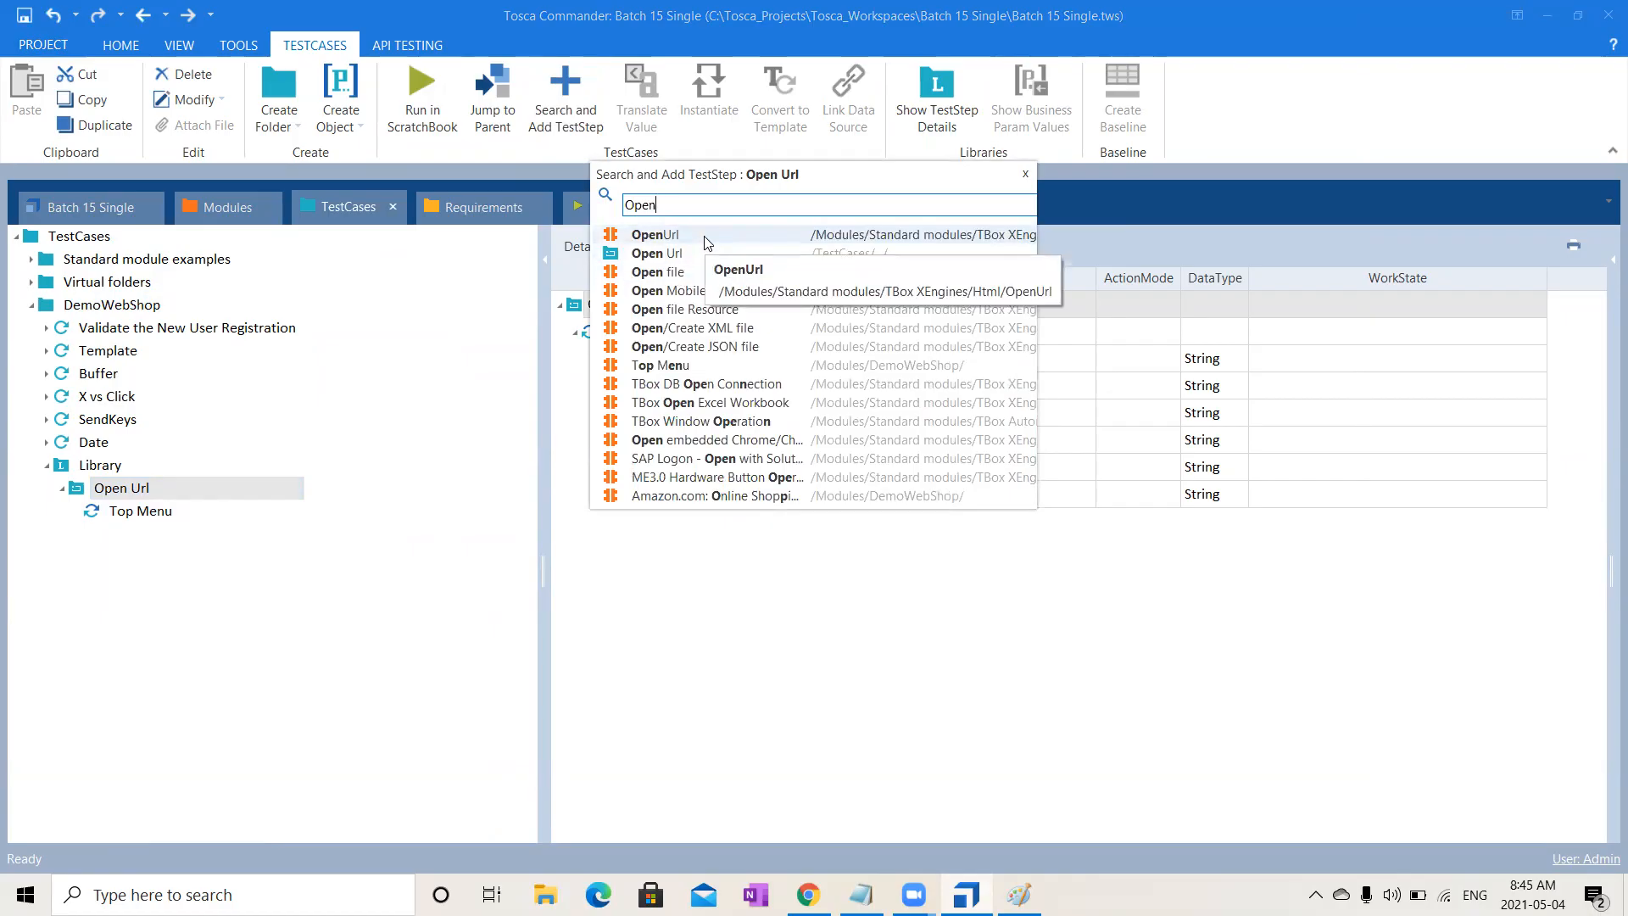
pyautogui.click(704, 239)
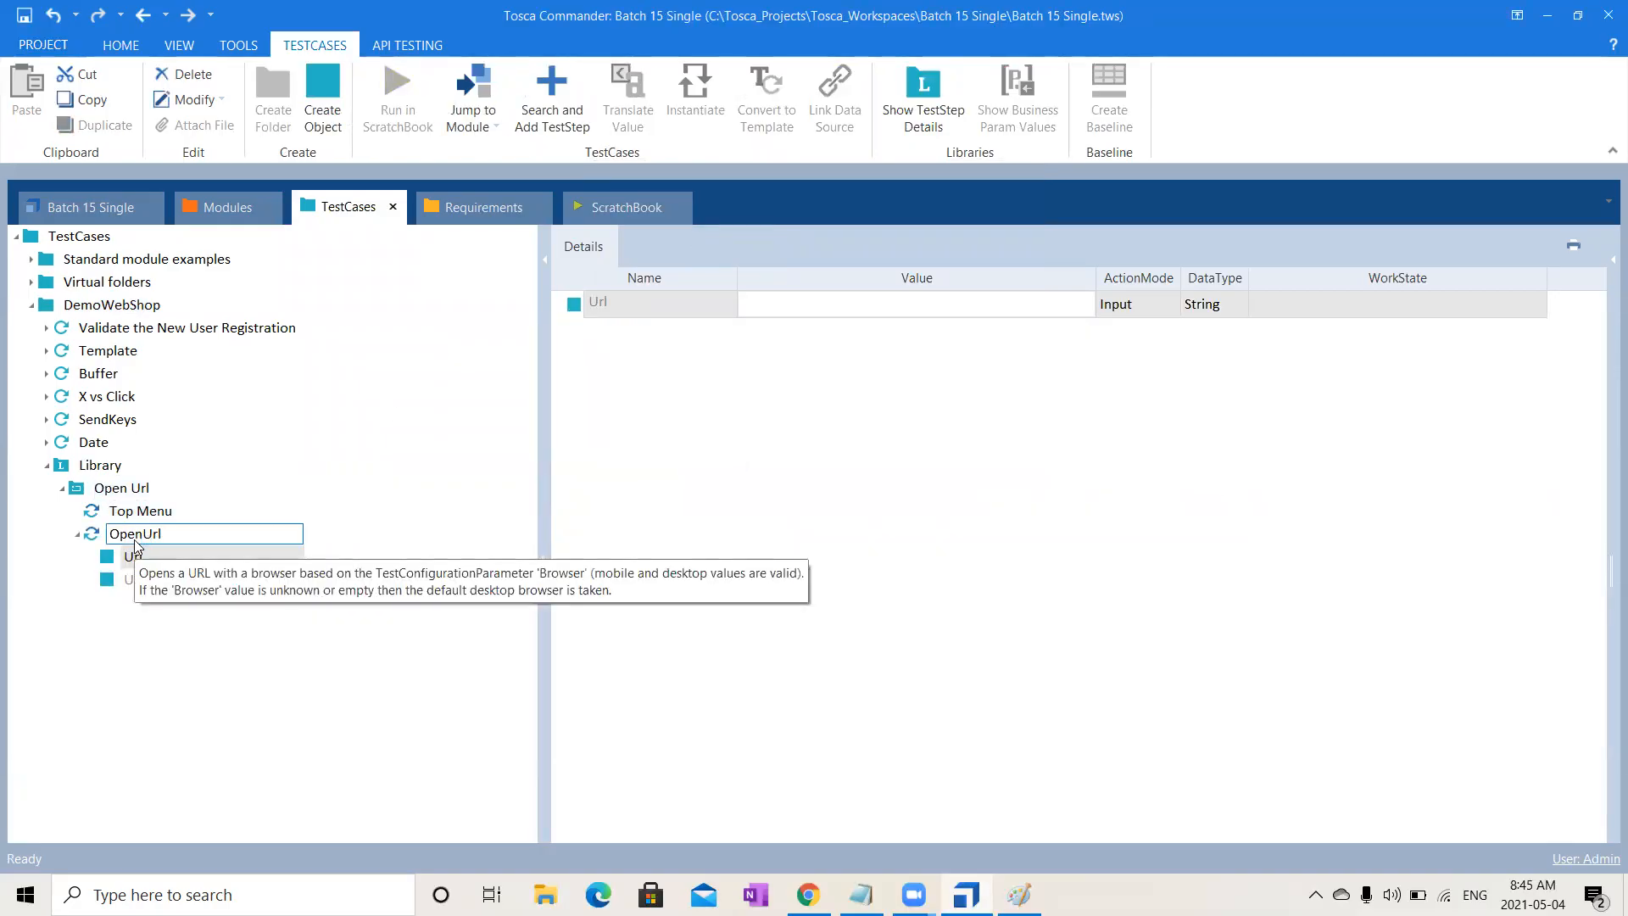
pyautogui.press('Return')
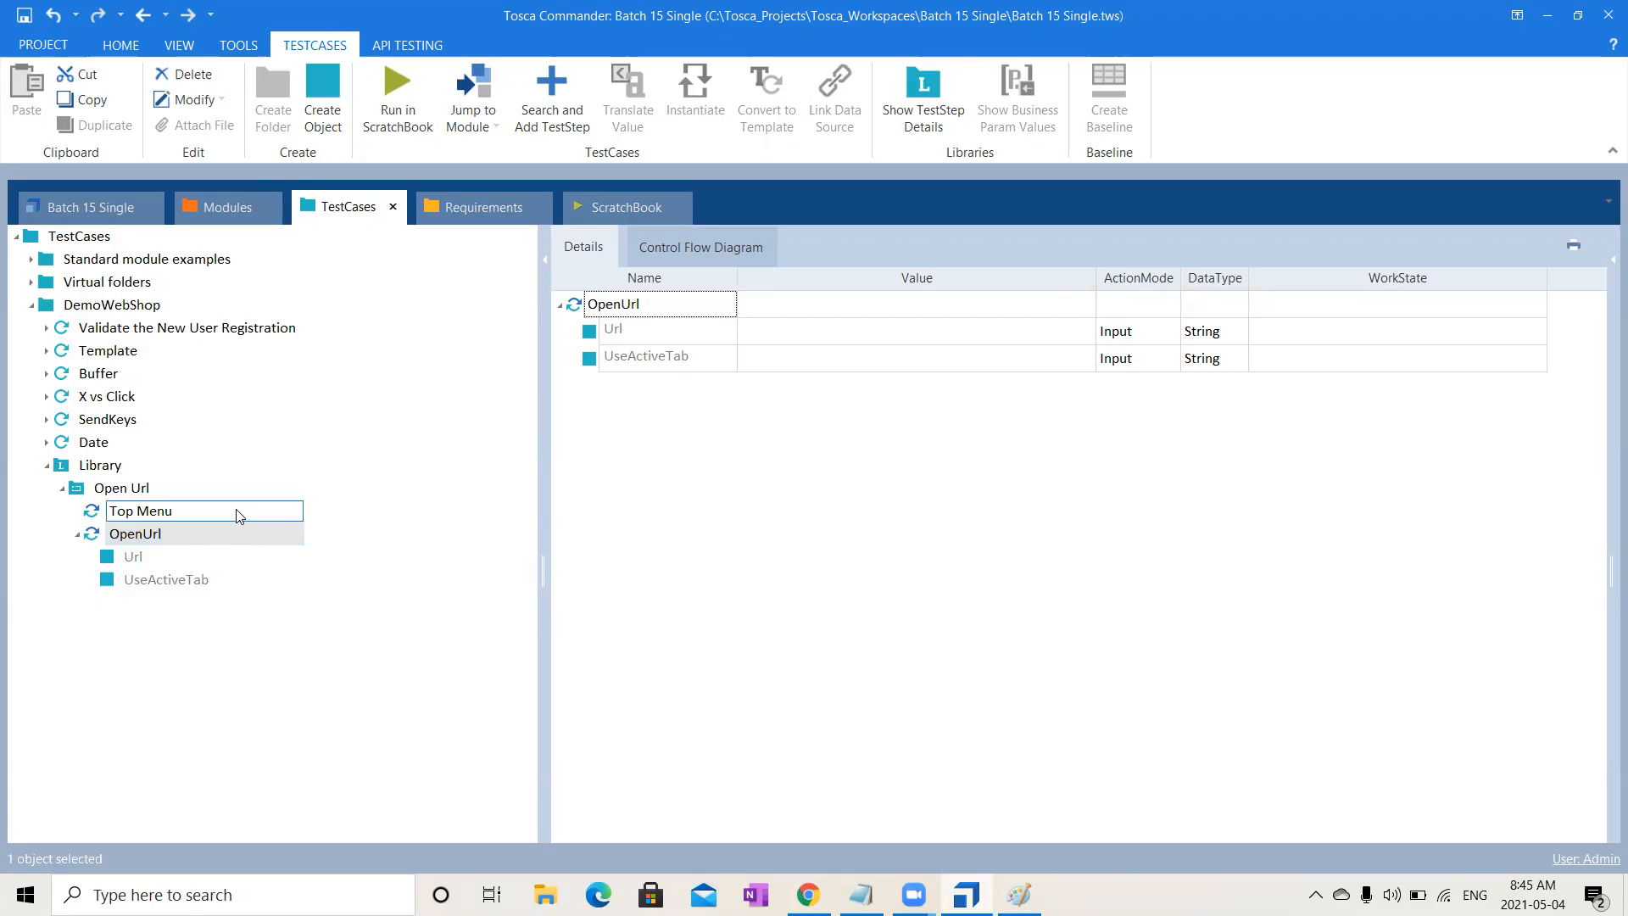
# - Delete the Top Menu step so that only the OpenUrl step remains in Open Url
pyautogui.click(155, 517)
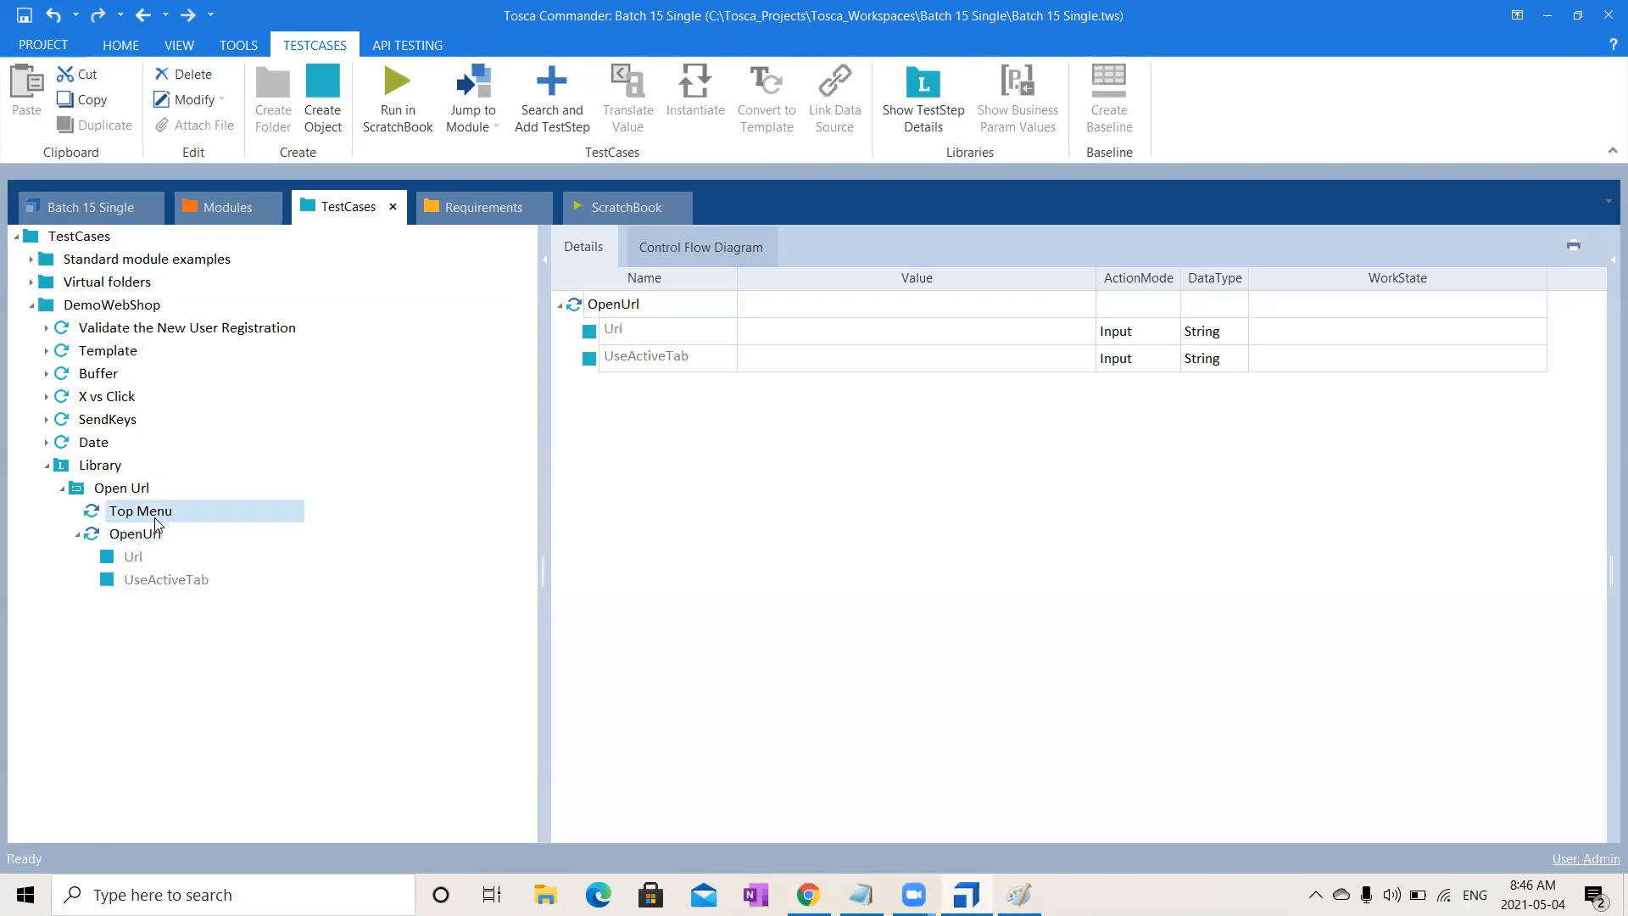
pyautogui.press('Delete')
pyautogui.click(156, 515)
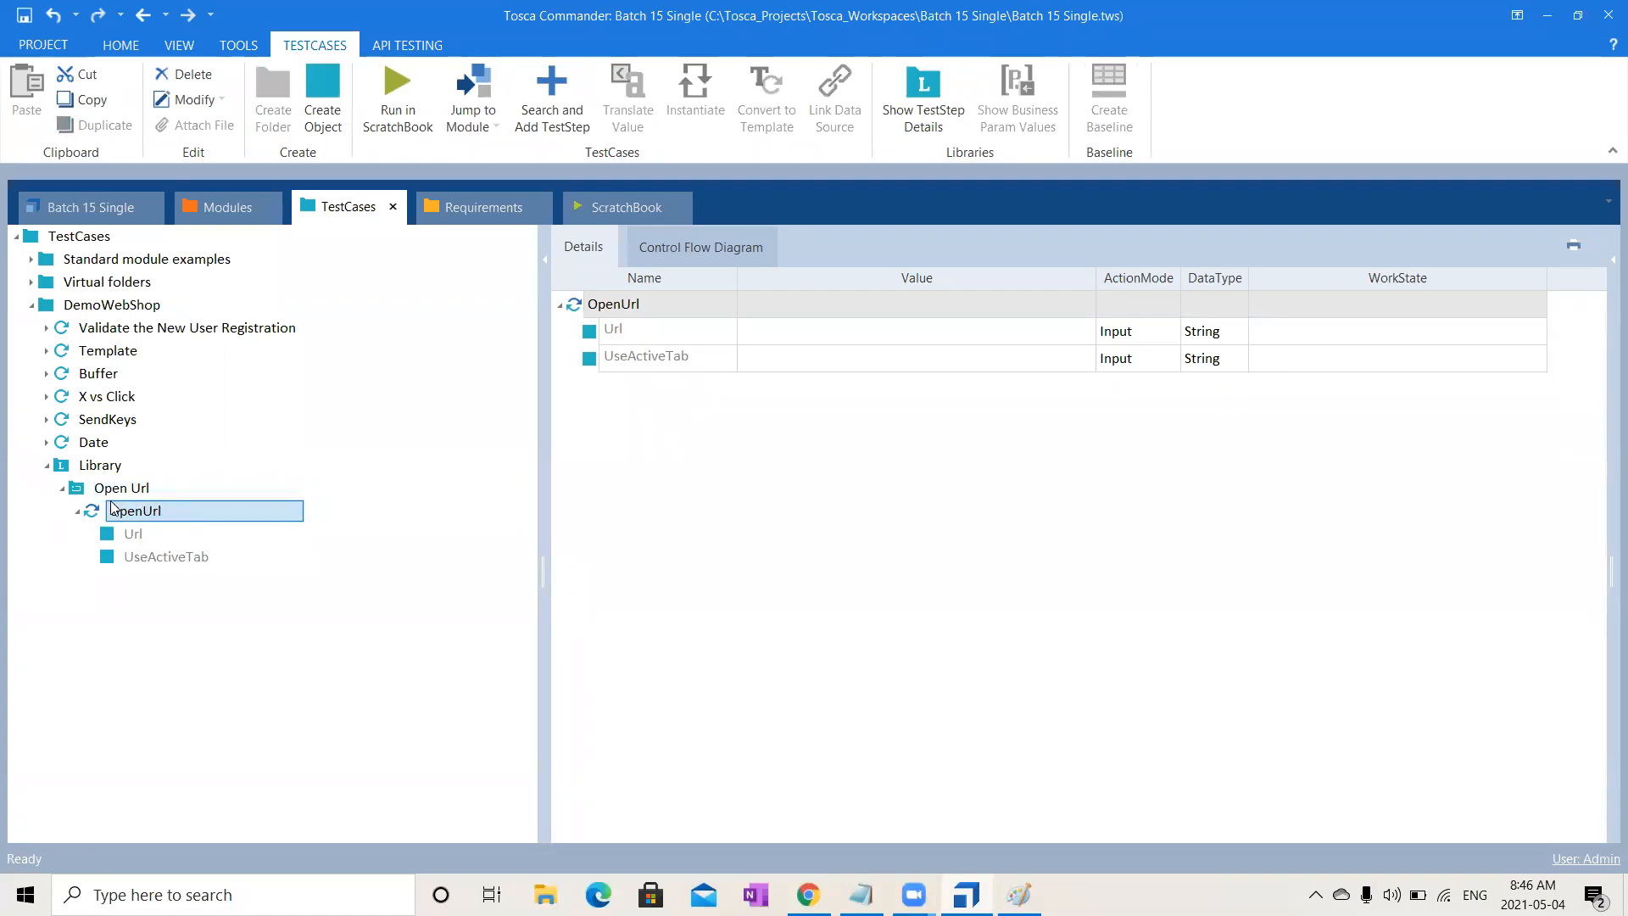
# - Set the OpenUrl step's Url value to dev.com in the details grid
pyautogui.click(777, 307)
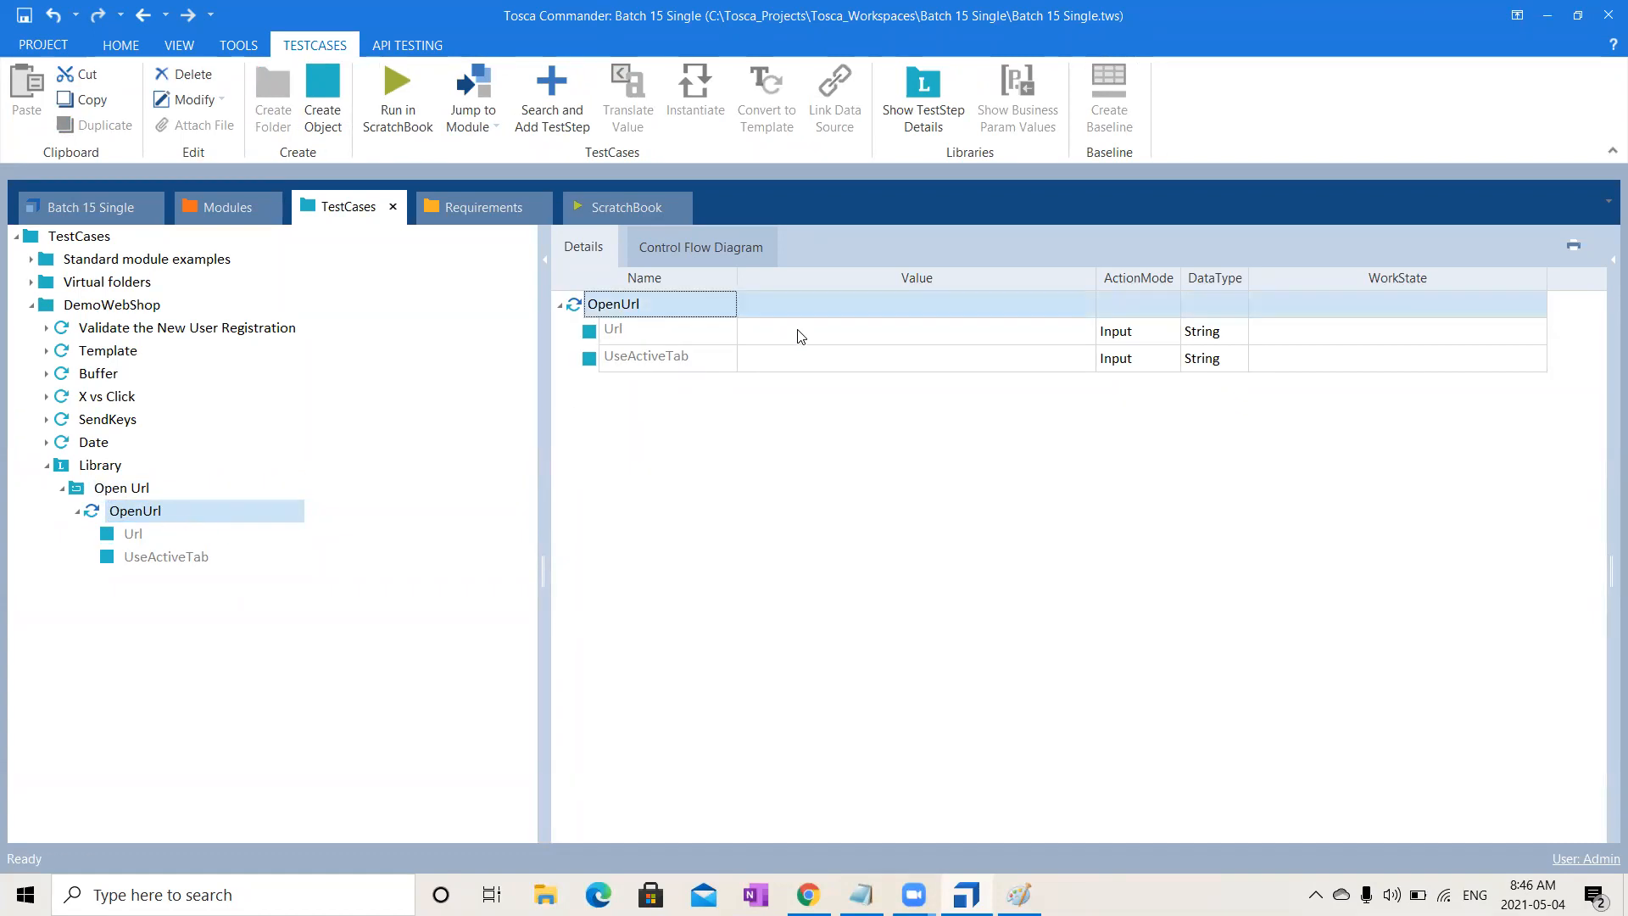
pyautogui.click(797, 330)
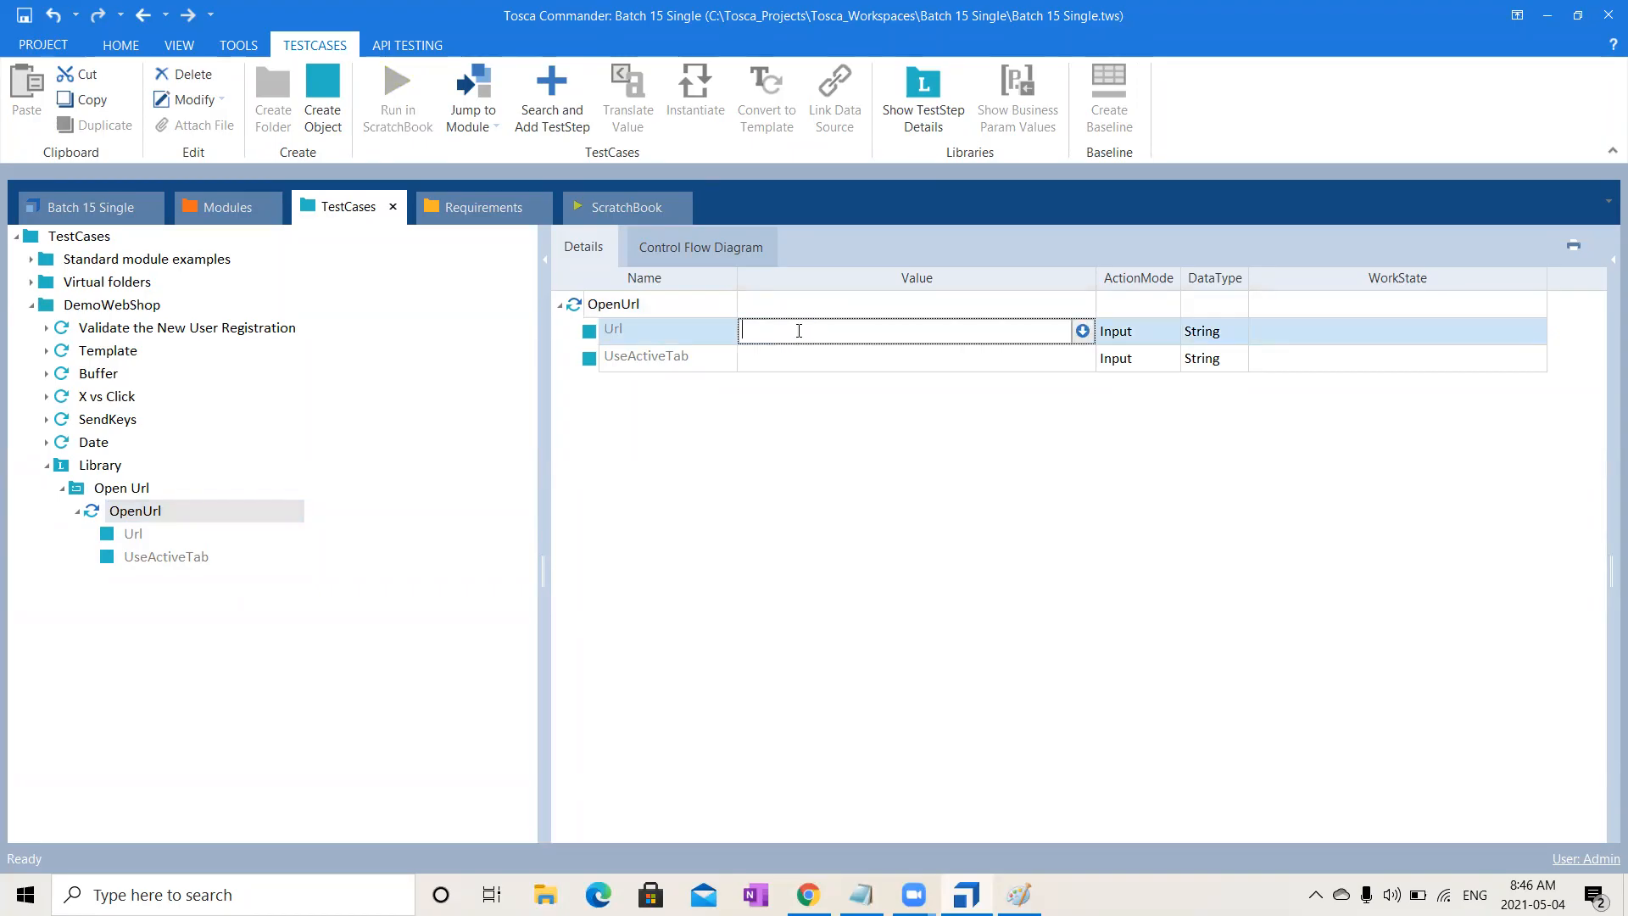
pyautogui.write('d')
pyautogui.press('BackSpace')
pyautogui.write('dev.com')
pyautogui.click(865, 644)
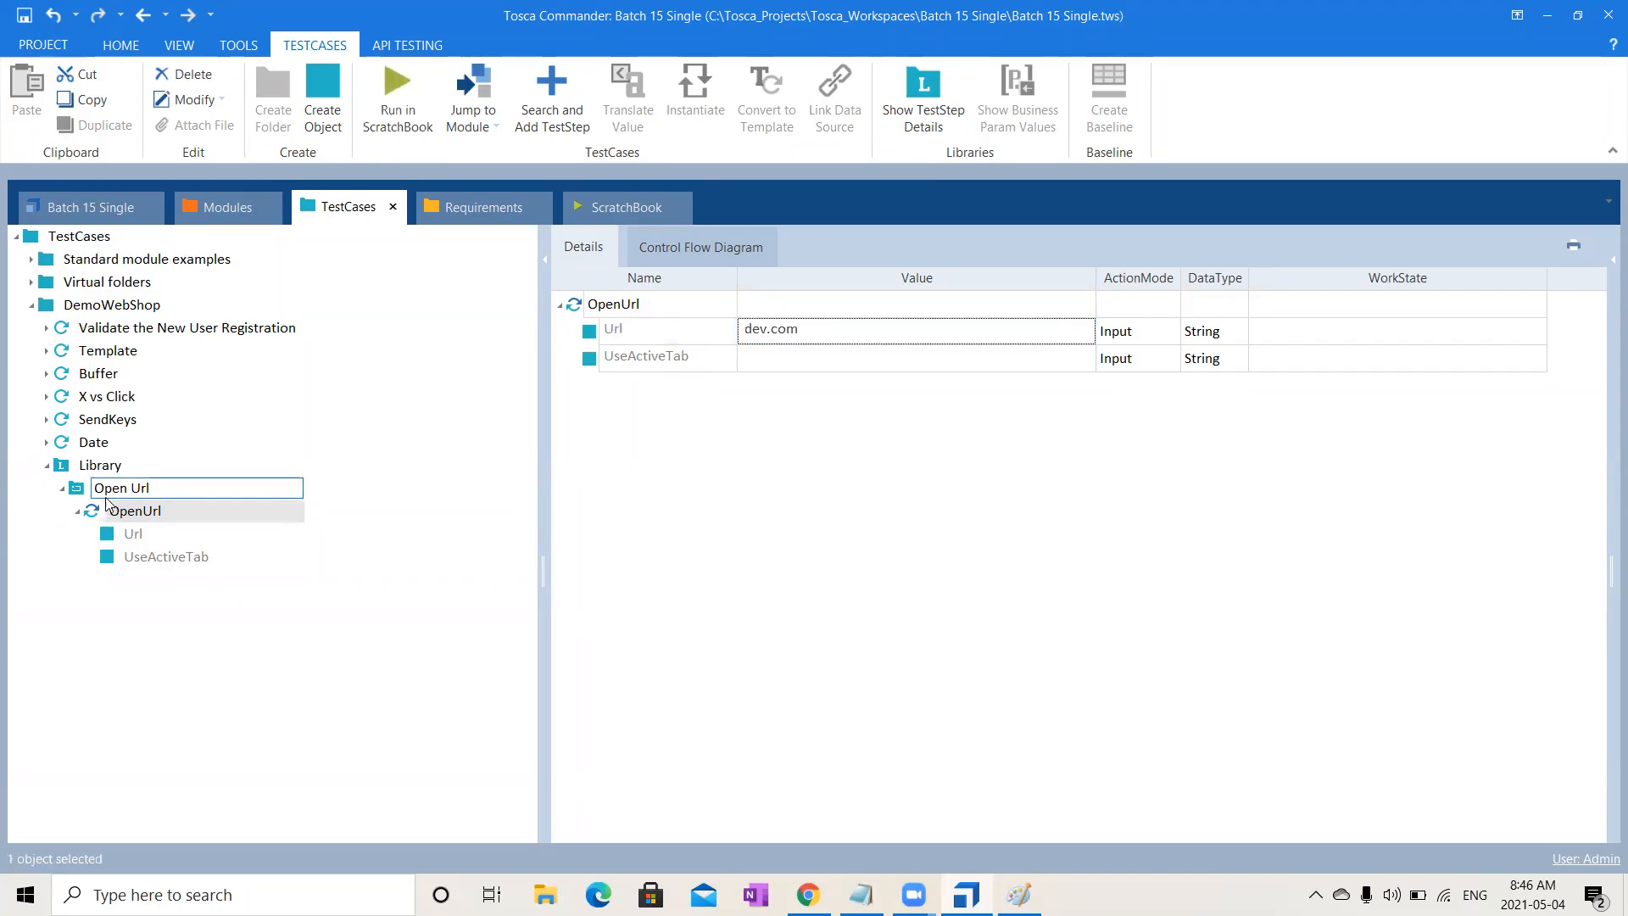
# - Collapse the Open Url block and bring up the DemoWebShop folder's actions
pyautogui.click(65, 502)
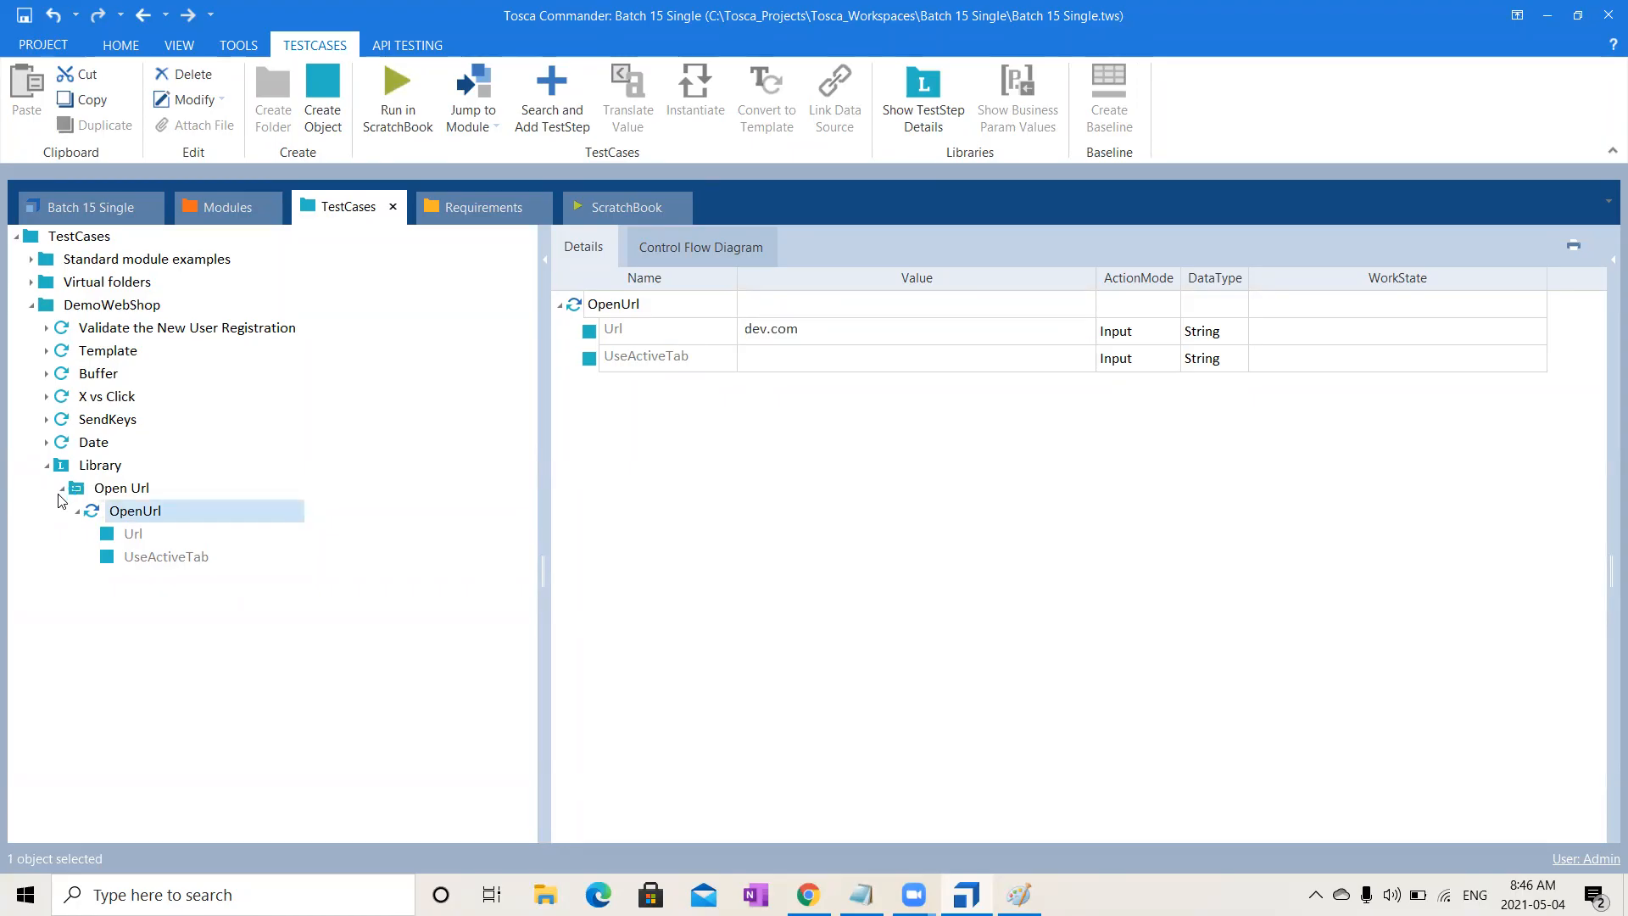
pyautogui.click(64, 490)
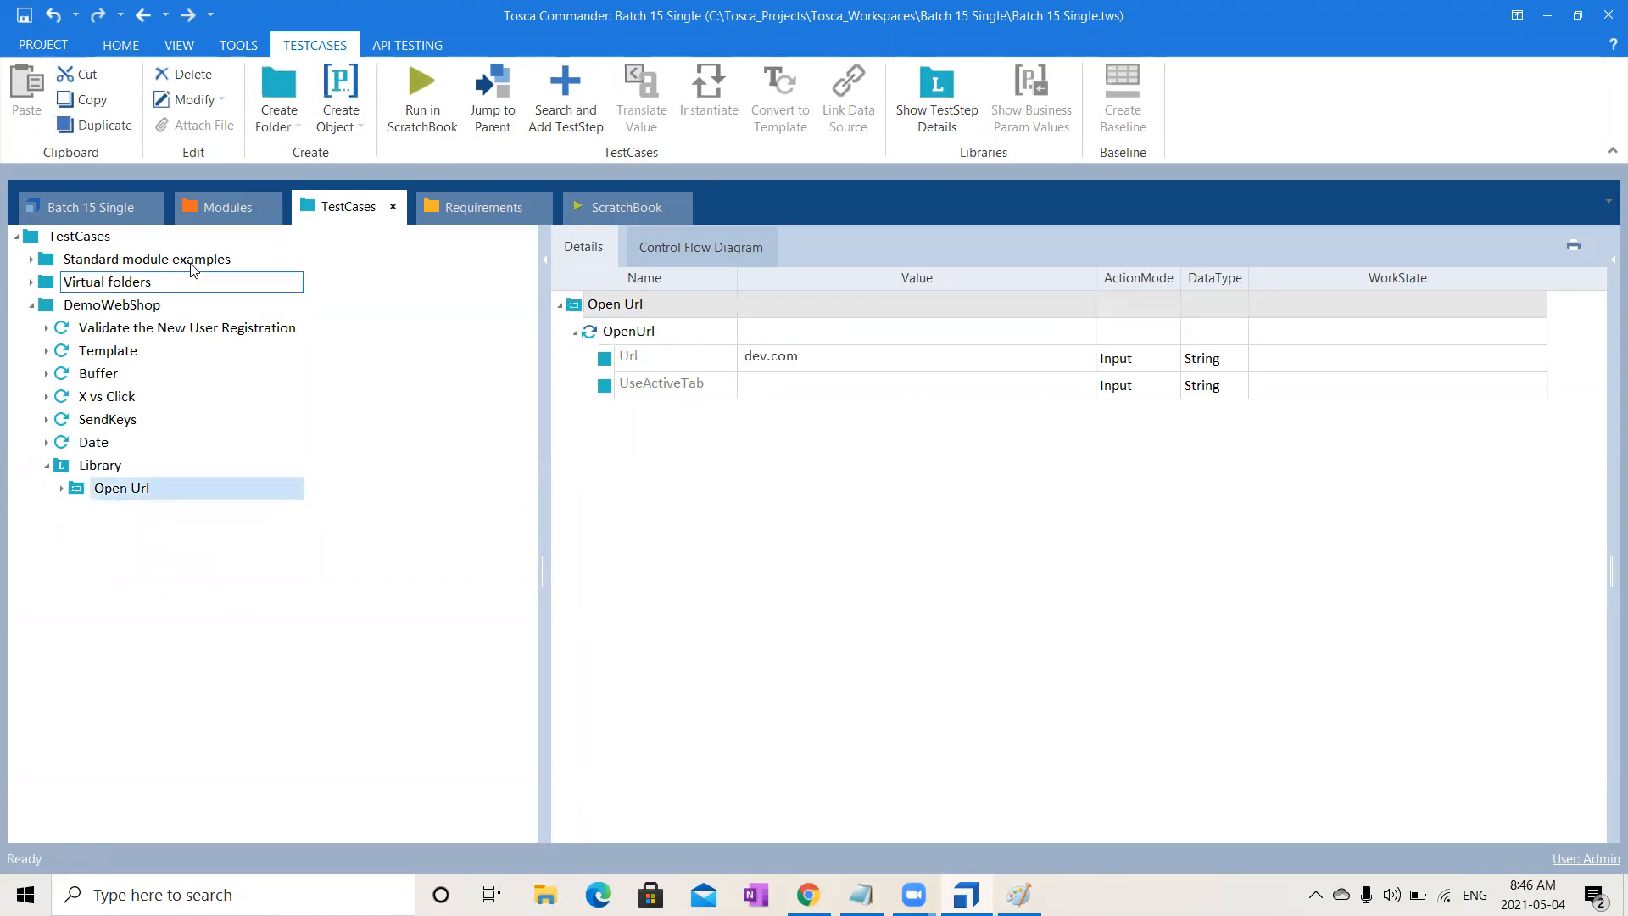
pyautogui.click(125, 307)
pyautogui.rightClick(124, 306)
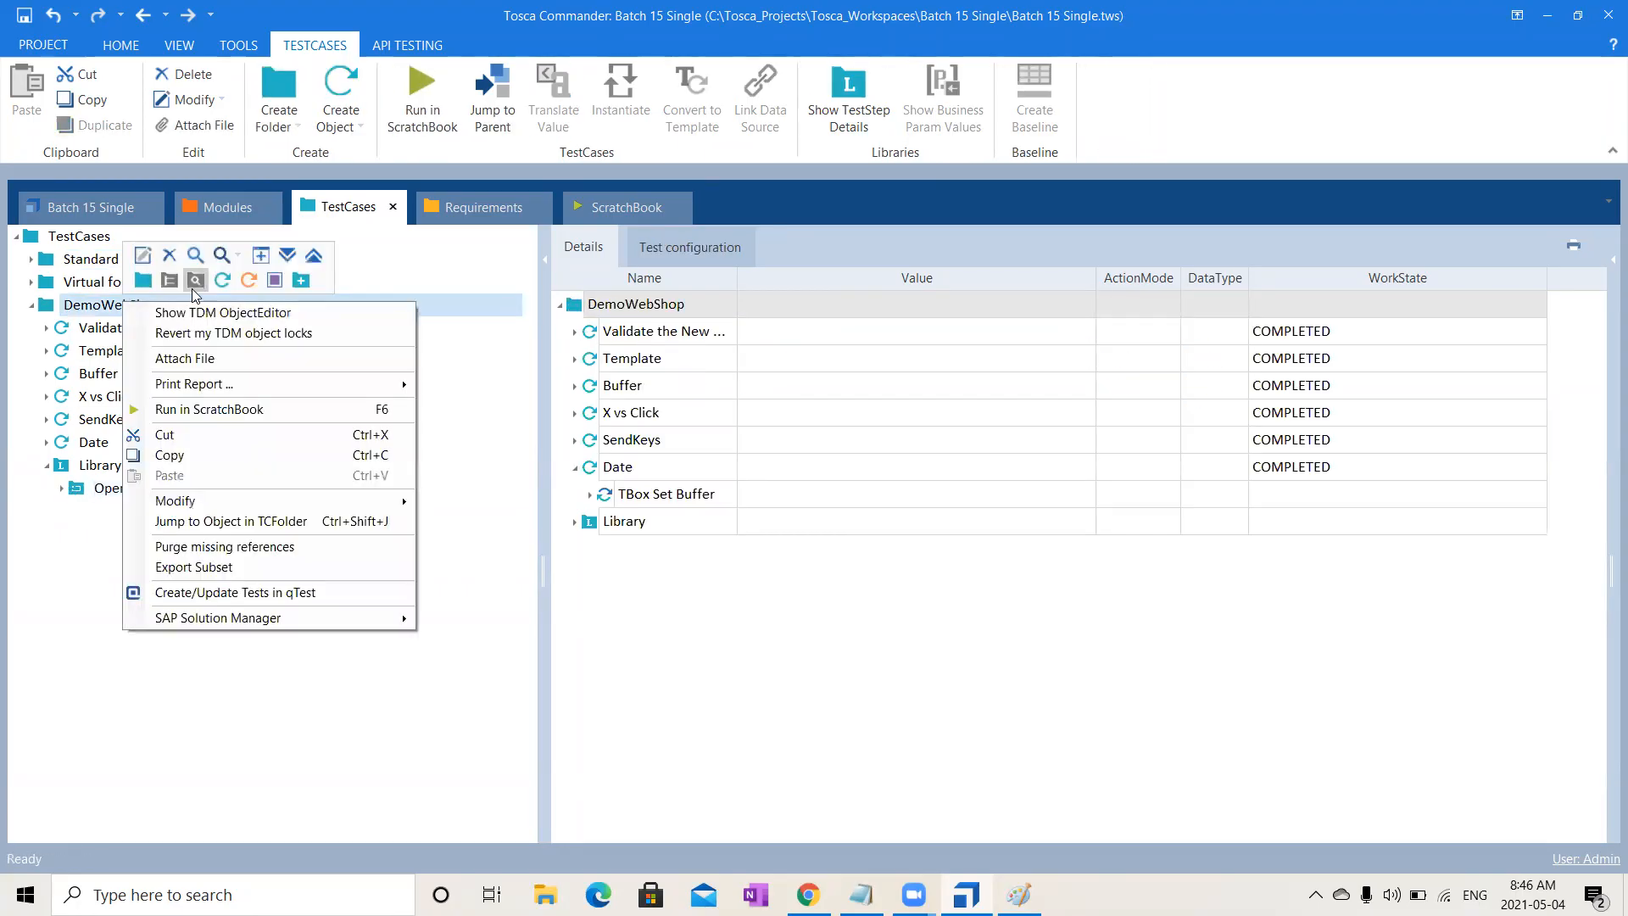
# - Create three test cases under DemoWebShop from the mini-toolbar, named Dev 1, SIT and UAT
pyautogui.click(227, 280)
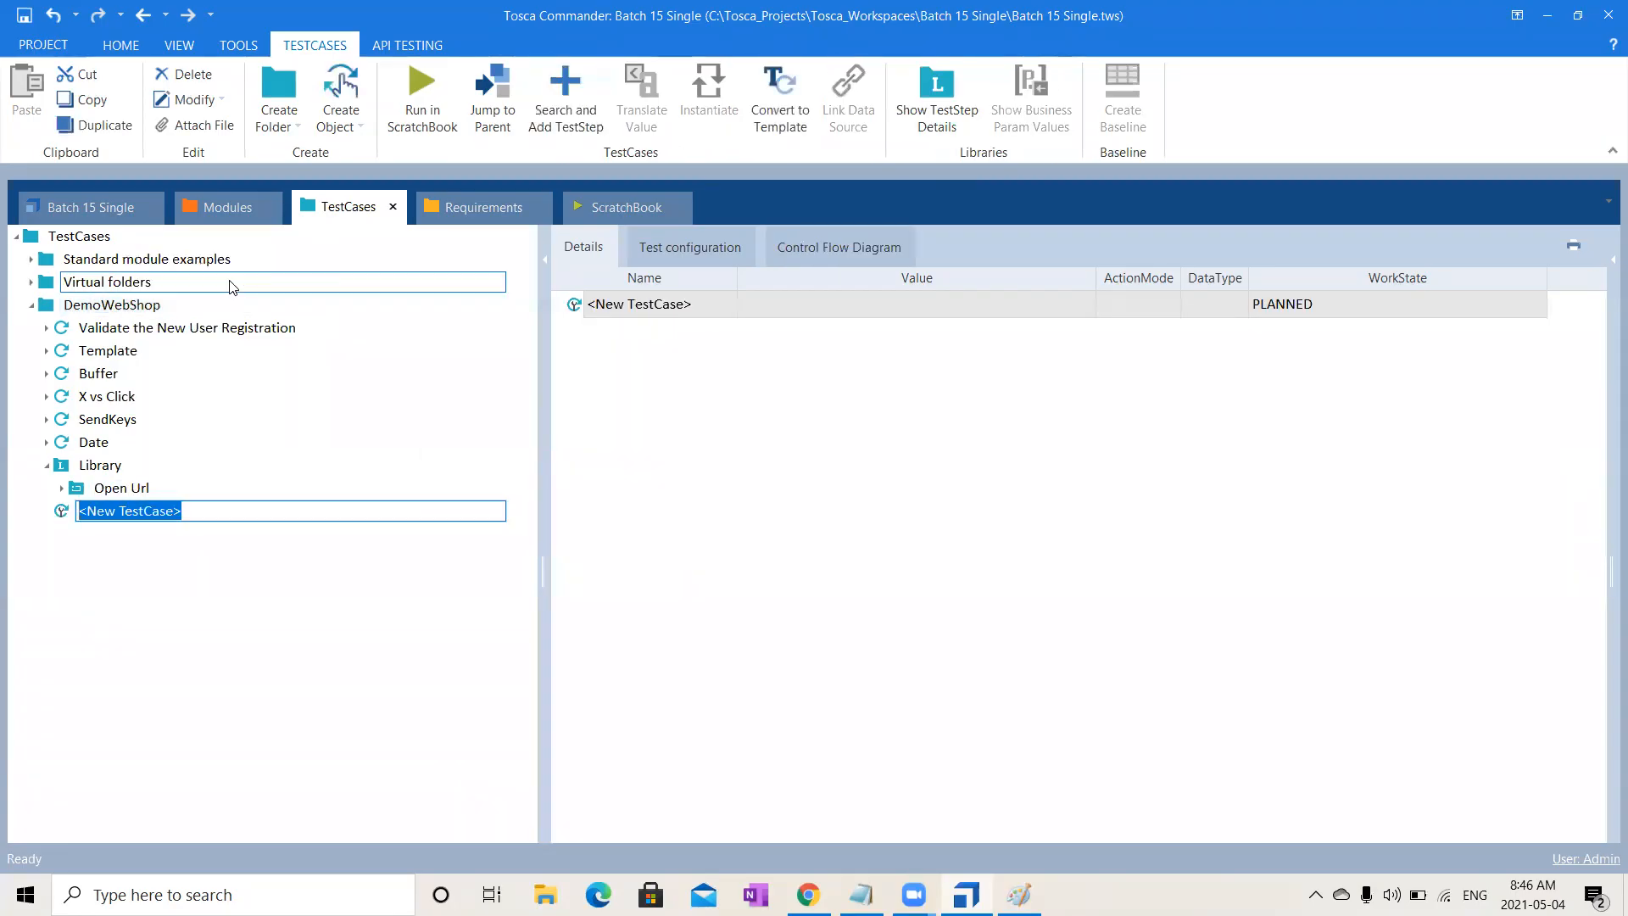
pyautogui.write('Dev')
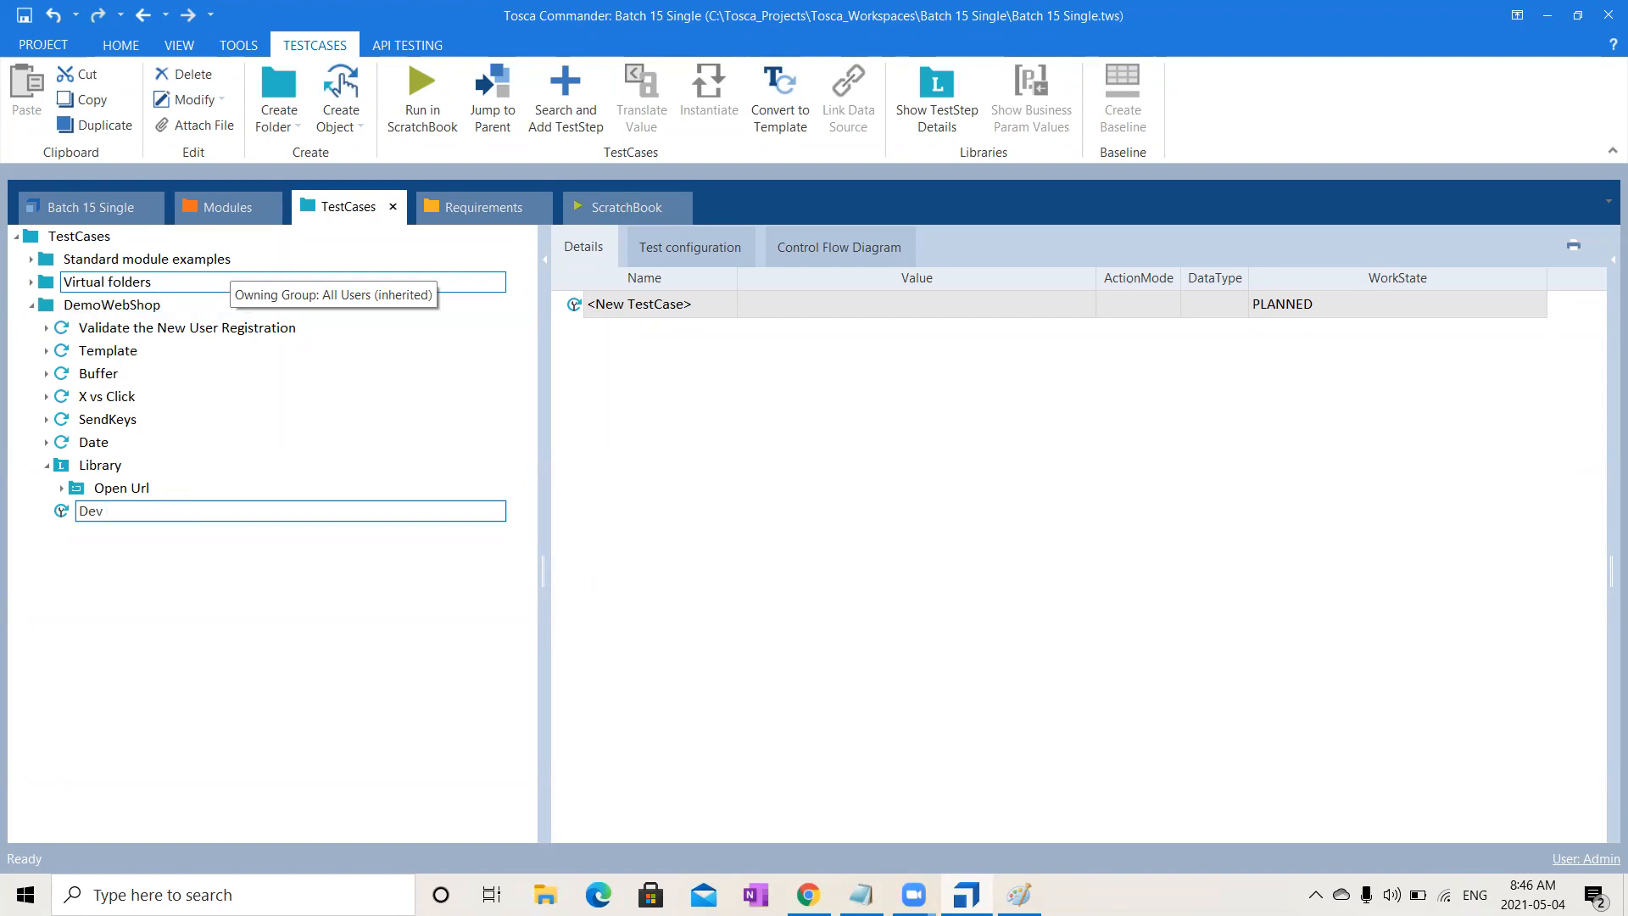
pyautogui.write(' 1')
pyautogui.press('Return')
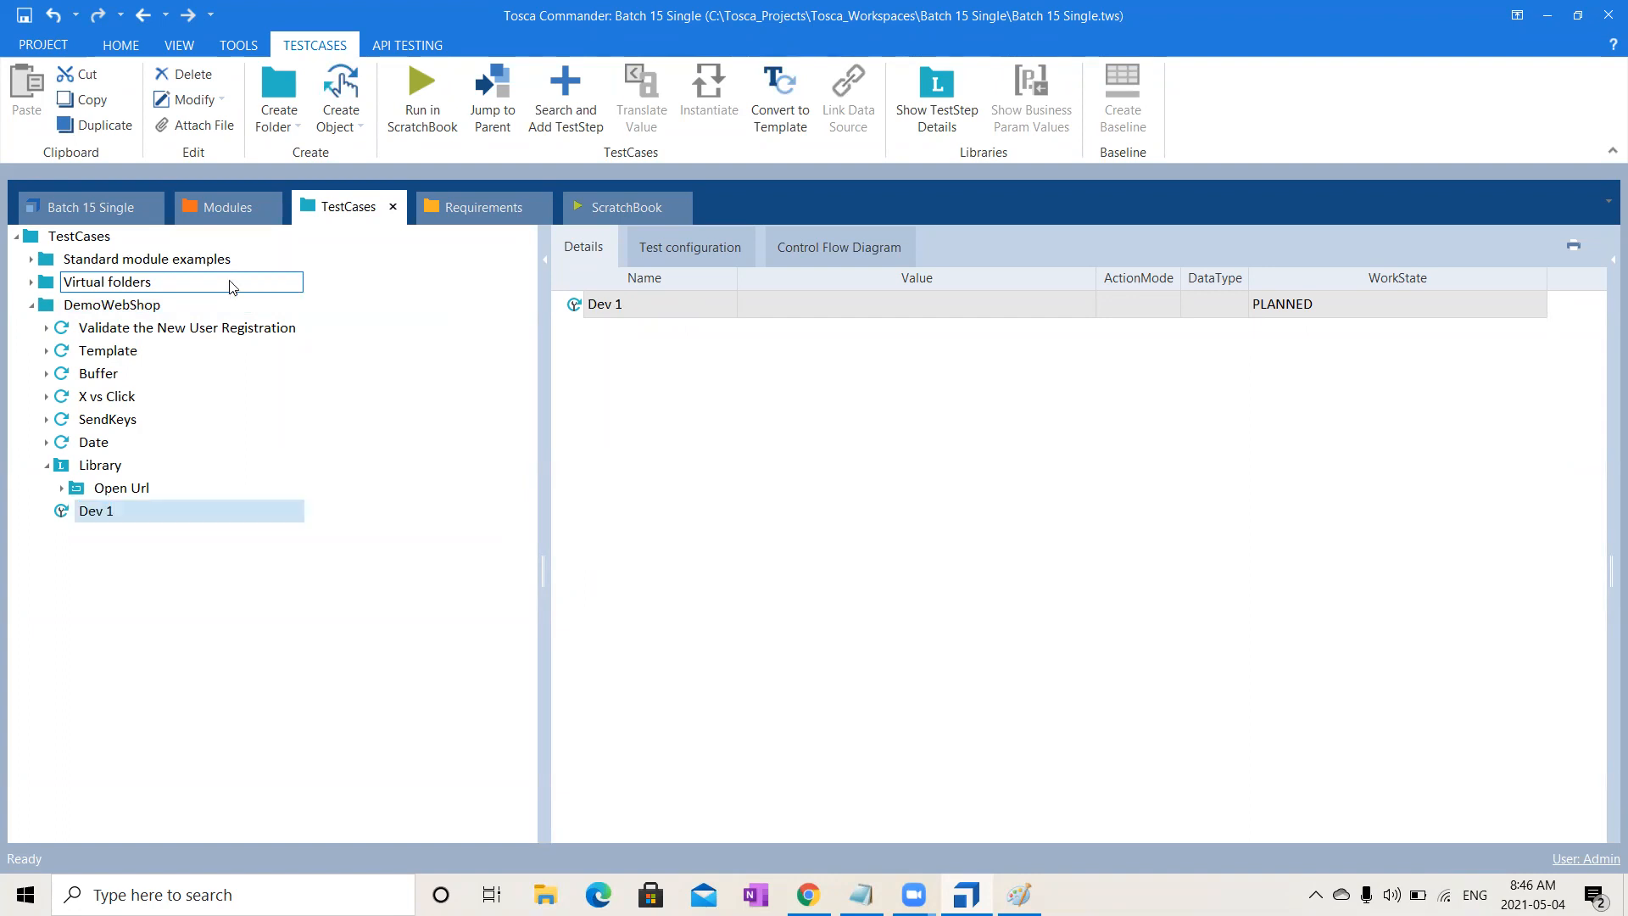
pyautogui.click(141, 306)
pyautogui.rightClick(140, 306)
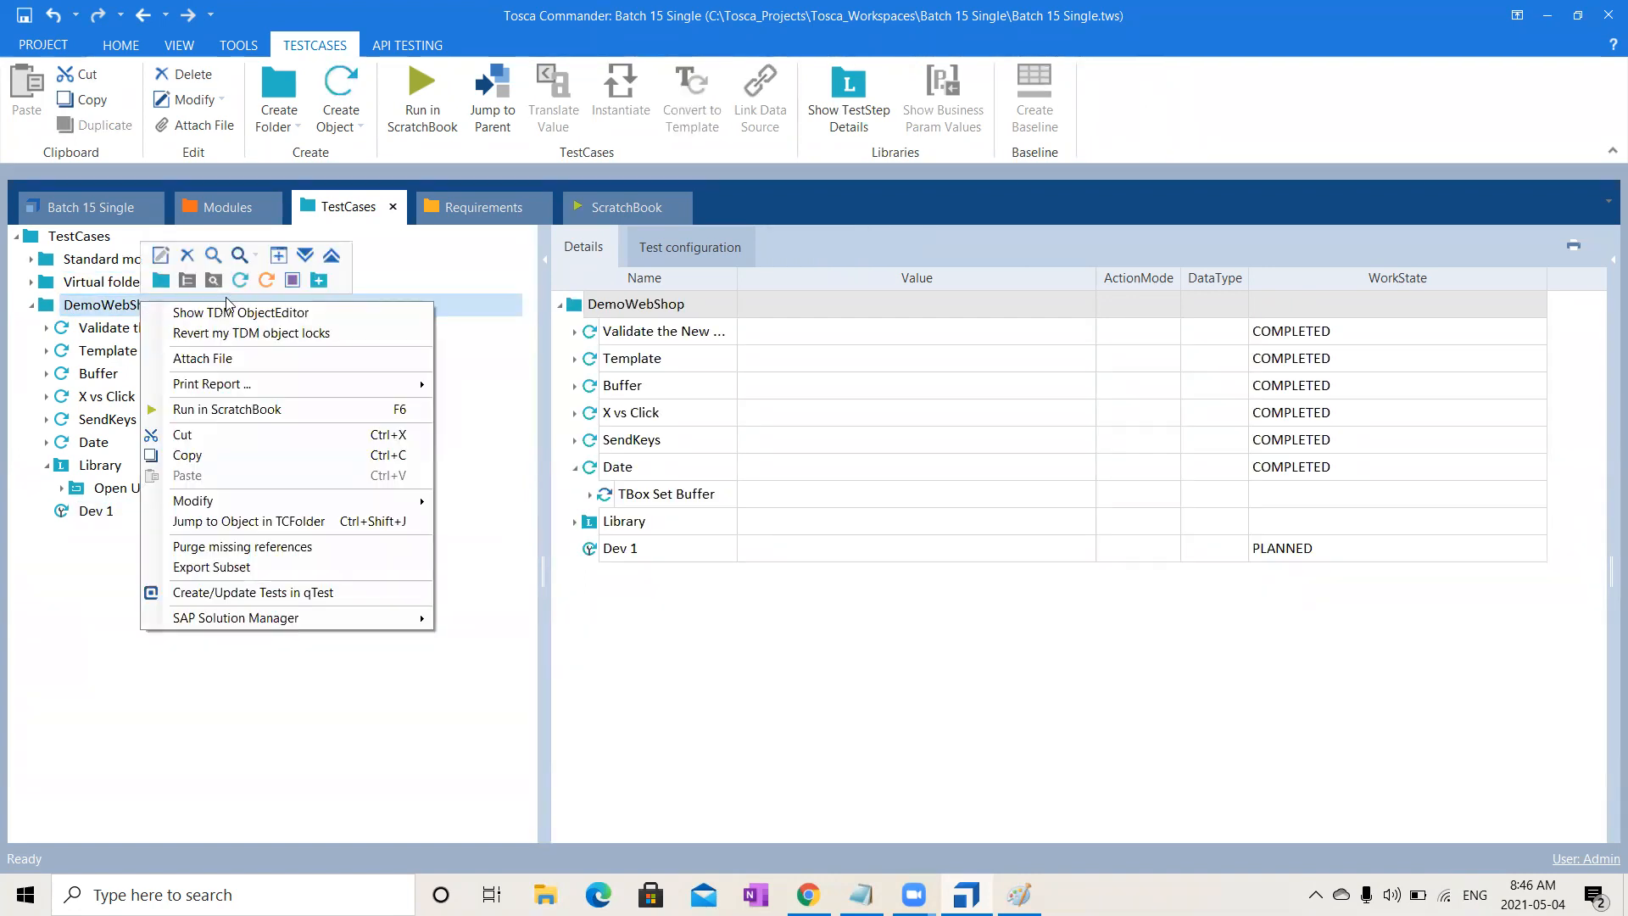
pyautogui.click(240, 280)
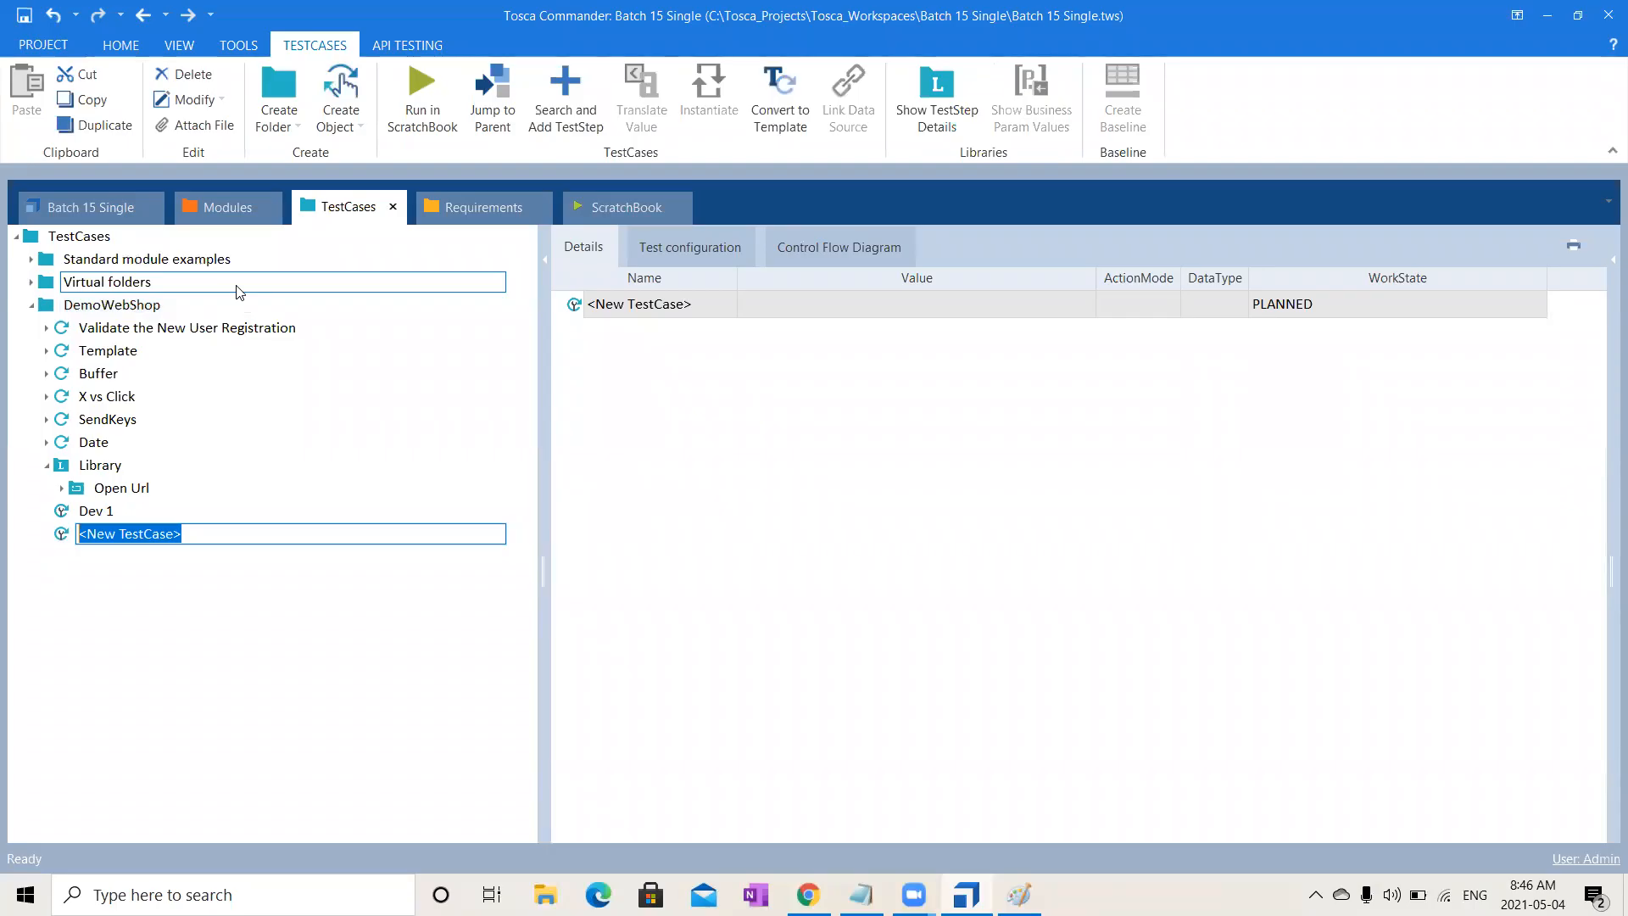
pyautogui.write('SIT')
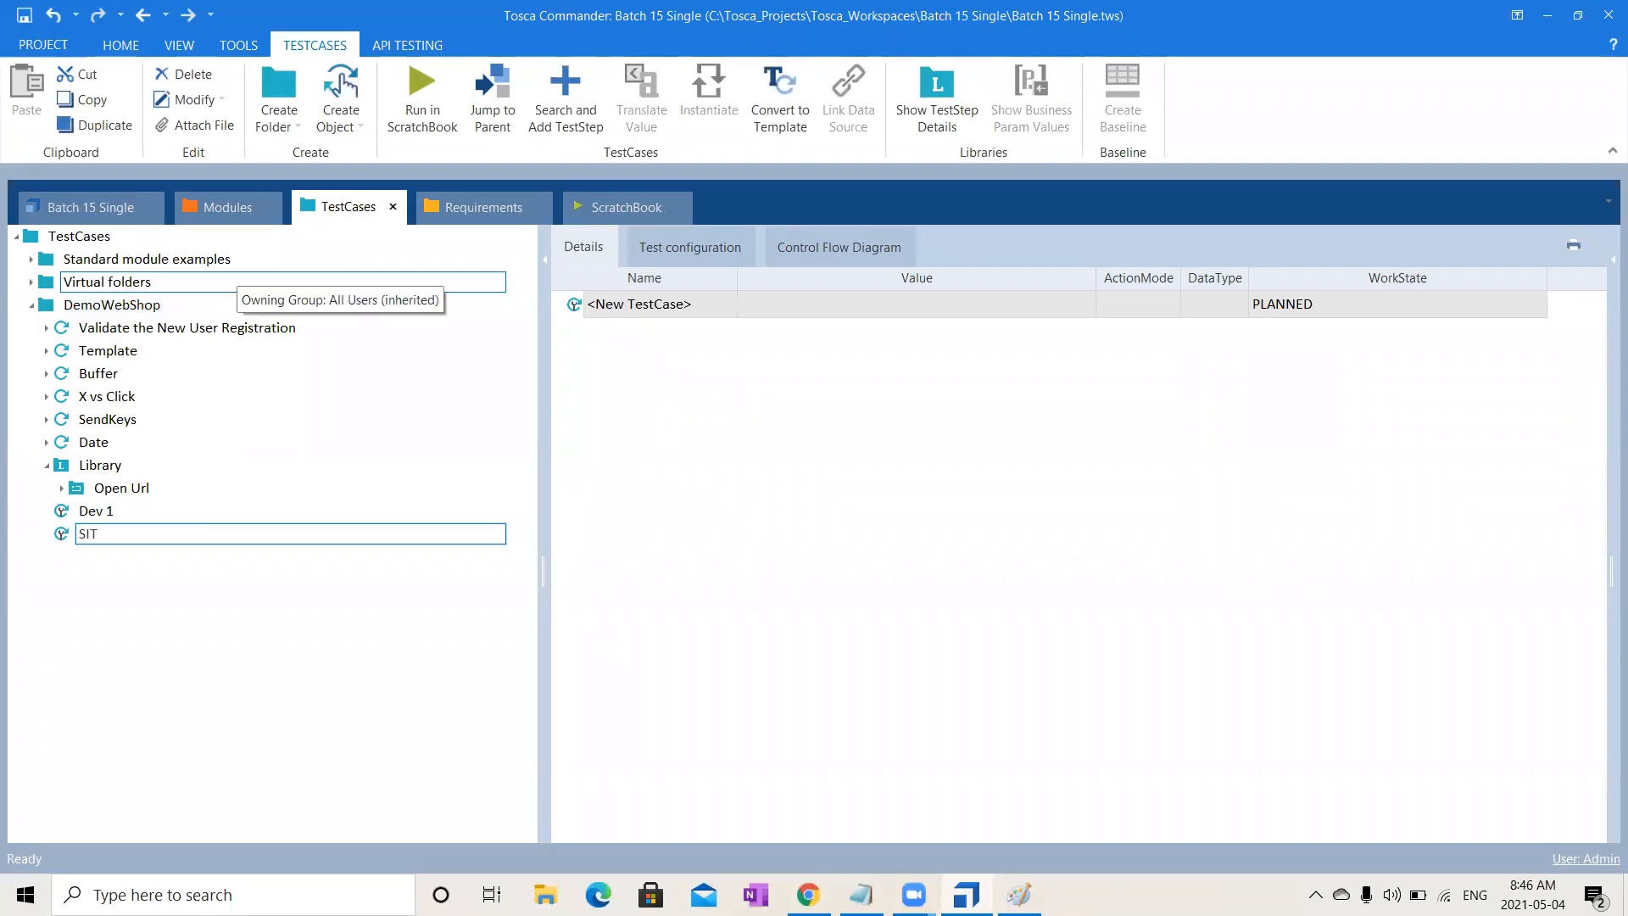
pyautogui.press('Return')
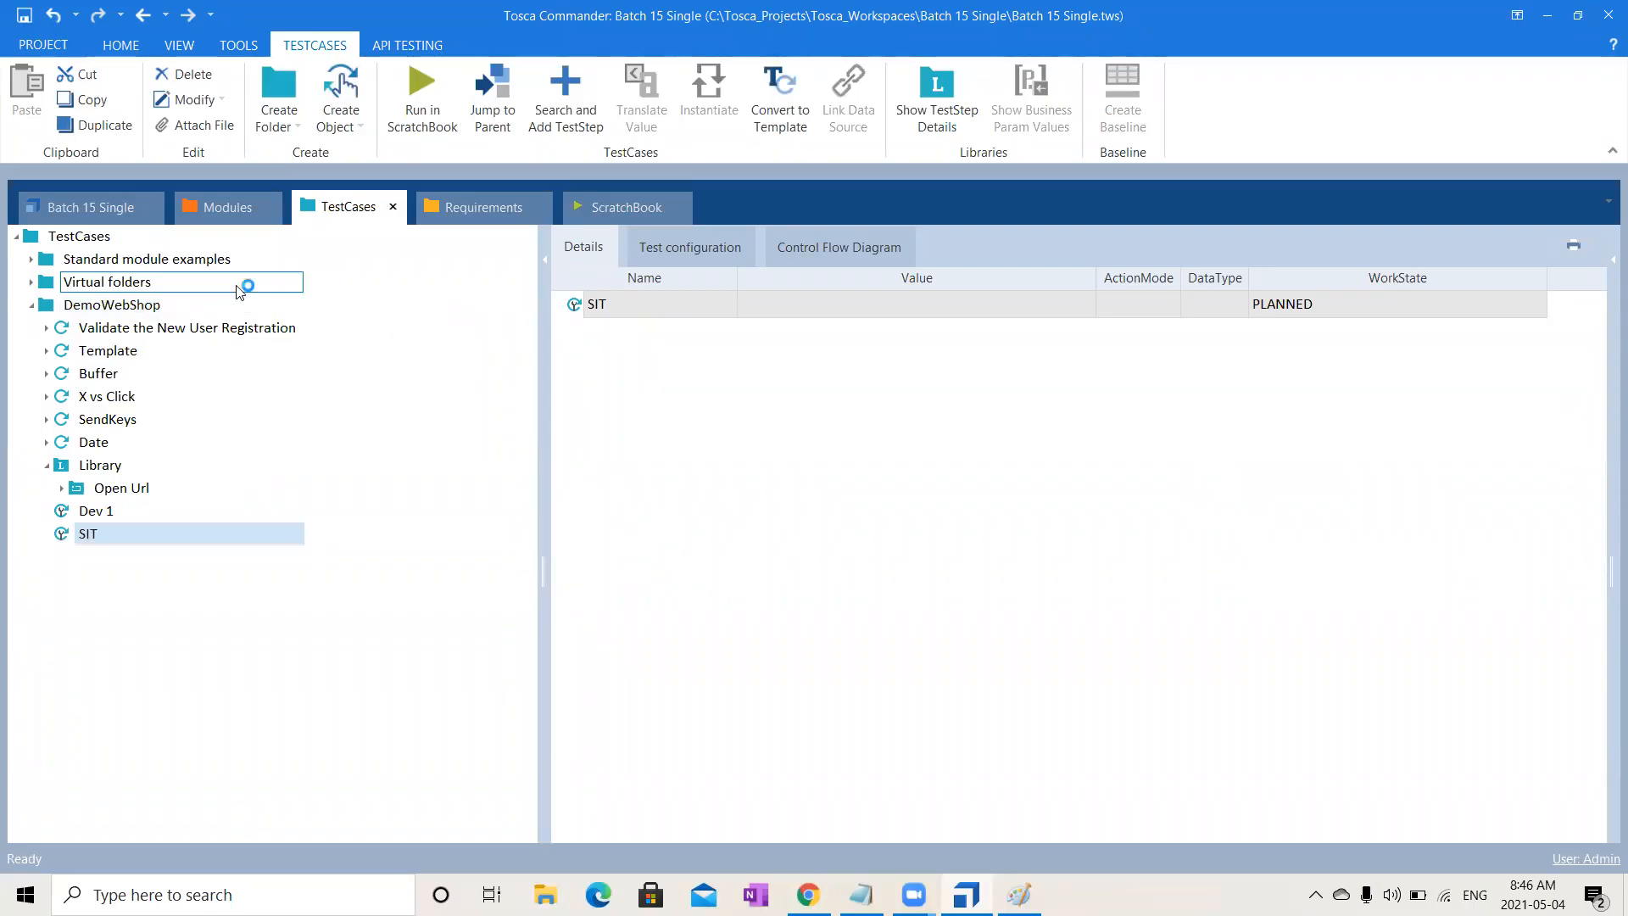
pyautogui.click(153, 303)
pyautogui.rightClick(155, 302)
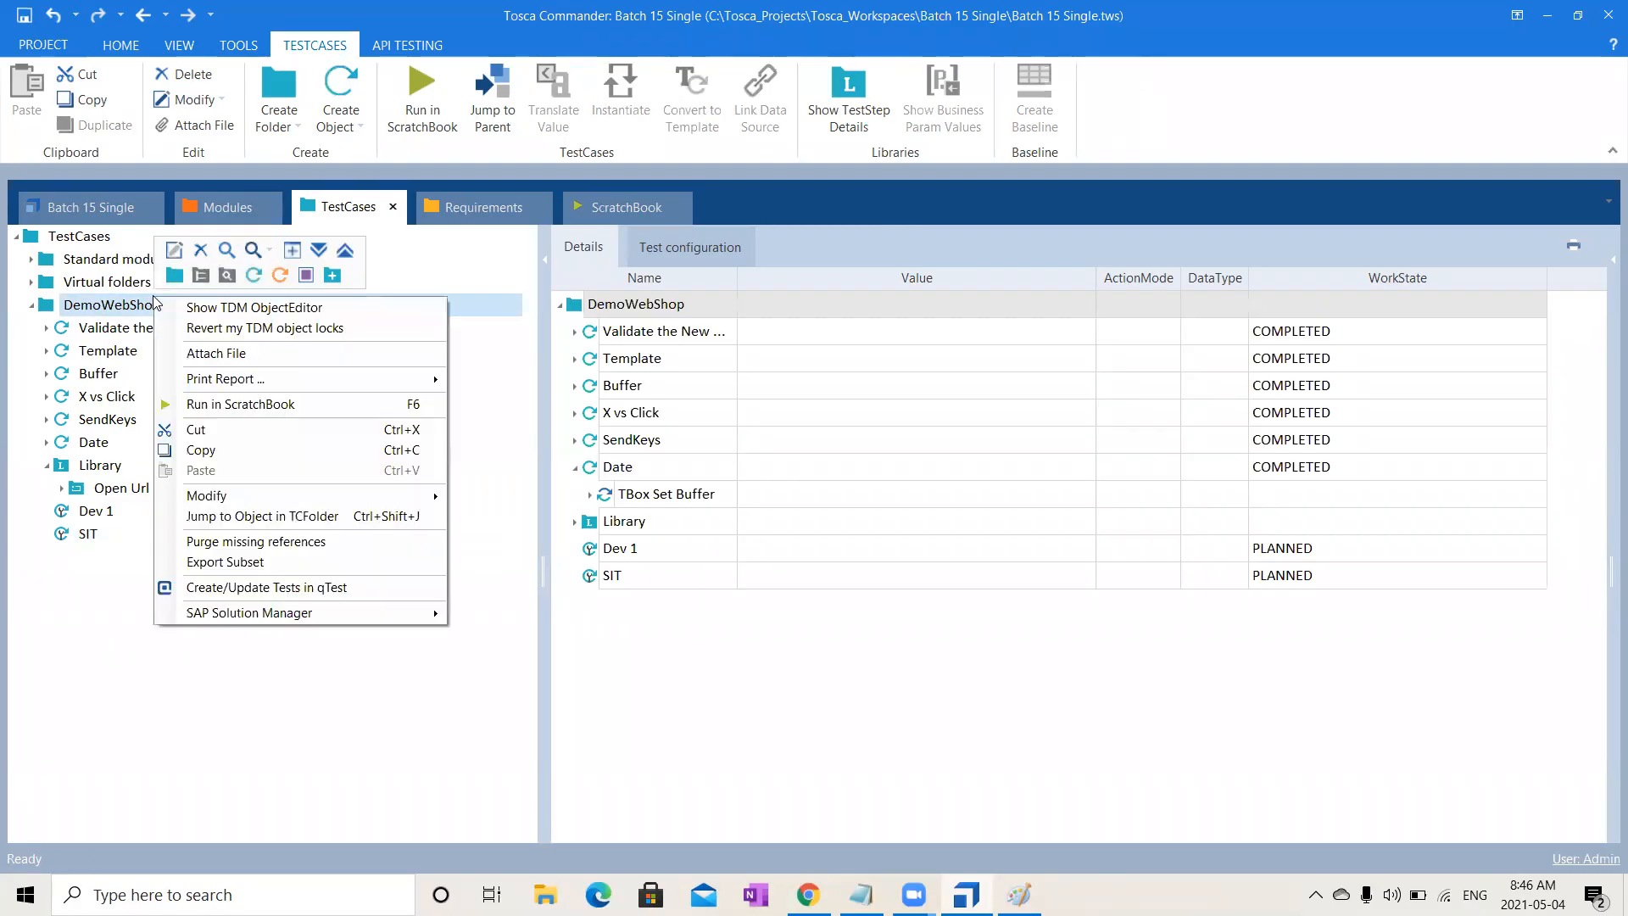
pyautogui.click(244, 278)
pyautogui.write('UAT')
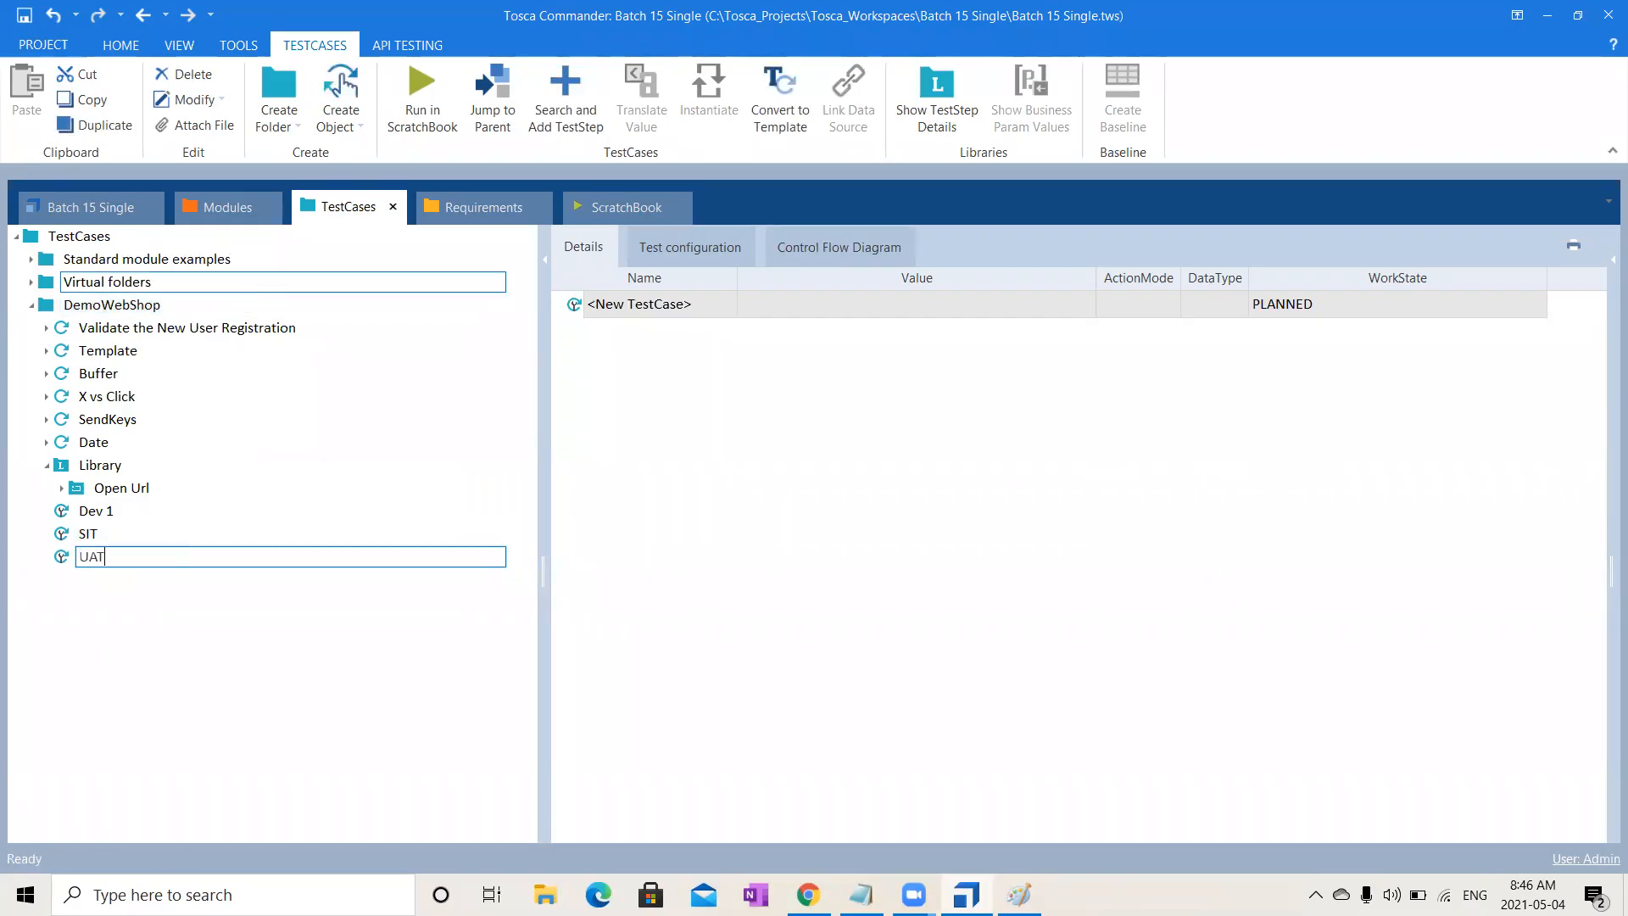
pyautogui.press('Return')
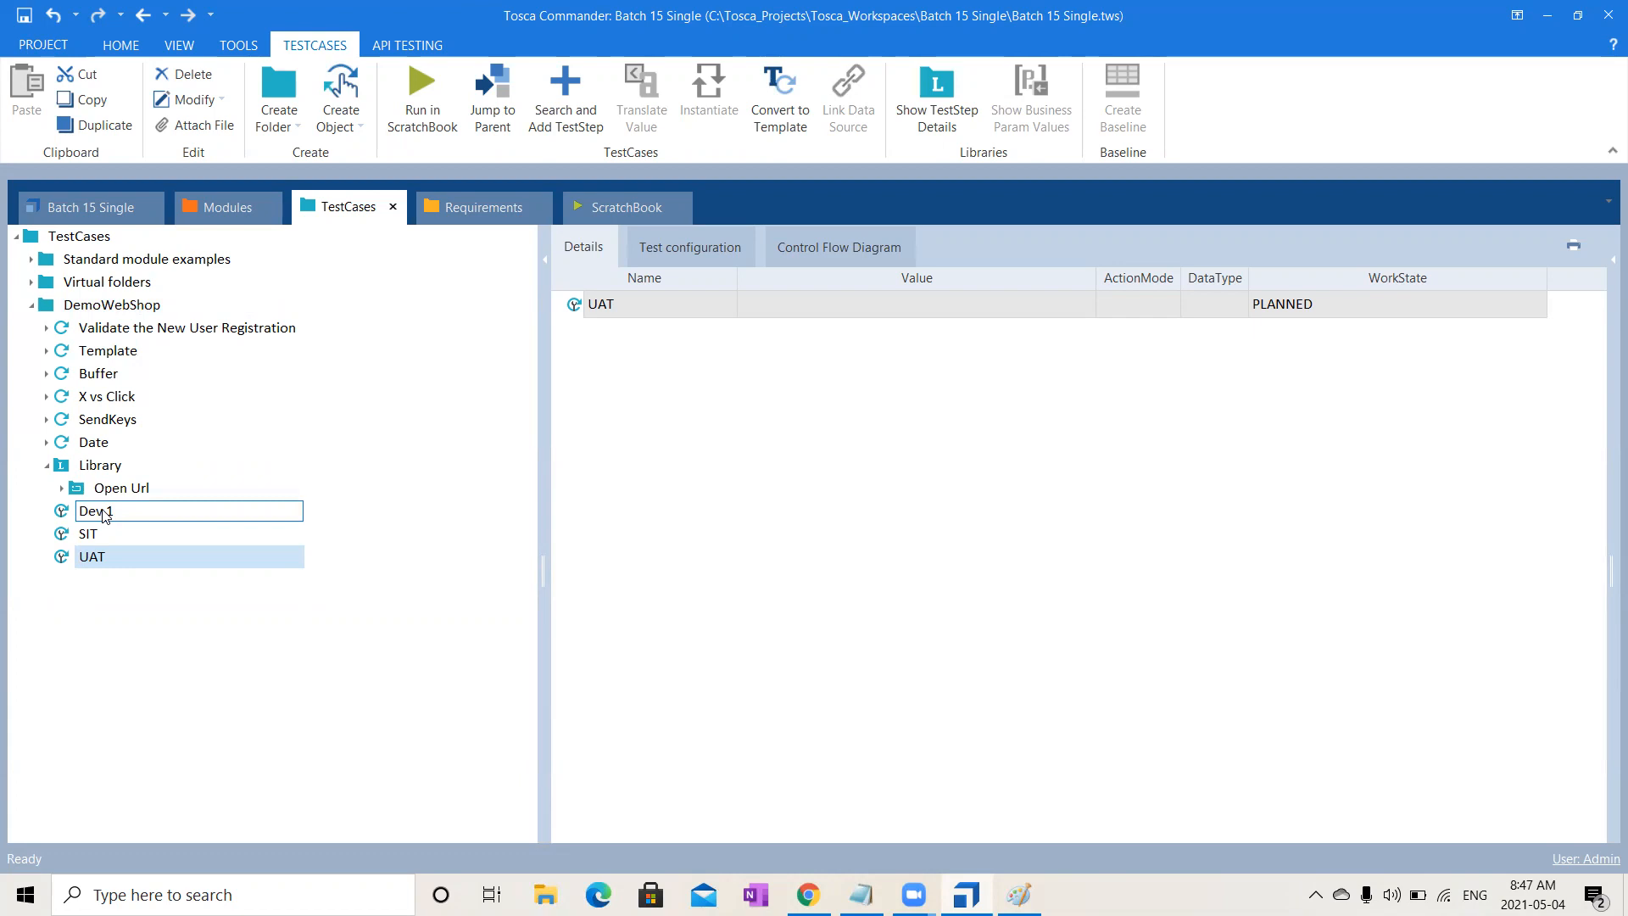
# - Drag the Library's Open Url block onto Dev 1, SIT and UAT to add Open Url_Reference steps
pyautogui.click(131, 498)
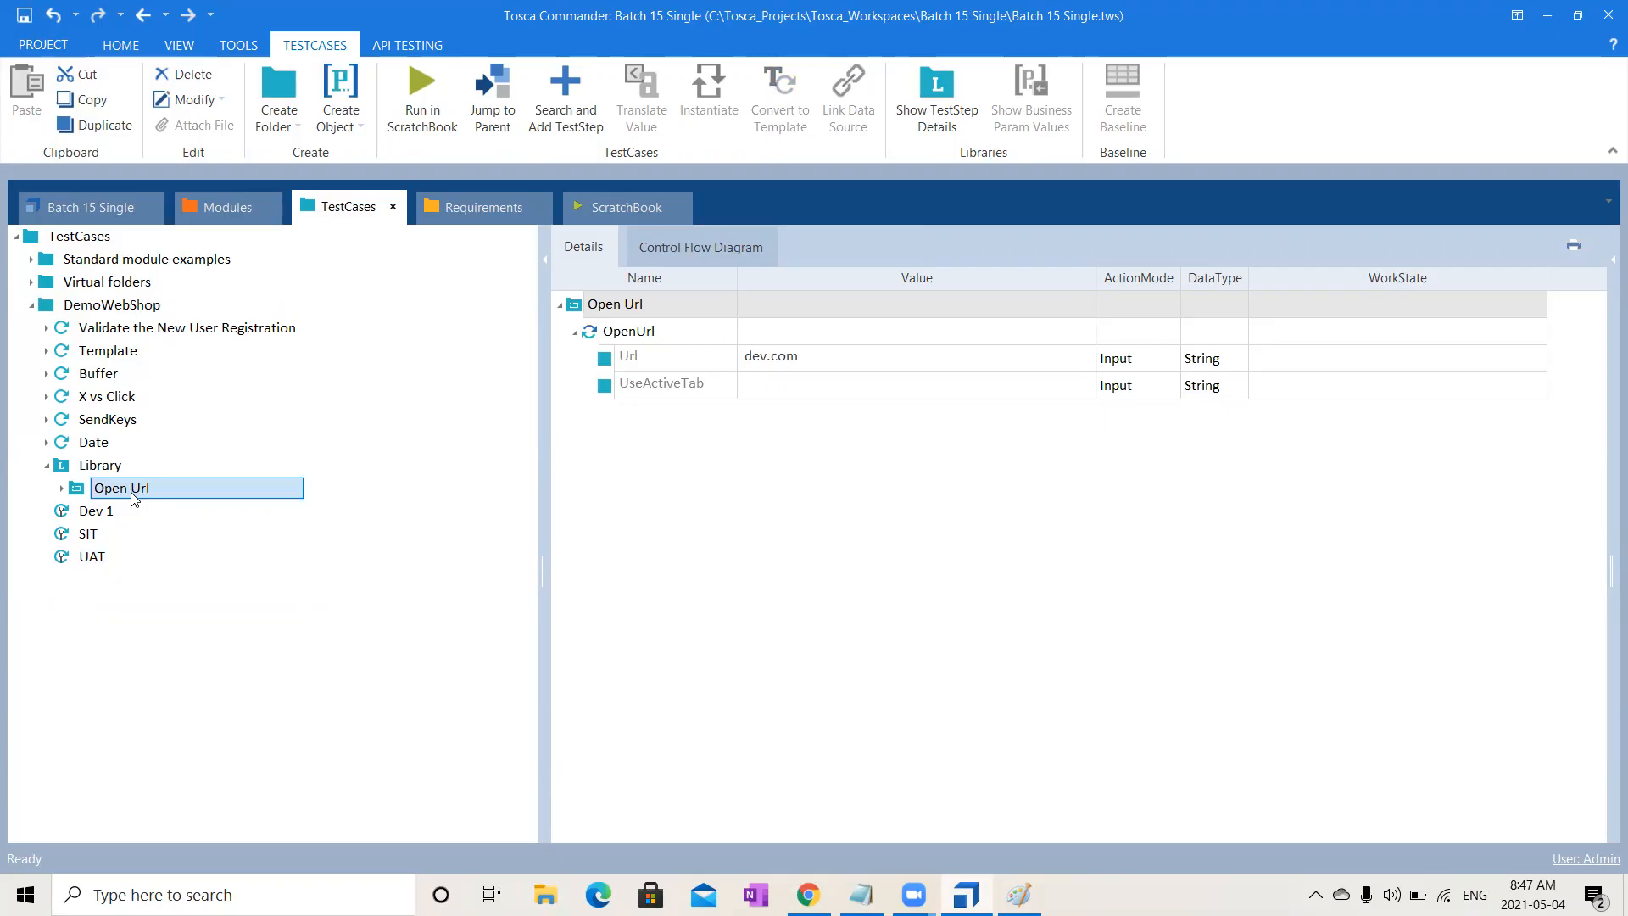
pyautogui.moveTo(134, 498); pyautogui.dragTo(82, 512)
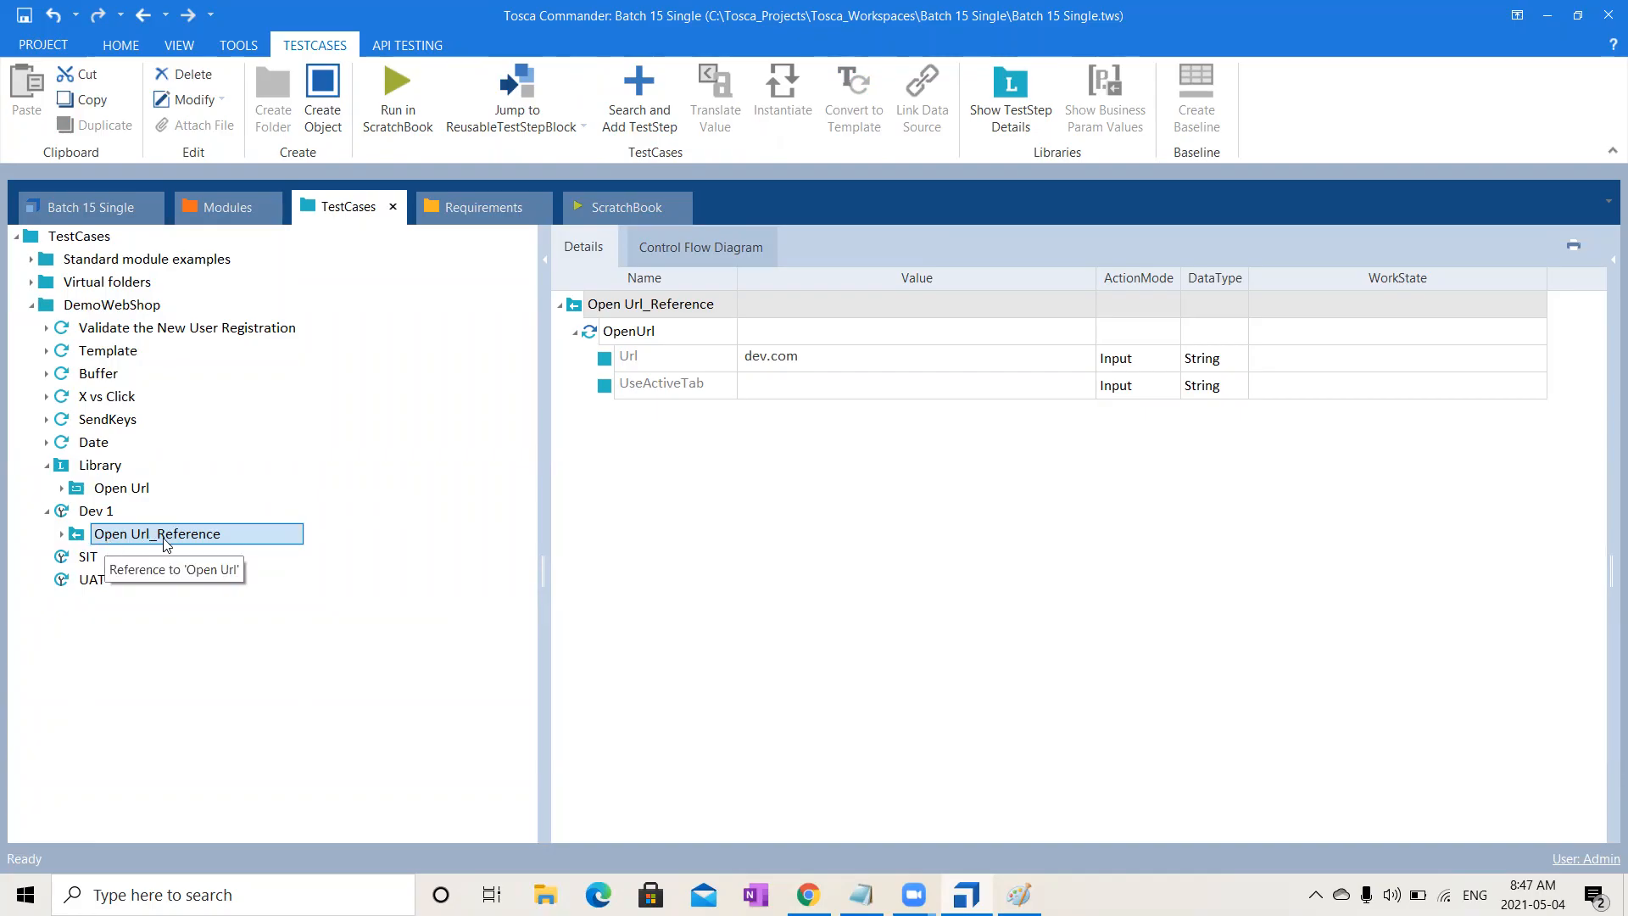
pyautogui.moveTo(126, 487); pyautogui.dragTo(75, 560)
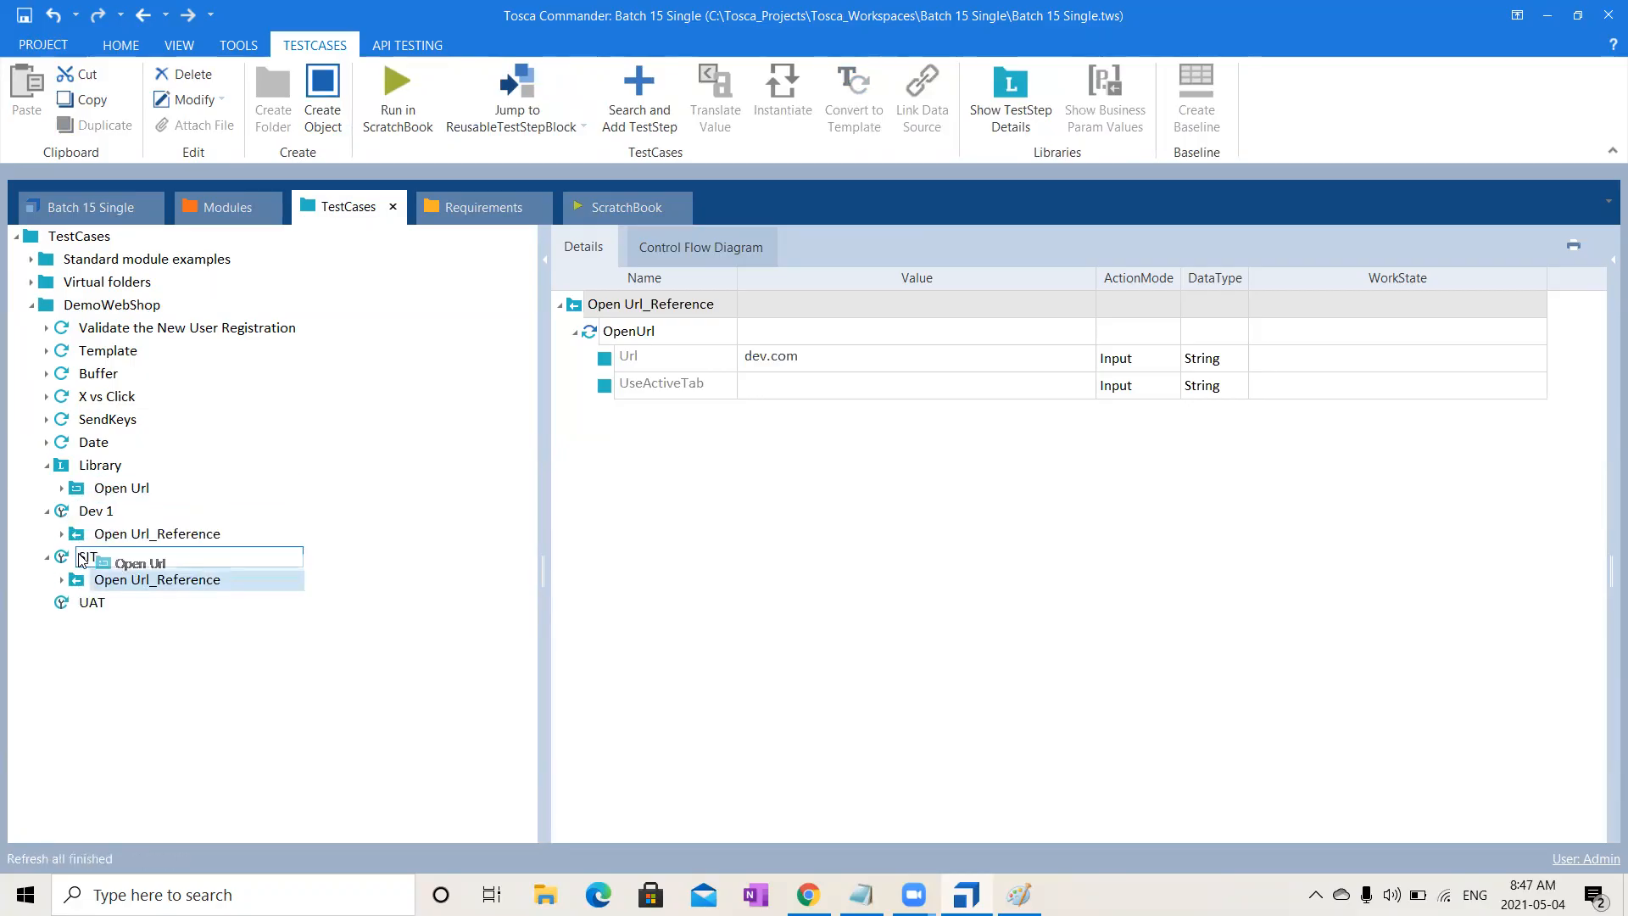
pyautogui.moveTo(106, 485); pyautogui.dragTo(95, 603)
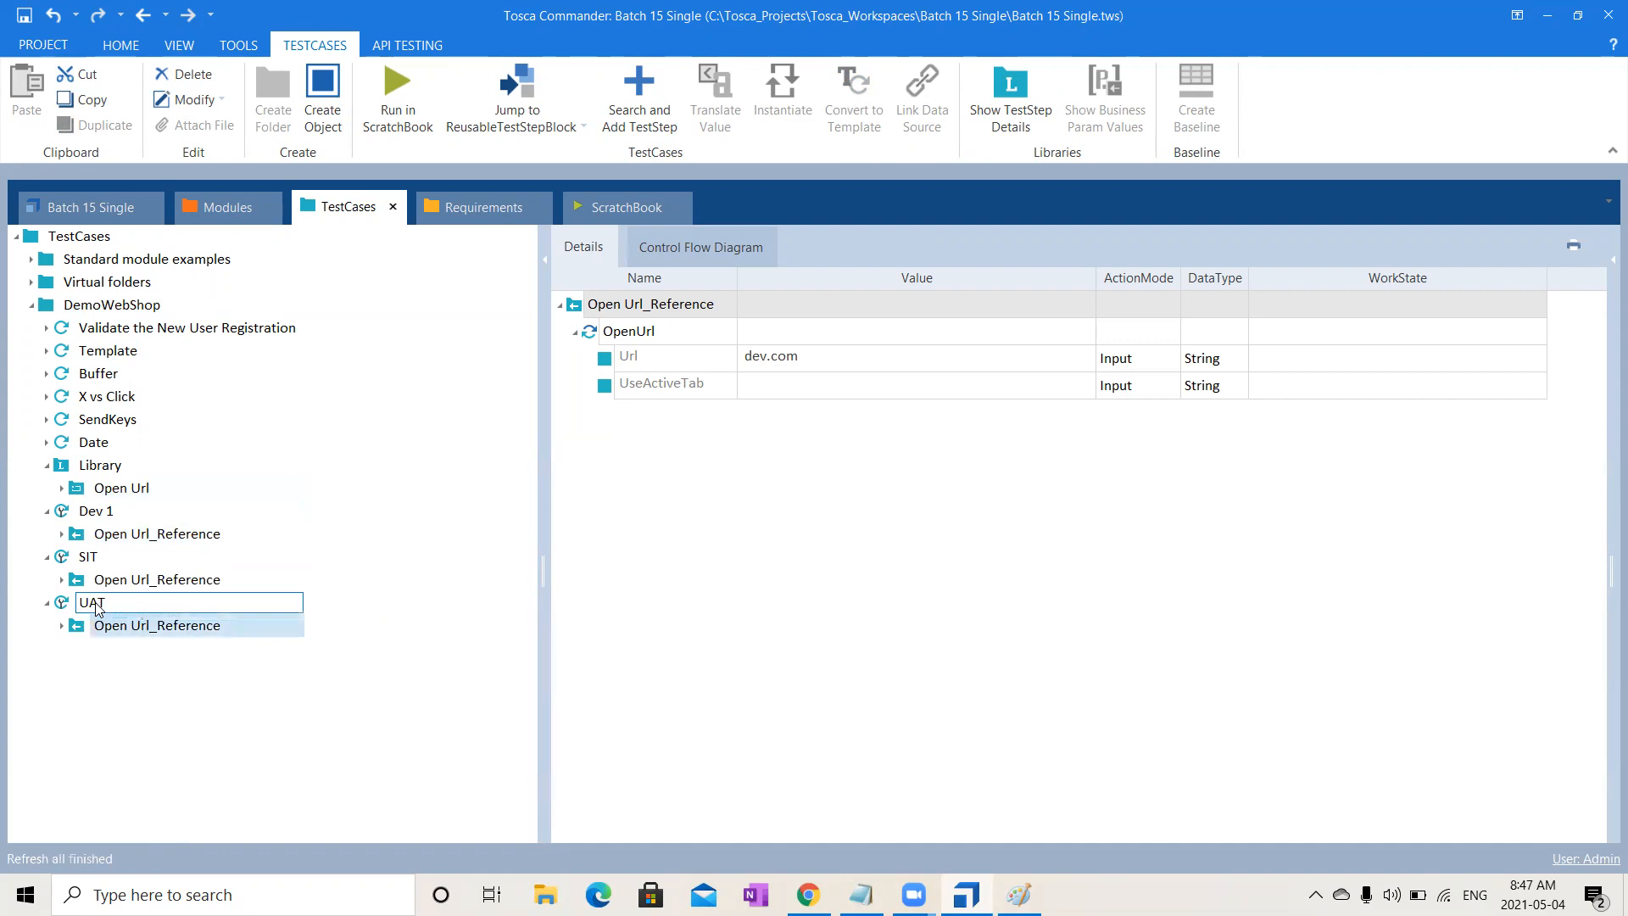
pyautogui.click(117, 514)
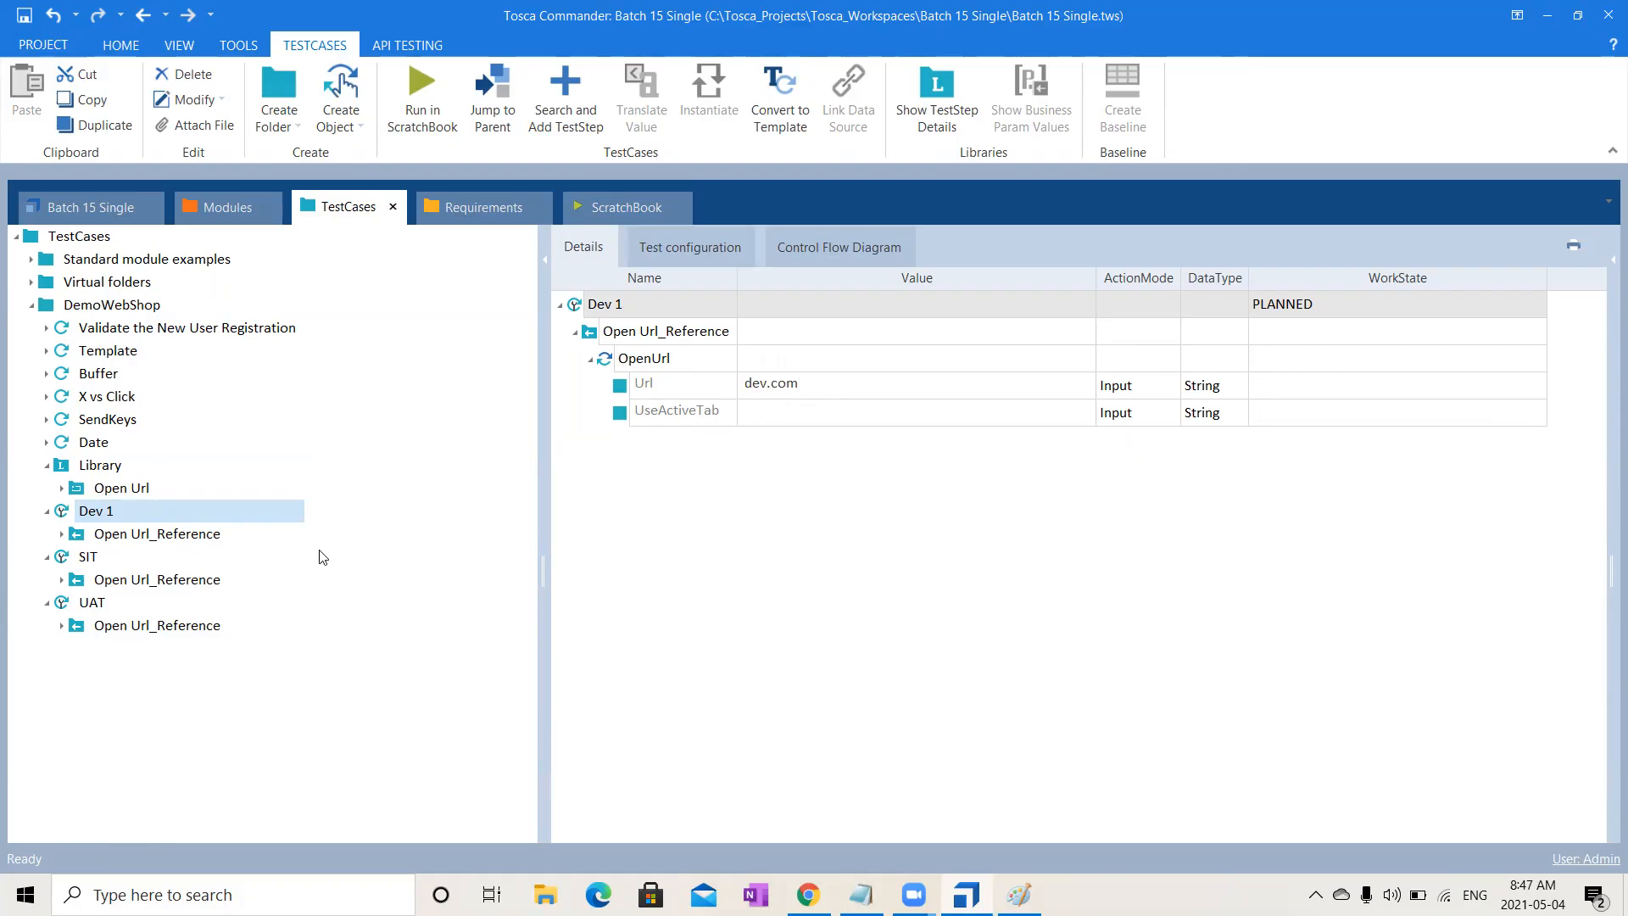
# - Change the SIT test case's Url value to sit.com
pyautogui.click(109, 563)
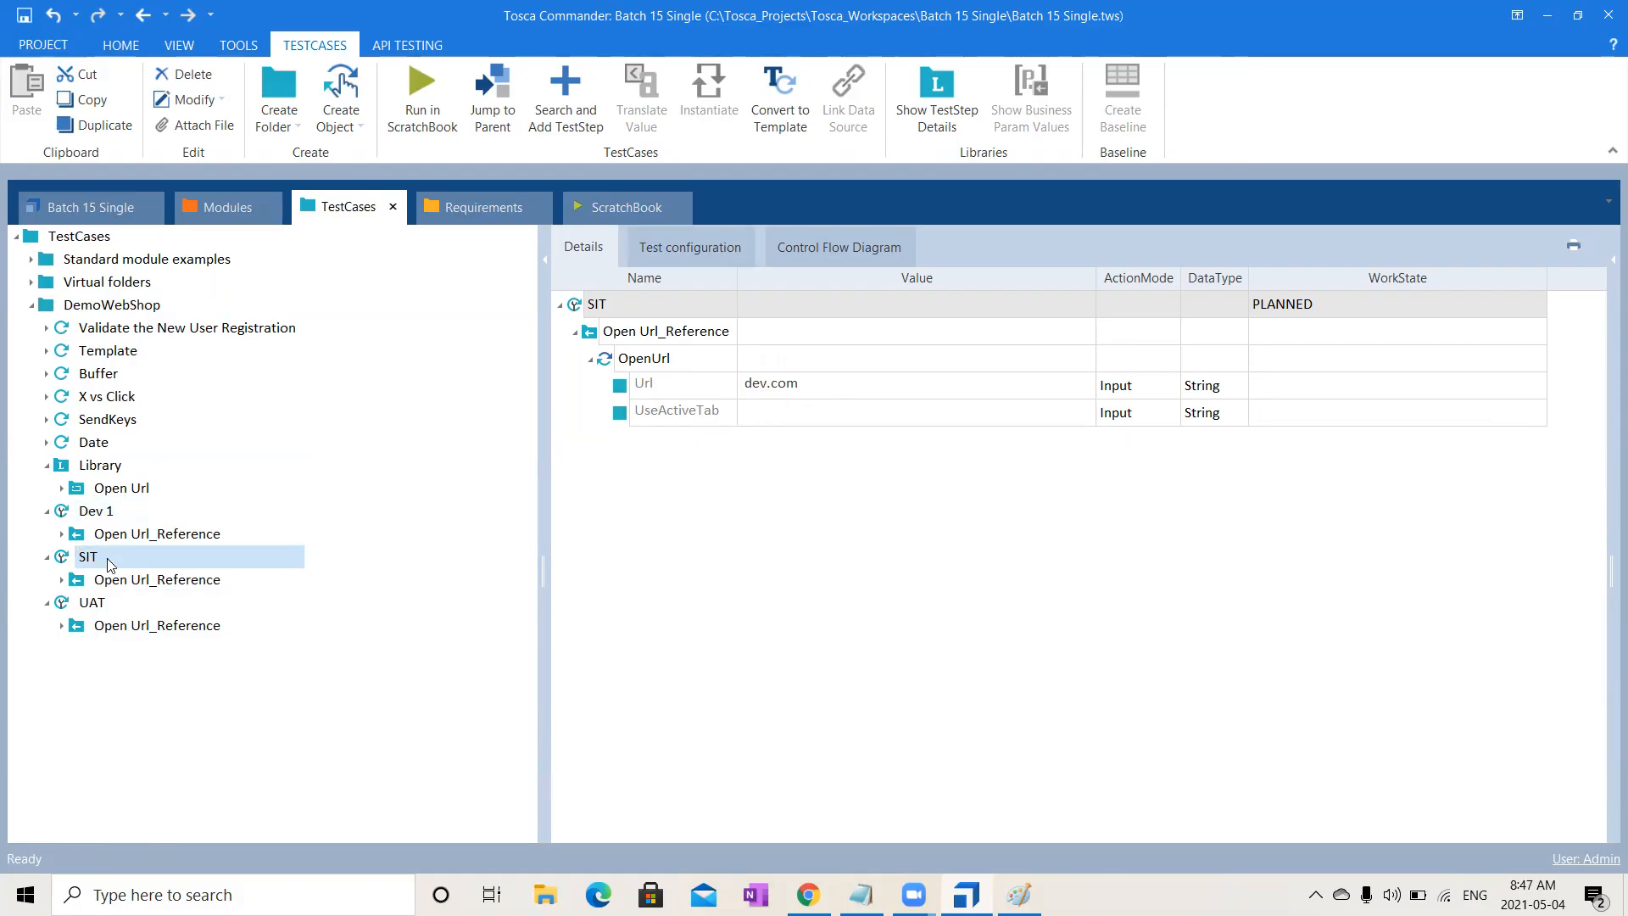
pyautogui.click(838, 382)
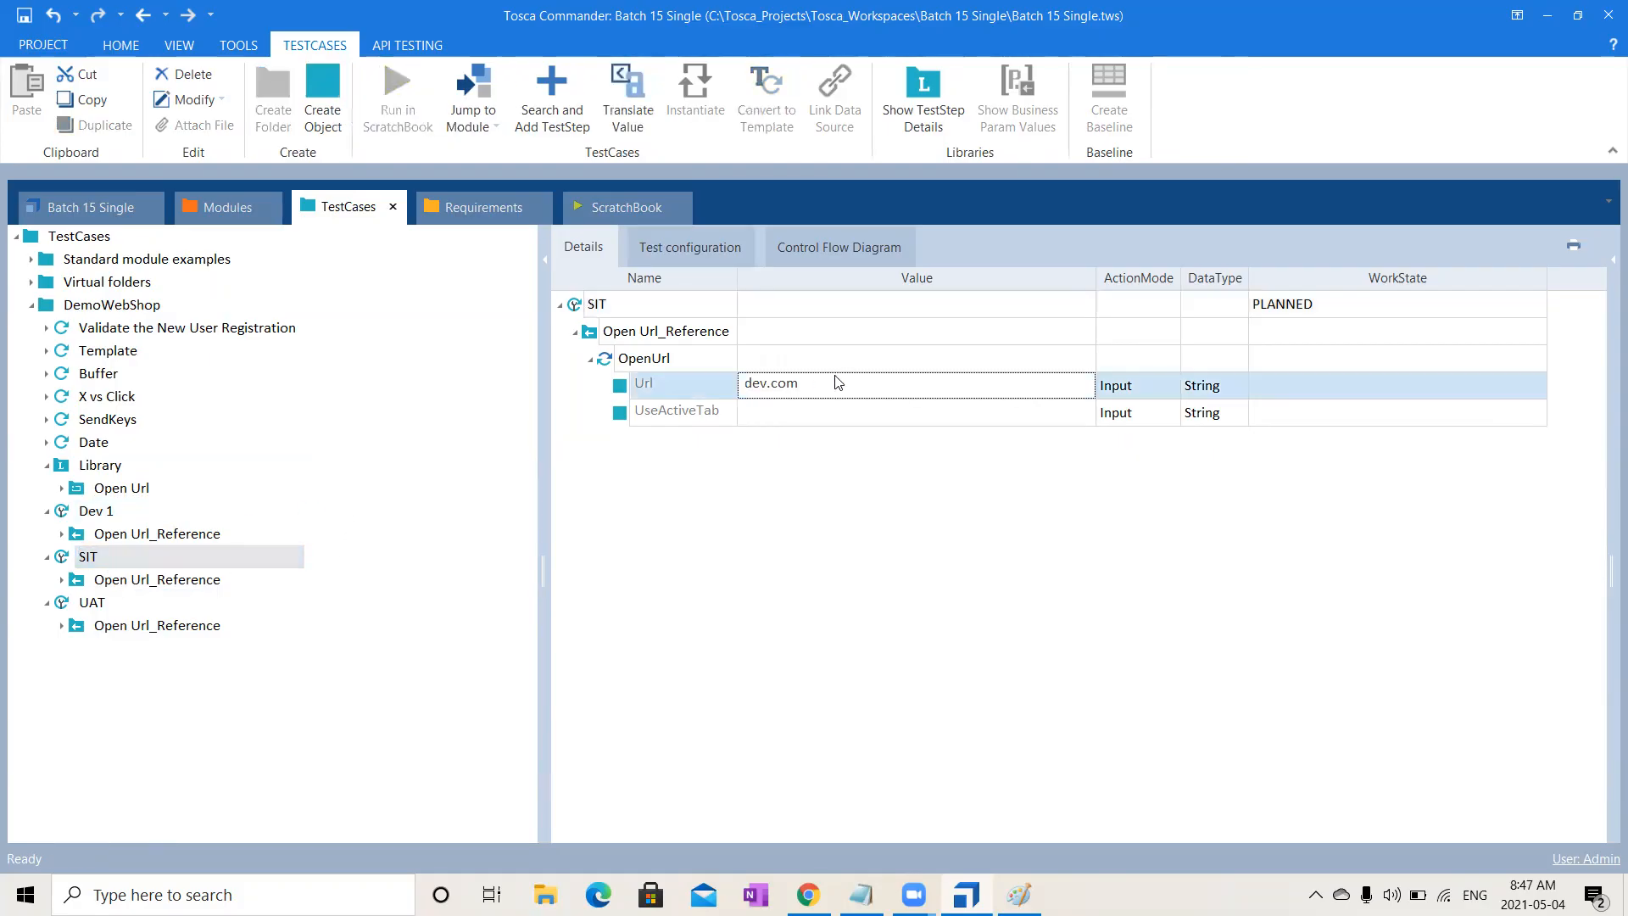
pyautogui.doubleClick(756, 390)
pyautogui.write('sit')
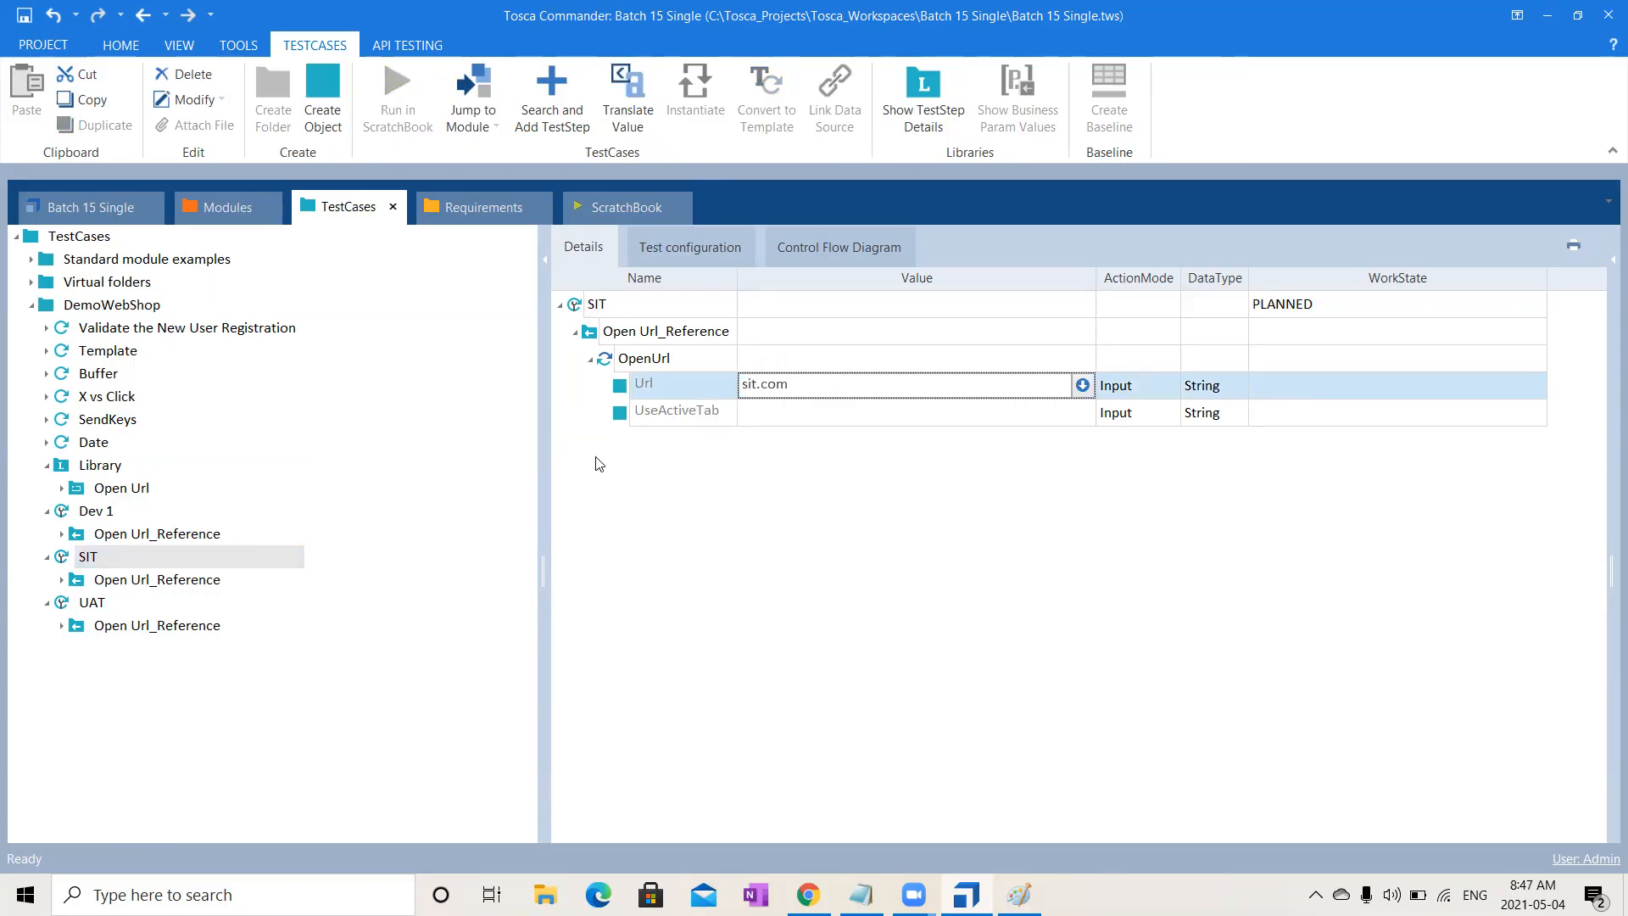
pyautogui.click(932, 579)
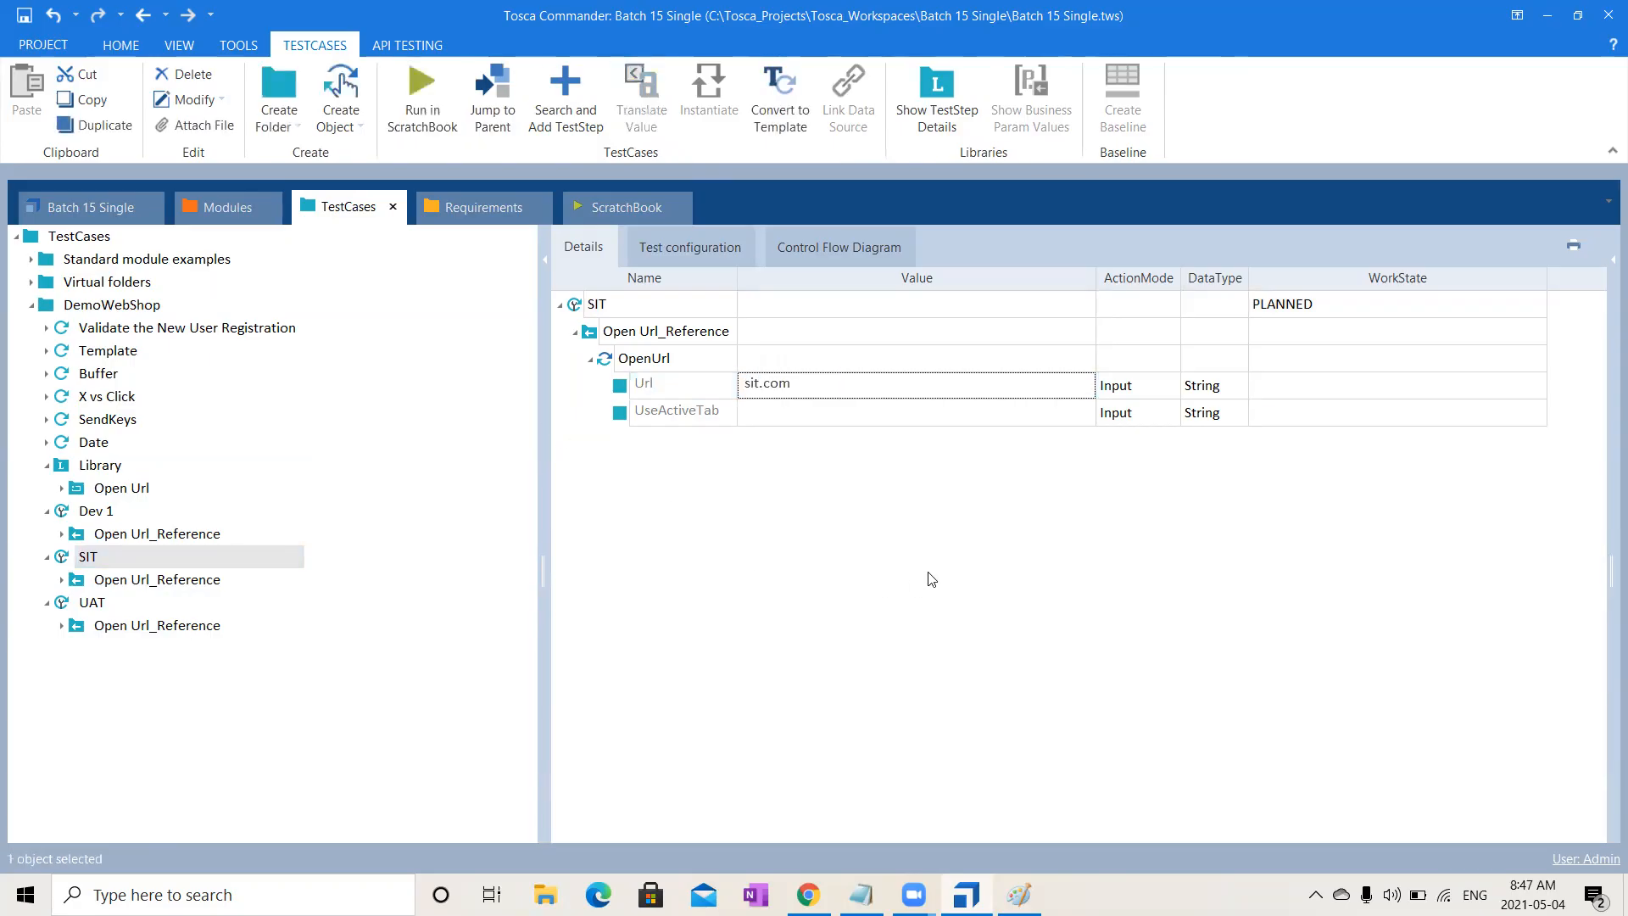
# - Change the UAT test case's Url value to uat.com
pyautogui.click(117, 601)
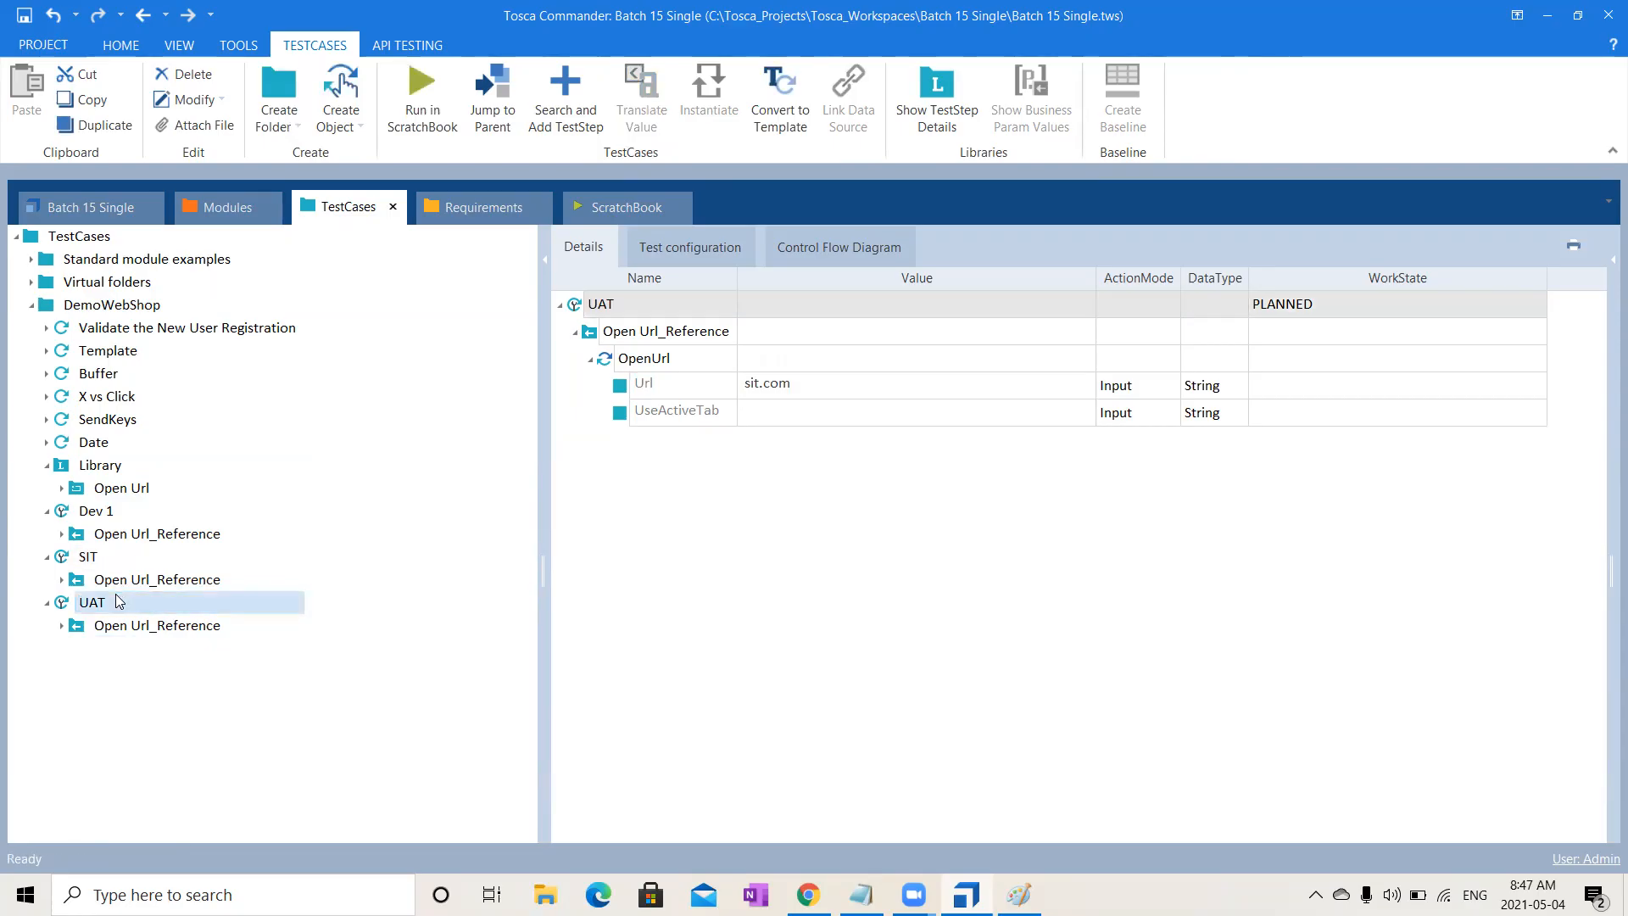
pyautogui.click(800, 392)
pyautogui.press('BackSpace')
pyautogui.press('BackSpace')
pyautogui.hotkey('shift', 'Left')
pyautogui.write('uay')
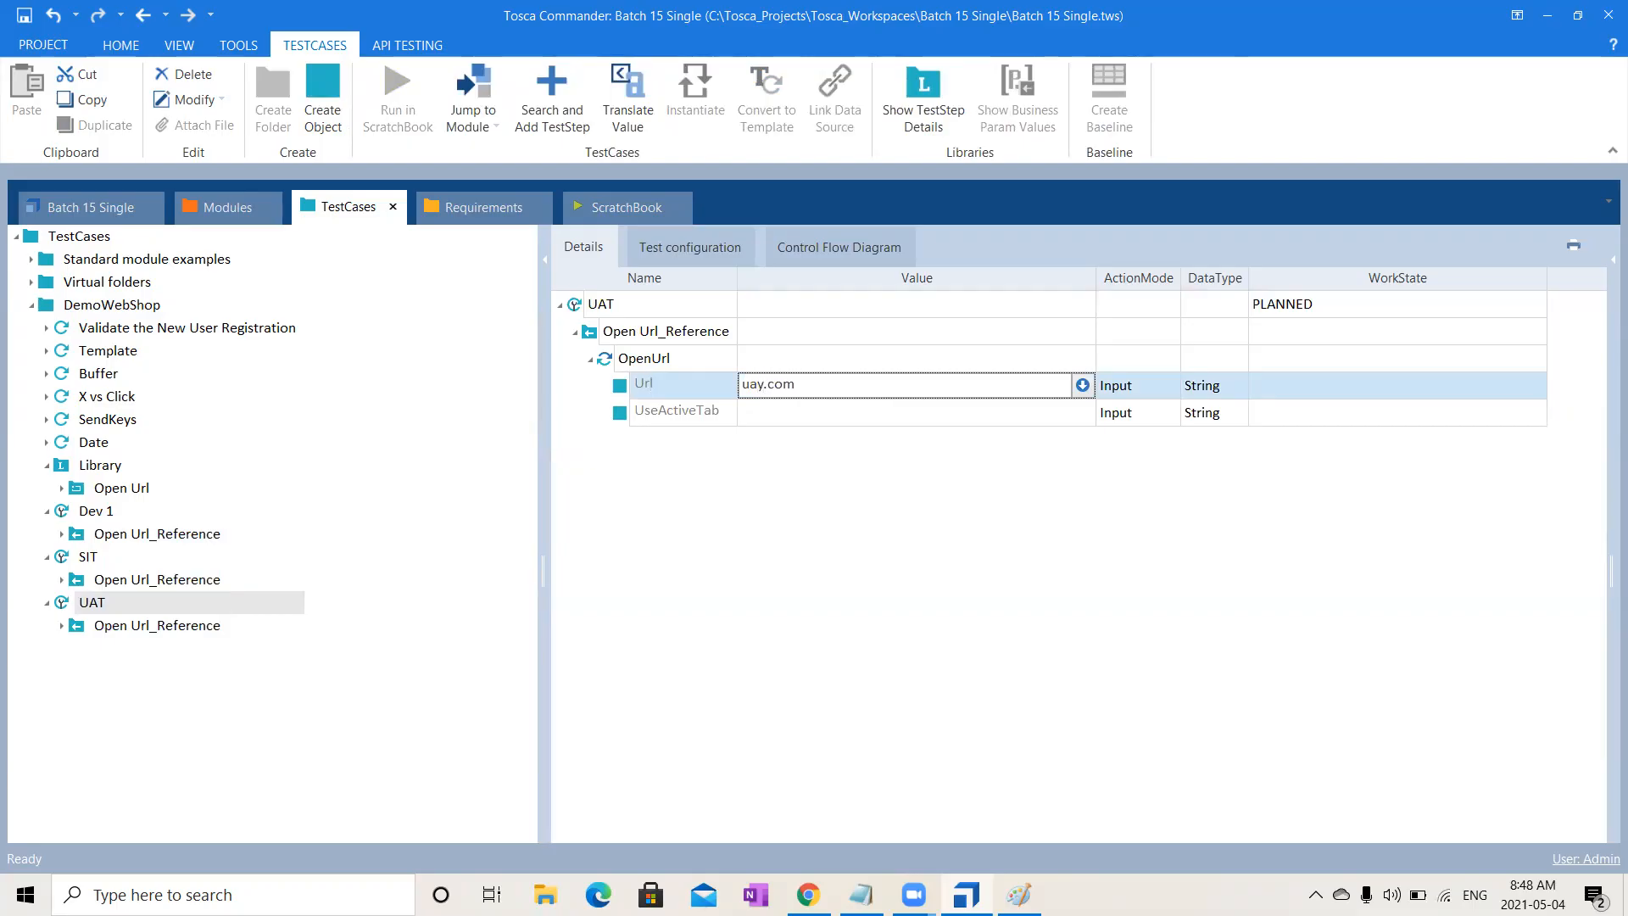
pyautogui.click(827, 673)
pyautogui.click(190, 628)
# - Compare the Url values in Dev 1, SIT and UAT, then inspect the Library's Open Url block showing uat.com
pyautogui.click(771, 836)
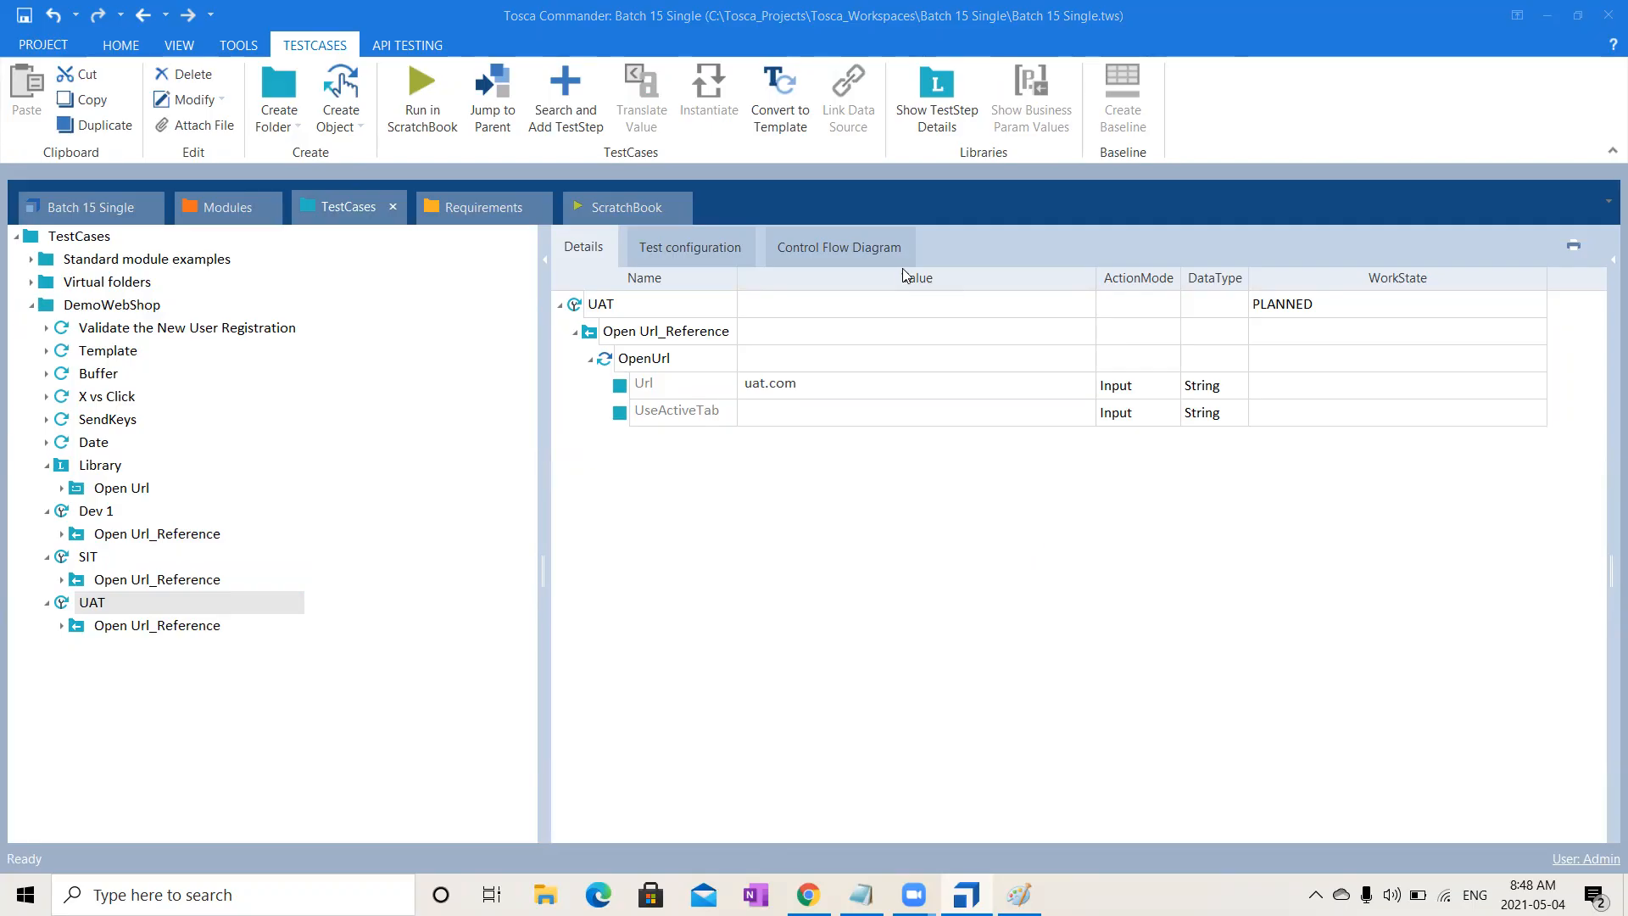
pyautogui.click(165, 632)
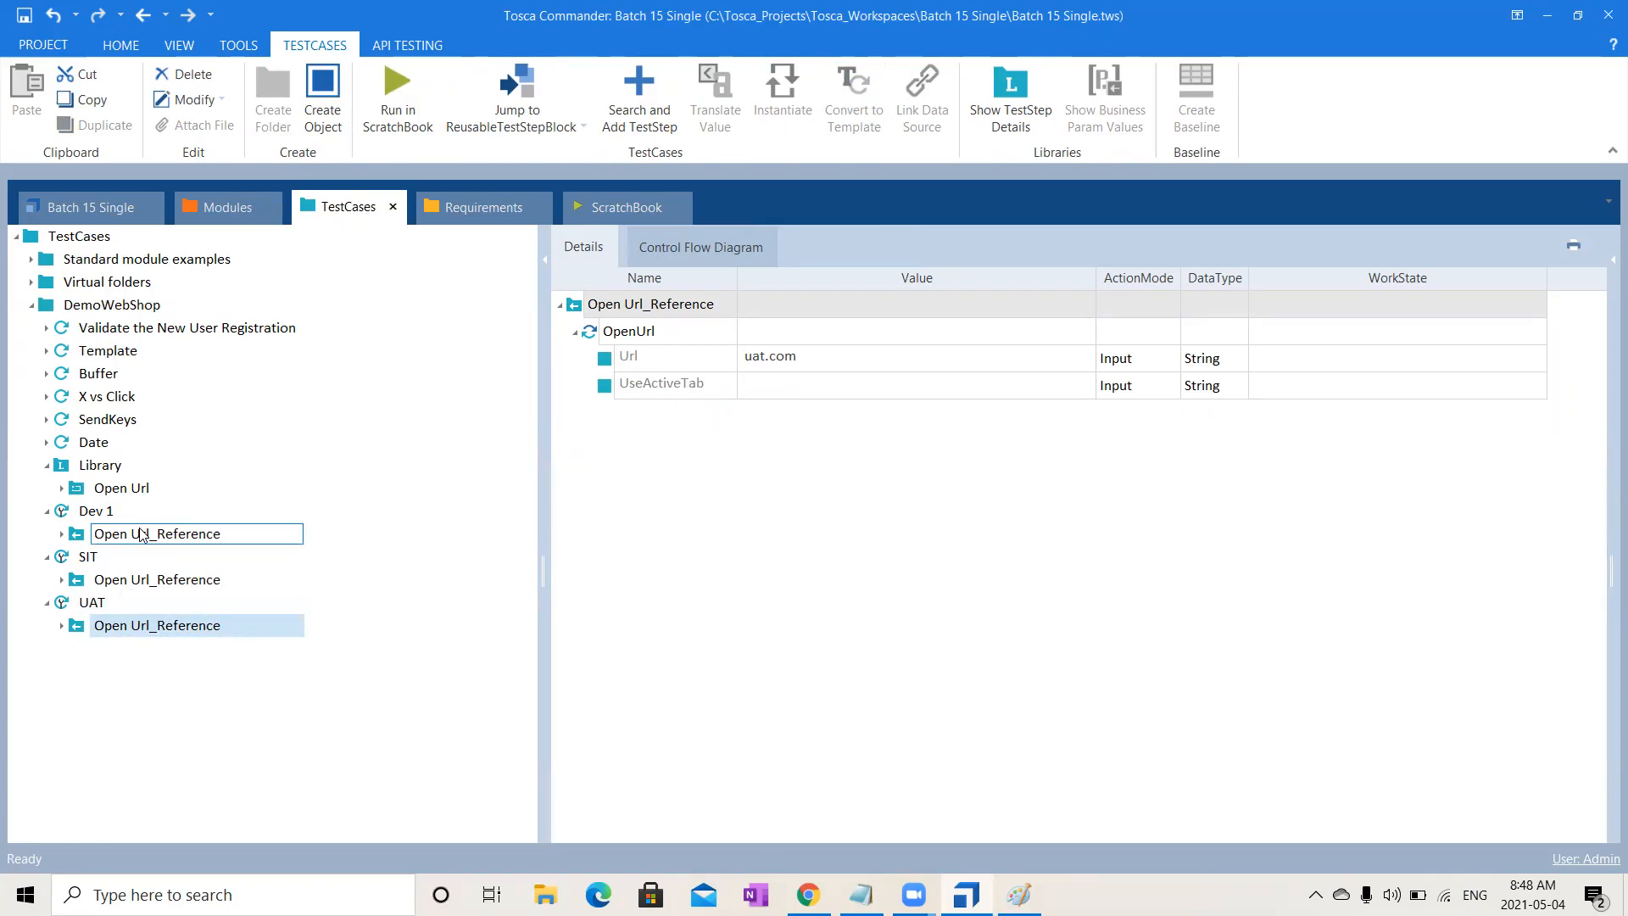
pyautogui.click(140, 534)
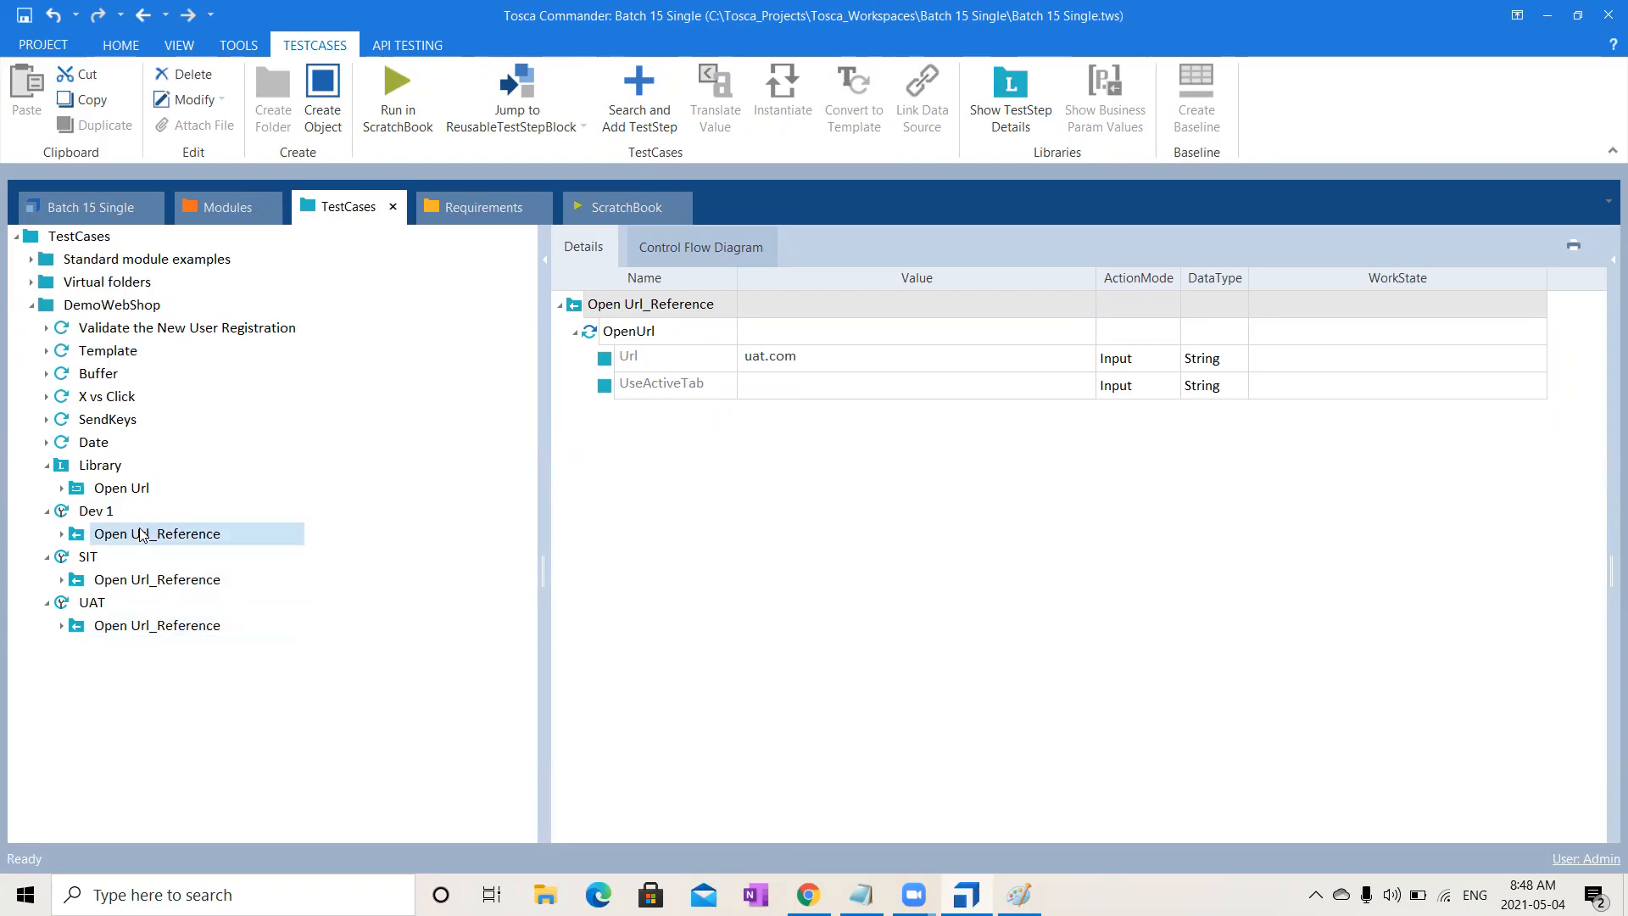
pyautogui.click(85, 510)
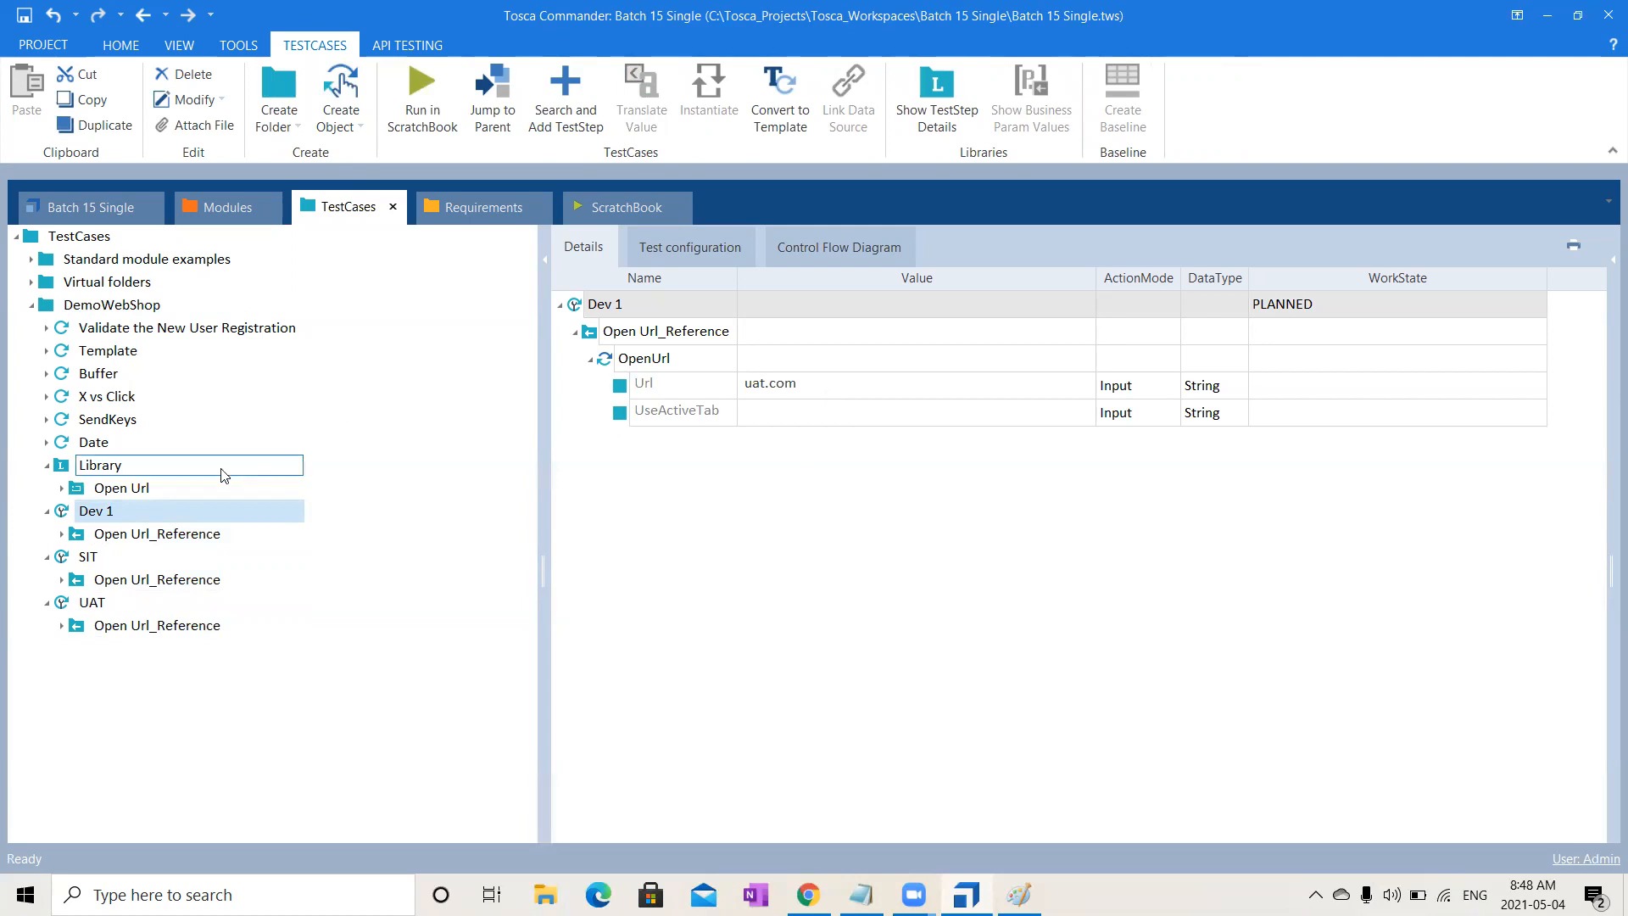
pyautogui.click(131, 560)
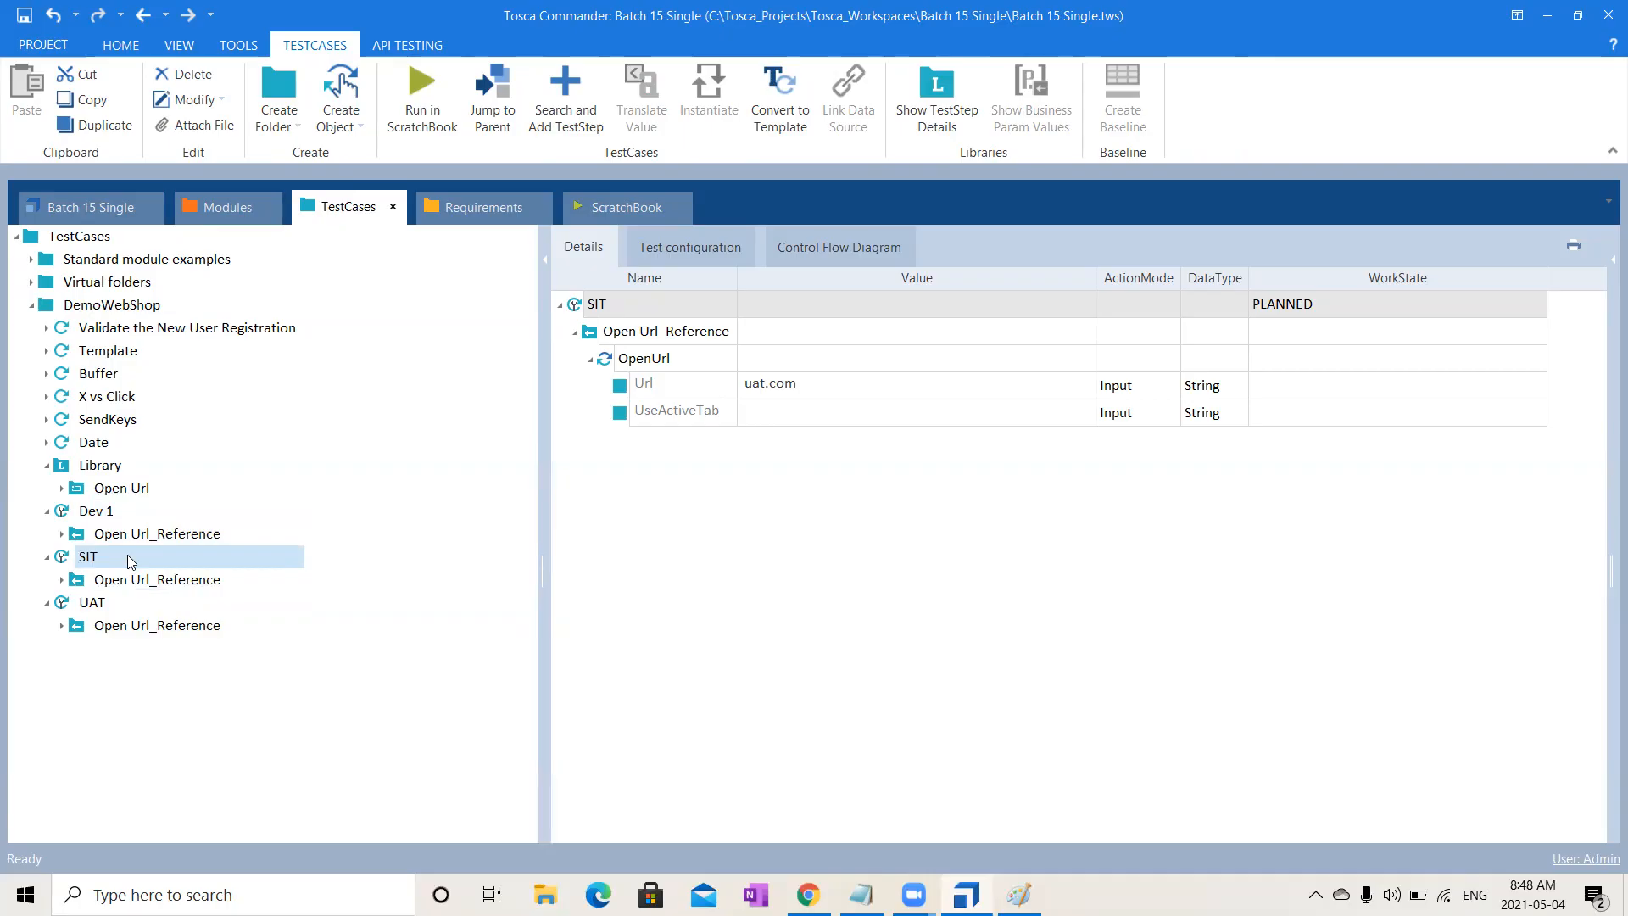
pyautogui.click(124, 607)
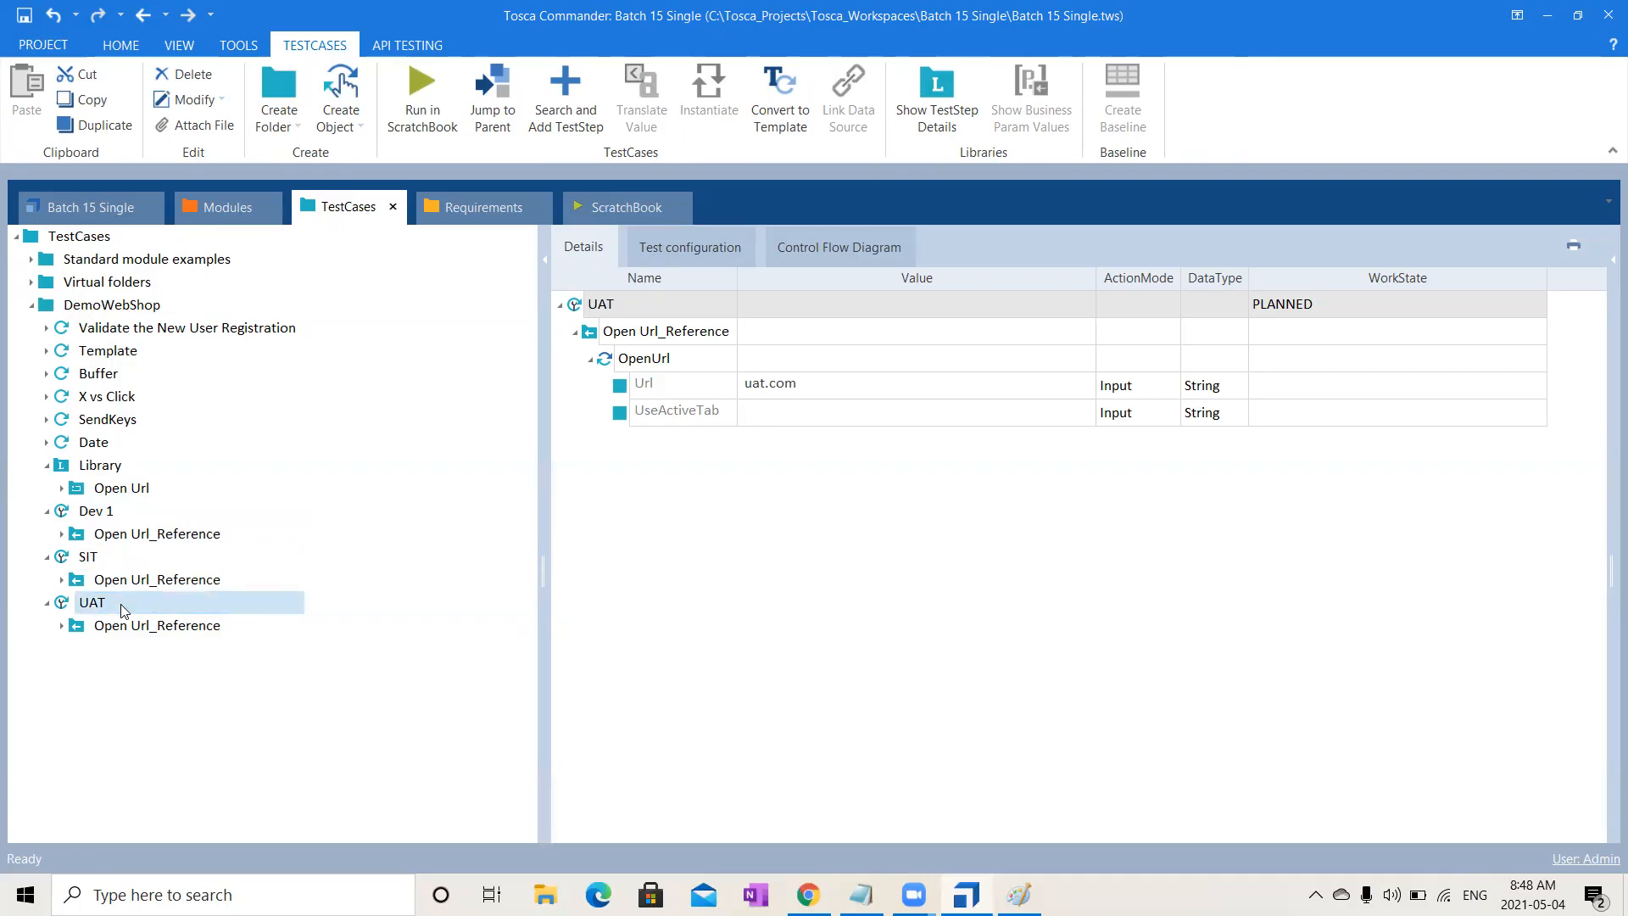
pyautogui.click(123, 485)
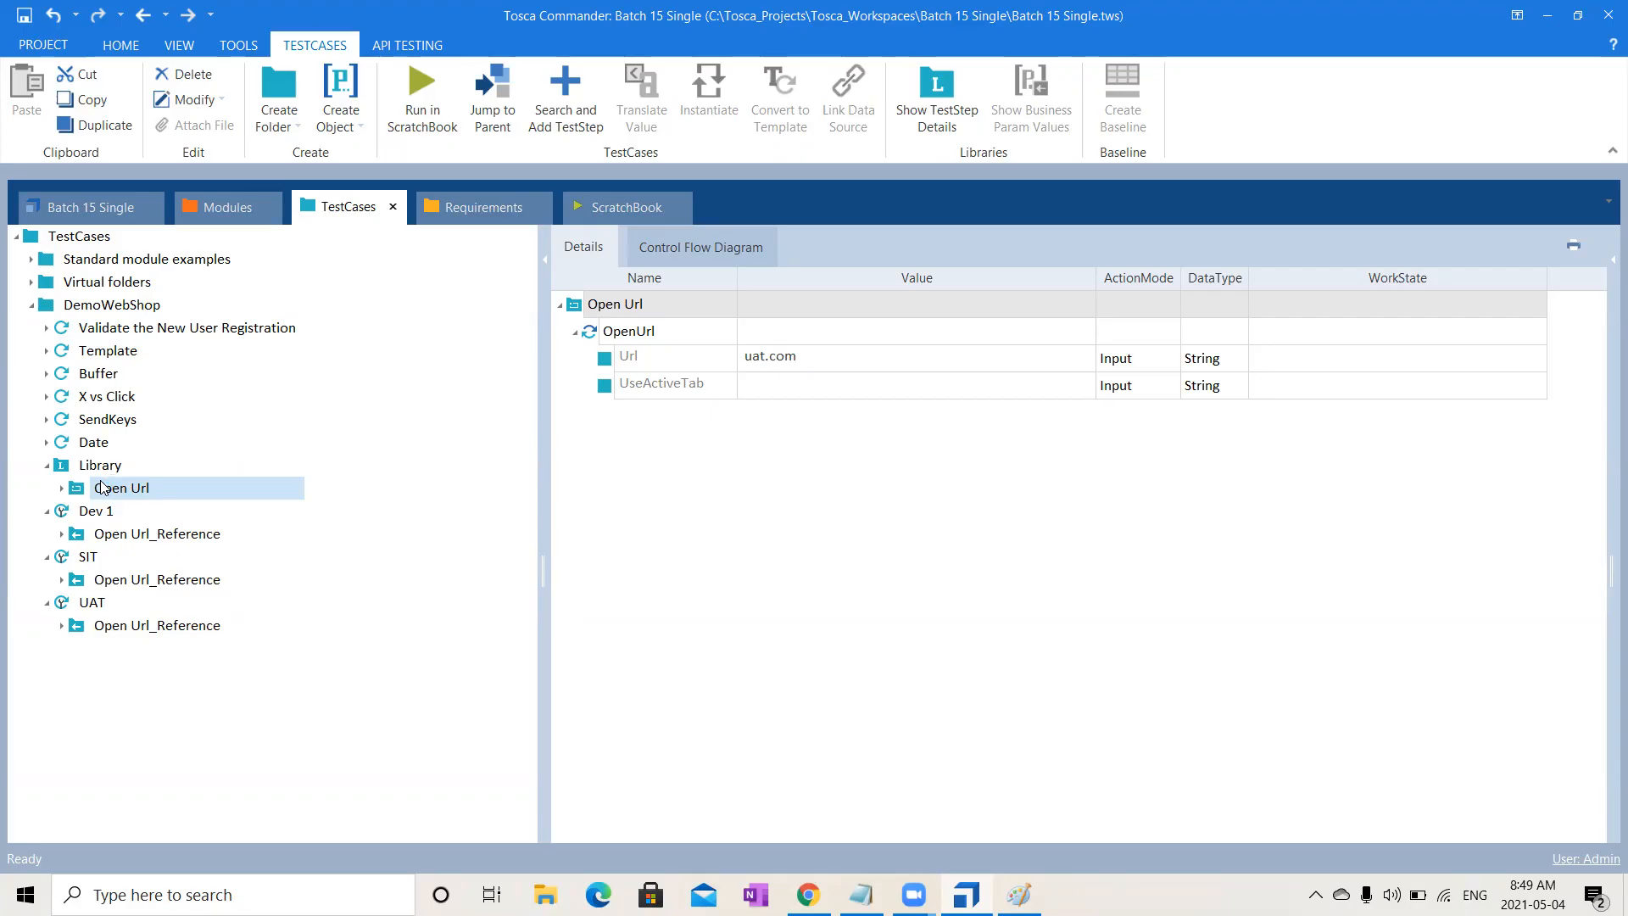
# - Change the Library Open Url Url value to dev.com and confirm Dev 1's reference shows it
pyautogui.click(118, 494)
pyautogui.click(802, 366)
pyautogui.click(801, 365)
pyautogui.moveTo(767, 361); pyautogui.dragTo(688, 365)
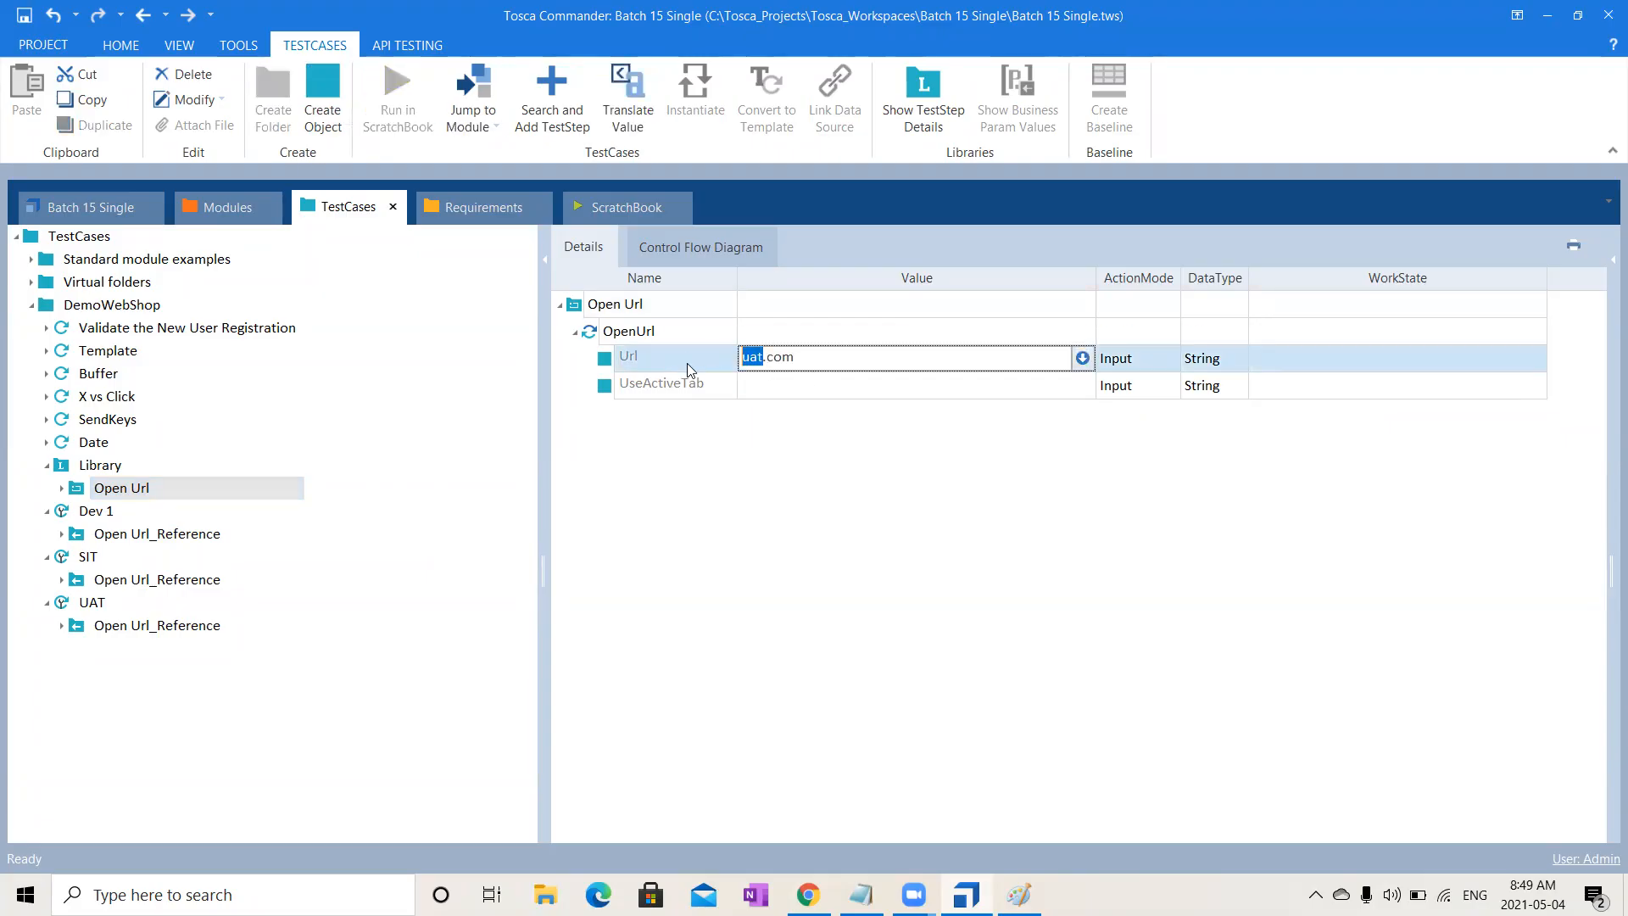
pyautogui.write('dev')
pyautogui.click(212, 535)
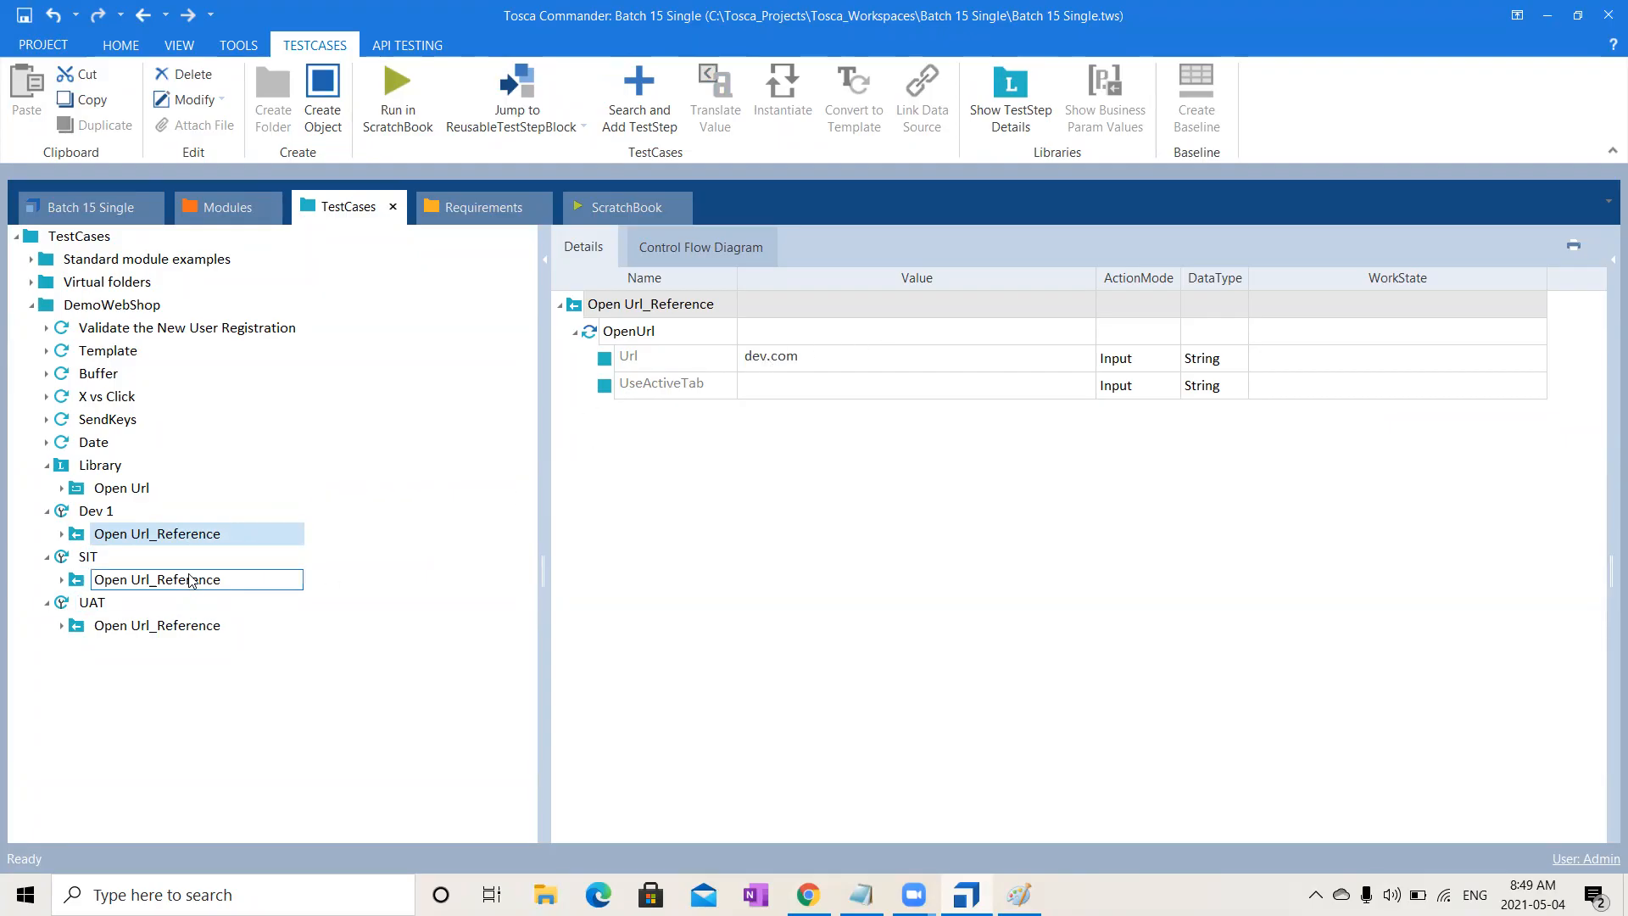
# - Change the Url value in SIT's details to sit.com
pyautogui.click(88, 559)
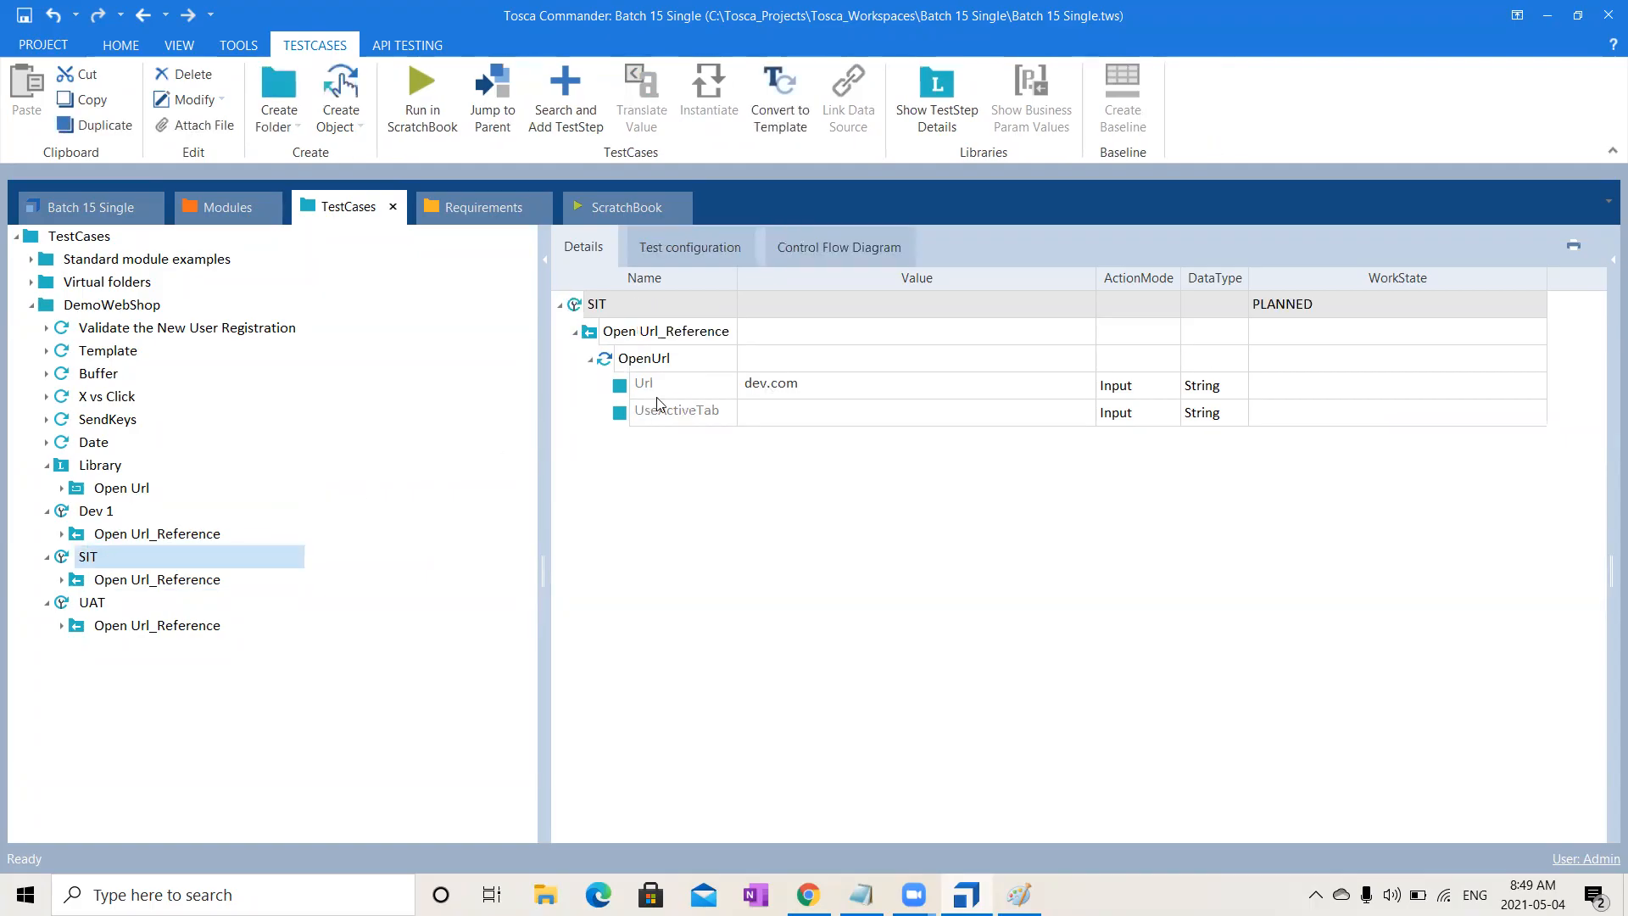
pyautogui.click(768, 387)
pyautogui.click(769, 387)
pyautogui.hotkey('shift', 'Home')
pyautogui.write('sit')
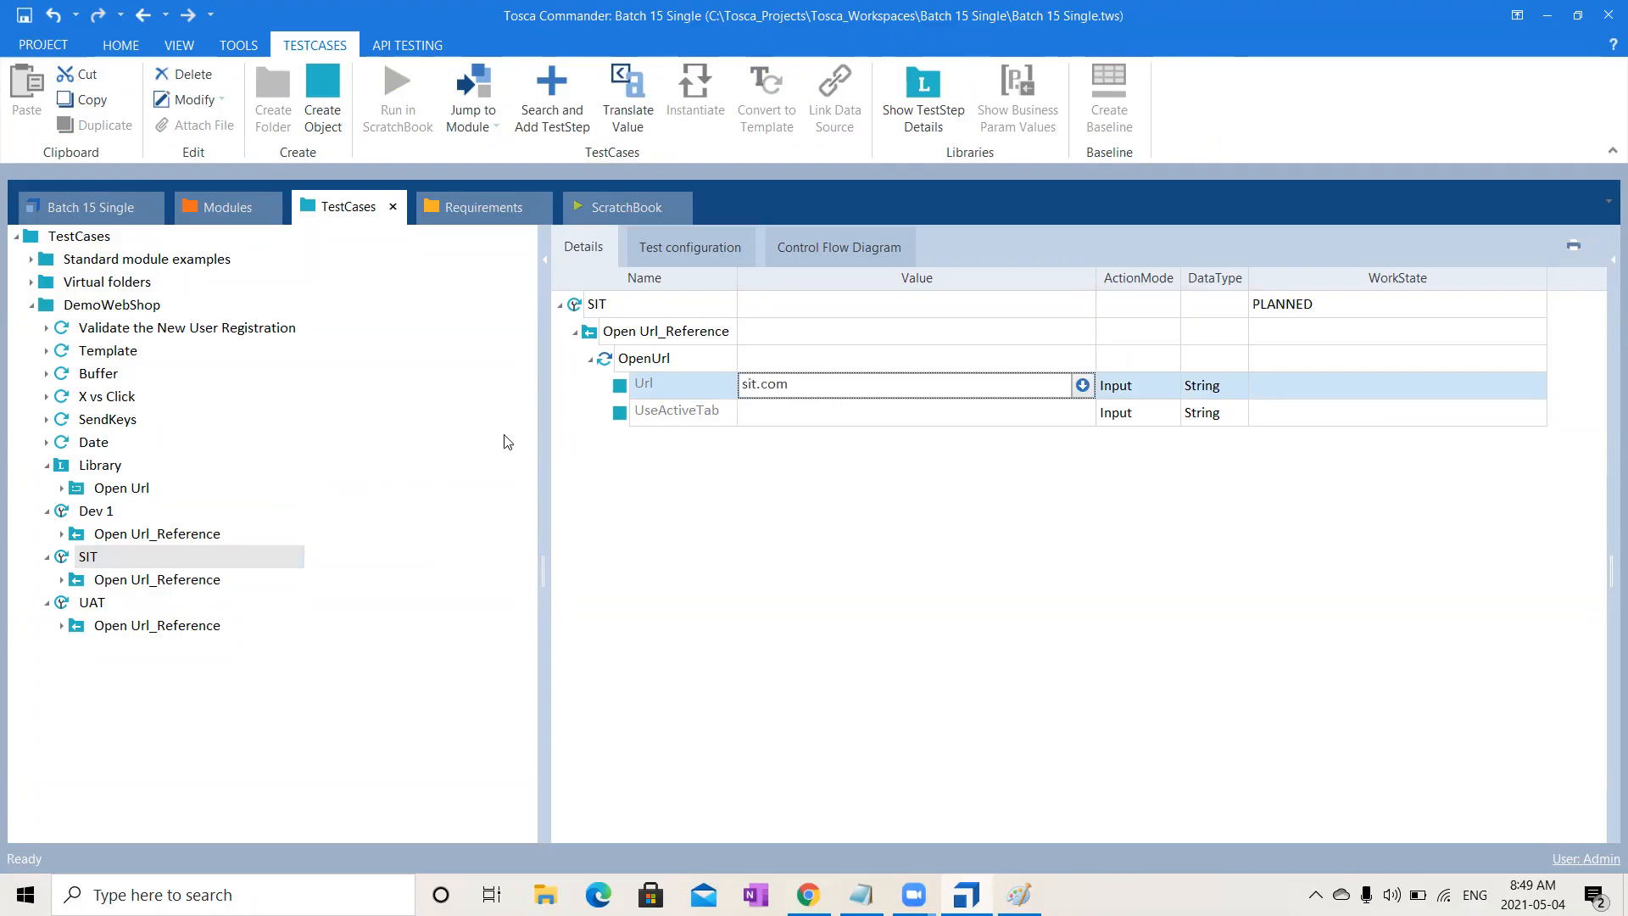
# - Change the Url value in UAT's details back to uat.com
pyautogui.click(95, 602)
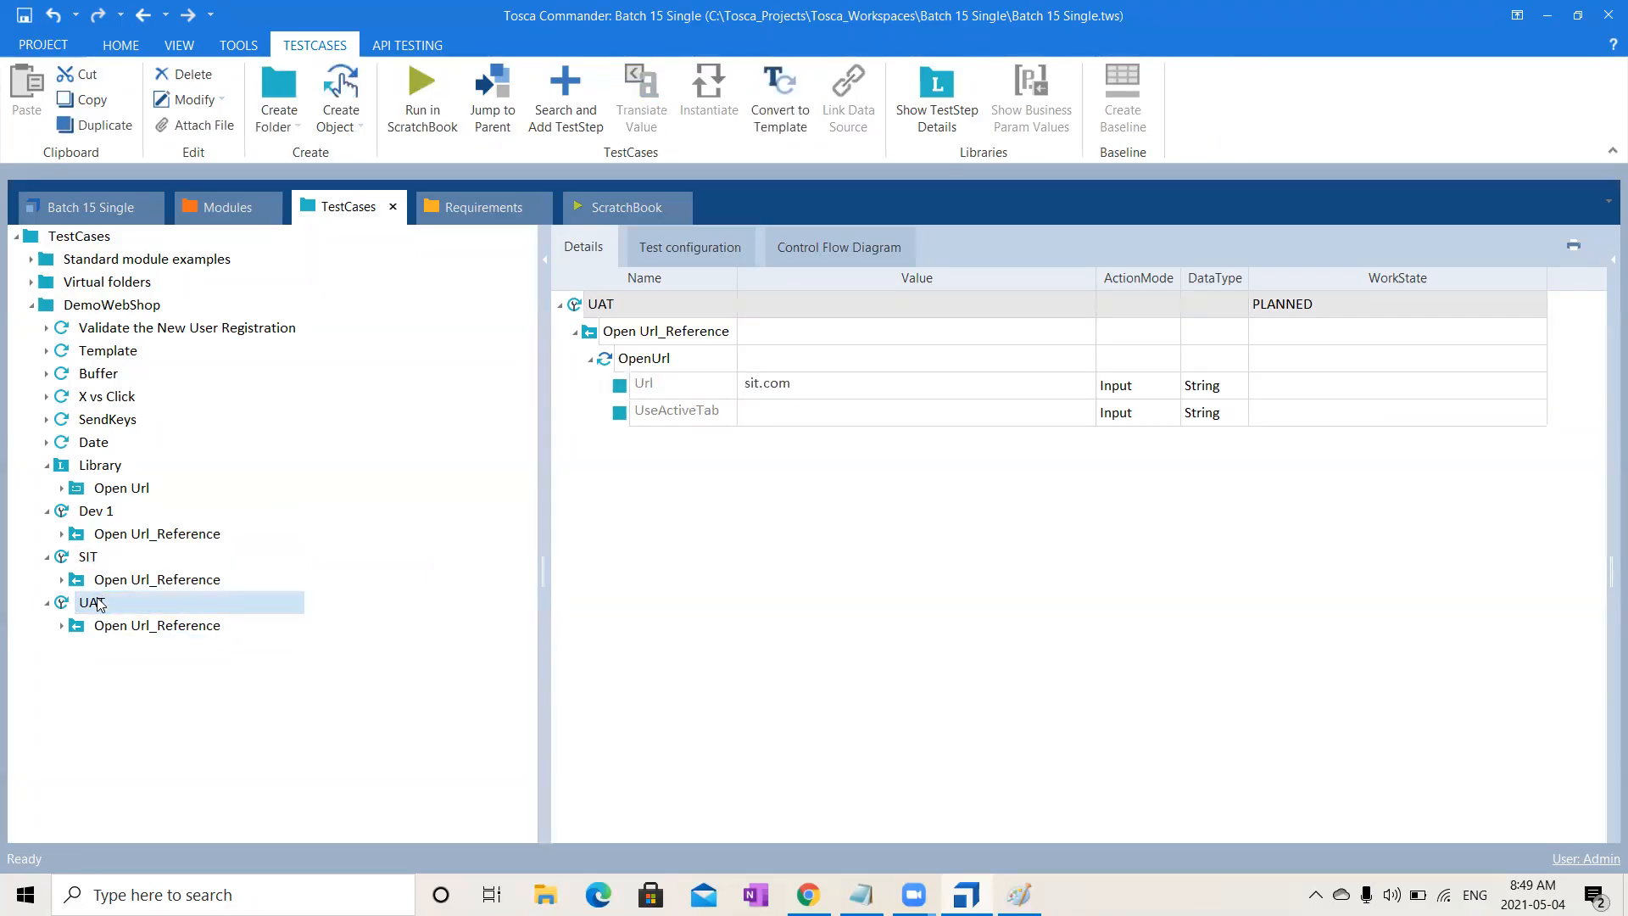
pyautogui.click(806, 388)
pyautogui.click(806, 389)
pyautogui.press('Left')
pyautogui.press('Left')
pyautogui.press('Left')
pyautogui.press('Left')
pyautogui.hotkey('shift', 'Home')
pyautogui.write('uat')
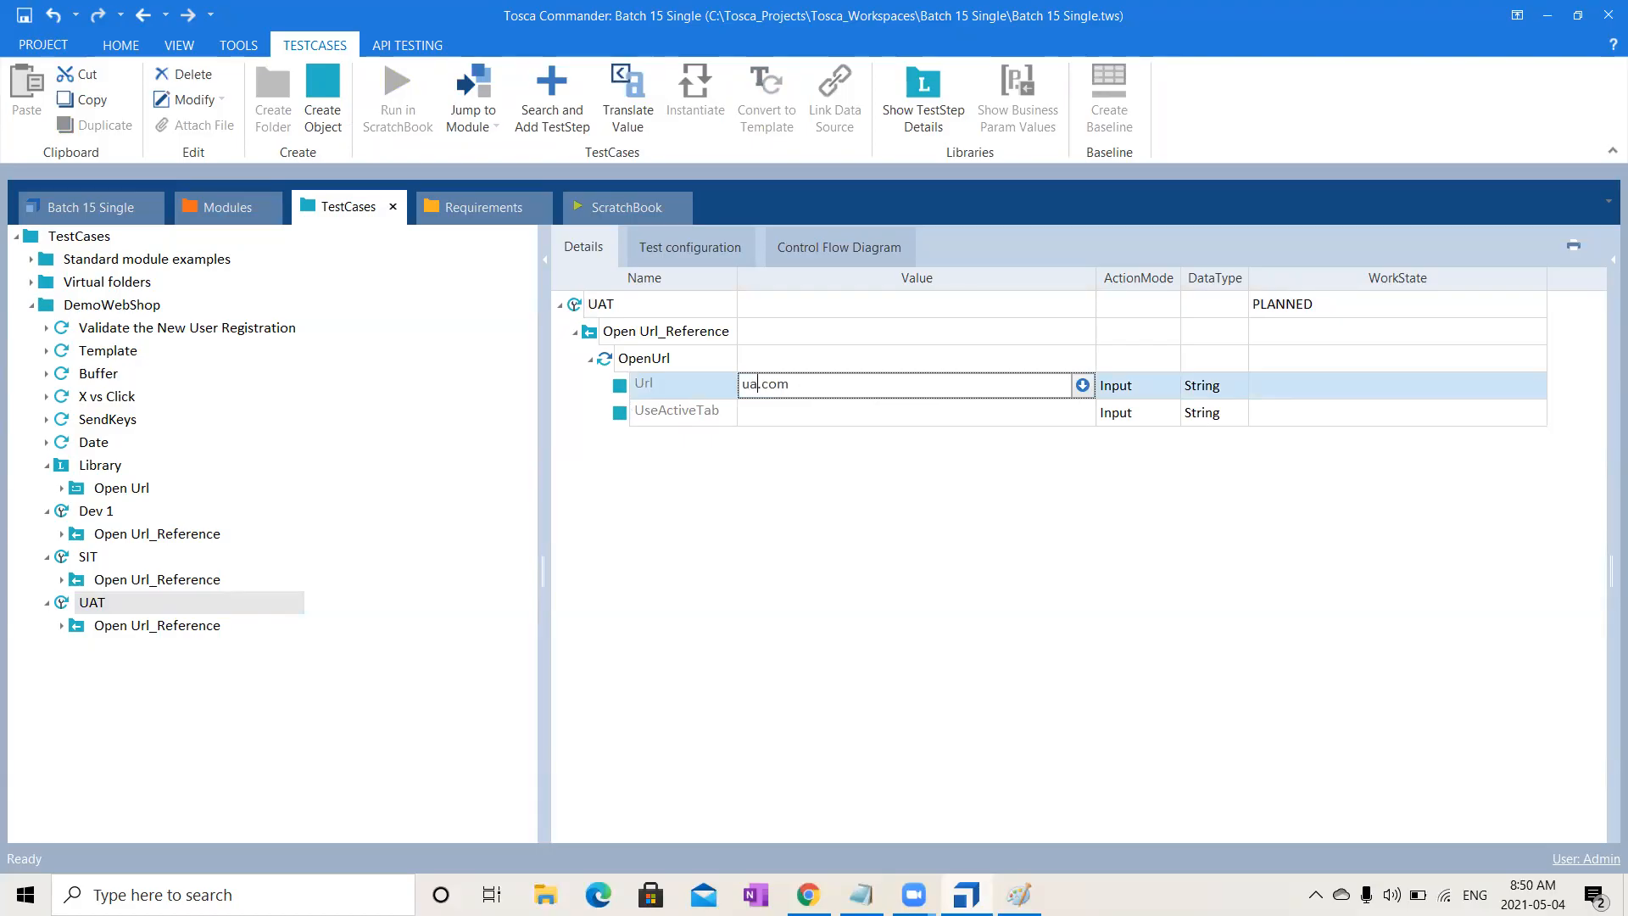
pyautogui.click(980, 610)
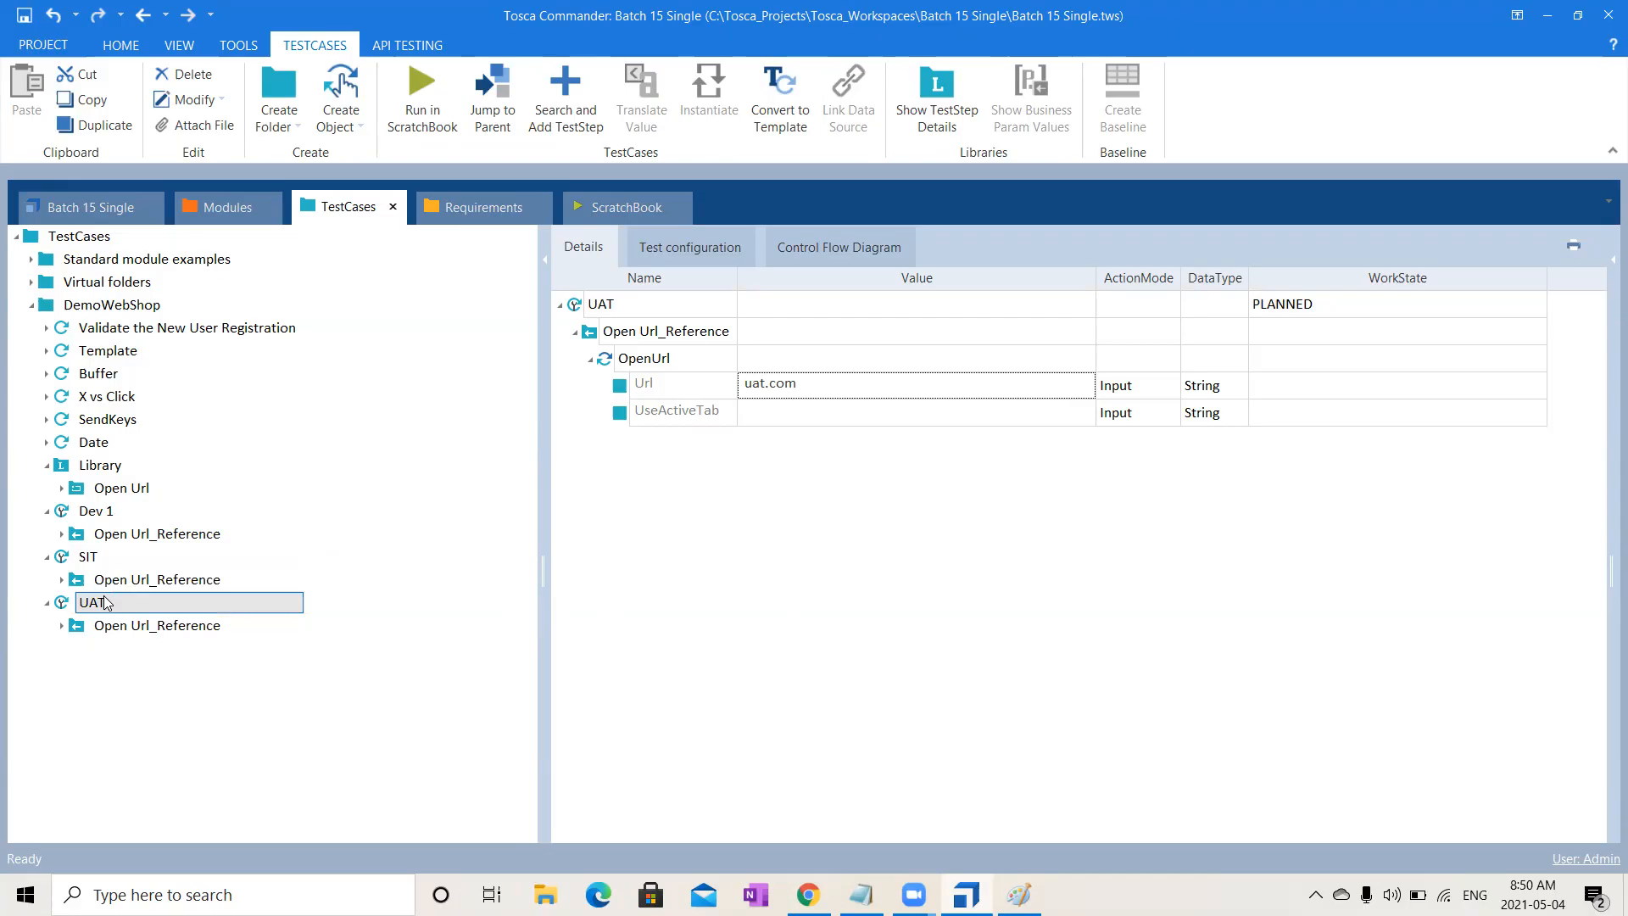
# - Verify Dev 1, SIT and UAT all show uat.com, ending on UAT's Open Url_Reference
pyautogui.click(124, 509)
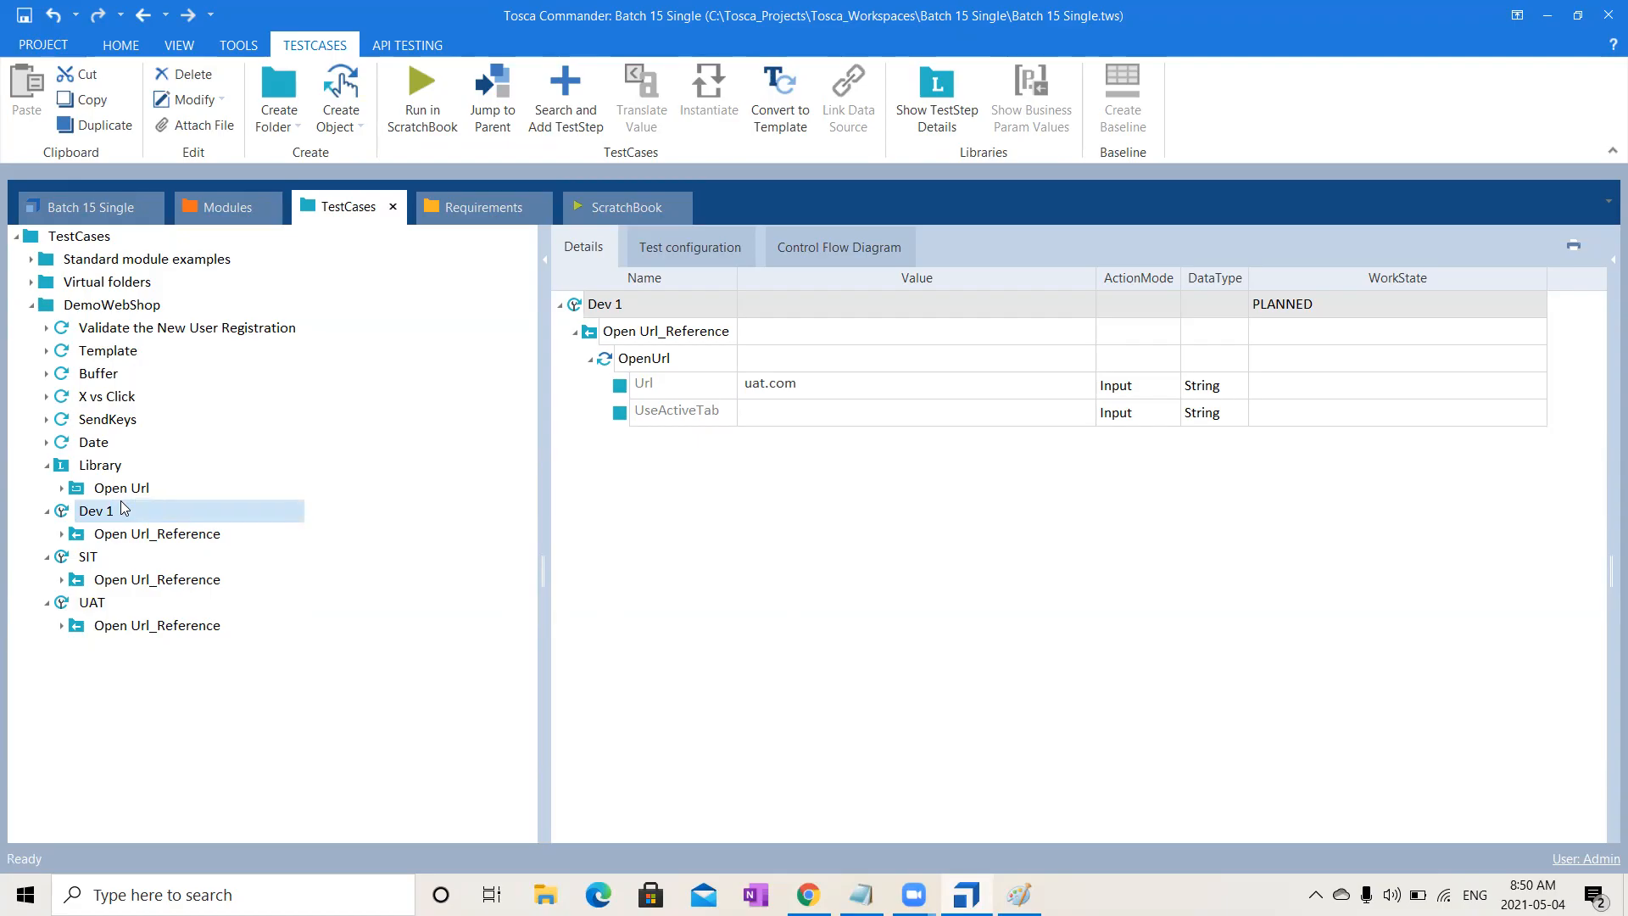
pyautogui.click(91, 560)
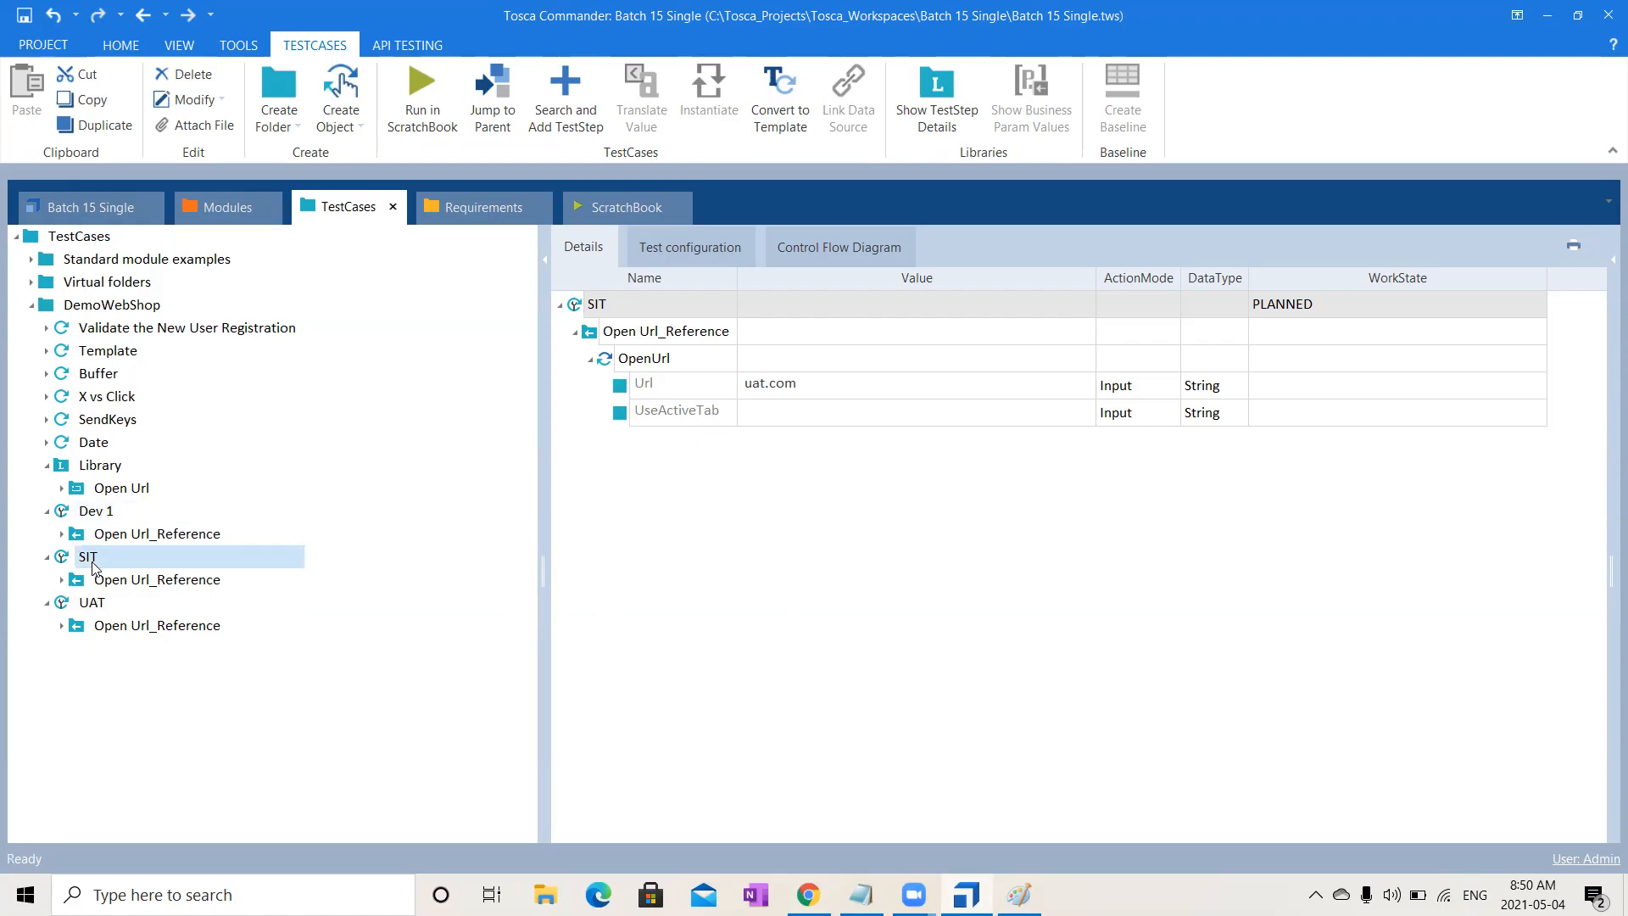
pyautogui.click(99, 604)
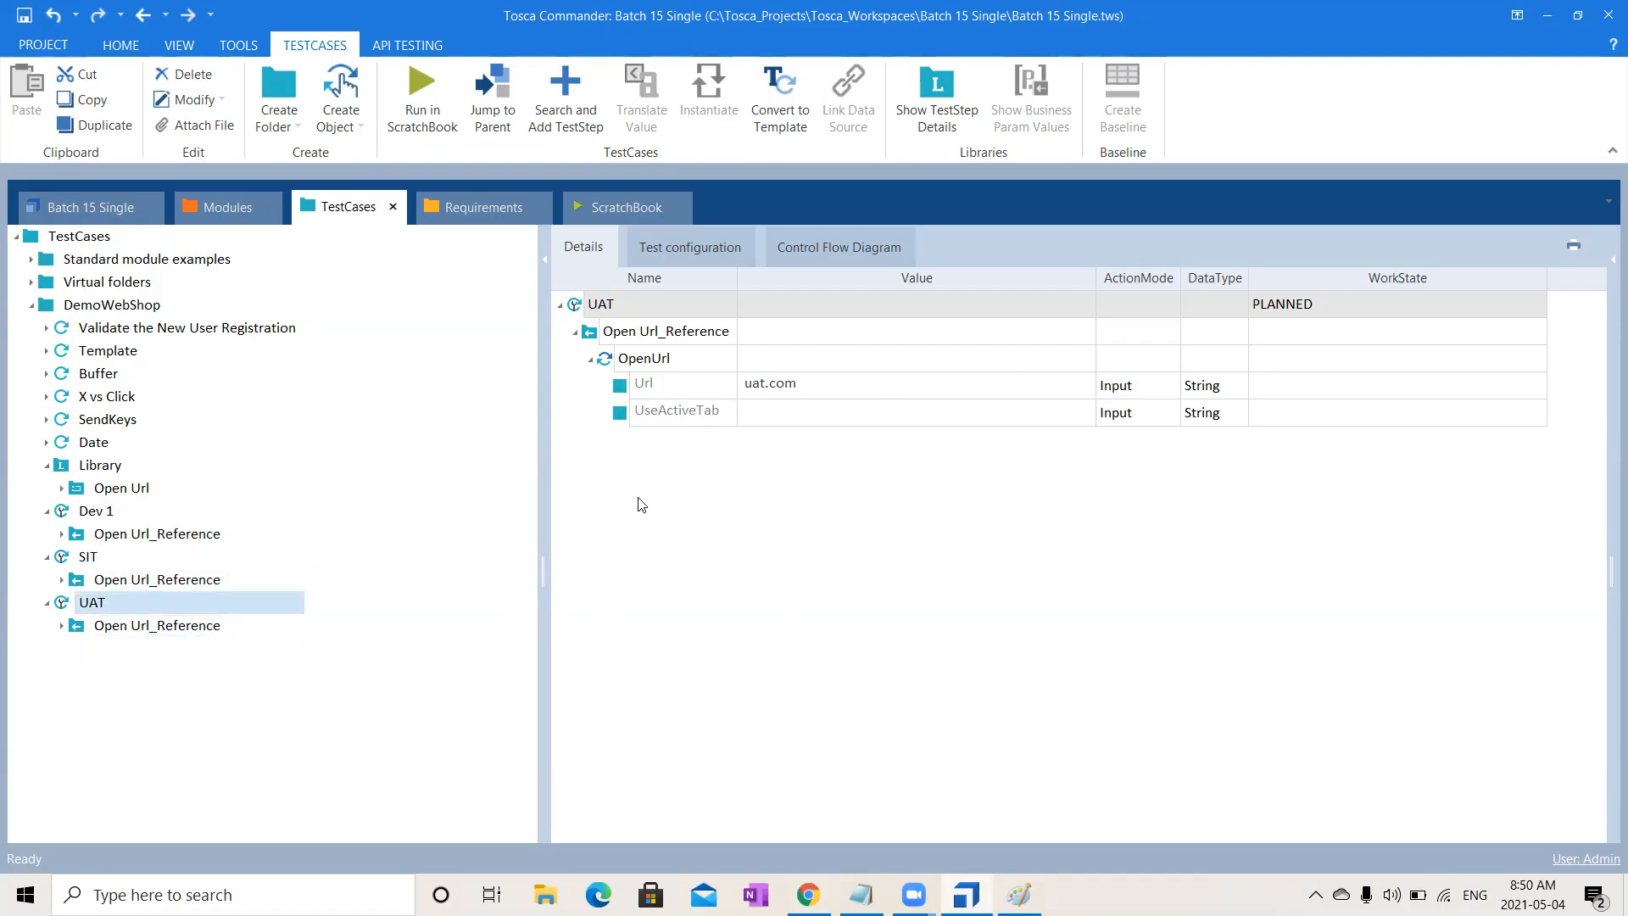
pyautogui.click(187, 627)
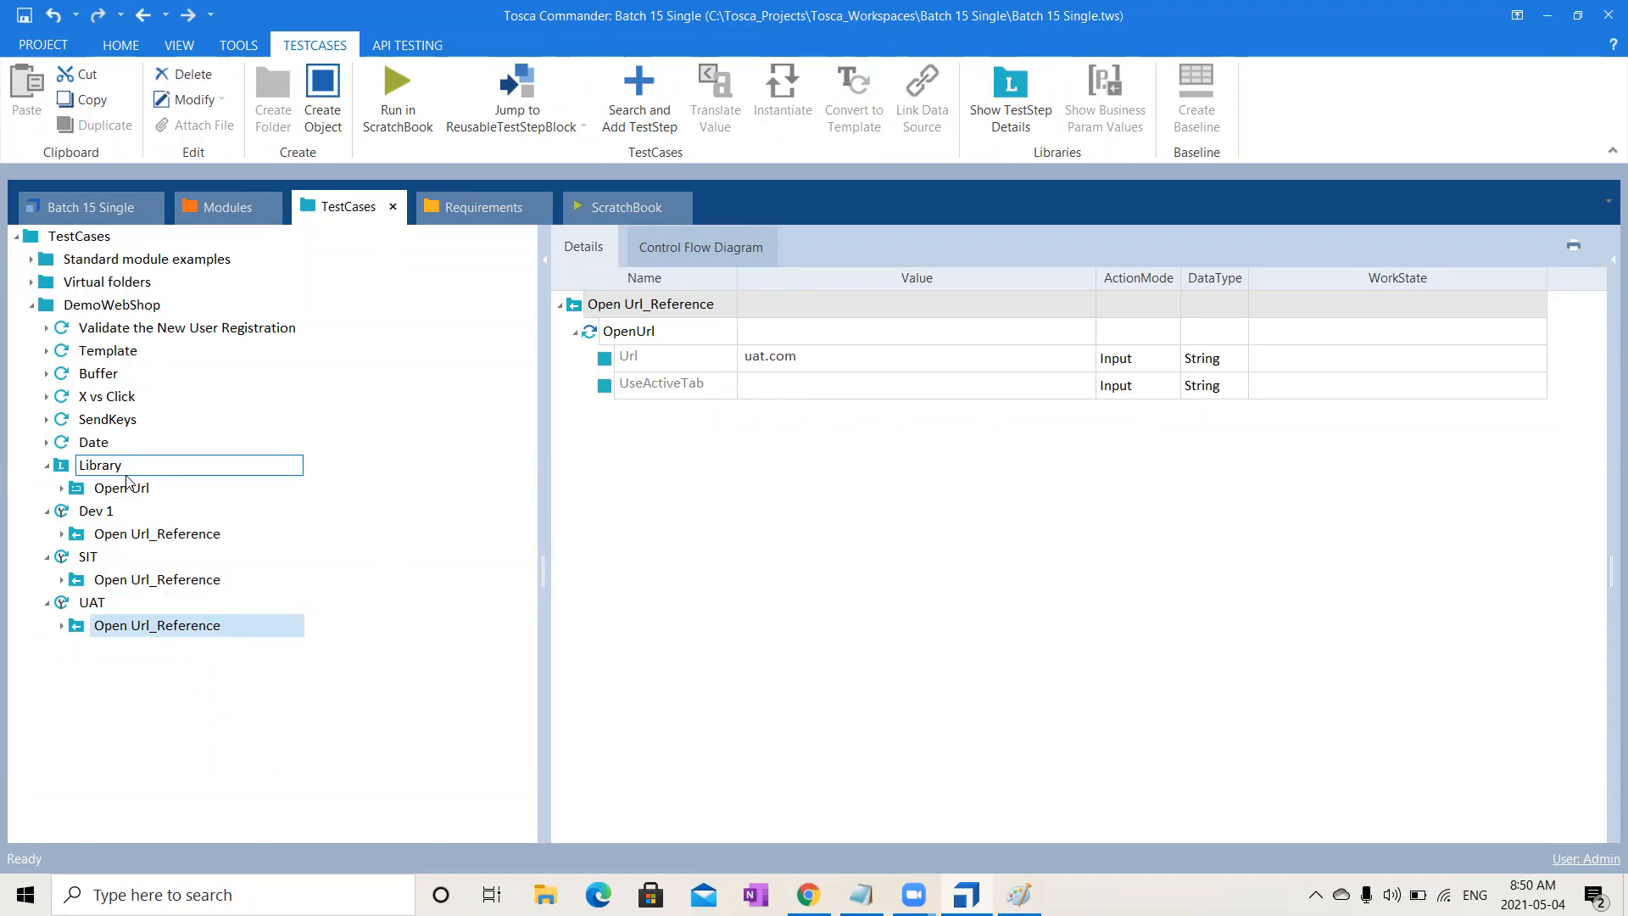
# - Review SIT's and Dev 1's Open Url_Reference blocks, then the Library Open Url block
pyautogui.click(165, 583)
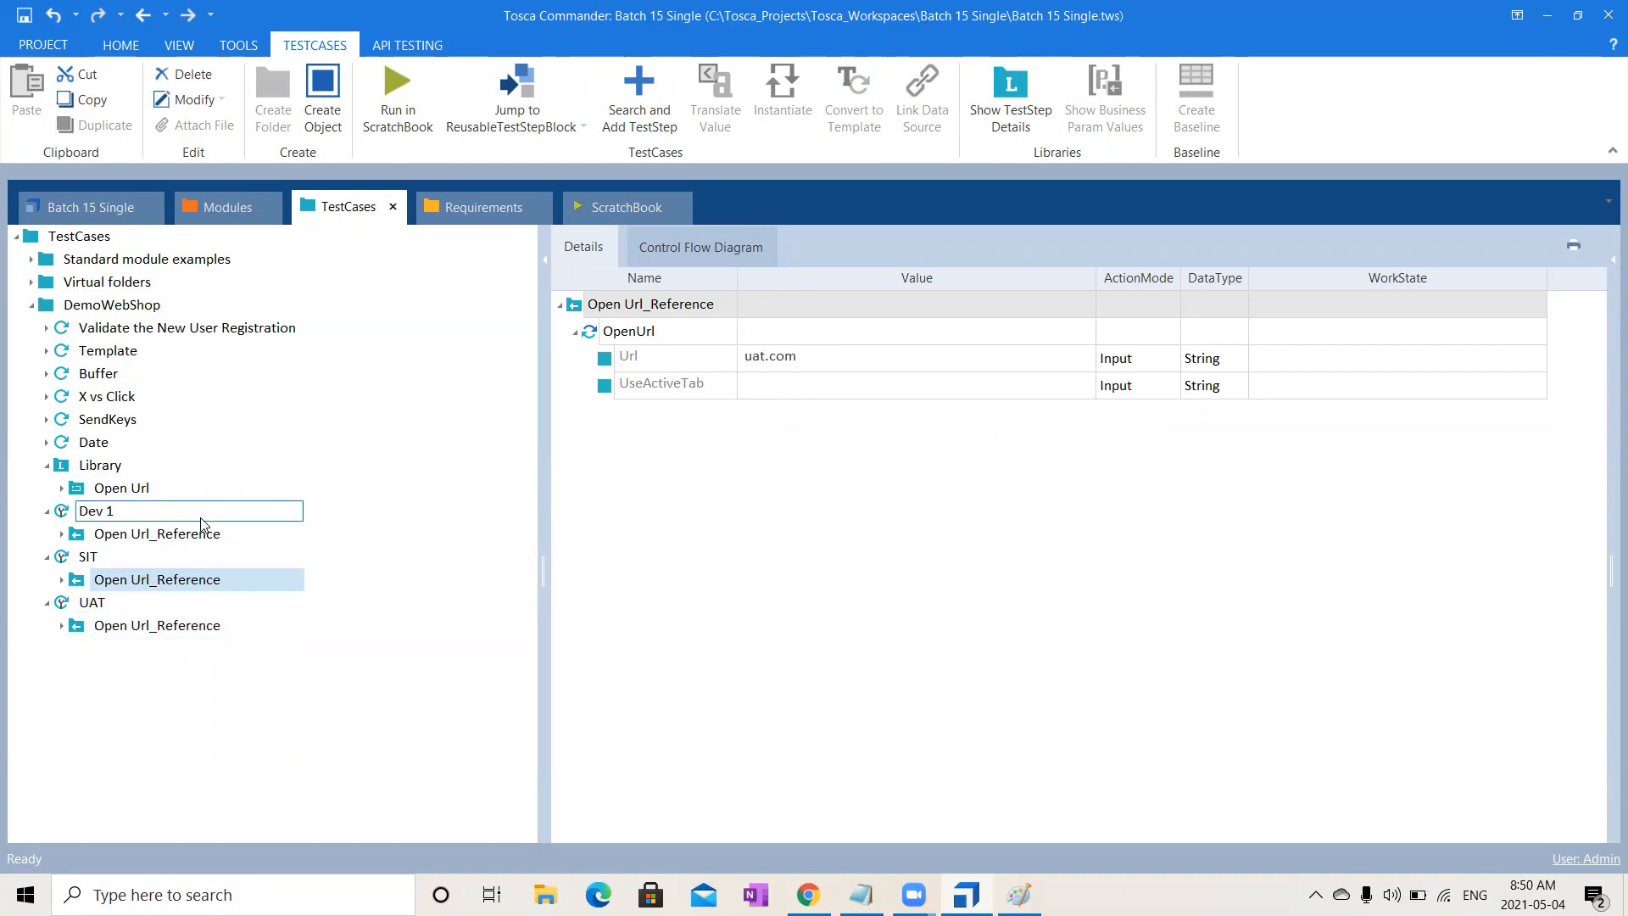
pyautogui.click(188, 536)
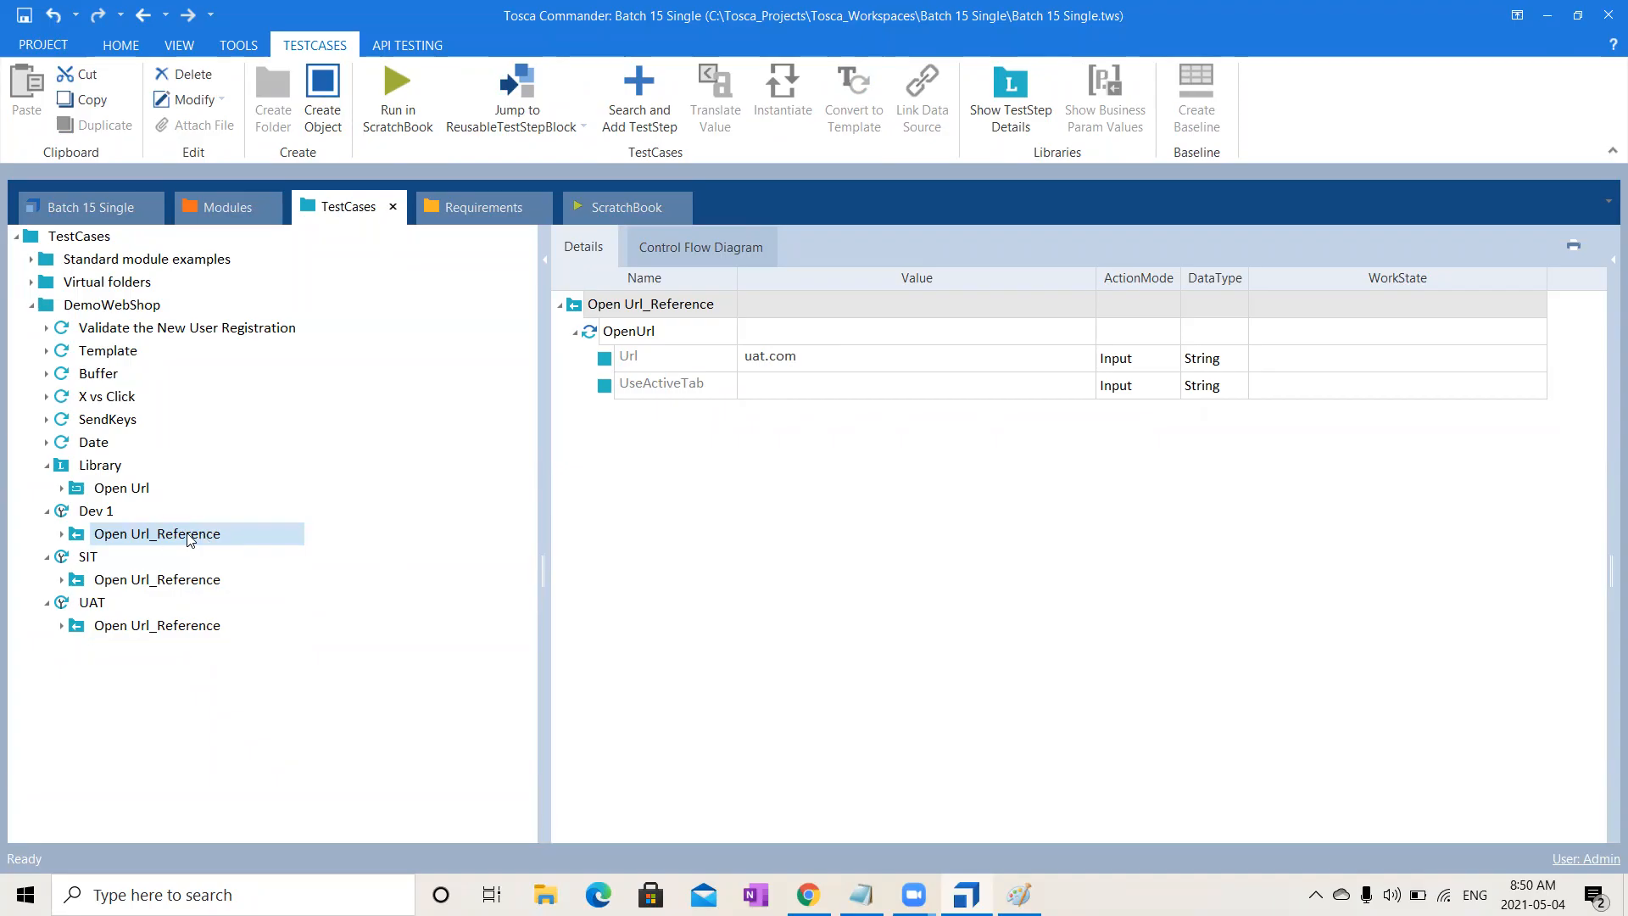
pyautogui.click(116, 493)
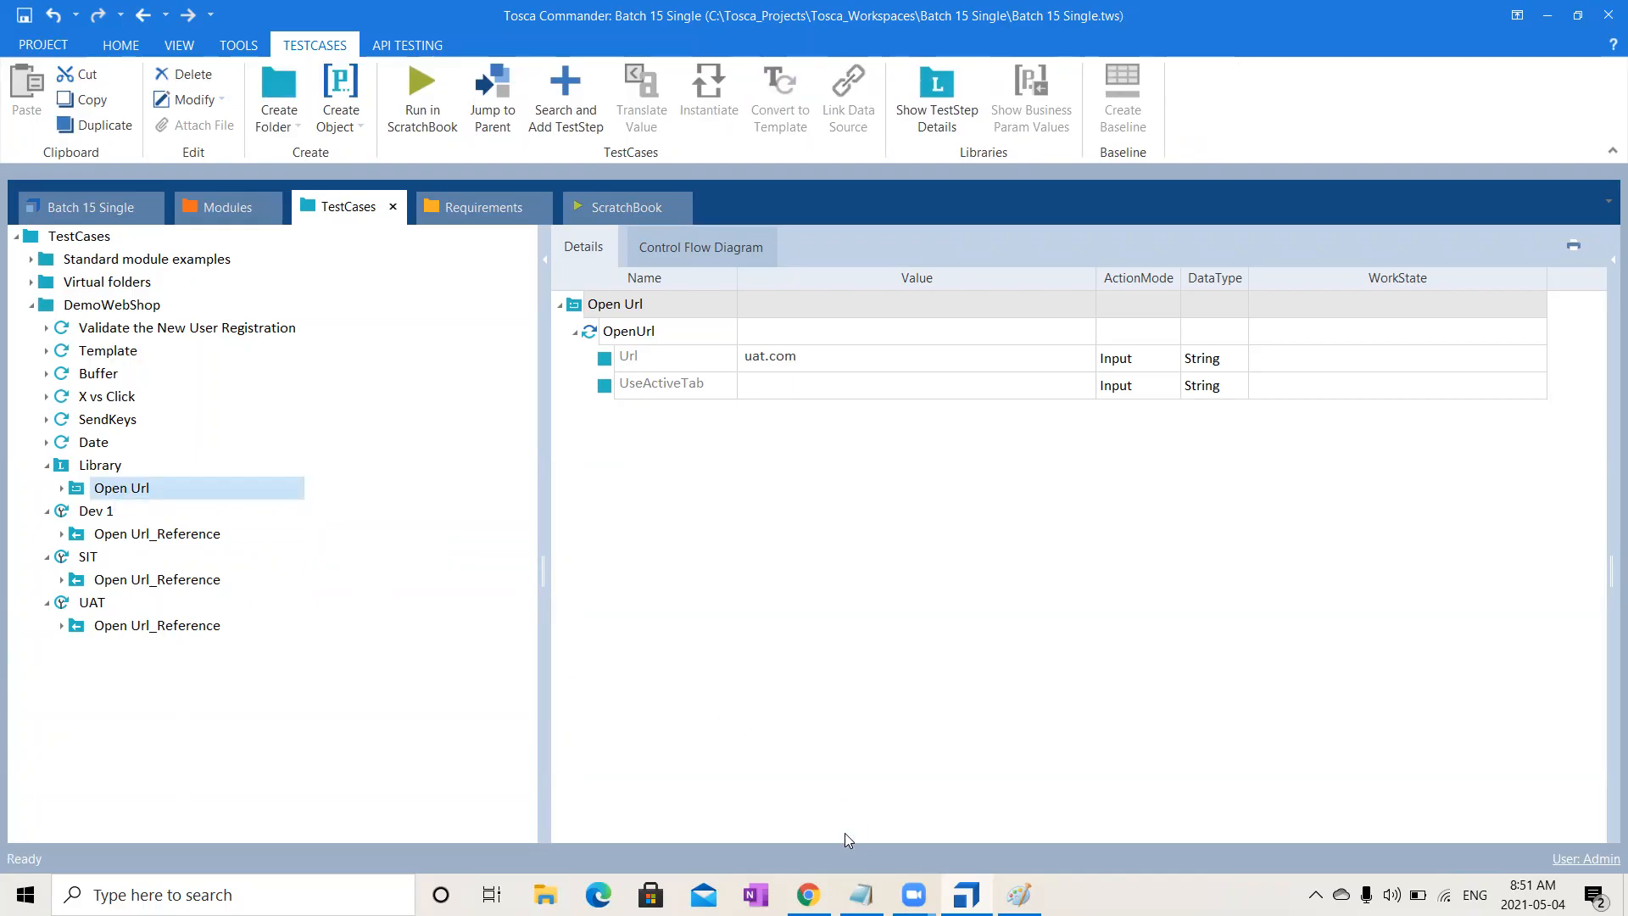
pyautogui.click(131, 490)
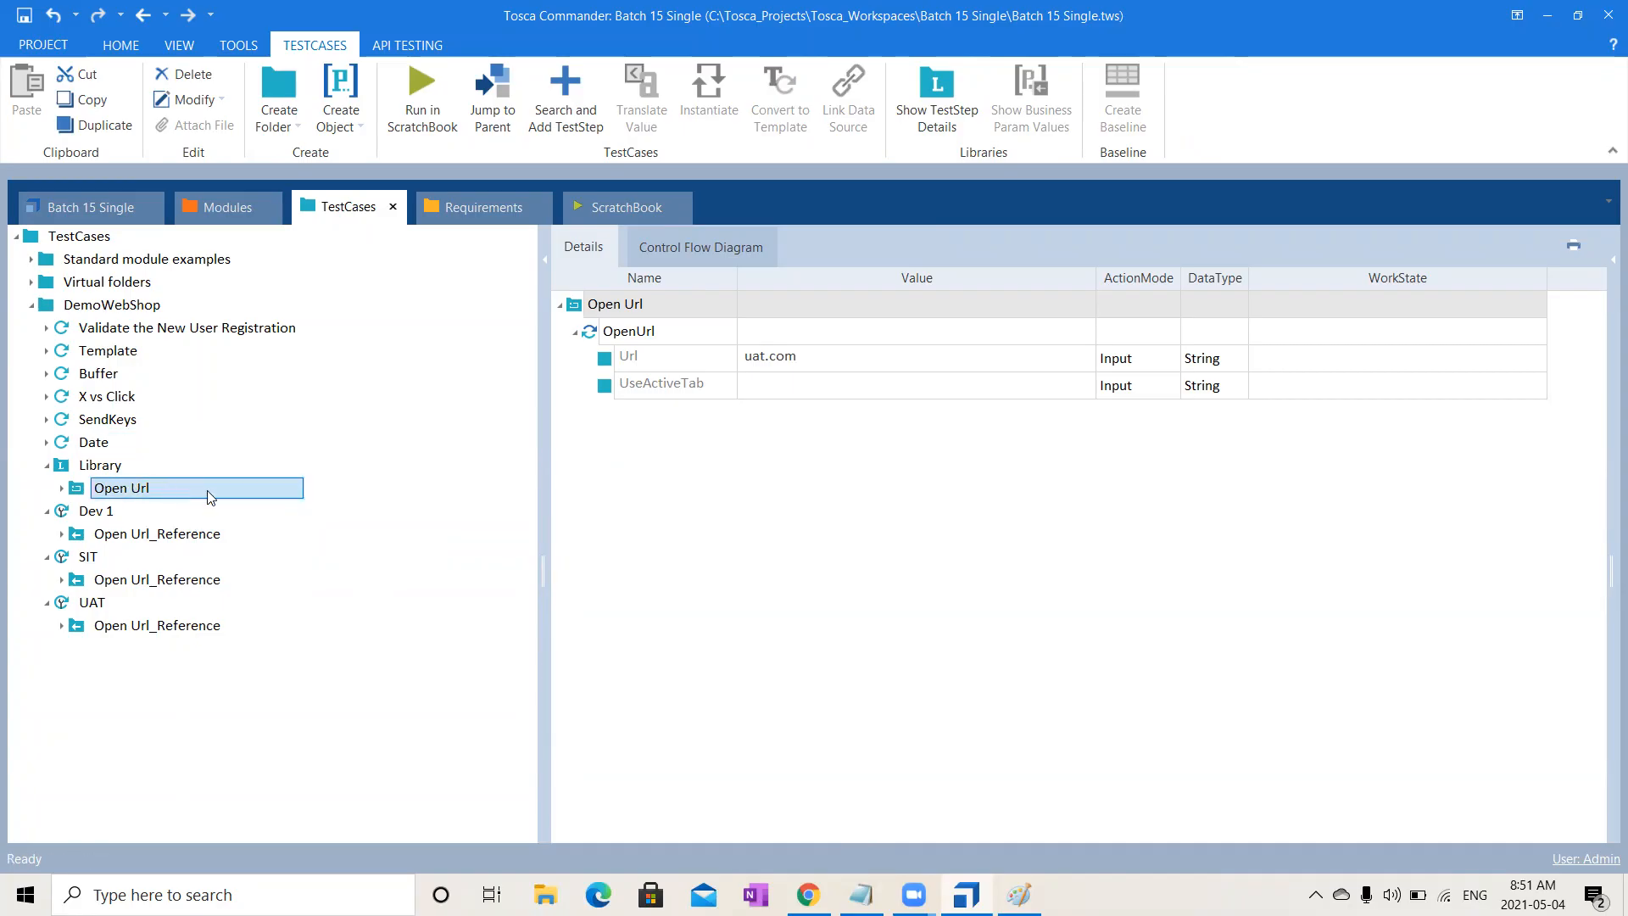
# - Replace the Library Url value uat.com with a typed name and check each reference follows it
pyautogui.click(932, 357)
pyautogui.click(930, 356)
pyautogui.moveTo(927, 355); pyautogui.dragTo(494, 383)
pyautogui.write('Ramya')
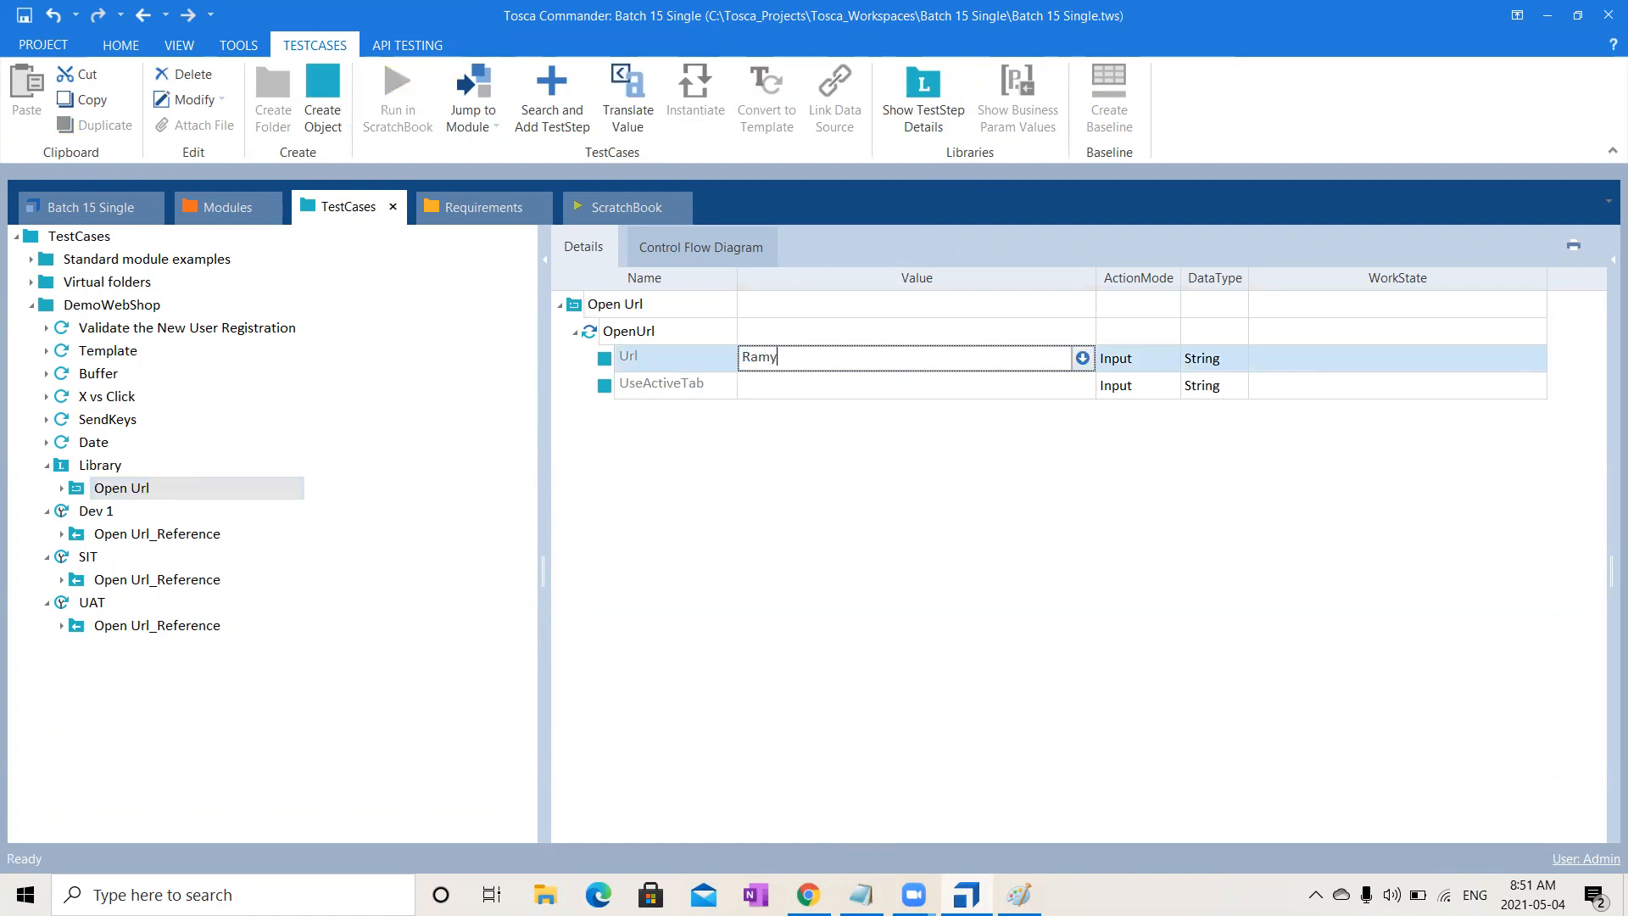
pyautogui.click(224, 534)
pyautogui.click(168, 585)
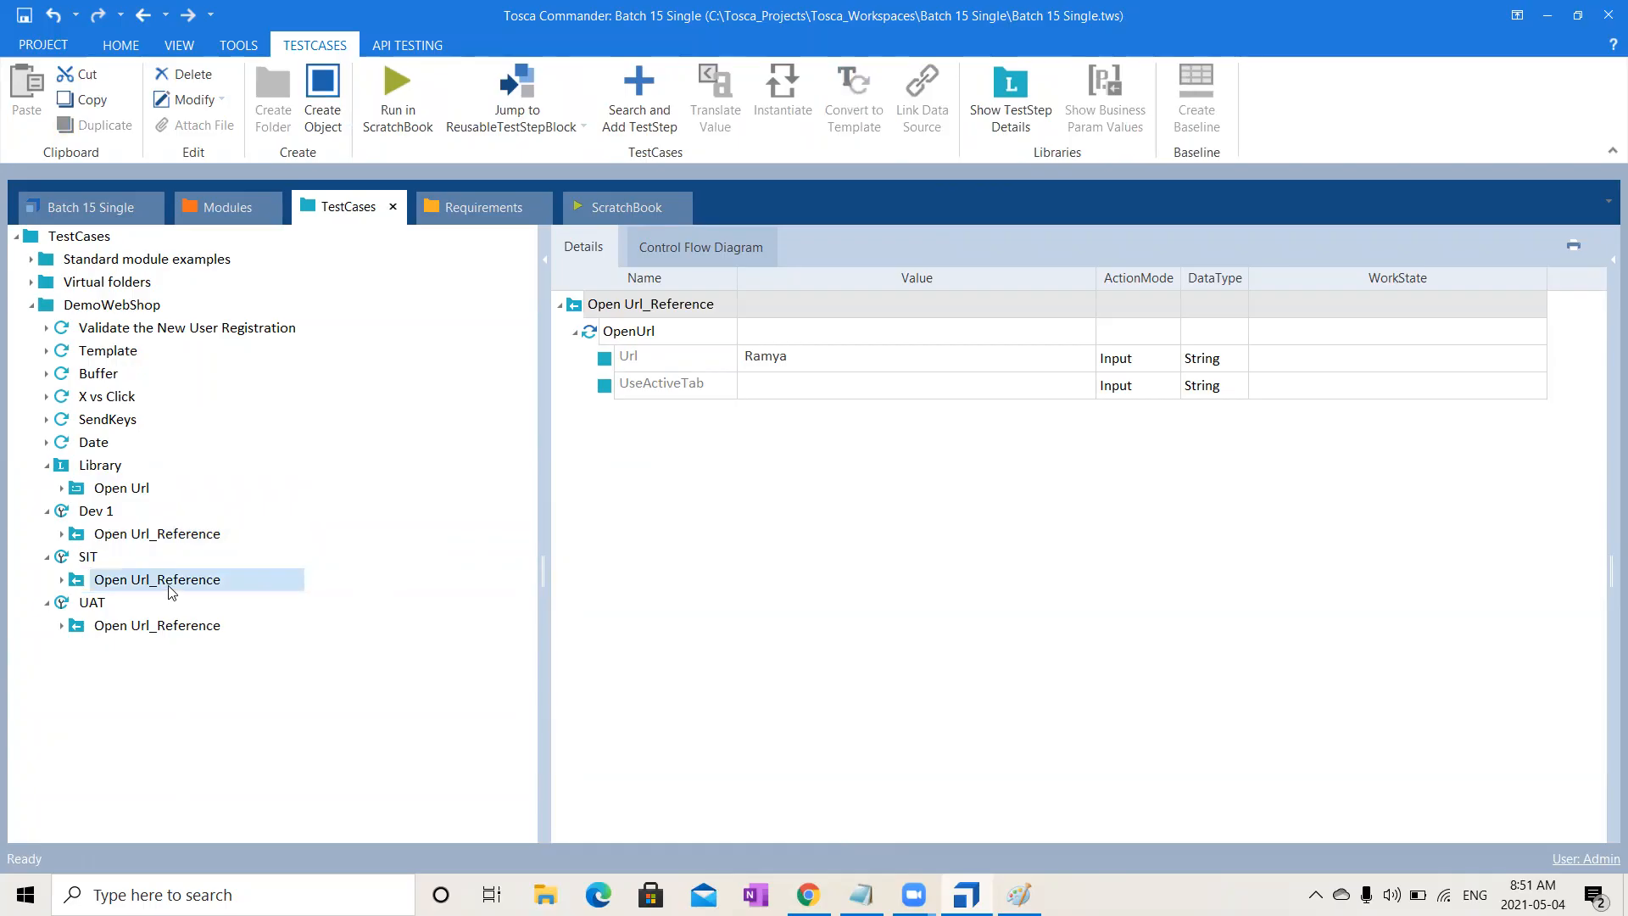
pyautogui.click(161, 630)
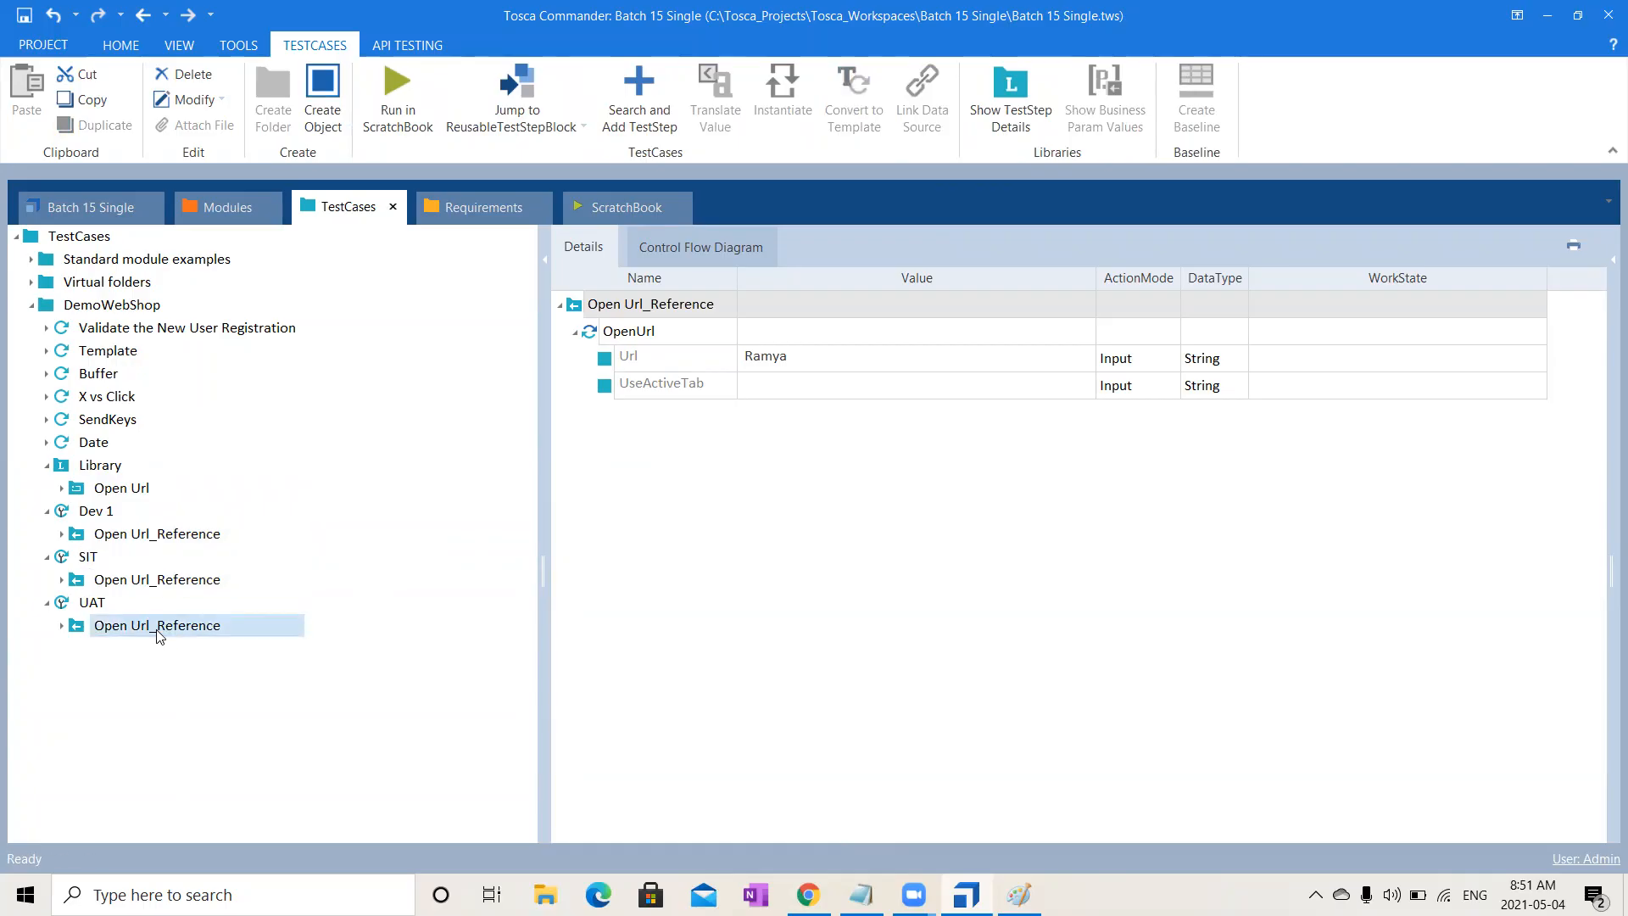
# - Overwrite the Url in SIT's Open Url_Reference with TOSCA and confirm it in Library Open Url
pyautogui.click(216, 582)
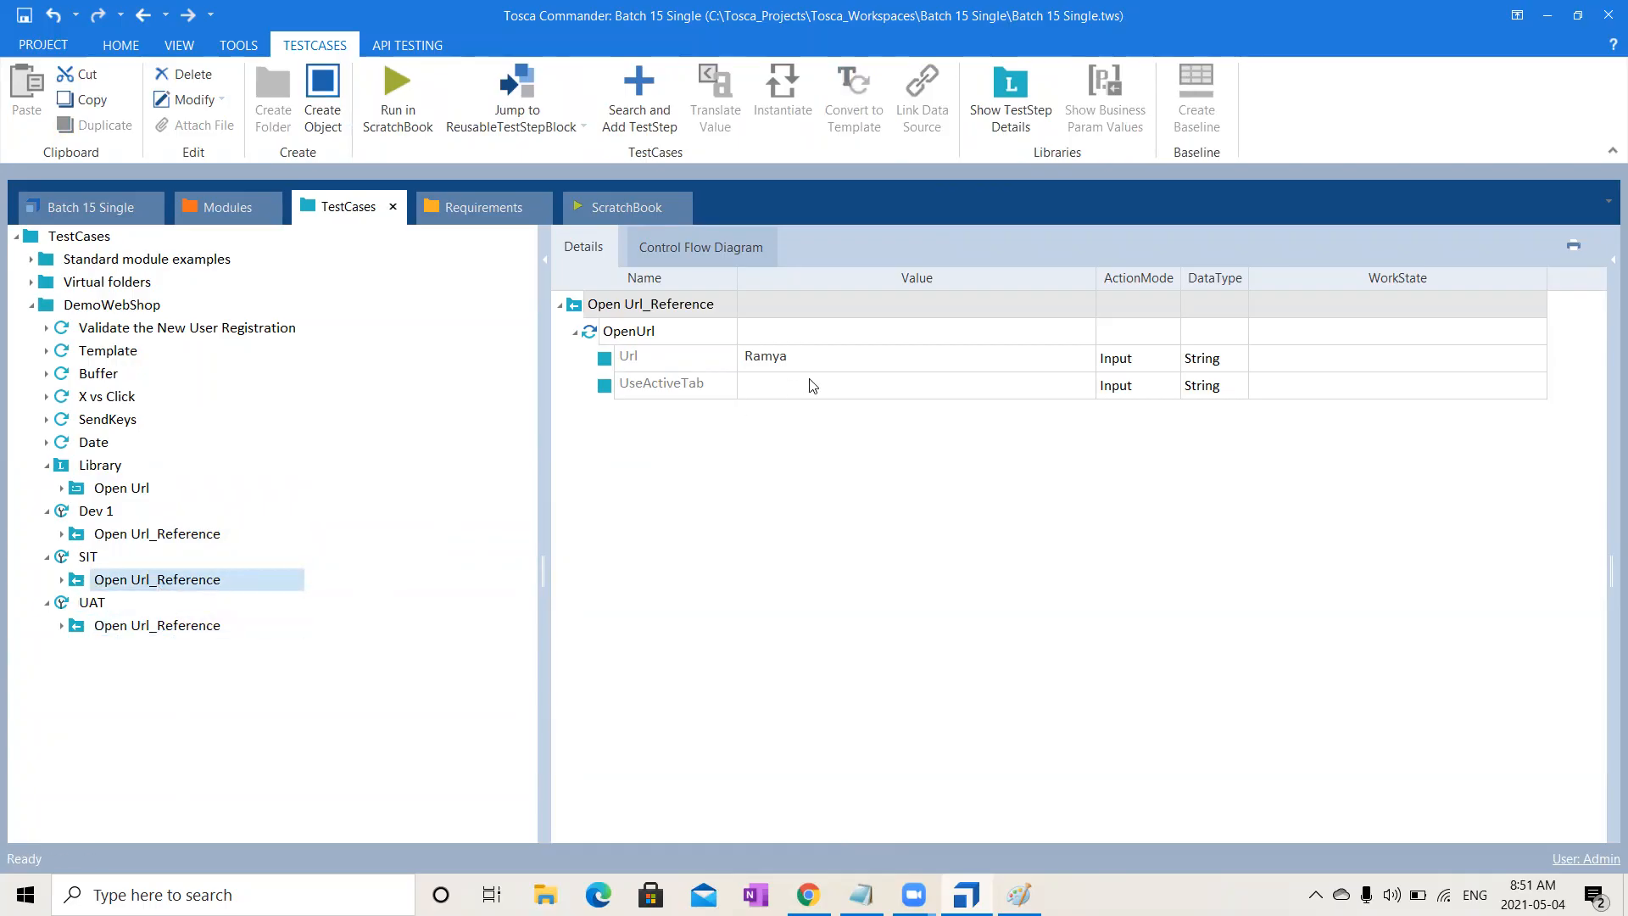
pyautogui.click(830, 357)
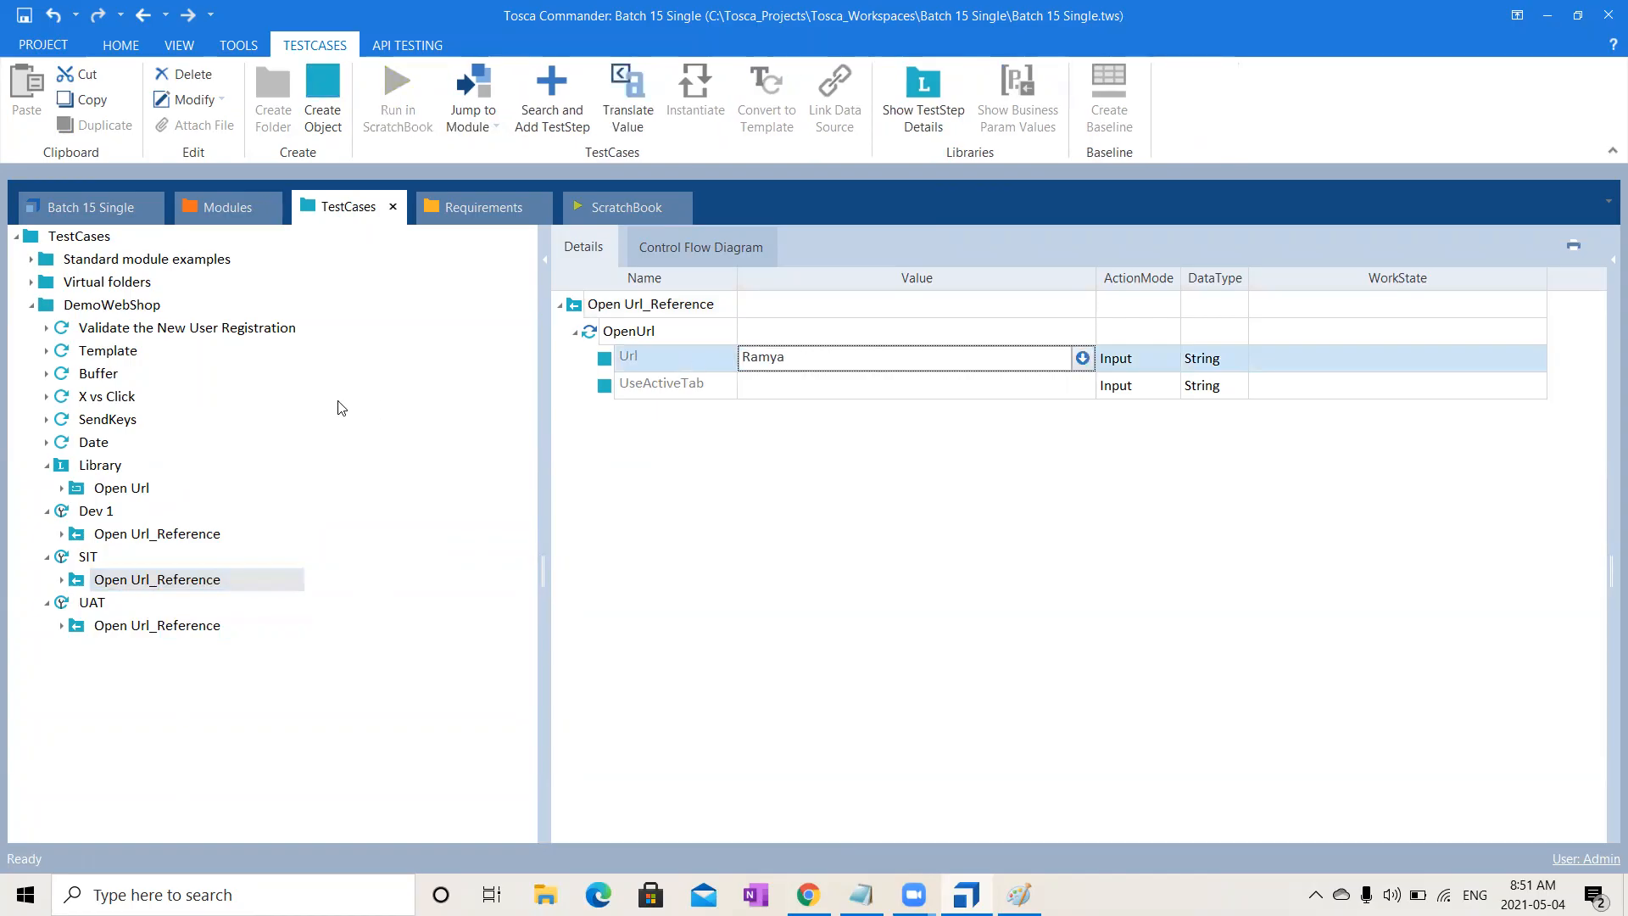
pyautogui.hotkey('ctrl', 'a')
pyautogui.write('TOSCA')
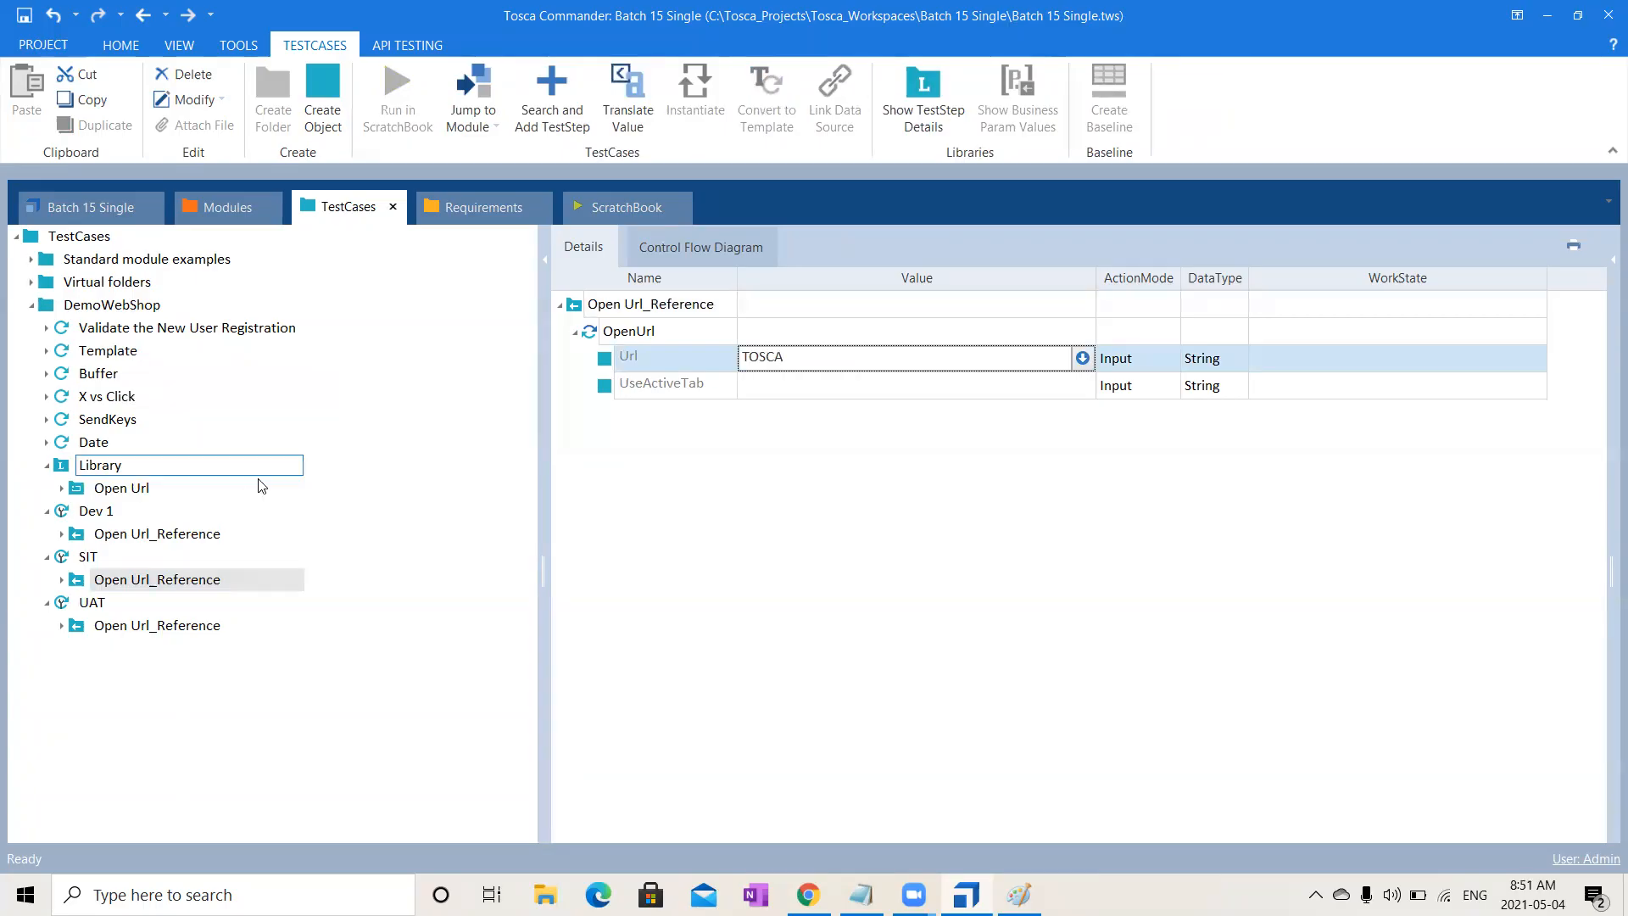
pyautogui.click(158, 628)
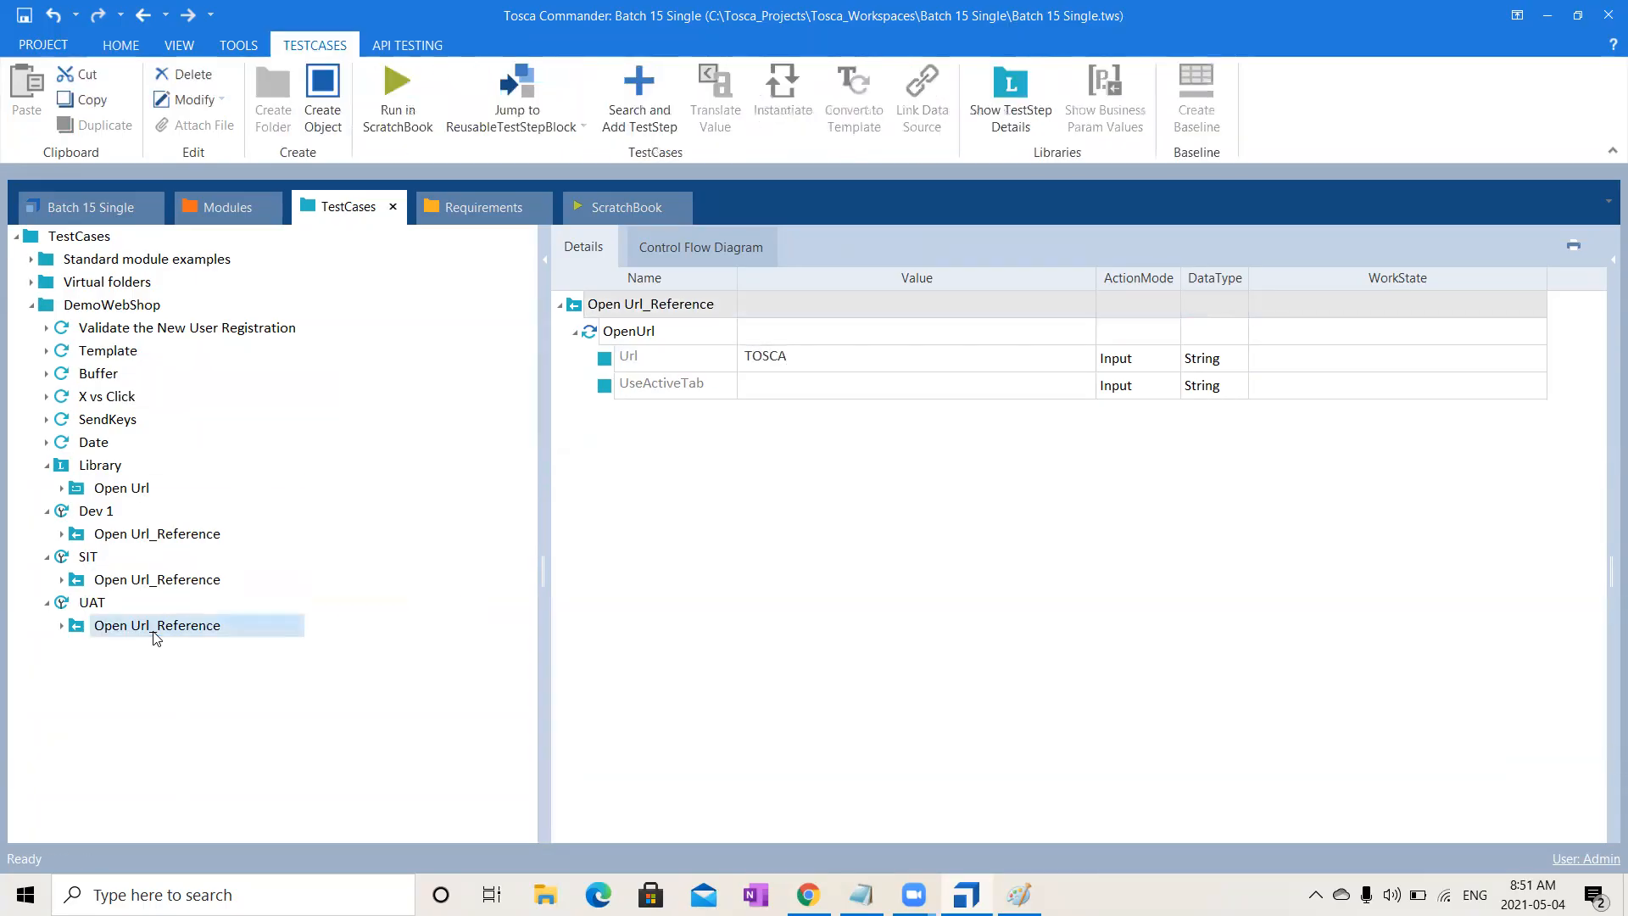
pyautogui.click(110, 489)
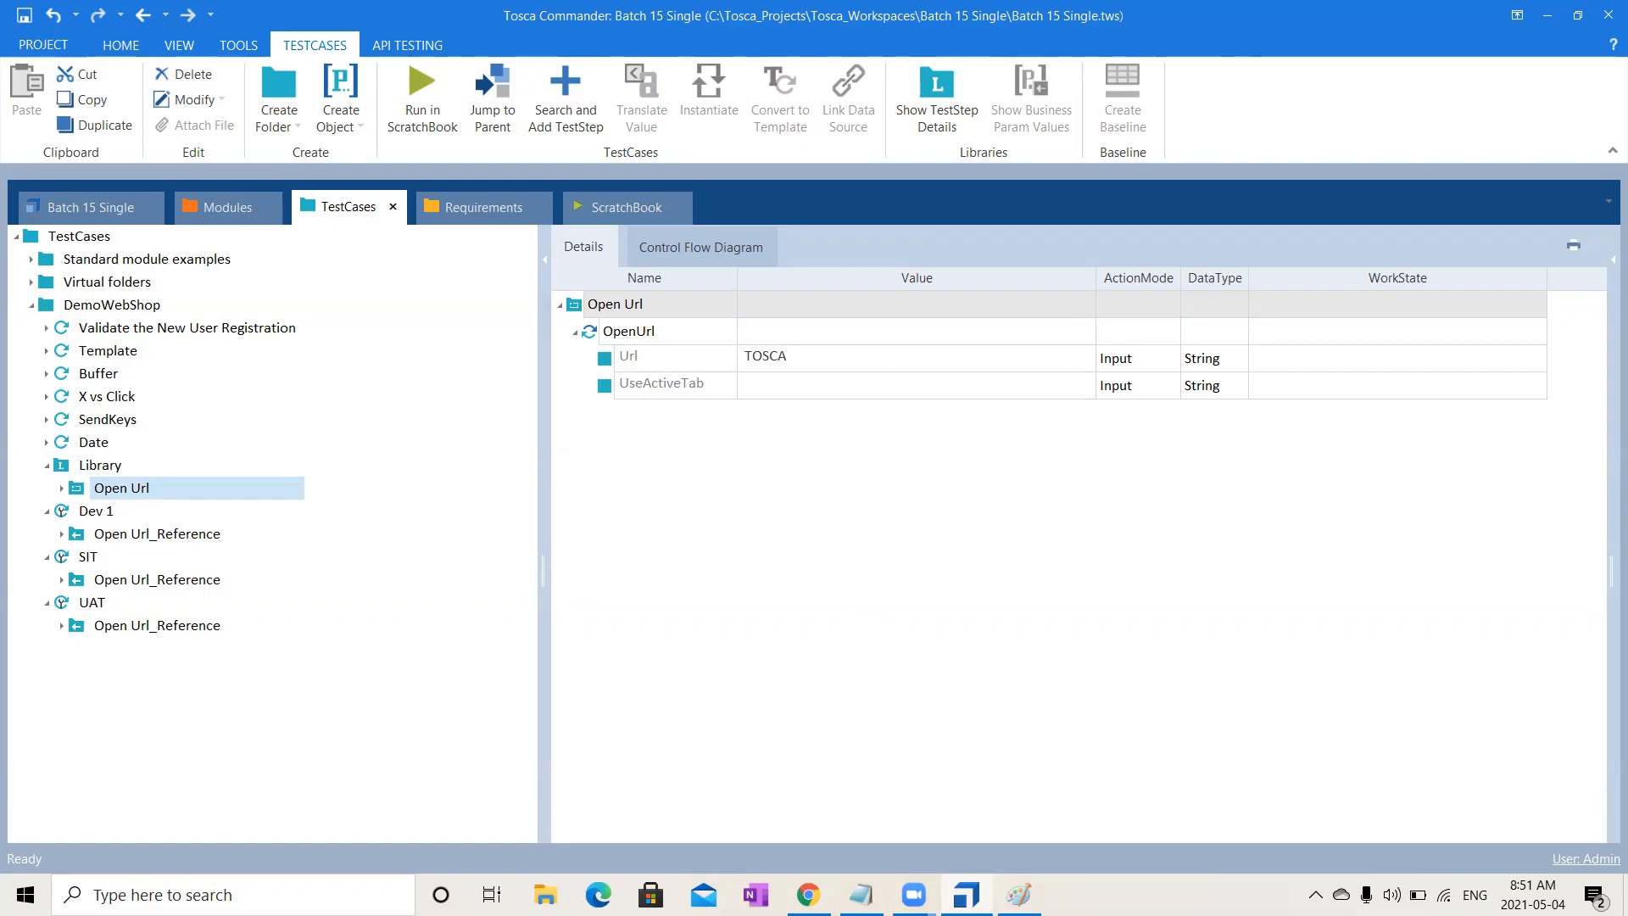
# - In Paint, start a new blank picture, discarding the old sketch unsaved
pyautogui.hotkey('alt', 'Tab')
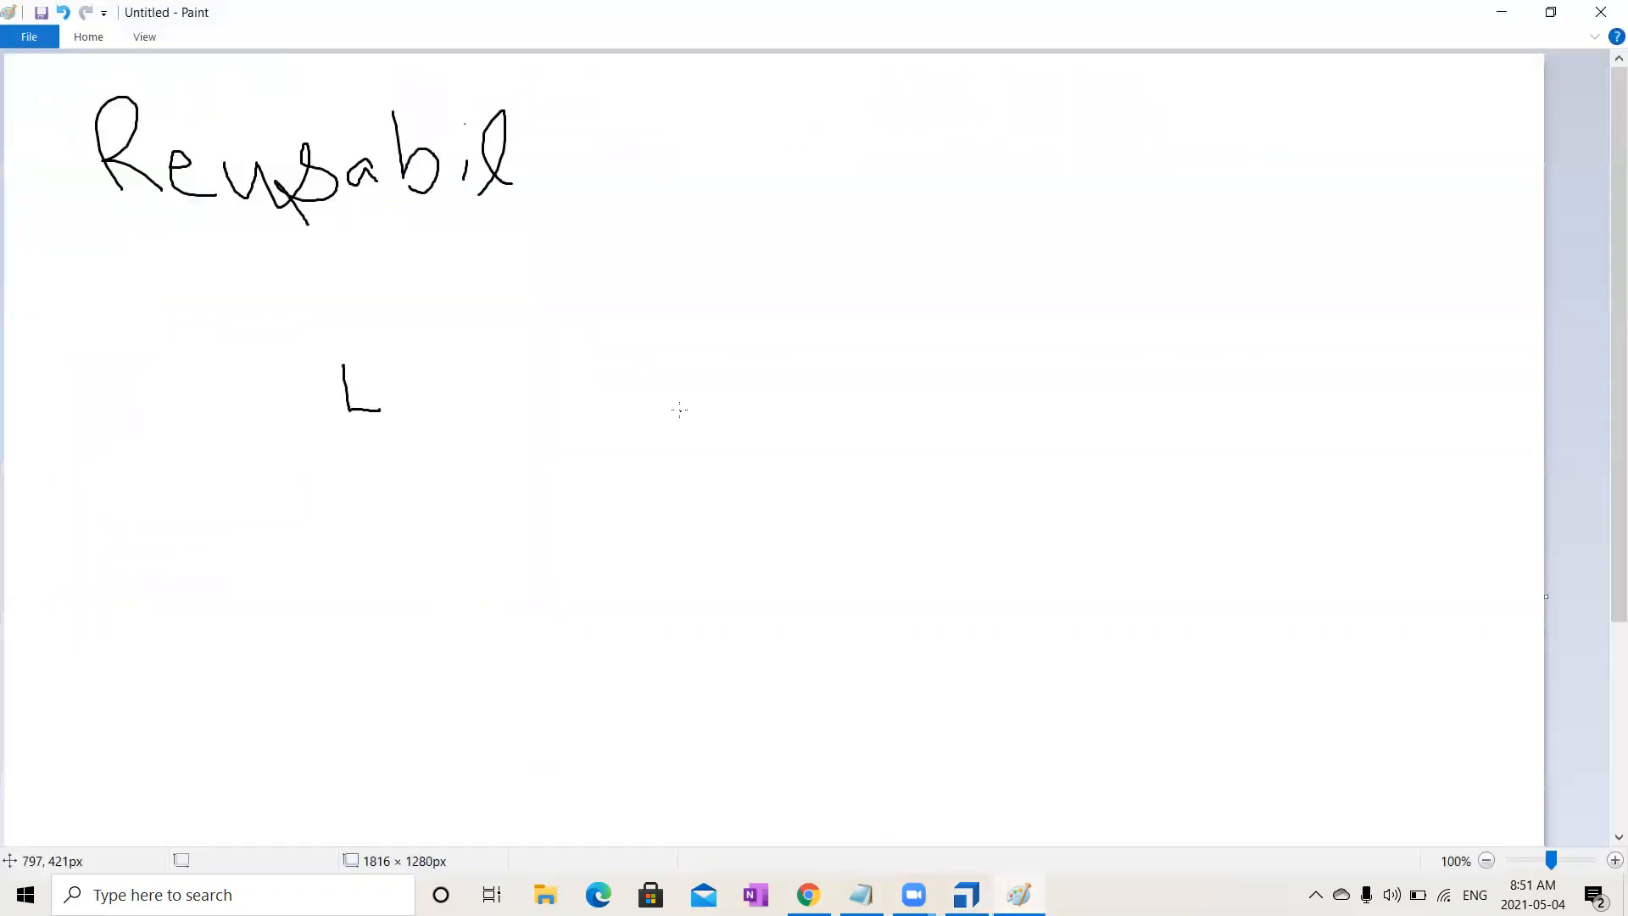
pyautogui.click(29, 37)
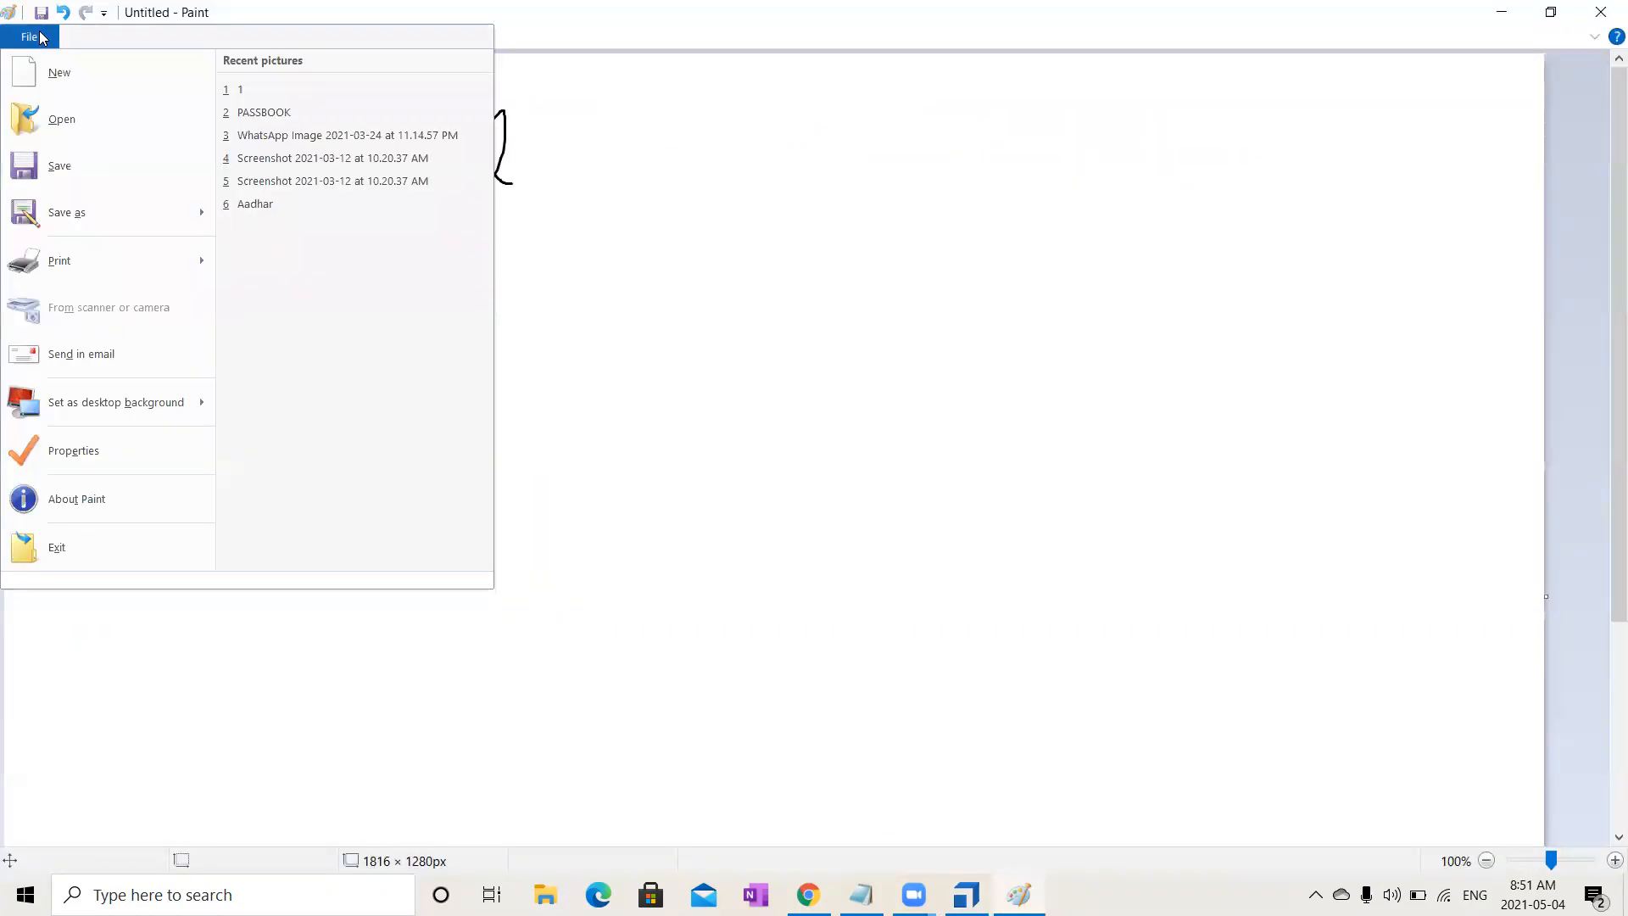
pyautogui.click(70, 94)
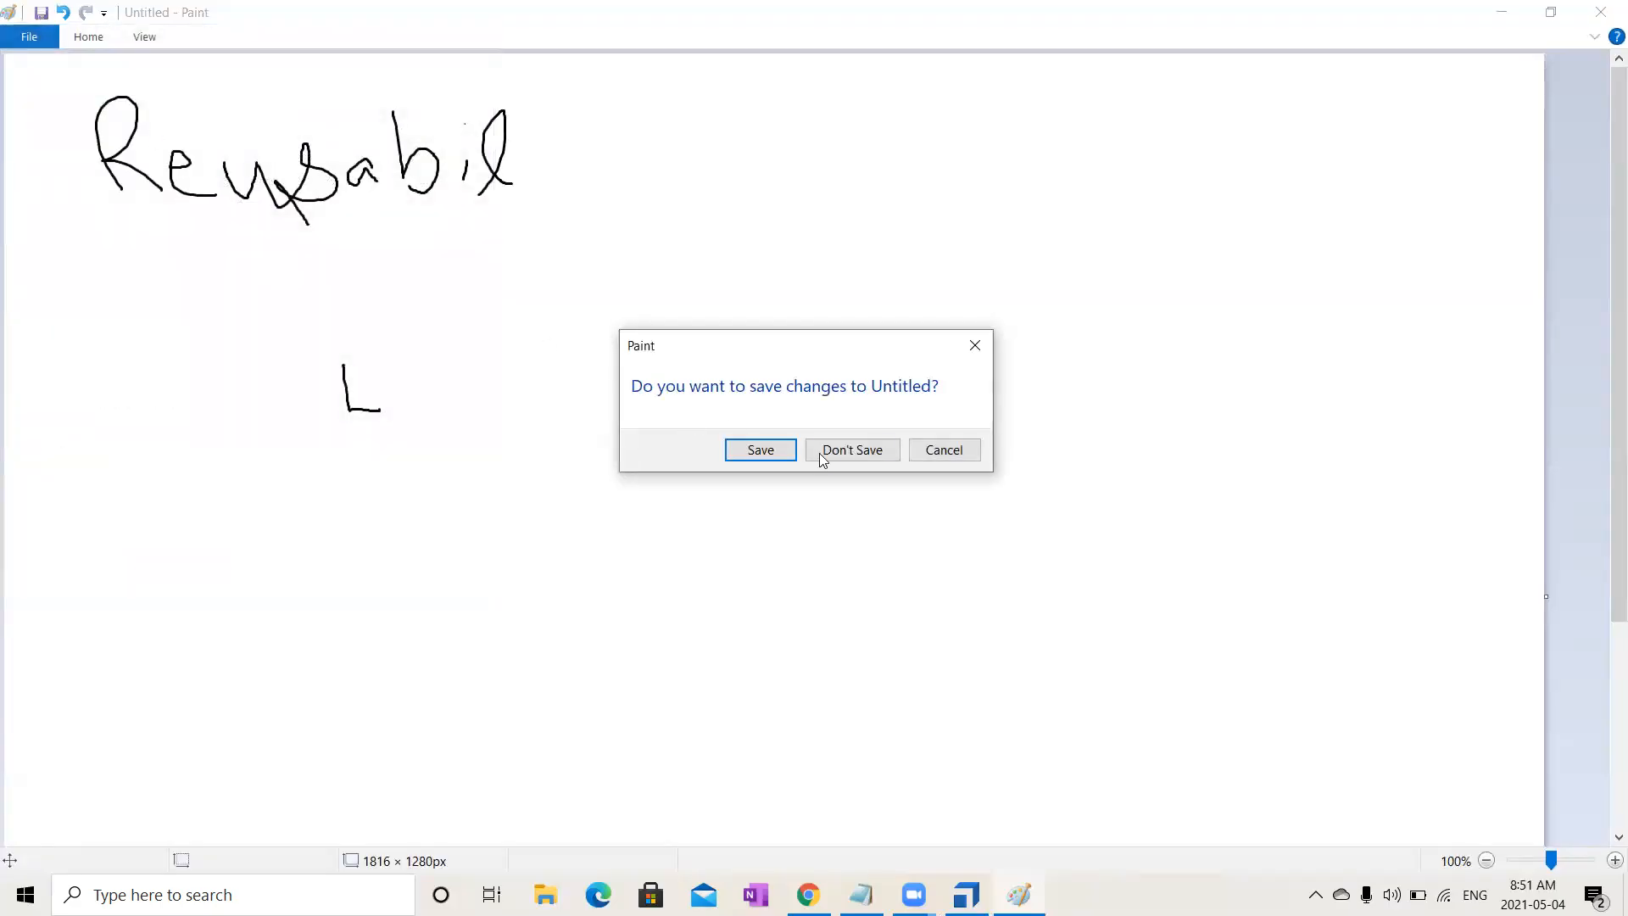
pyautogui.click(827, 449)
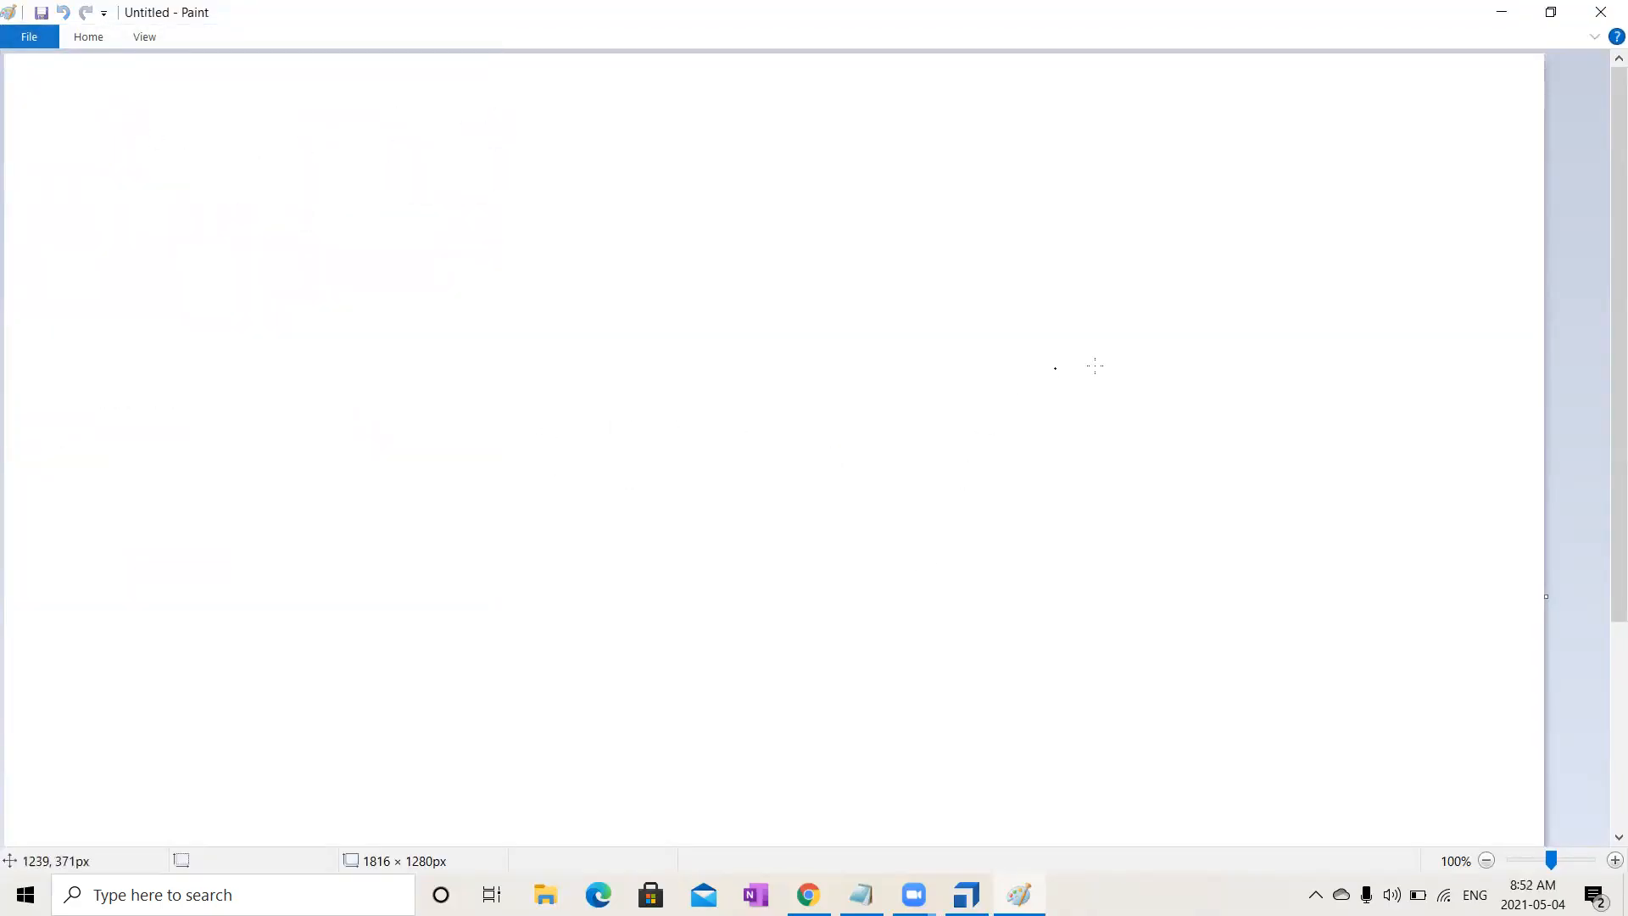
# - Draw a box on the right with a 7 5 label beneath and a shape inside
pyautogui.moveTo(784, 390)
pyautogui.mouseDown()
pyautogui.moveTo(790, 478)
pyautogui.moveTo(1156, 339)
pyautogui.moveTo(905, 348)
pyautogui.moveTo(792, 369)
pyautogui.moveTo(784, 386)
pyautogui.mouseUp()
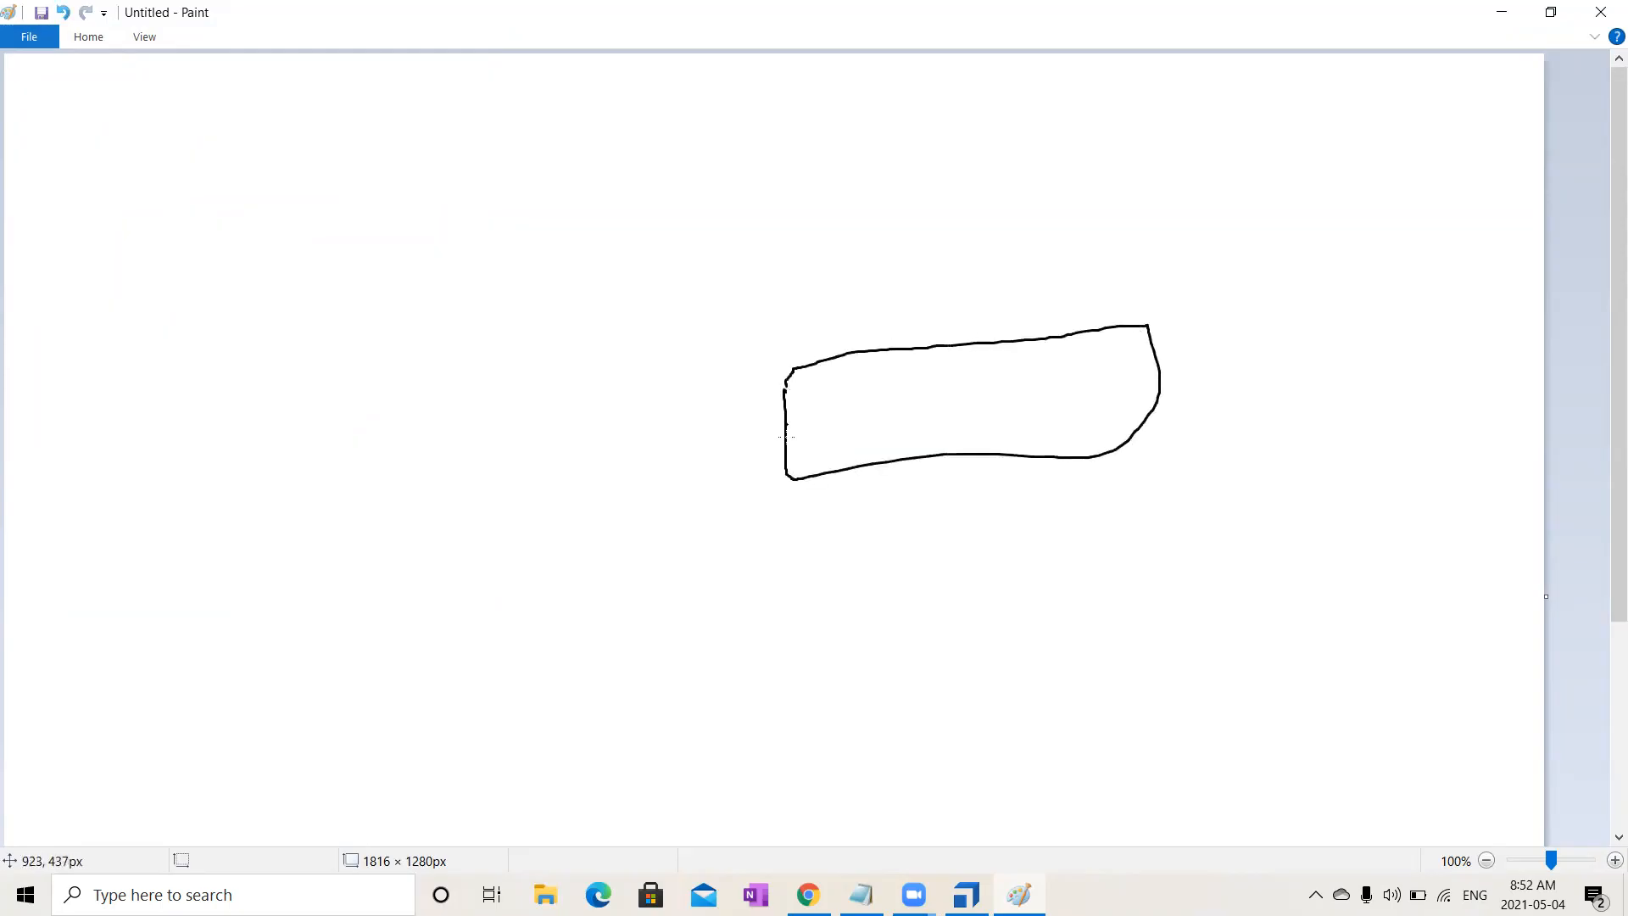
pyautogui.moveTo(783, 529)
pyautogui.mouseDown()
pyautogui.moveTo(807, 530)
pyautogui.moveTo(796, 596)
pyautogui.mouseUp()
pyautogui.moveTo(940, 511)
pyautogui.mouseDown()
pyautogui.moveTo(903, 515)
pyautogui.moveTo(920, 560)
pyautogui.mouseUp()
pyautogui.moveTo(1001, 494)
pyautogui.mouseDown()
pyautogui.moveTo(1050, 546)
pyautogui.moveTo(1089, 481)
pyautogui.mouseUp()
pyautogui.moveTo(971, 385)
pyautogui.mouseDown()
pyautogui.moveTo(928, 398)
pyautogui.moveTo(963, 420)
pyautogui.moveTo(910, 437)
pyautogui.mouseUp()
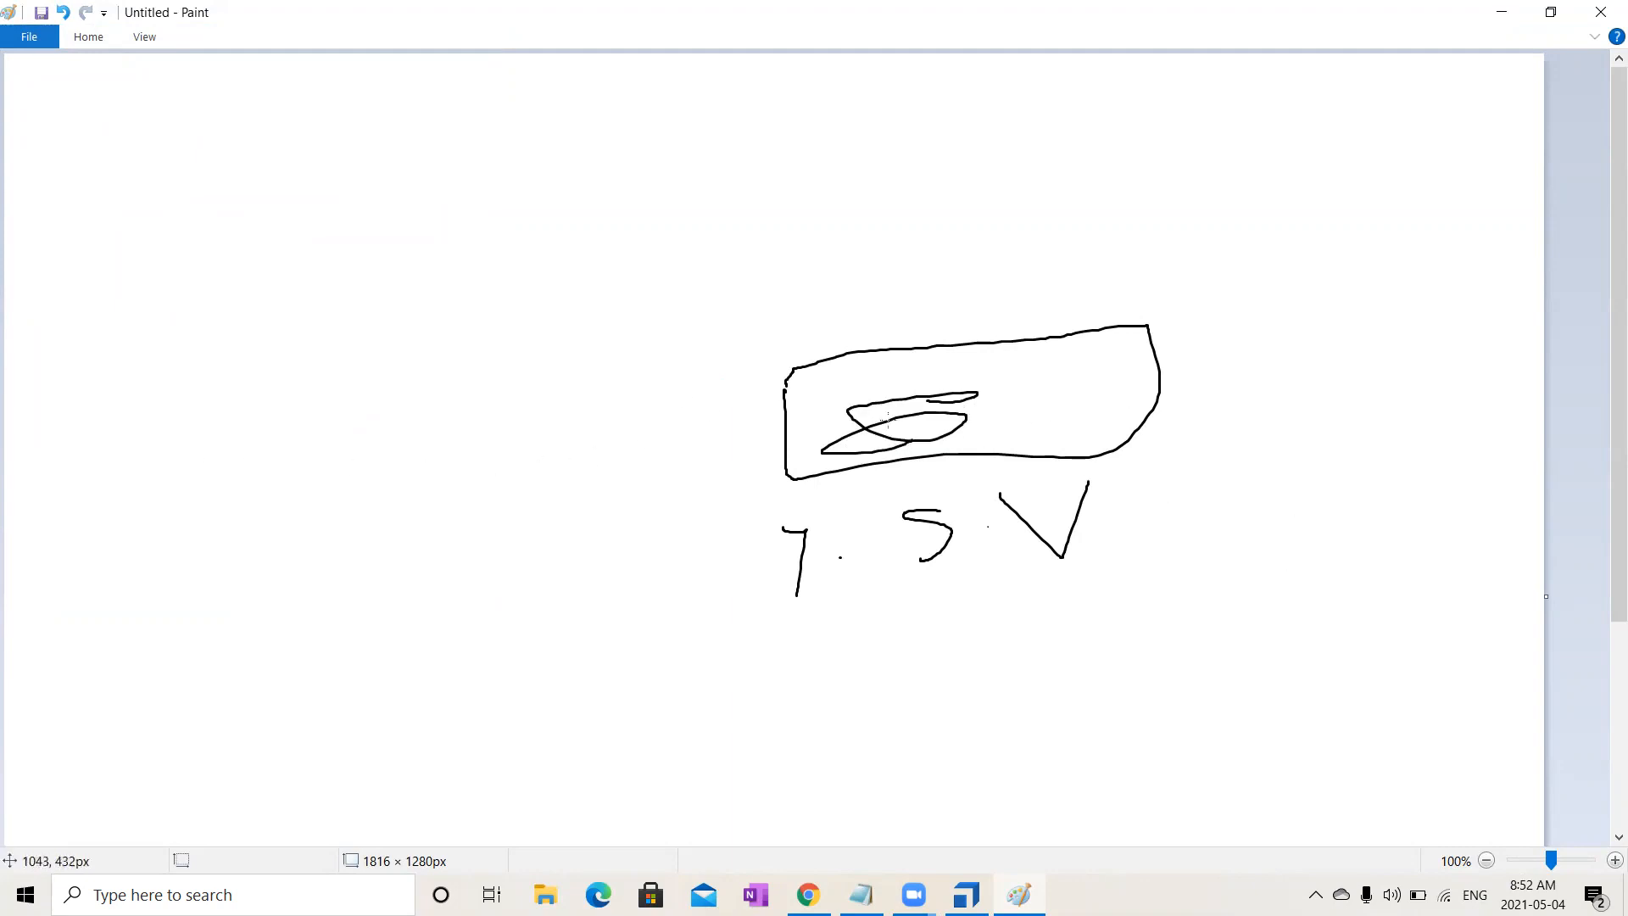
# - Draw a second labelled box at top left and connect it to the right box
pyautogui.moveTo(150, 230)
pyautogui.mouseDown()
pyautogui.moveTo(463, 366)
pyautogui.moveTo(512, 138)
pyautogui.moveTo(121, 247)
pyautogui.mouseUp()
pyautogui.moveTo(255, 515)
pyautogui.mouseDown()
pyautogui.moveTo(257, 480)
pyautogui.moveTo(352, 499)
pyautogui.moveTo(314, 535)
pyautogui.mouseUp()
pyautogui.moveTo(431, 509)
pyautogui.mouseDown()
pyautogui.moveTo(406, 437)
pyautogui.moveTo(400, 465)
pyautogui.moveTo(538, 500)
pyautogui.moveTo(533, 438)
pyautogui.mouseUp()
pyautogui.moveTo(445, 278)
pyautogui.mouseDown()
pyautogui.moveTo(744, 361)
pyautogui.moveTo(853, 435)
pyautogui.moveTo(1094, 399)
pyautogui.moveTo(1054, 430)
pyautogui.mouseUp()
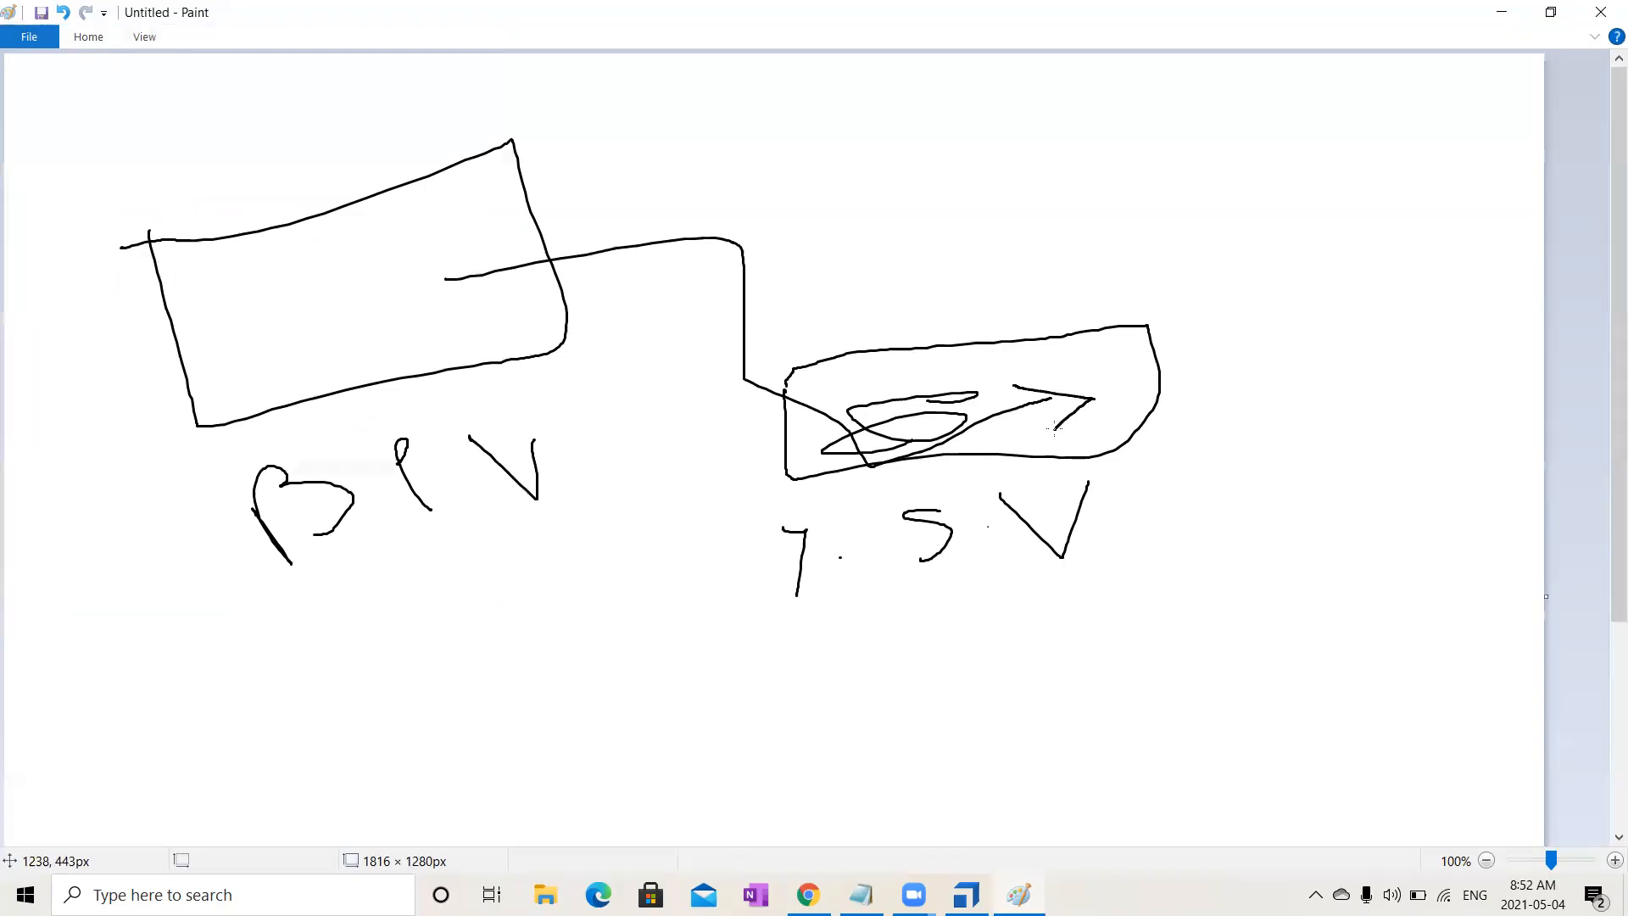
# - Write a note ending in a question mark above the right box
pyautogui.moveTo(817, 226)
pyautogui.mouseDown()
pyautogui.moveTo(782, 261)
pyautogui.moveTo(804, 275)
pyautogui.moveTo(804, 319)
pyautogui.moveTo(835, 303)
pyautogui.moveTo(840, 242)
pyautogui.moveTo(825, 270)
pyautogui.moveTo(862, 281)
pyautogui.moveTo(909, 259)
pyautogui.moveTo(941, 272)
pyautogui.mouseUp()
pyautogui.moveTo(996, 212)
pyautogui.mouseDown()
pyautogui.moveTo(1037, 208)
pyautogui.moveTo(1035, 254)
pyautogui.mouseUp()
pyautogui.moveTo(1058, 175); pyautogui.dragTo(1066, 289)
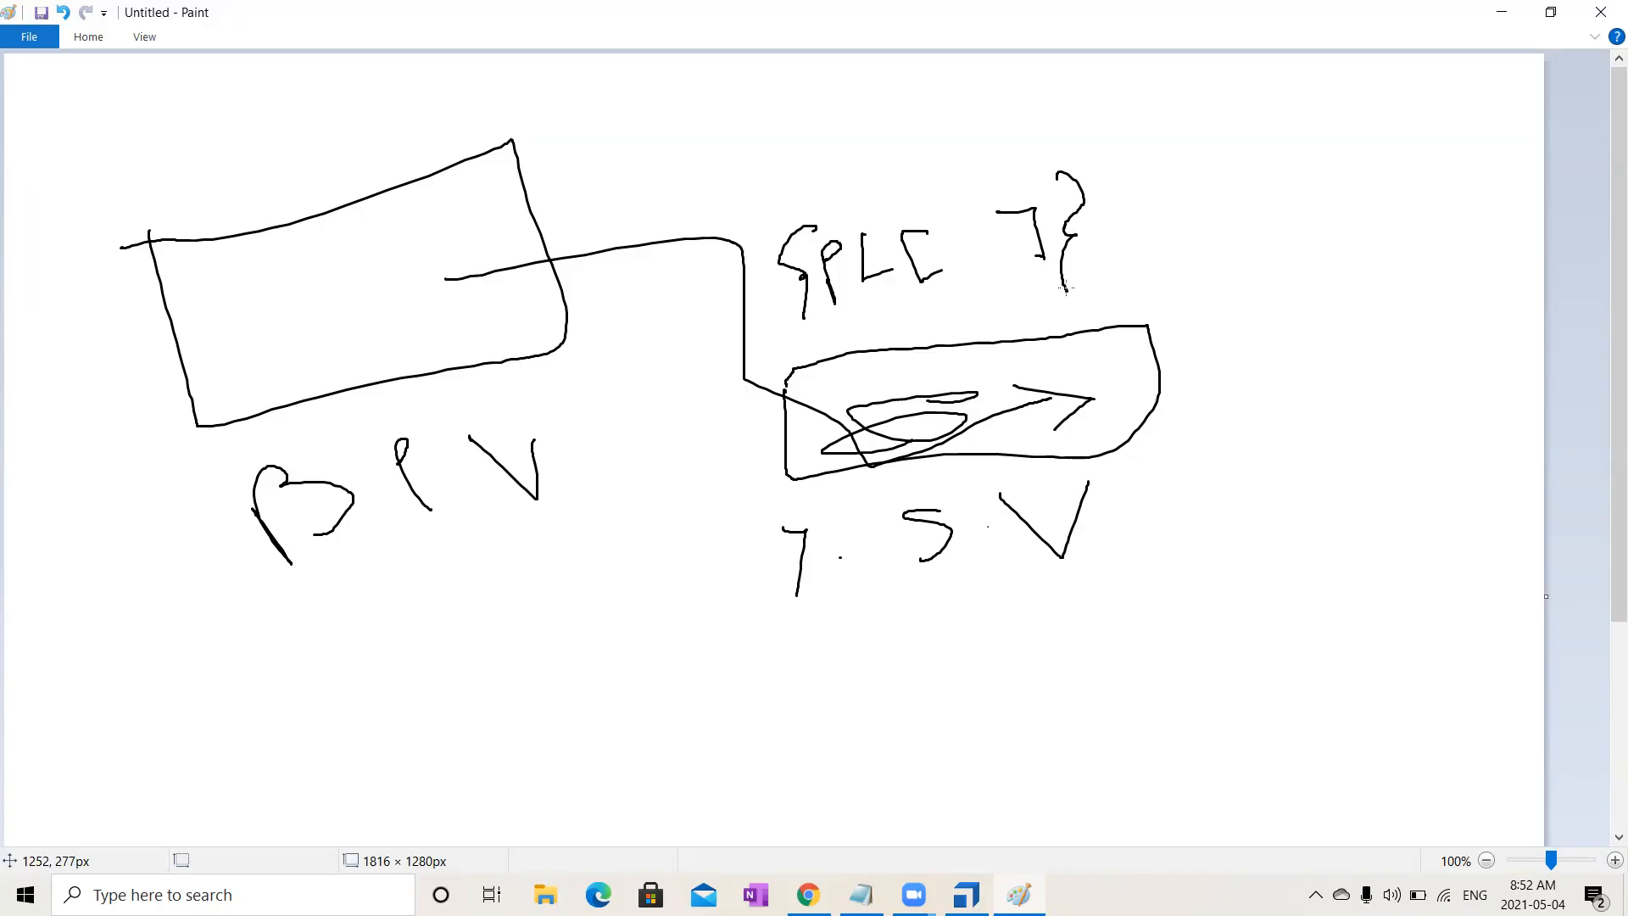
# - Add strokes and marks over and around the left box
pyautogui.moveTo(411, 270); pyautogui.dragTo(380, 296)
pyautogui.moveTo(138, 168); pyautogui.dragTo(265, 249)
pyautogui.moveTo(235, 170); pyautogui.dragTo(363, 254)
pyautogui.moveTo(54, 126)
pyautogui.mouseDown()
pyautogui.moveTo(17, 178)
pyautogui.moveTo(89, 222)
pyautogui.mouseUp()
pyautogui.moveTo(166, 119)
pyautogui.mouseDown()
pyautogui.moveTo(216, 155)
pyautogui.moveTo(206, 164)
pyautogui.mouseUp()
pyautogui.moveTo(328, 133); pyautogui.dragTo(467, 222)
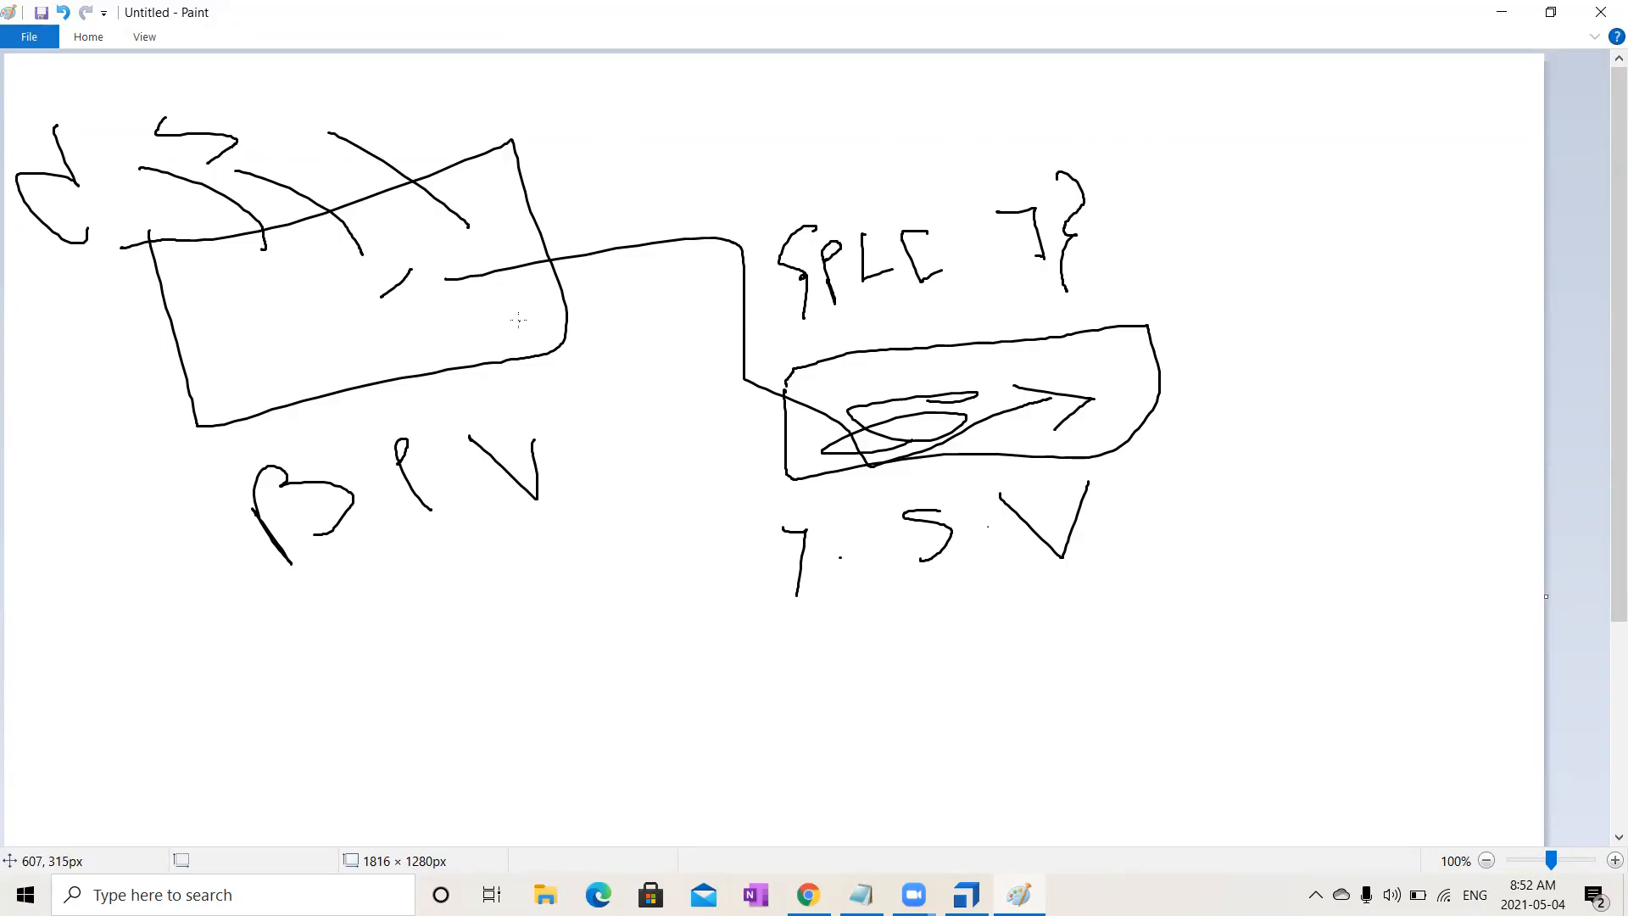
pyautogui.moveTo(108, 393); pyautogui.dragTo(273, 293)
pyautogui.moveTo(142, 430); pyautogui.dragTo(288, 310)
pyautogui.moveTo(174, 505); pyautogui.dragTo(330, 298)
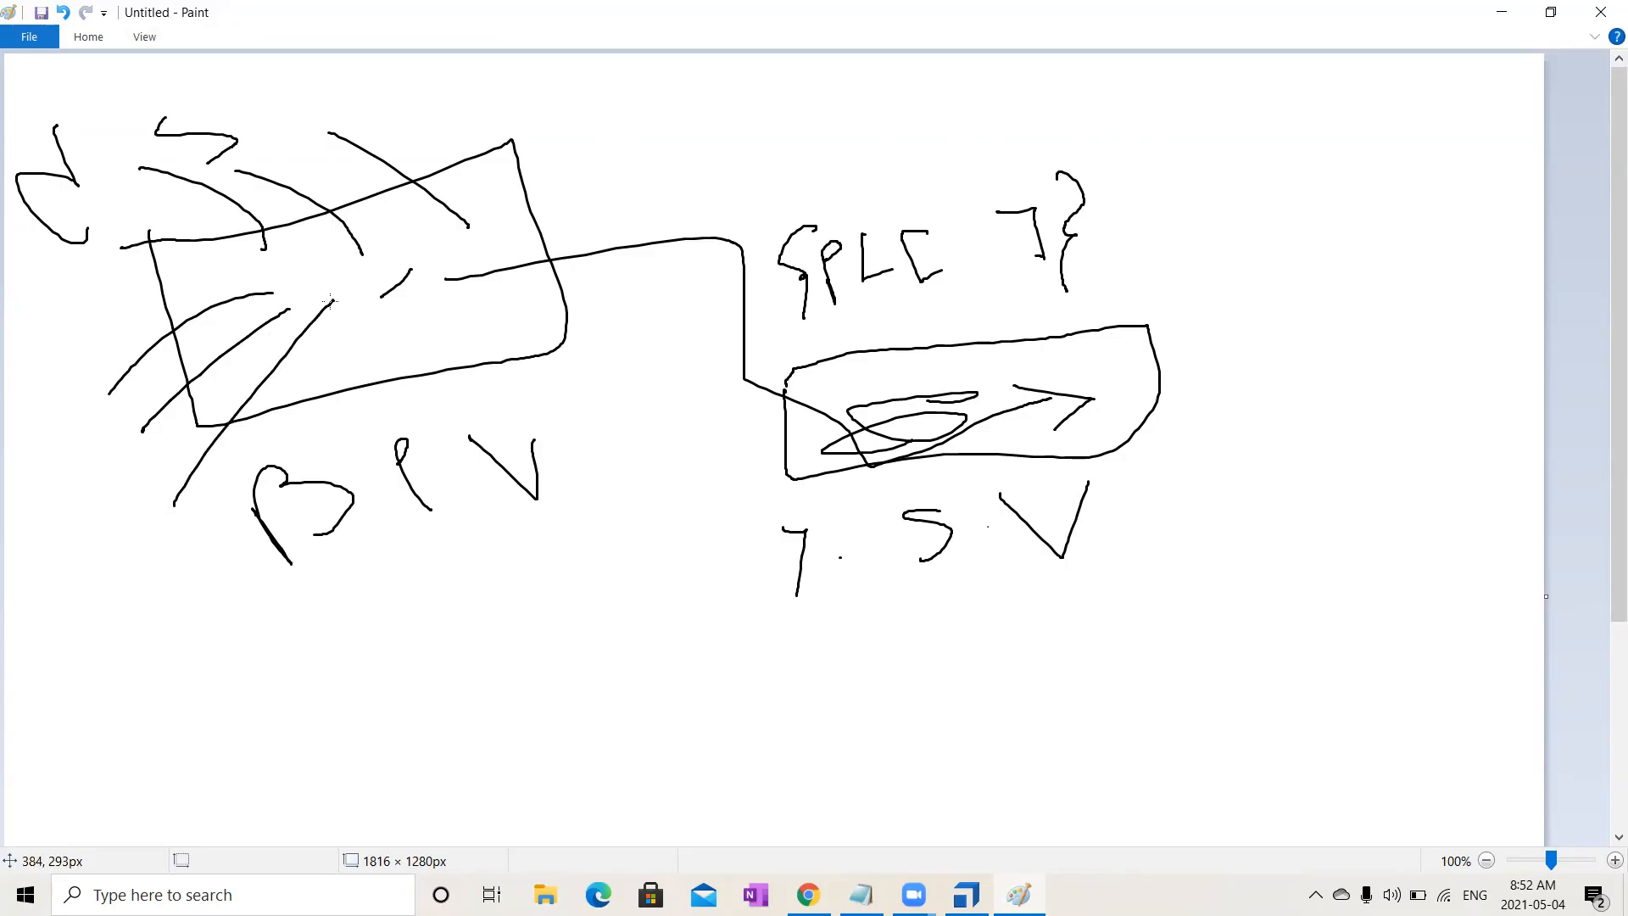
# - Circle both boxes with their labels, link the circles, and return to Tosca Commander
pyautogui.moveTo(535, 288)
pyautogui.mouseDown()
pyautogui.moveTo(236, 382)
pyautogui.moveTo(526, 433)
pyautogui.moveTo(273, 502)
pyautogui.mouseUp()
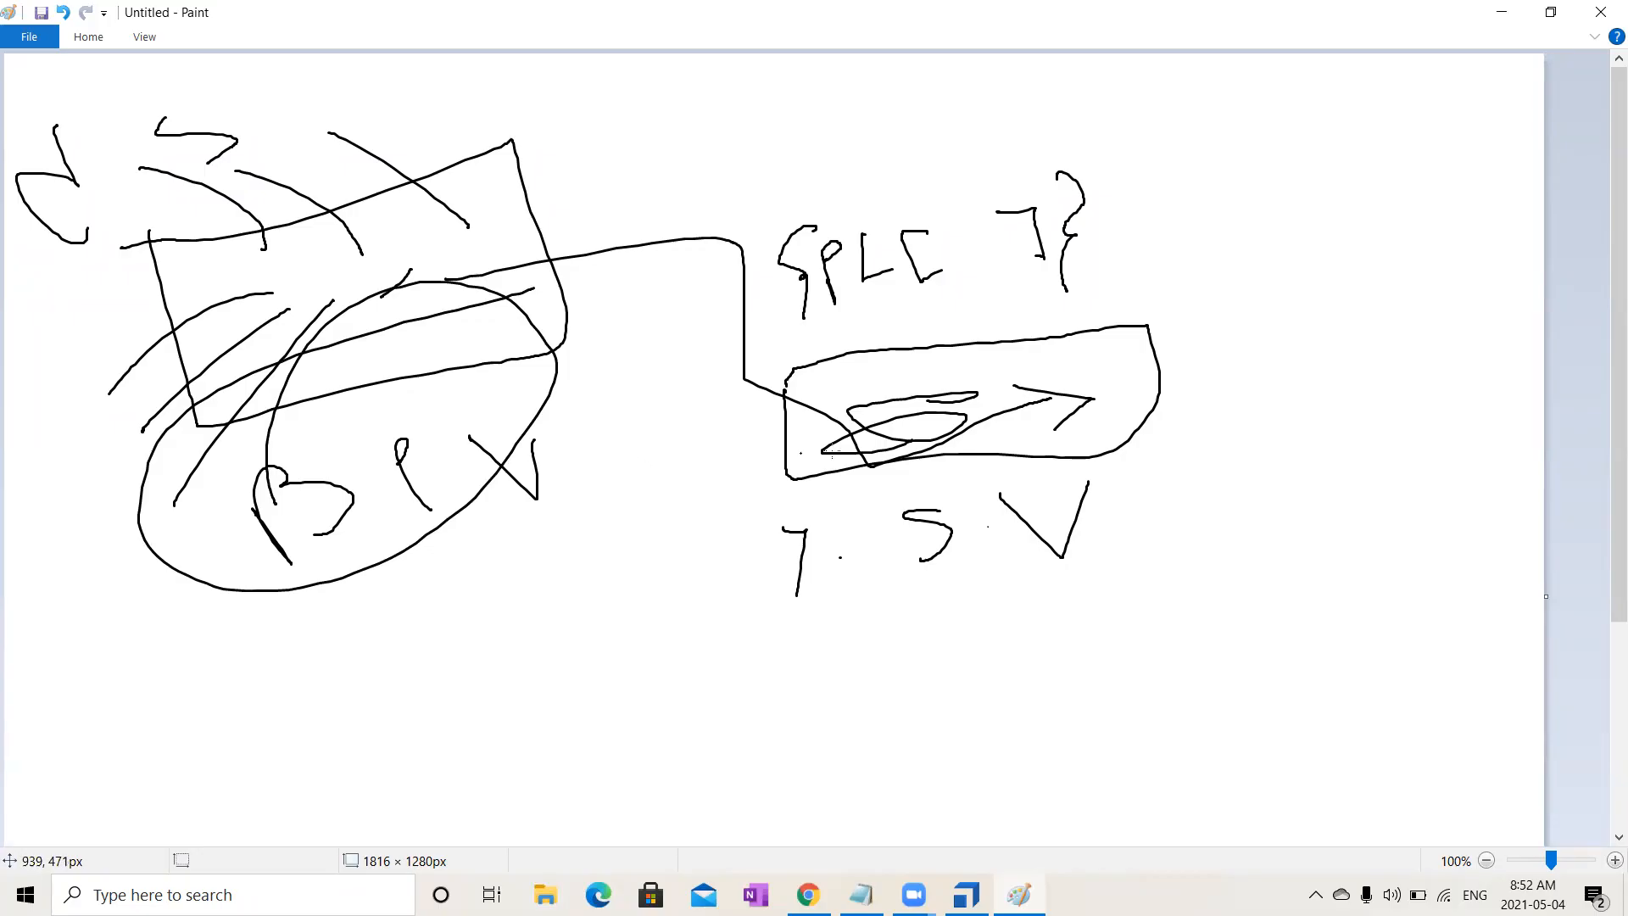
pyautogui.moveTo(1314, 299)
pyautogui.mouseDown()
pyautogui.moveTo(645, 478)
pyautogui.moveTo(1357, 289)
pyautogui.moveTo(874, 406)
pyautogui.mouseUp()
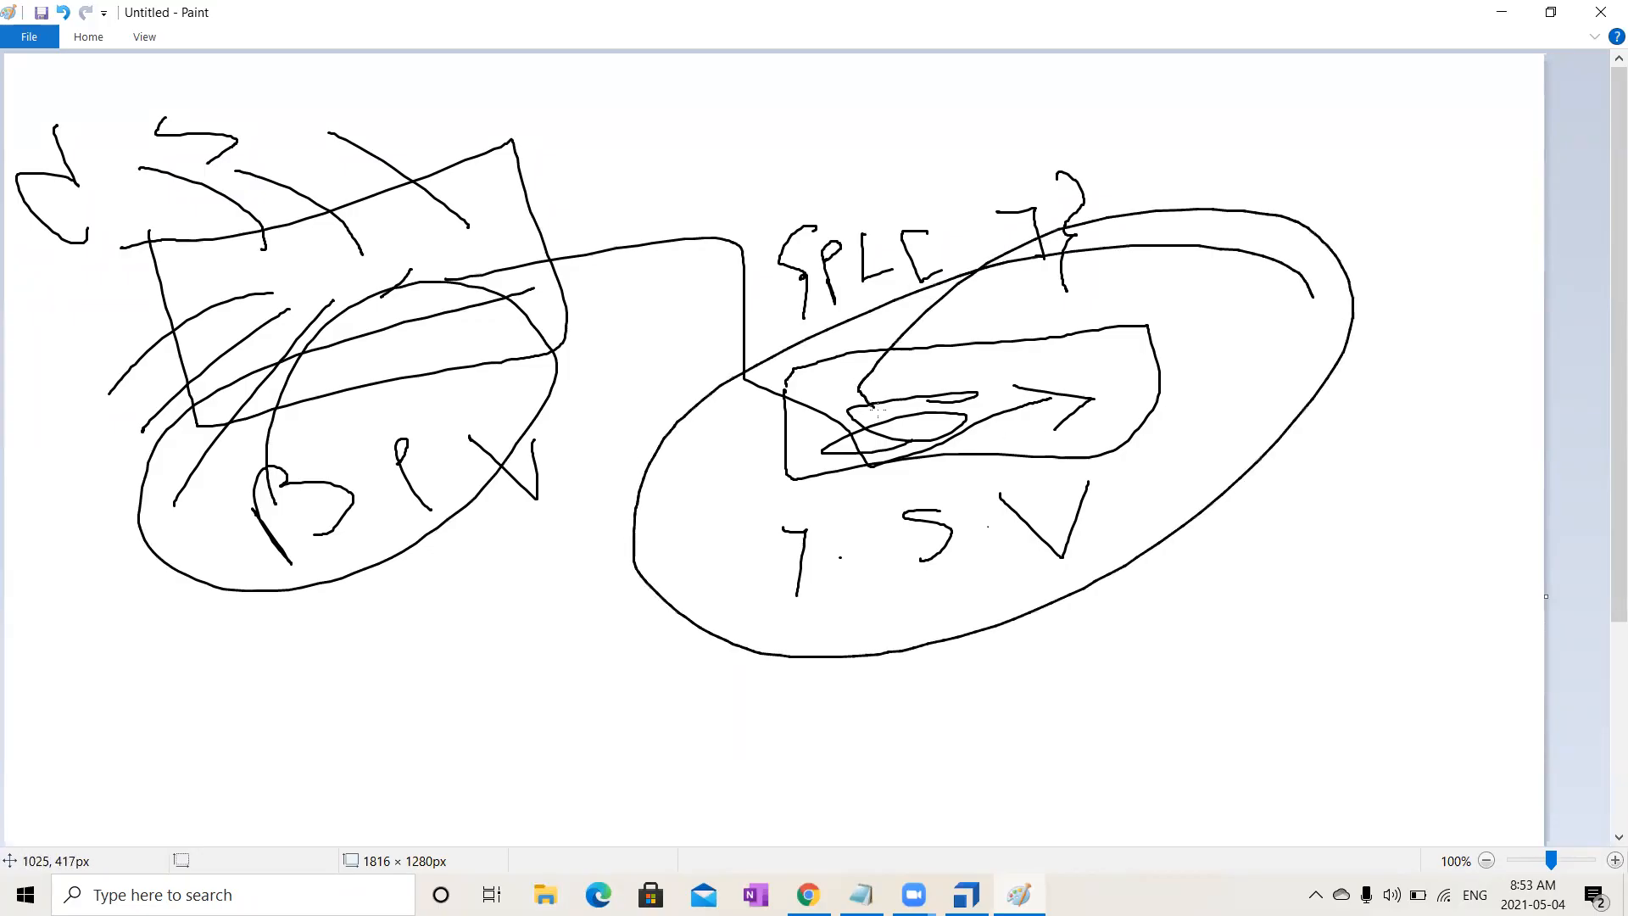
pyautogui.moveTo(497, 402)
pyautogui.mouseDown()
pyautogui.moveTo(738, 329)
pyautogui.moveTo(1057, 390)
pyautogui.mouseUp()
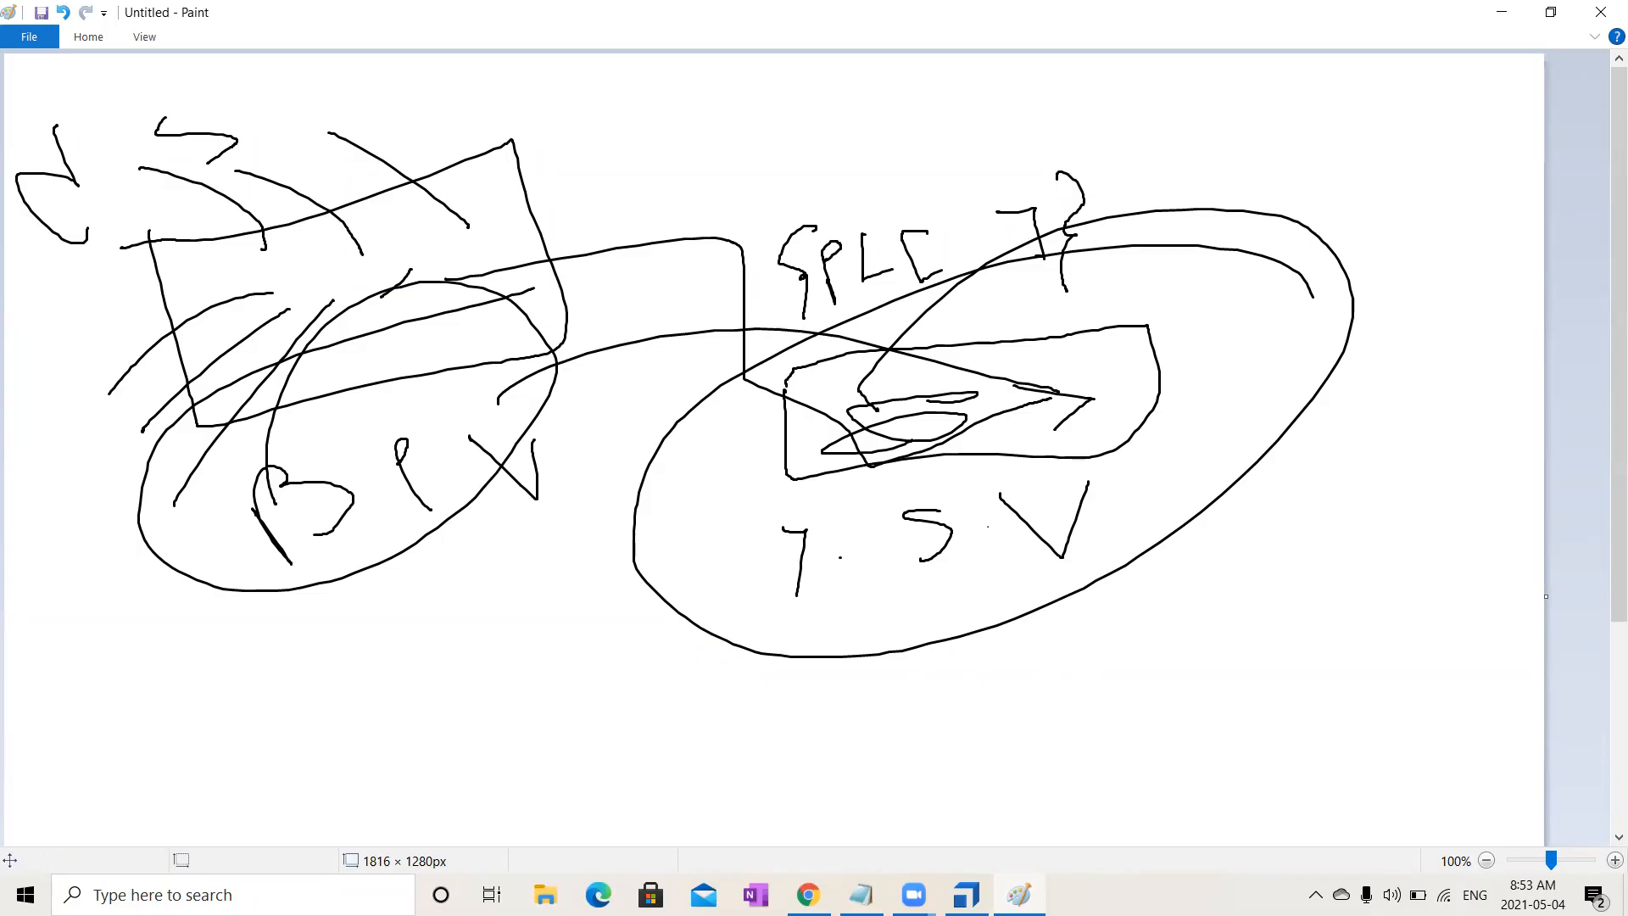
pyautogui.click(948, 889)
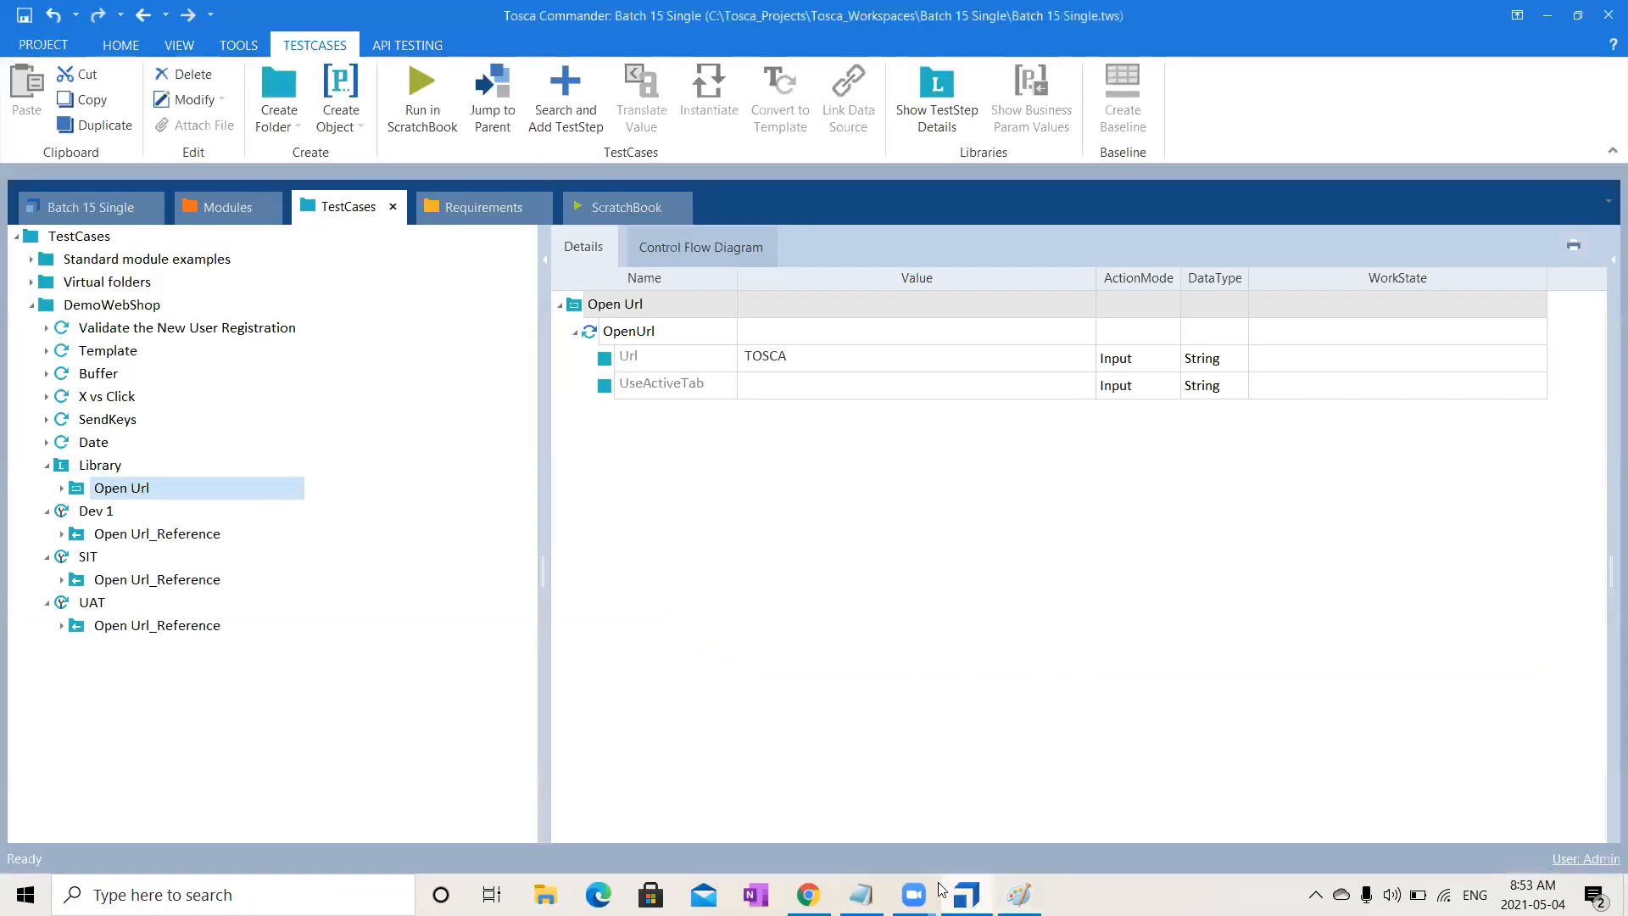
# - Create a reusable TestStepBlock in Library named BP_Open Url
pyautogui.click(111, 470)
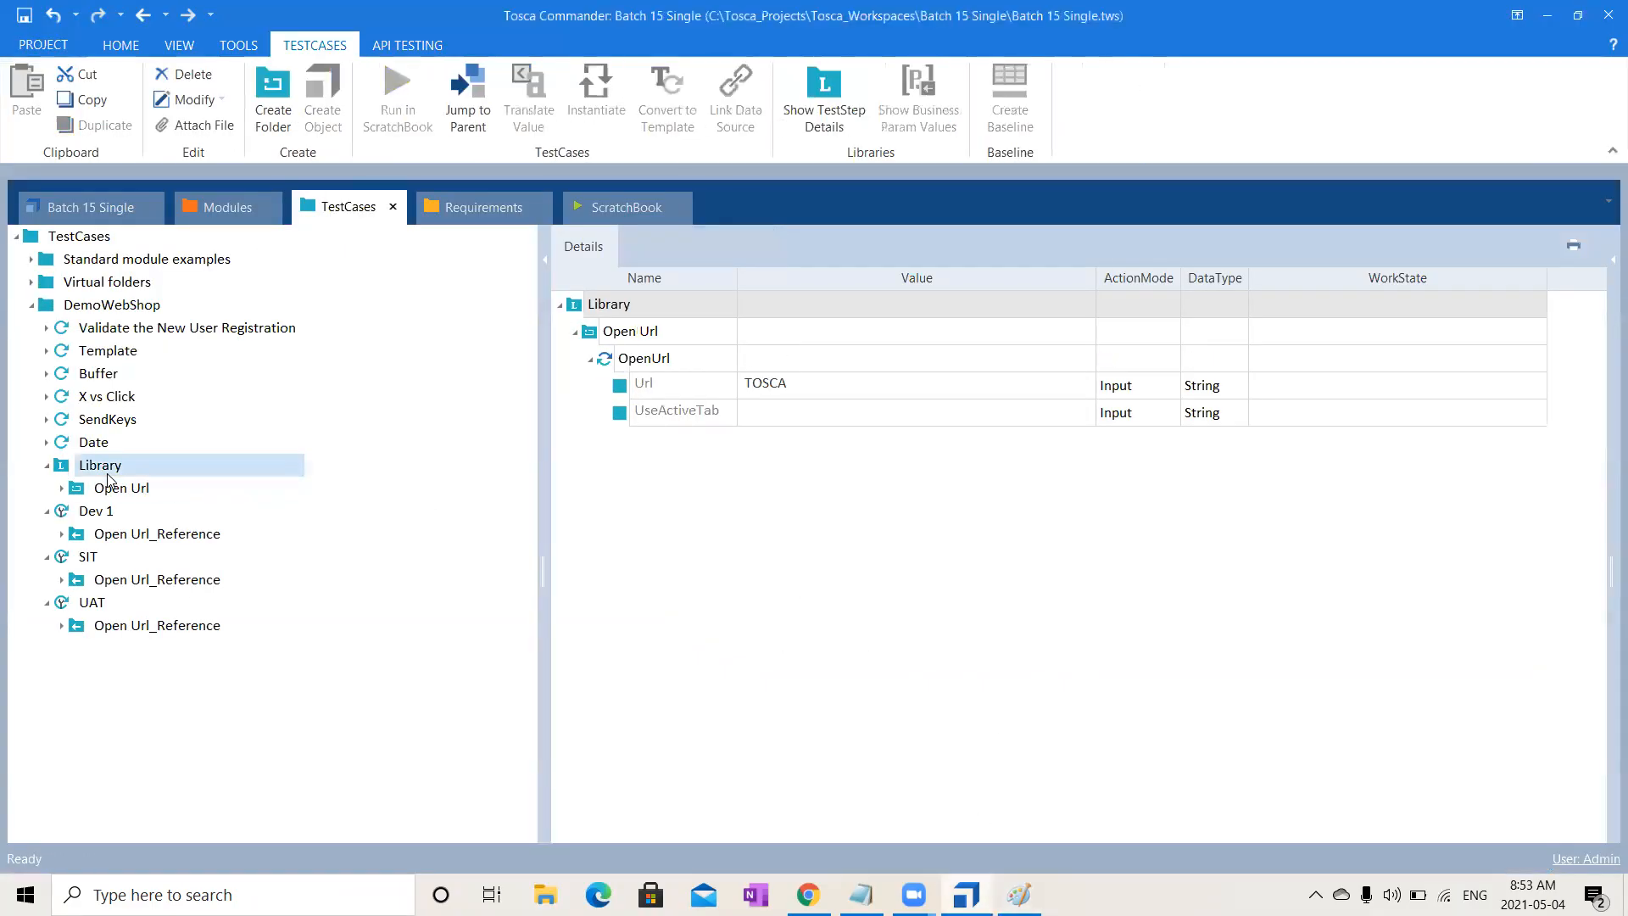
pyautogui.rightClick(109, 475)
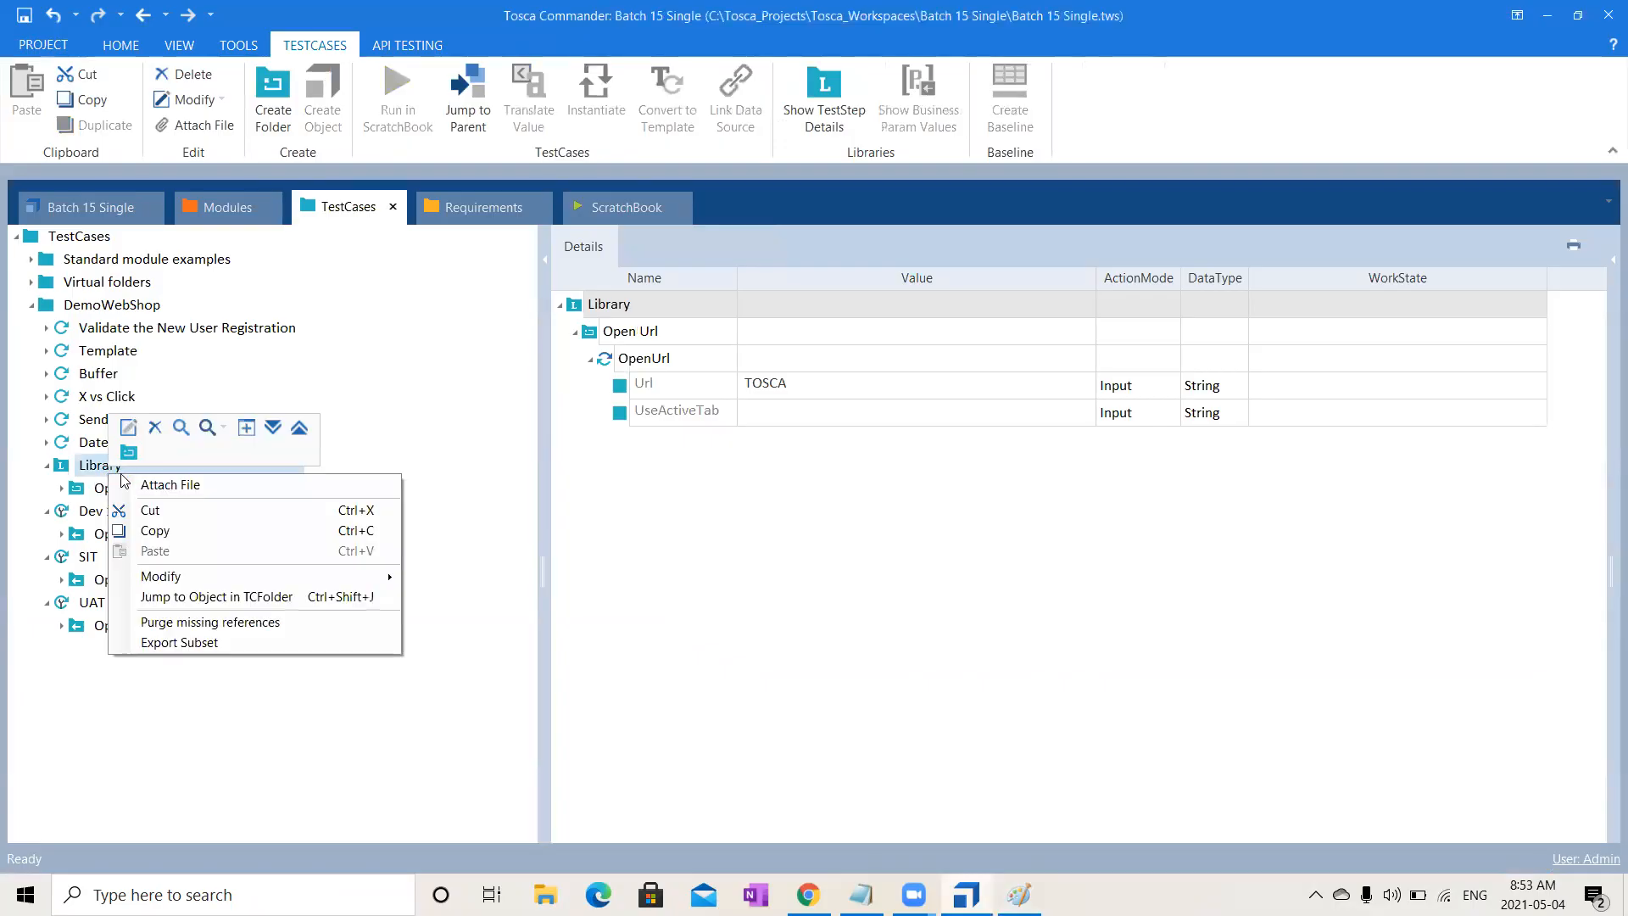
pyautogui.click(130, 455)
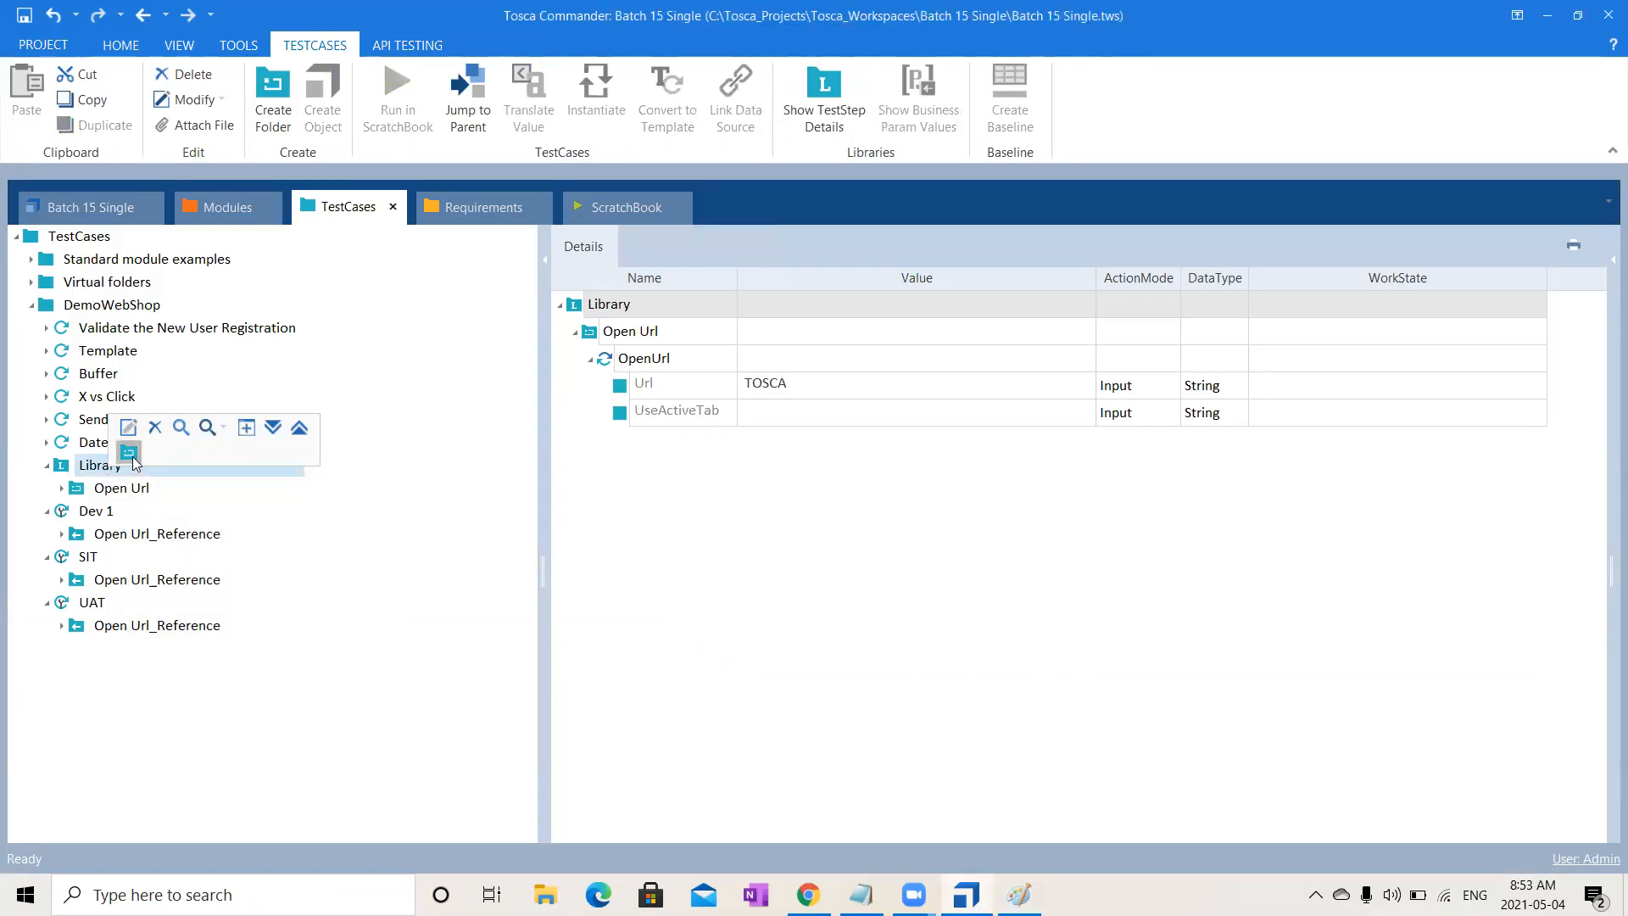
pyautogui.write('BP')
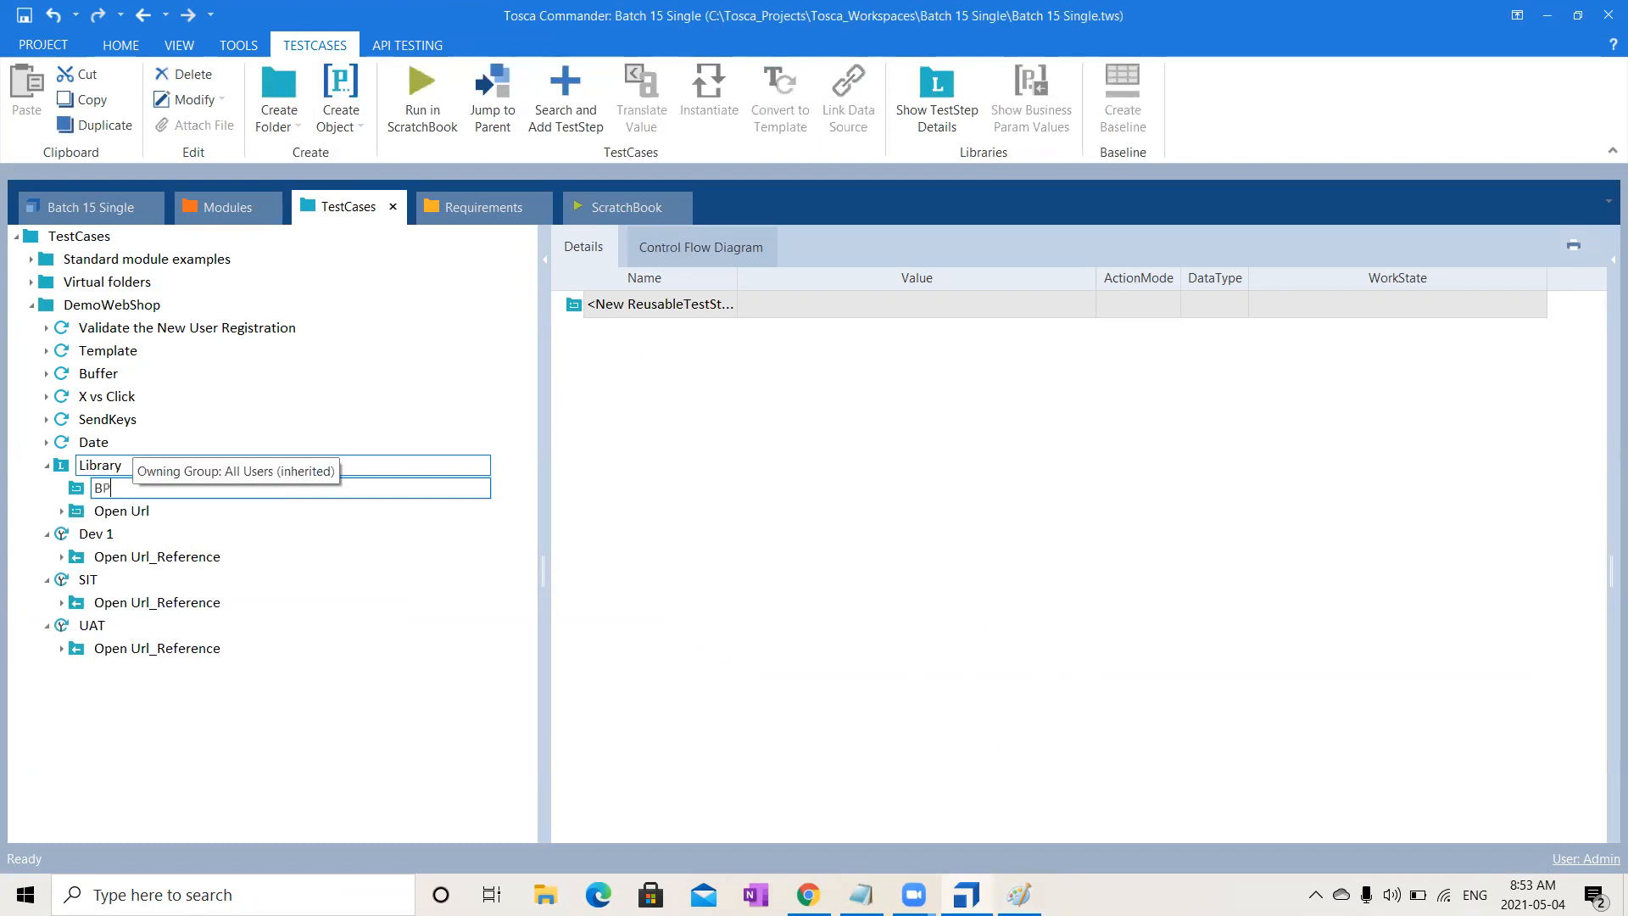
pyautogui.write('_OPen')
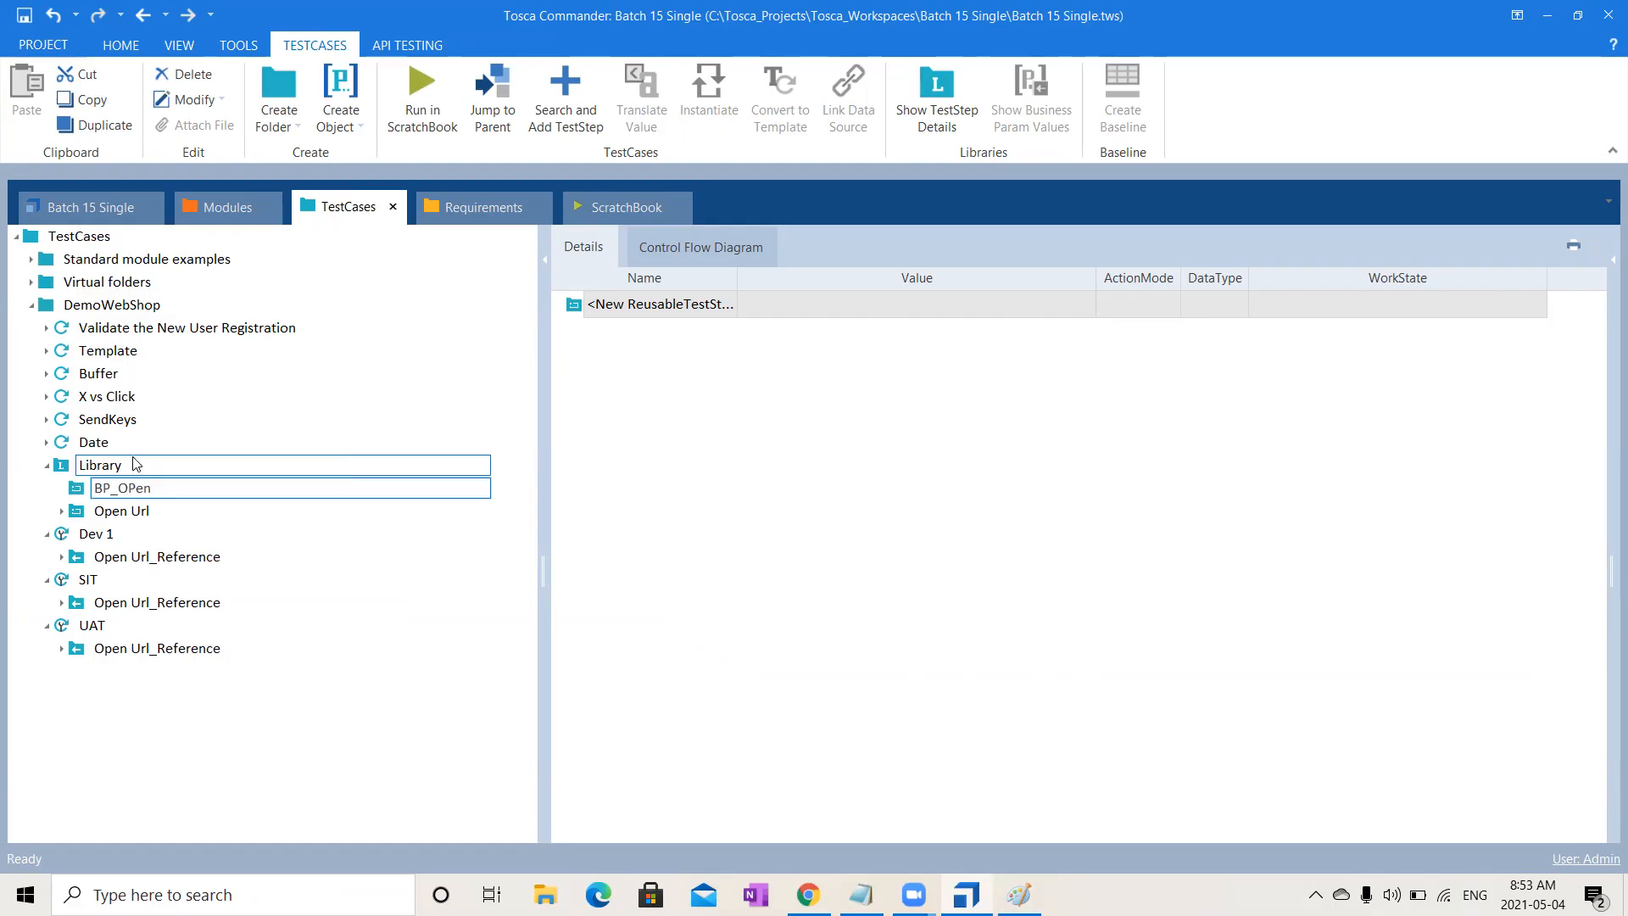
pyautogui.press('BackSpace')
pyautogui.press('BackSpace')
pyautogui.press('BackSpace')
pyautogui.write('pen Url')
pyautogui.press('Return')
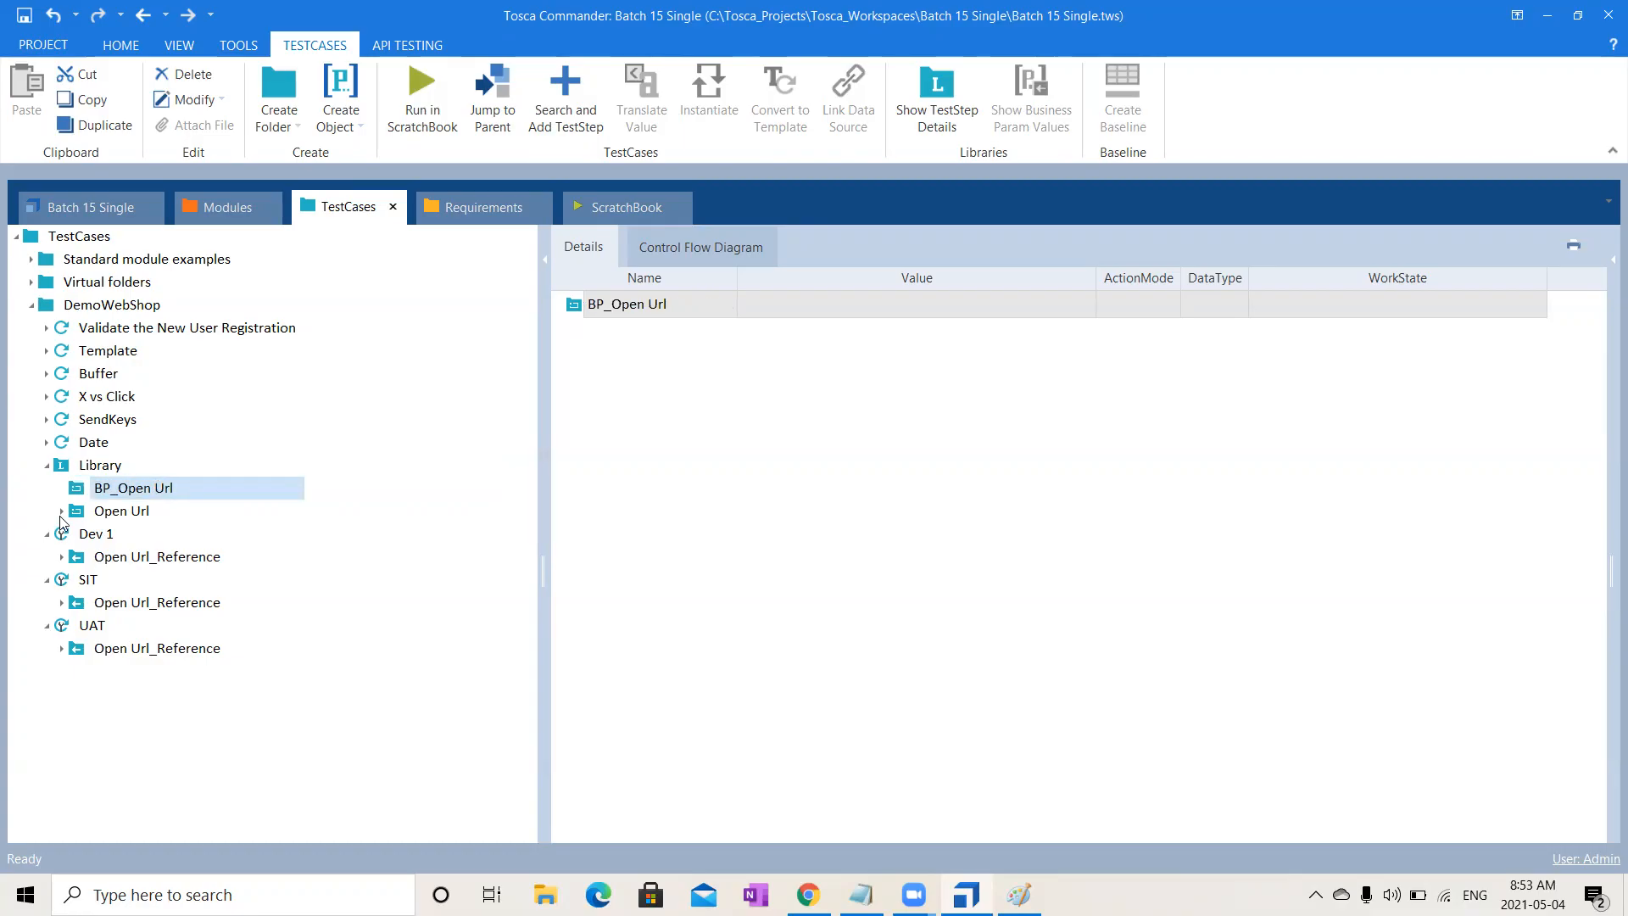
# - Copy the OpenUrl step from Open Url and paste it into BP_Open Url
pyautogui.click(61, 511)
pyautogui.click(120, 534)
pyautogui.hotkey('ctrl', 'c')
pyautogui.click(128, 494)
pyautogui.hotkey('ctrl', 'v')
pyautogui.click(61, 511)
pyautogui.click(61, 489)
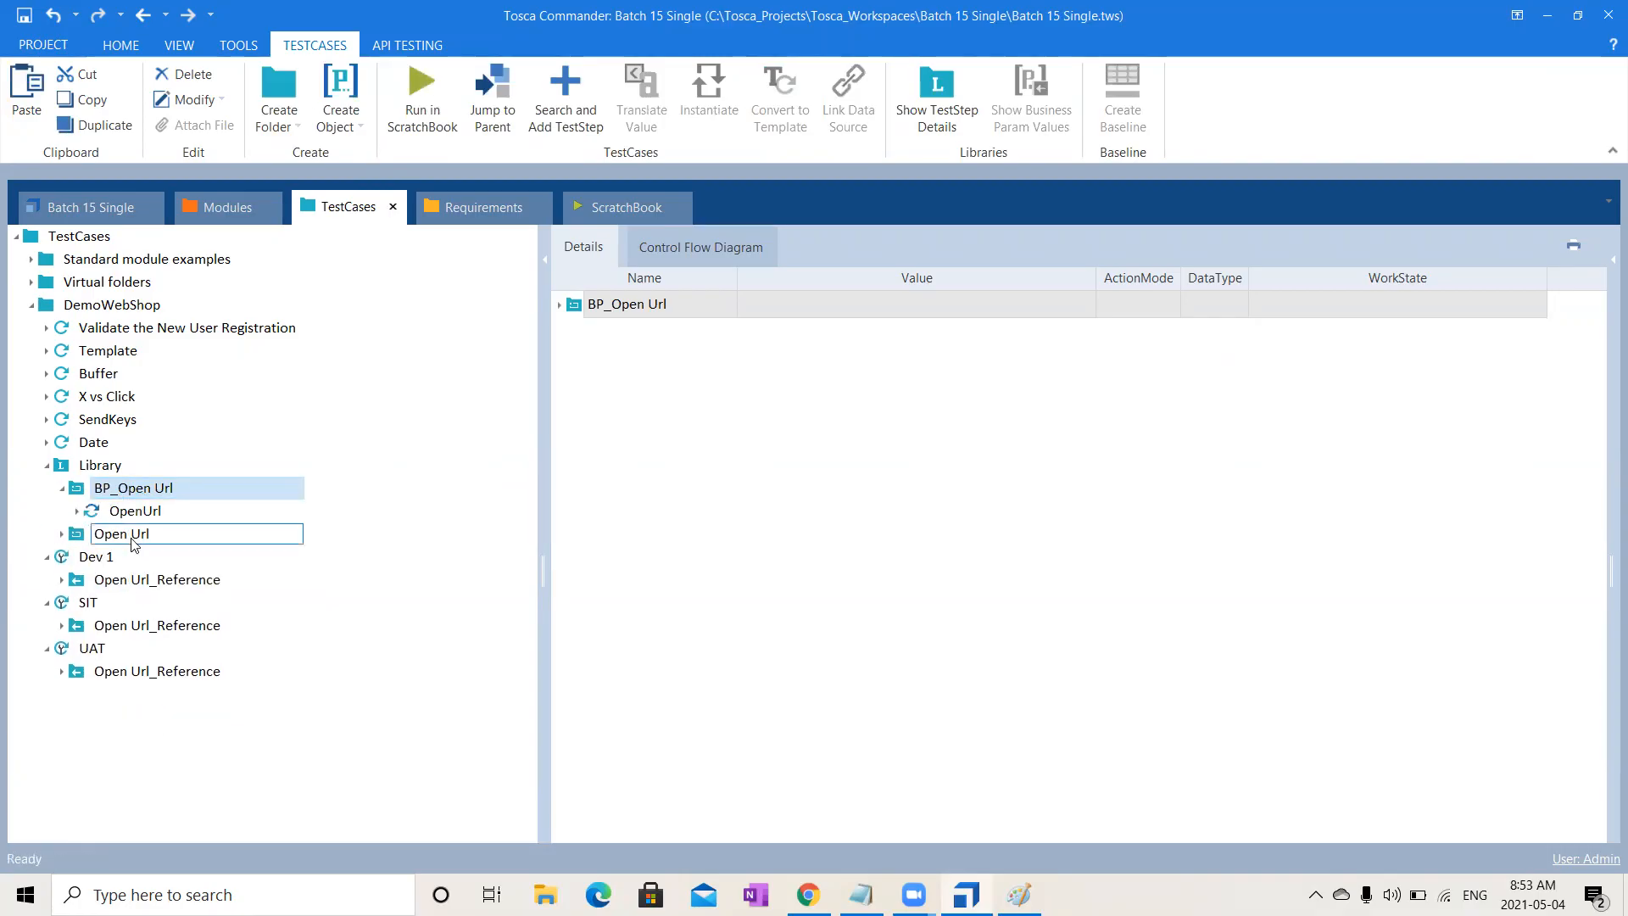
pyautogui.click(159, 514)
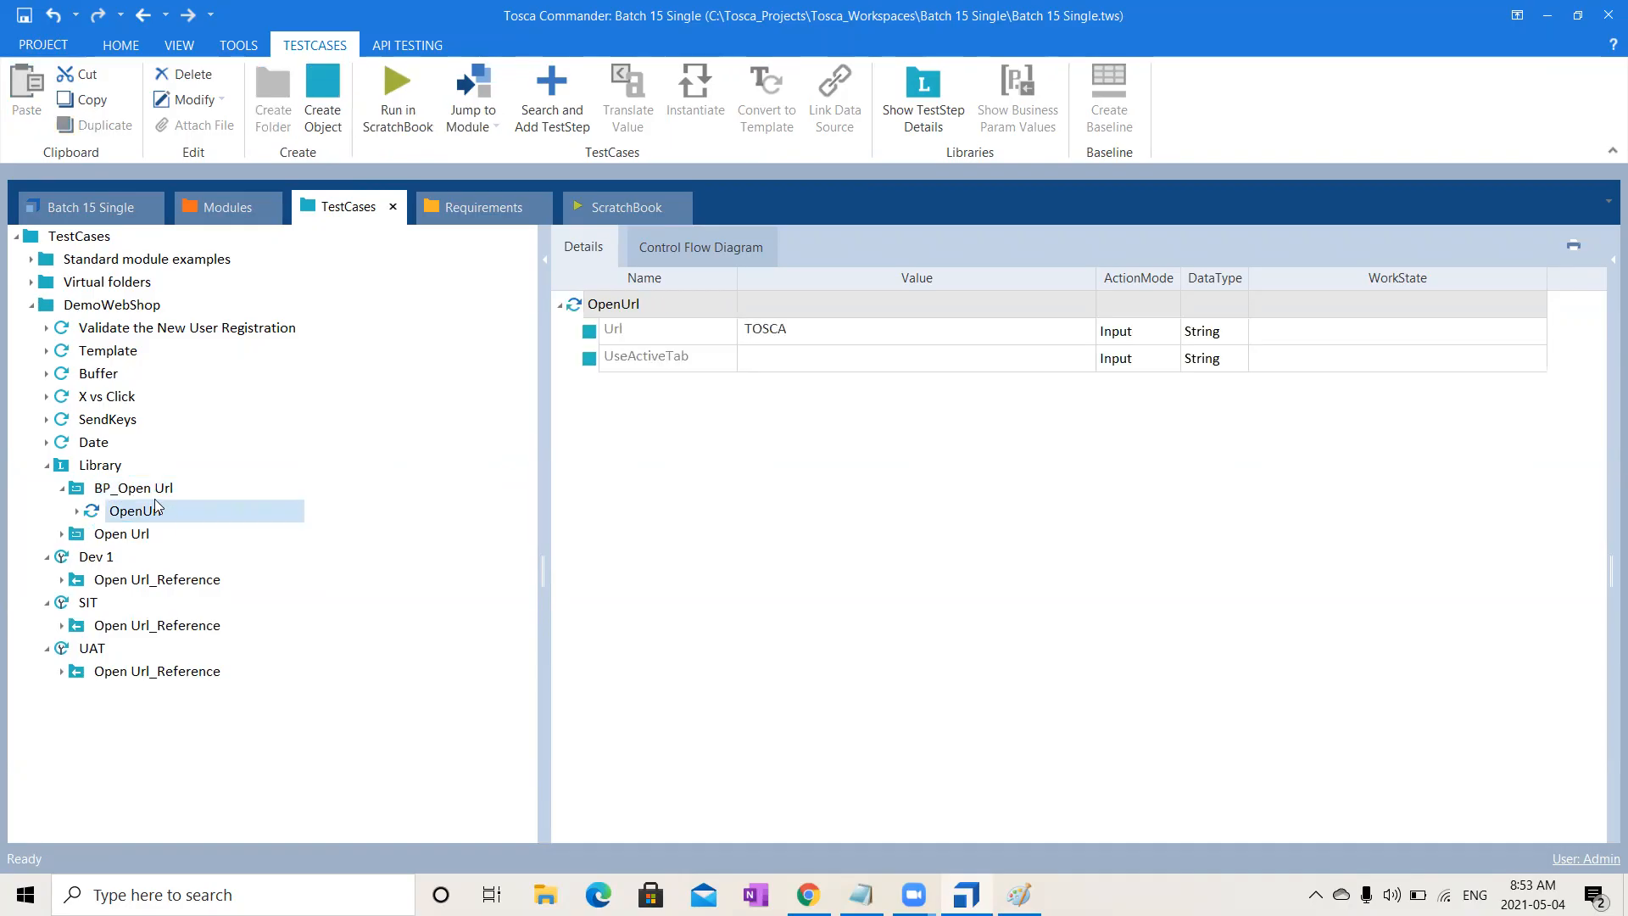
pyautogui.click(156, 496)
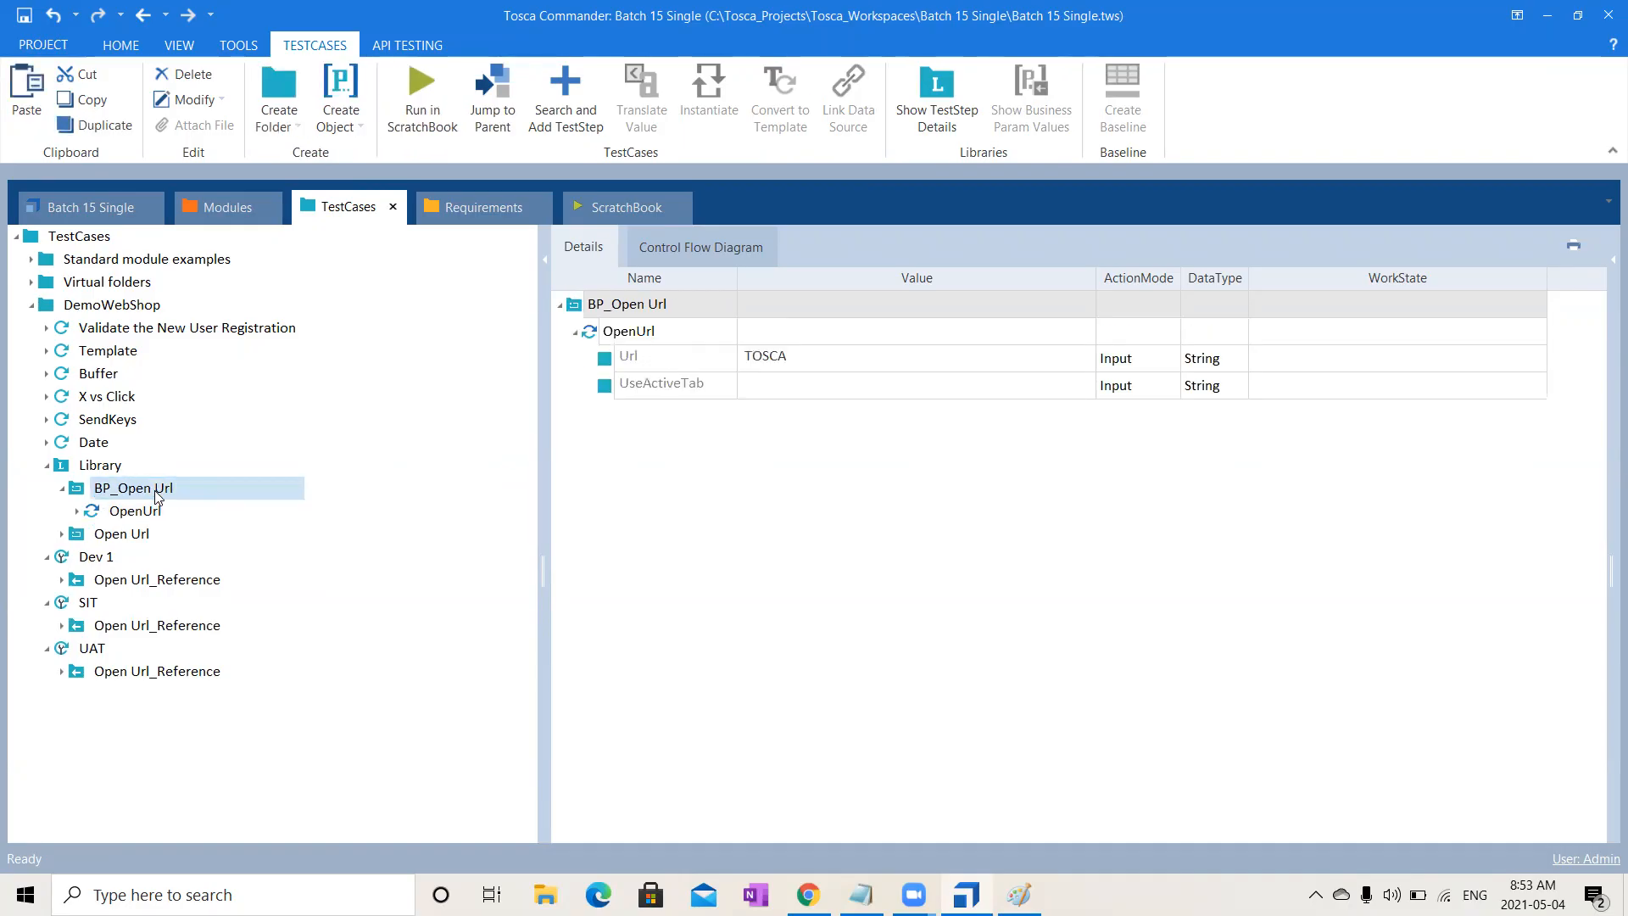
# - Add a Business Parameters section to BP_Open Url
pyautogui.rightClick(157, 496)
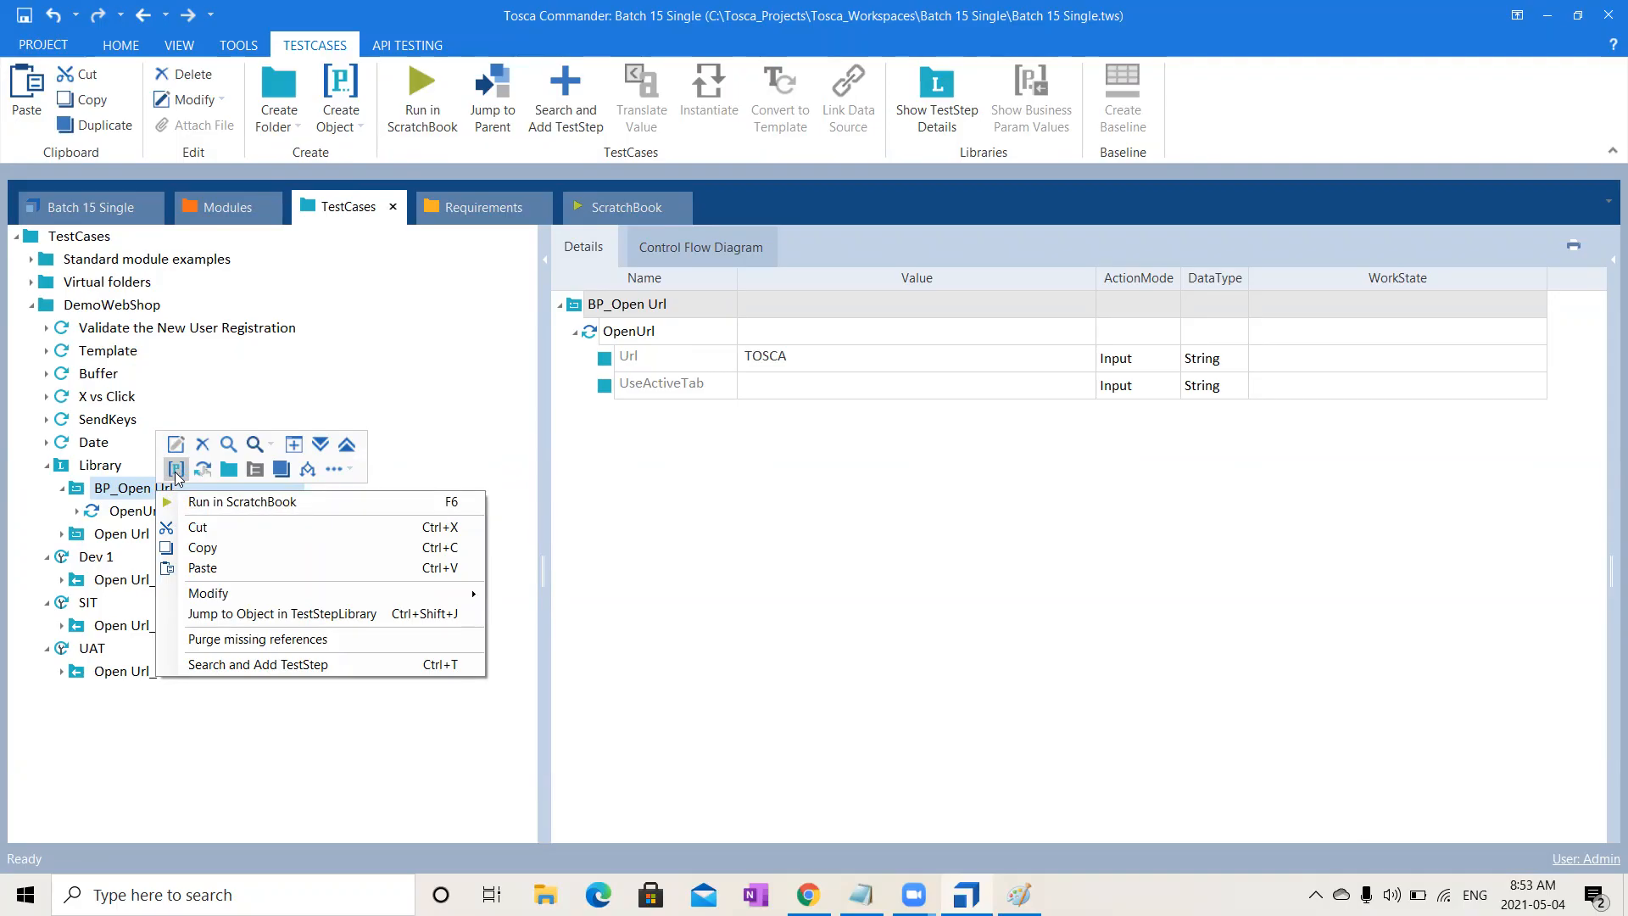
pyautogui.click(175, 471)
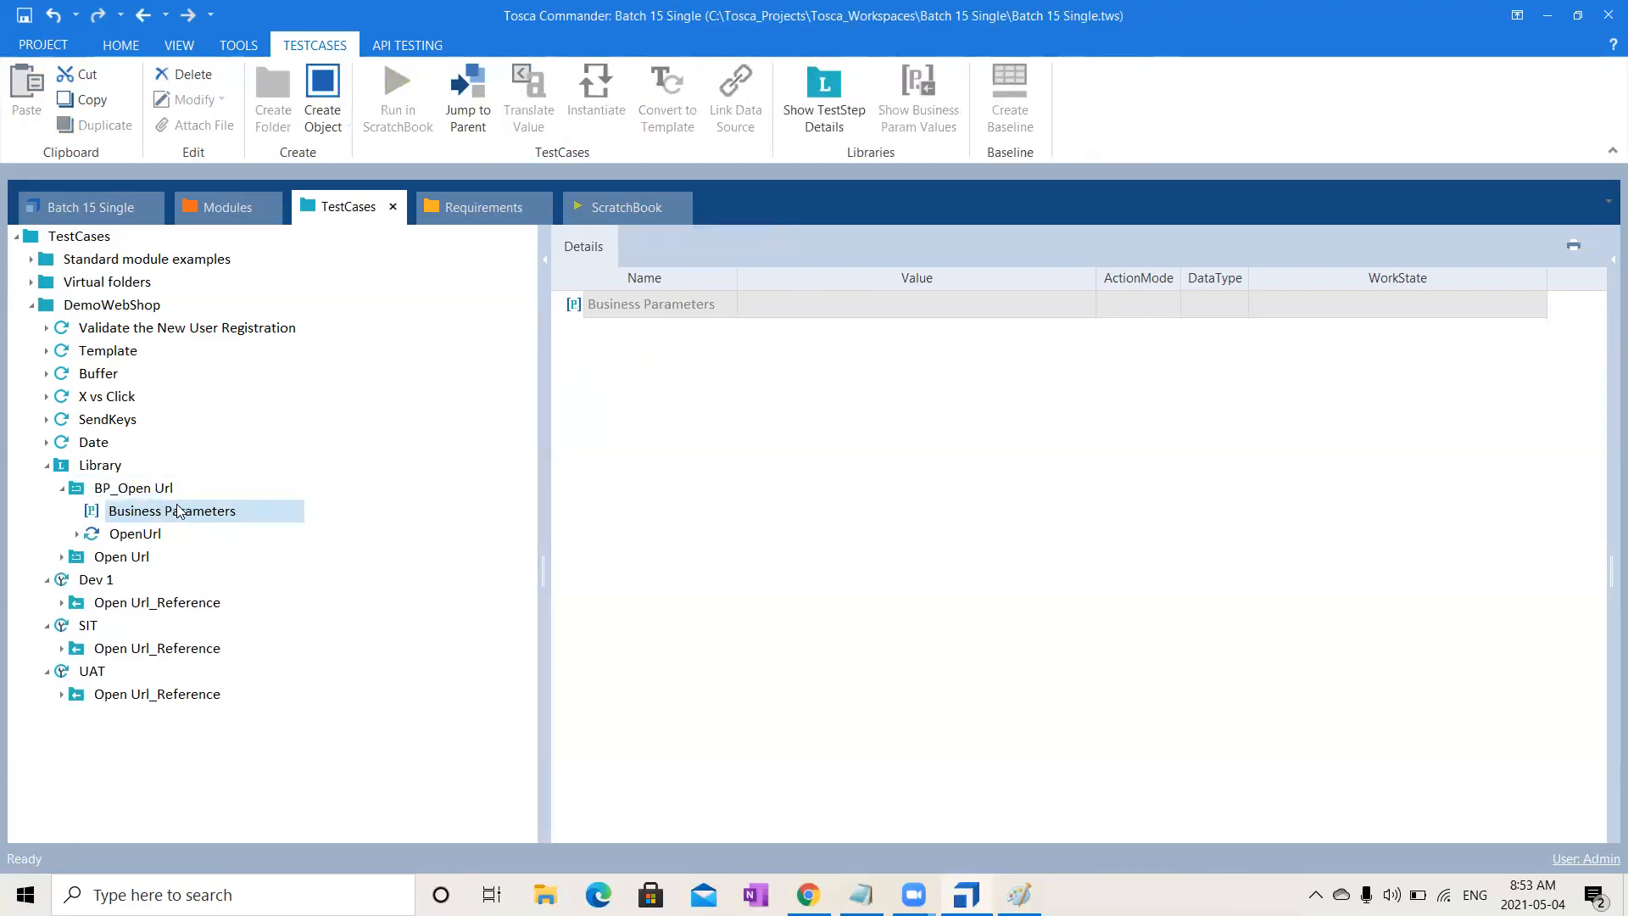
pyautogui.rightClick(164, 512)
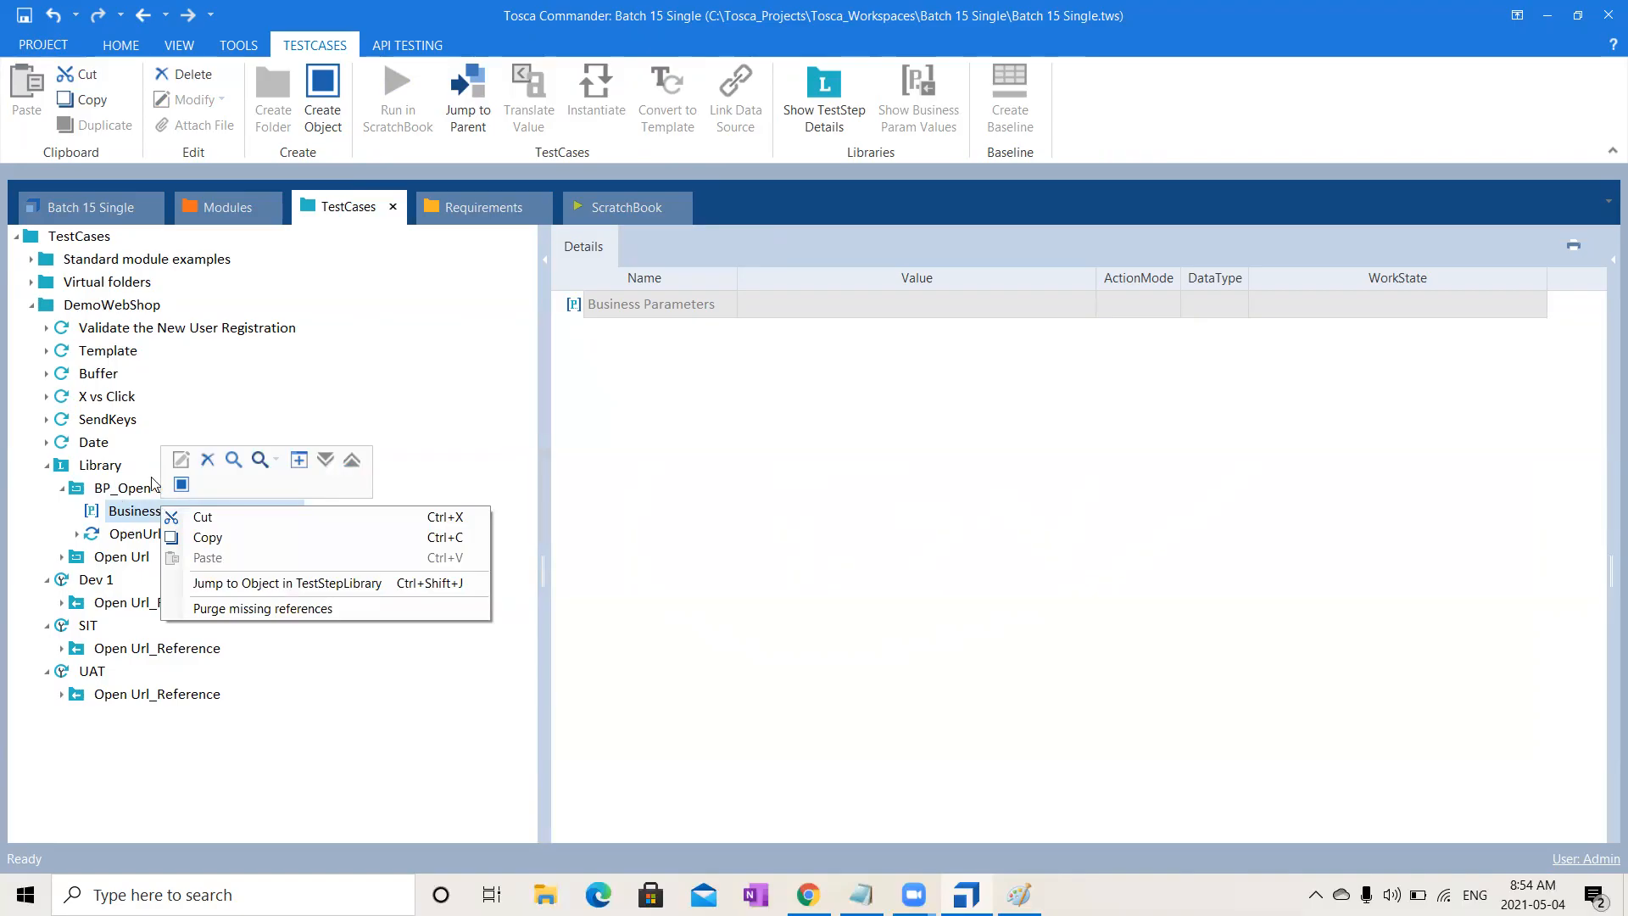
pyautogui.rightClick(146, 490)
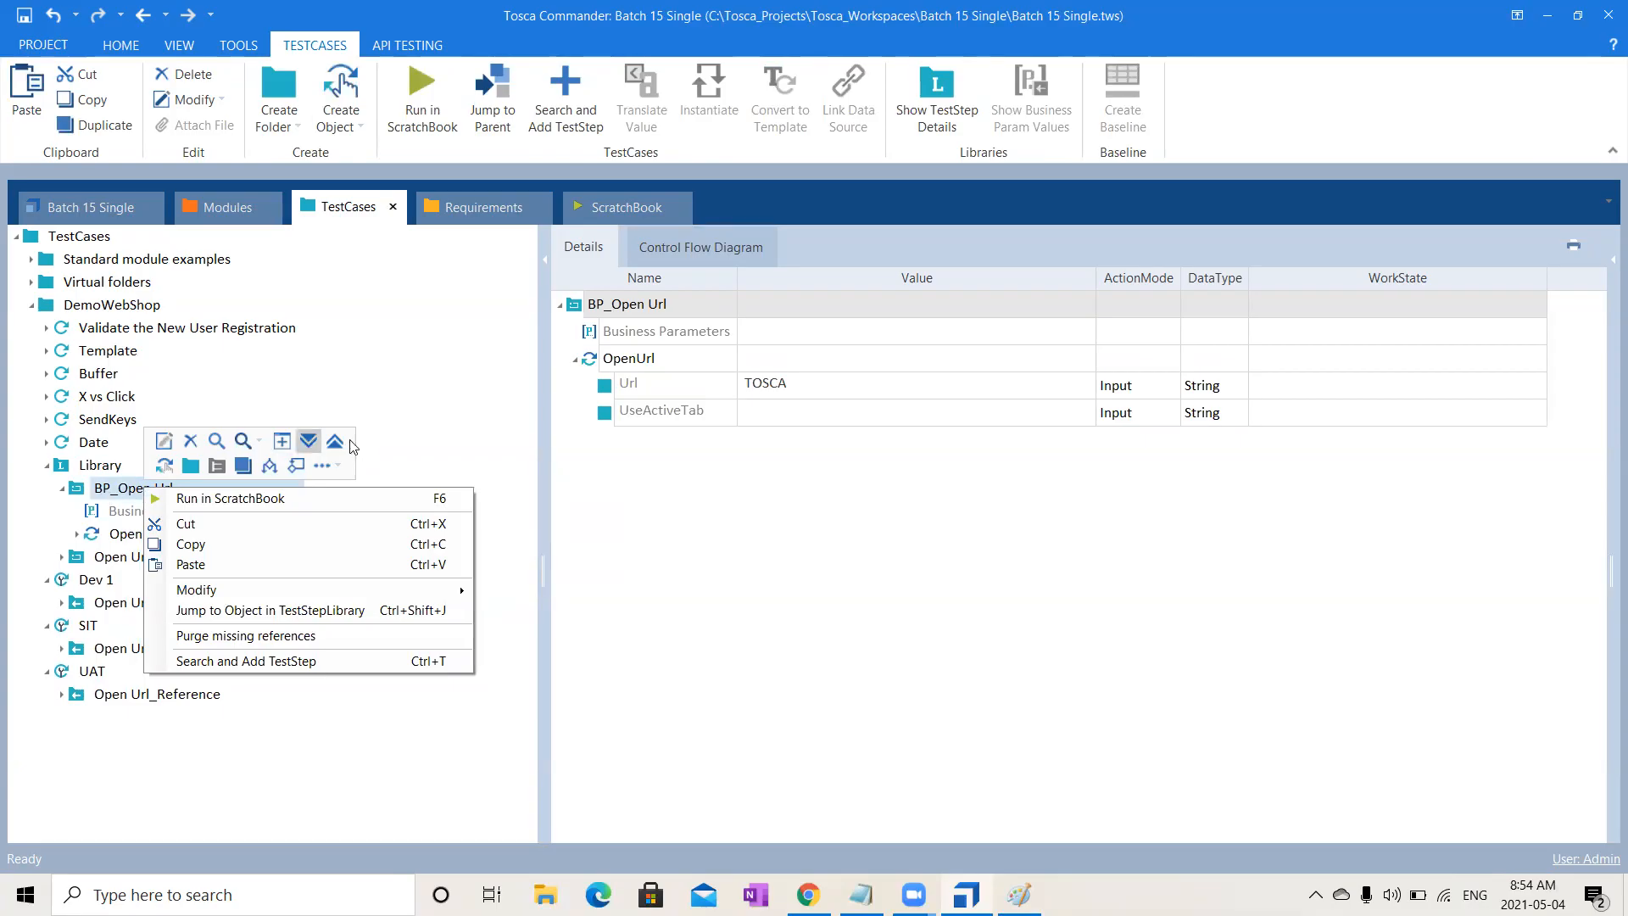
pyautogui.click(340, 466)
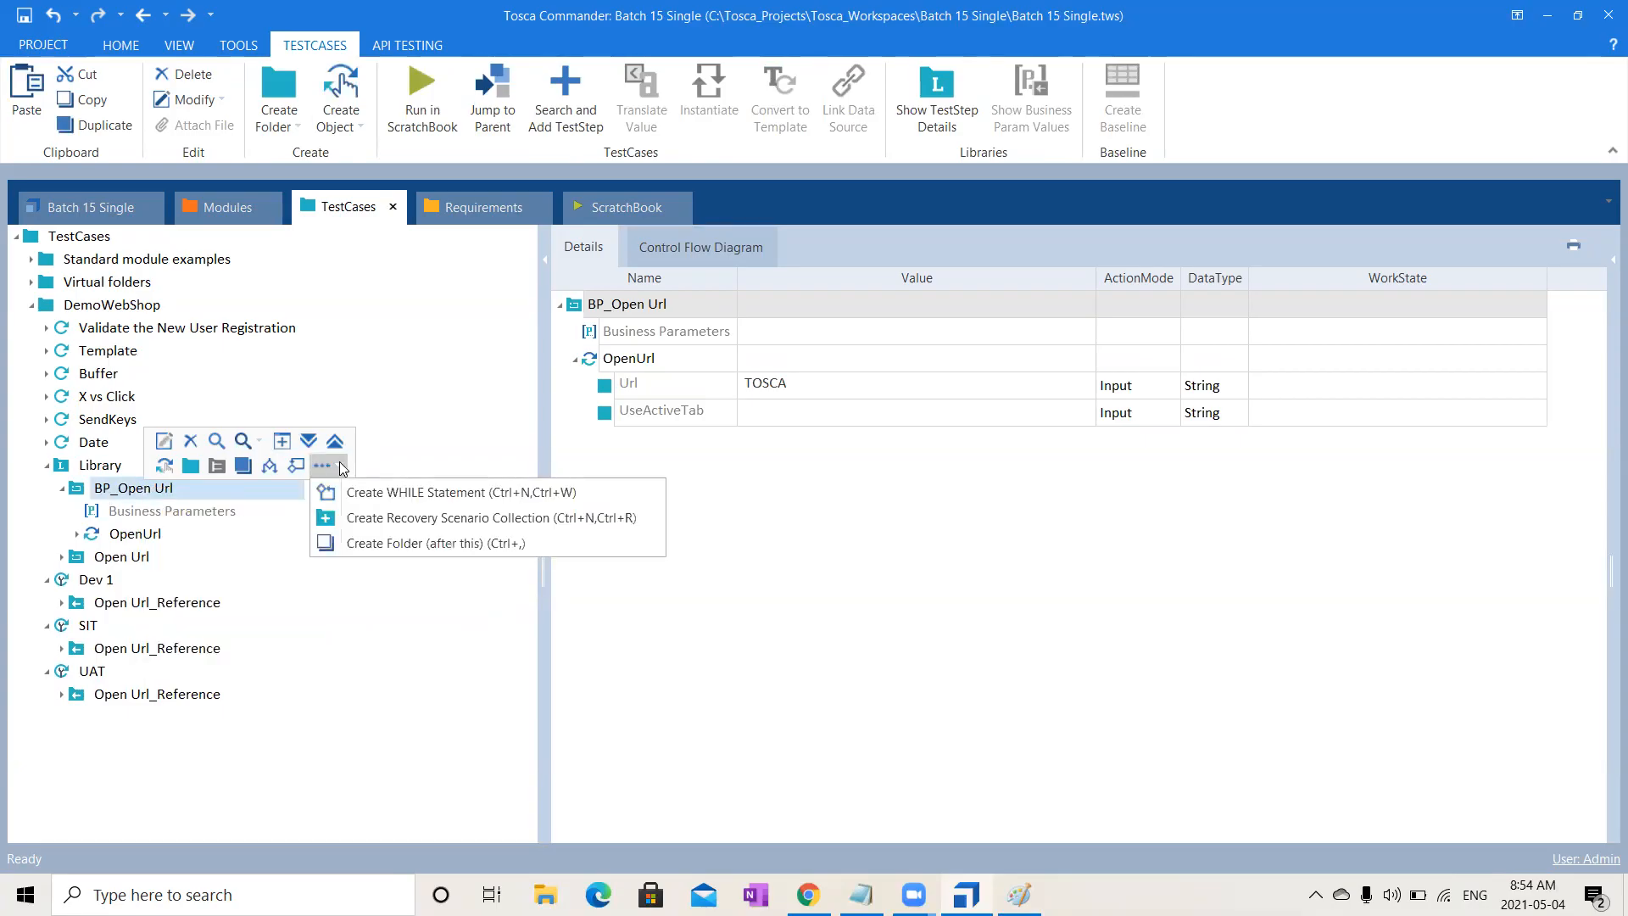
pyautogui.click(205, 519)
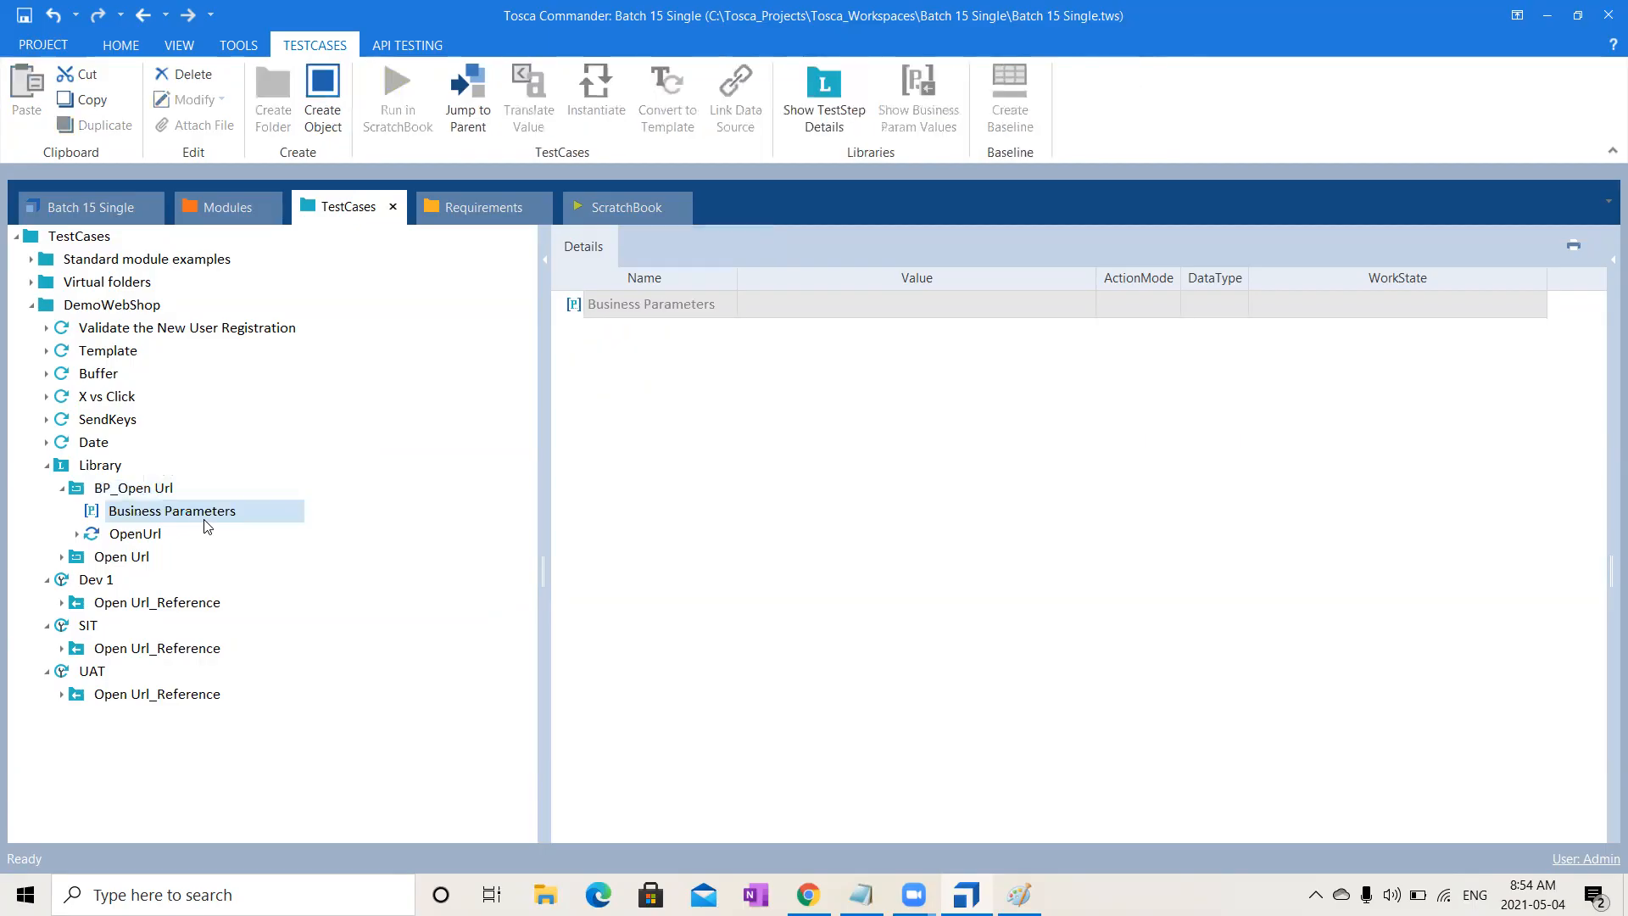
# - Create a parameter named Url under Business Parameters
pyautogui.rightClick(204, 519)
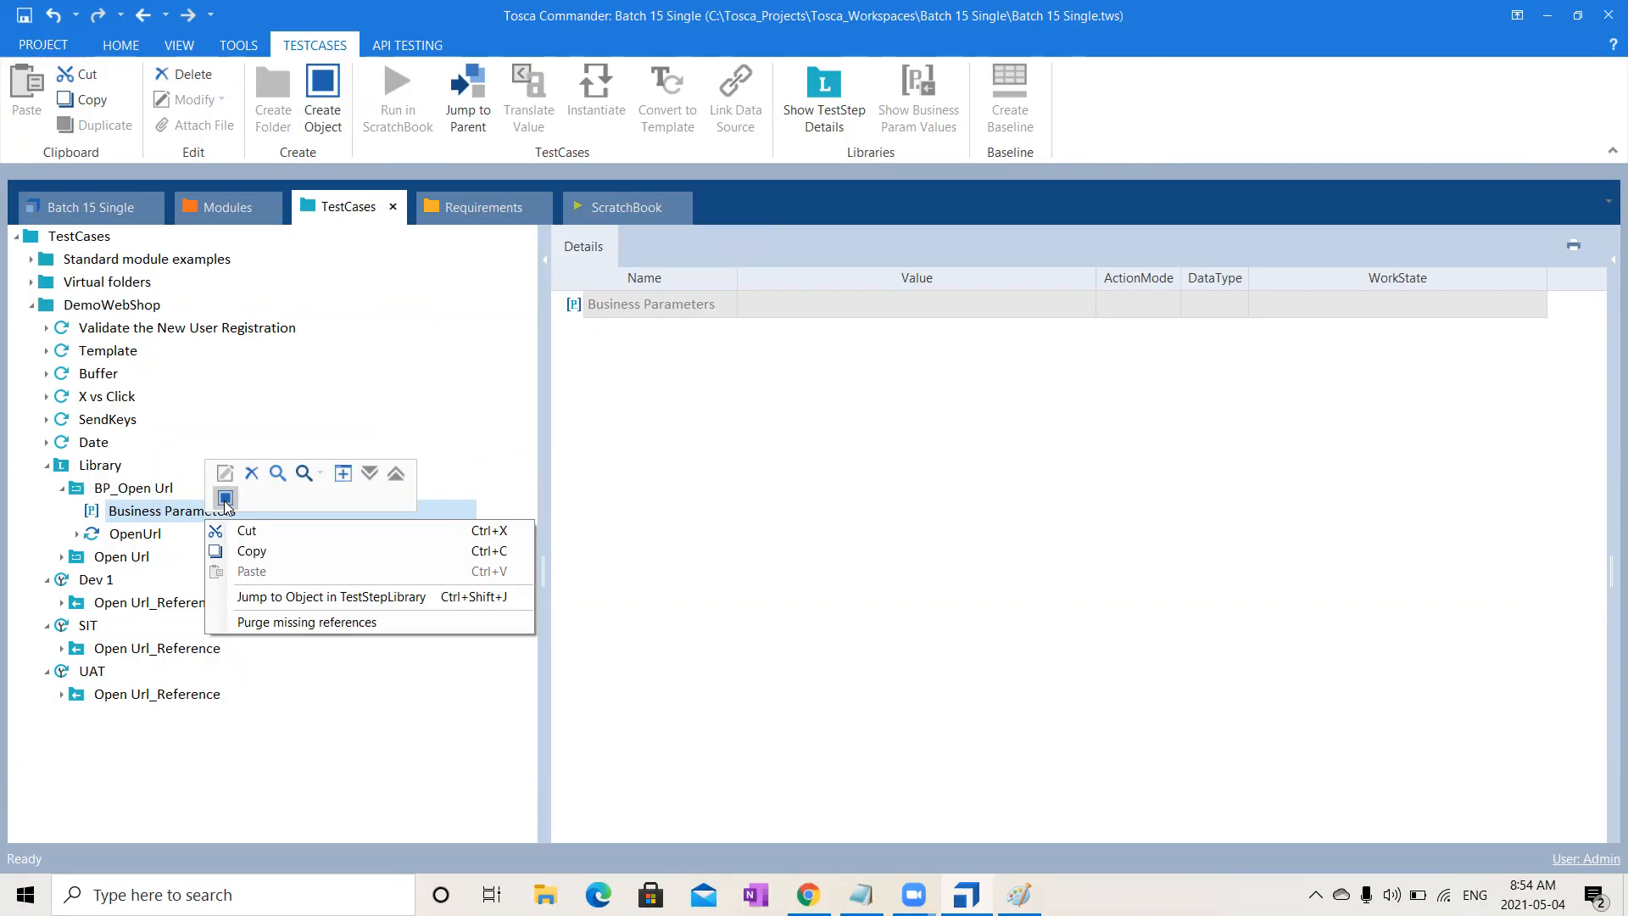
pyautogui.click(226, 498)
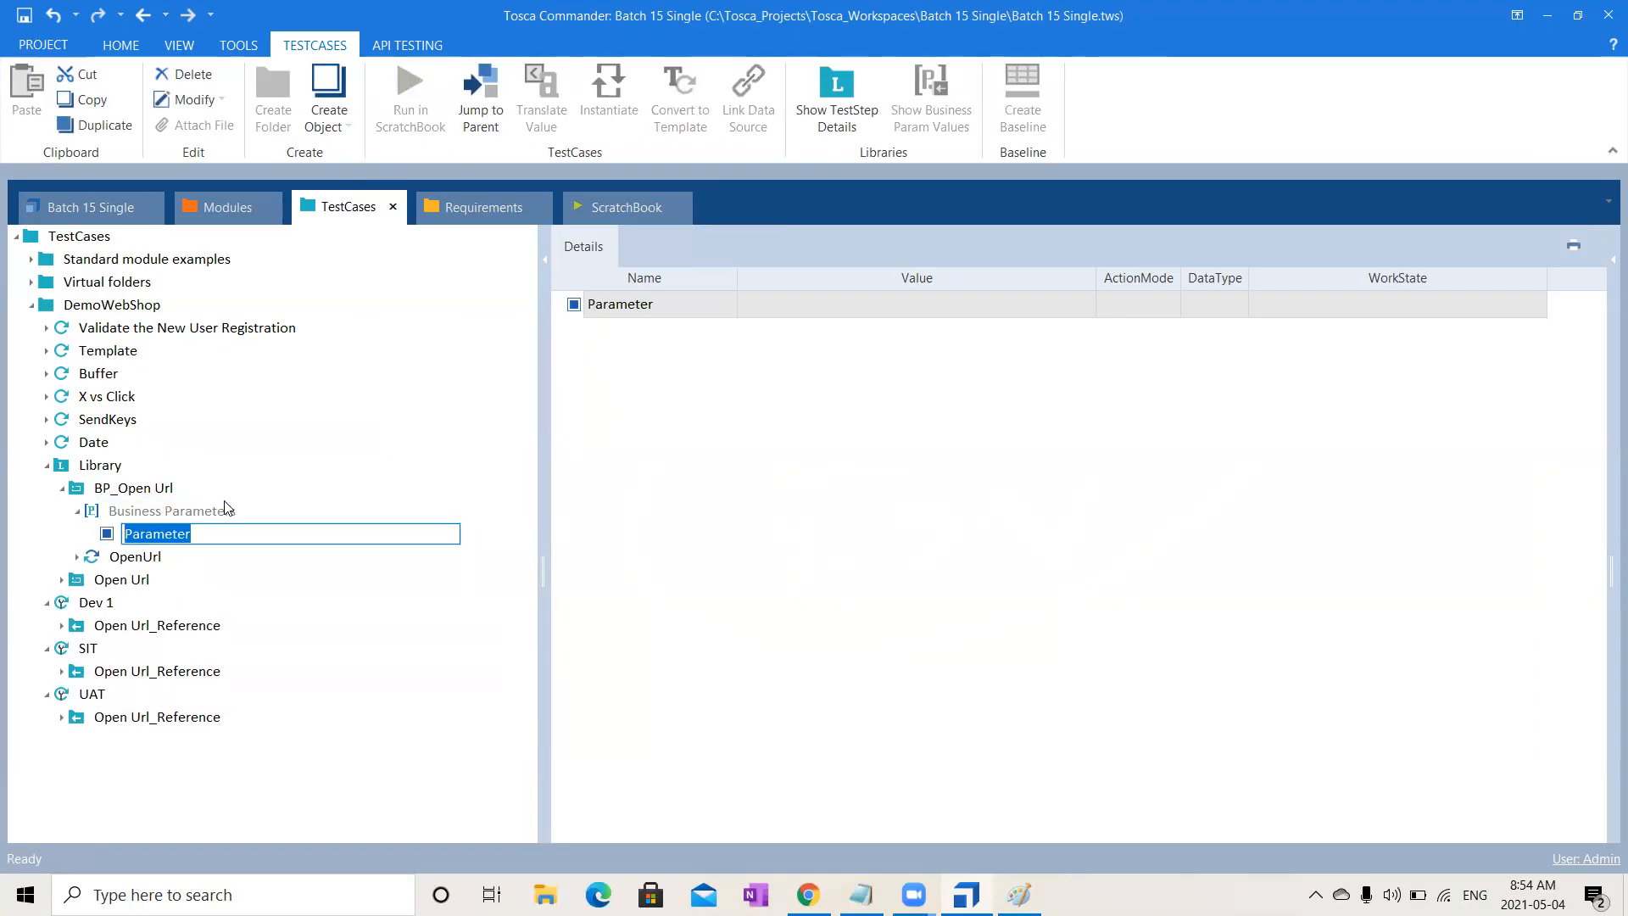
pyautogui.write('Url')
pyautogui.press('Return')
pyautogui.click(145, 560)
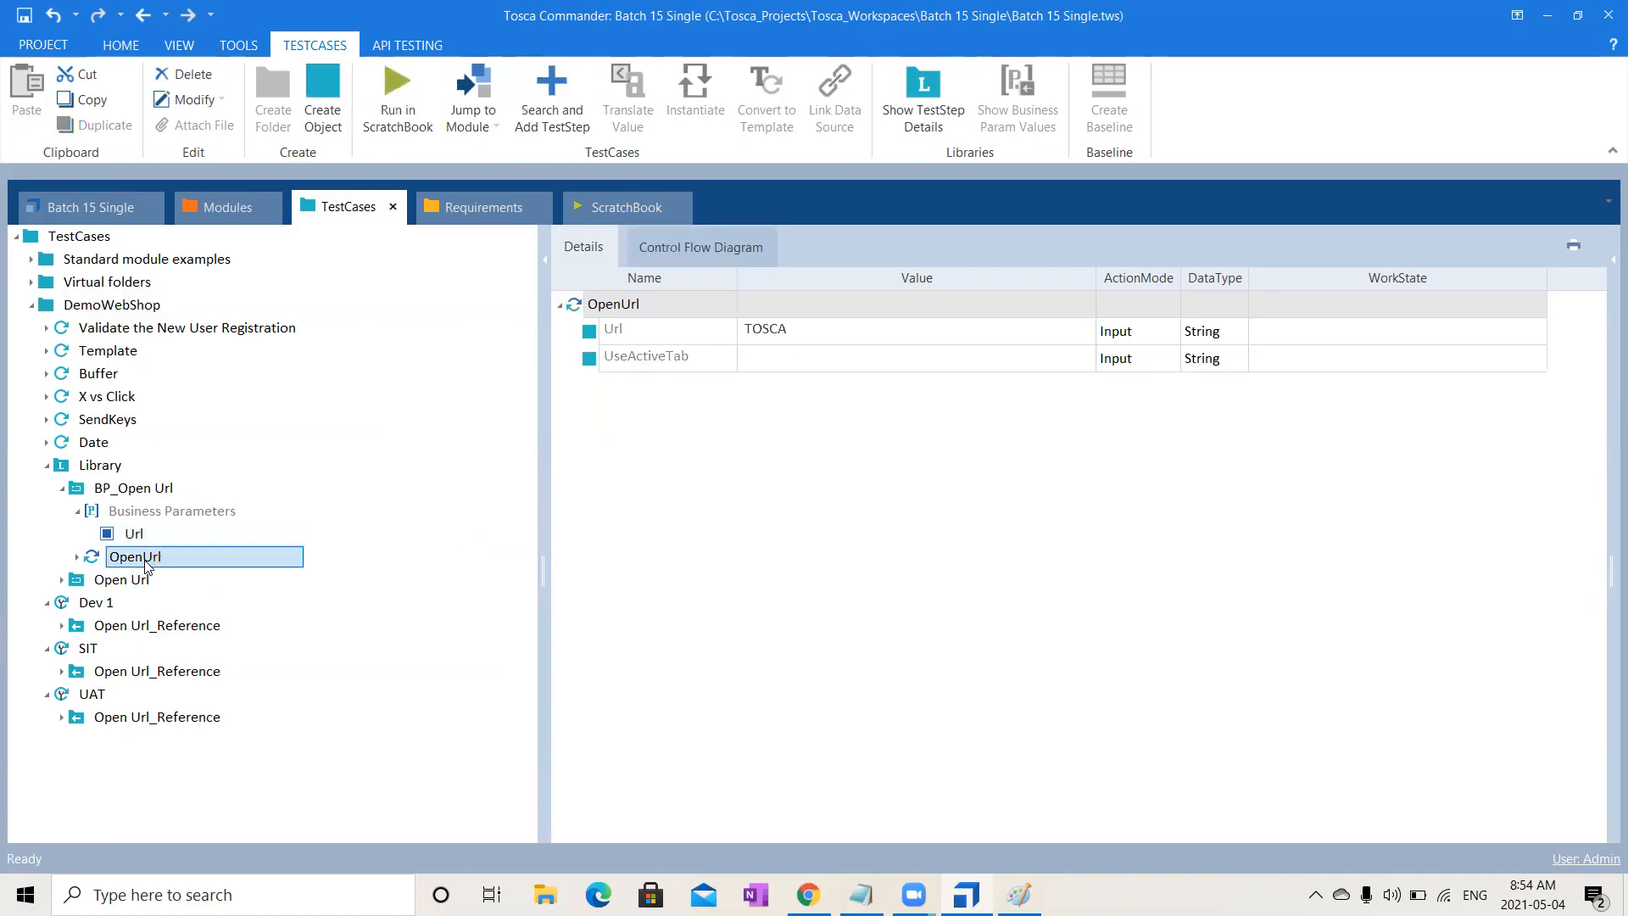
# - Clear the TOSCA value from the OpenUrl step's Url
pyautogui.click(822, 336)
pyautogui.click(821, 336)
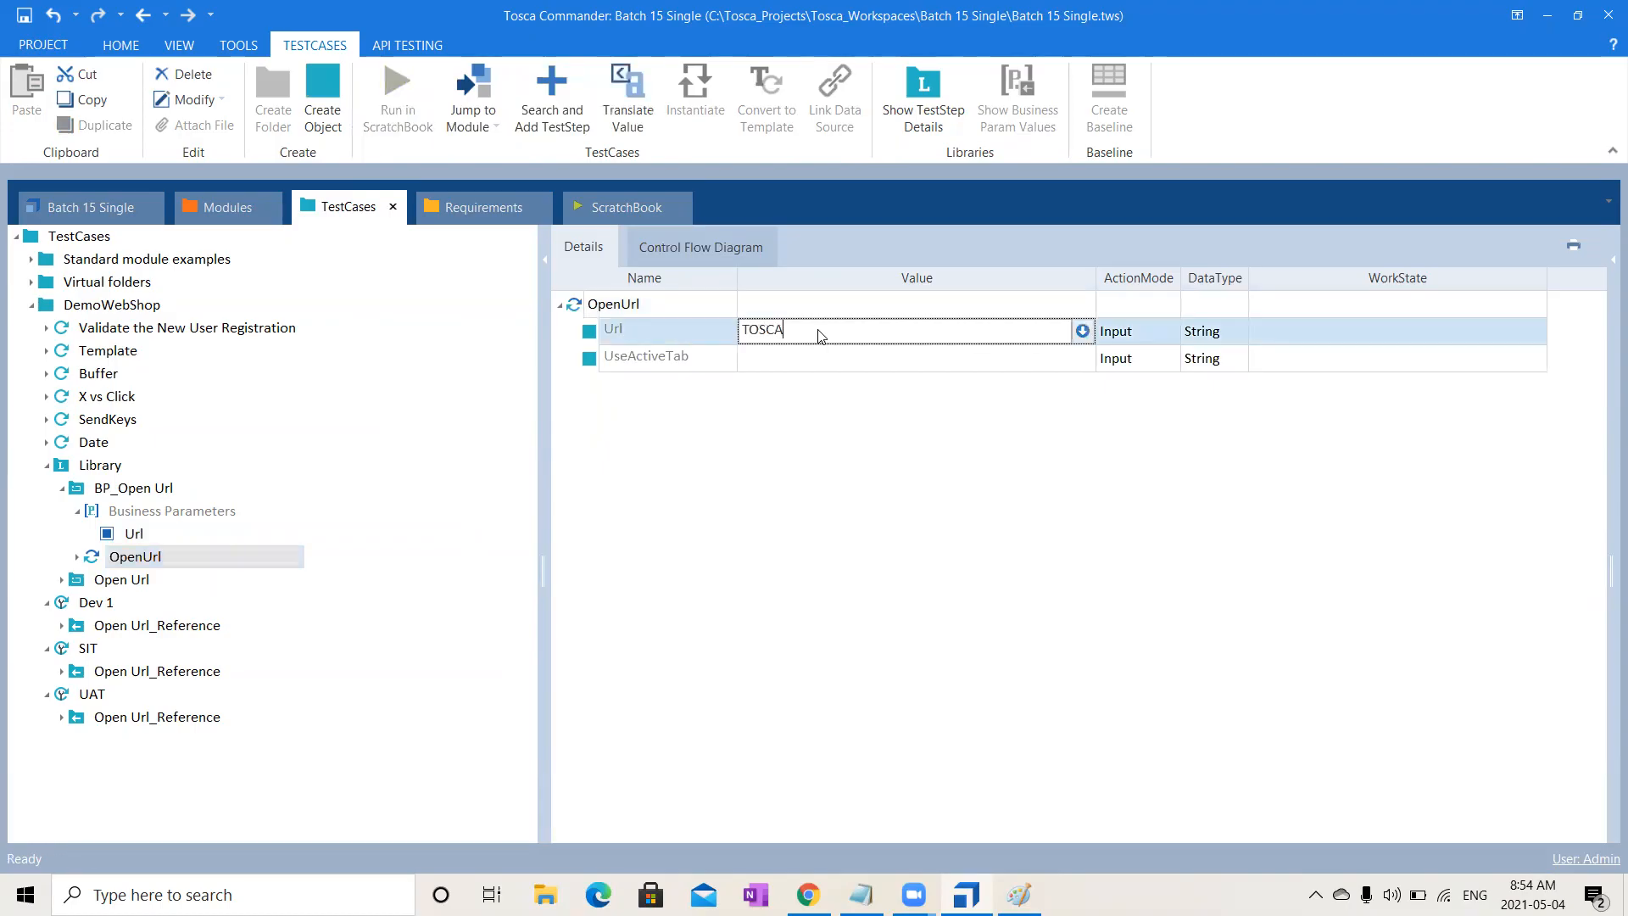
pyautogui.moveTo(843, 334); pyautogui.dragTo(661, 339)
pyautogui.press('BackSpace')
pyautogui.click(839, 547)
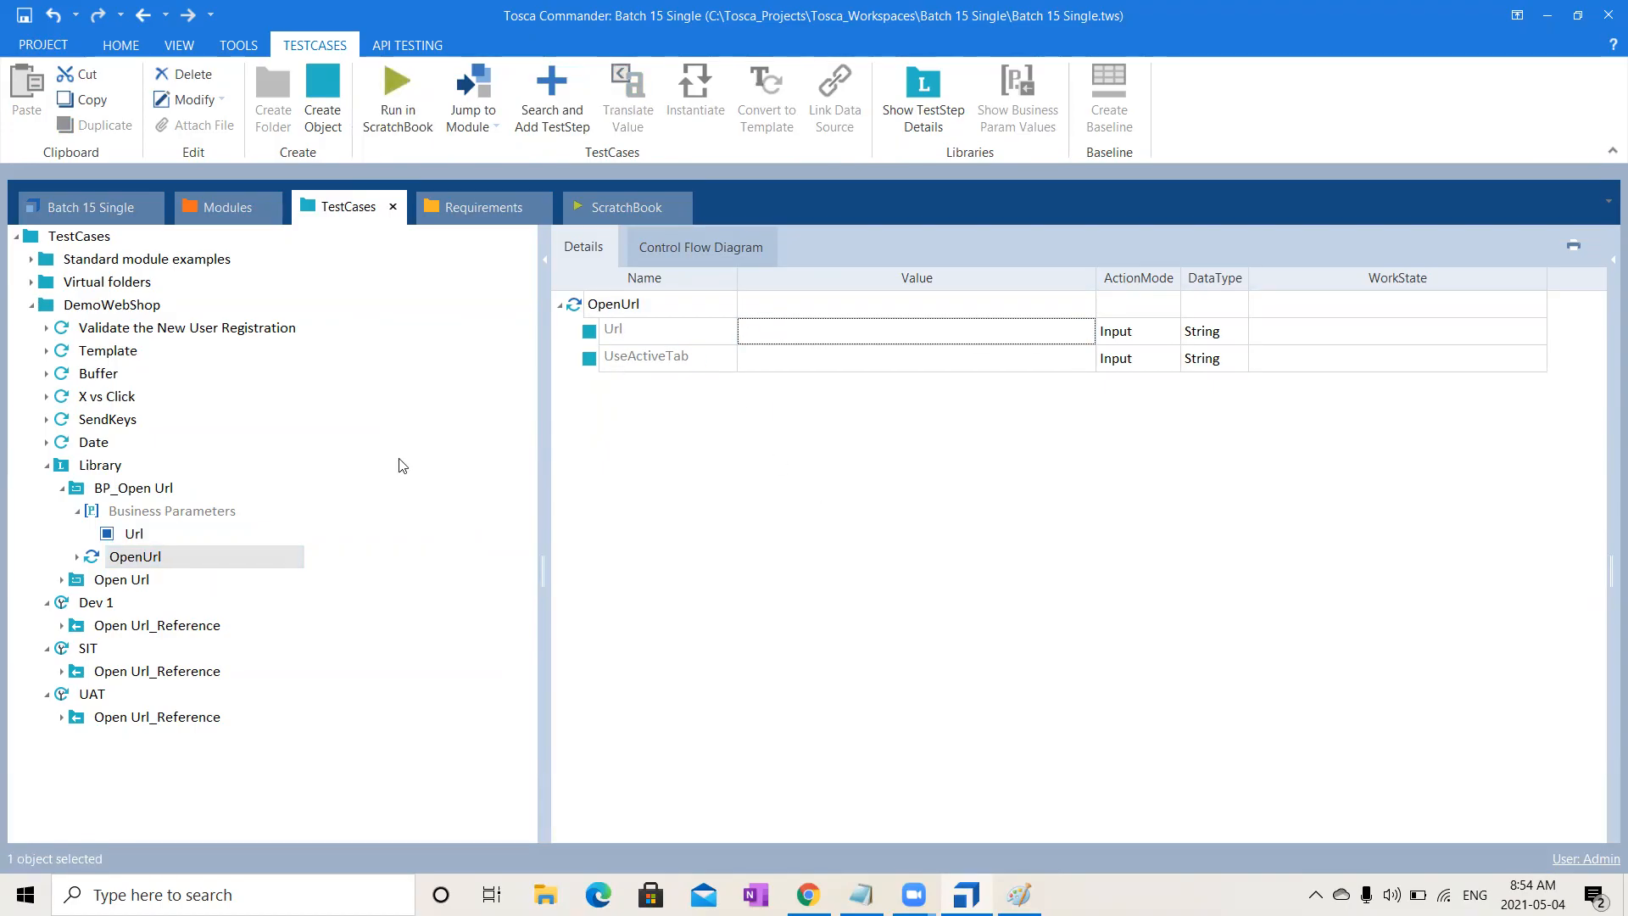
# - Link the Url business parameter into the OpenUrl step so its Url reads {PL[Url]}
pyautogui.click(129, 541)
pyautogui.moveTo(128, 541); pyautogui.dragTo(803, 333)
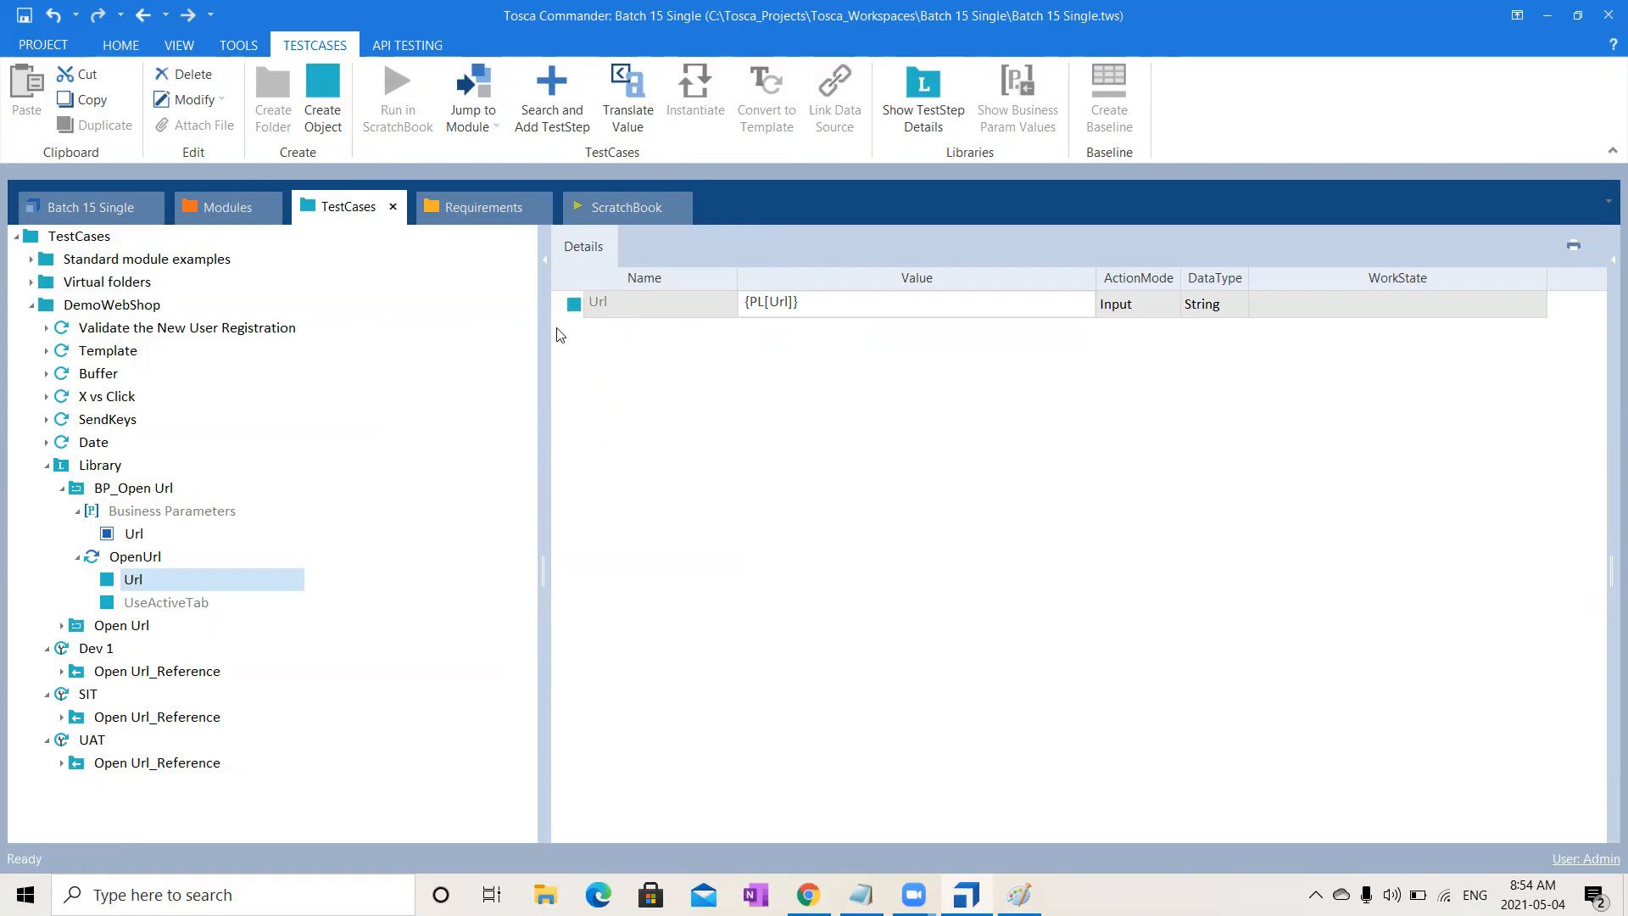
pyautogui.click(147, 558)
pyautogui.click(148, 560)
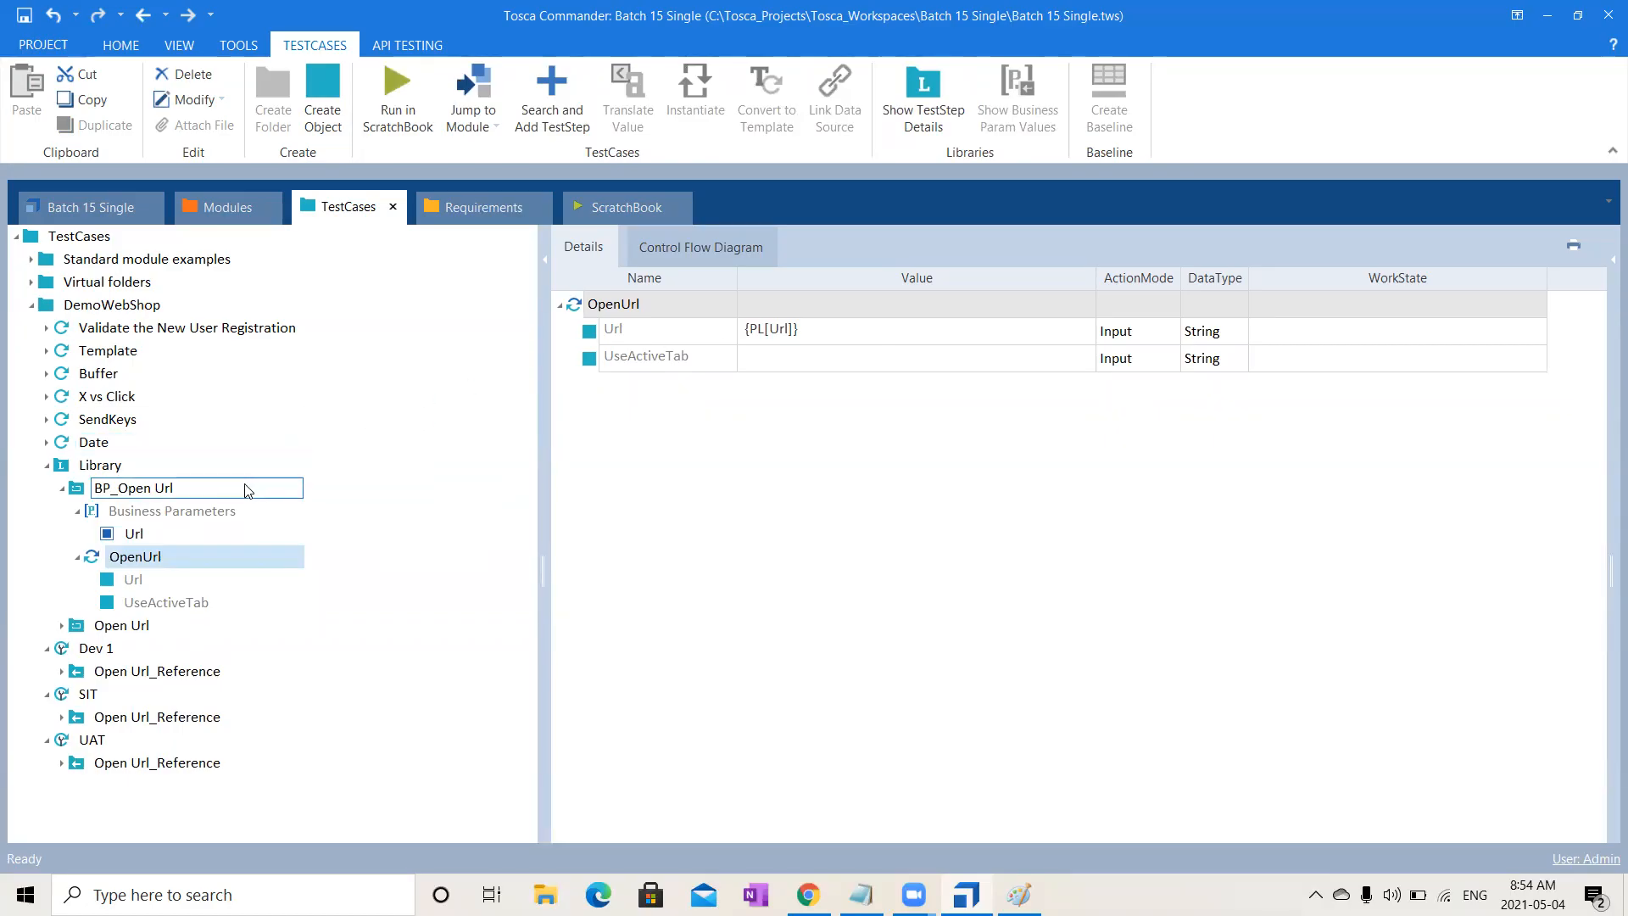
pyautogui.click(62, 490)
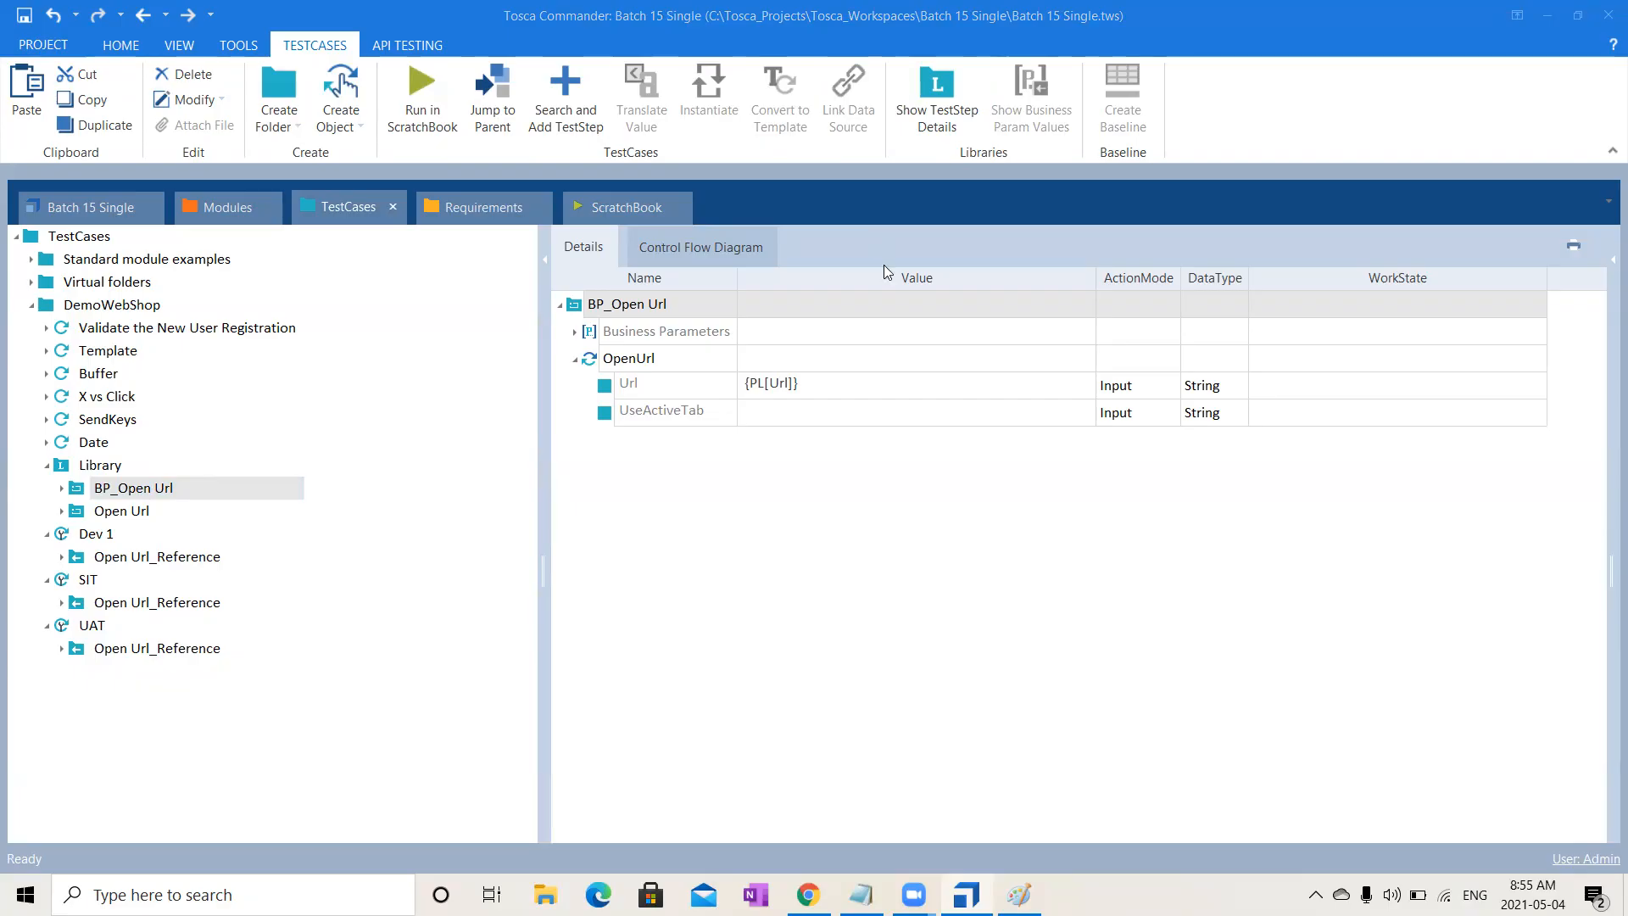
# - Drag BP_Open Url into the Dev 1, SIT and UAT test cases as BP_Open Url_Reference blocks
pyautogui.doubleClick(113, 465)
pyautogui.click(129, 489)
pyautogui.moveTo(149, 492); pyautogui.dragTo(89, 608)
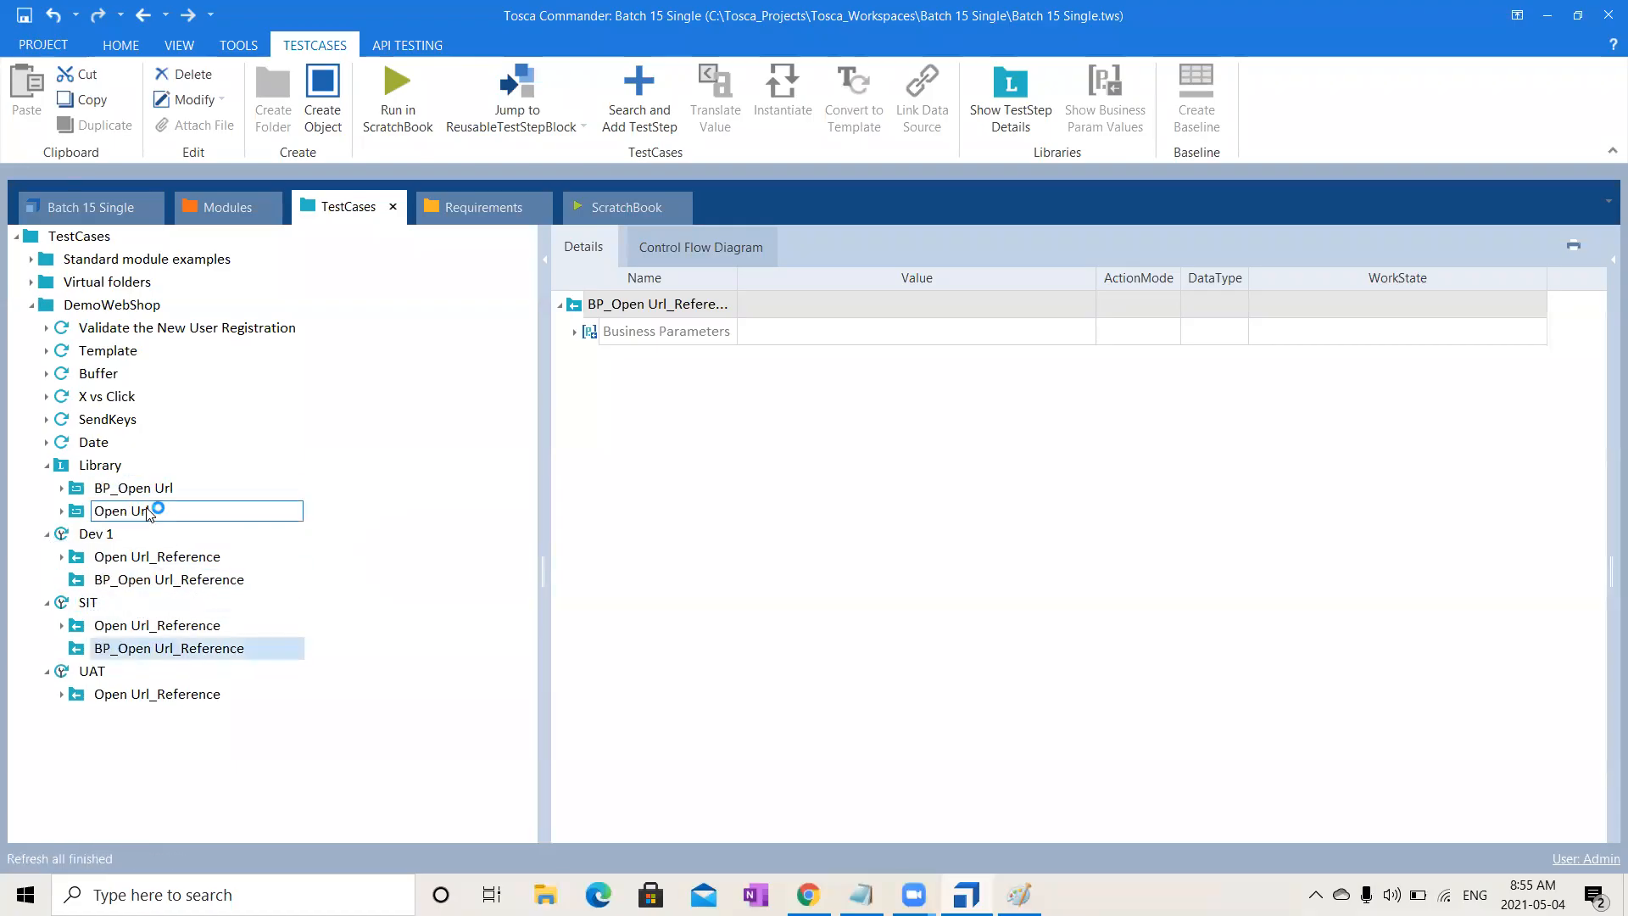
pyautogui.moveTo(136, 490); pyautogui.dragTo(94, 678)
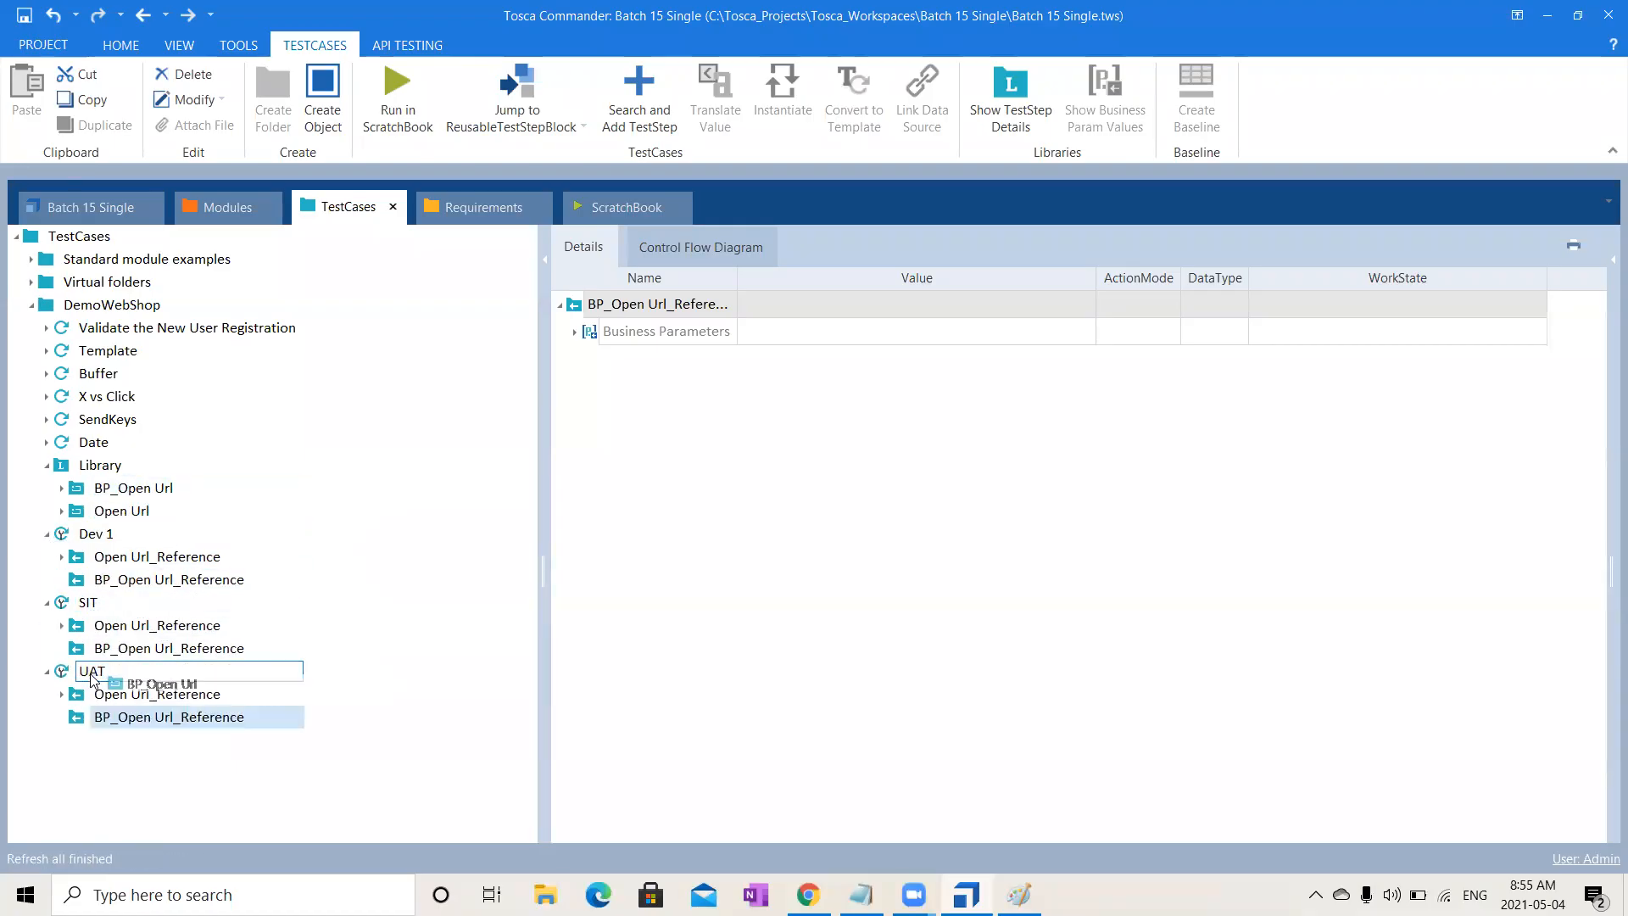
pyautogui.click(891, 119)
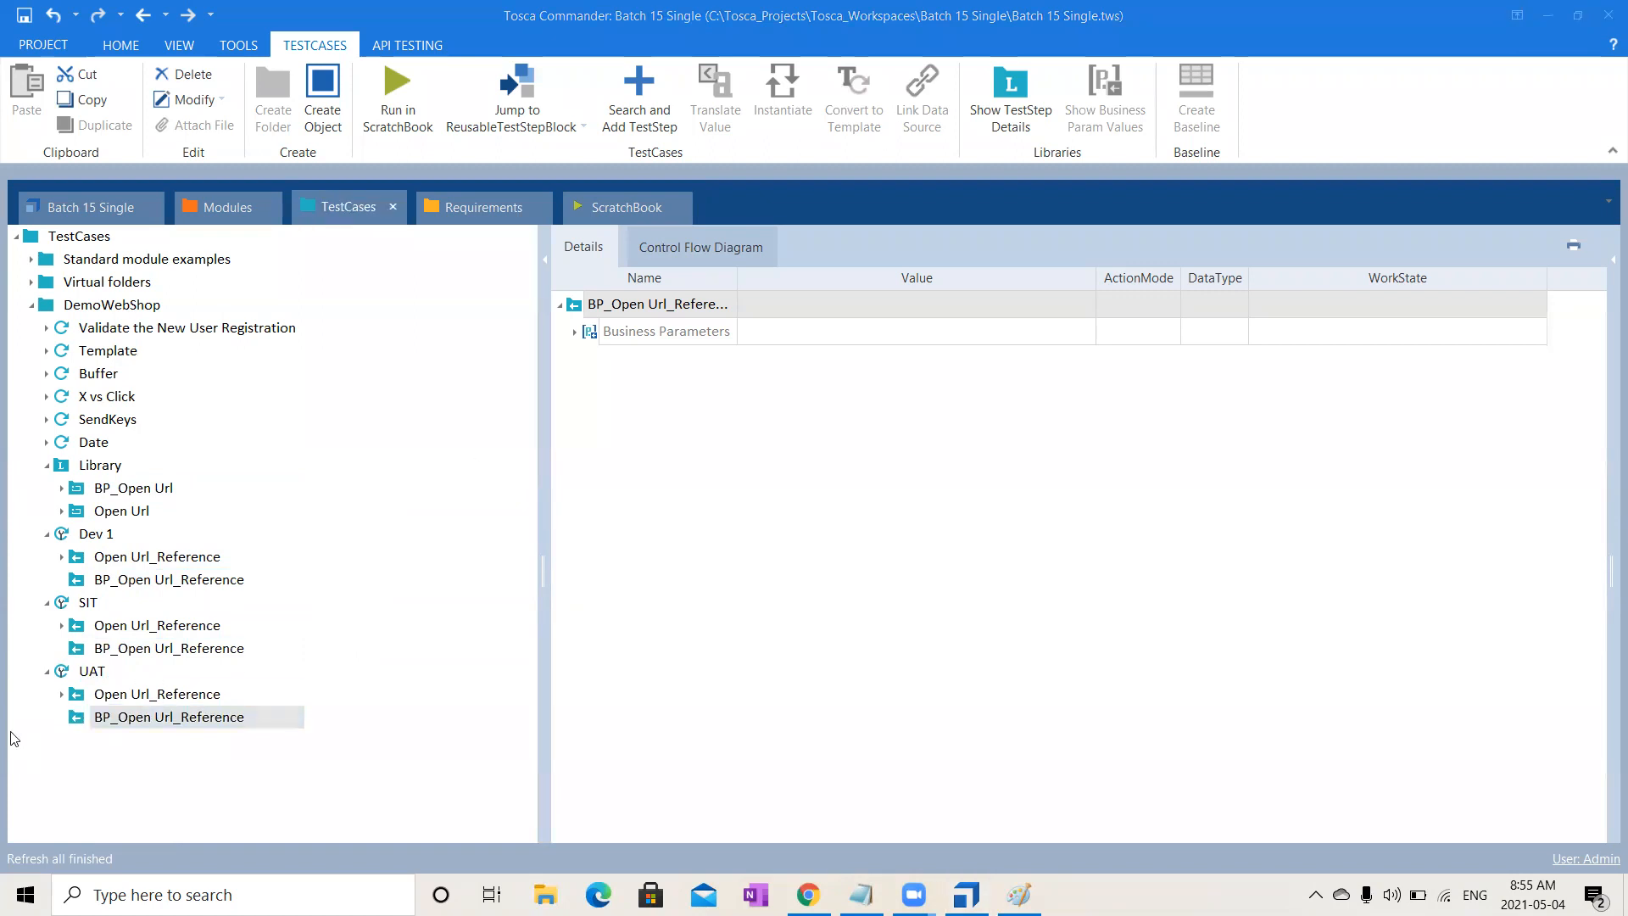
pyautogui.click(159, 579)
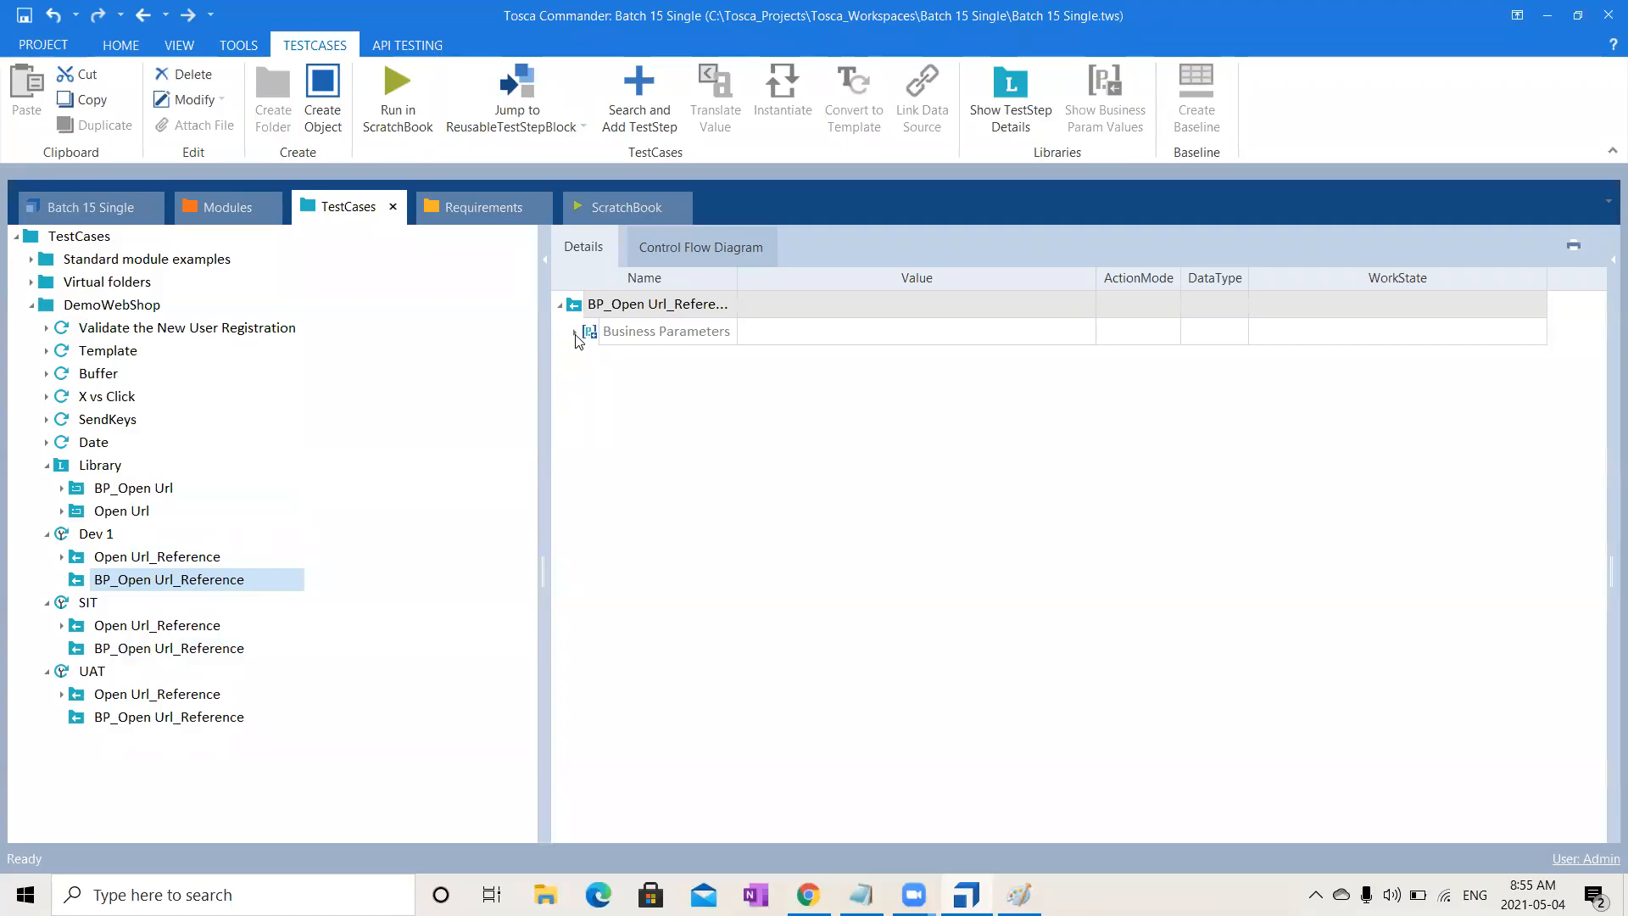
pyautogui.click(106, 535)
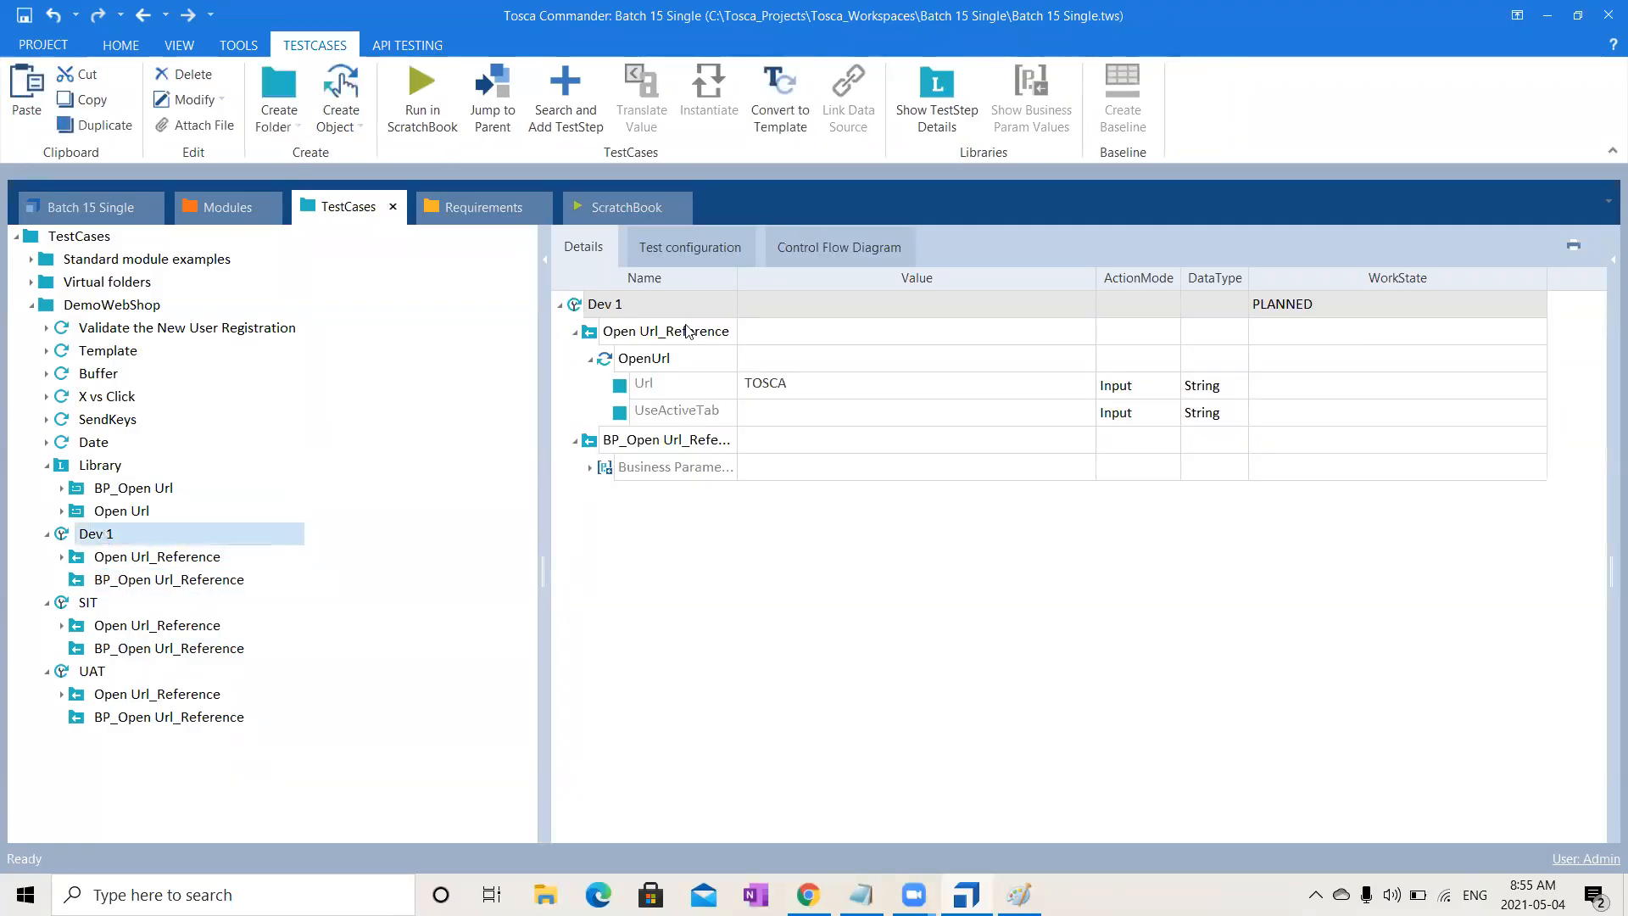
# - Set Dev 1's Url business parameter value to dev.com
pyautogui.click(591, 359)
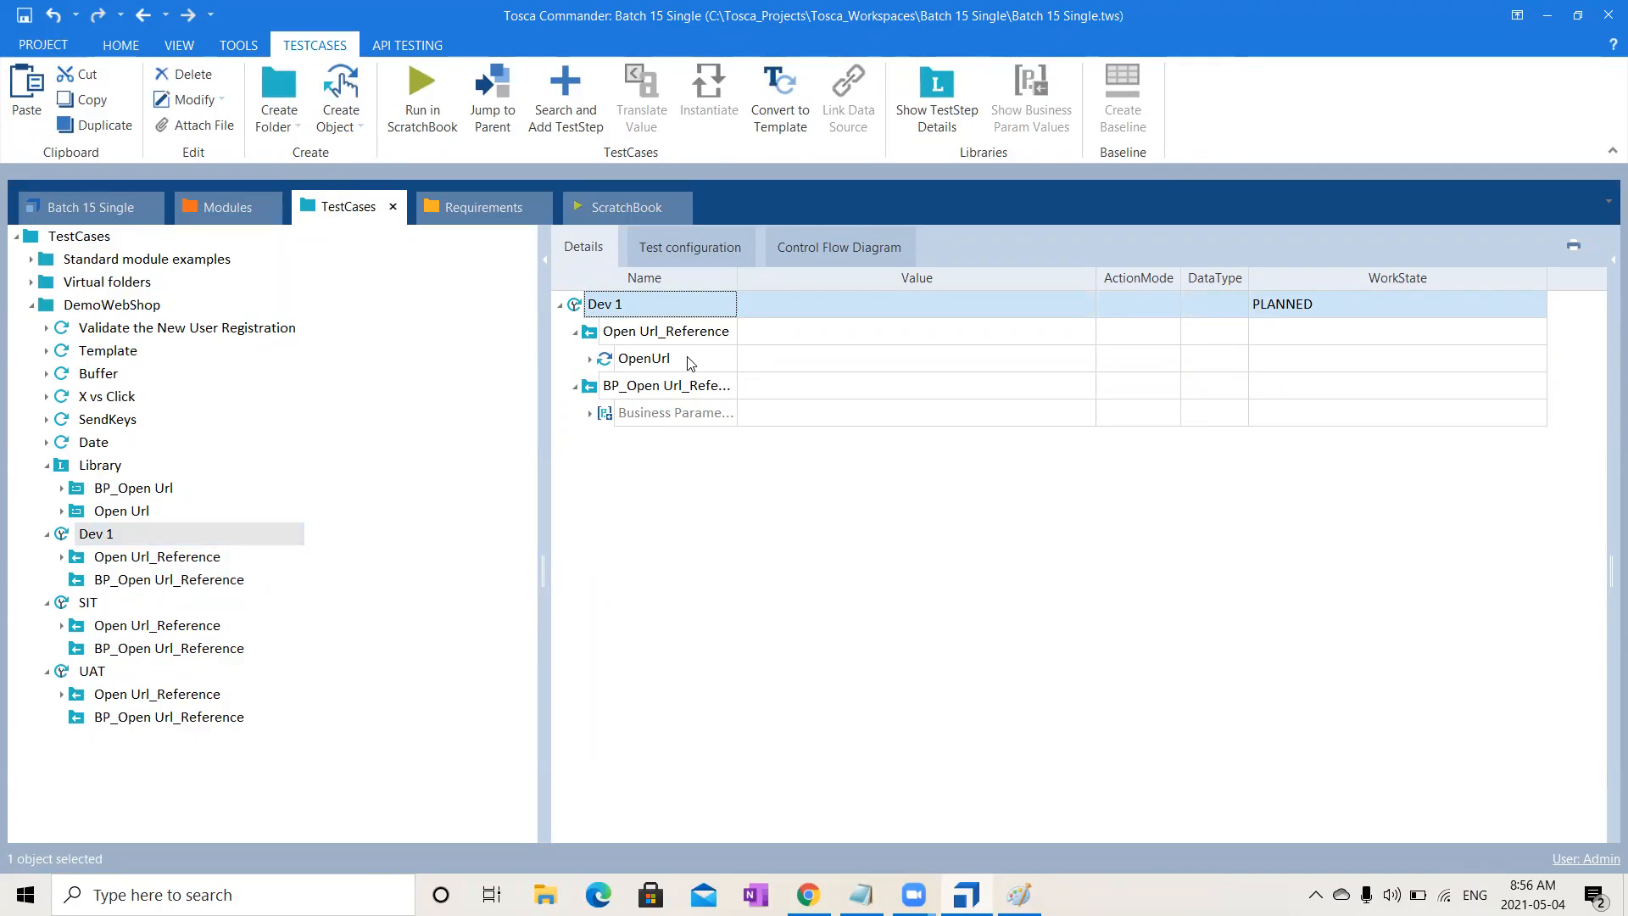
pyautogui.click(590, 414)
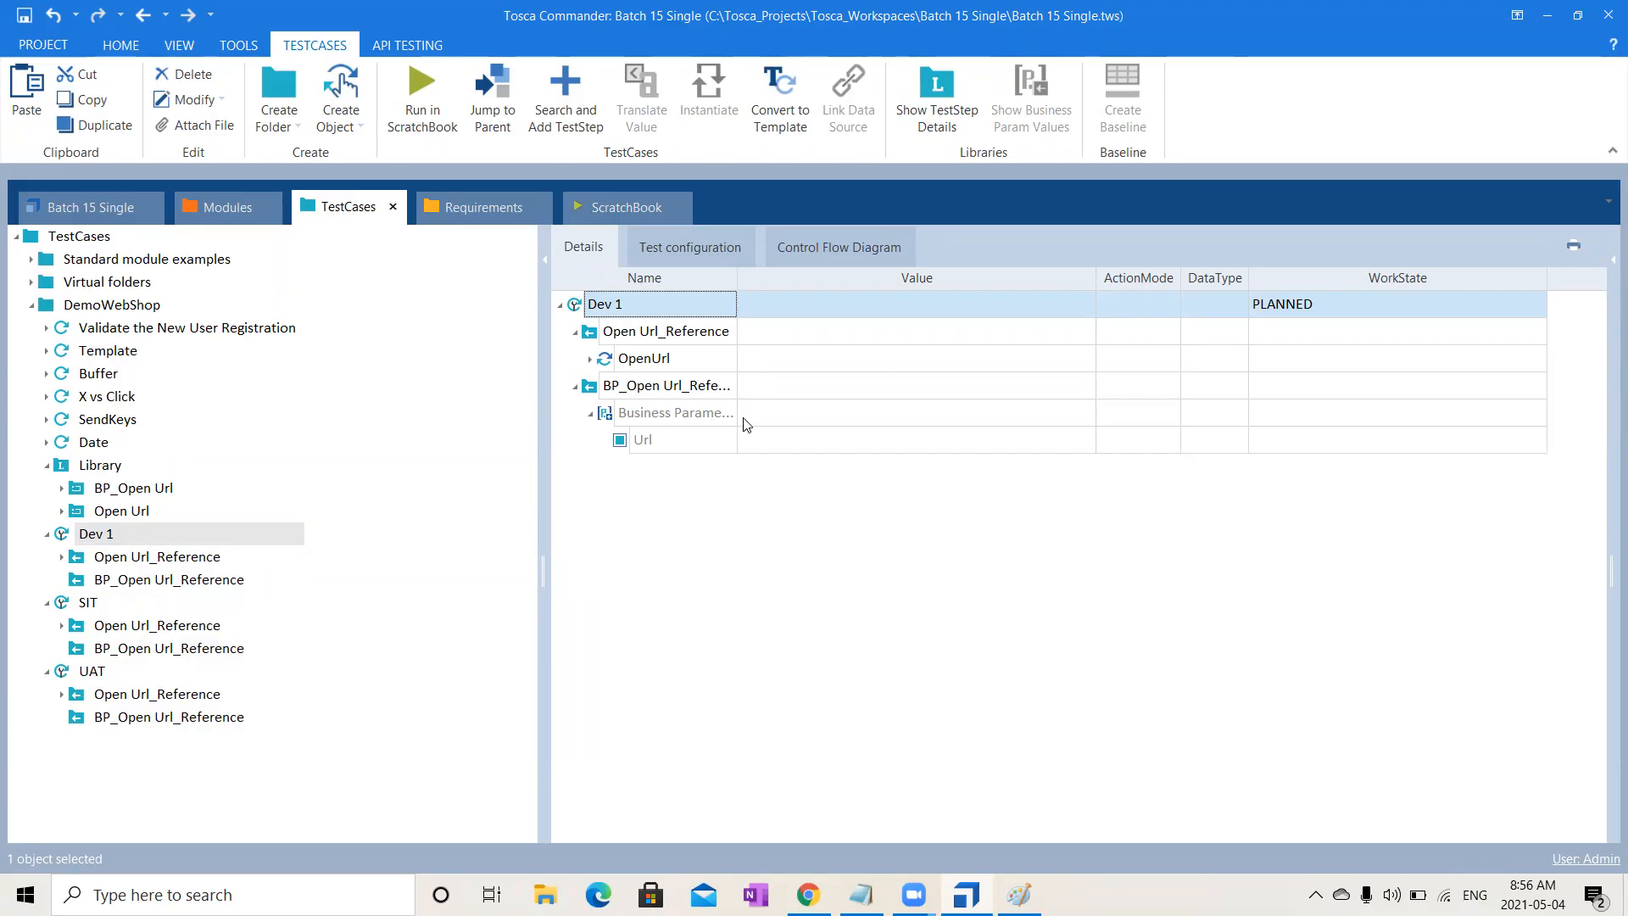
pyautogui.click(780, 447)
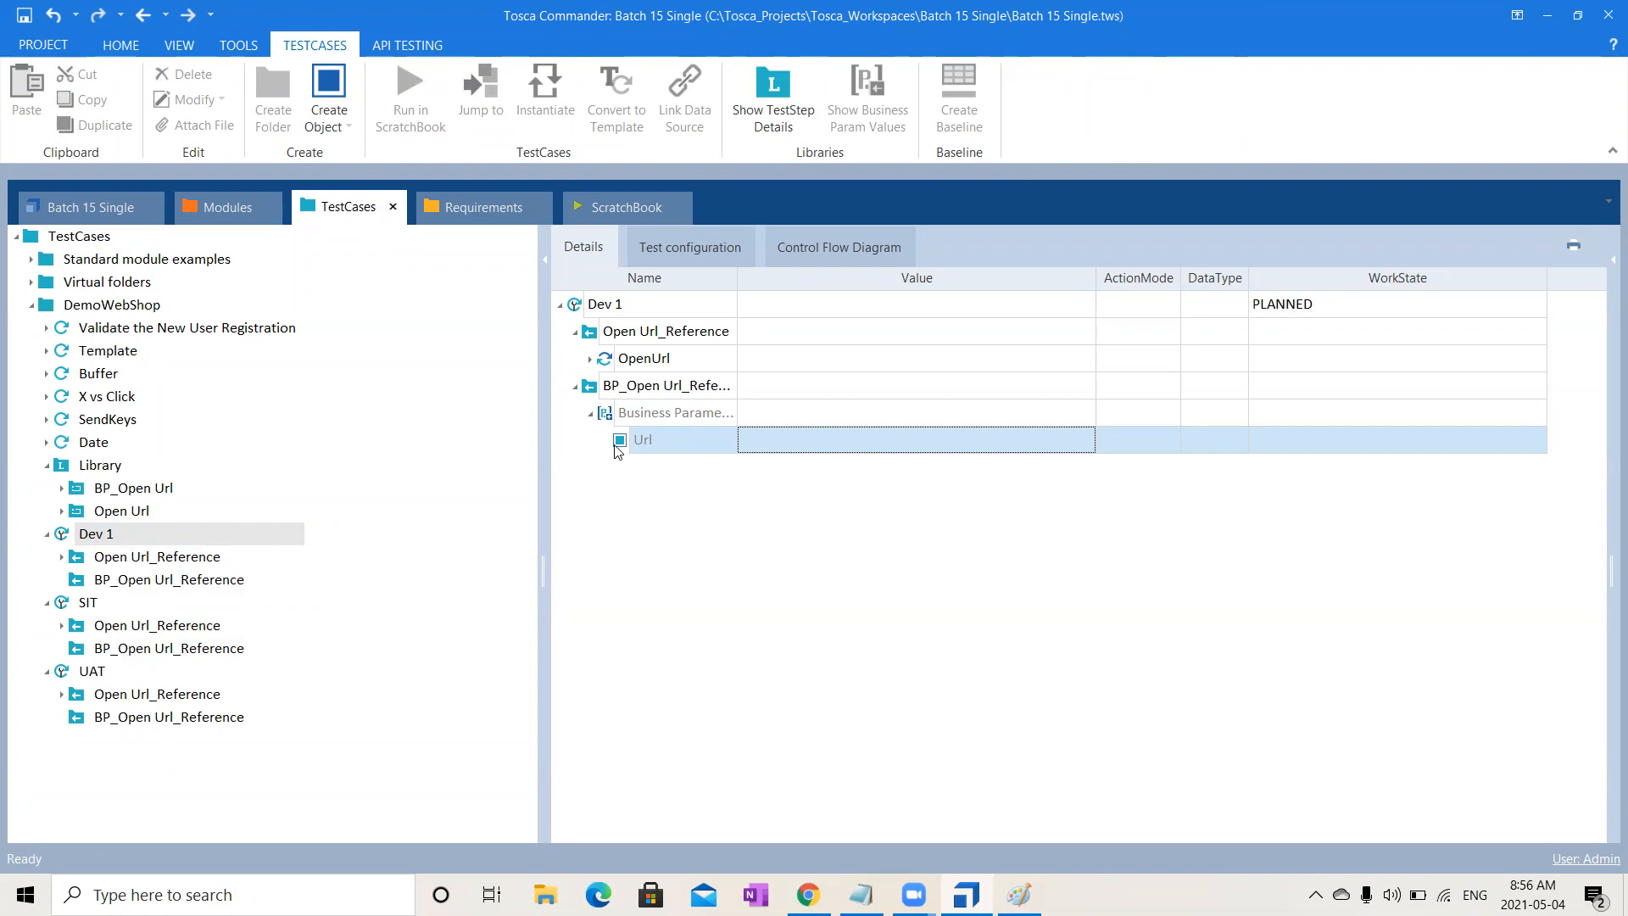
pyautogui.click(779, 432)
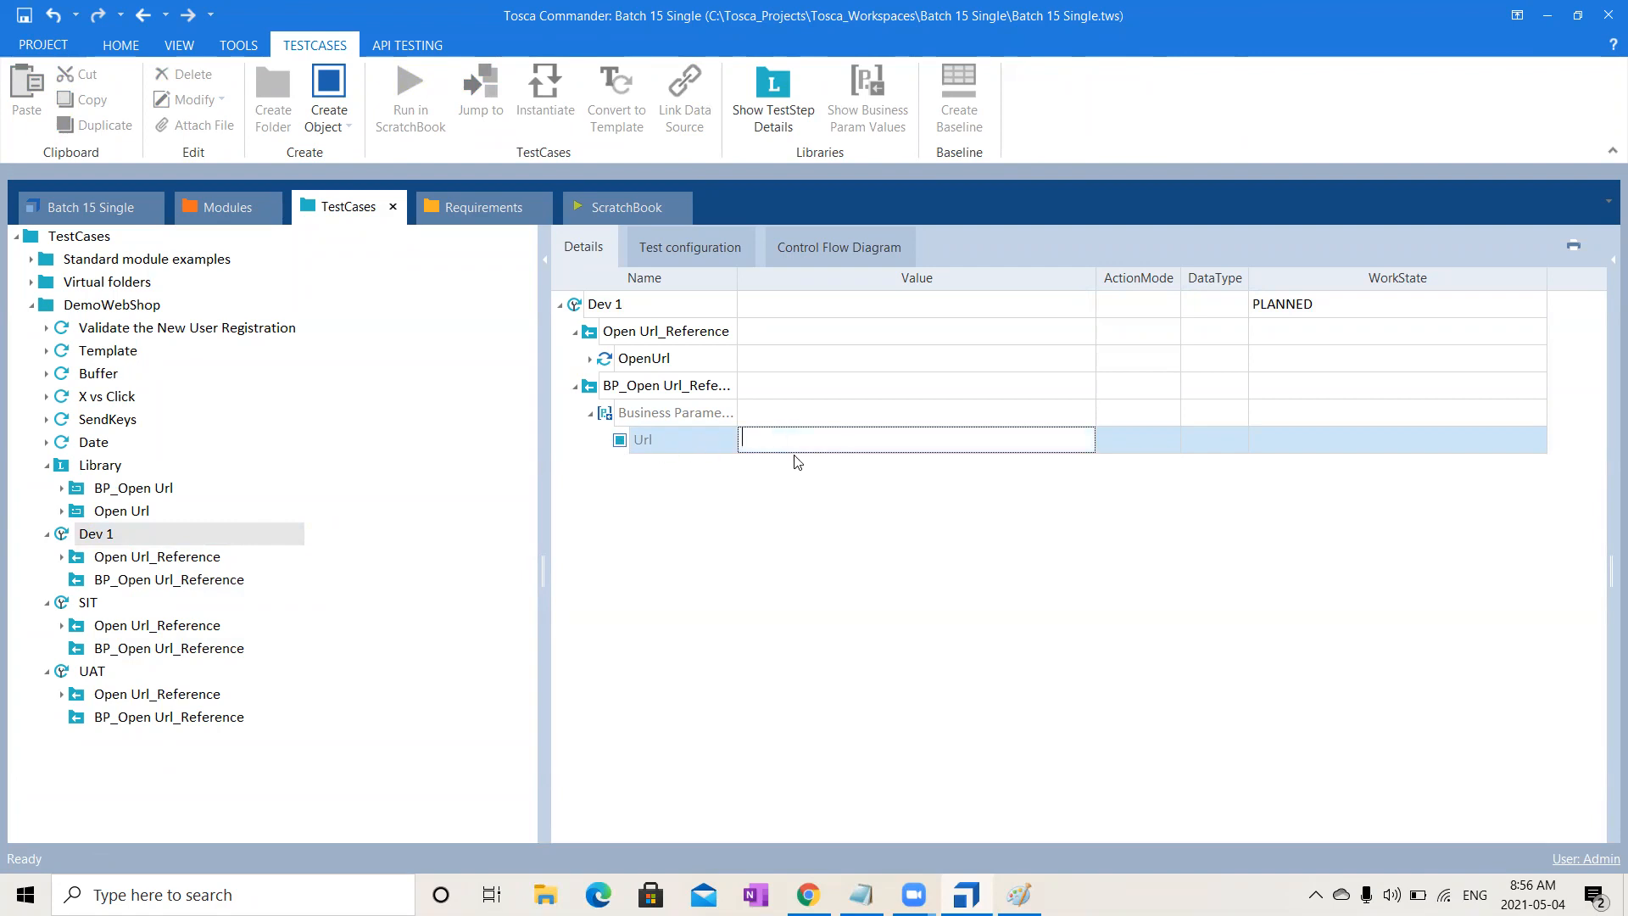
pyautogui.write('dev.com')
pyautogui.click(852, 624)
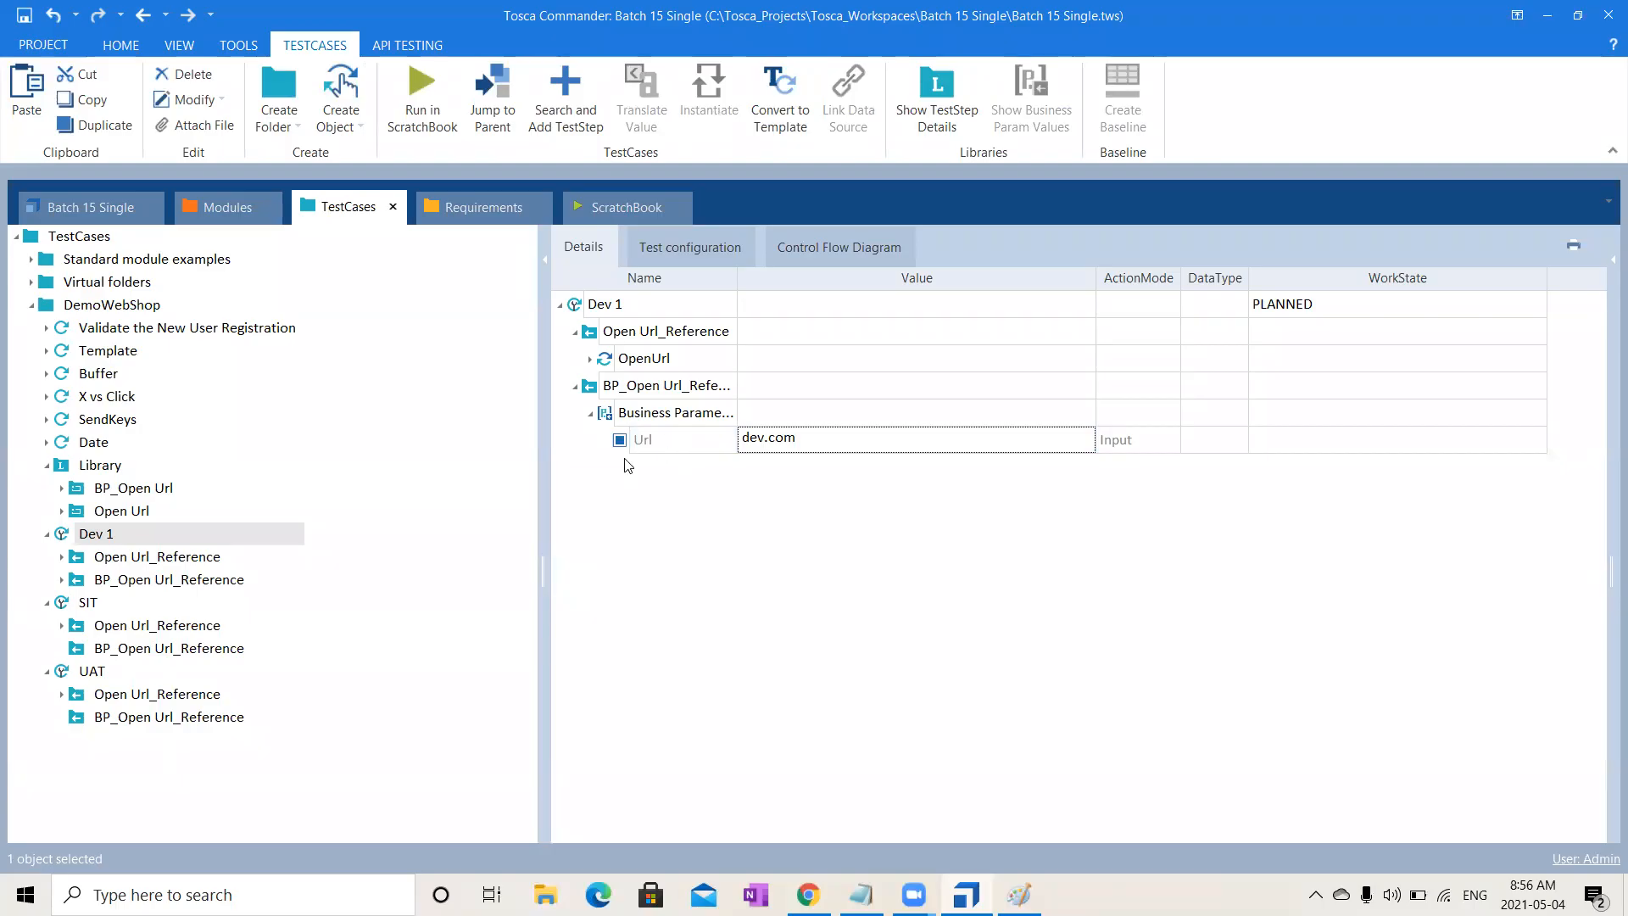
pyautogui.click(123, 539)
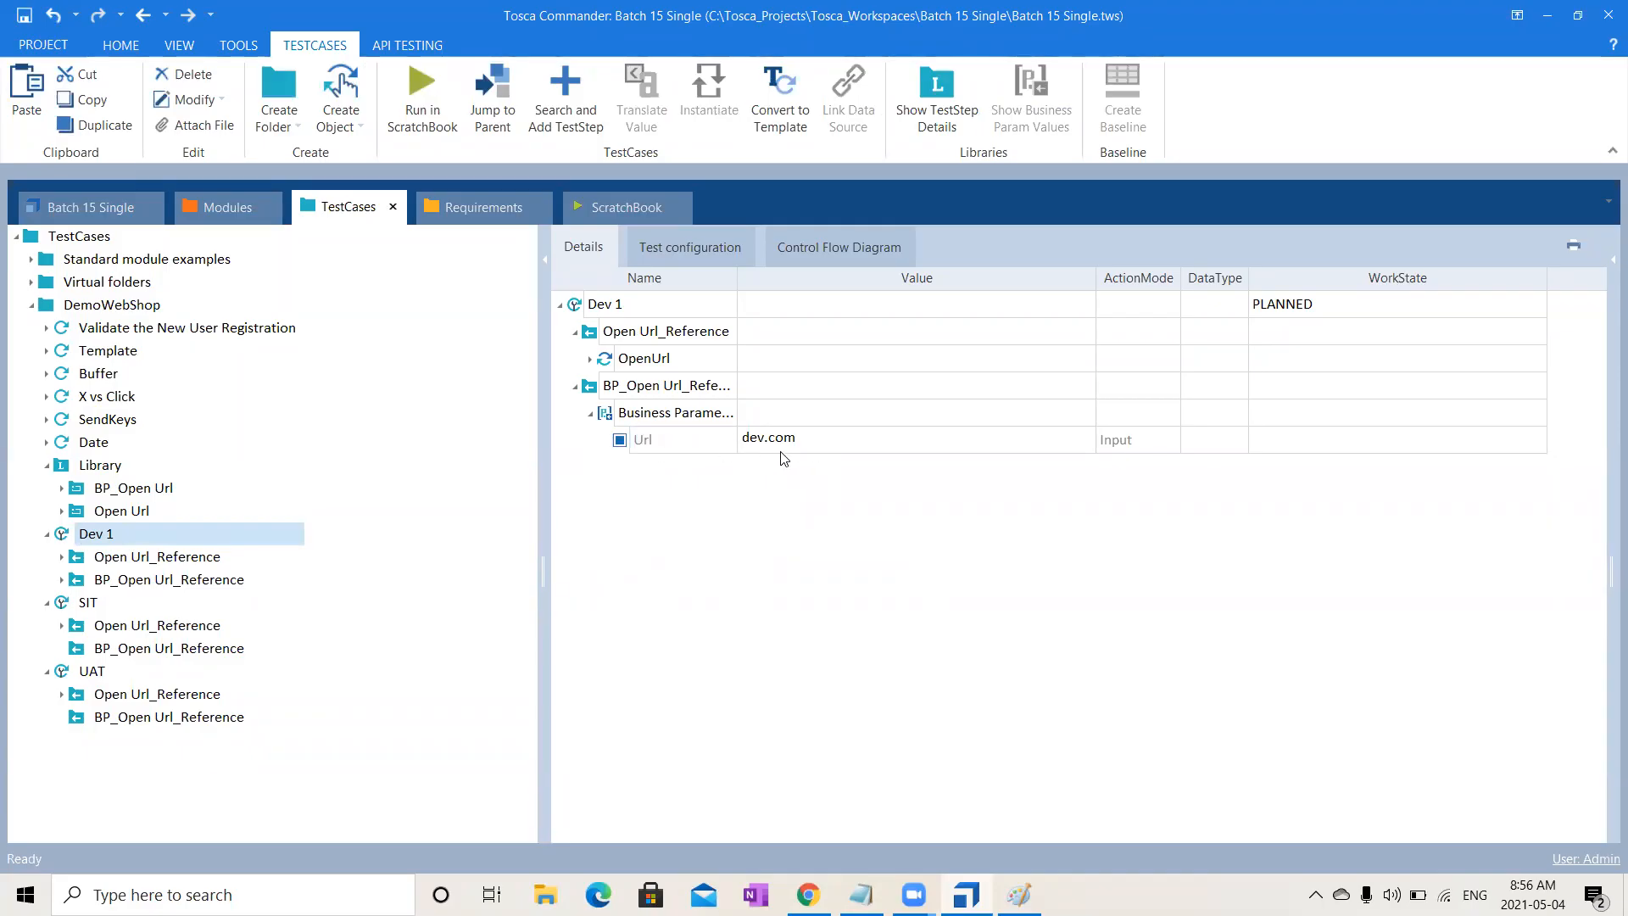
# - Set SIT's Url parameter to sit.com and UAT's to uat.com
pyautogui.click(138, 605)
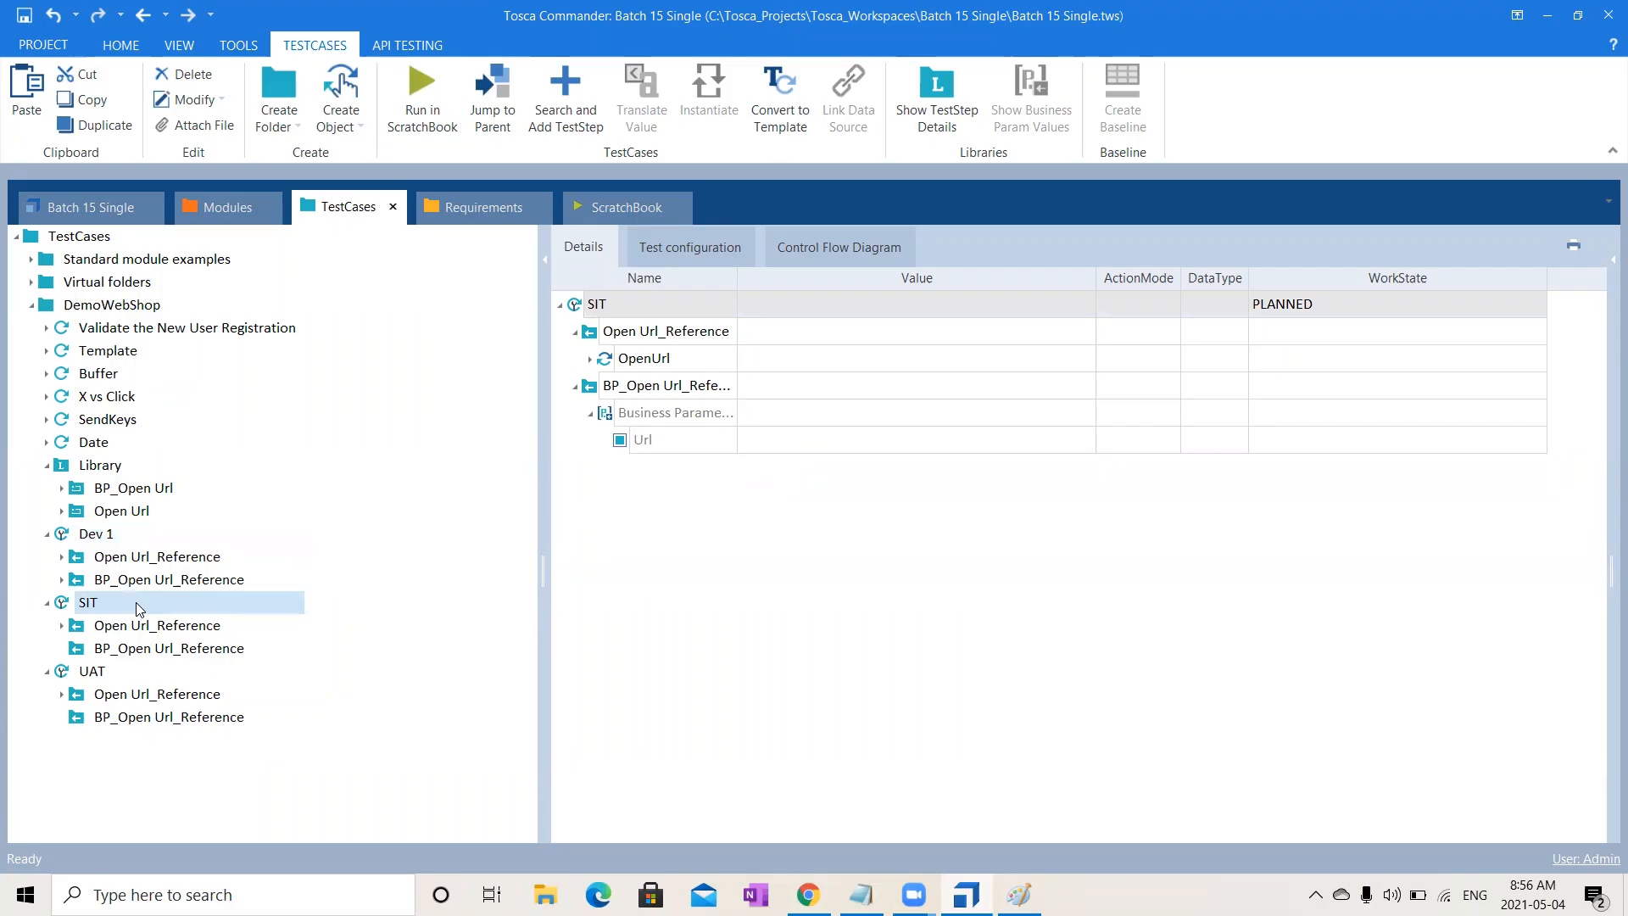
pyautogui.click(791, 446)
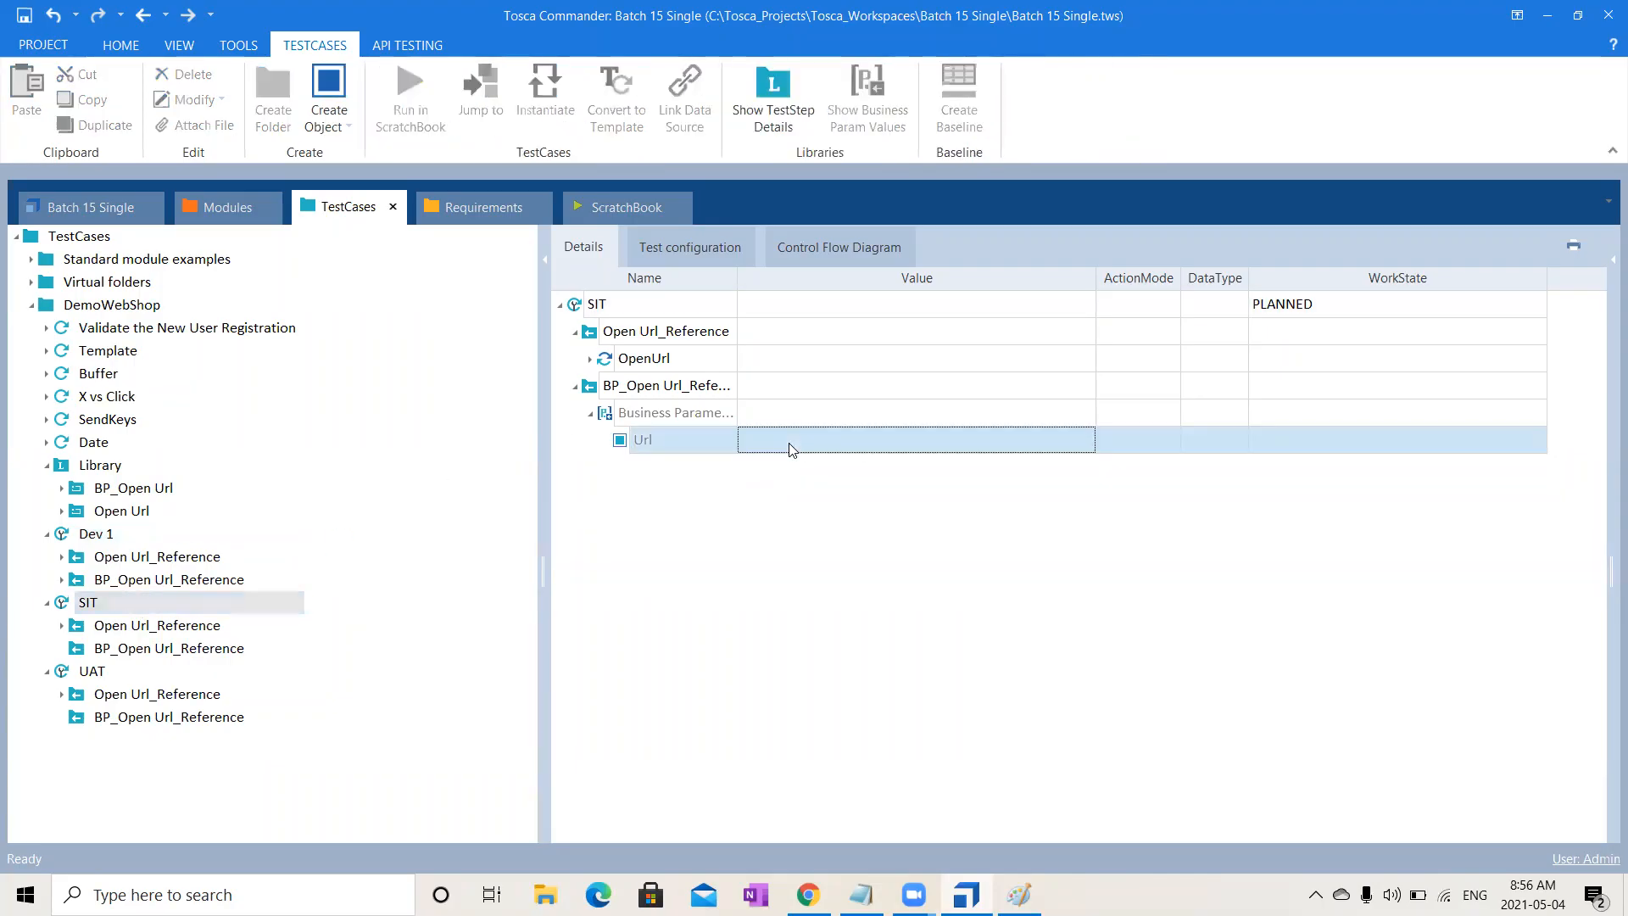
pyautogui.write('sit.com')
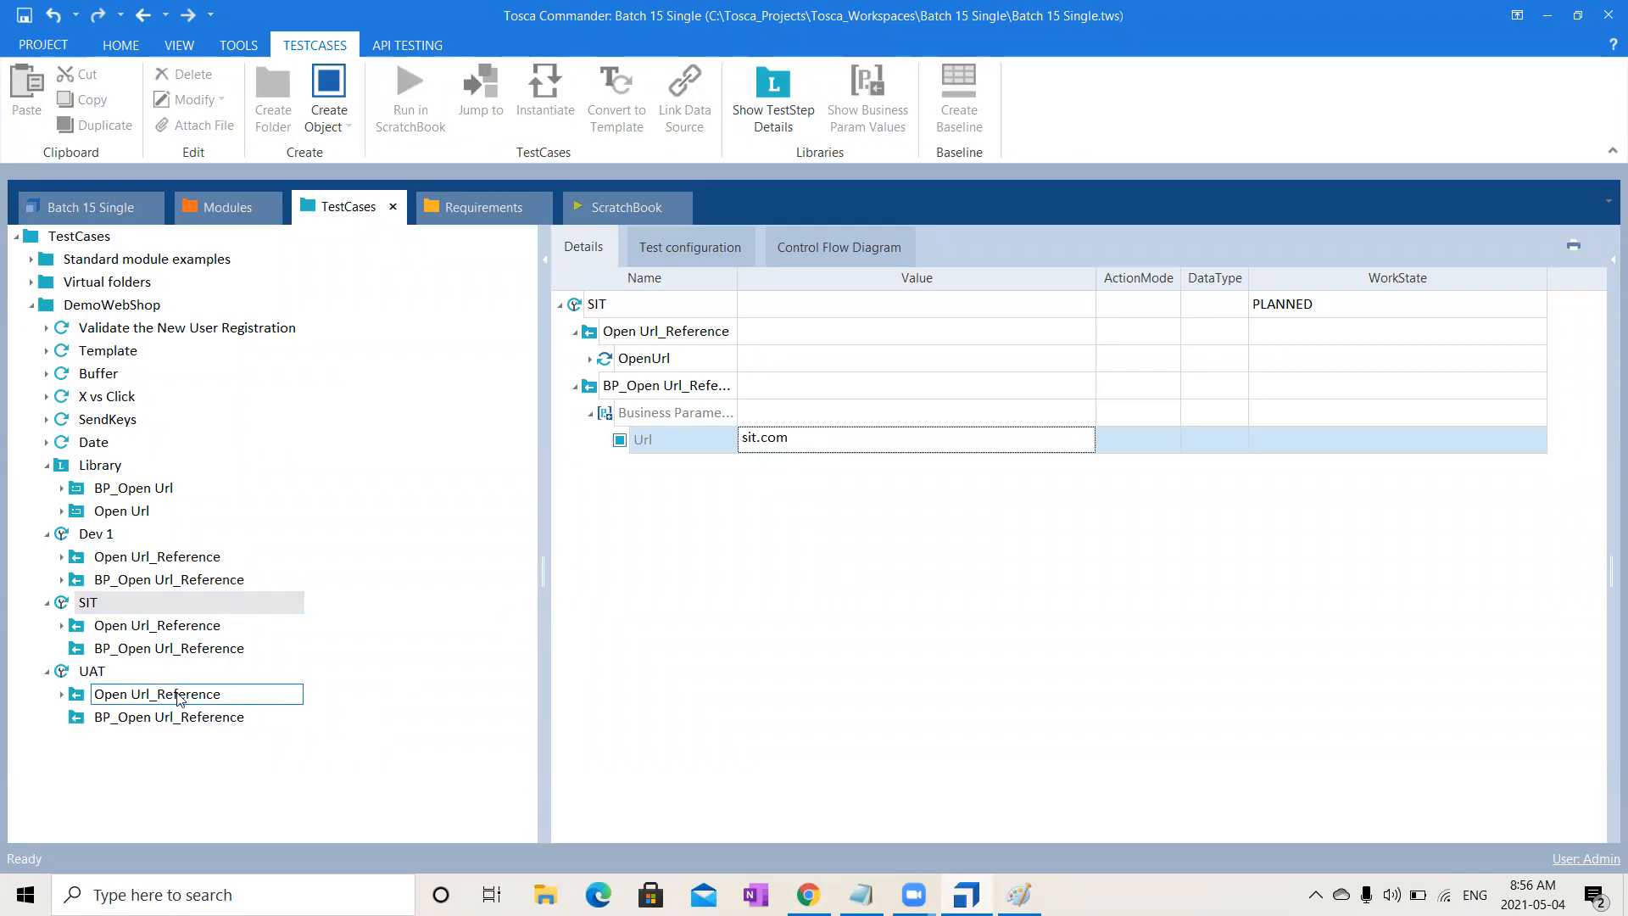
pyautogui.click(126, 672)
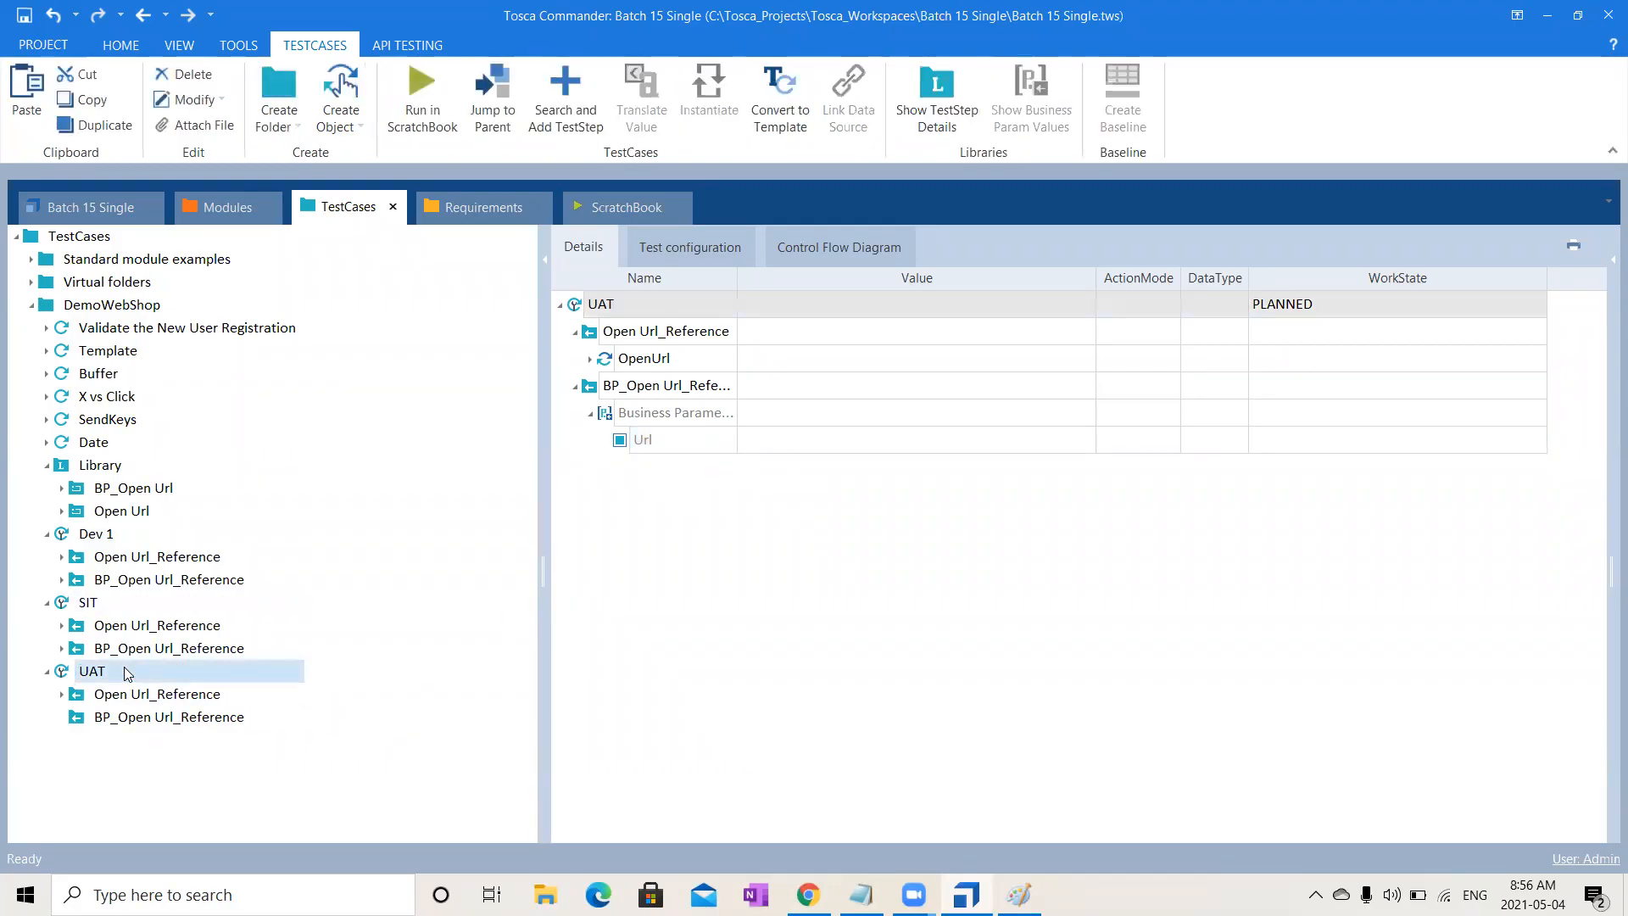
pyautogui.click(819, 446)
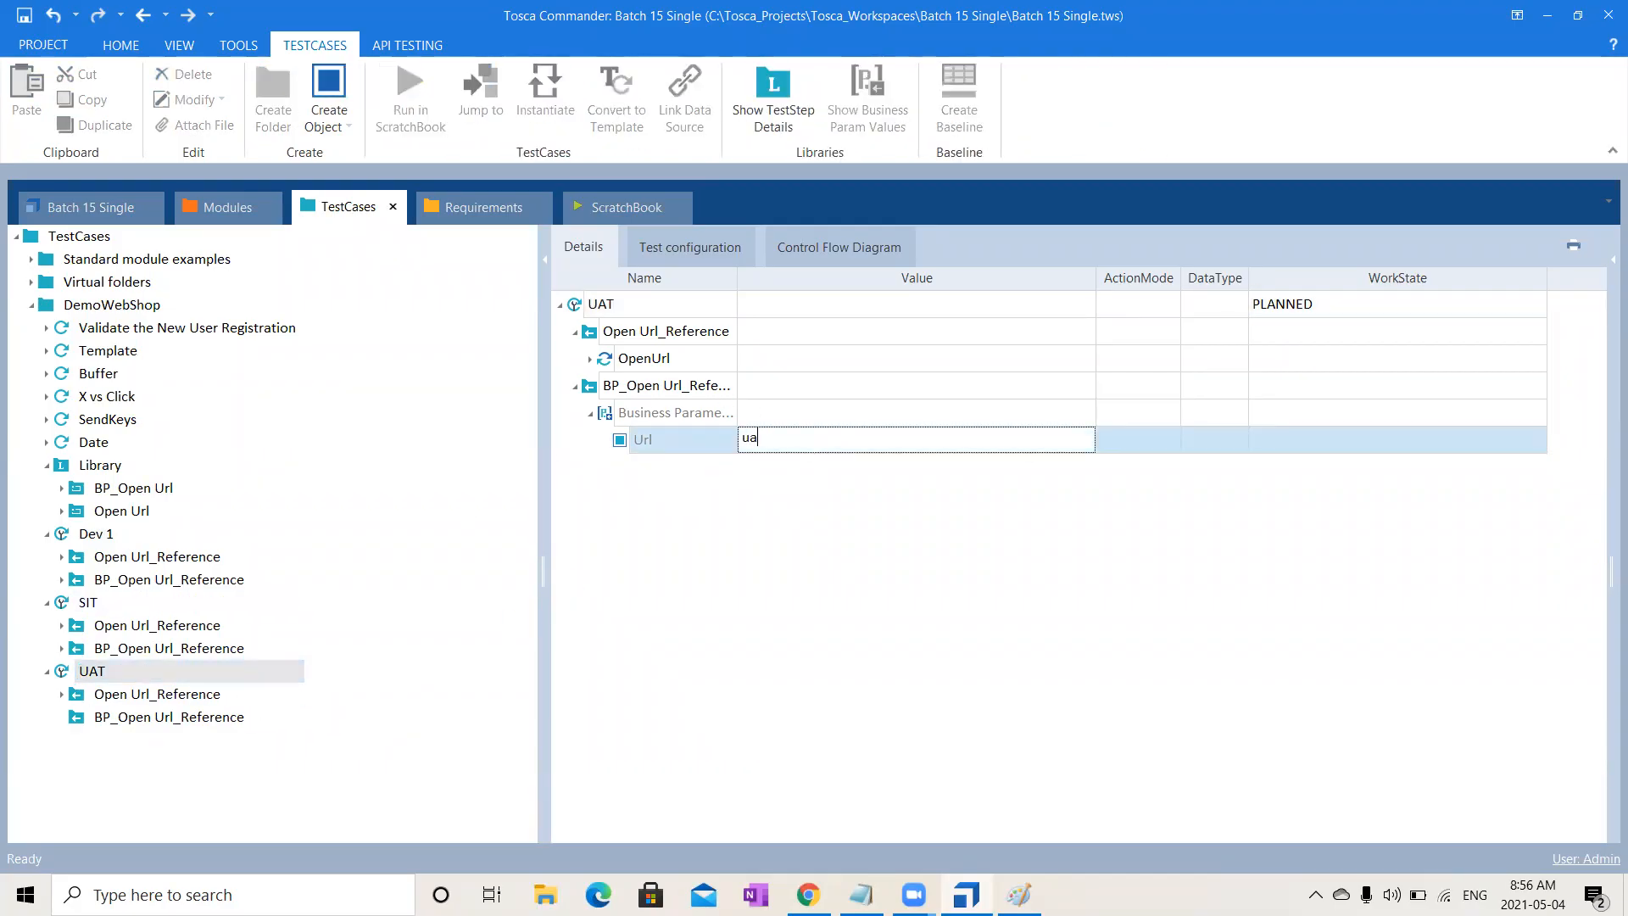
pyautogui.write('uat.com')
pyautogui.click(933, 790)
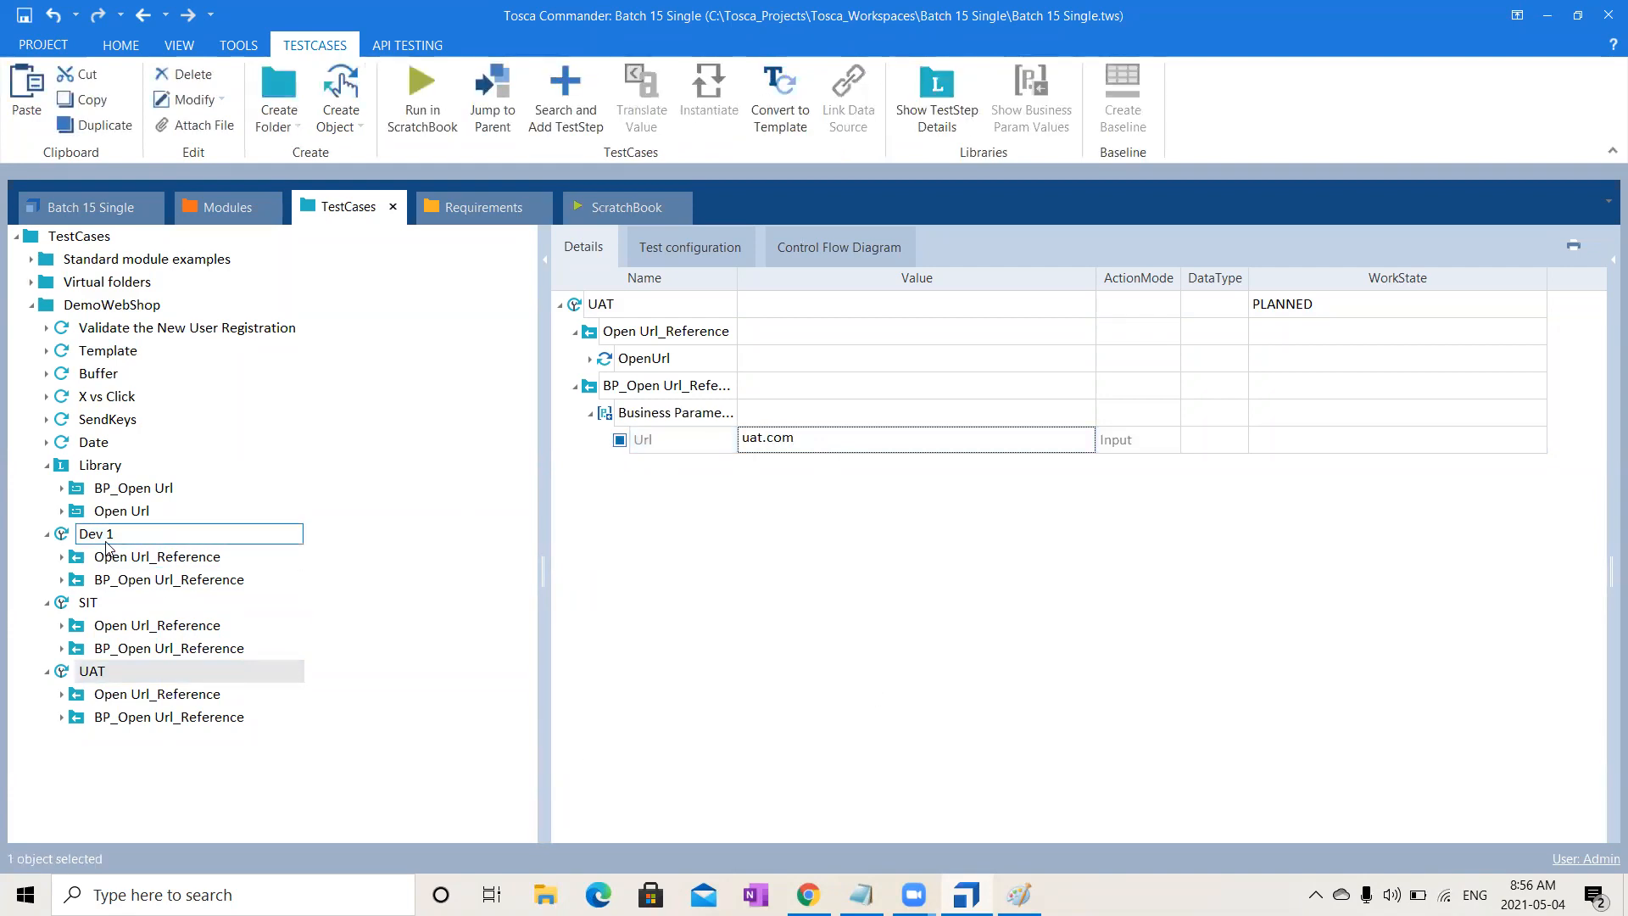
pyautogui.click(202, 487)
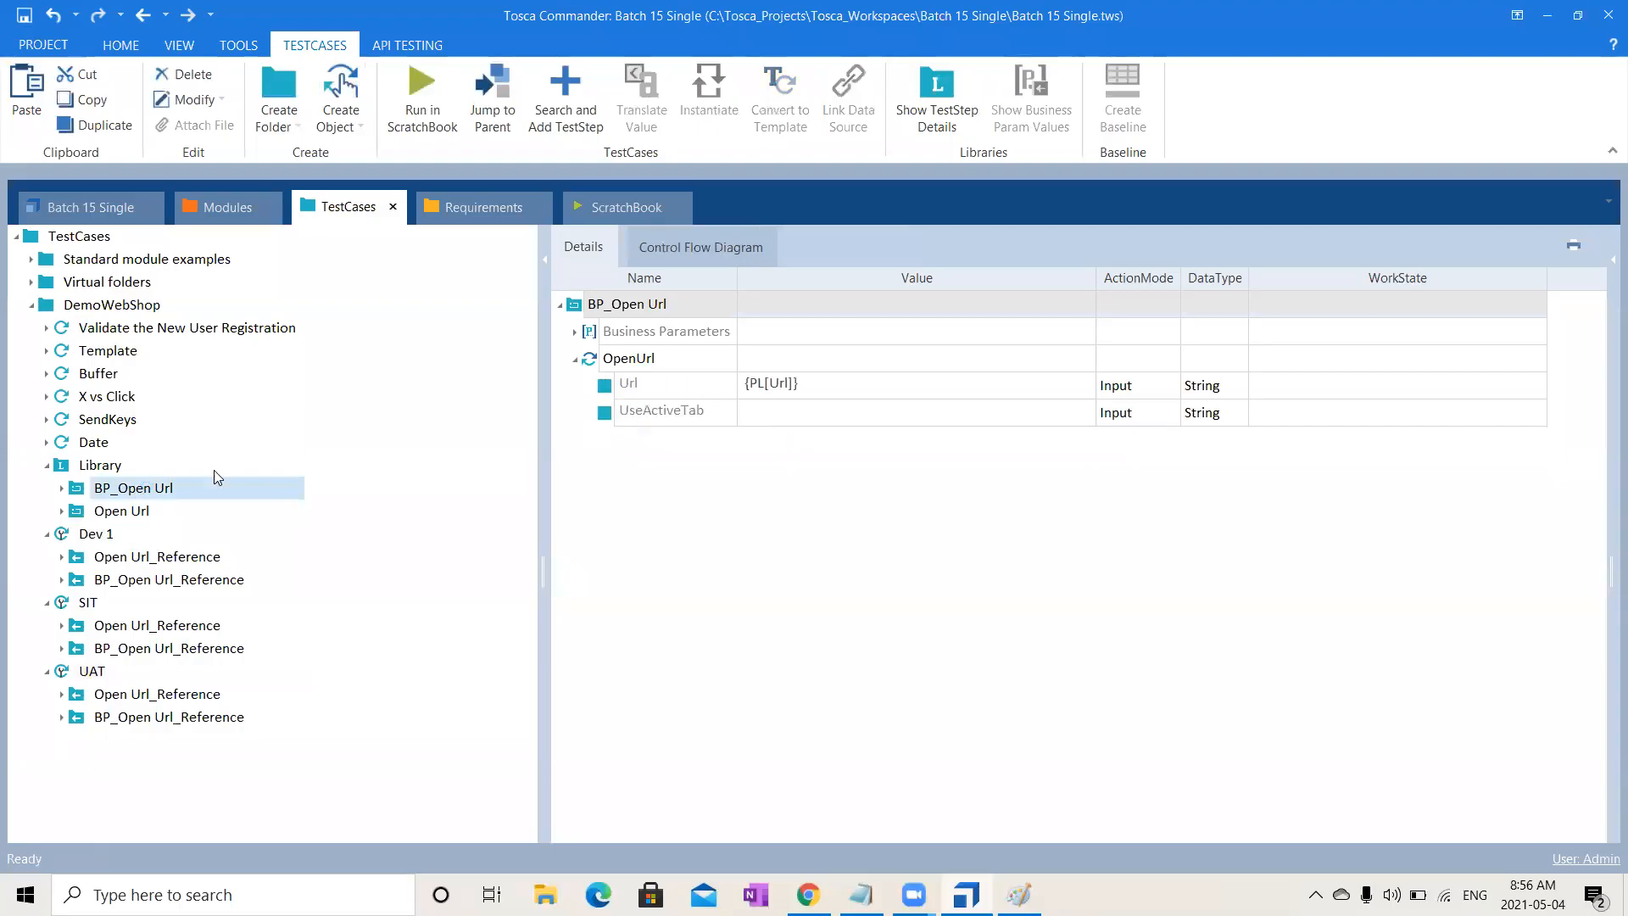
# - Check Dev 1, SIT and UAT show dev.com, sit.com and uat.com, then view Library
pyautogui.click(575, 331)
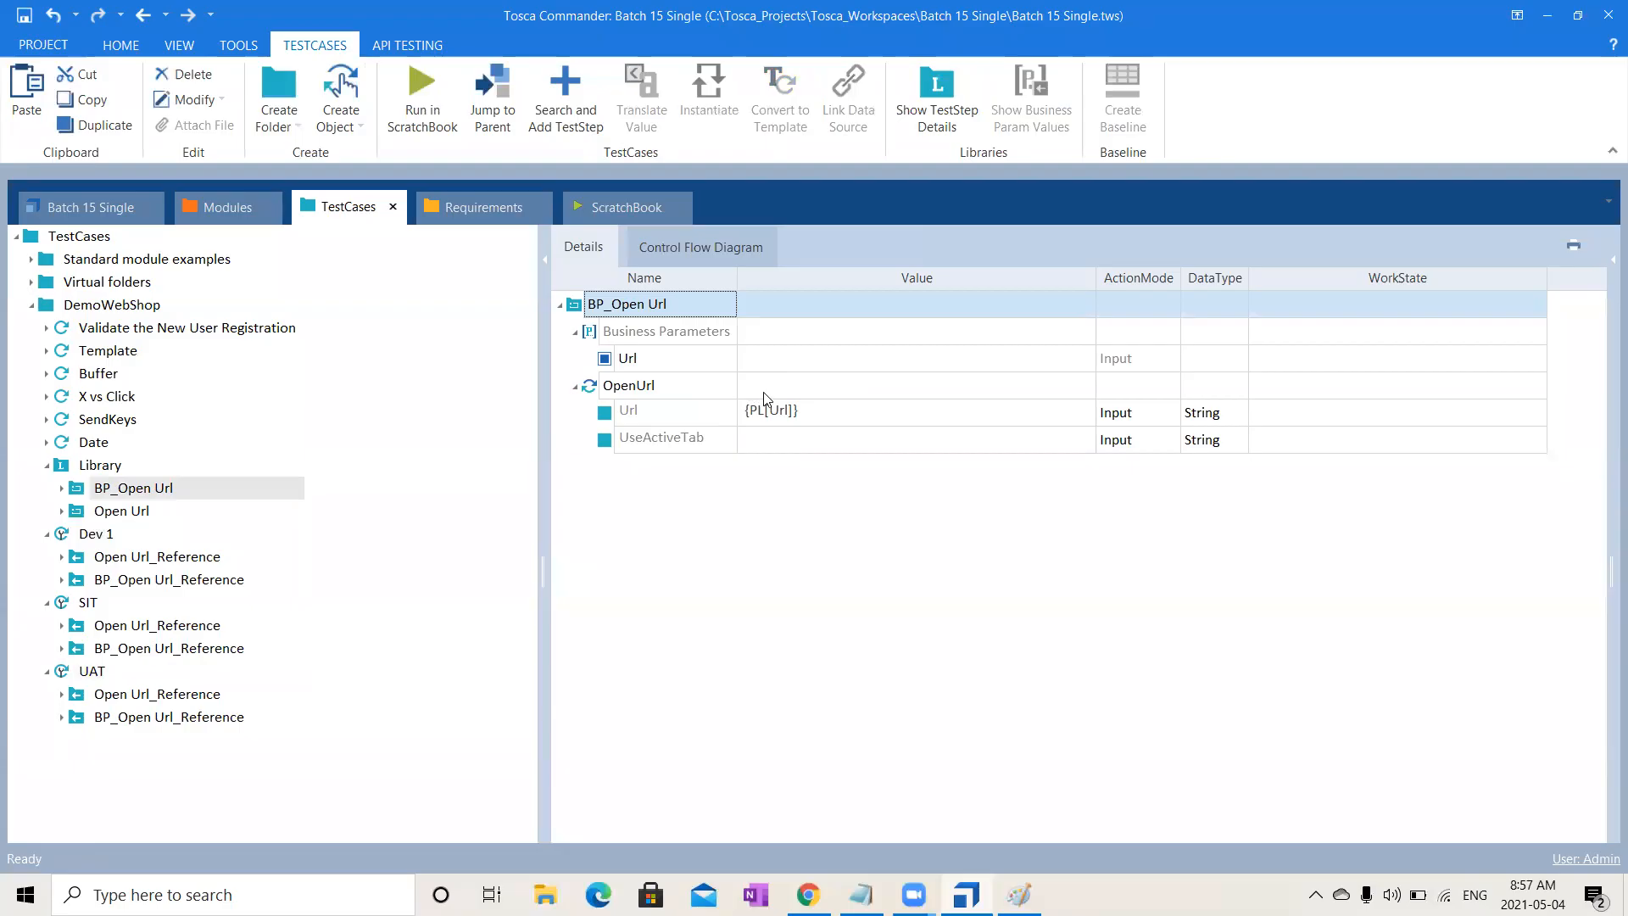
pyautogui.click(100, 543)
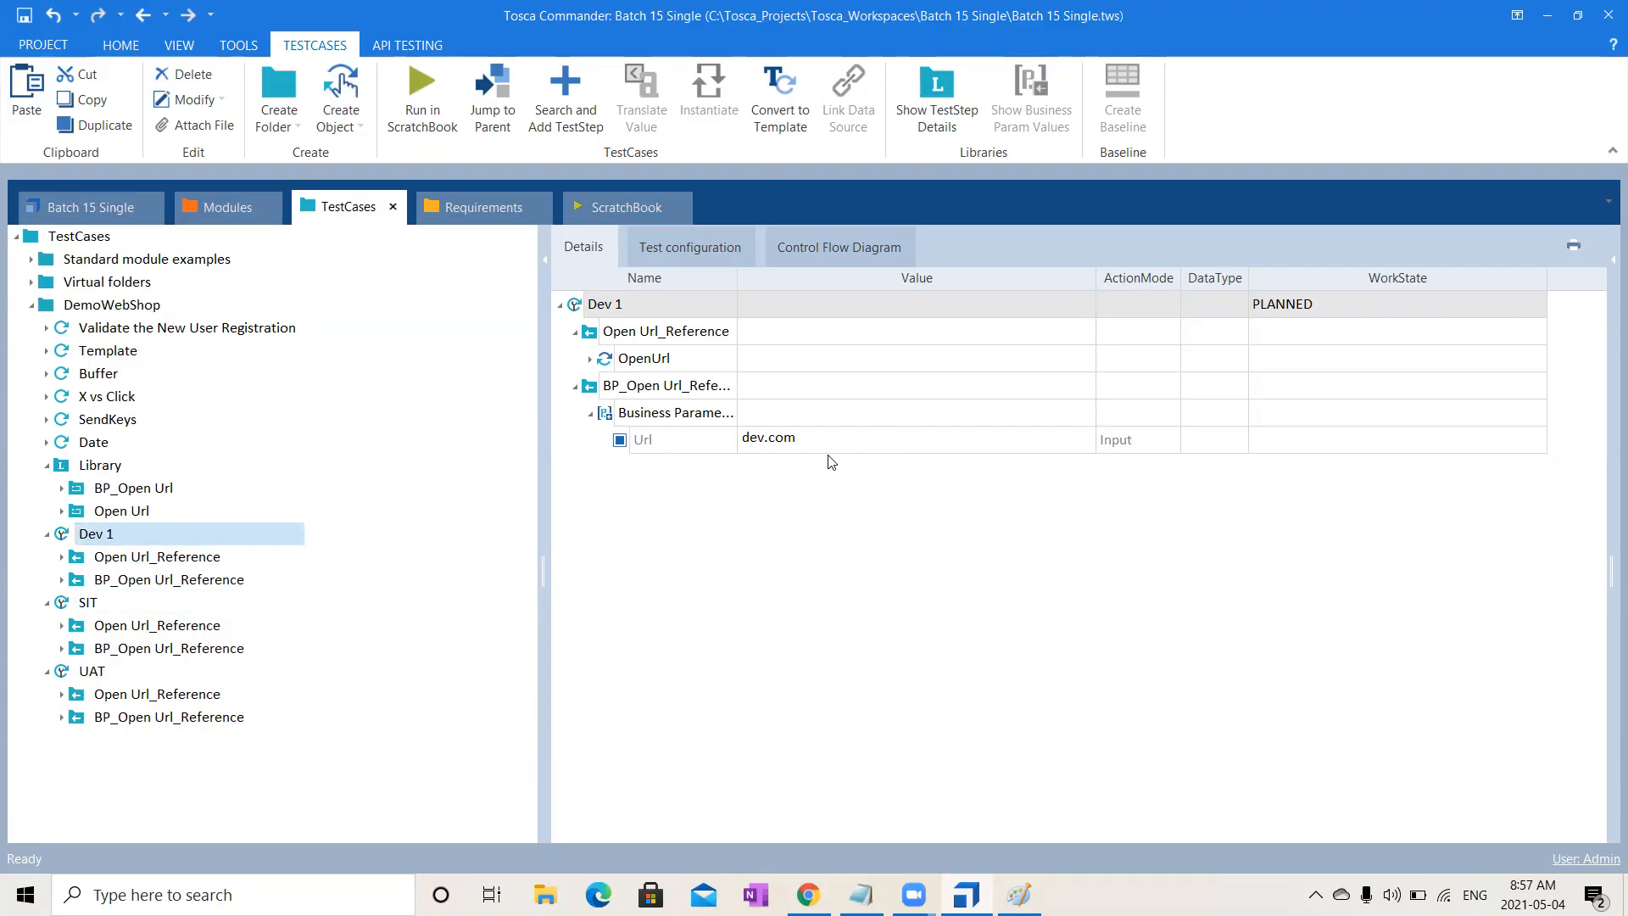
pyautogui.click(117, 603)
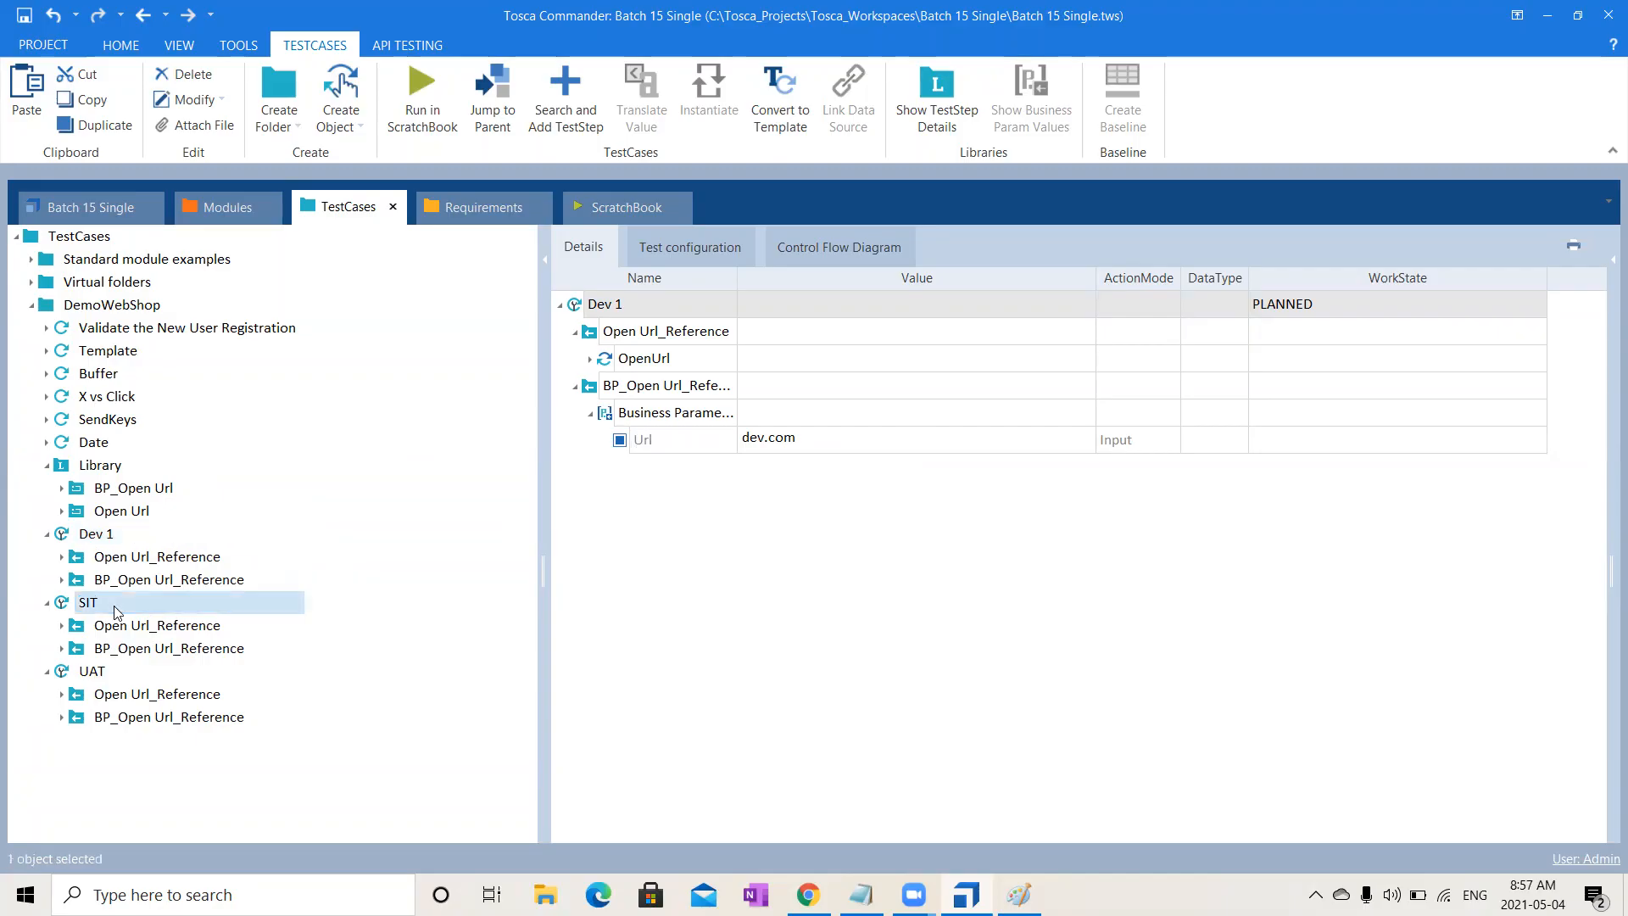
pyautogui.click(99, 676)
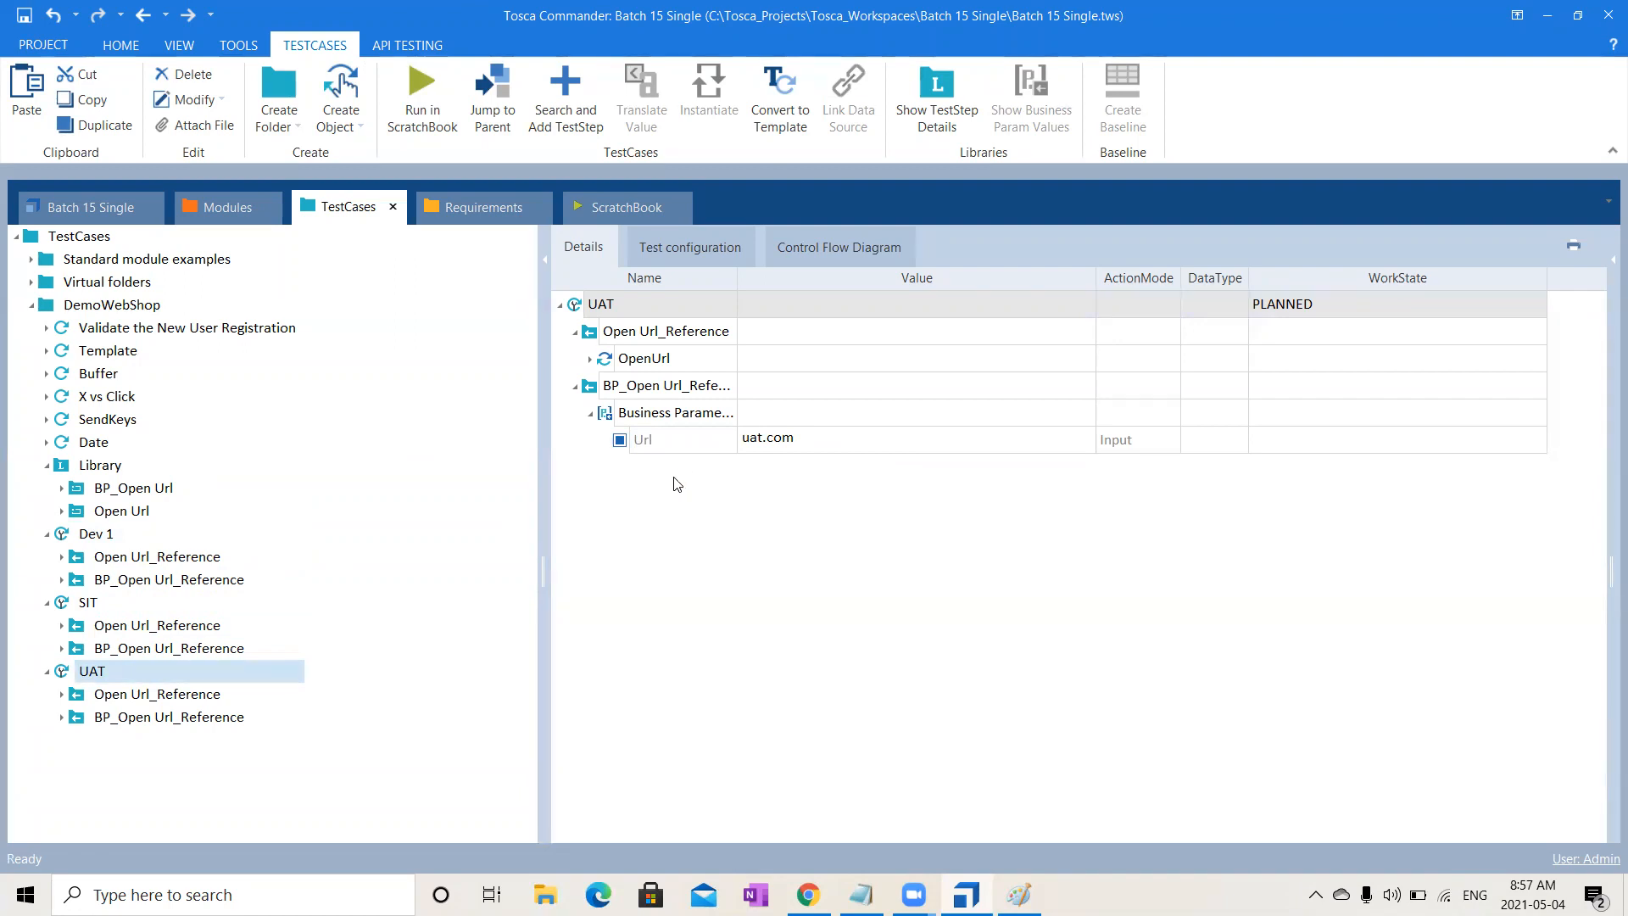
pyautogui.click(129, 468)
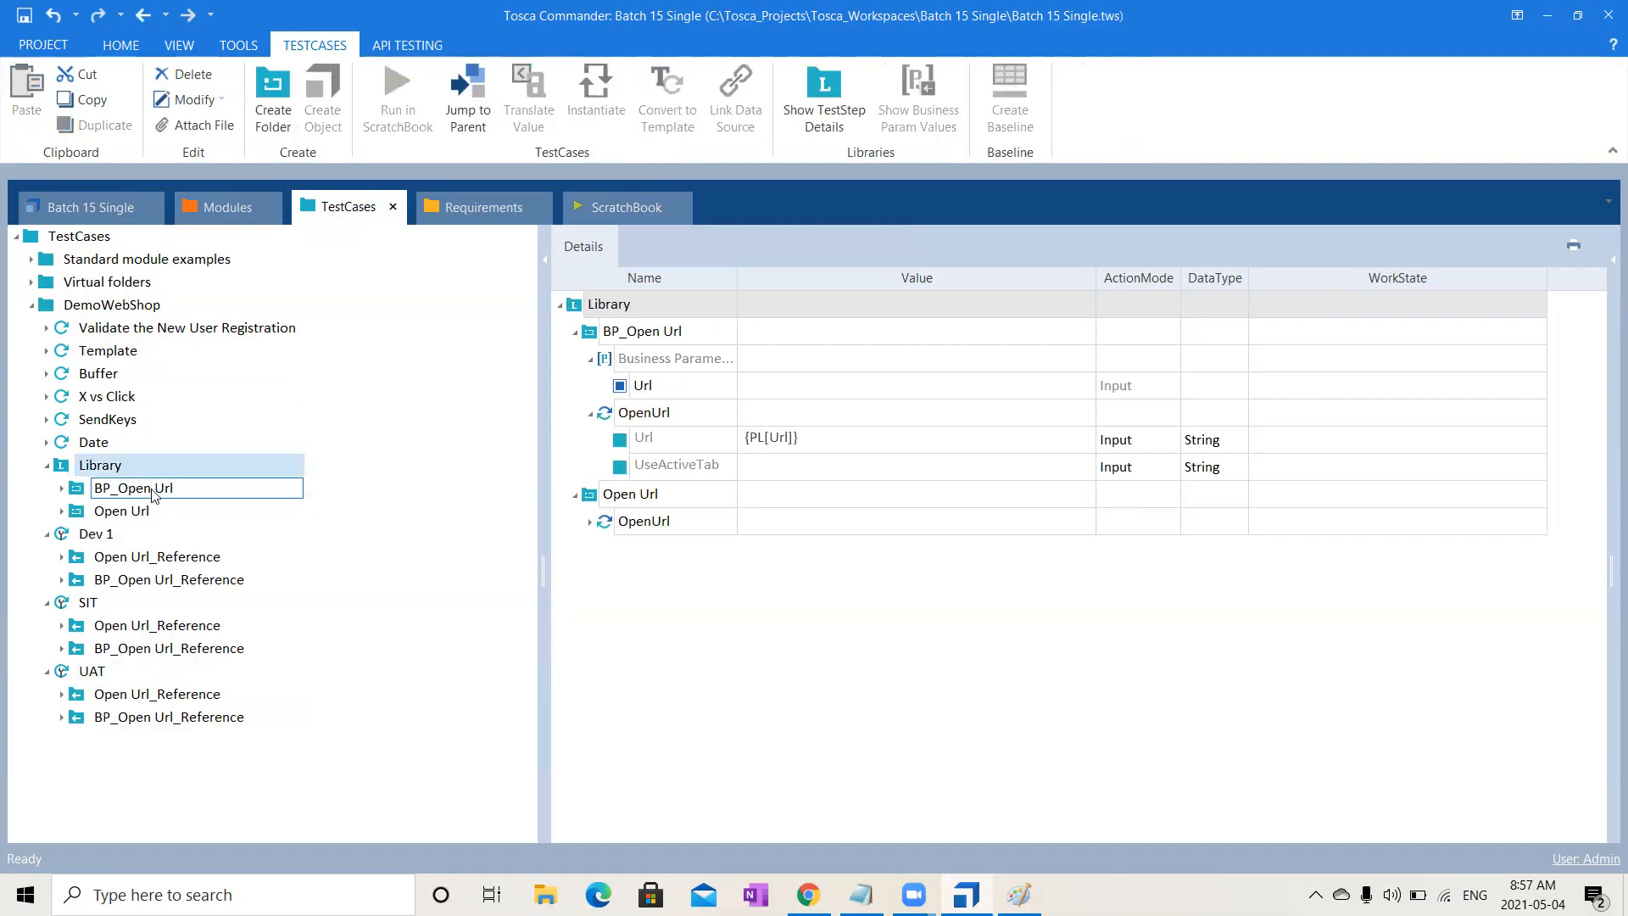
# - Display BP_Open Url's Url parameter feeding {PL[Url]}, then switch to the Notepad notes
pyautogui.click(156, 491)
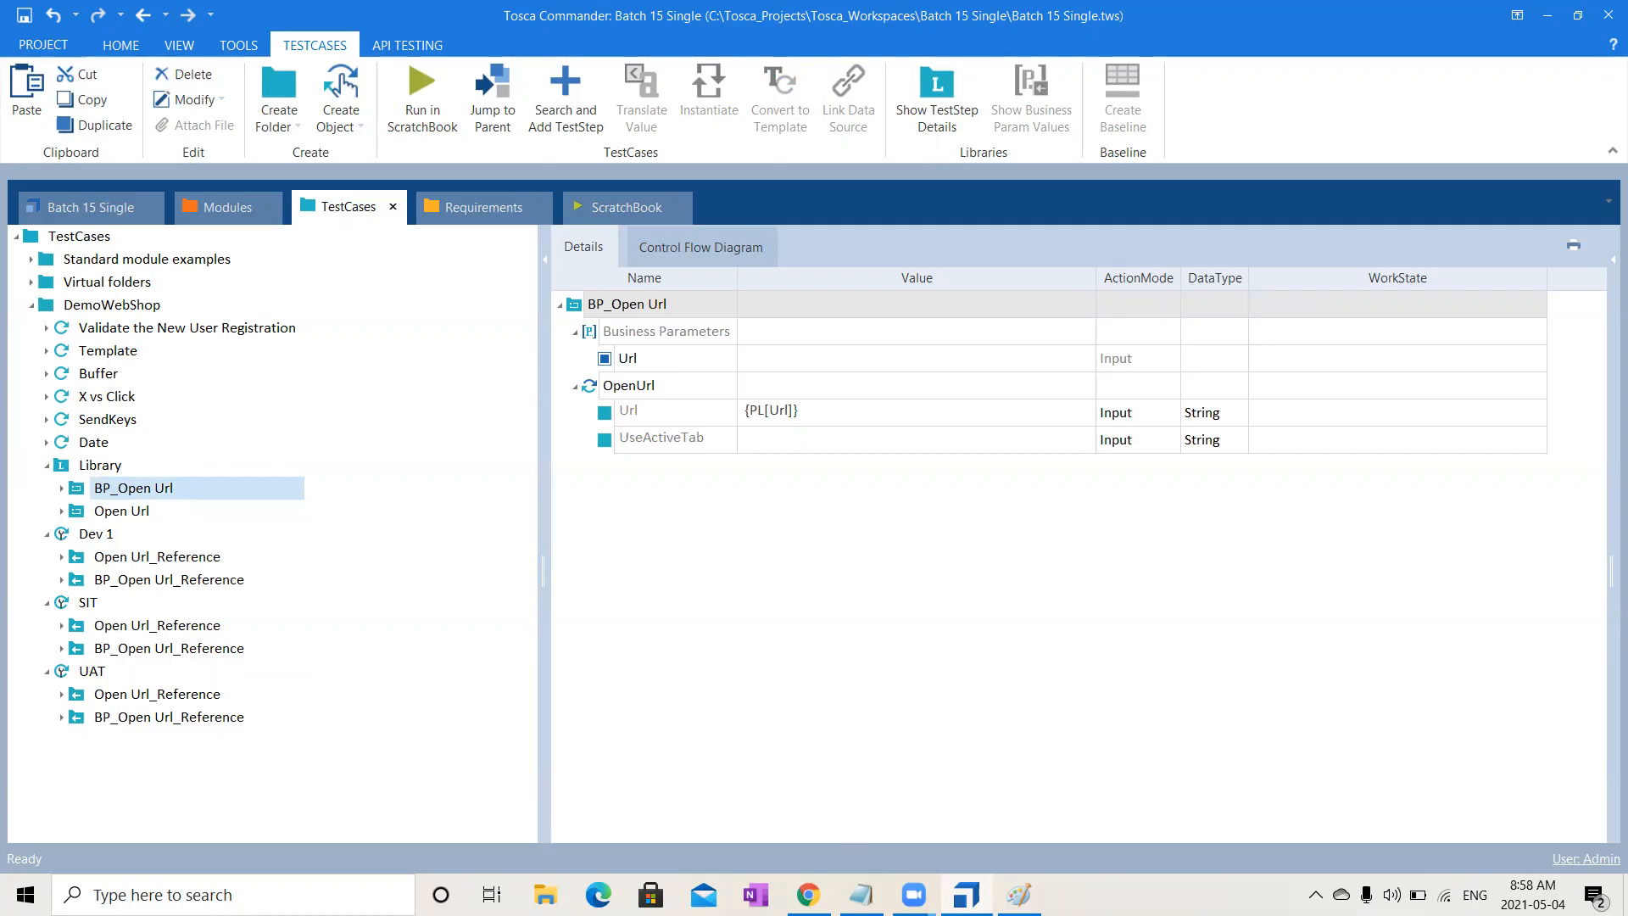
pyautogui.hotkey('alt', 'Tab')
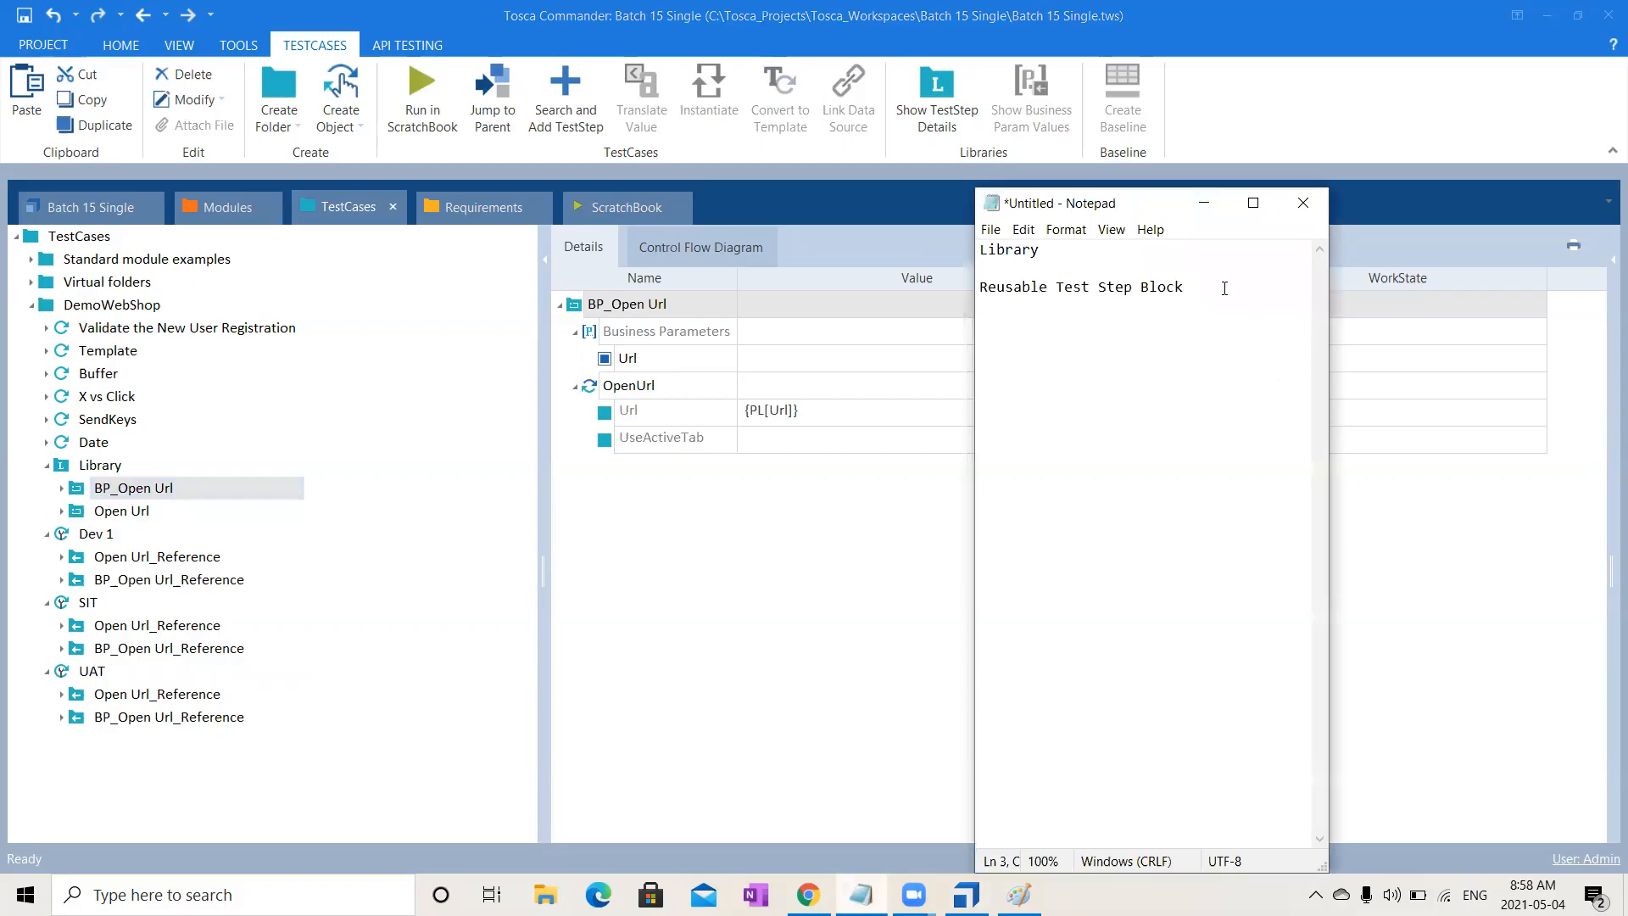
# - Add '{B[]}' and '{PL[]}' as new lines below the notes in Notepad
pyautogui.press('Return')
pyautogui.press('Return')
pyautogui.write('{B[]}')
pyautogui.press('Return')
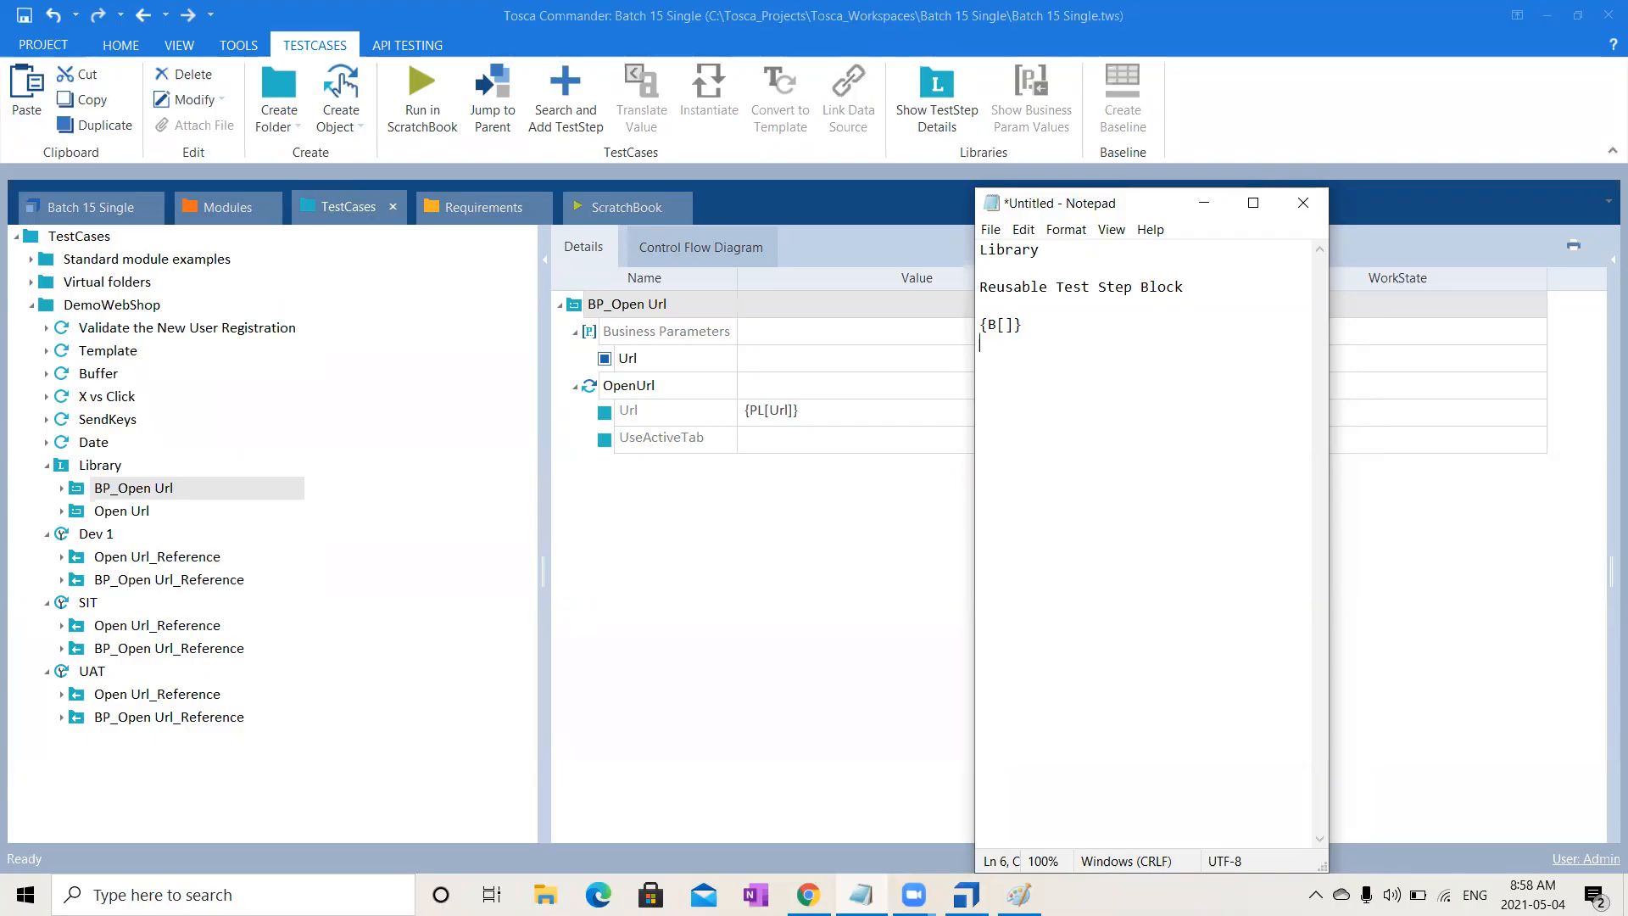
pyautogui.write('{PL[]}')
# - Highlight PL in the '{PL[]}' note, then return to BP_Open Url's details in Tosca Commander
pyautogui.moveTo(1033, 343); pyautogui.dragTo(991, 346)
pyautogui.click(1007, 346)
pyautogui.click(817, 588)
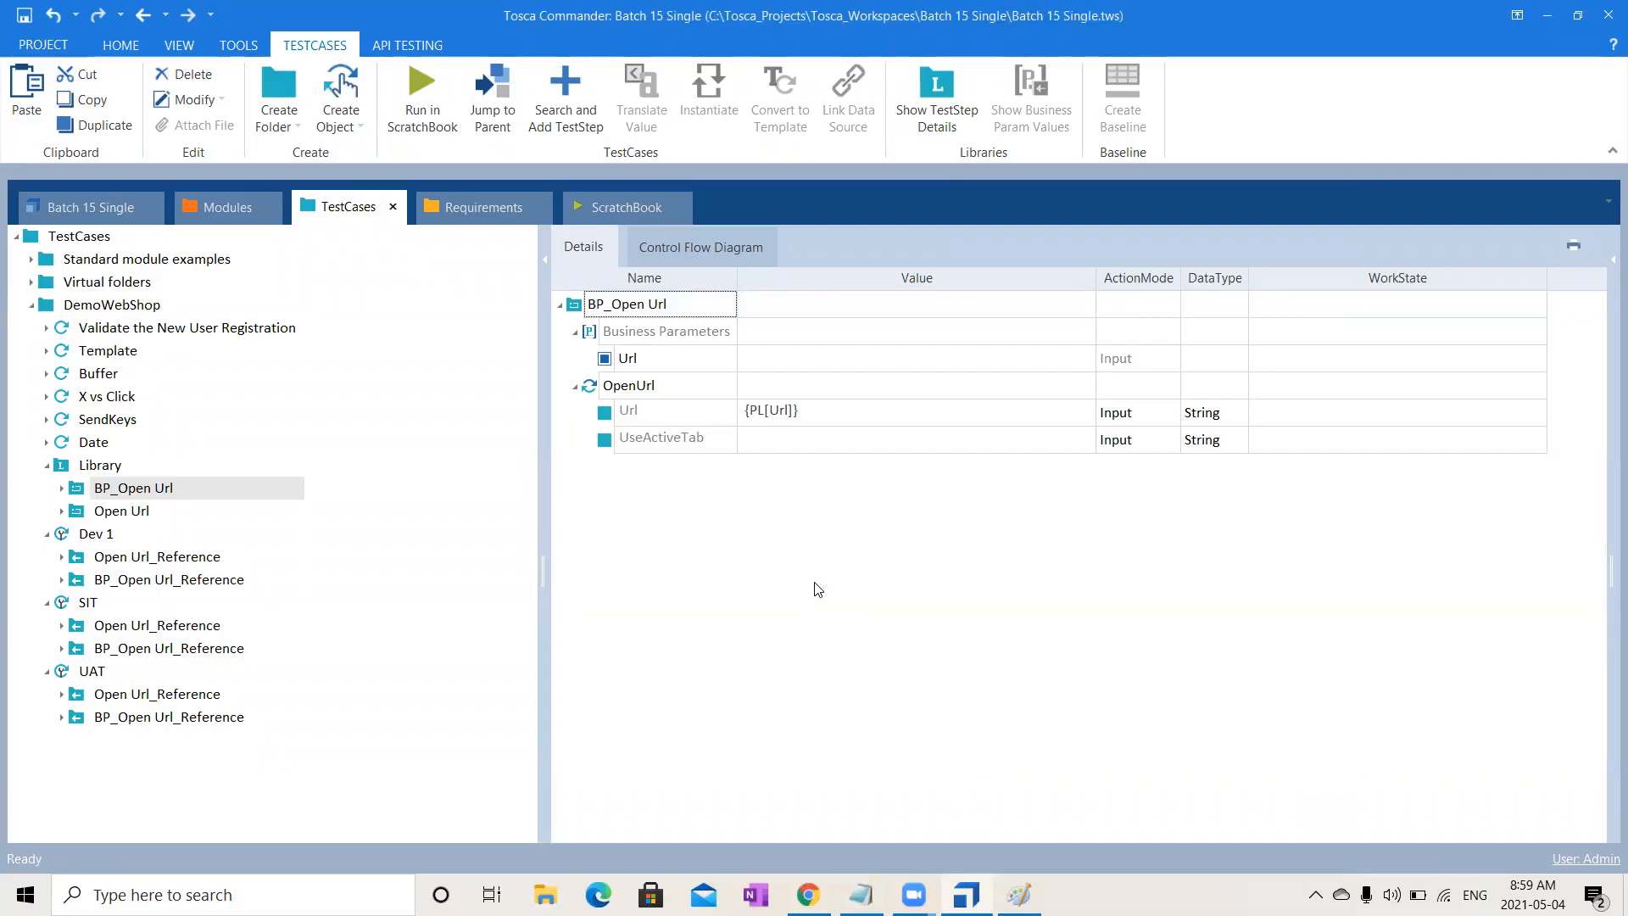
pyautogui.click(854, 838)
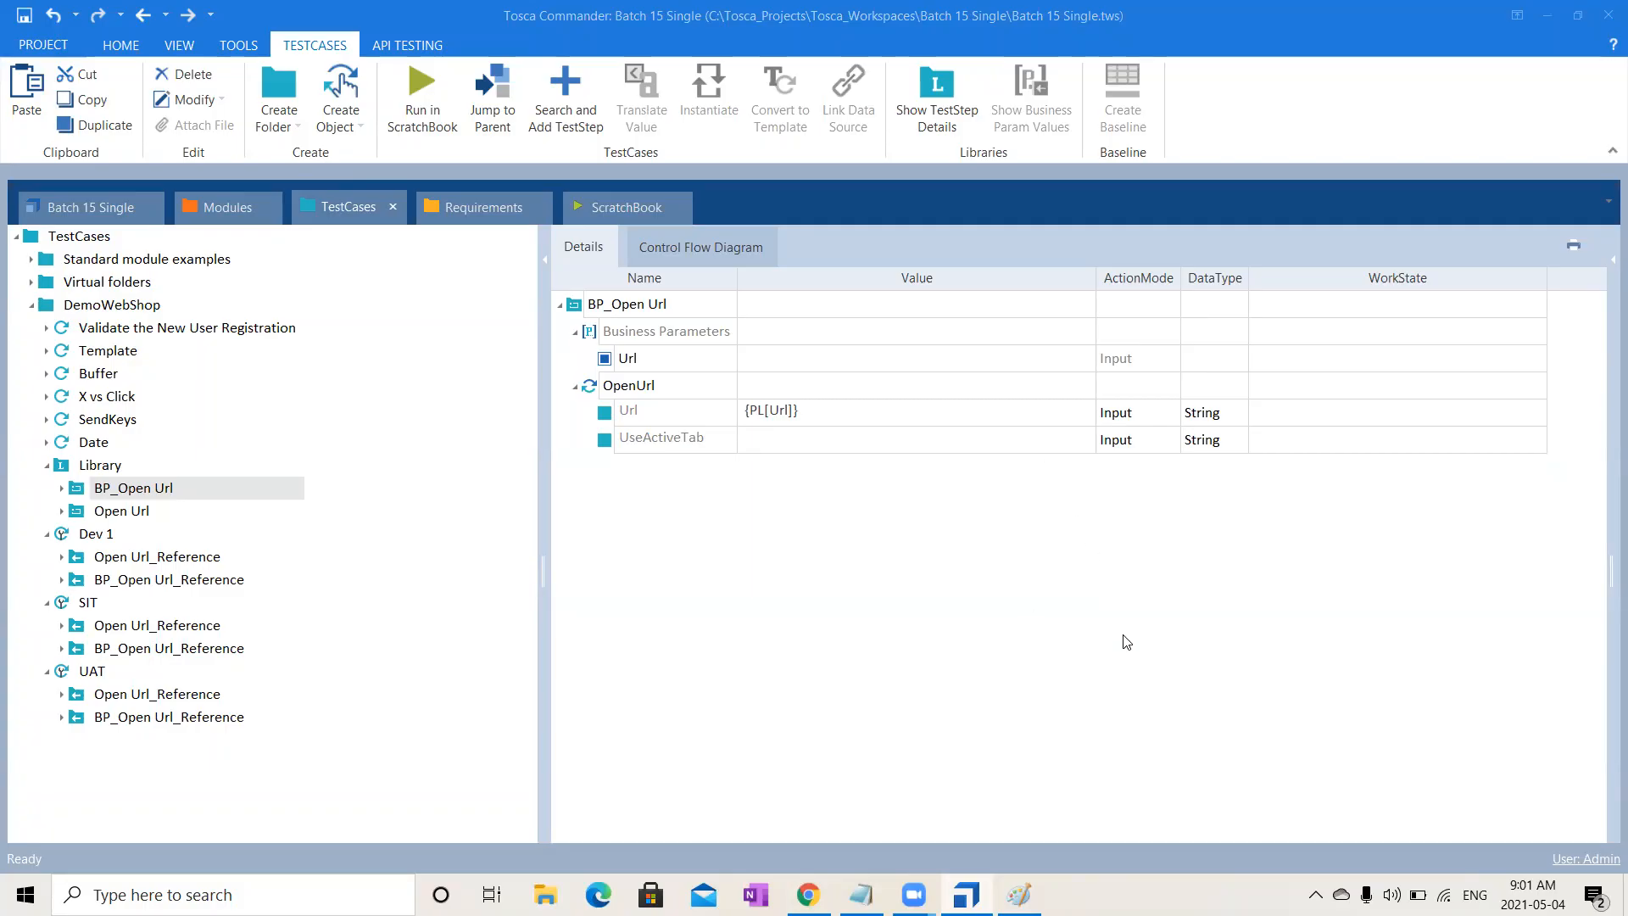
# - Collapse the Library, Dev 1, SIT and UAT branches, then select Validate the New User Registration
pyautogui.click(88, 535)
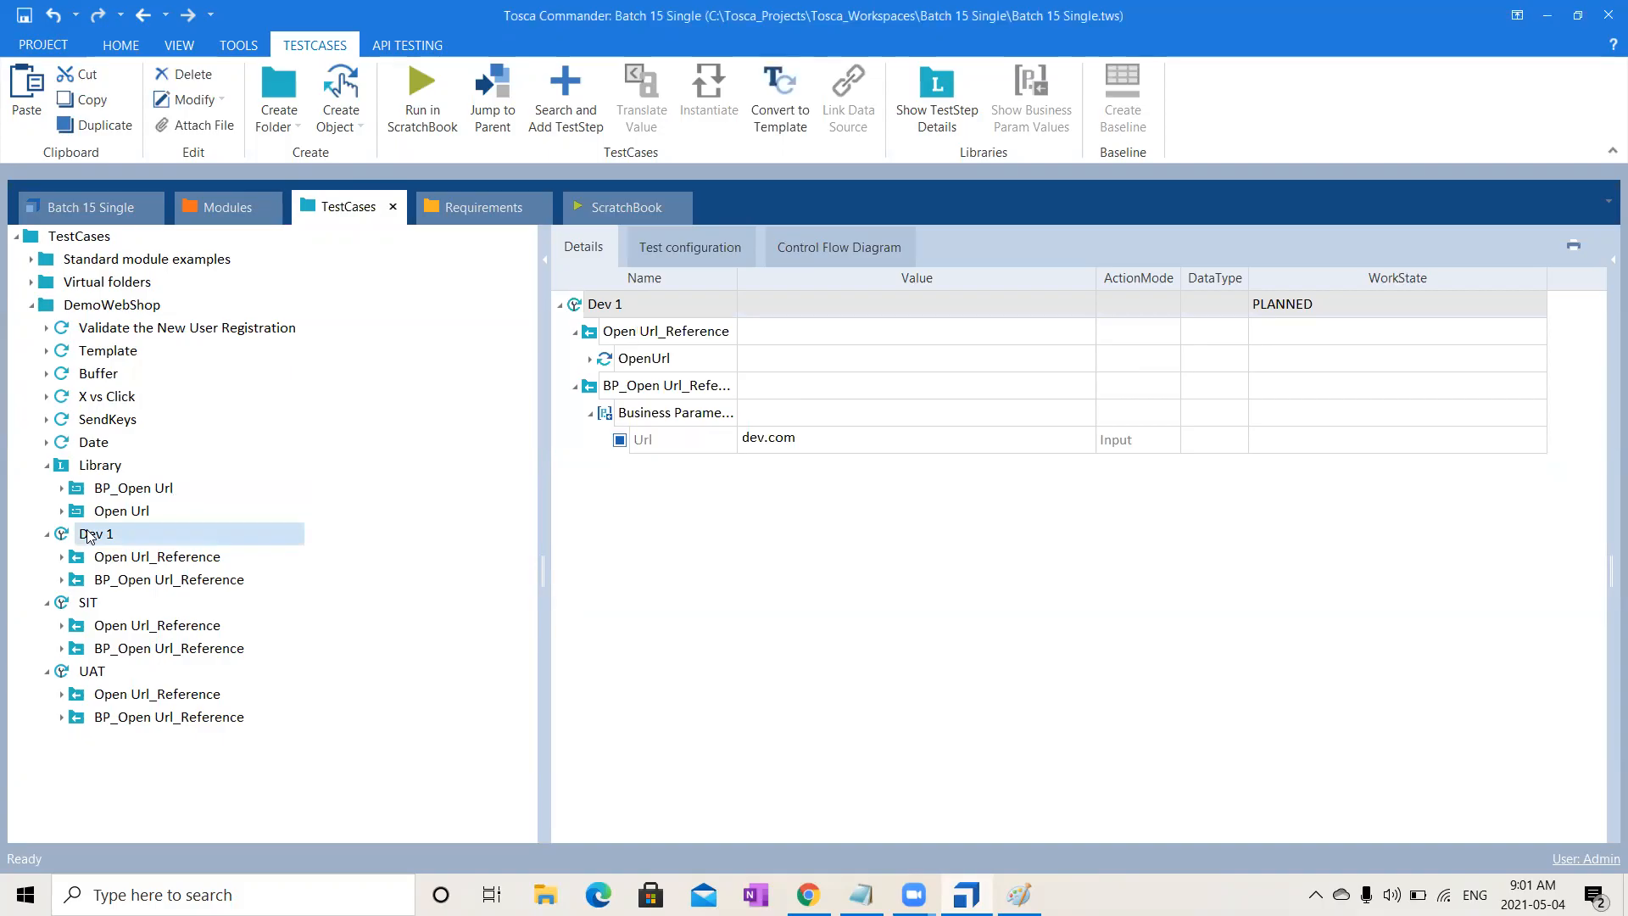
pyautogui.click(46, 465)
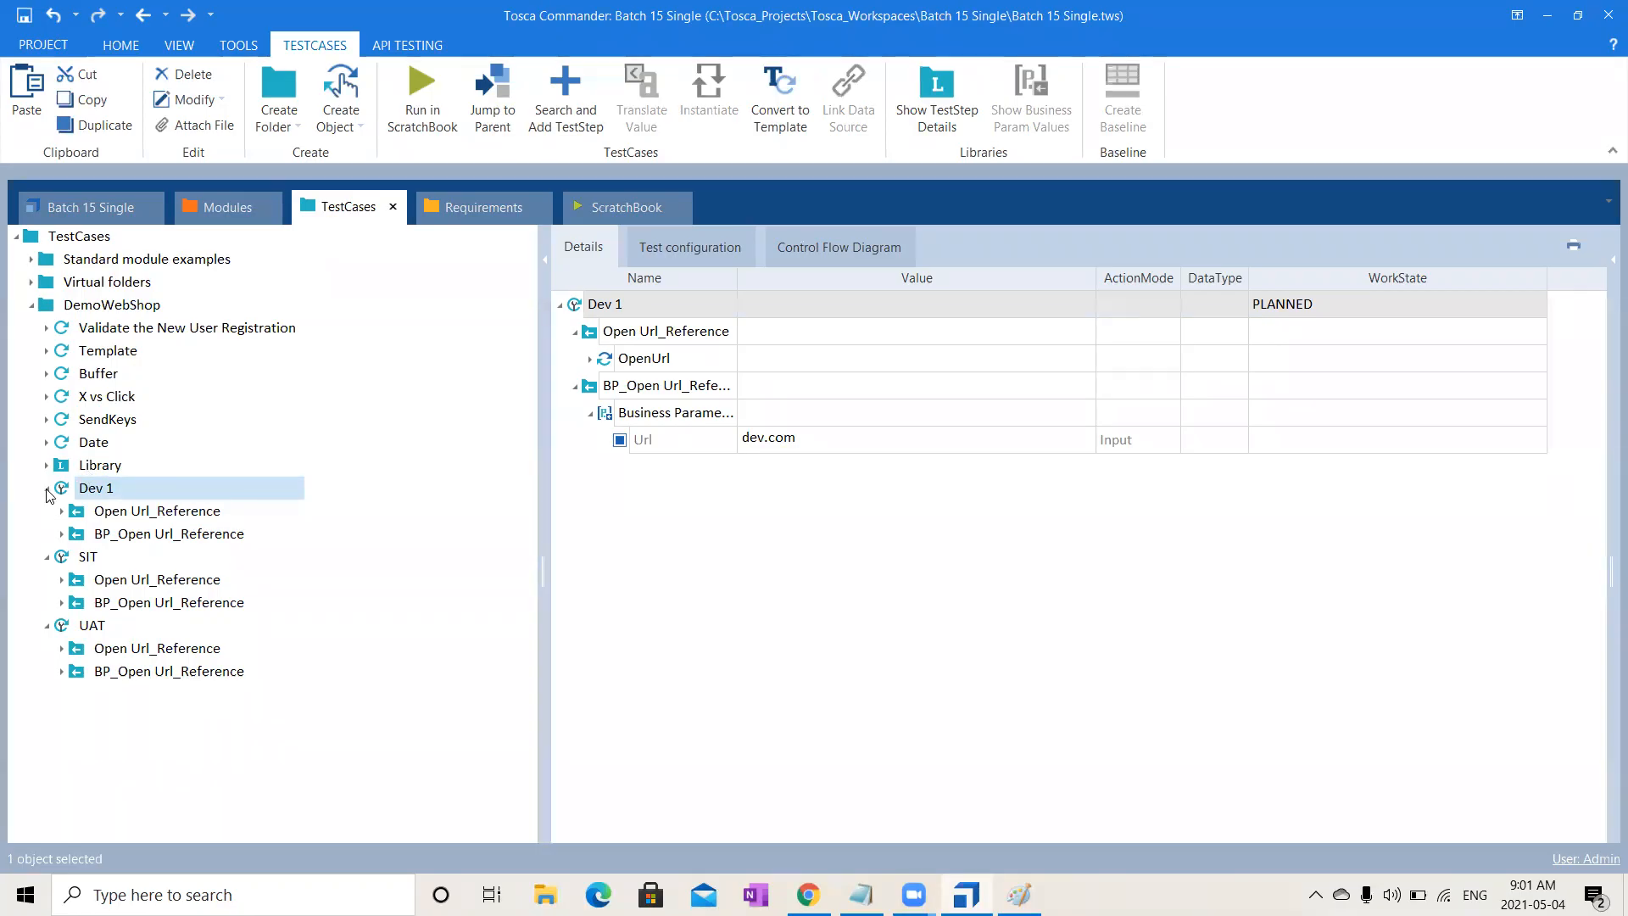
pyautogui.click(47, 489)
pyautogui.click(47, 512)
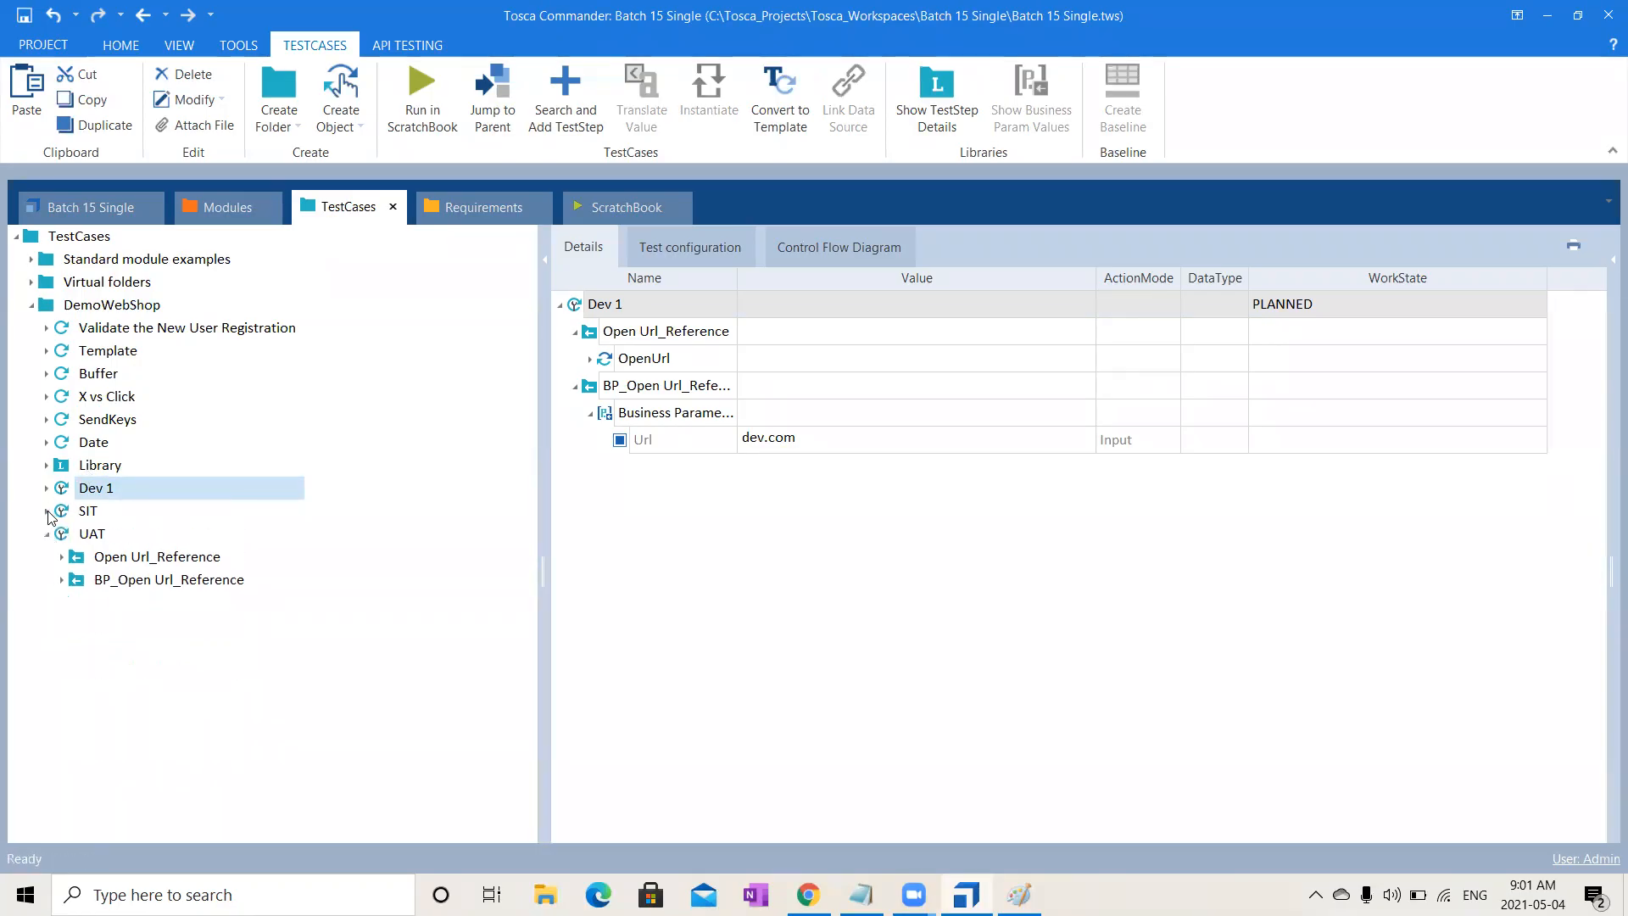
pyautogui.click(48, 535)
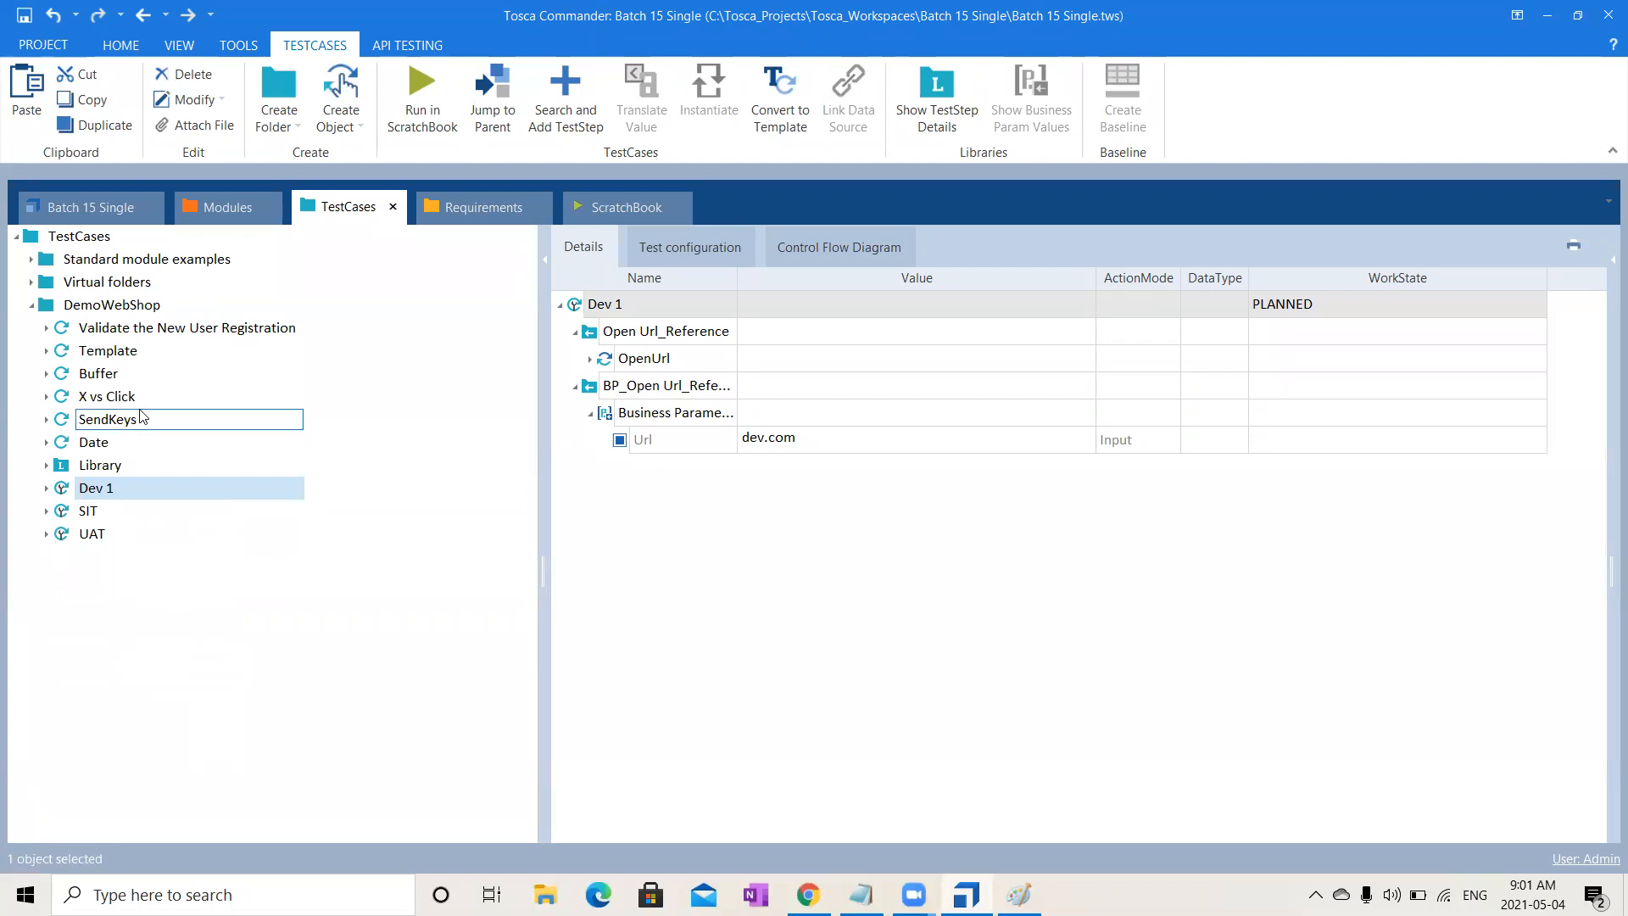
pyautogui.click(250, 335)
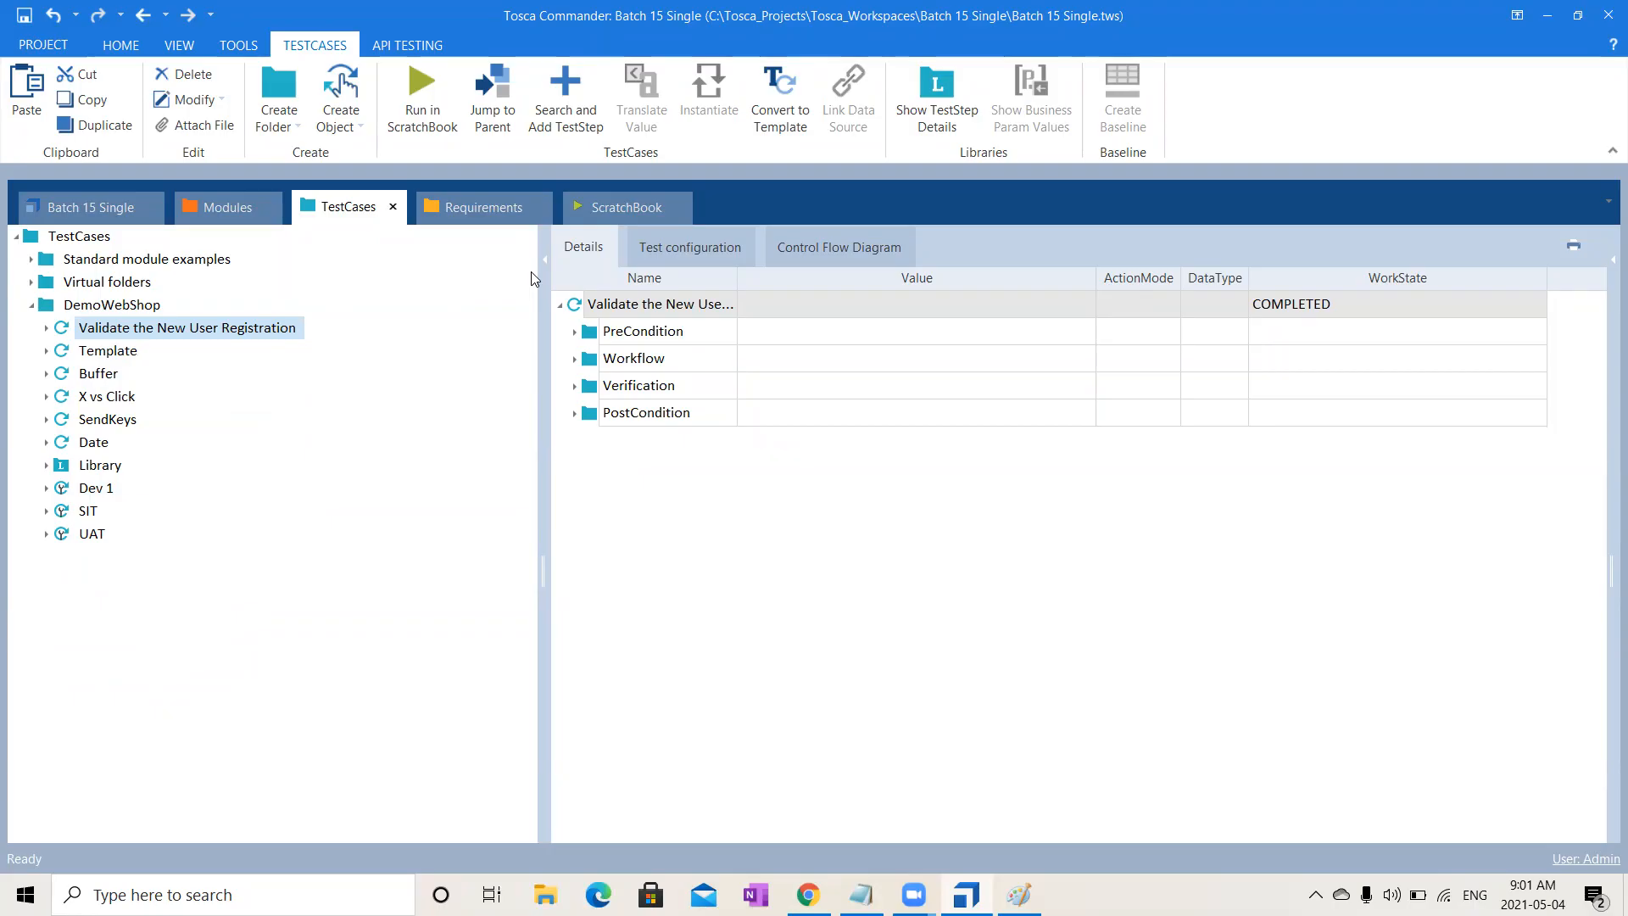
# - Expand Validate the New User Registration and its PreCondition, Workflow, Verification and PostCondition folders
pyautogui.click(45, 329)
pyautogui.click(61, 351)
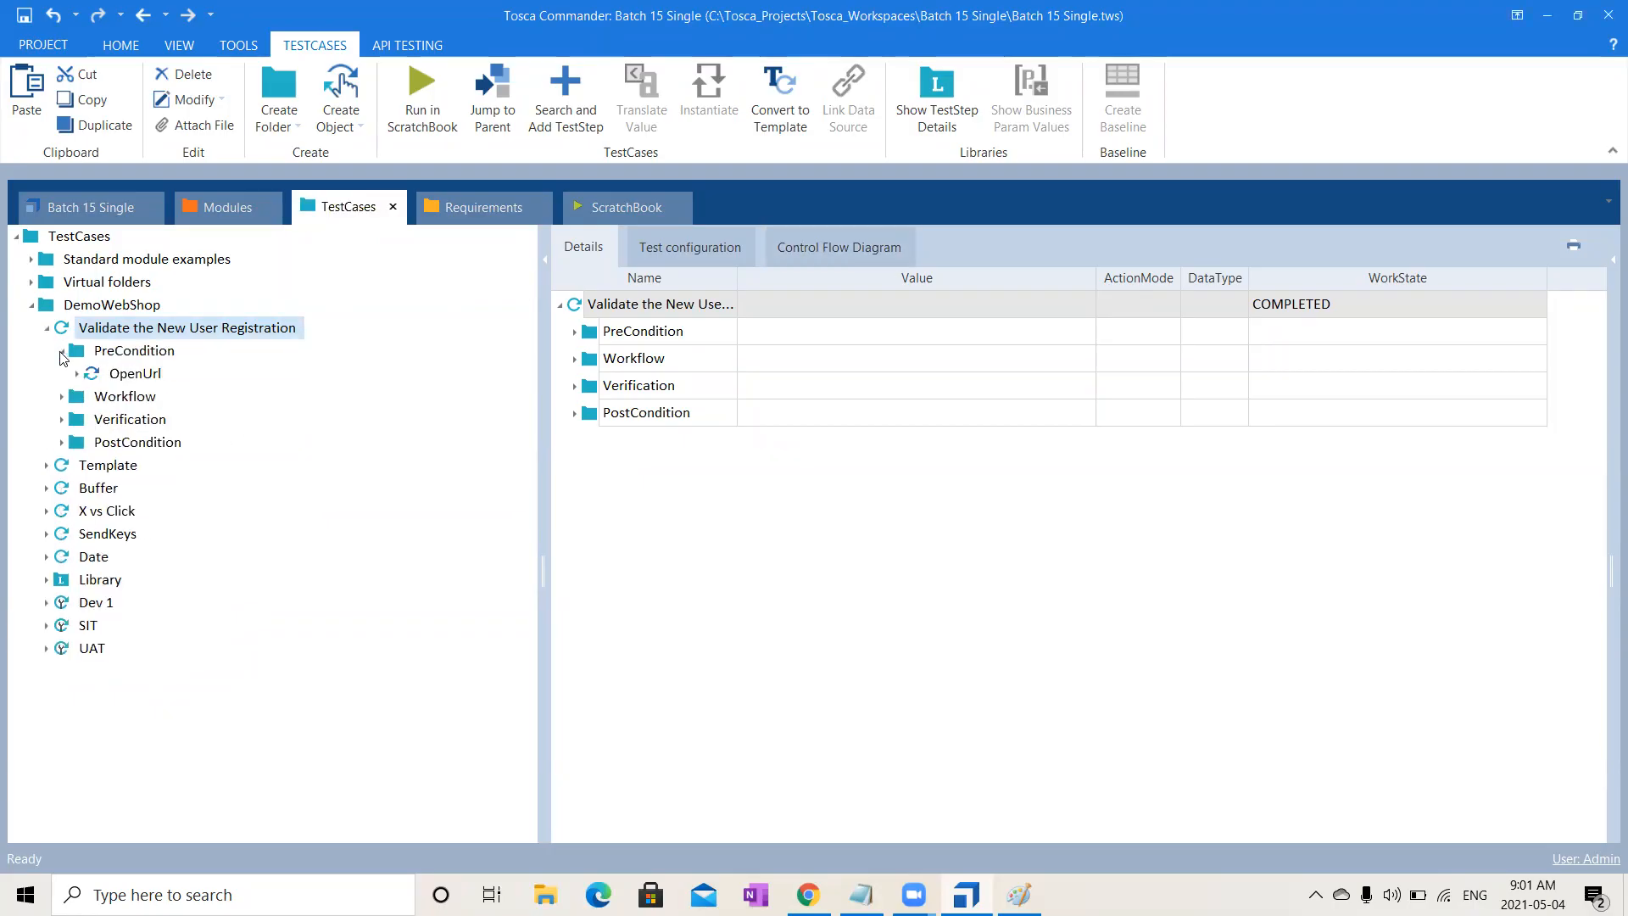
pyautogui.click(61, 397)
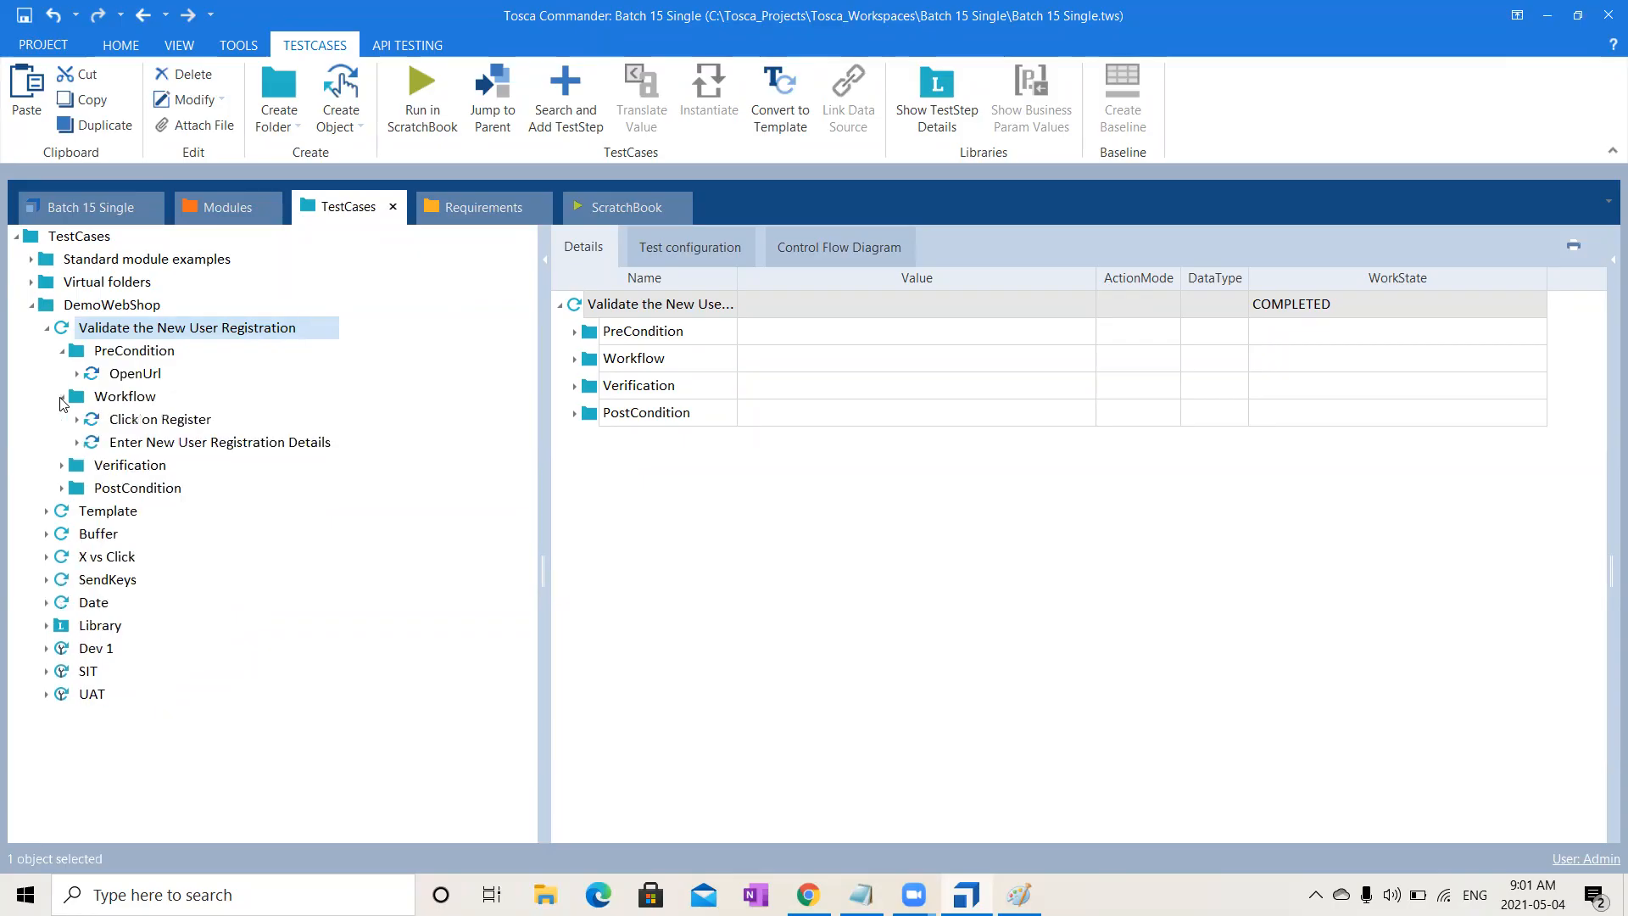
pyautogui.click(62, 466)
pyautogui.click(69, 516)
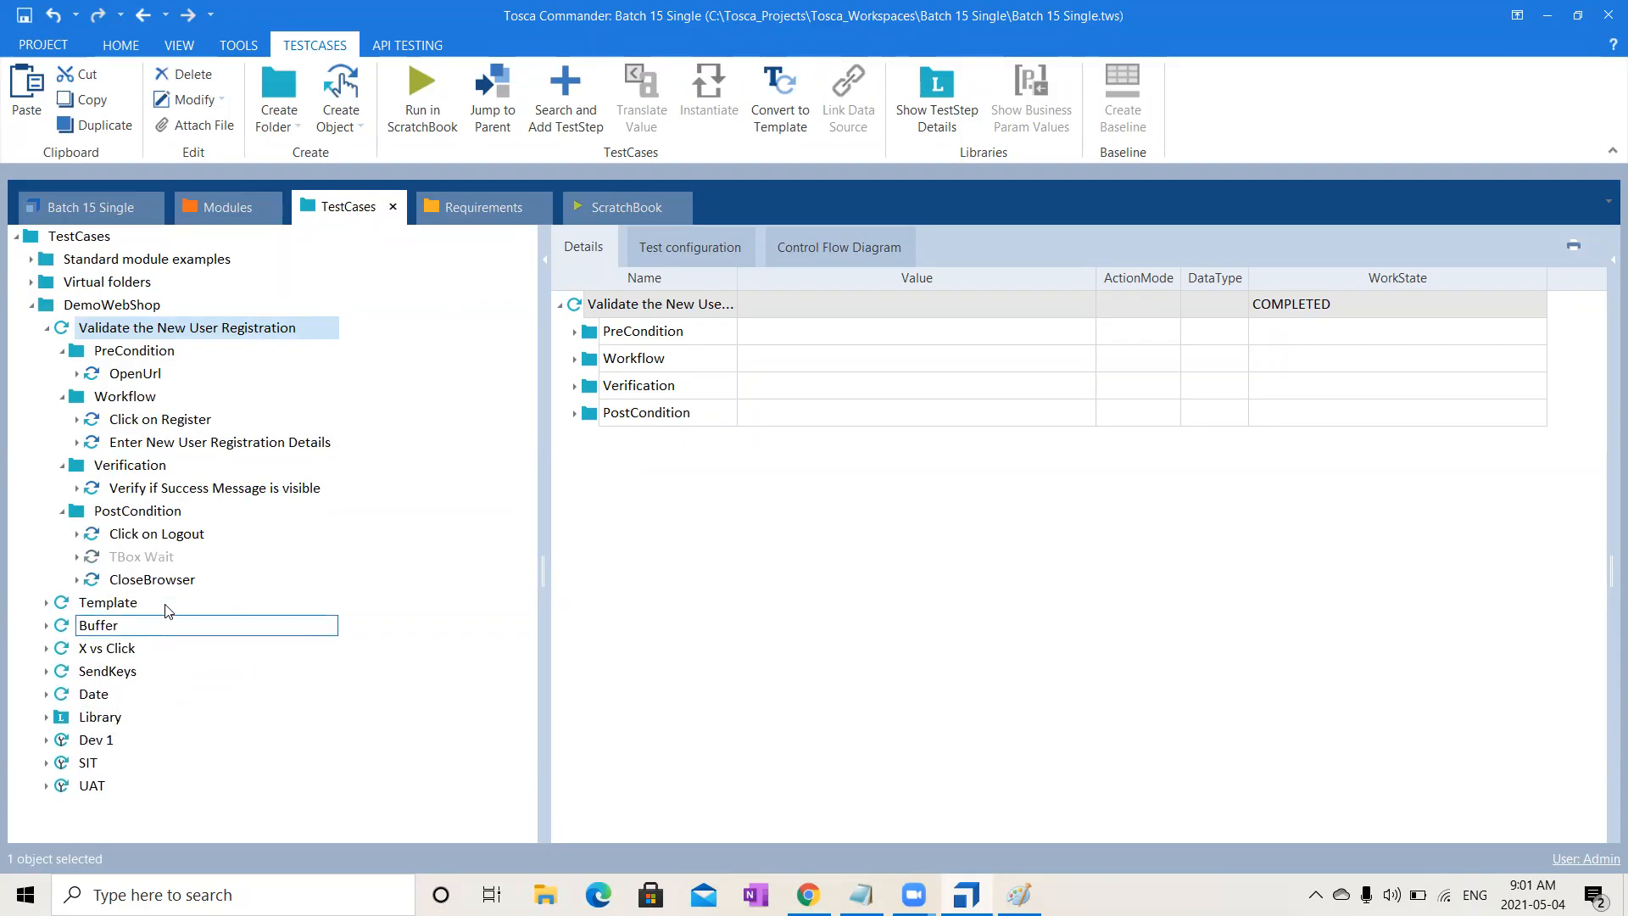
# - View the Library contents, collapse the test case, and select the DemoWebShop folder
pyautogui.click(106, 717)
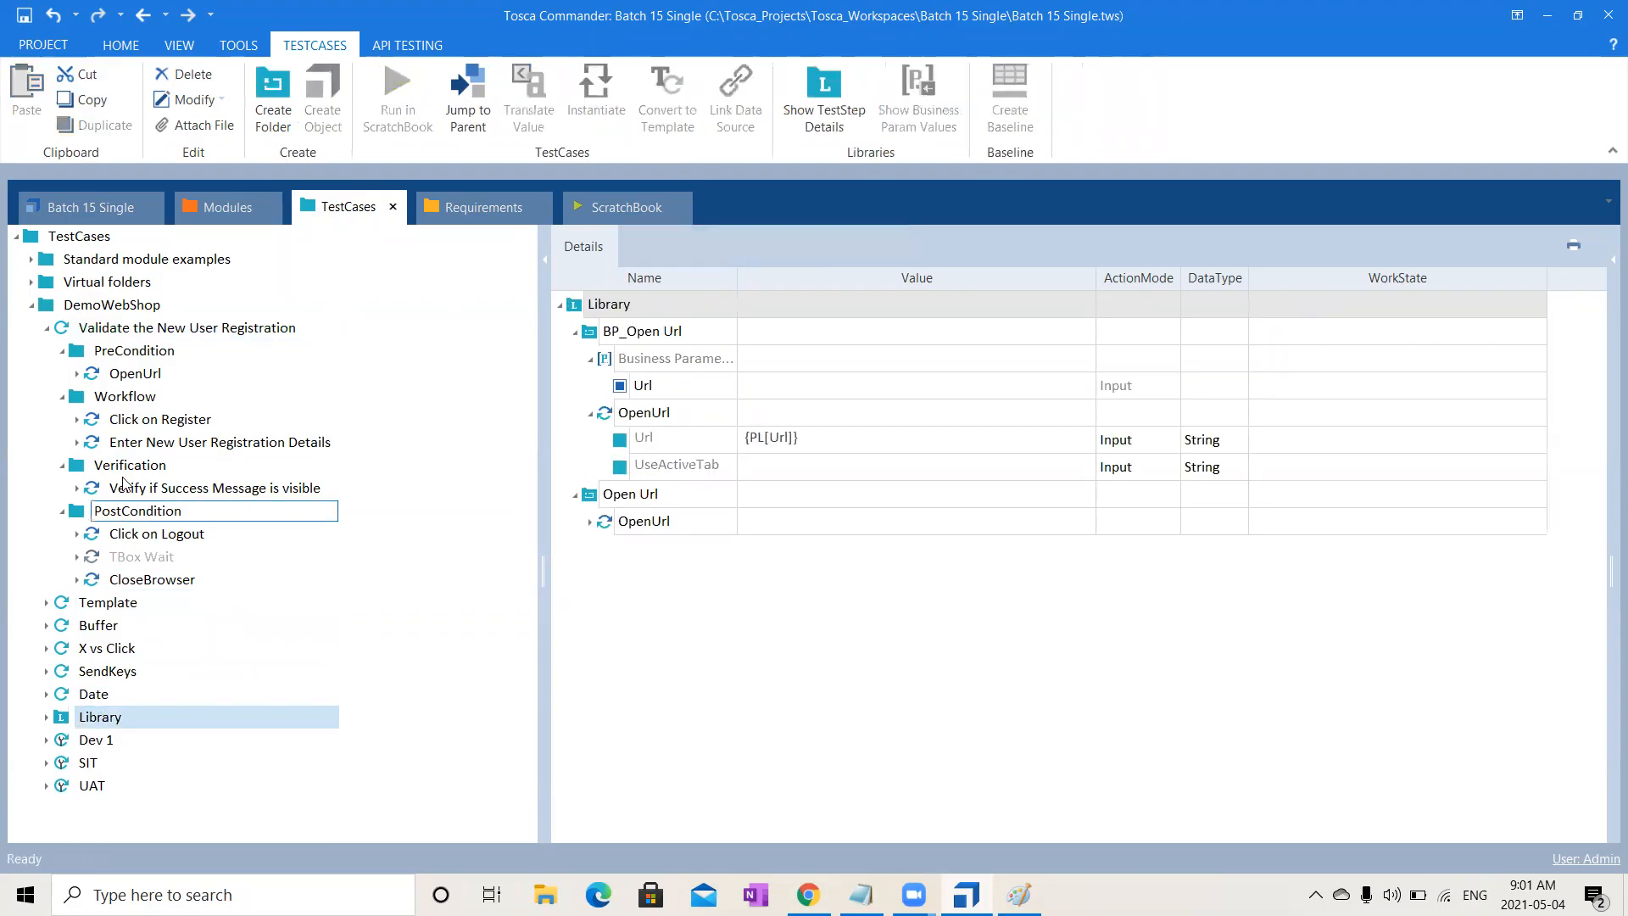
pyautogui.click(46, 328)
pyautogui.click(99, 308)
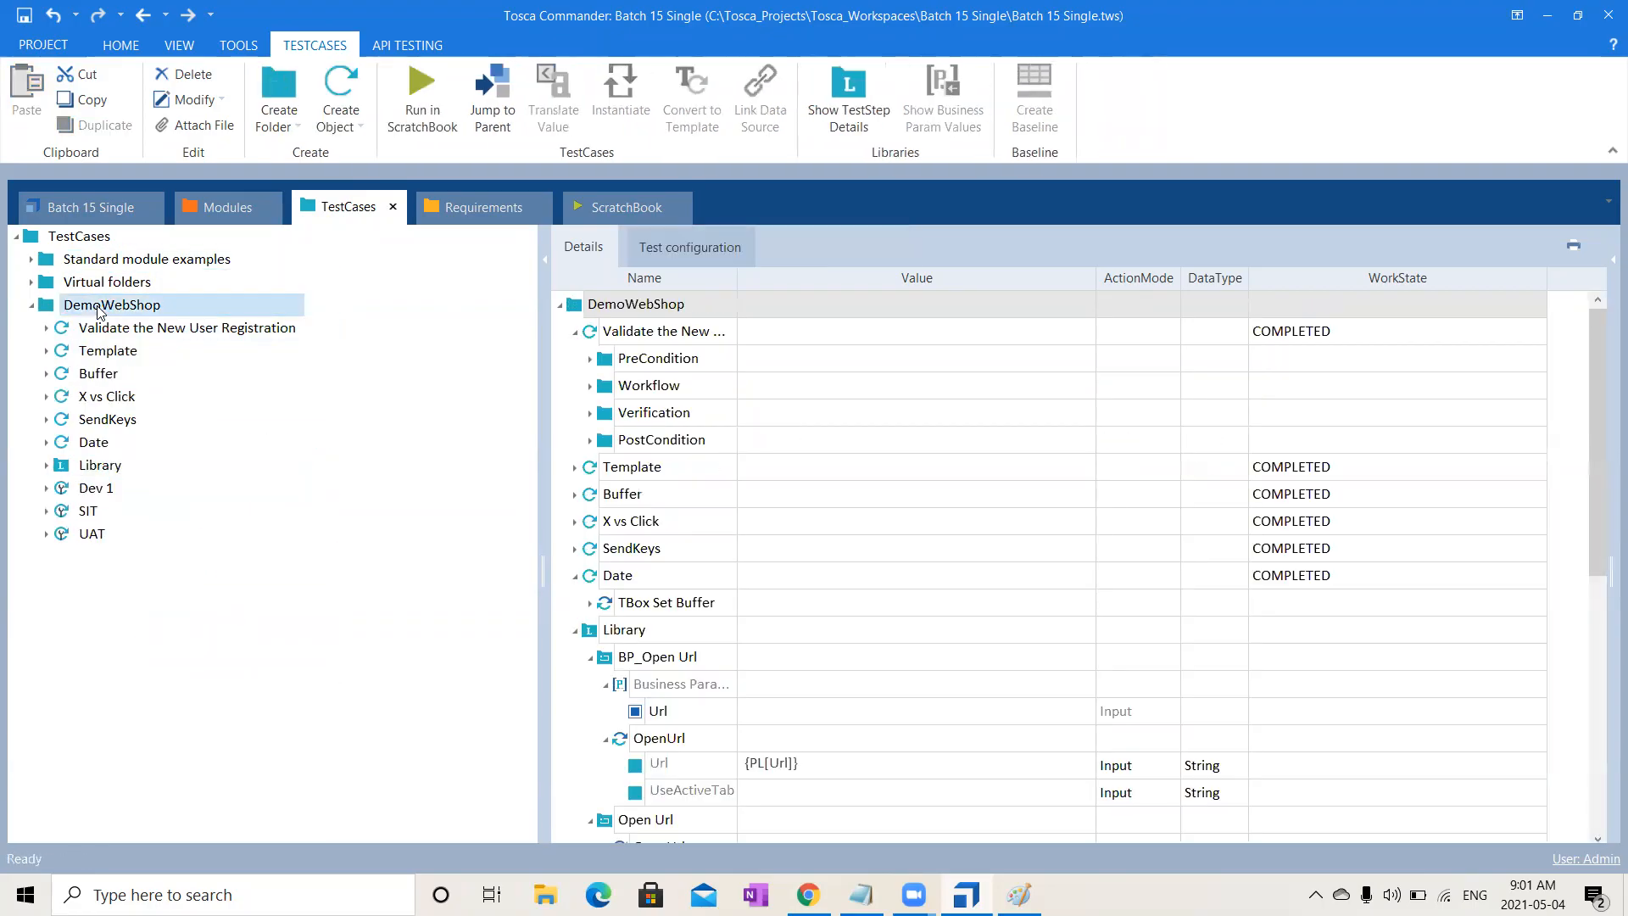
# - Create a test case under DemoWebShop named 'Validate the New User Registration_RTB'
pyautogui.rightClick(99, 308)
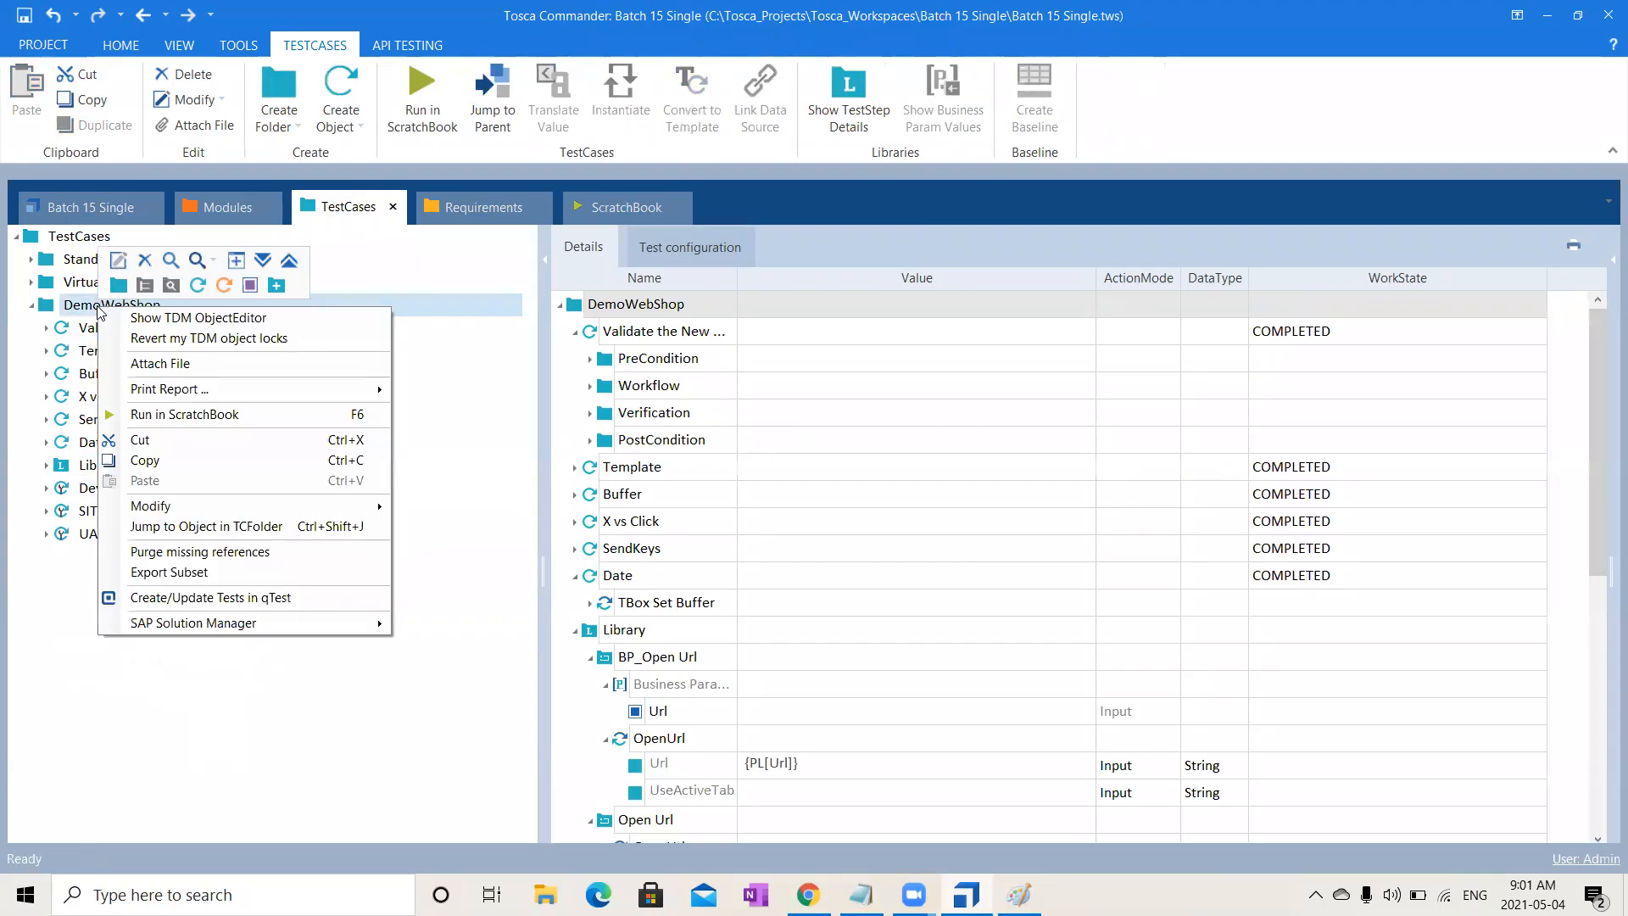
pyautogui.click(200, 287)
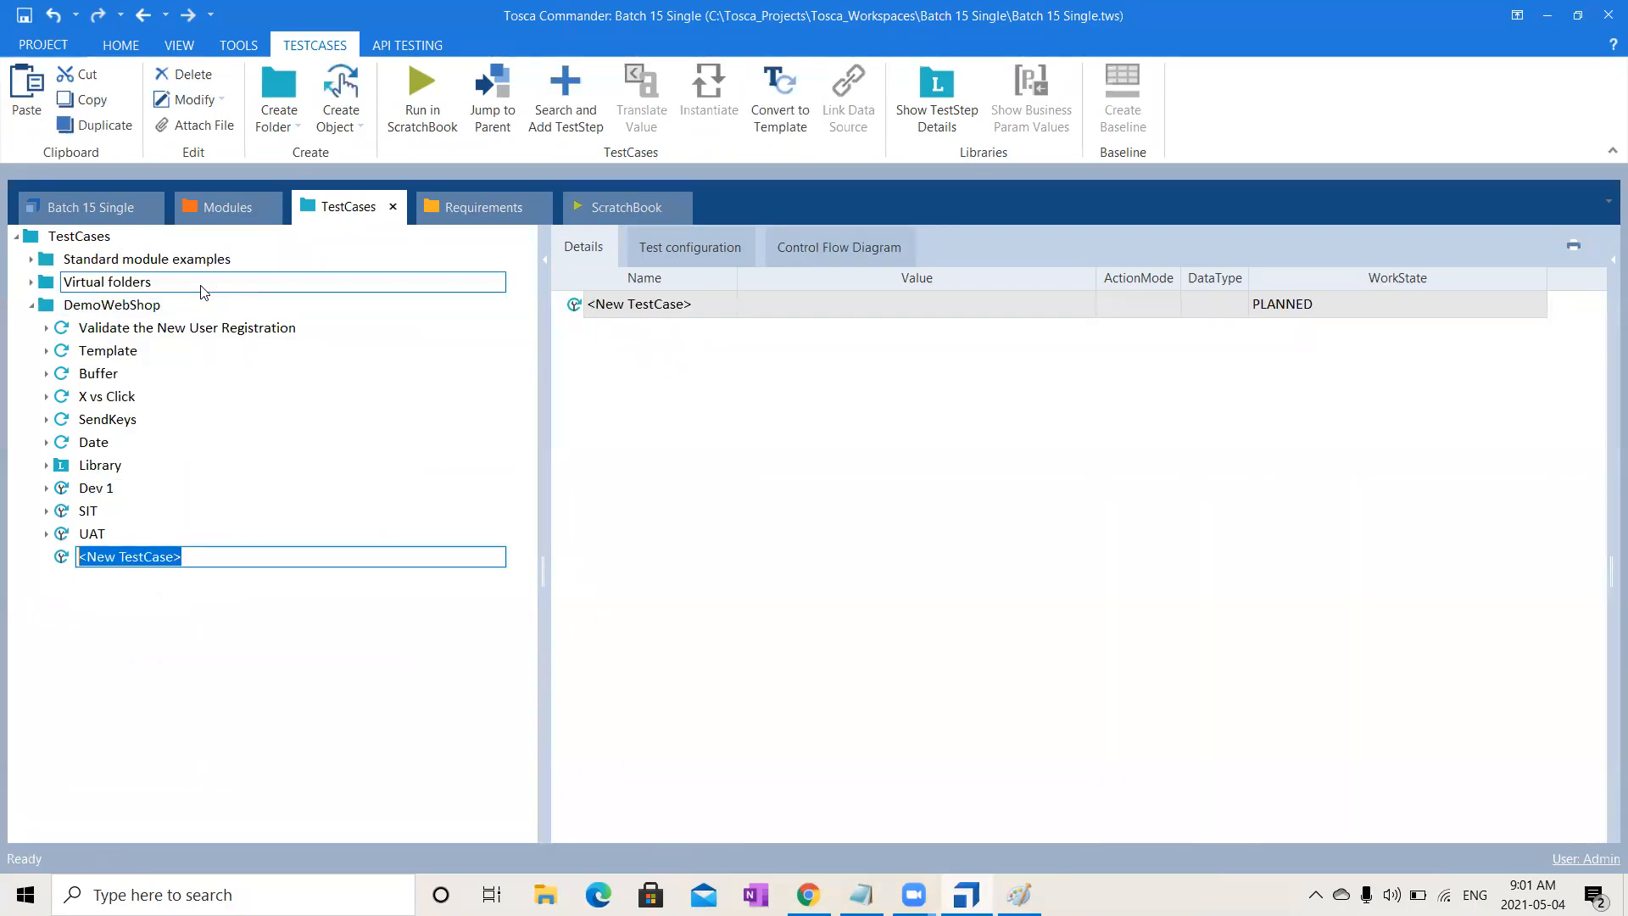
pyautogui.write('Valida')
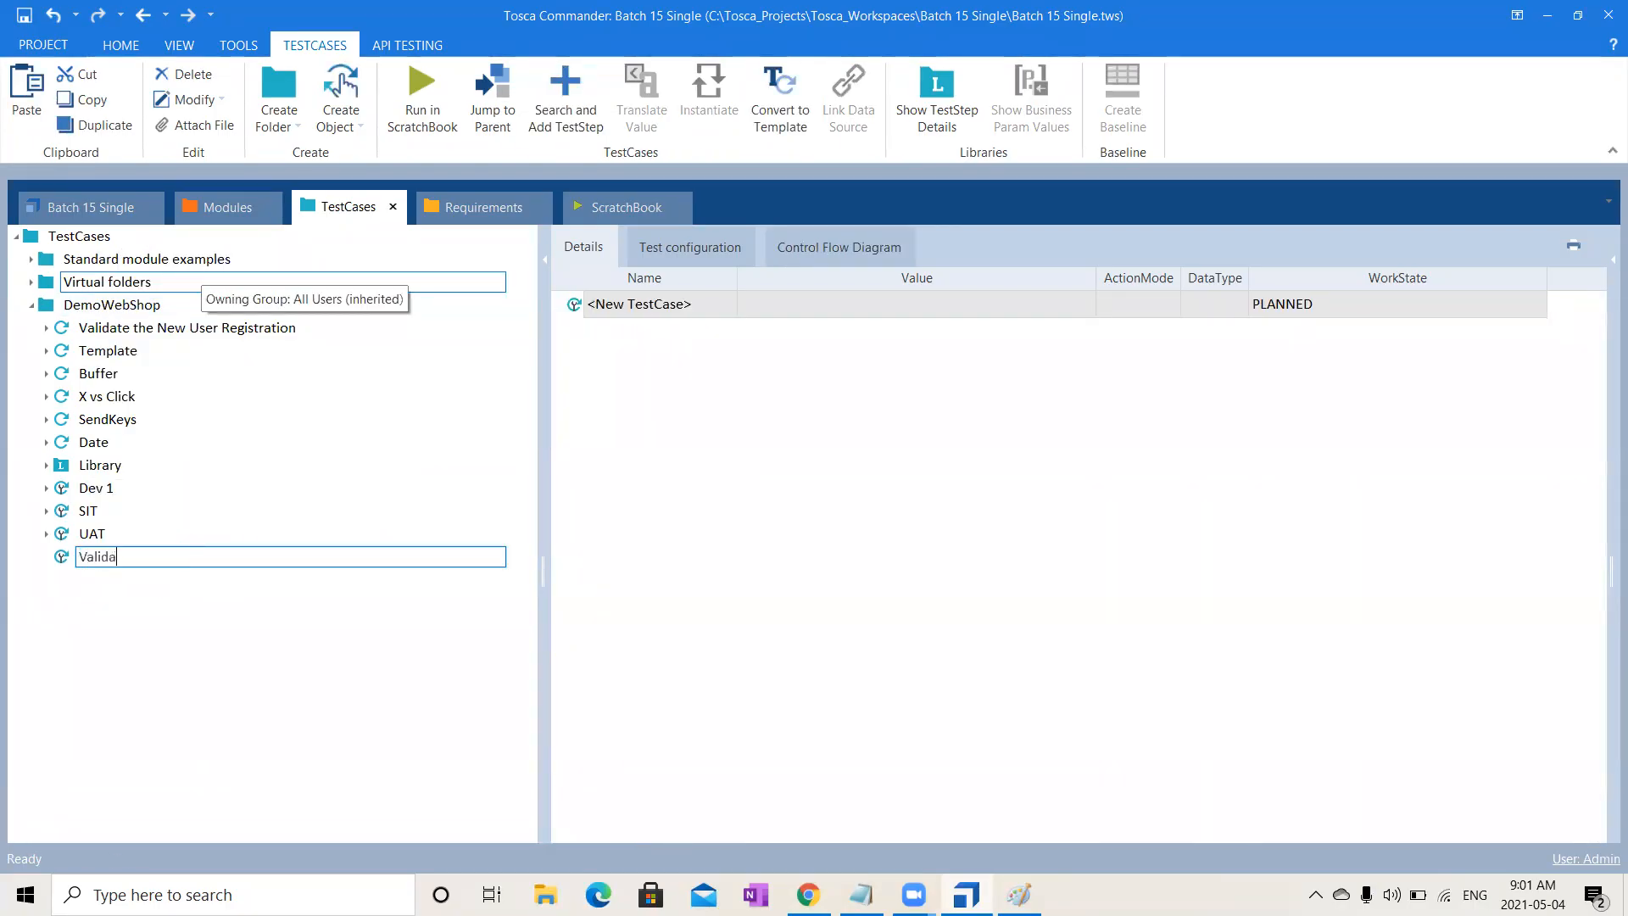
pyautogui.write('te the New Use')
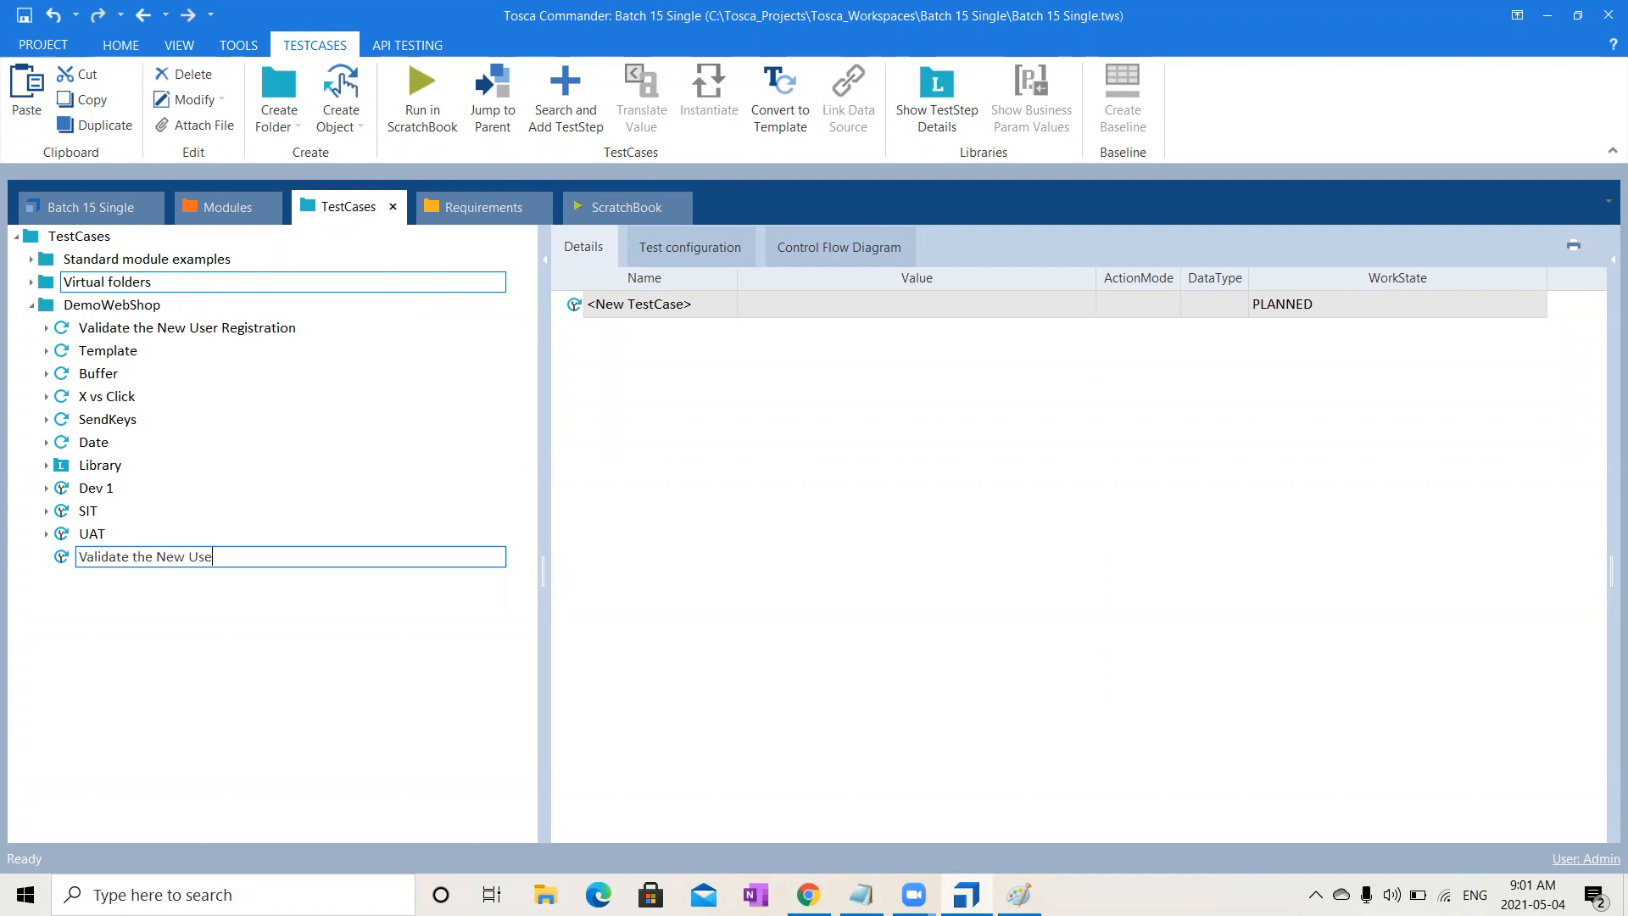
pyautogui.write('r Registration_RTB')
pyautogui.press('Return')
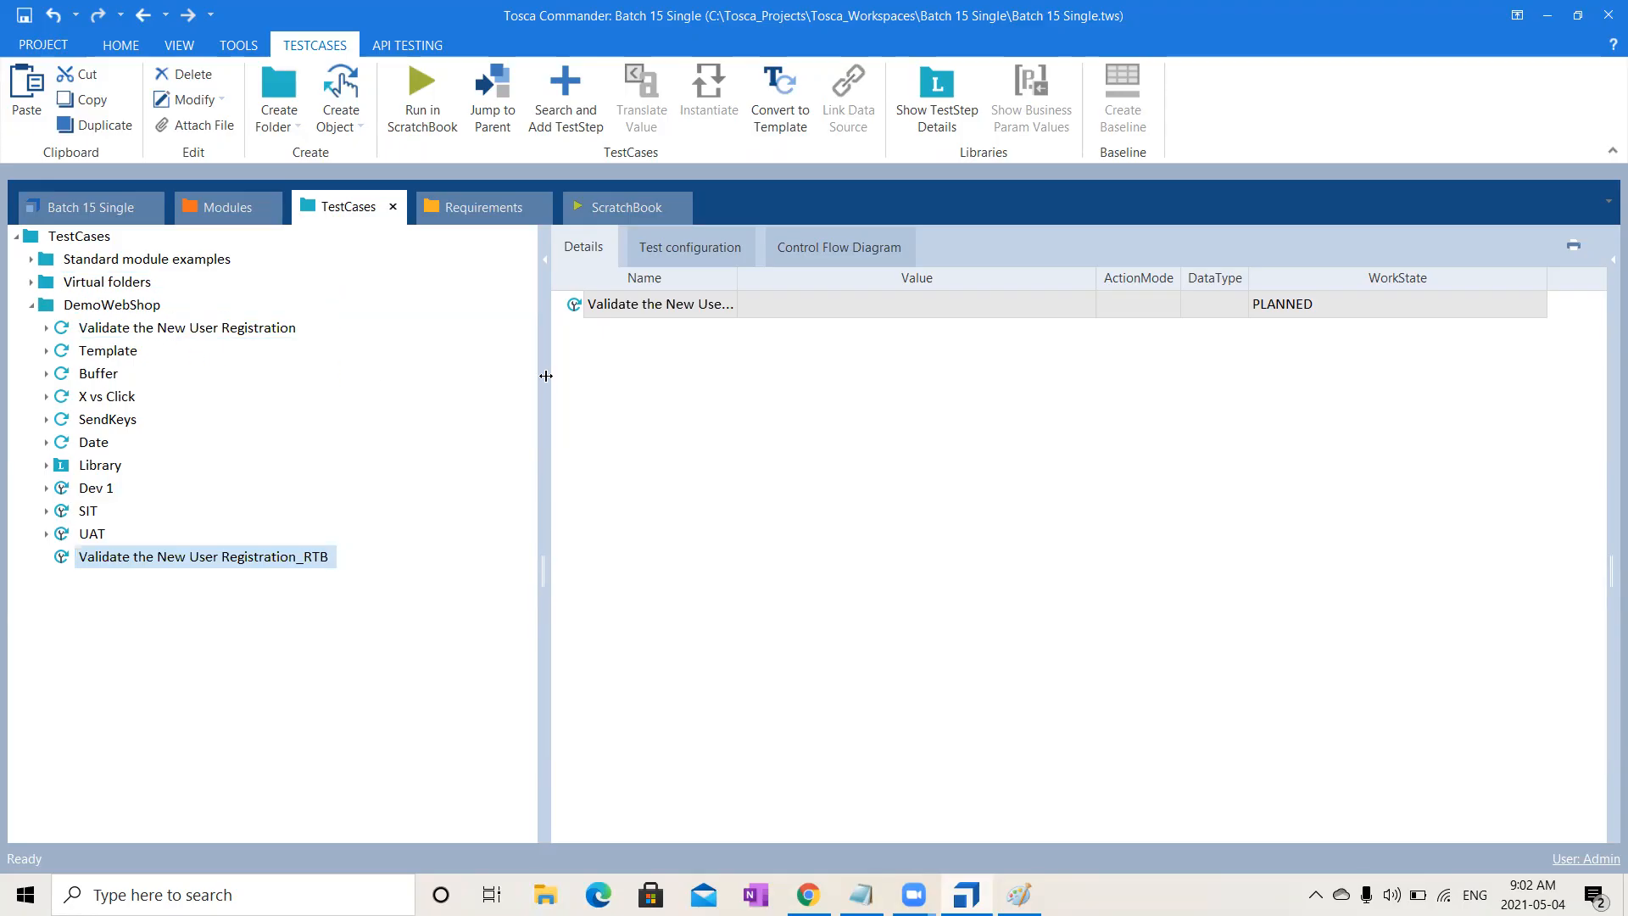
# - Set the new test case's WorkState to IN_WORK in the Details pane
pyautogui.click(1431, 289)
pyautogui.click(1429, 304)
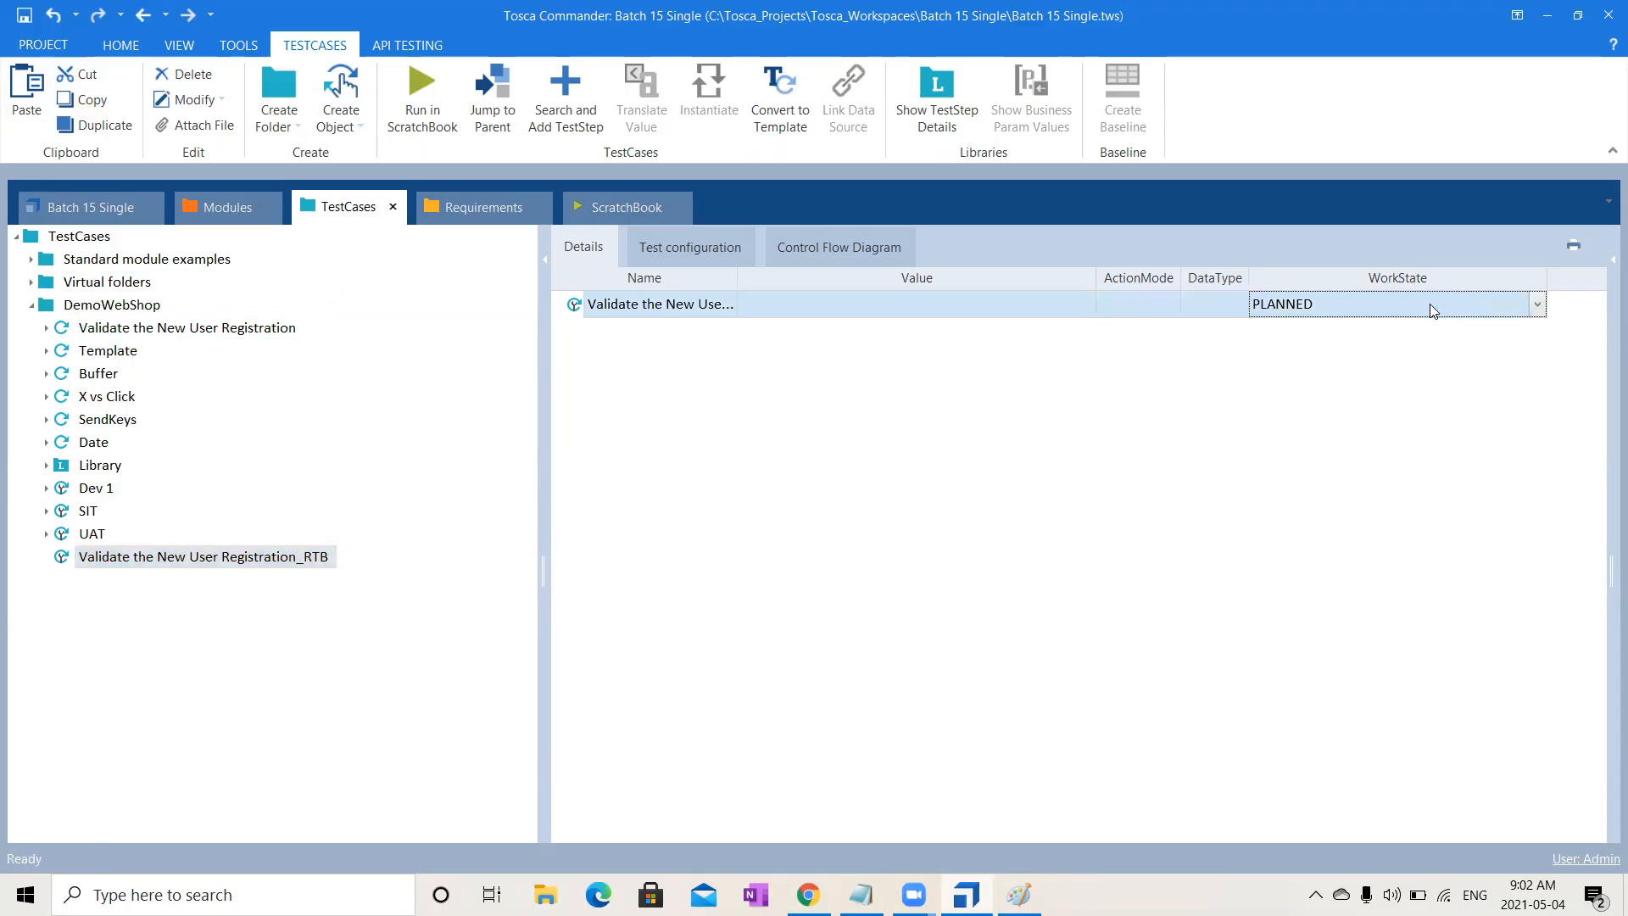
pyautogui.write('i')
pyautogui.click(1144, 485)
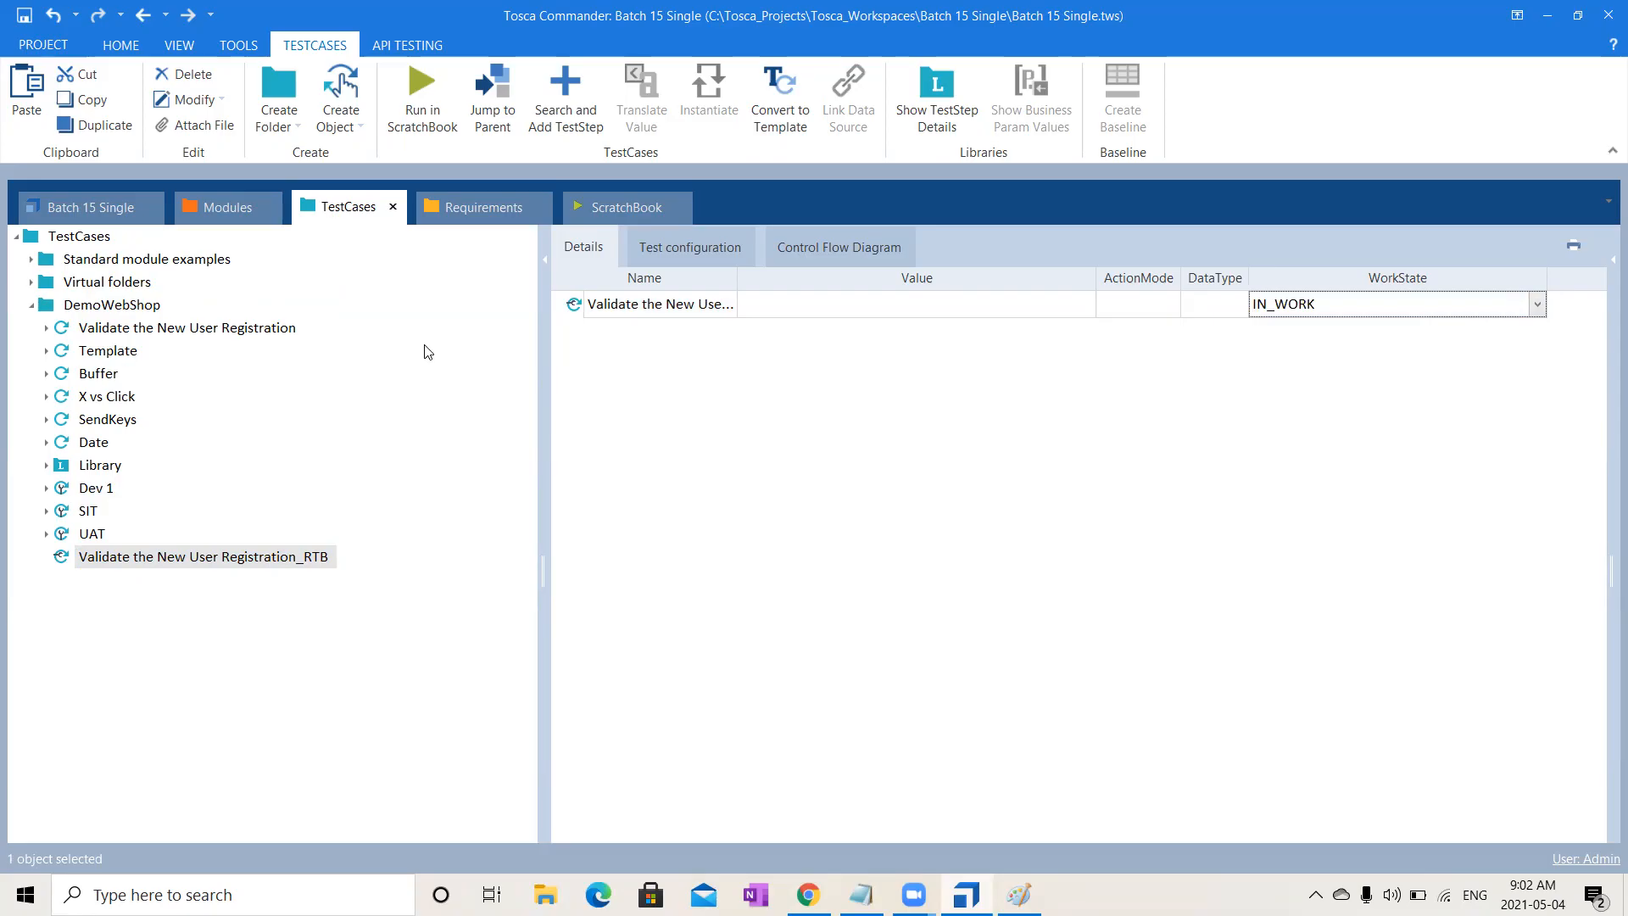
# - Copy Template's PreCondition, Workflow, Verification and PostCondition folders into the _RTB test case
pyautogui.click(46, 351)
pyautogui.click(117, 377)
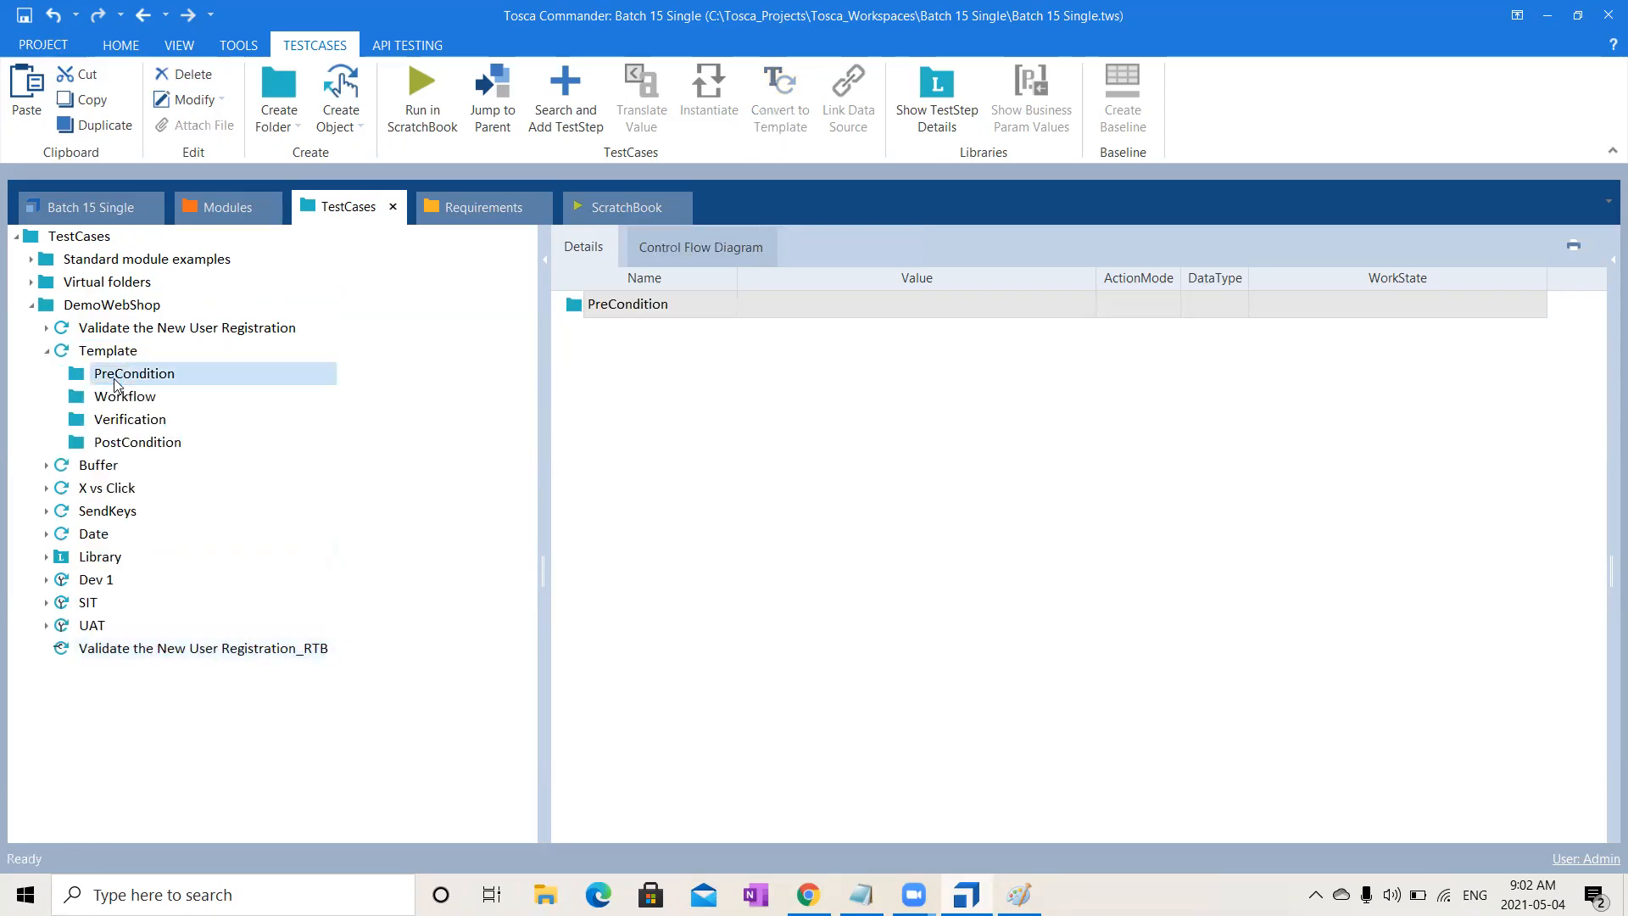
pyautogui.hotkey('shift', 'Down')
pyautogui.hotkey('shift', 'Down')
pyautogui.hotkey('shift', 'Down')
pyautogui.hotkey('ctrl', 'c')
pyautogui.moveTo(114, 379); pyautogui.dragTo(126, 655)
pyautogui.hotkey('ctrl', 'v')
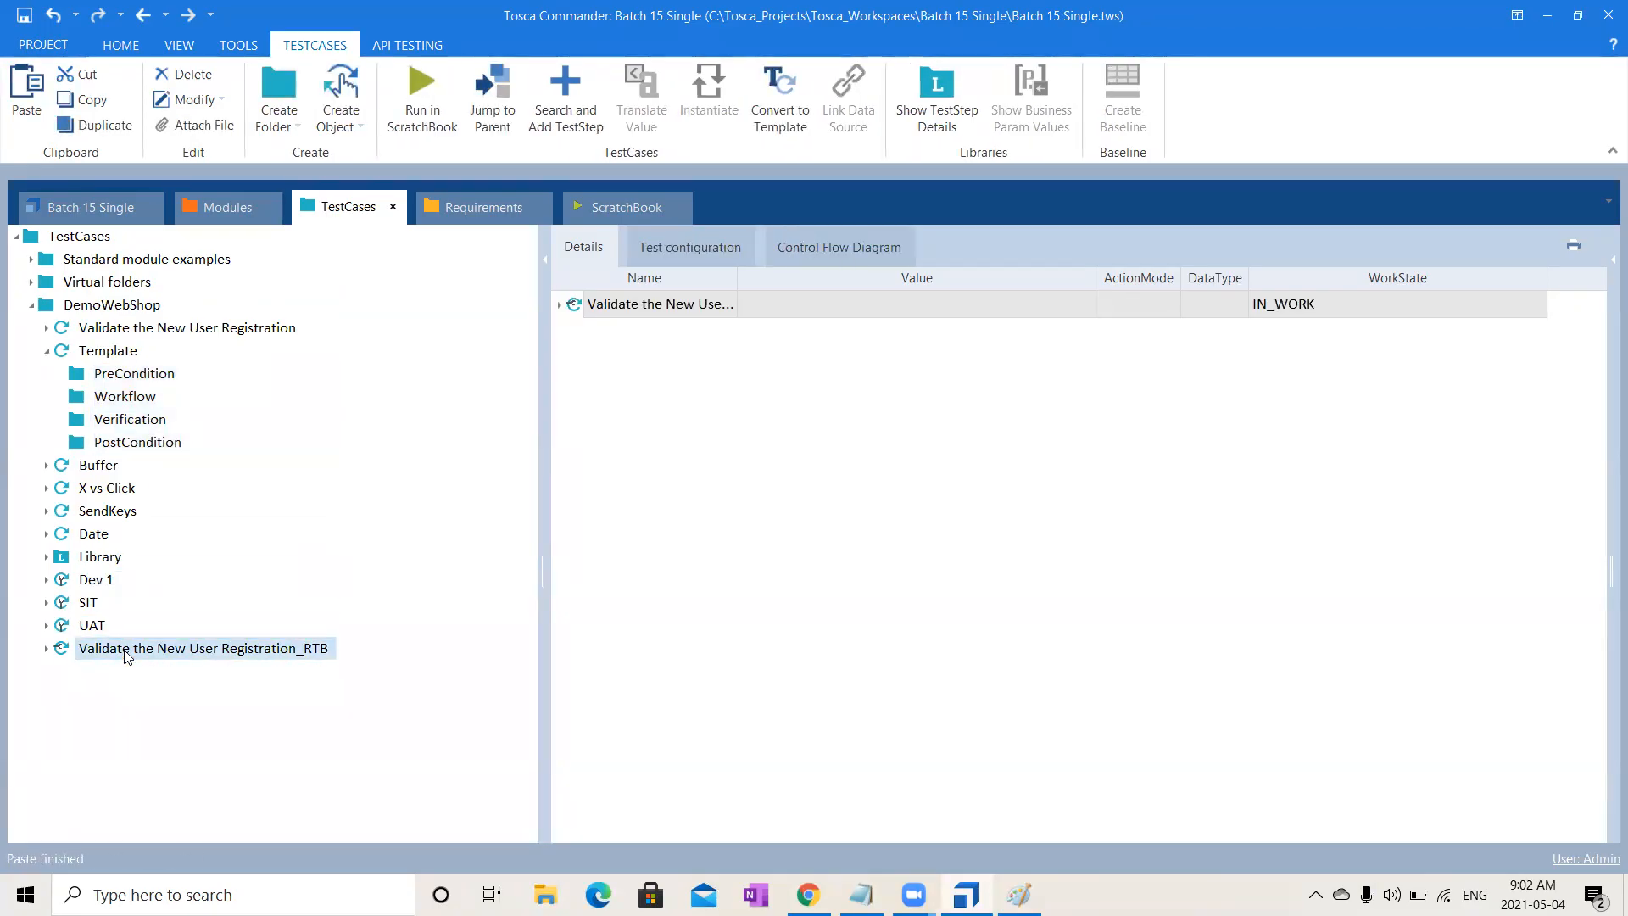
pyautogui.click(47, 649)
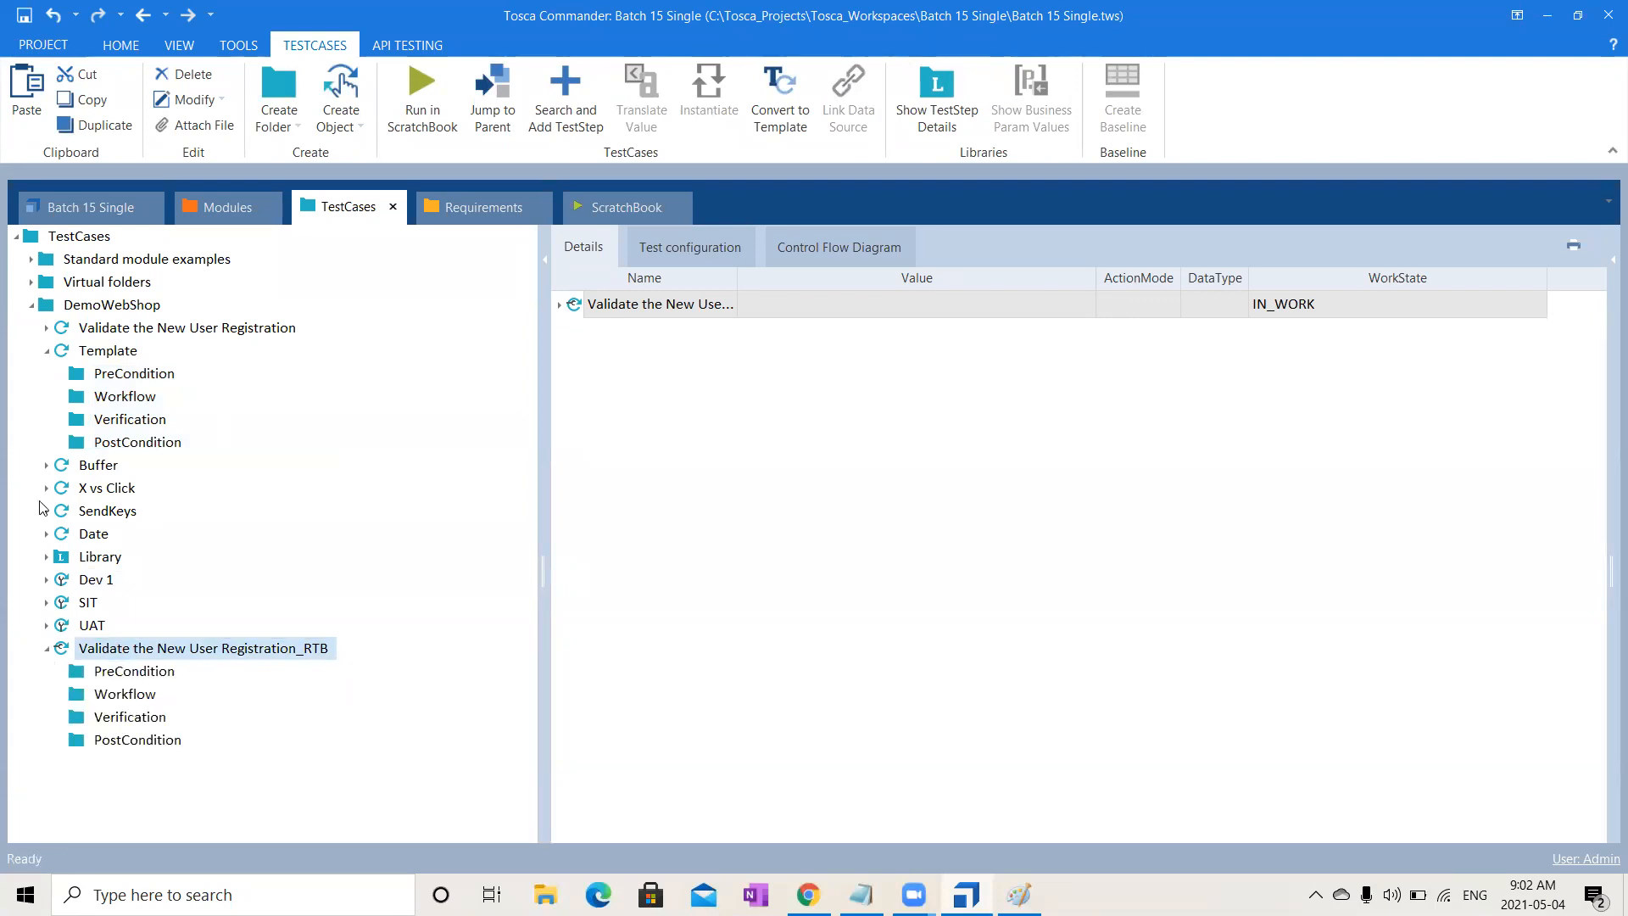
pyautogui.click(47, 350)
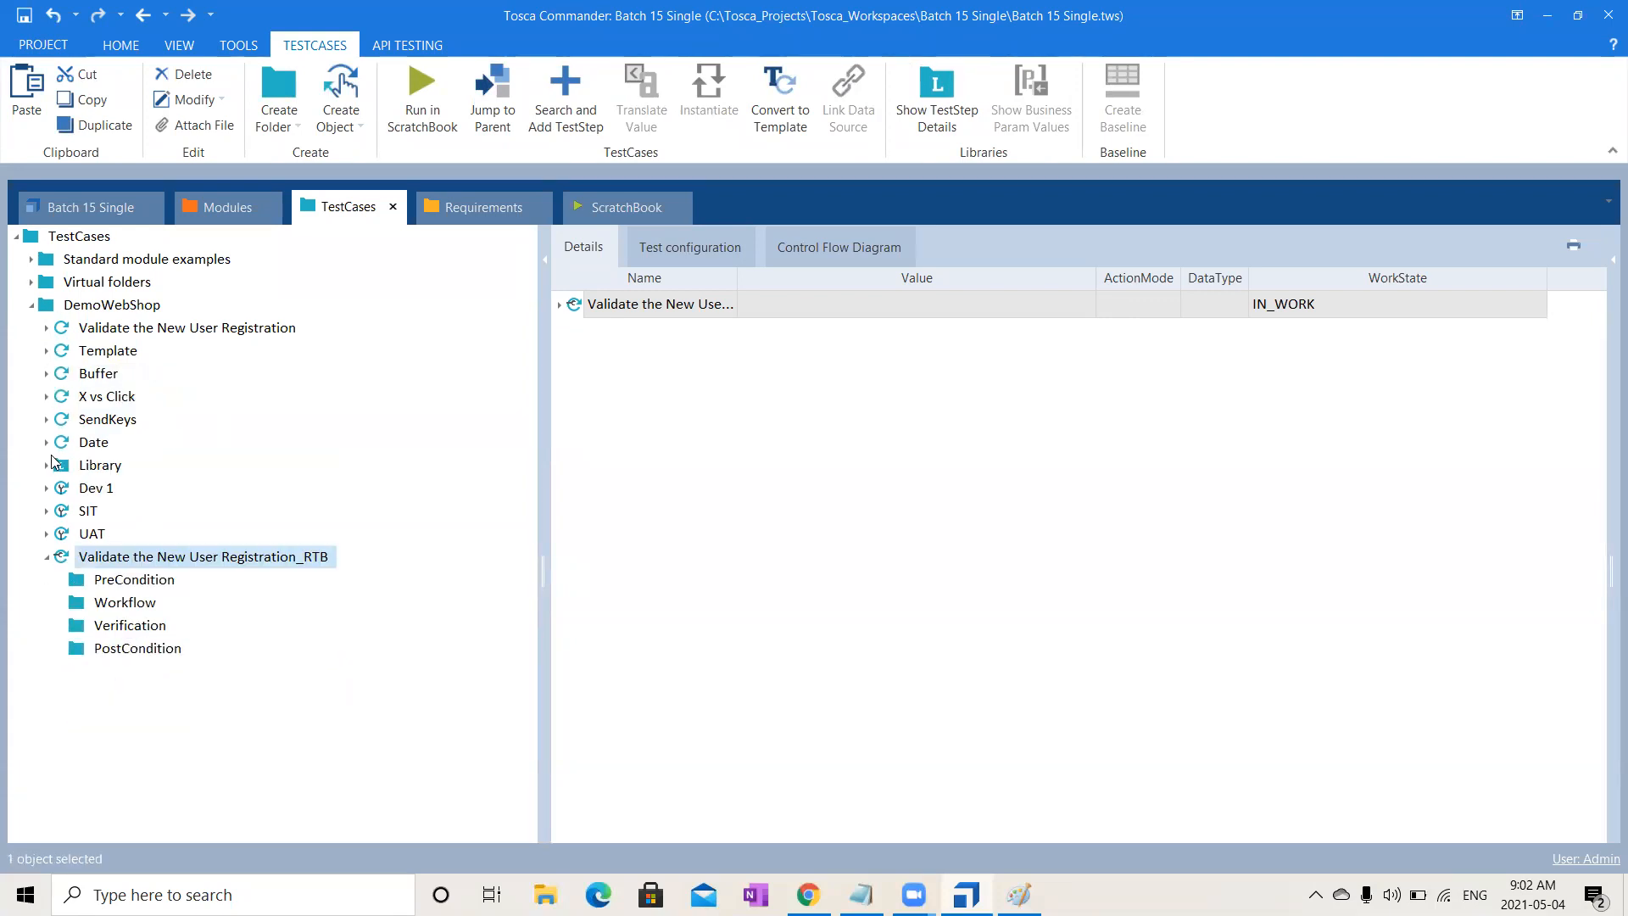
# - Delete the BP_Open Url and Open Url blocks from the Library
pyautogui.click(47, 556)
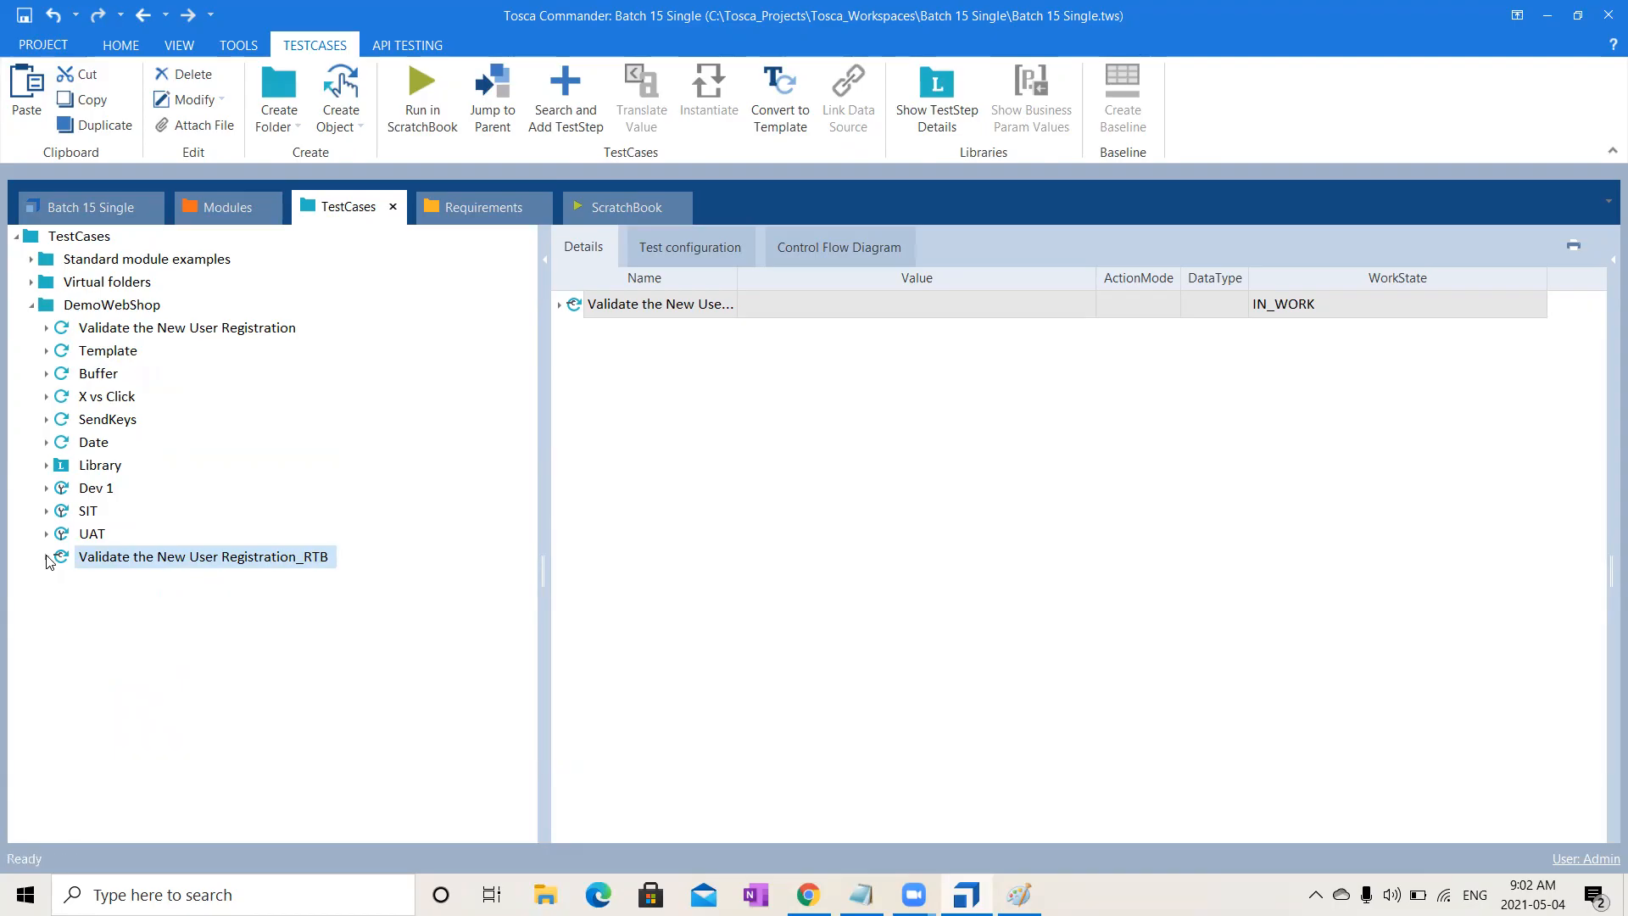
pyautogui.click(46, 465)
pyautogui.click(149, 489)
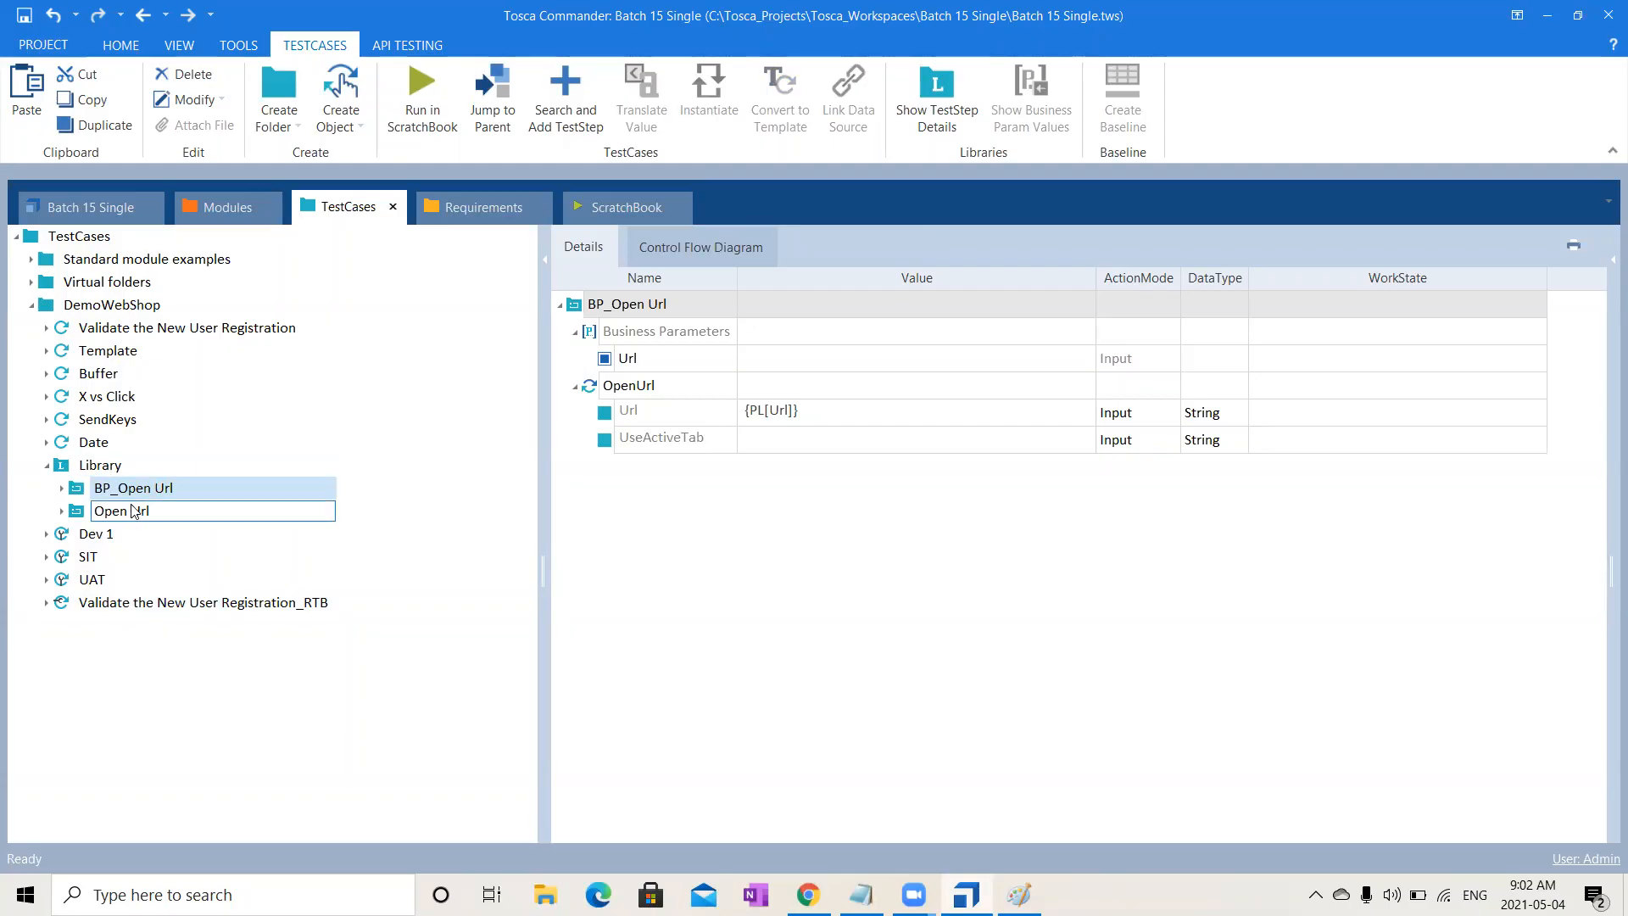
pyautogui.keyDown('ctrl'); pyautogui.click(140, 507); pyautogui.keyUp('ctrl')
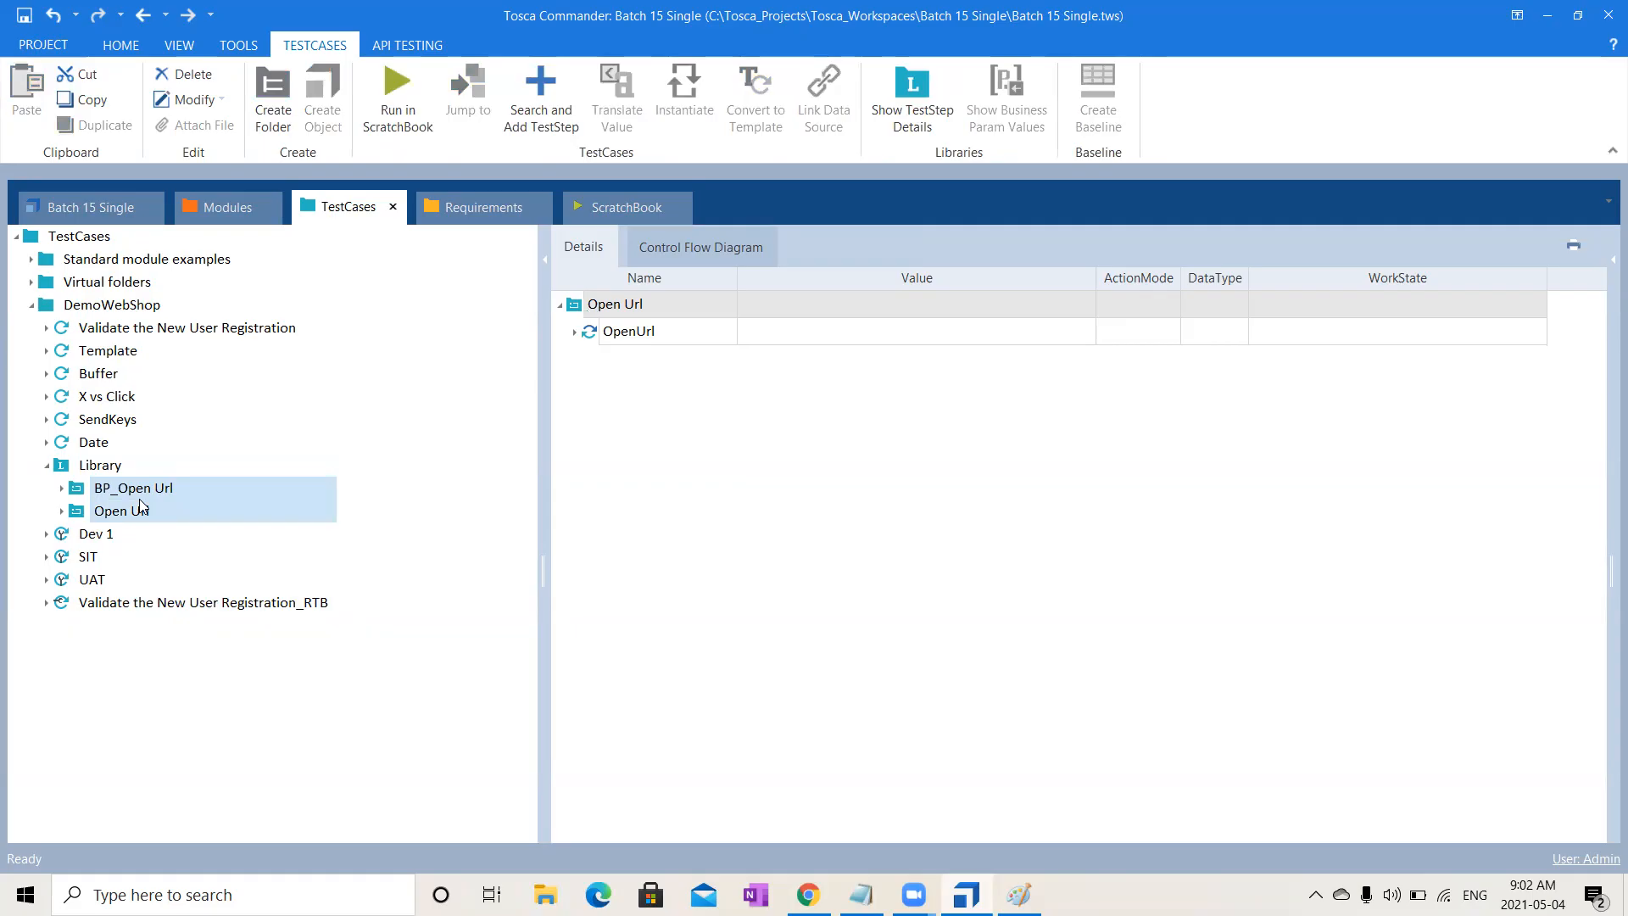
pyautogui.press('Delete')
pyautogui.click(791, 477)
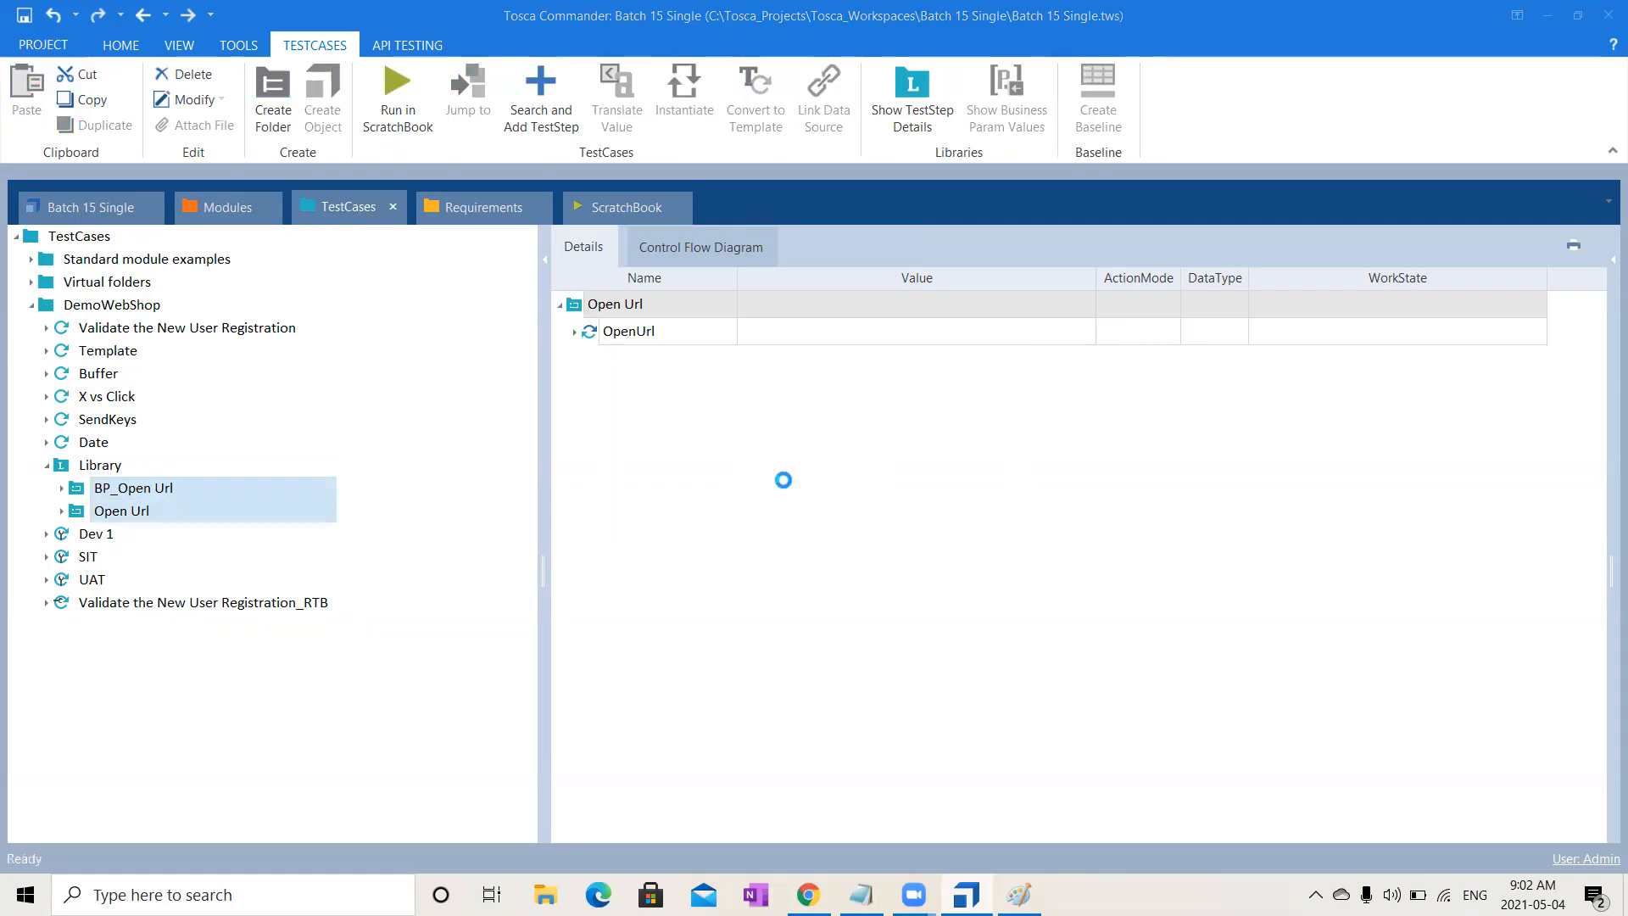
# - Delete the Dev 1, SIT and UAT test cases
pyautogui.click(142, 489)
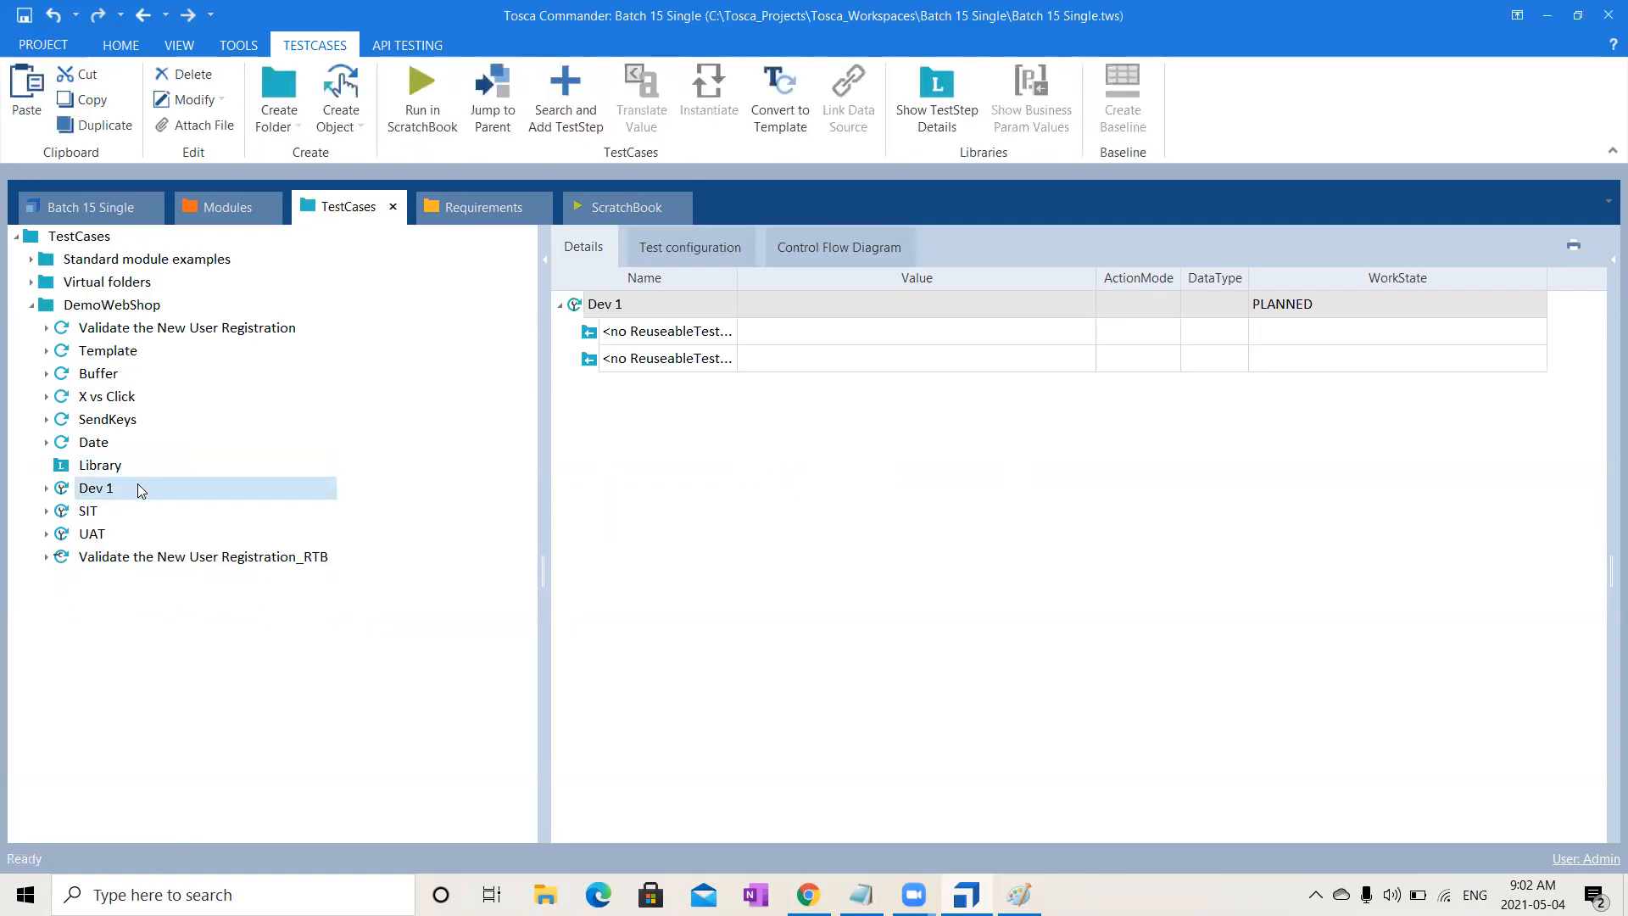
pyautogui.hotkey('shift', 'Down')
pyautogui.hotkey('shift', 'Down')
pyautogui.press('Delete')
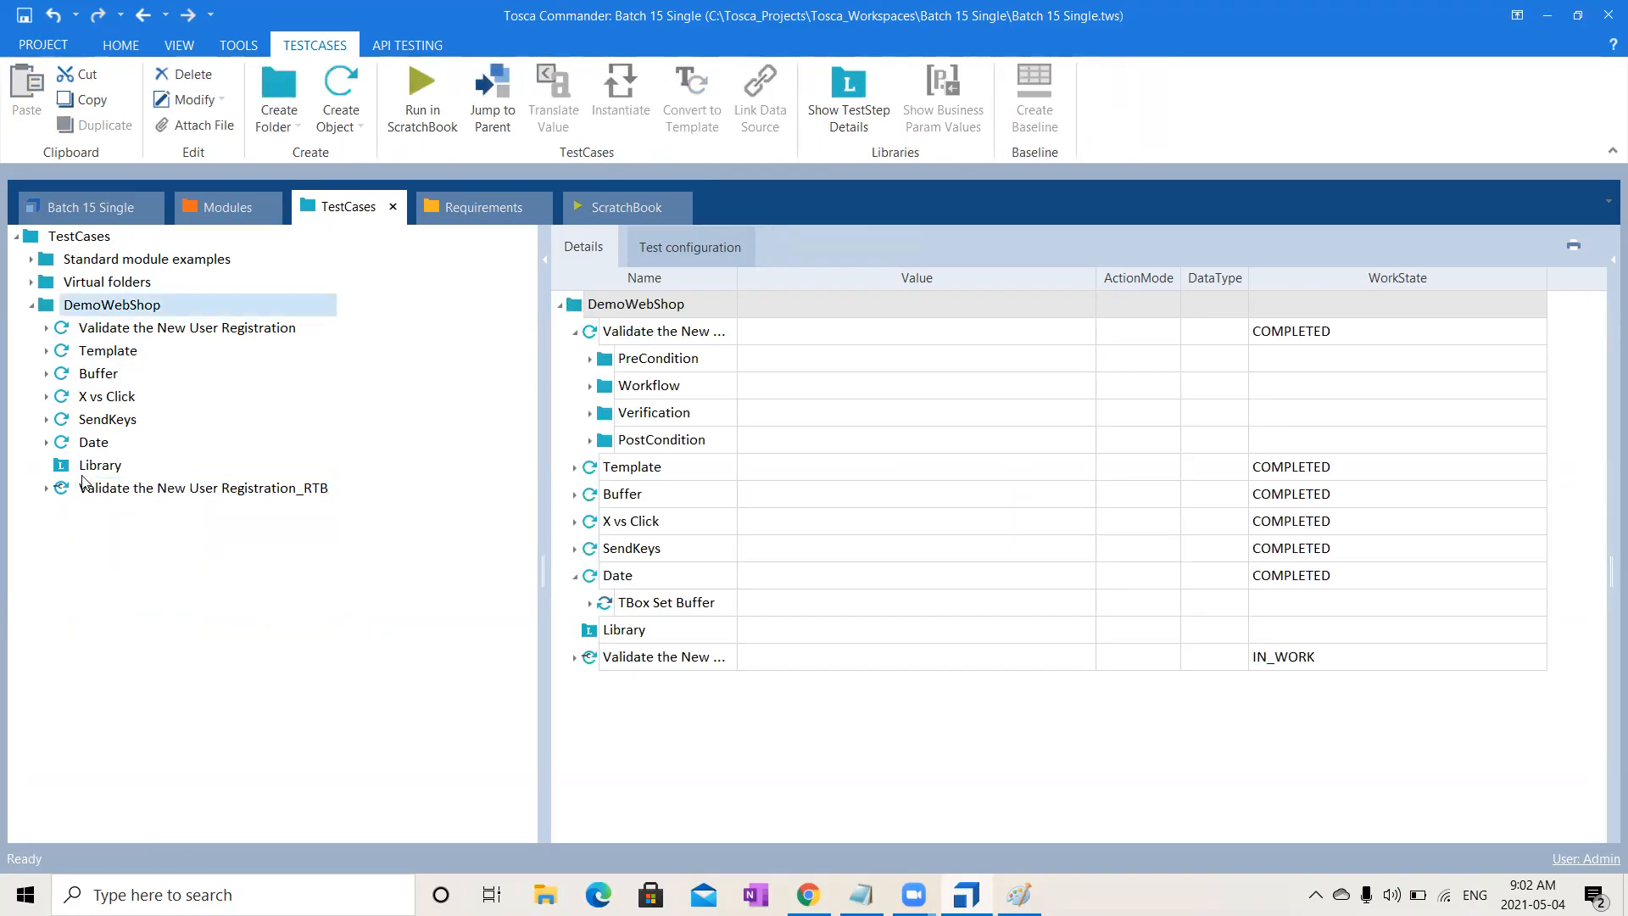
# - Add a default-named reusable TestStepBlock to Library, then select the original registration test case
pyautogui.rightClick(112, 465)
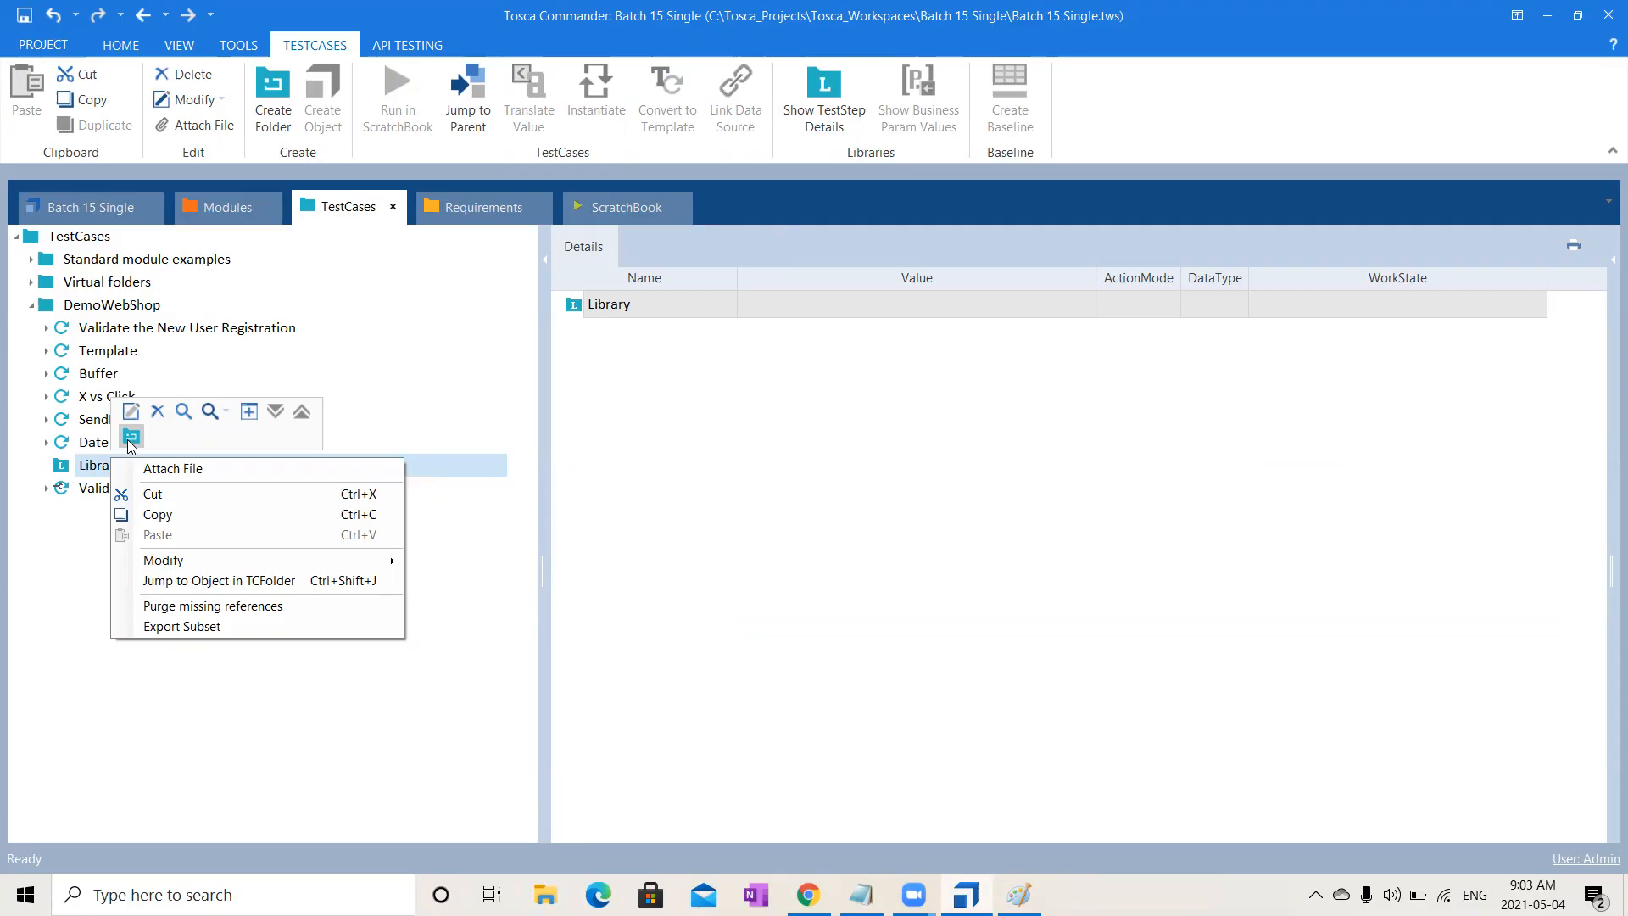
pyautogui.click(132, 436)
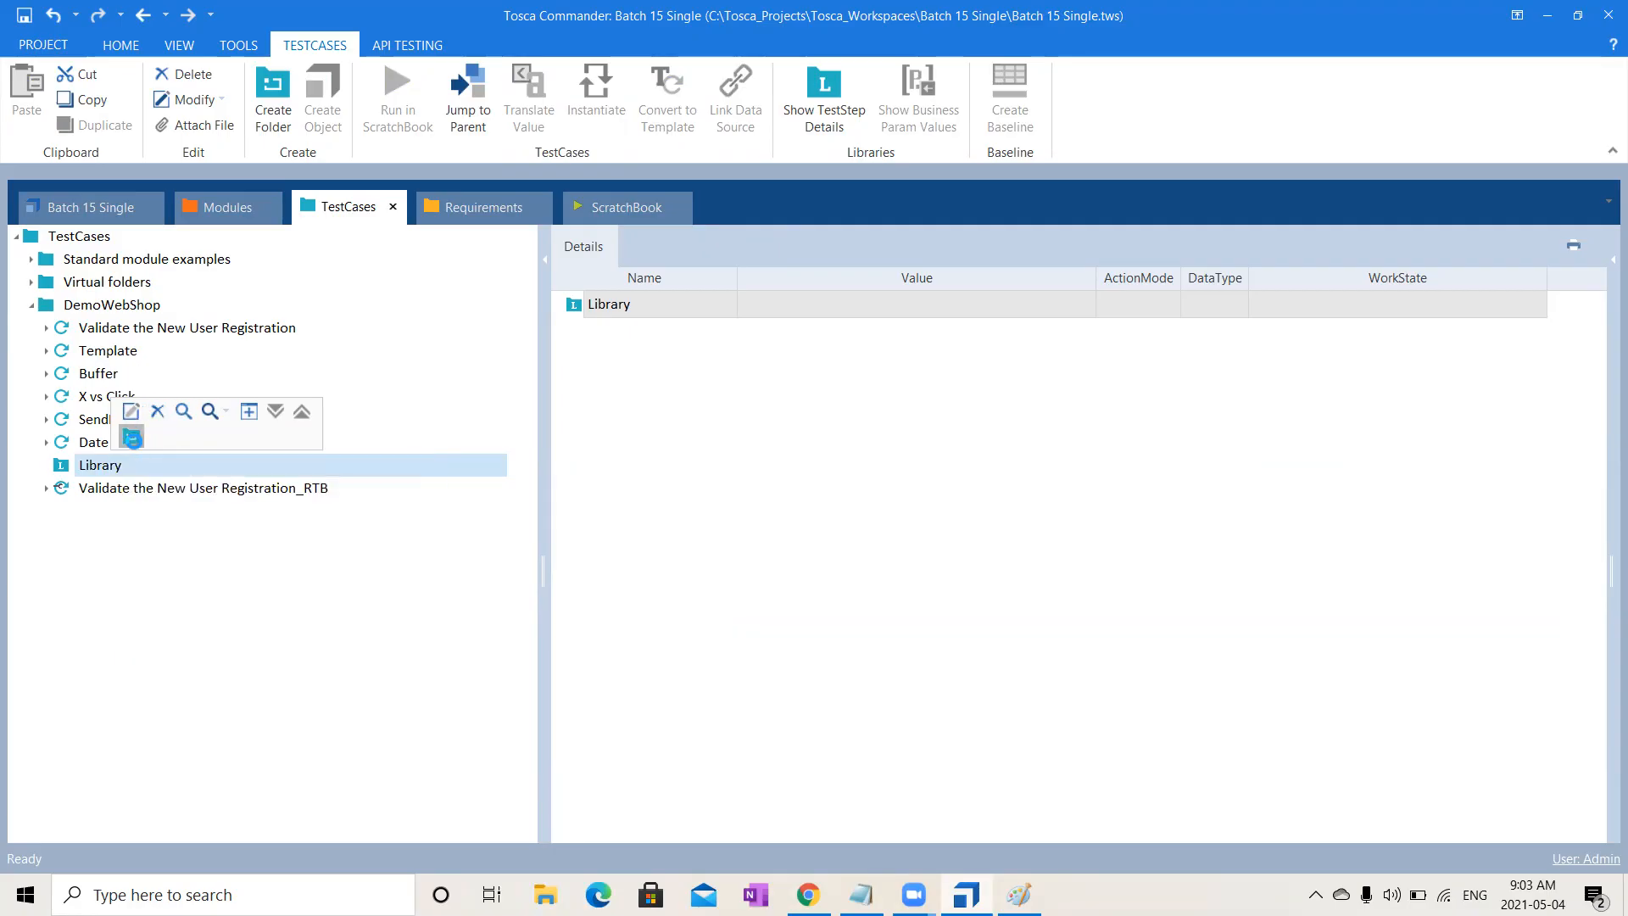
pyautogui.click(255, 626)
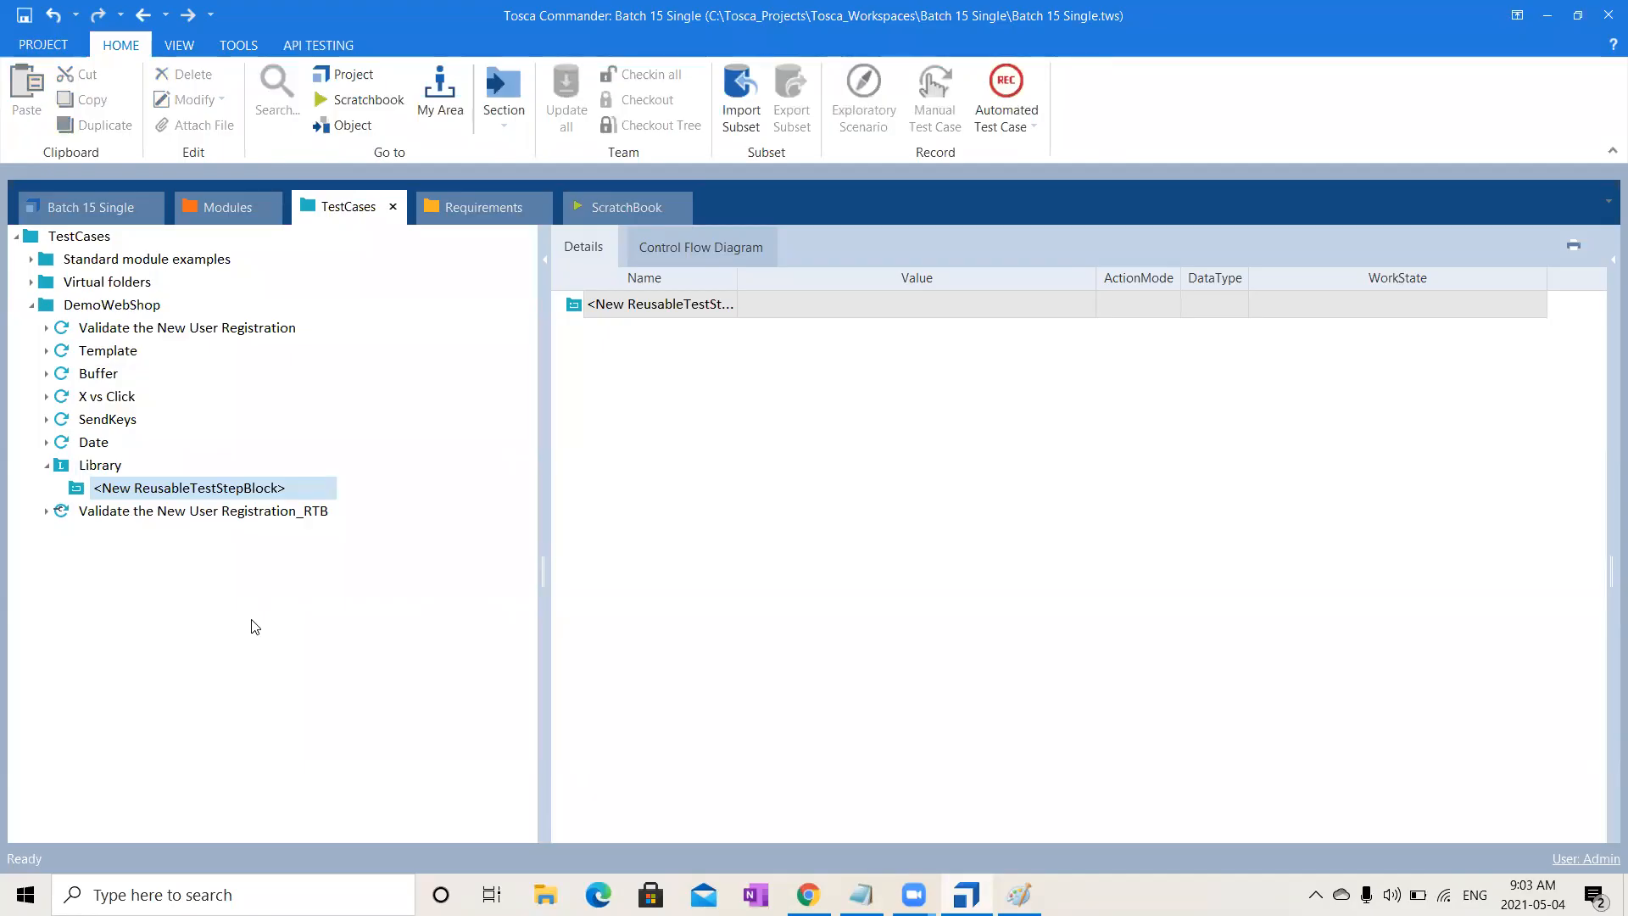
pyautogui.click(188, 329)
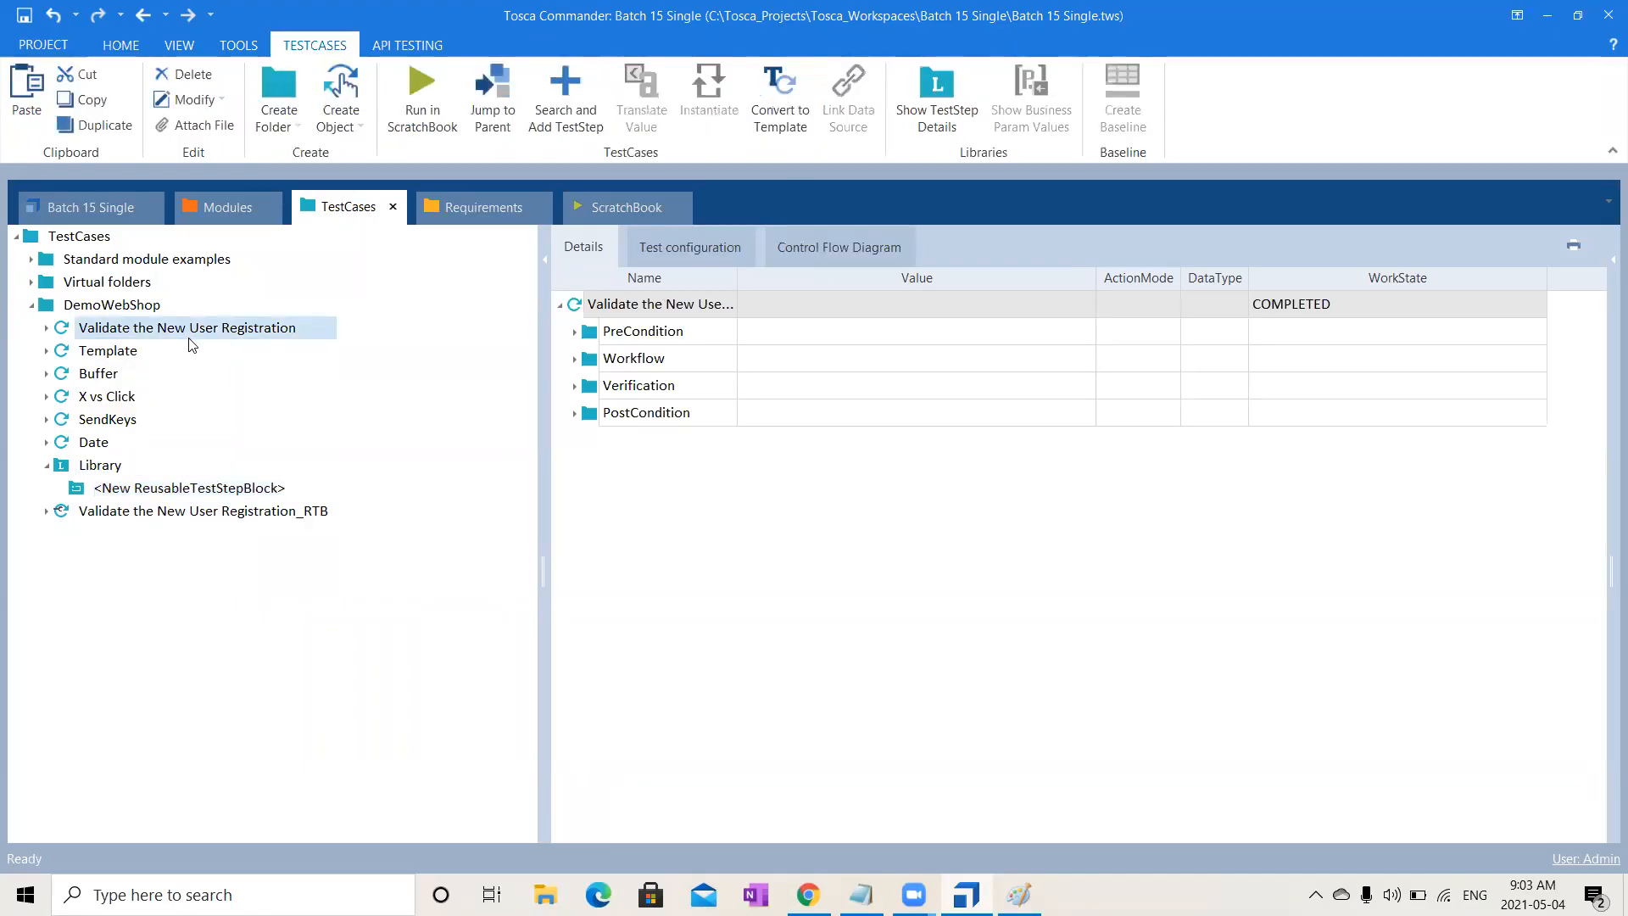
# - Paste a copy of the registration test case into DemoWebShop and expand its Workflow folder
pyautogui.click(155, 305)
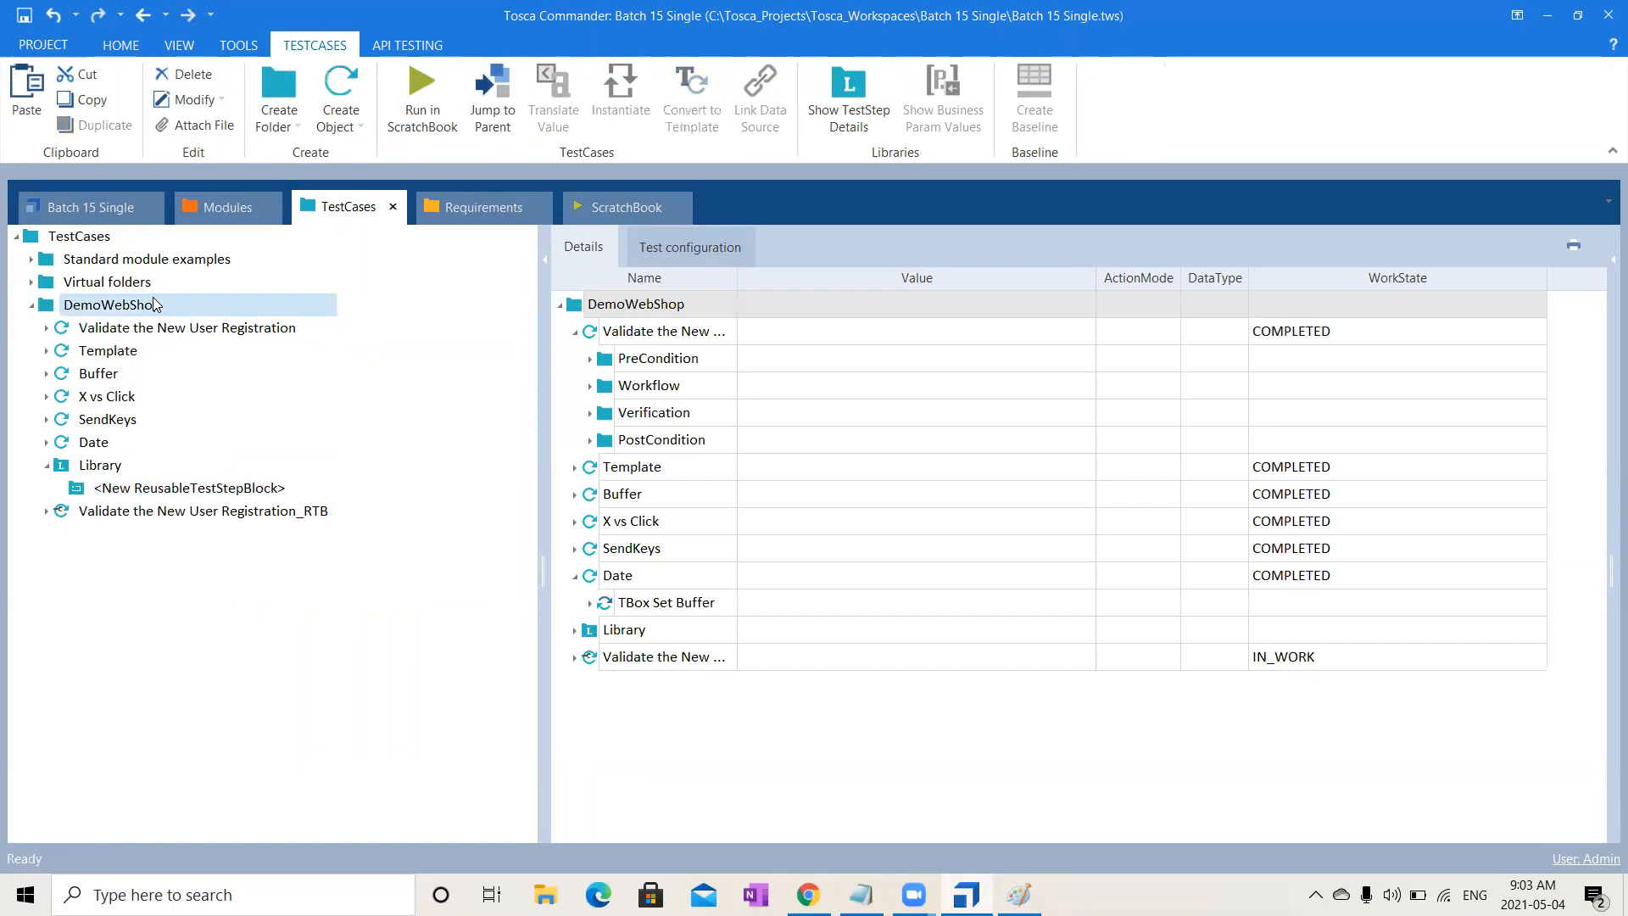
pyautogui.hotkey('ctrl', 'v')
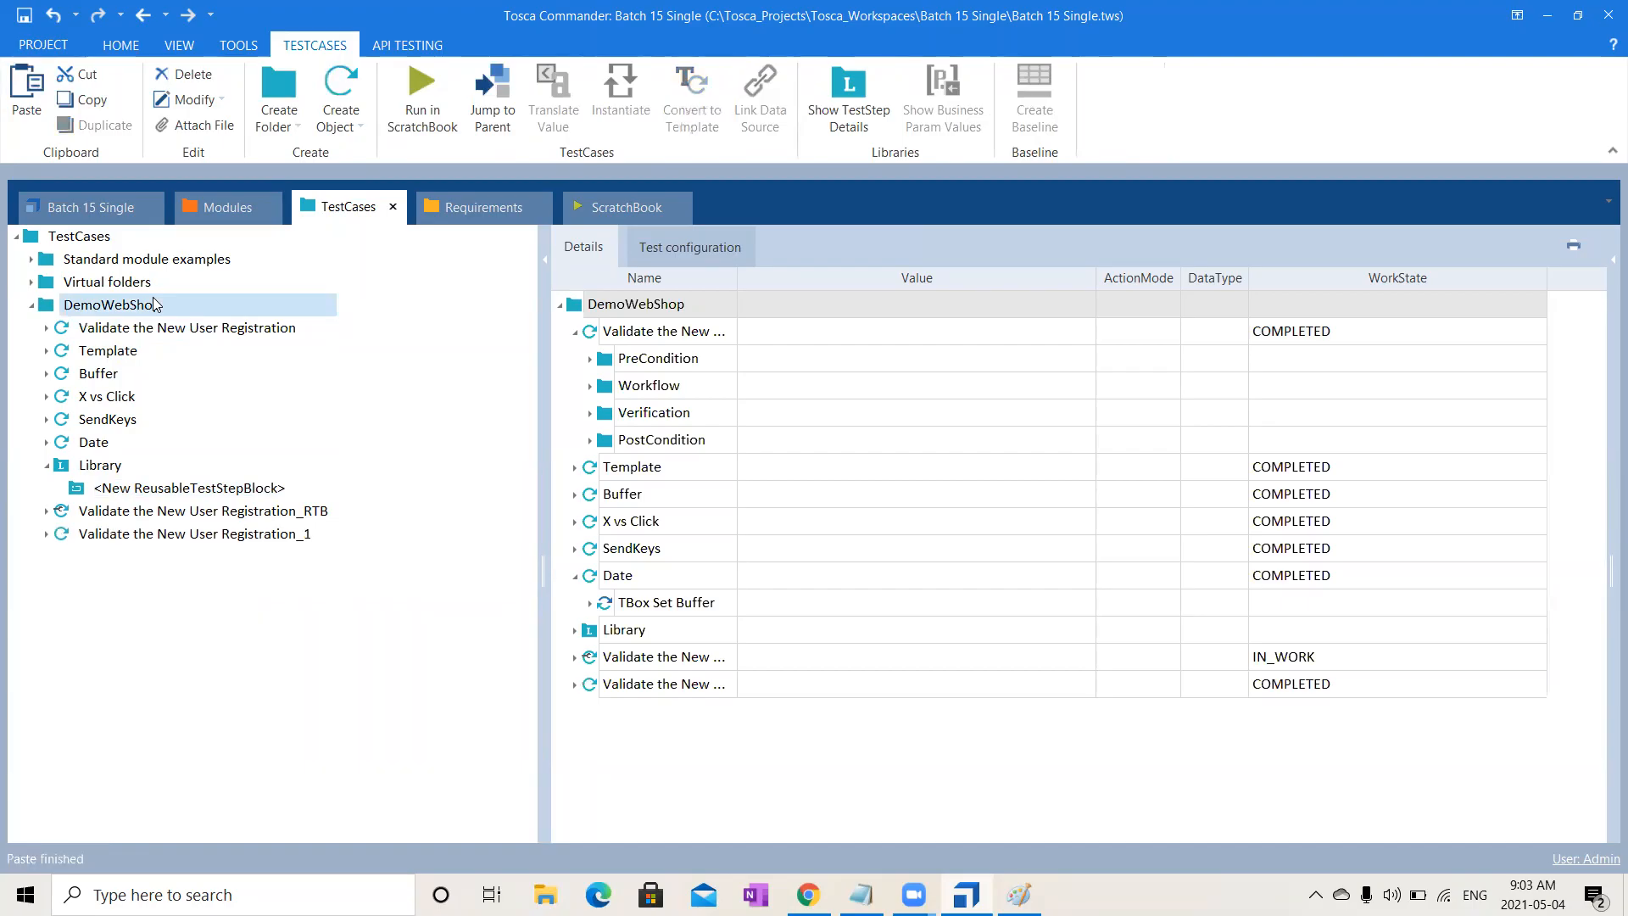
pyautogui.click(46, 534)
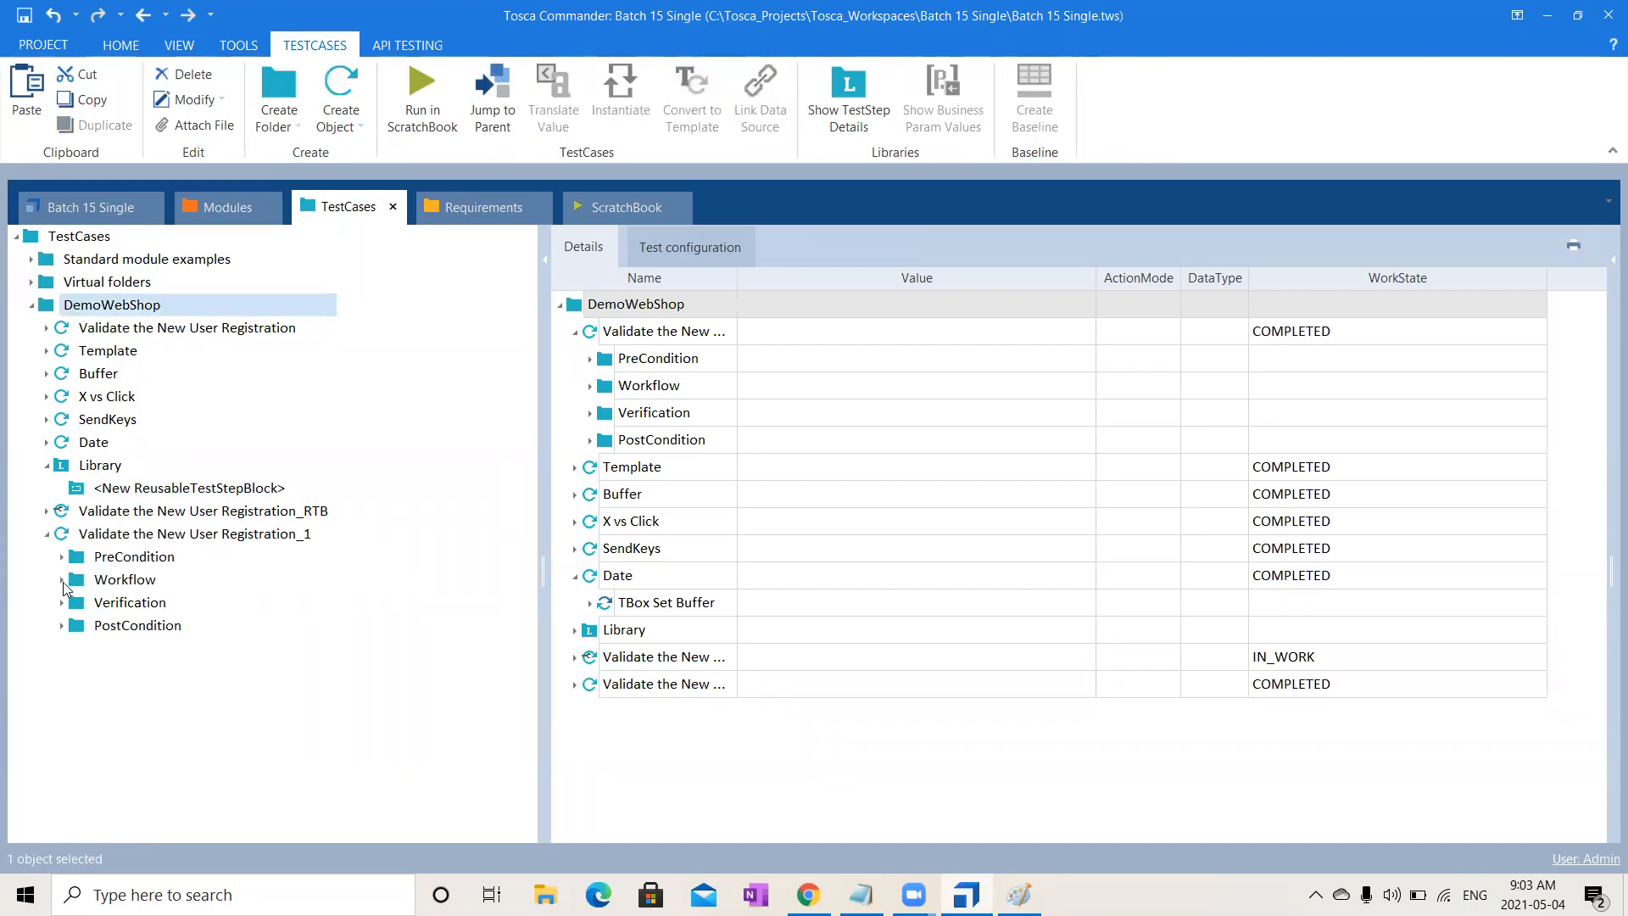
pyautogui.click(61, 580)
# - Try moving Click on Register into Library, undo it, and reselect that step
pyautogui.click(155, 603)
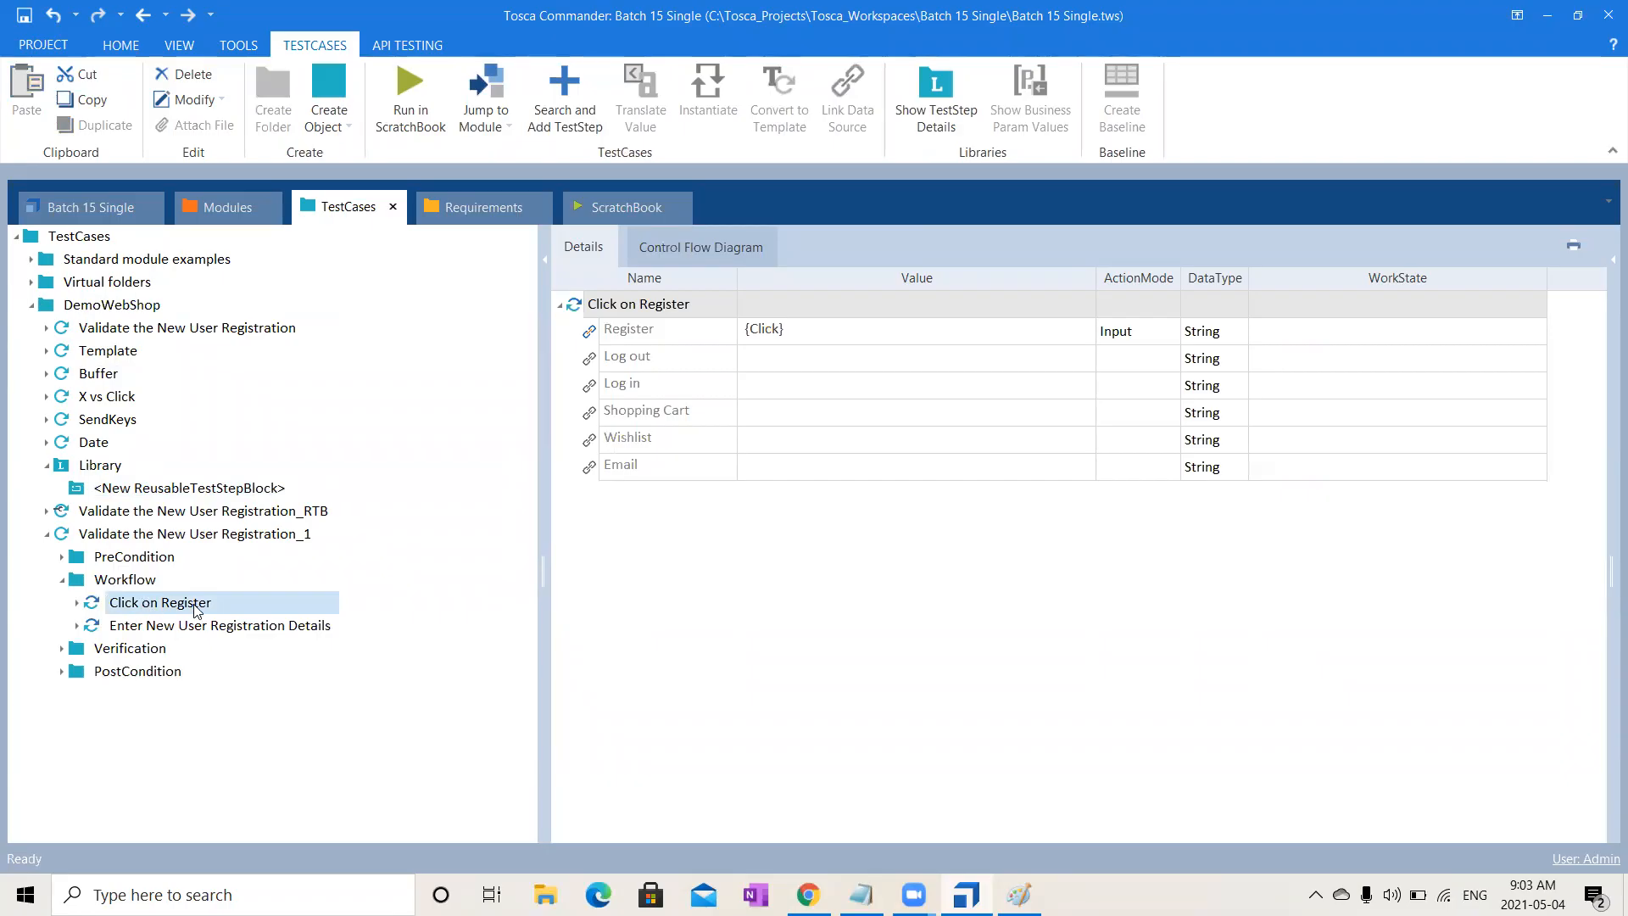
pyautogui.moveTo(194, 608); pyautogui.dragTo(96, 471)
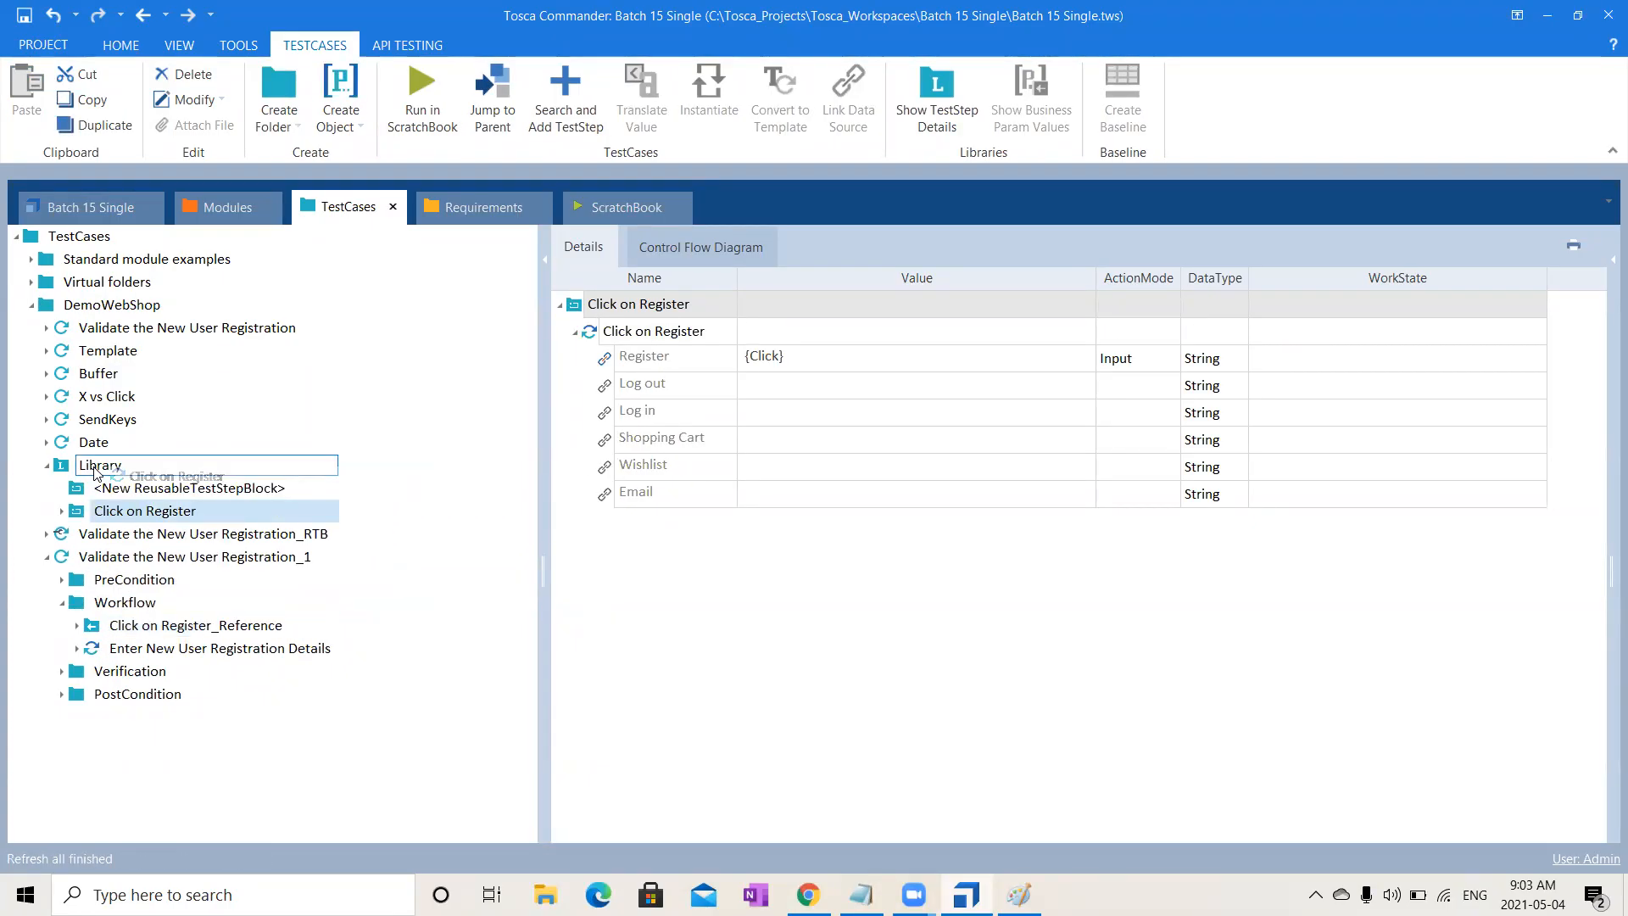
pyautogui.click(62, 672)
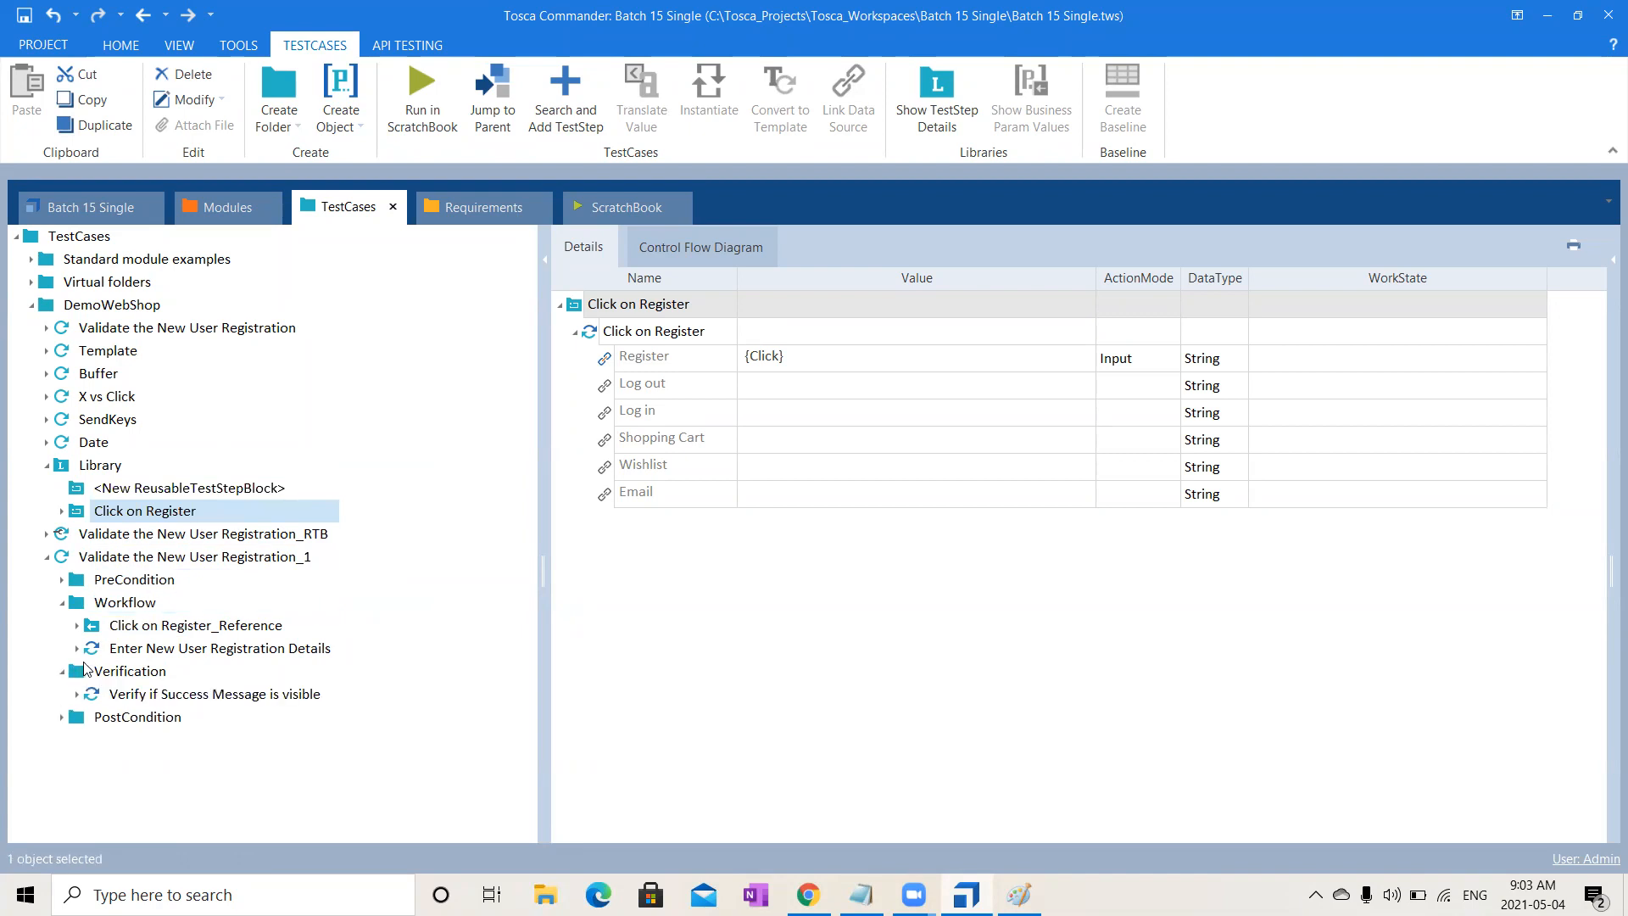
pyautogui.hotkey('ctrl', 'z')
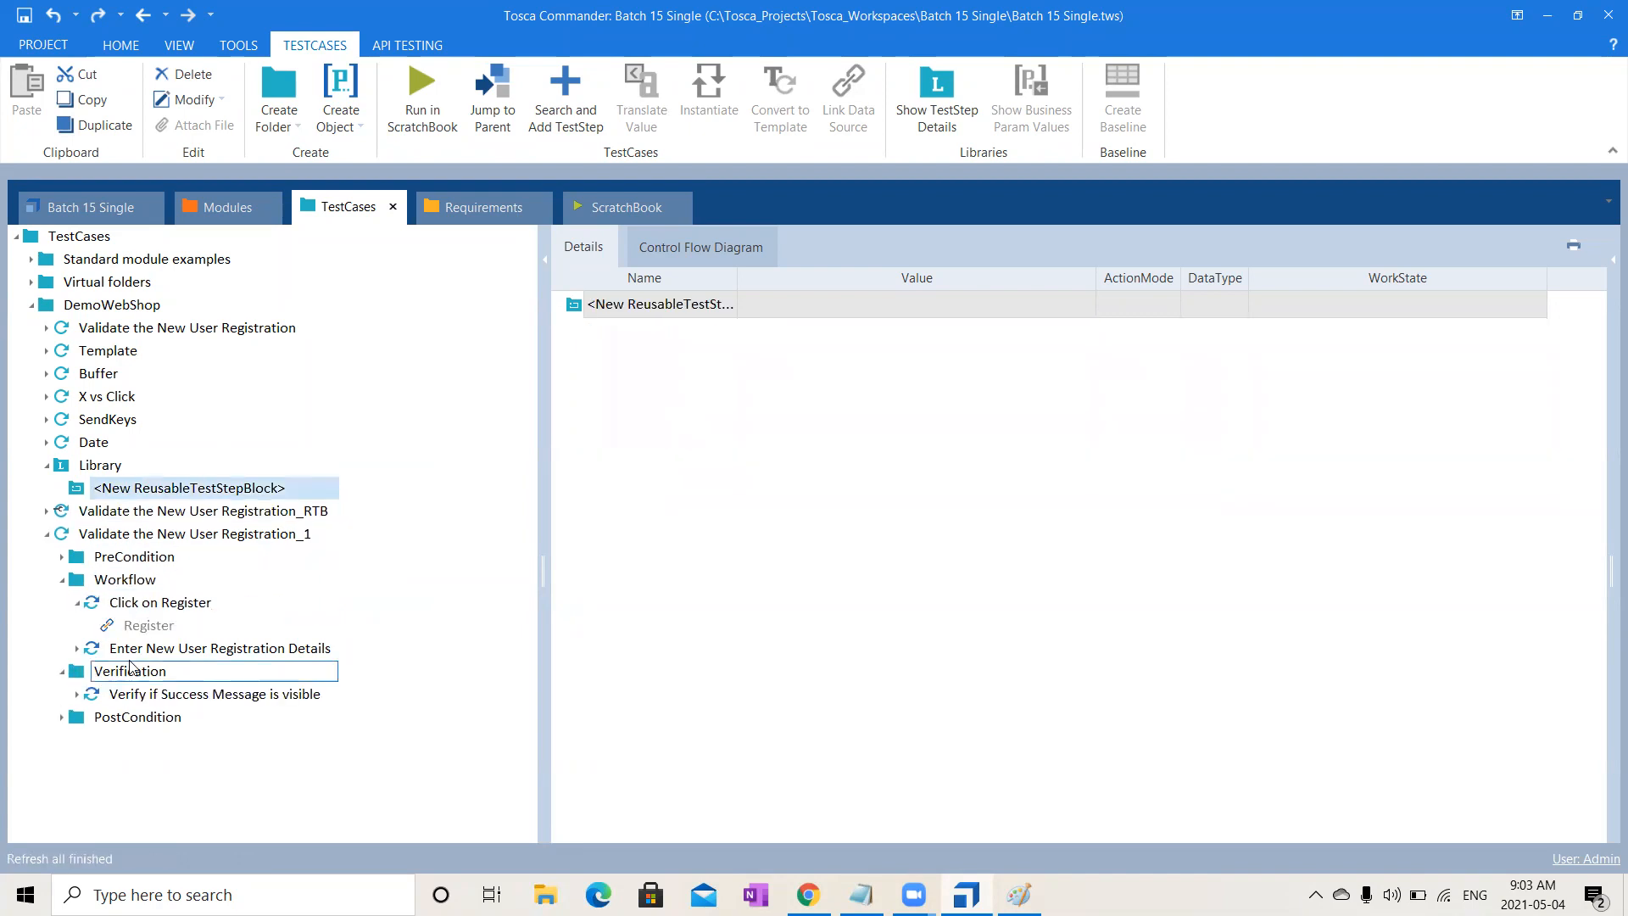
pyautogui.click(77, 603)
pyautogui.click(136, 603)
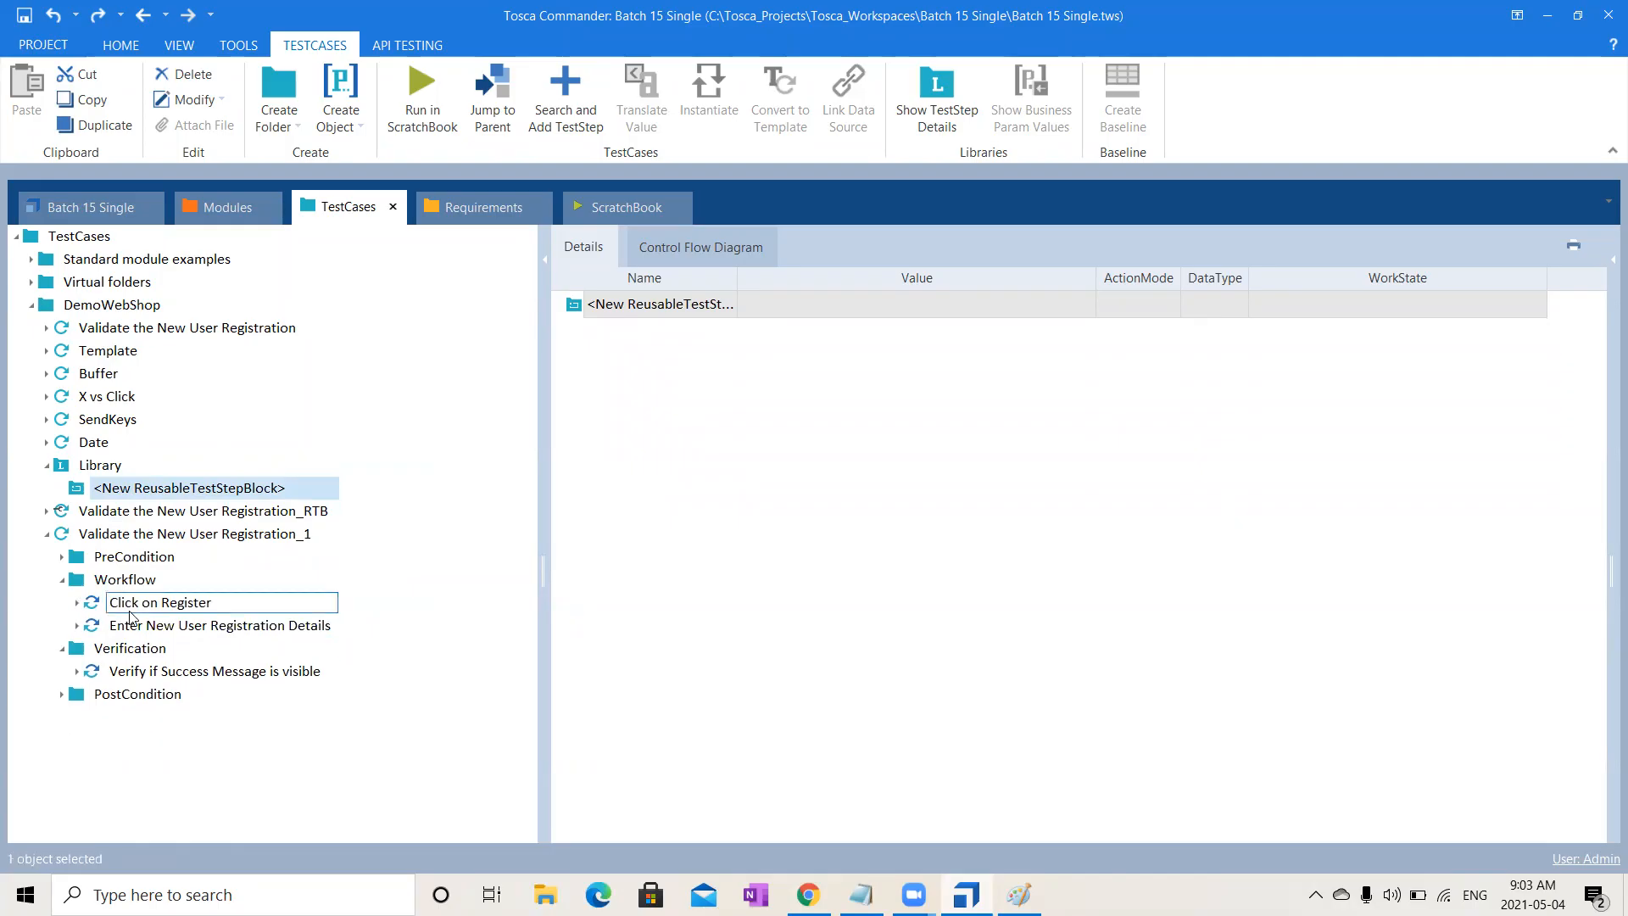
# - Drag Click on Register and Enter New User Registration Details into Library as reusable blocks
pyautogui.hotkey('shift', 'Down')
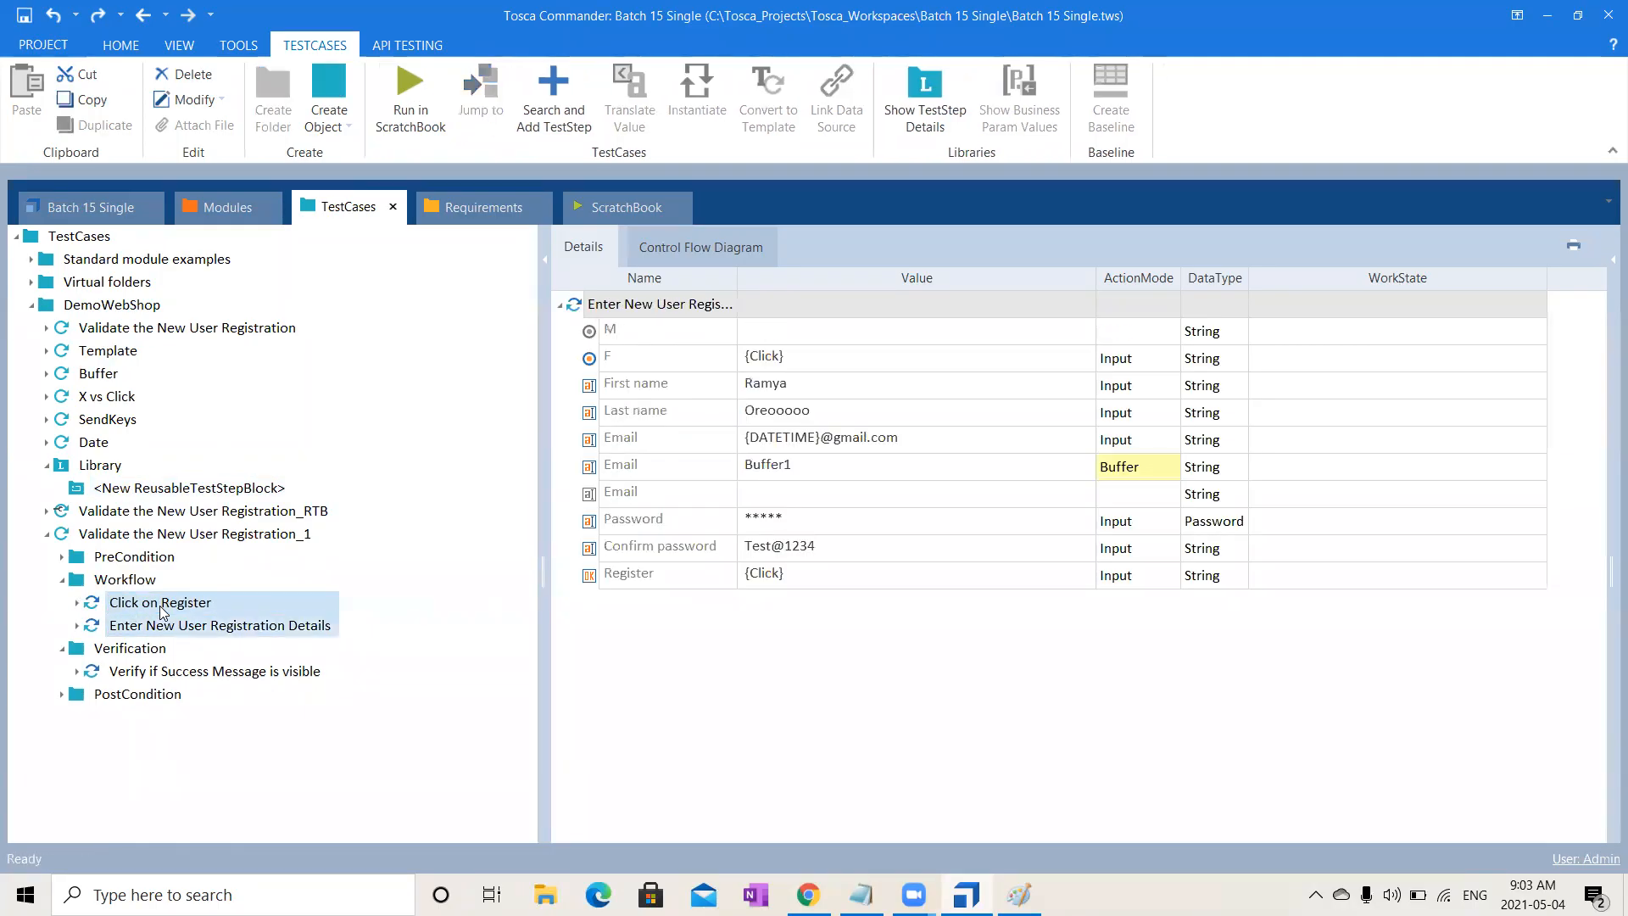
pyautogui.moveTo(210, 616); pyautogui.dragTo(339, 495)
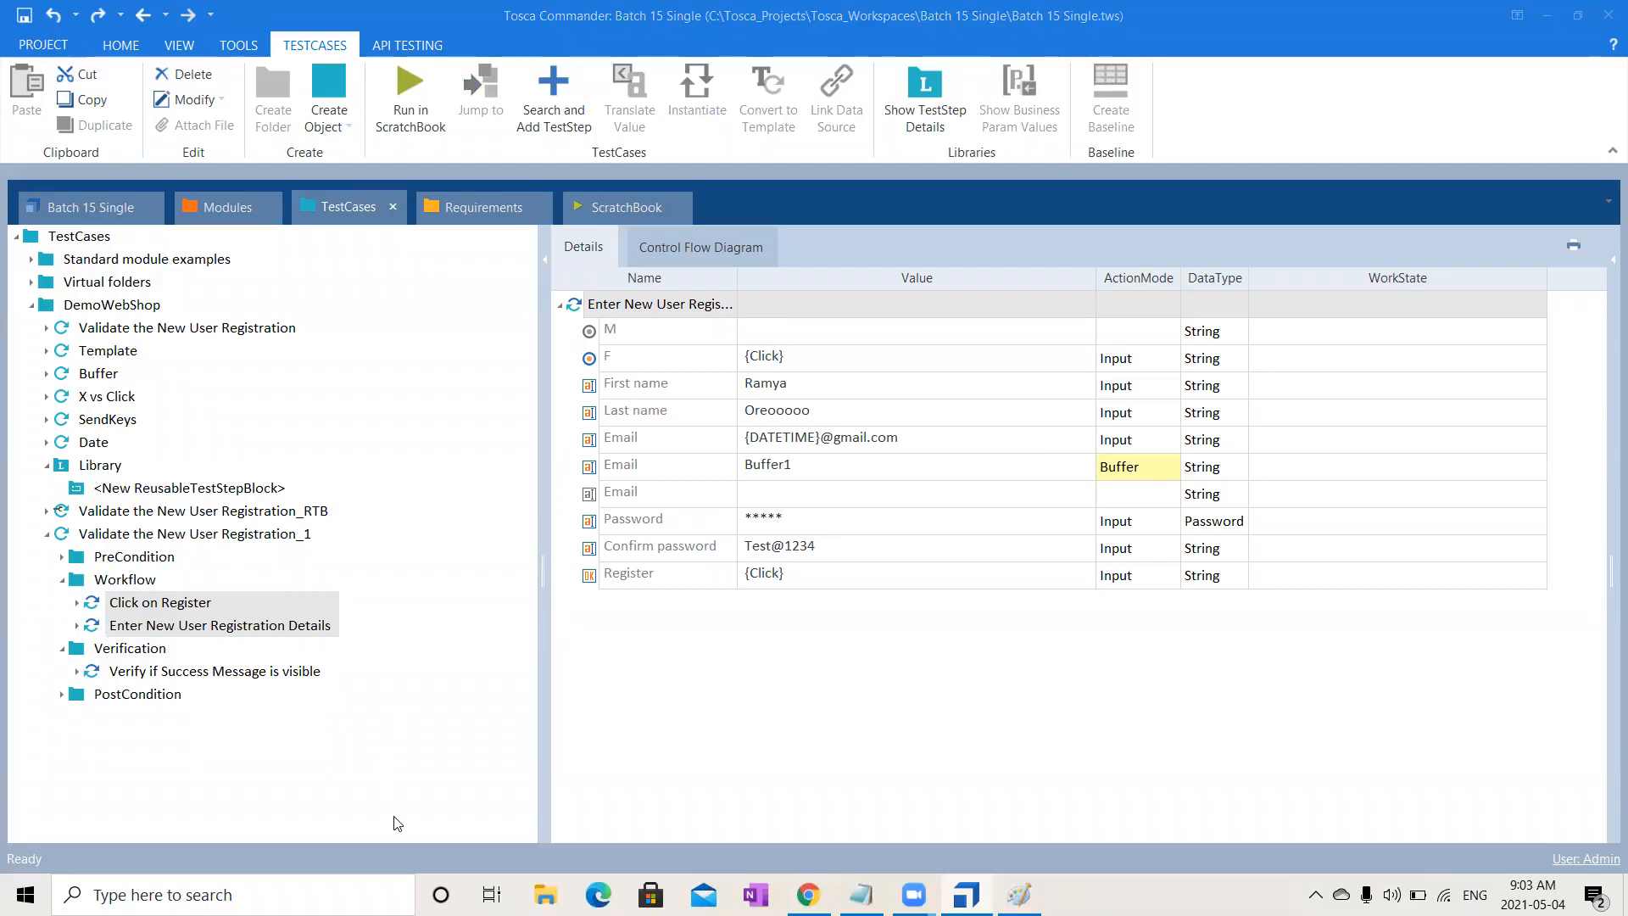
pyautogui.moveTo(234, 609); pyautogui.dragTo(97, 466)
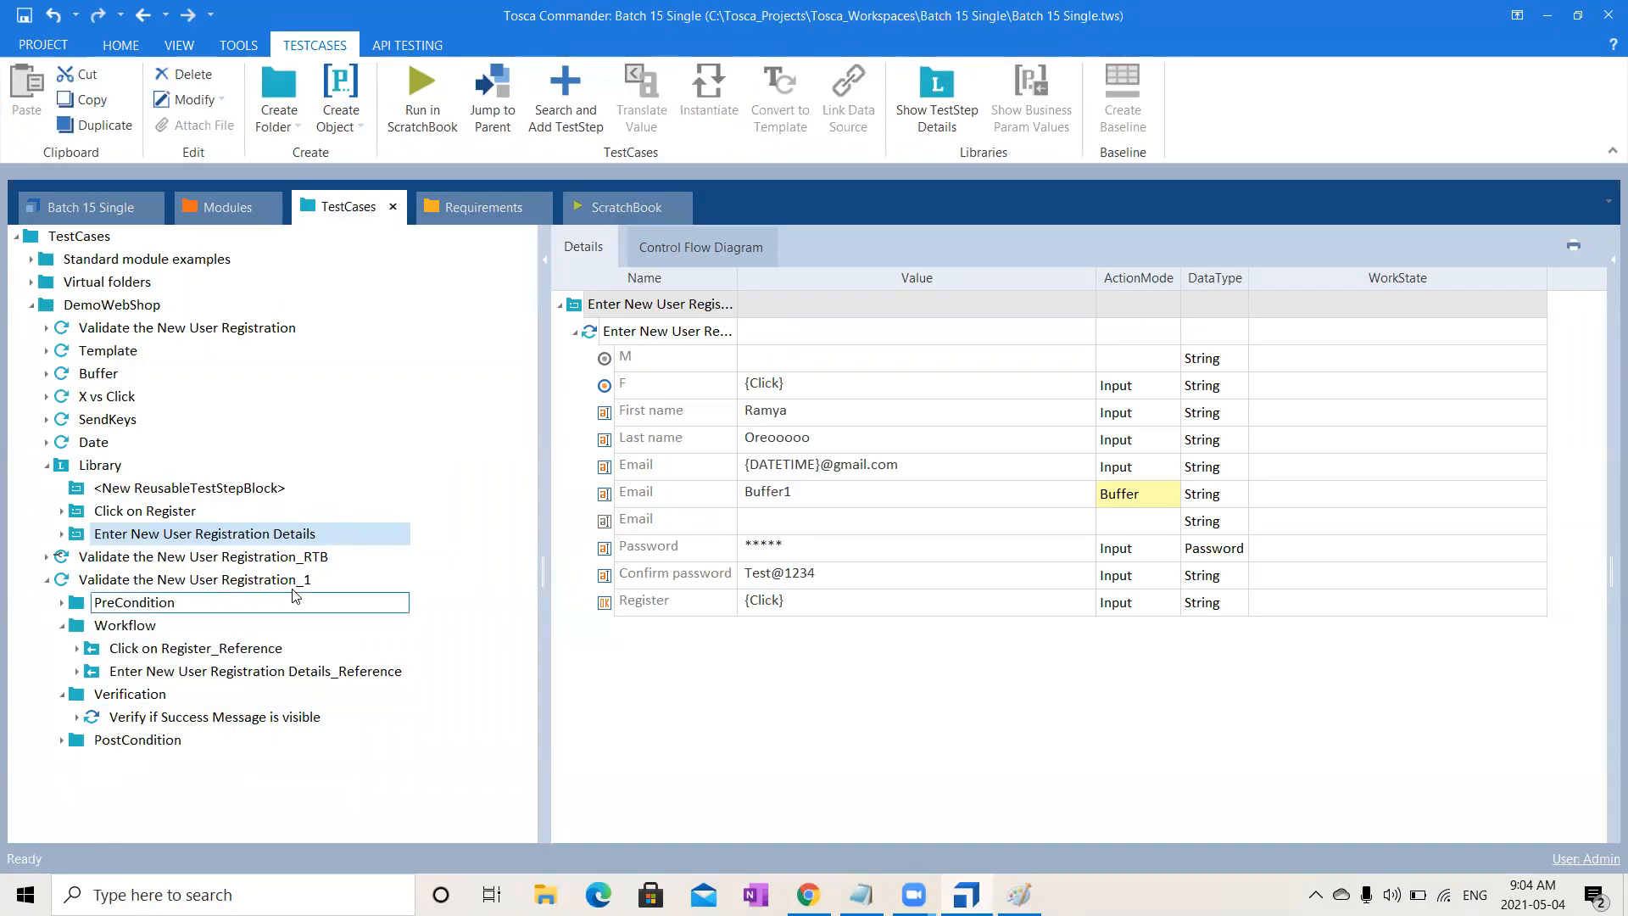
pyautogui.click(62, 534)
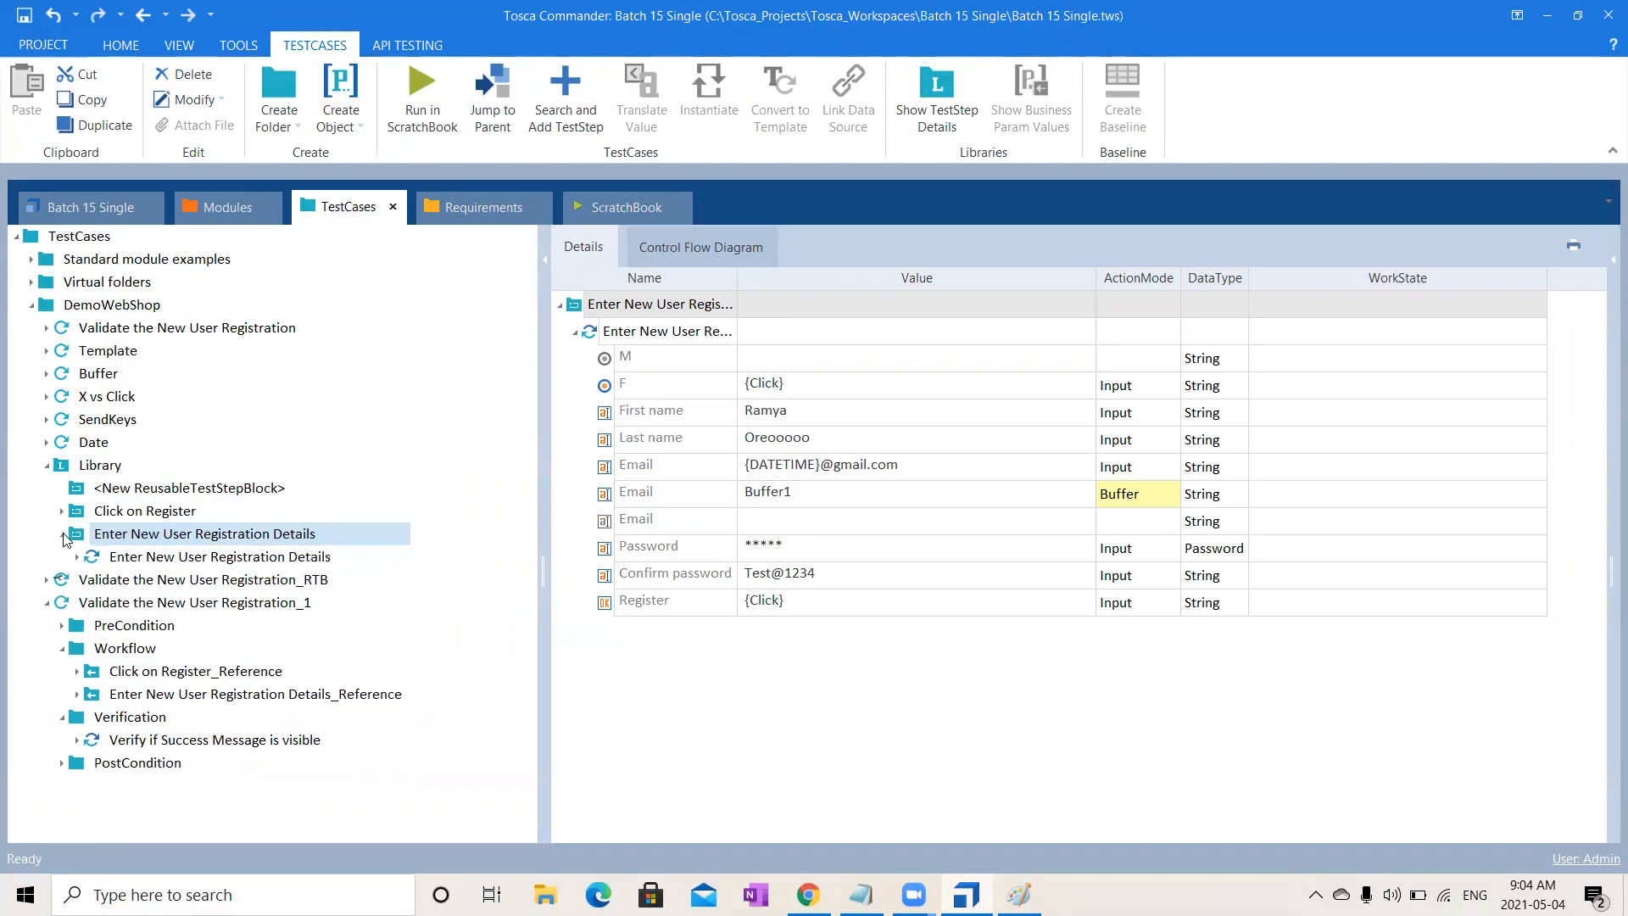
pyautogui.click(62, 513)
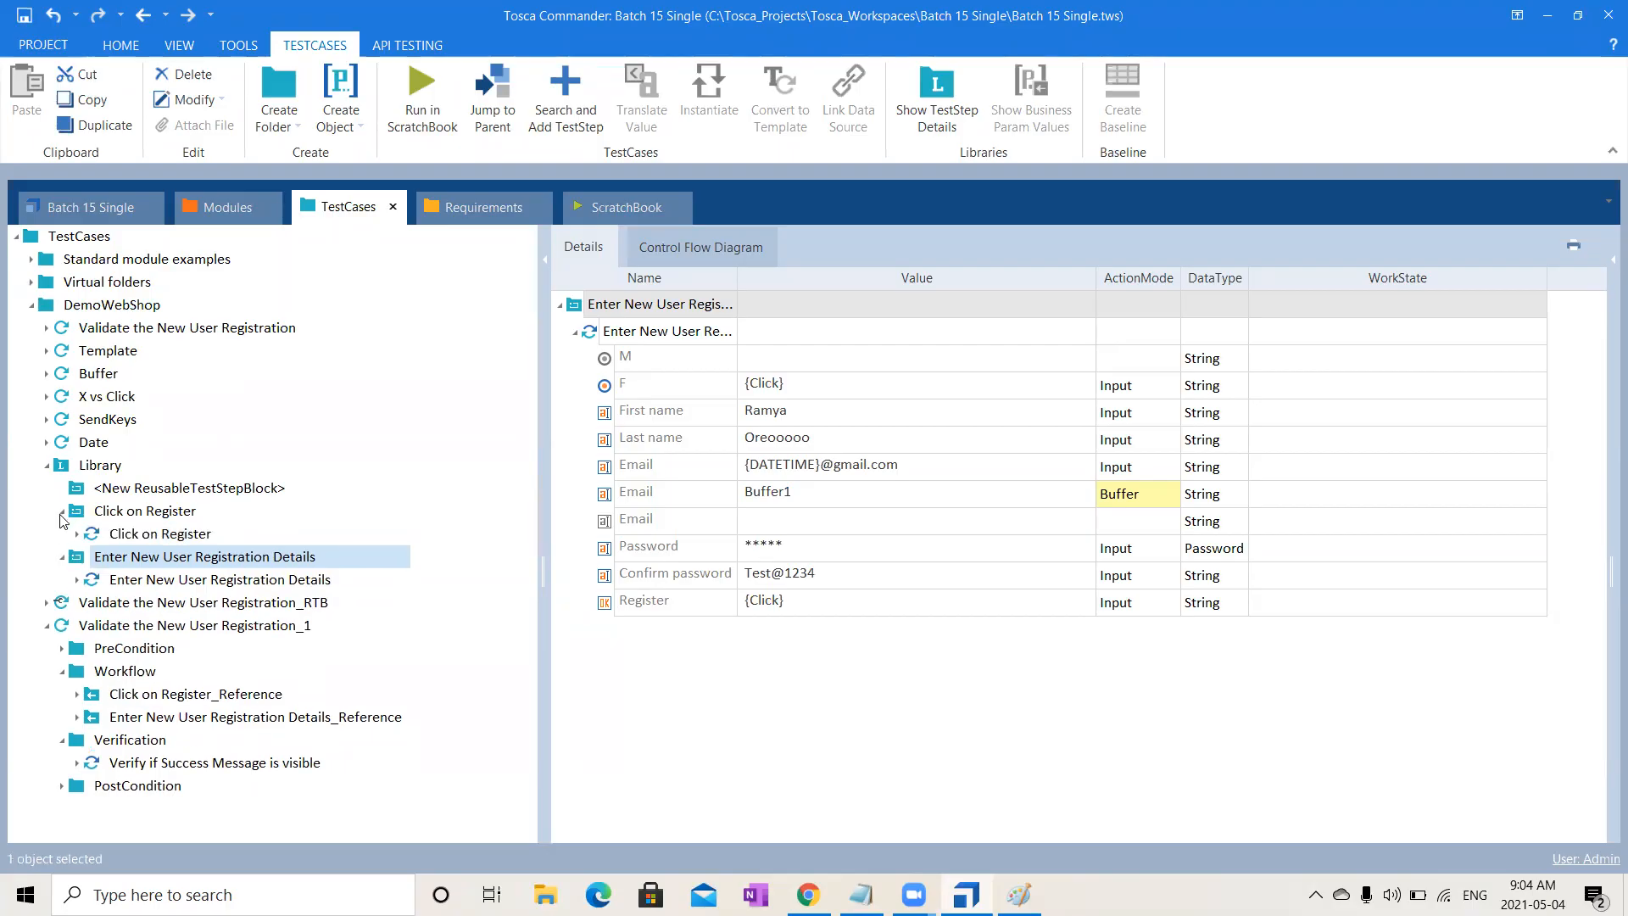
pyautogui.click(194, 585)
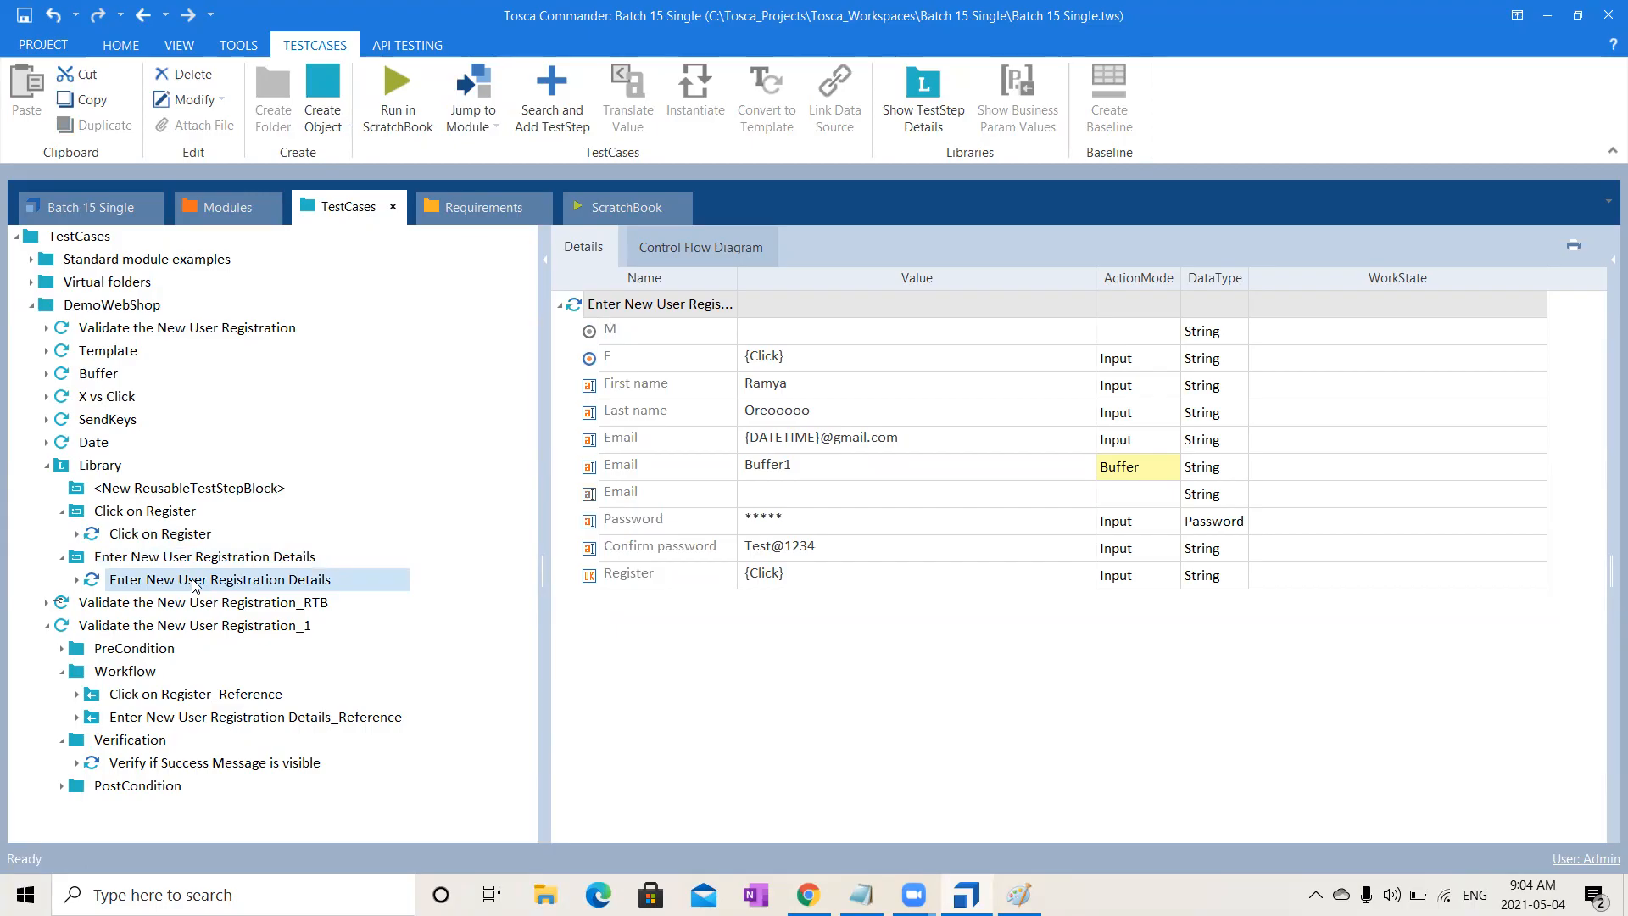
# - Paste the registration details step into Click on Register, then delete the _1 test case copy
pyautogui.click(181, 515)
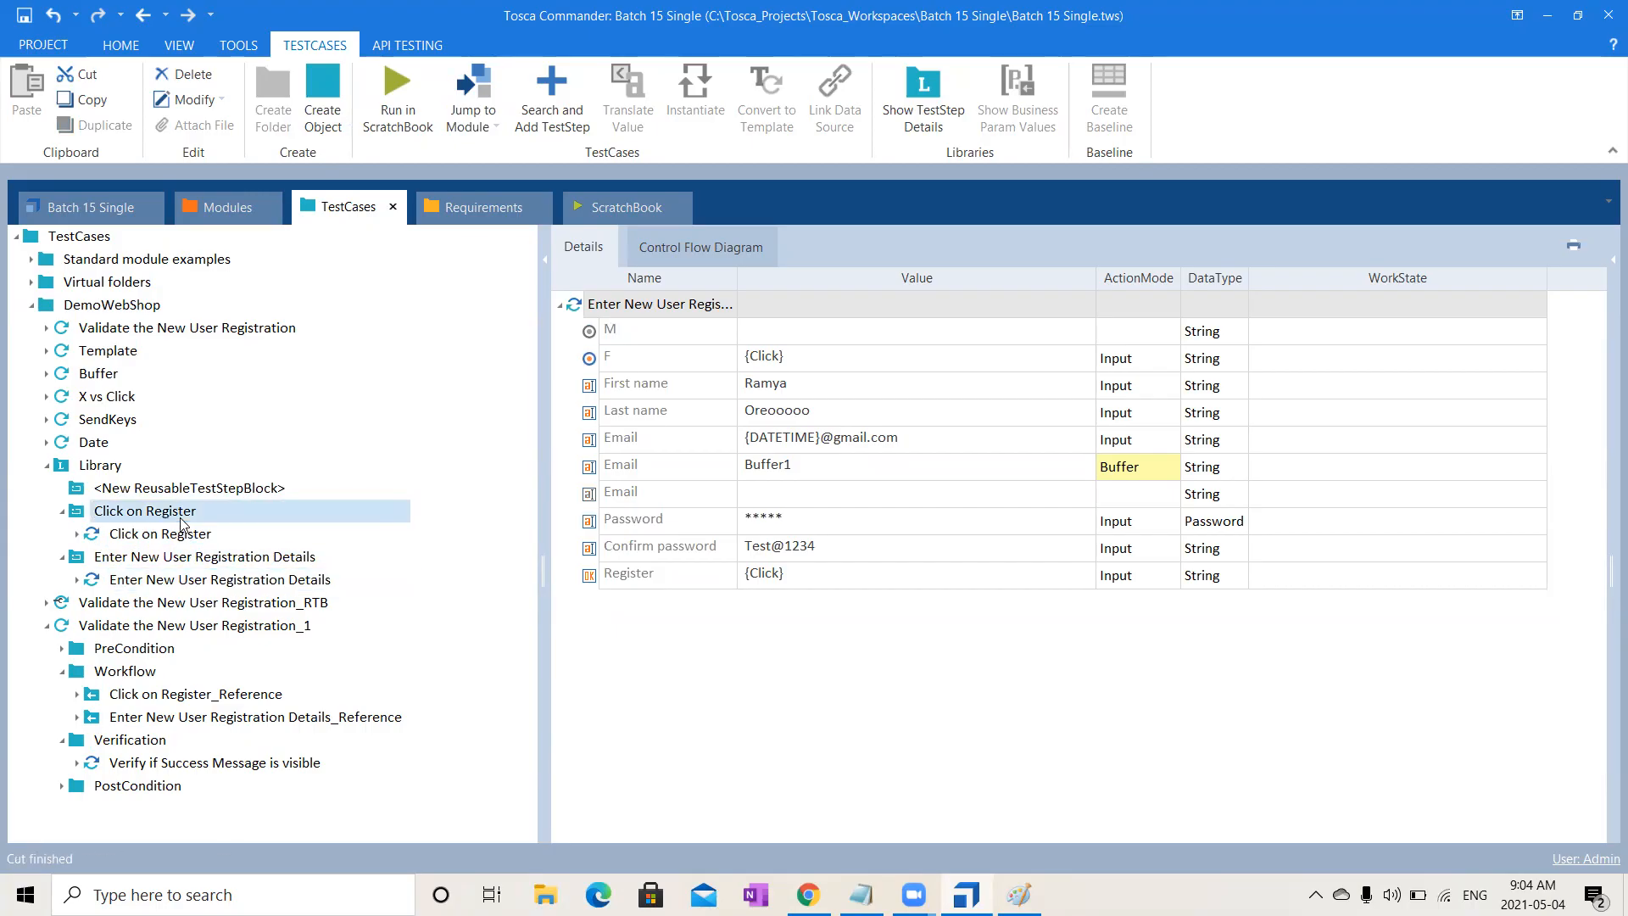
pyautogui.hotkey('ctrl', 'v')
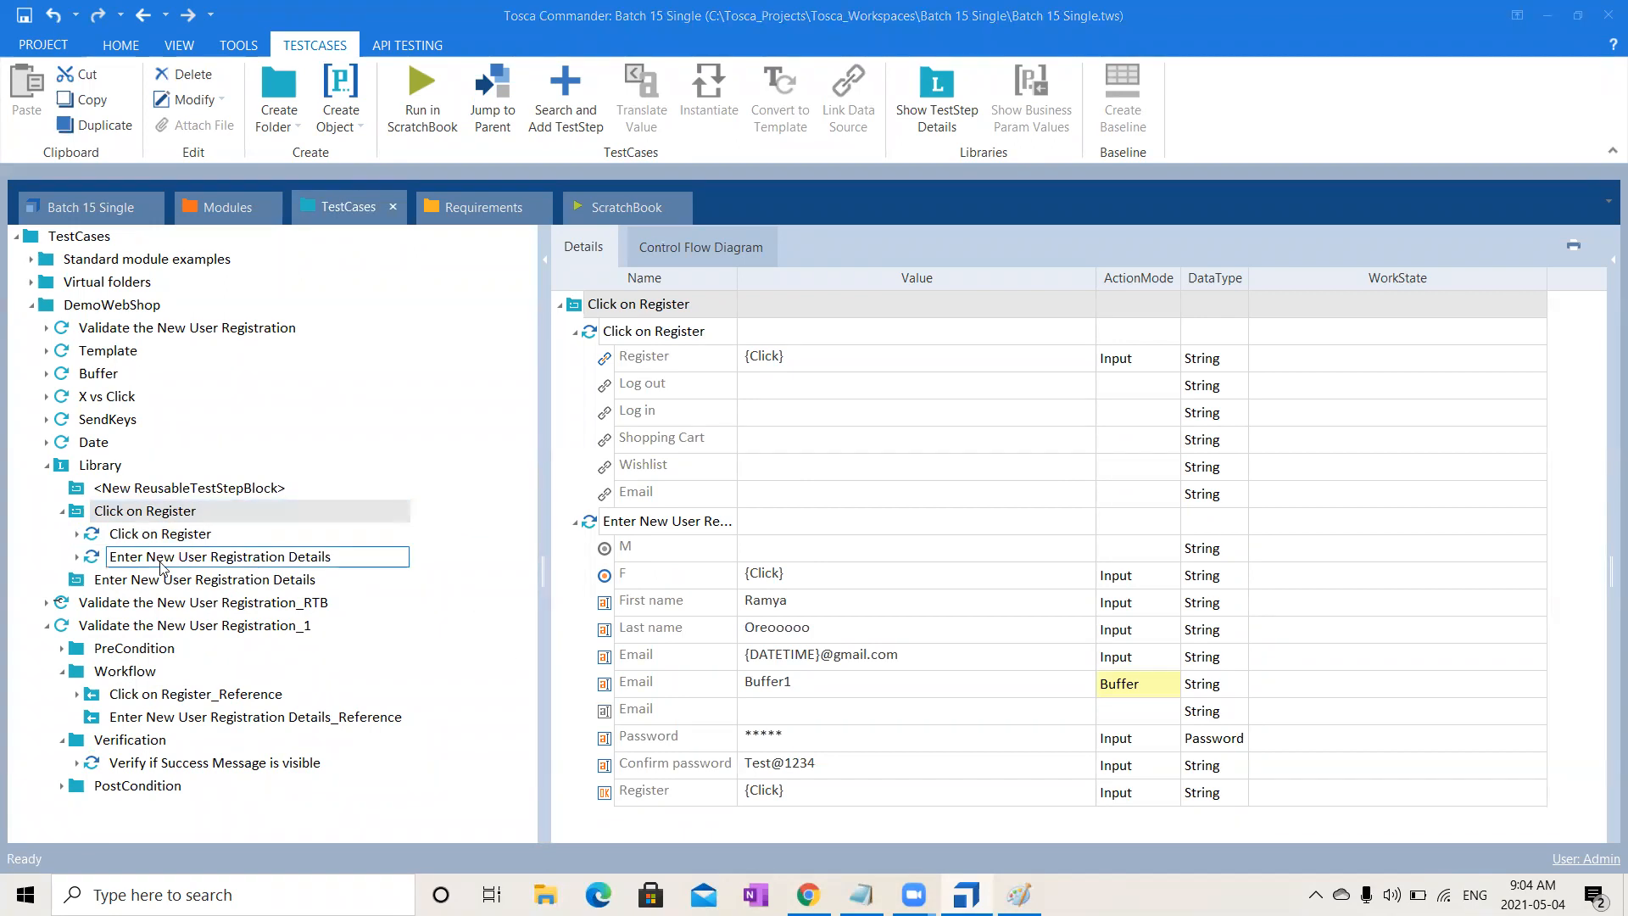
pyautogui.click(163, 626)
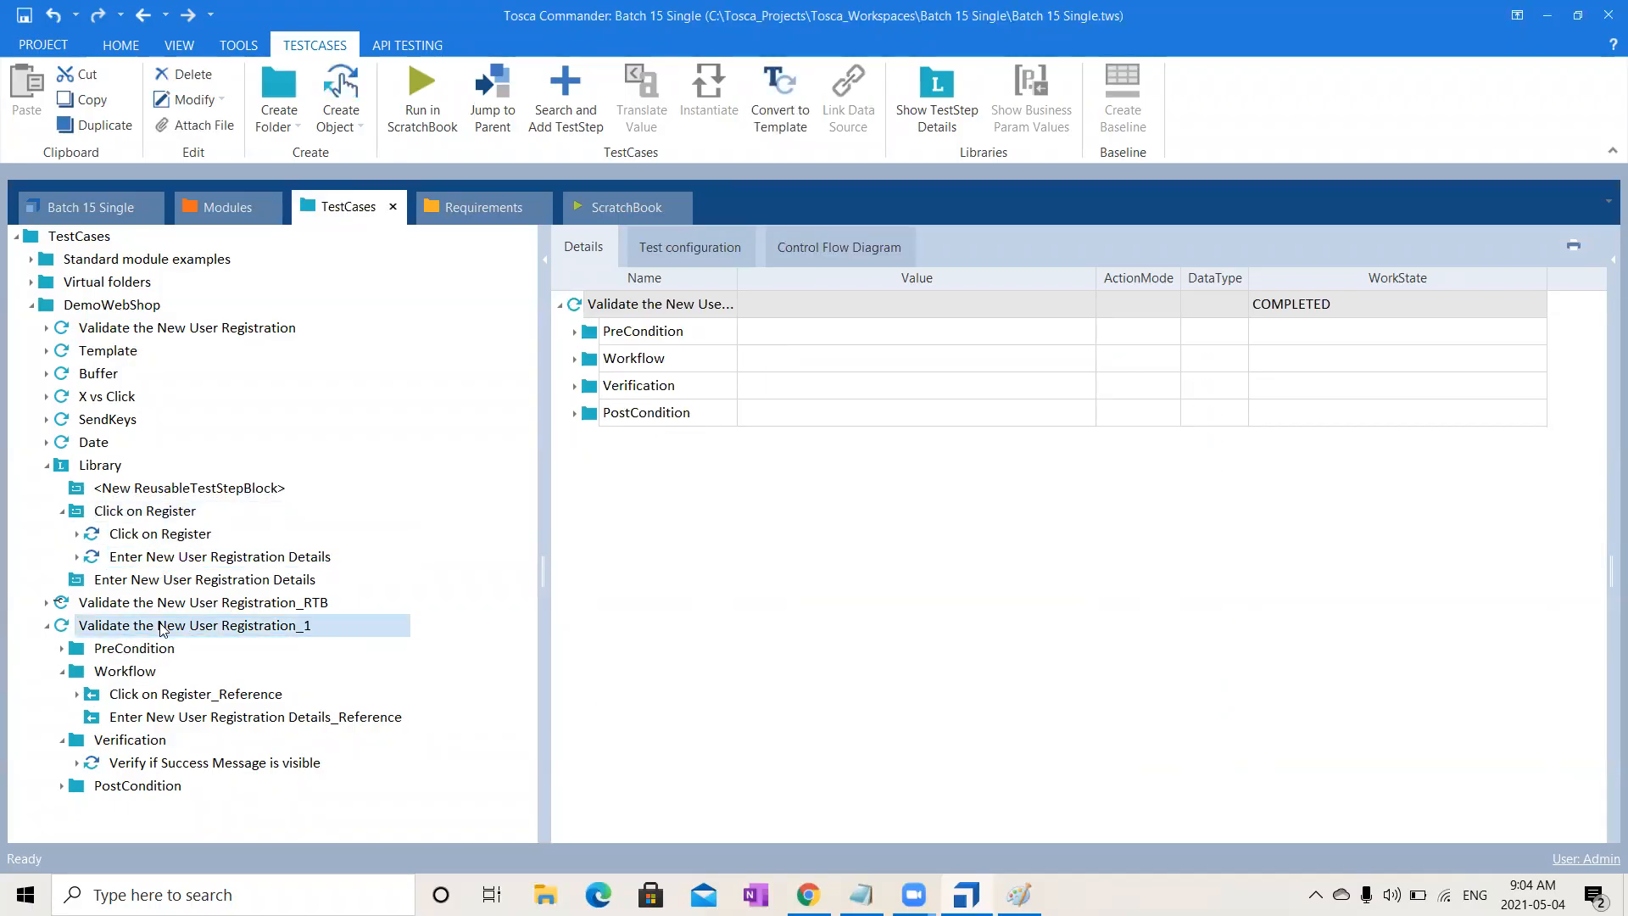
pyautogui.press('Delete')
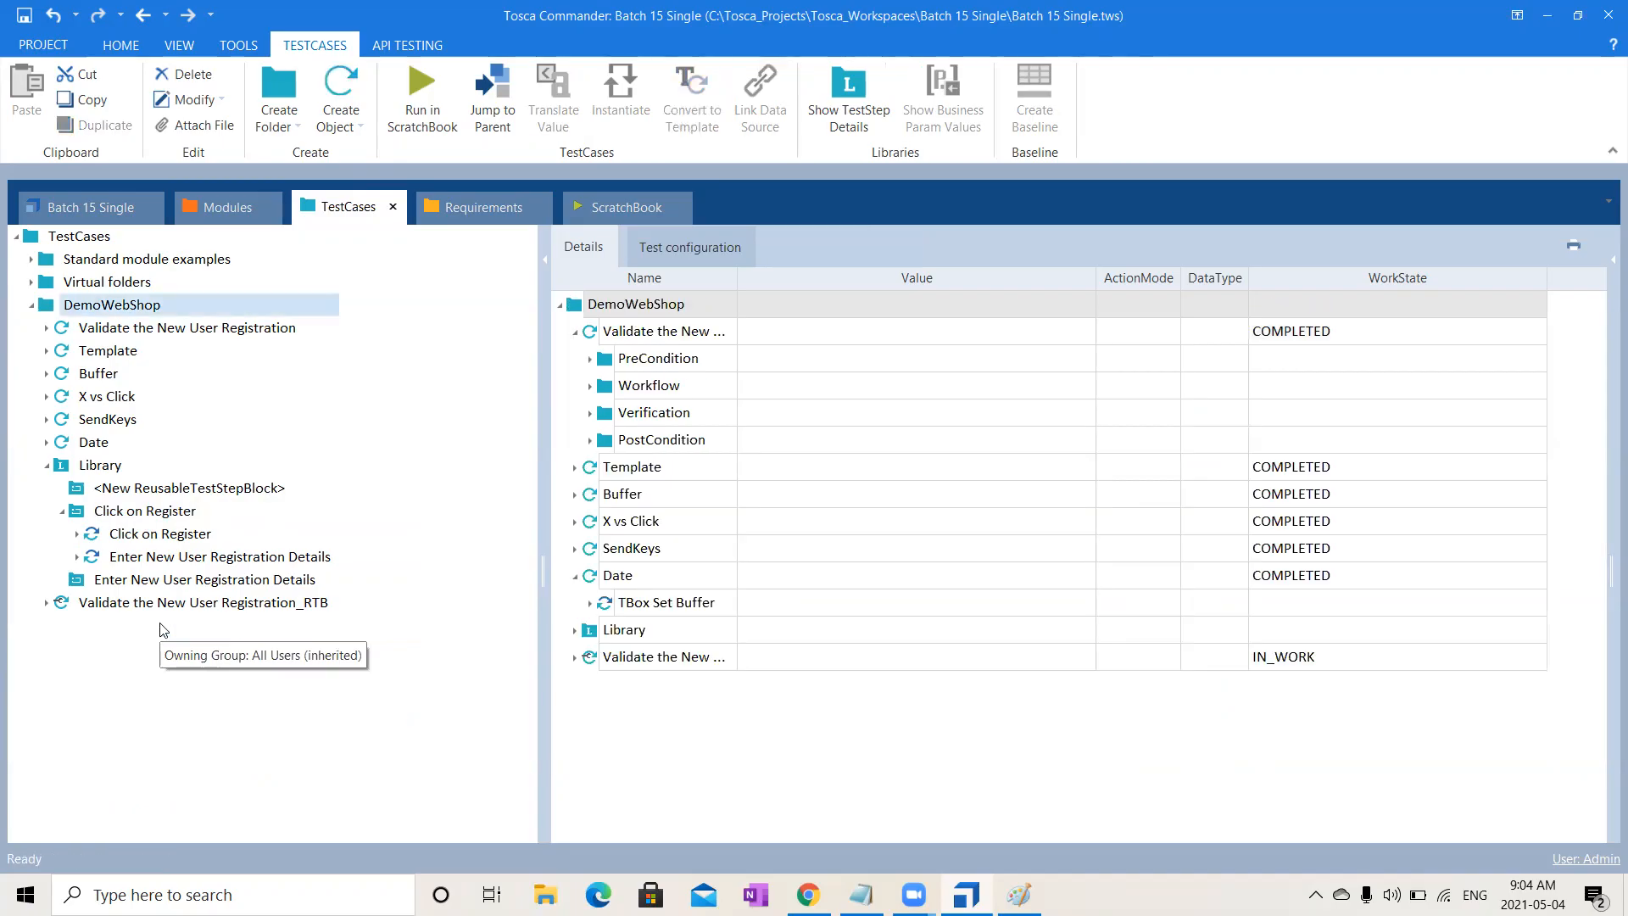
# - Delete the Click on Register and empty new blocks from Library
pyautogui.click(111, 513)
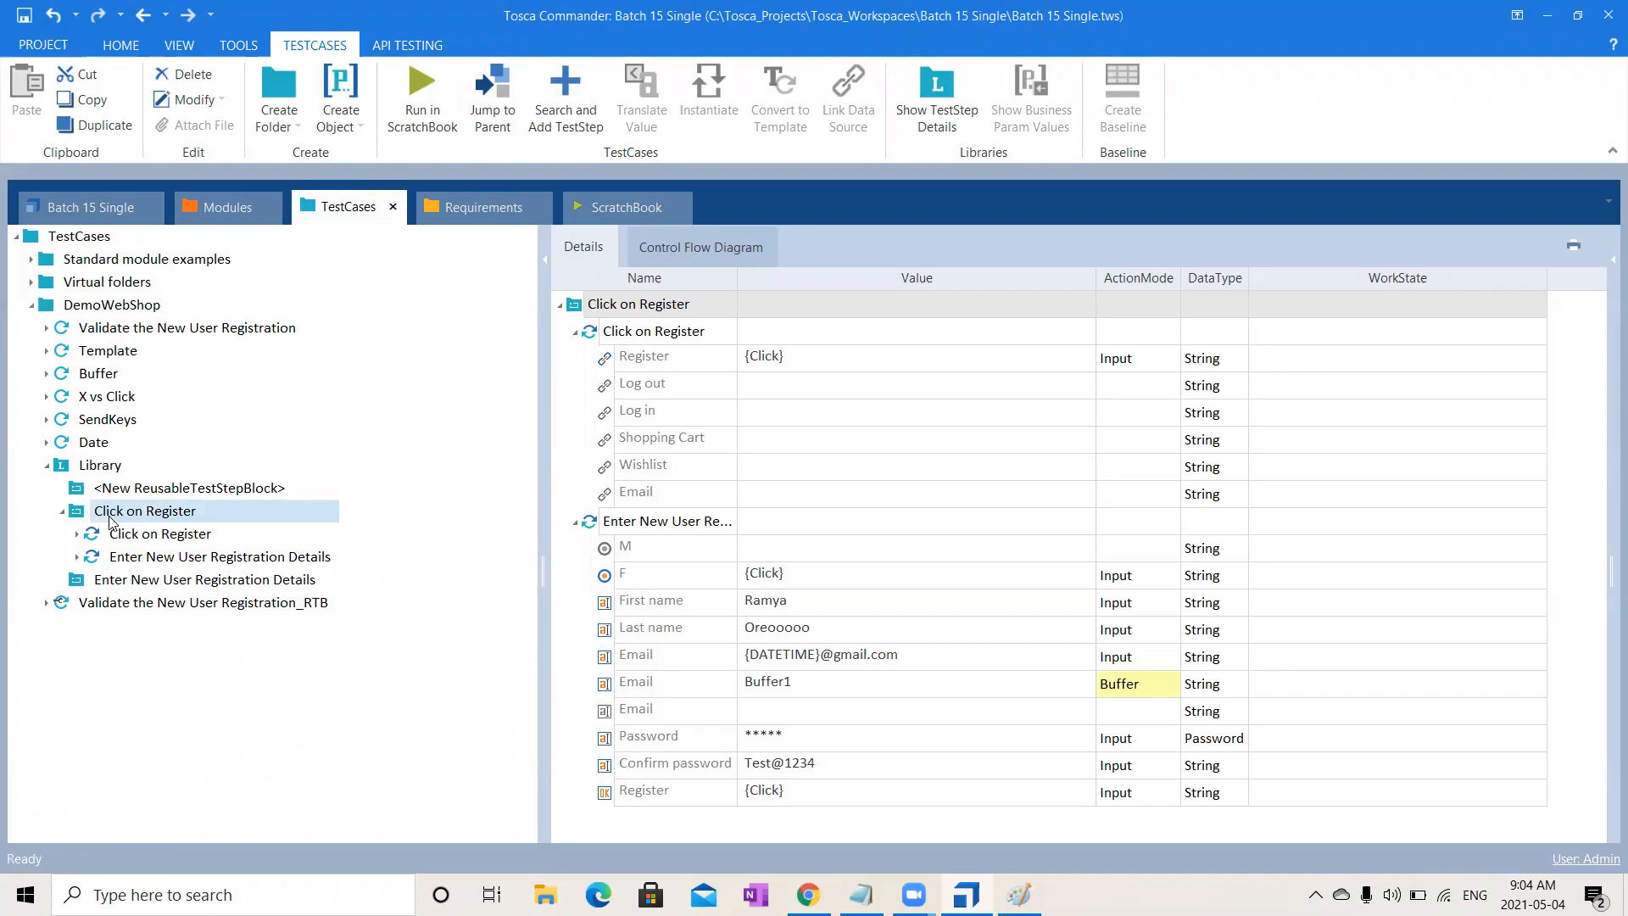
pyautogui.press('Delete')
pyautogui.click(182, 496)
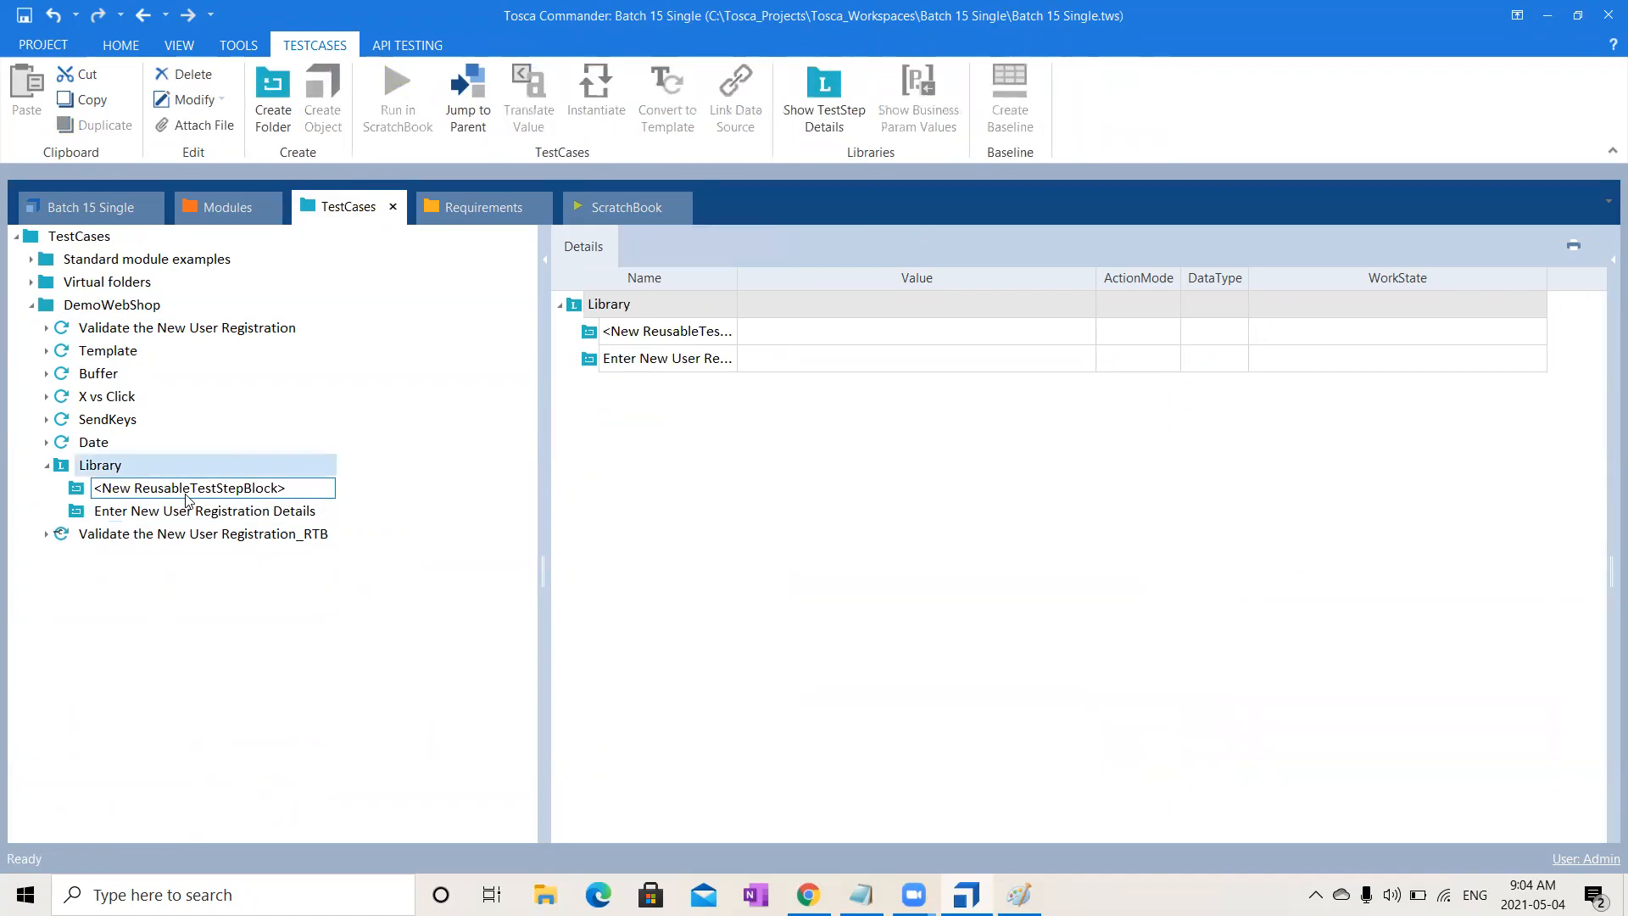
pyautogui.press('Delete')
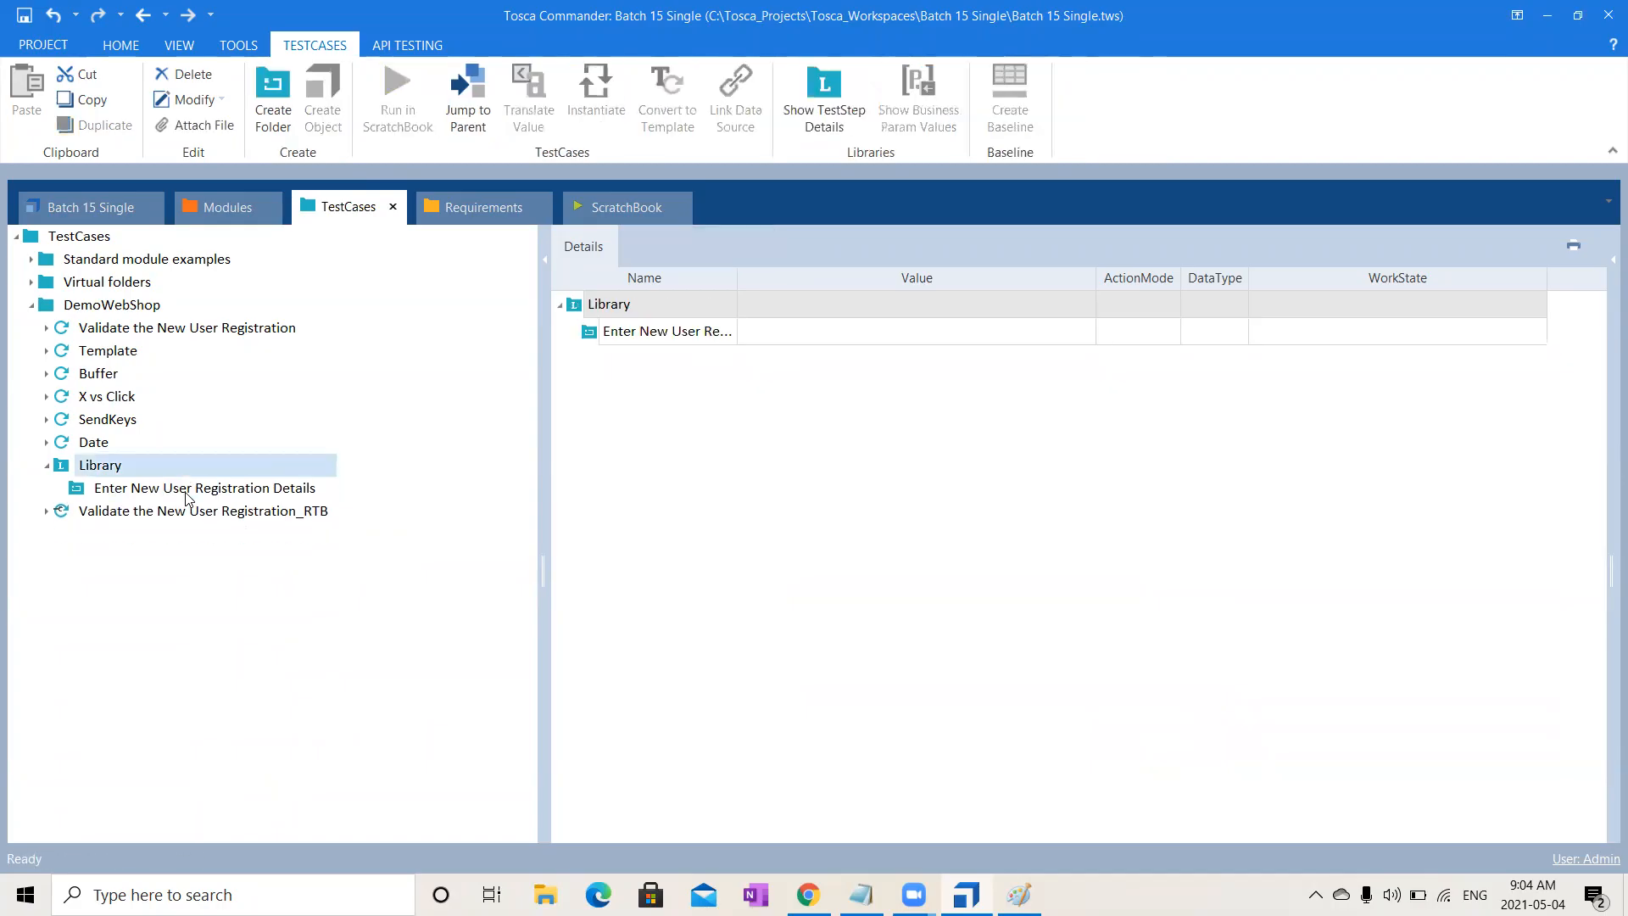
pyautogui.click(187, 491)
# - Delete the Enter New User Registration Details block from Library
pyautogui.press('Delete')
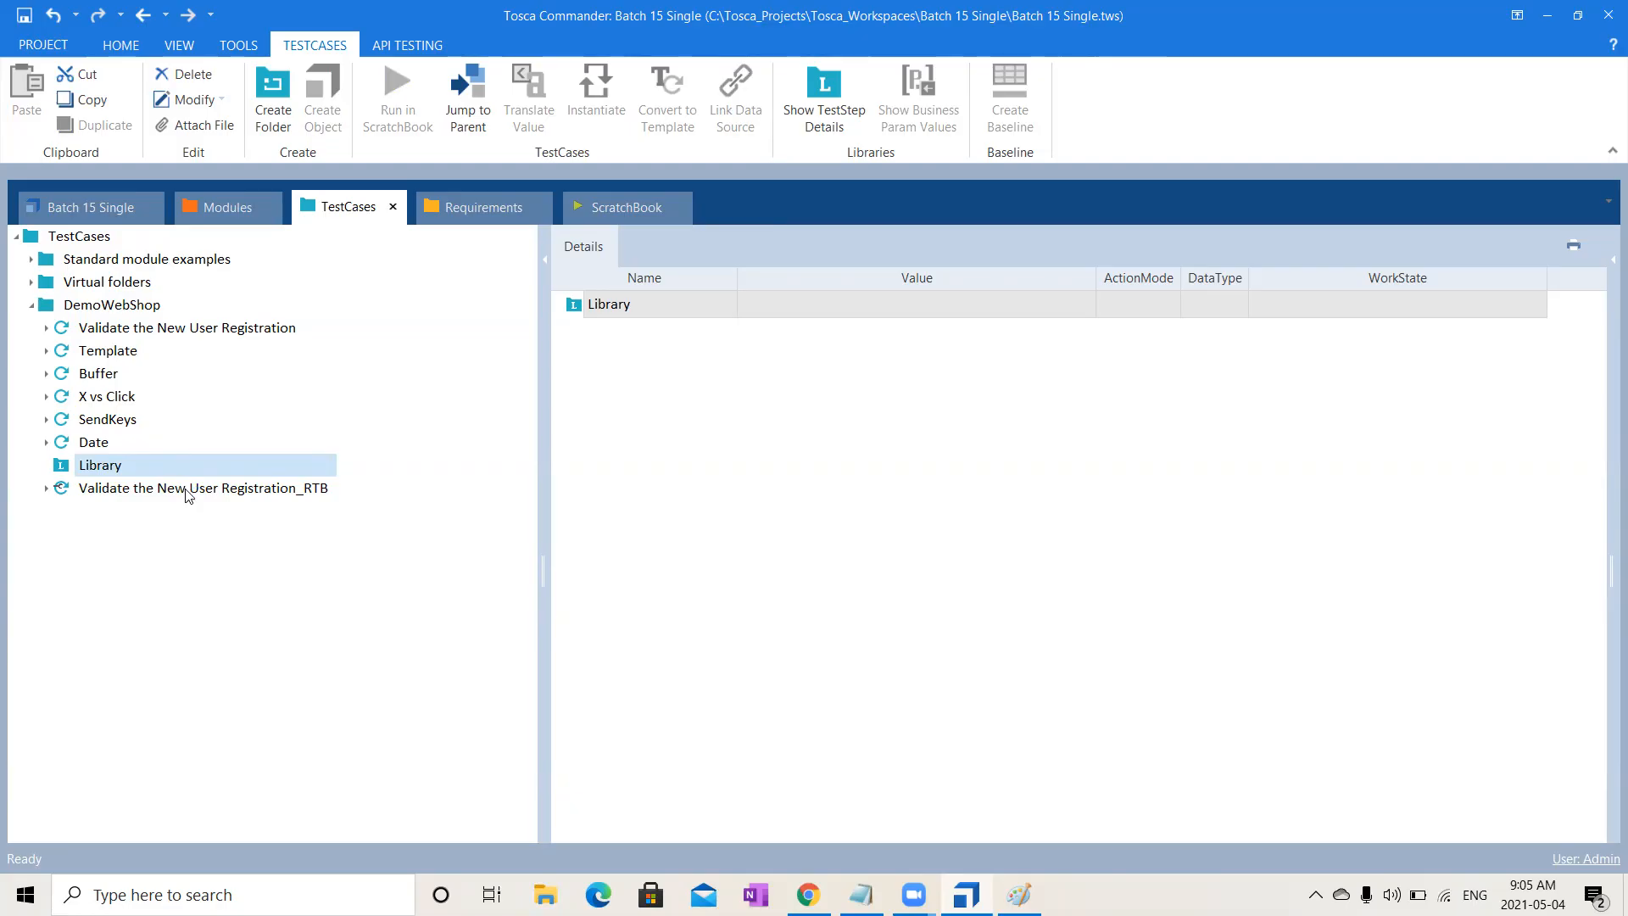
# - Add a ReusableTestStepBlock named 'Open DemoWebShop' to Library and open Search and Add TestStep (Ctrl+T)
pyautogui.rightClick(134, 466)
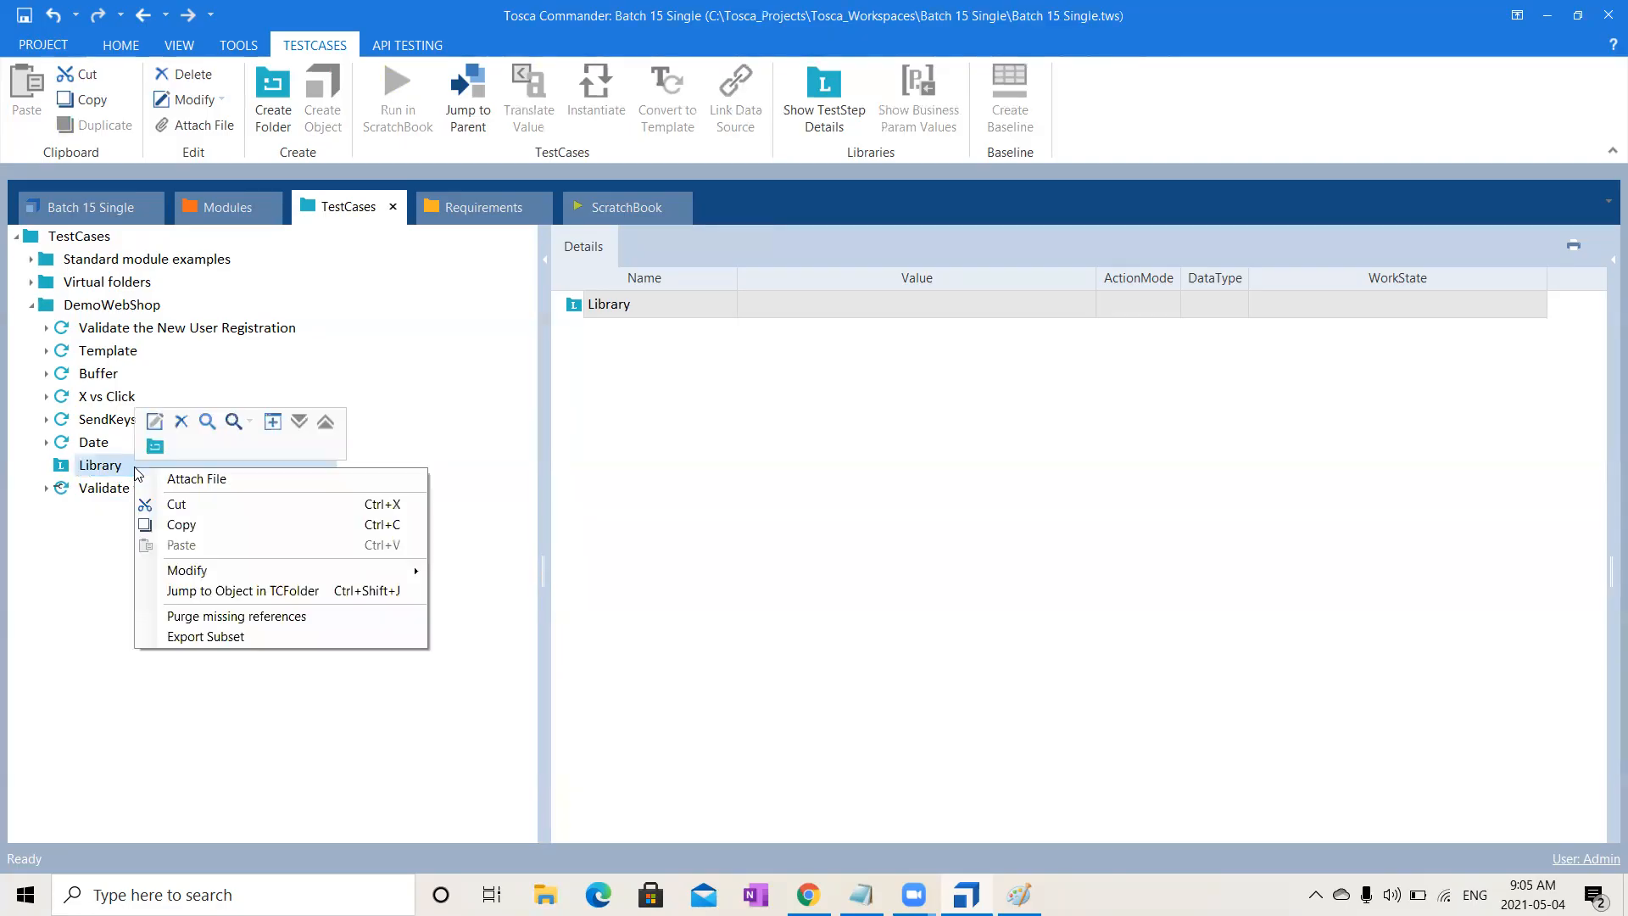
pyautogui.click(156, 447)
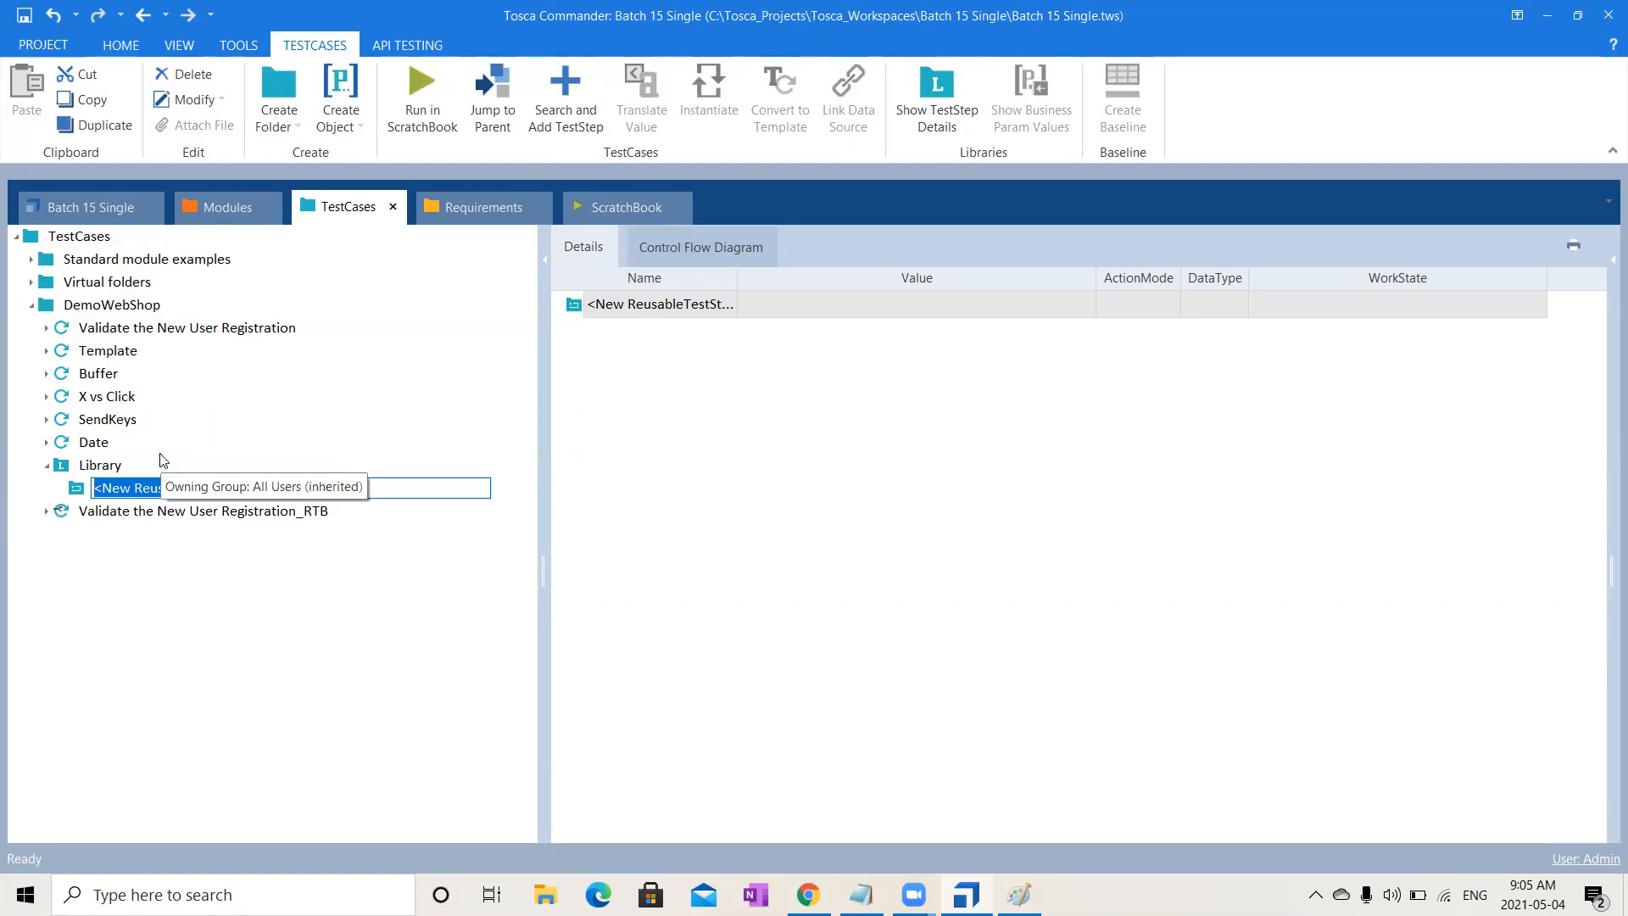
pyautogui.write('Open DemoWebSHop')
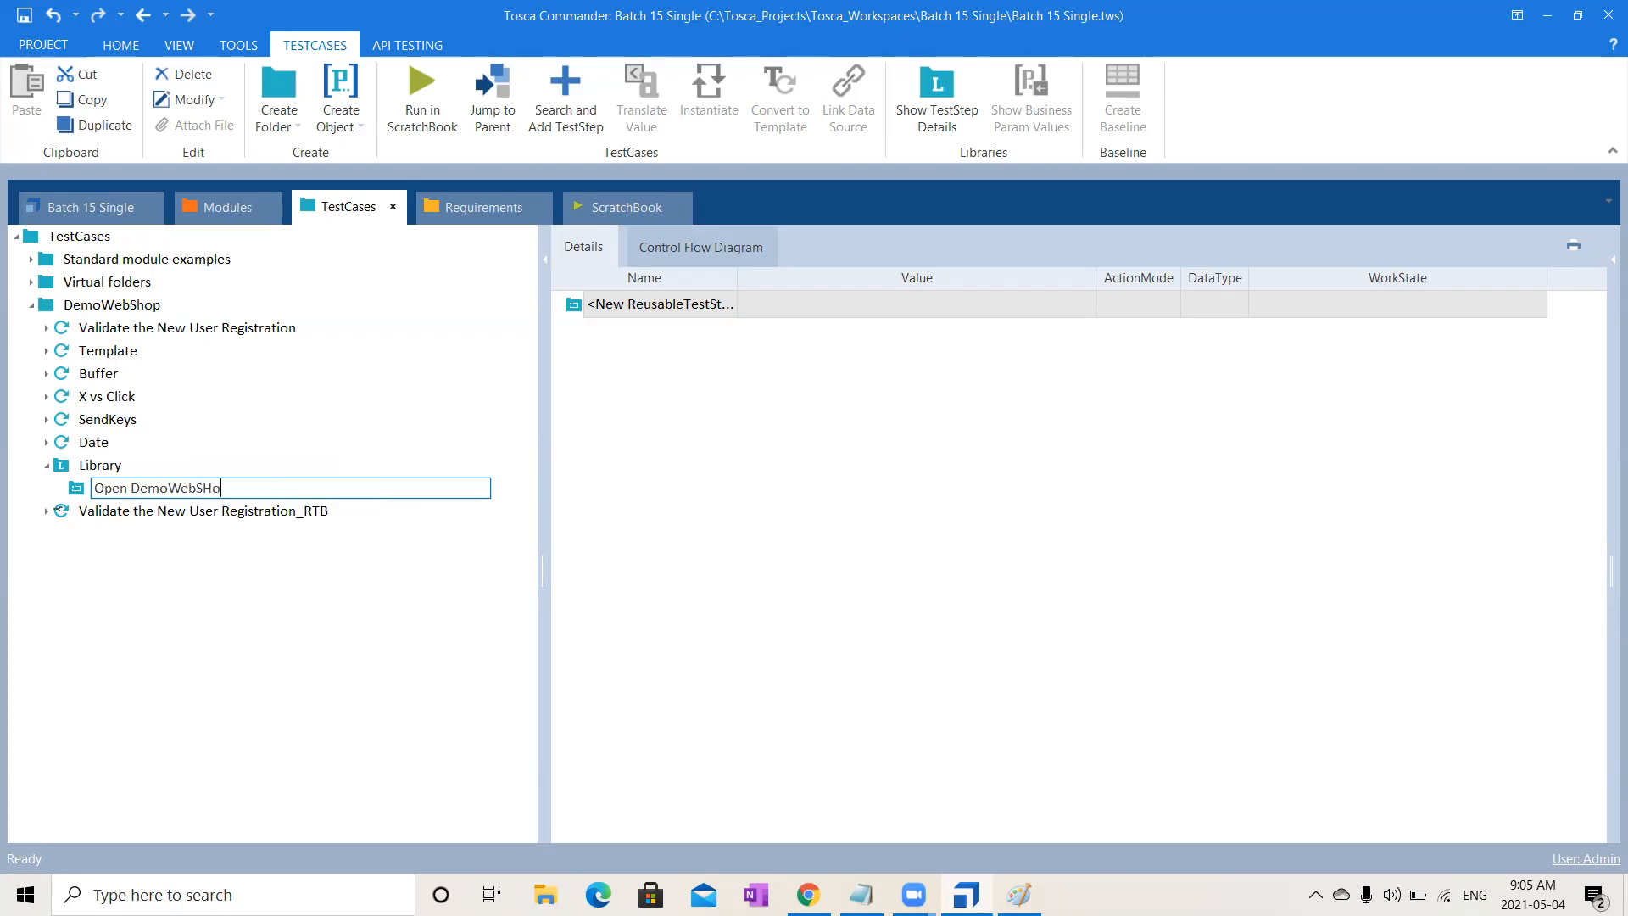
pyautogui.press('BackSpace')
pyautogui.press('BackSpace')
pyautogui.press('BackSpace')
pyautogui.write('hop')
pyautogui.press('Return')
pyautogui.click(166, 486)
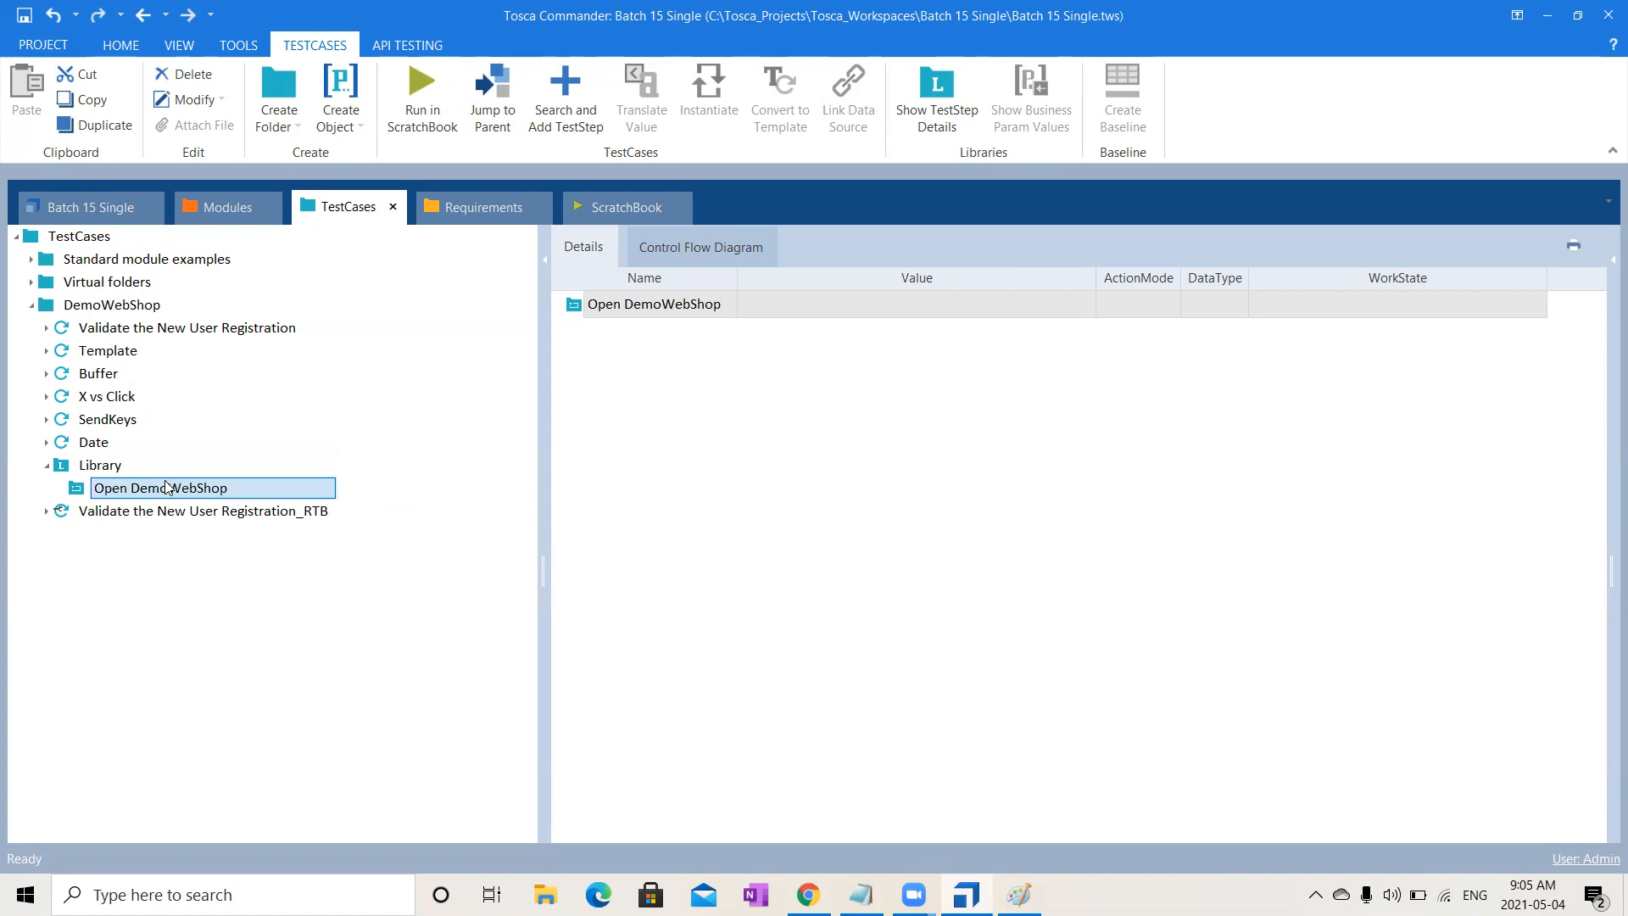
pyautogui.hotkey('ctrl', 't')
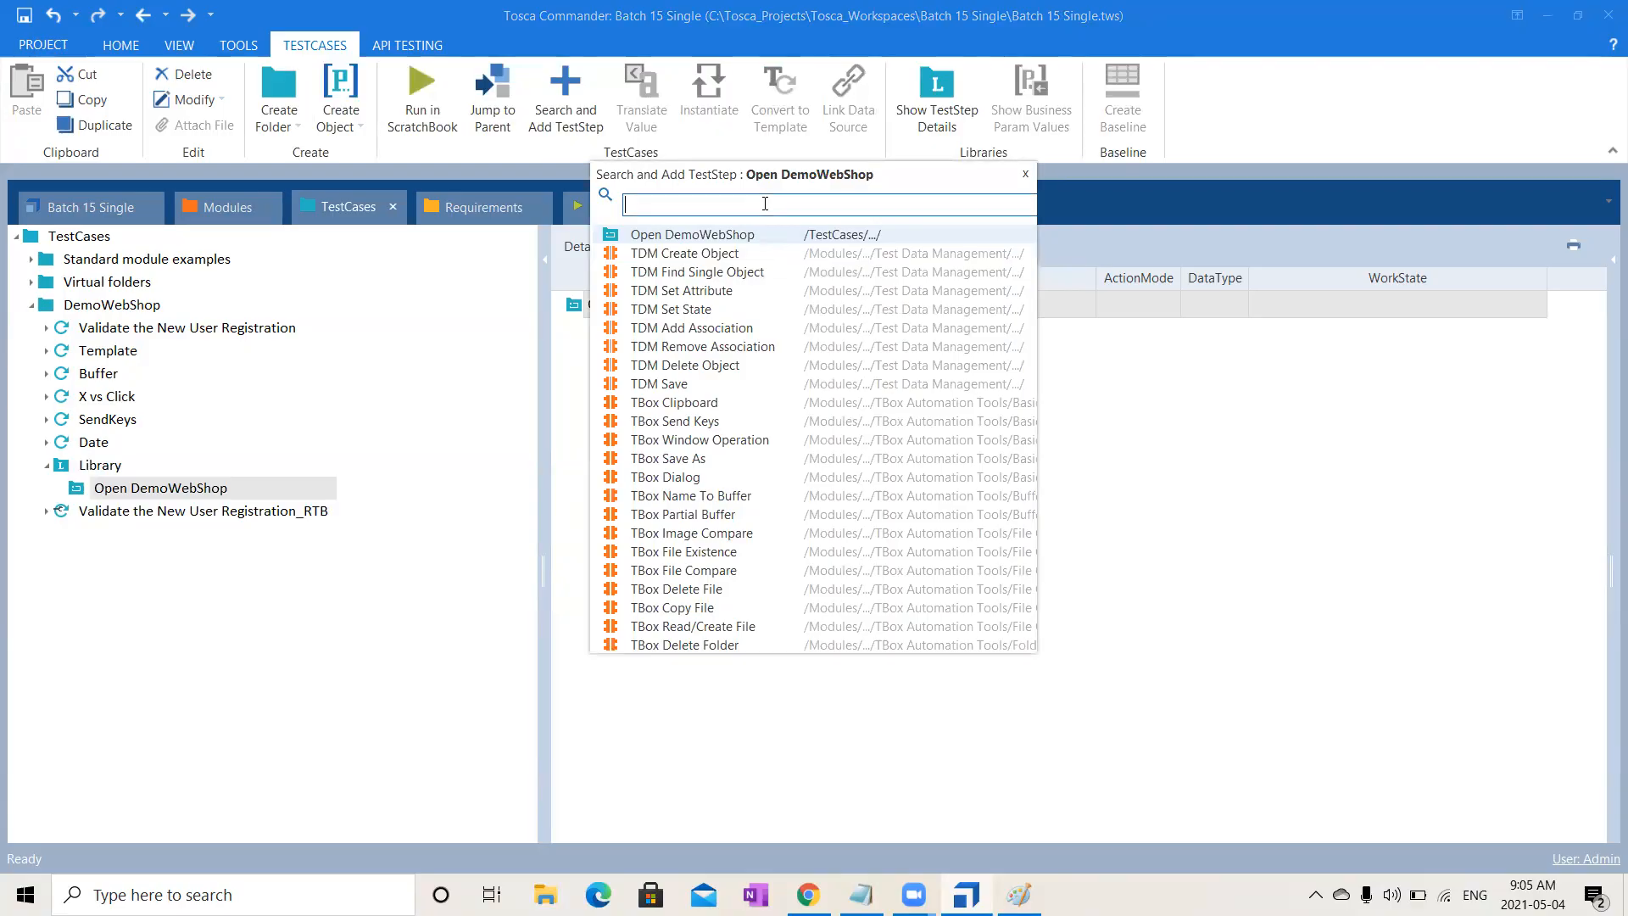
# - Search for 'Open' and add the OpenUrl step to Open DemoWebShop
pyautogui.write('Open')
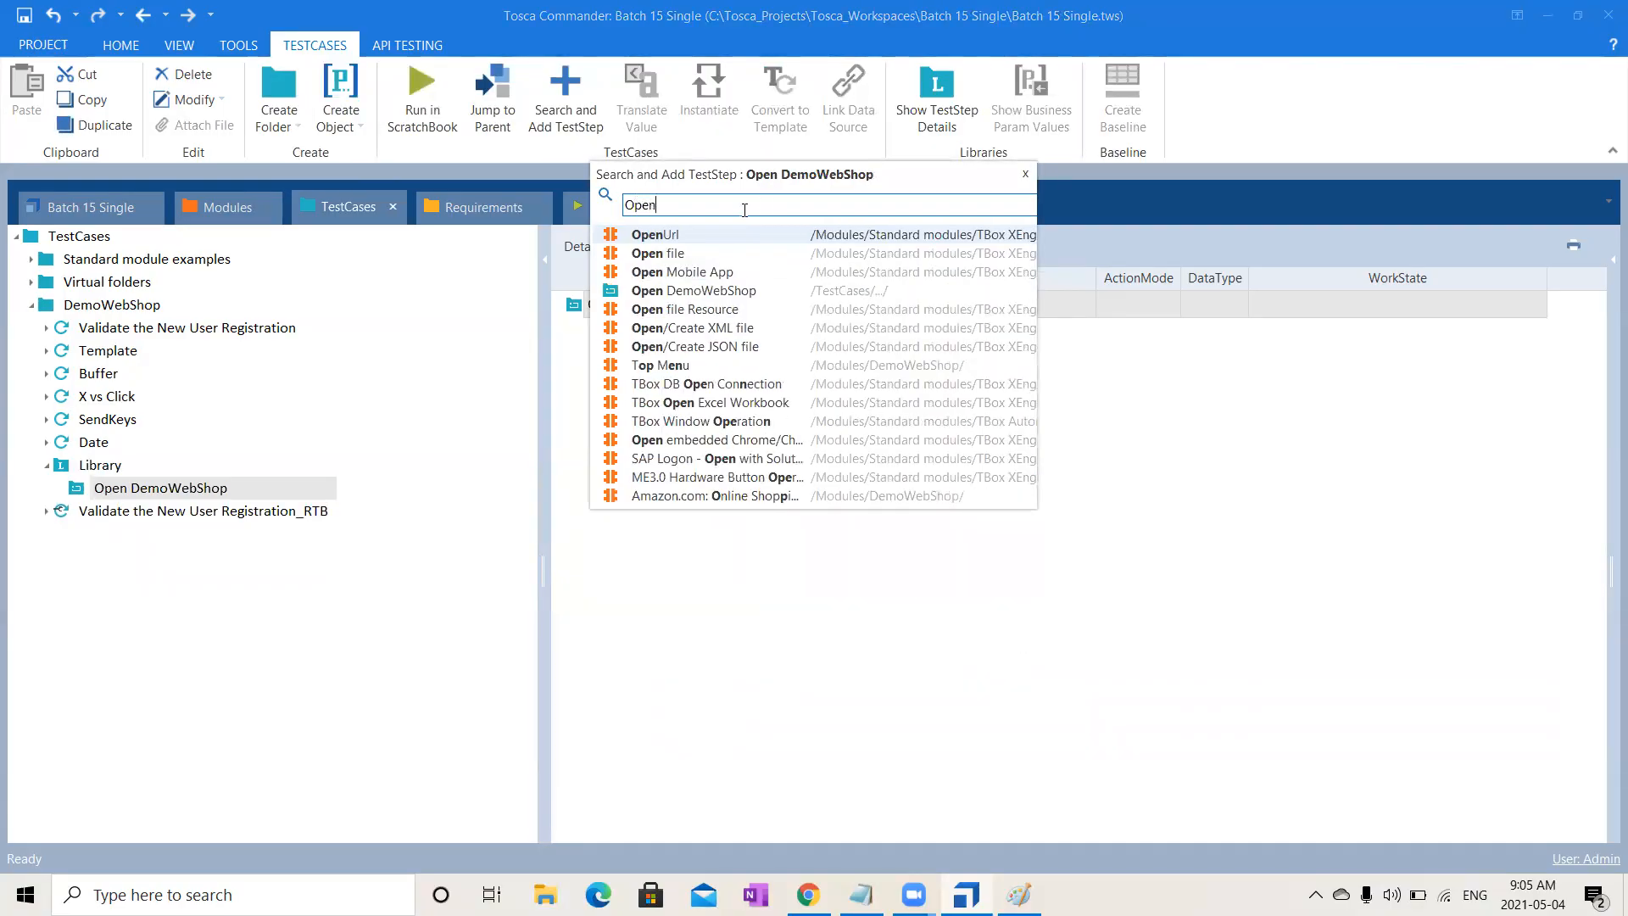
pyautogui.click(707, 234)
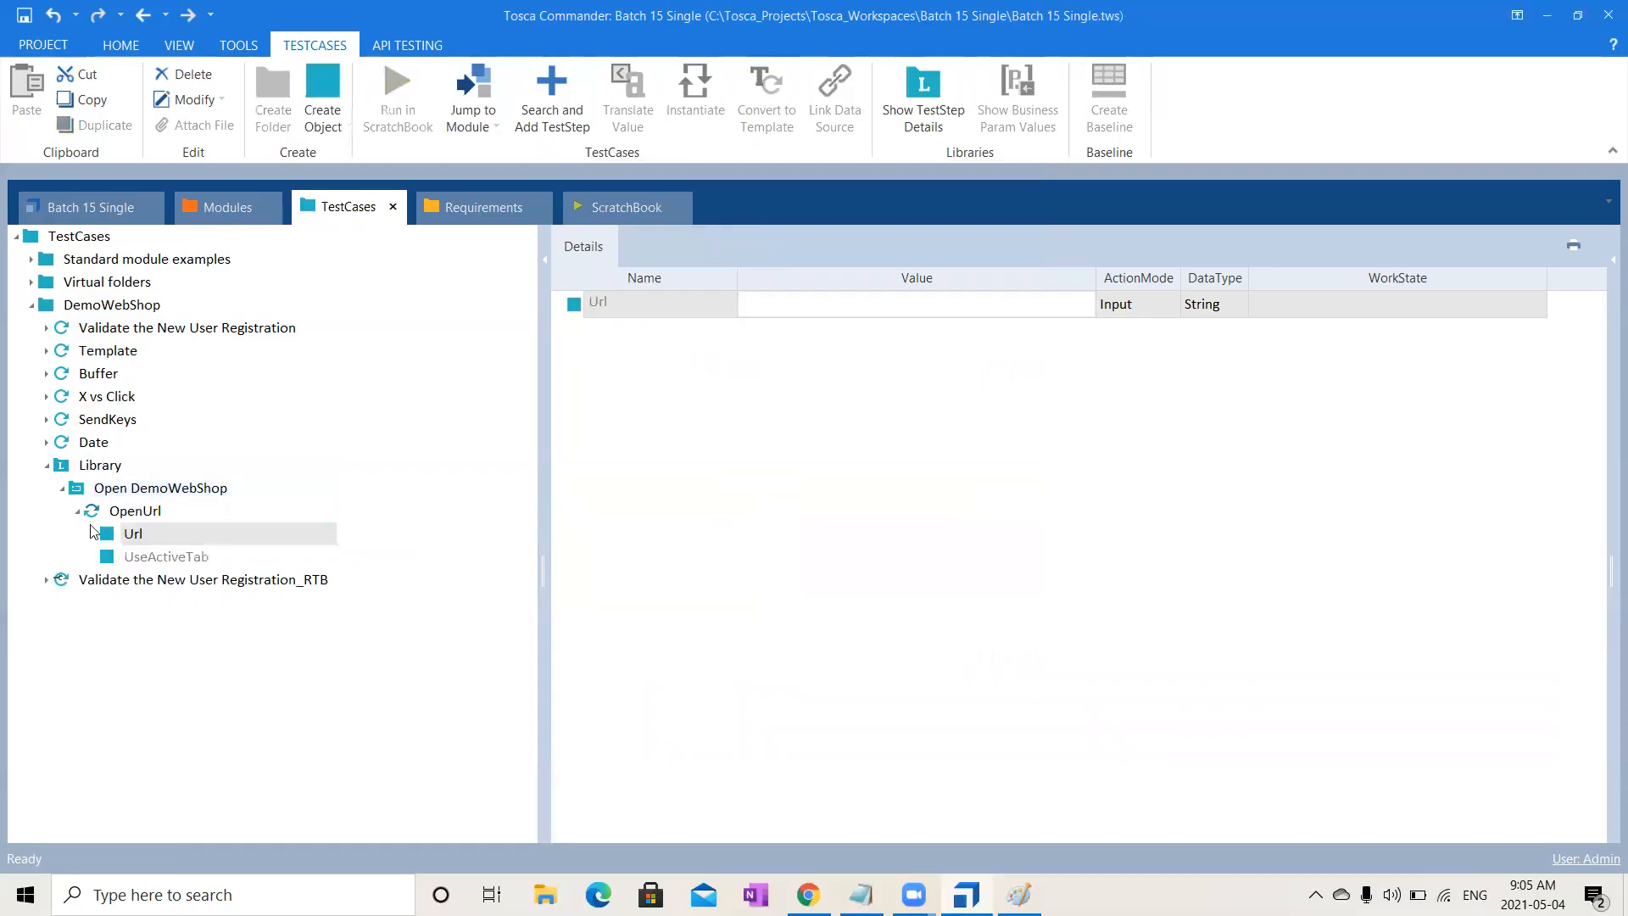
pyautogui.click(142, 517)
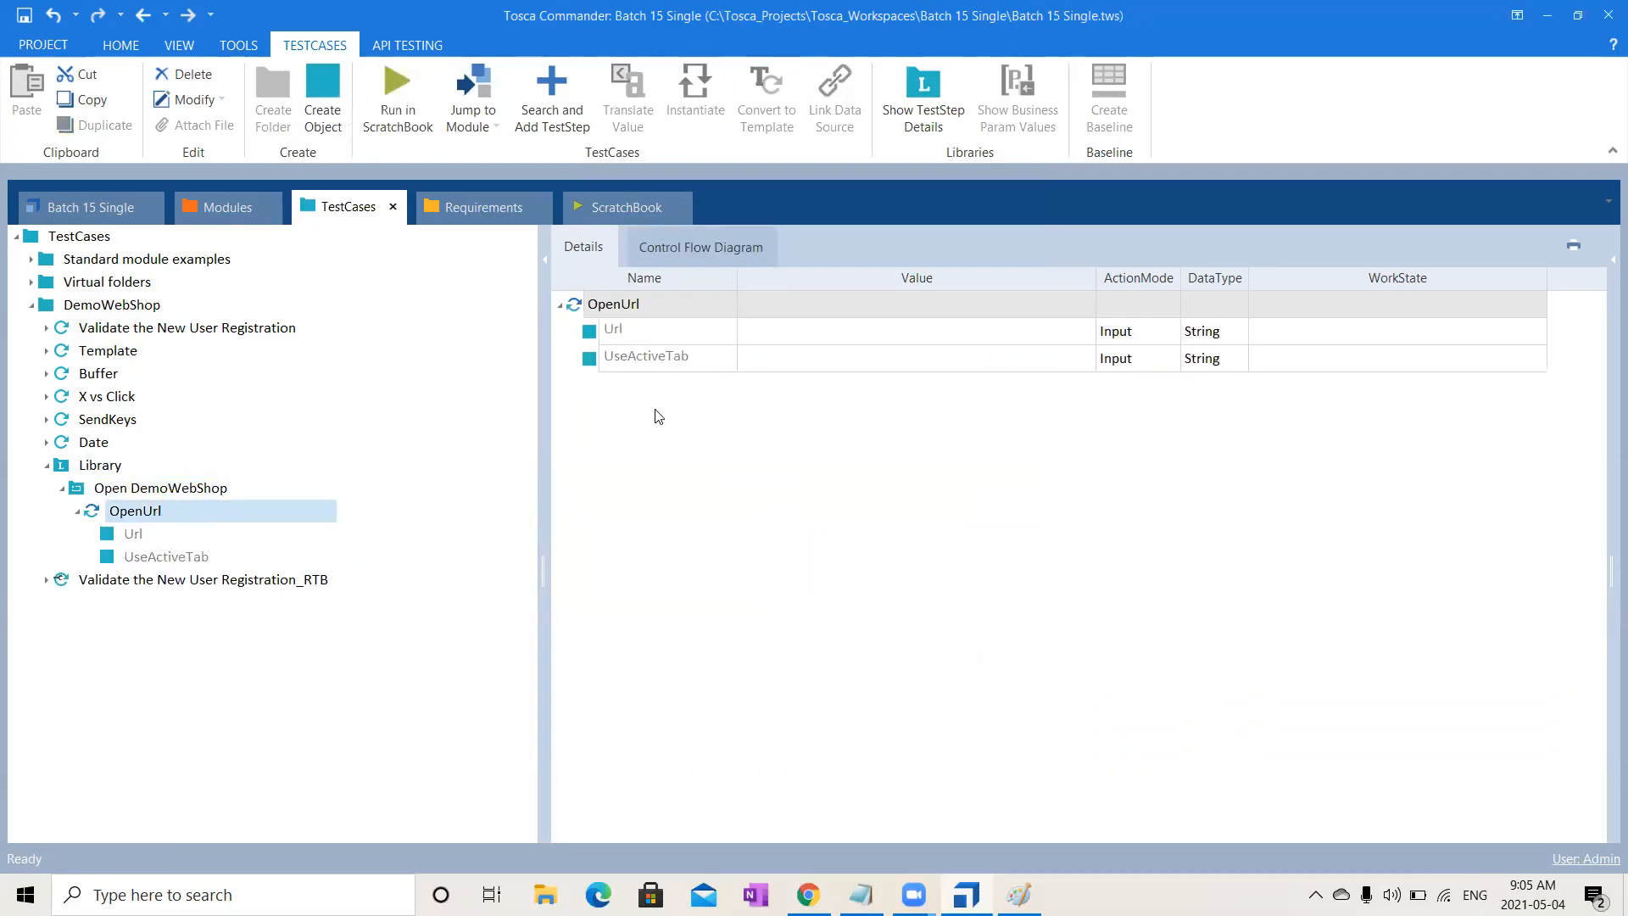
# - Create a Business Parameters container in the Open DemoWebShop block
pyautogui.click(172, 492)
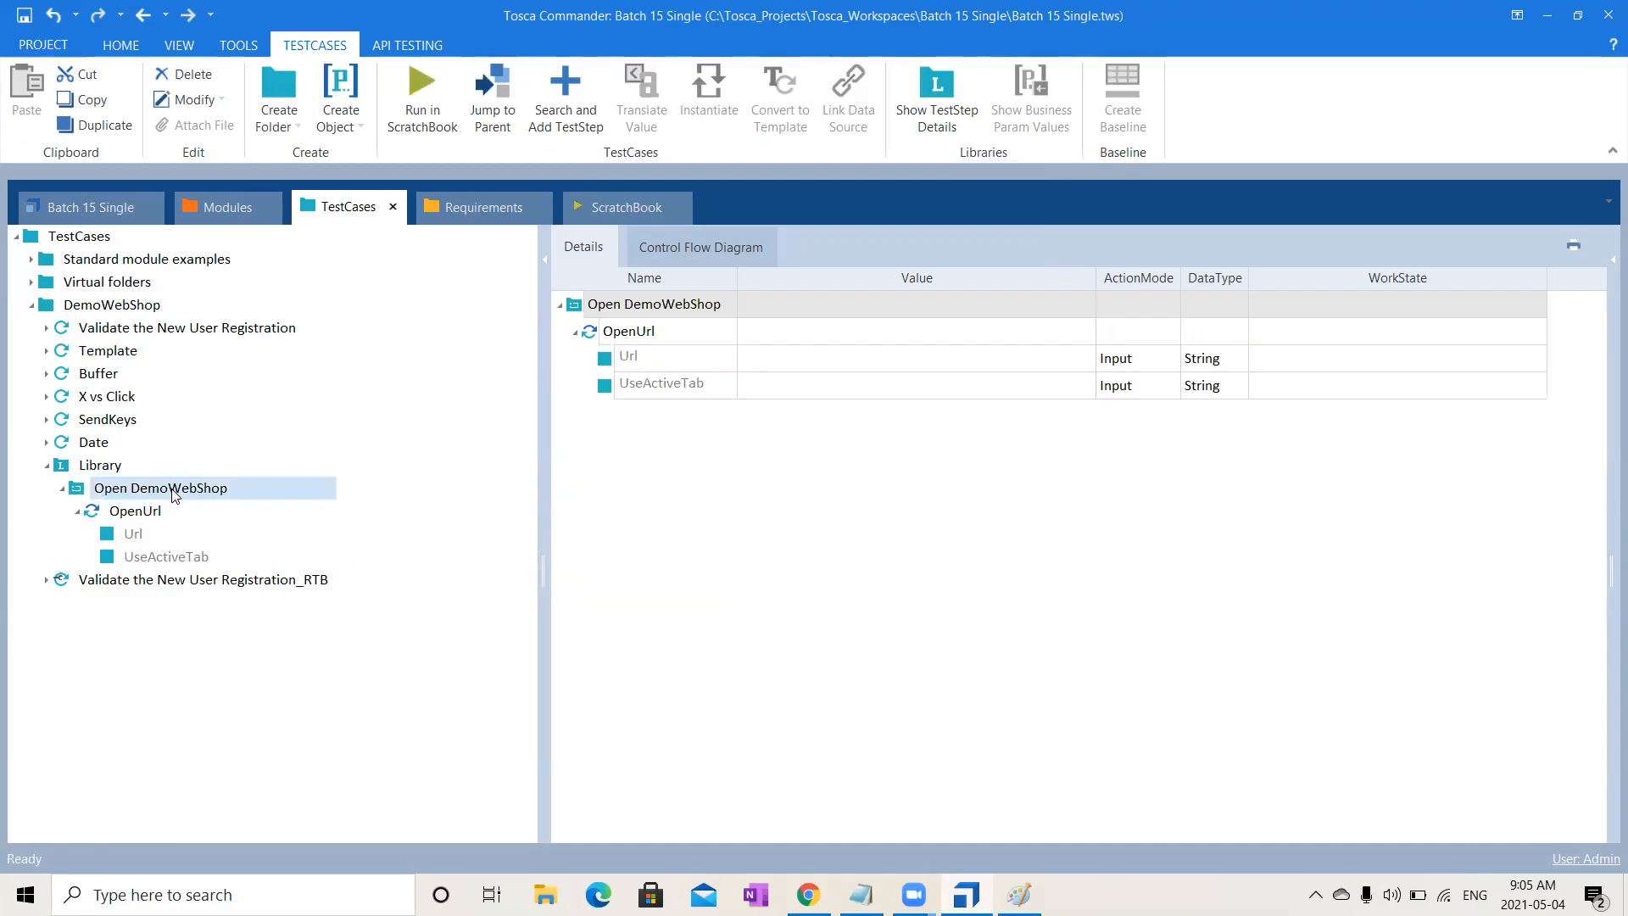
pyautogui.rightClick(173, 495)
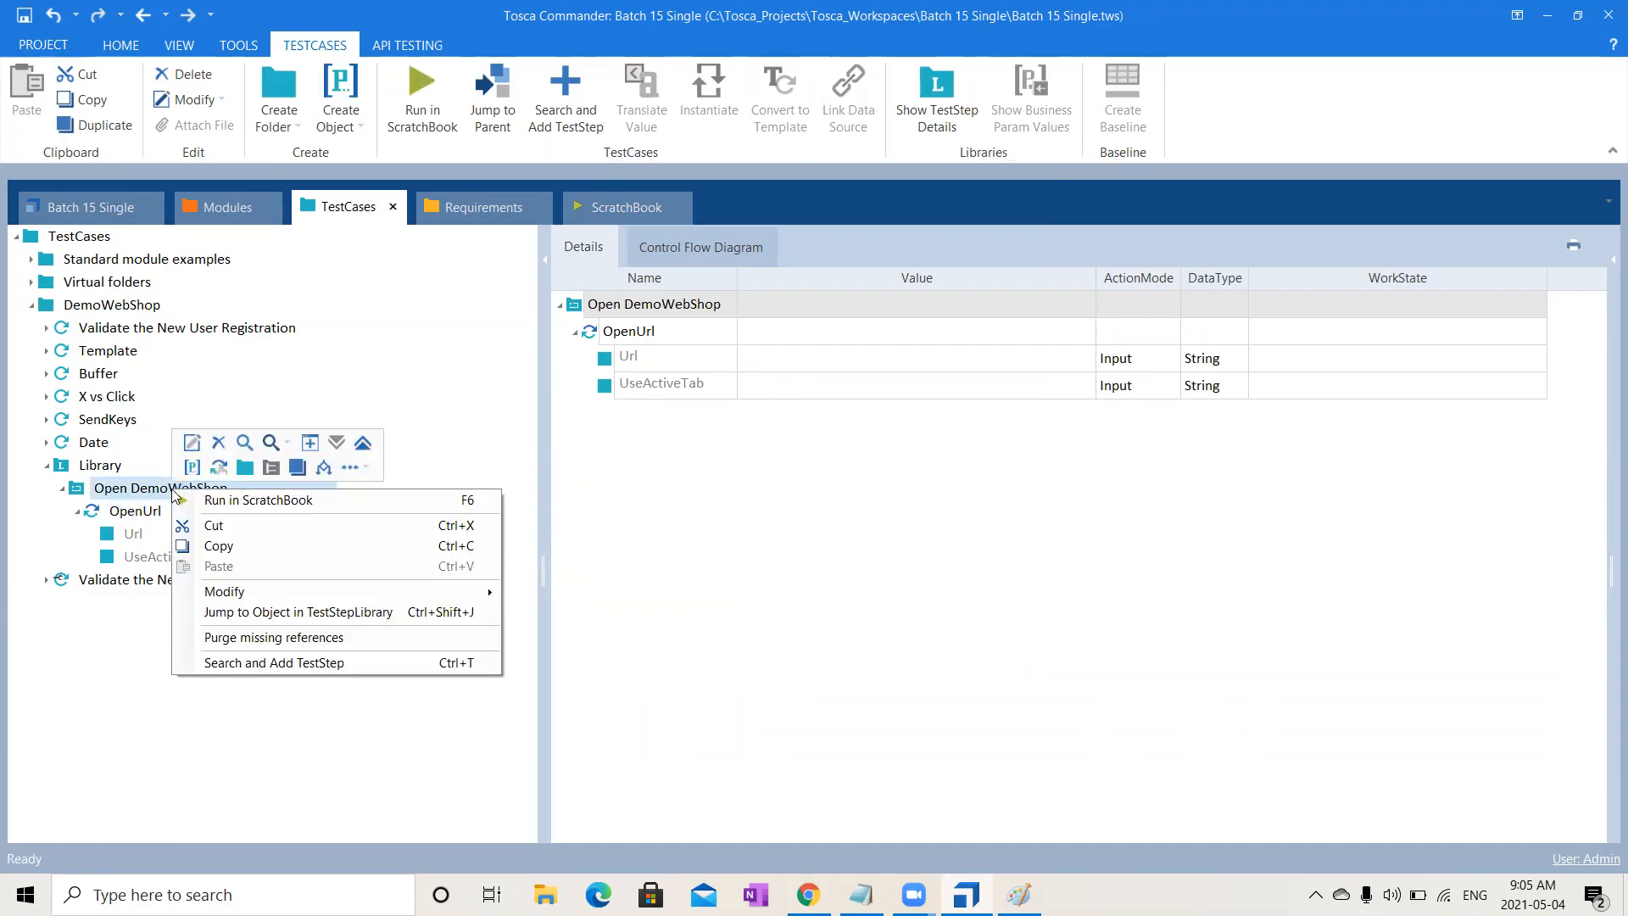
pyautogui.click(191, 467)
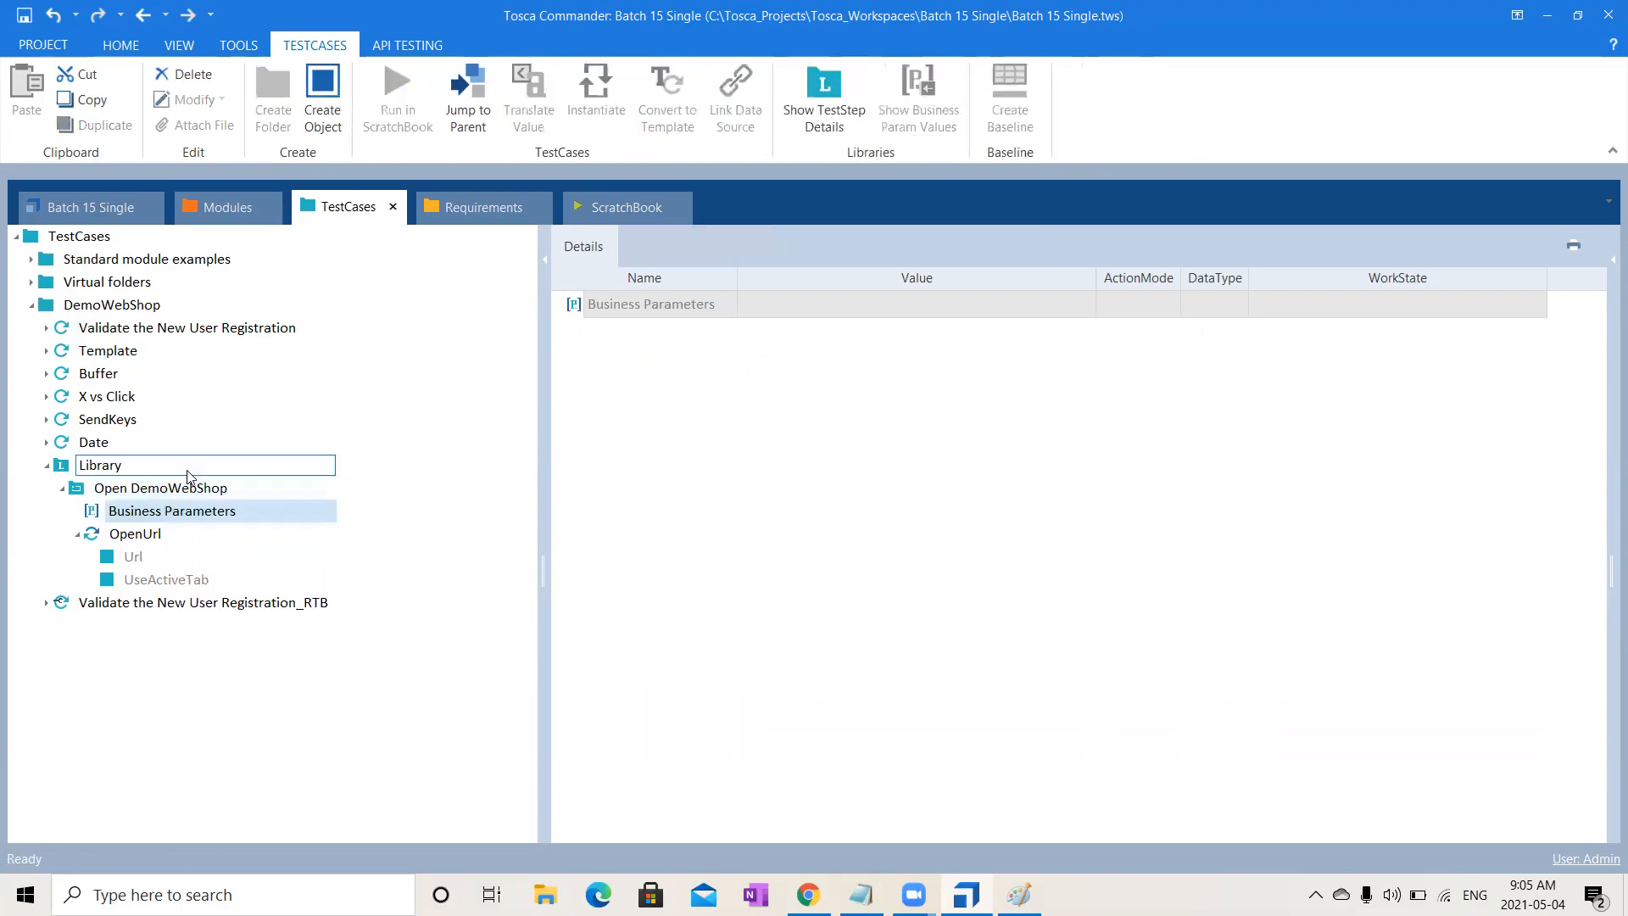
# - Create a business parameter named Url under Business Parameters
pyautogui.rightClick(148, 516)
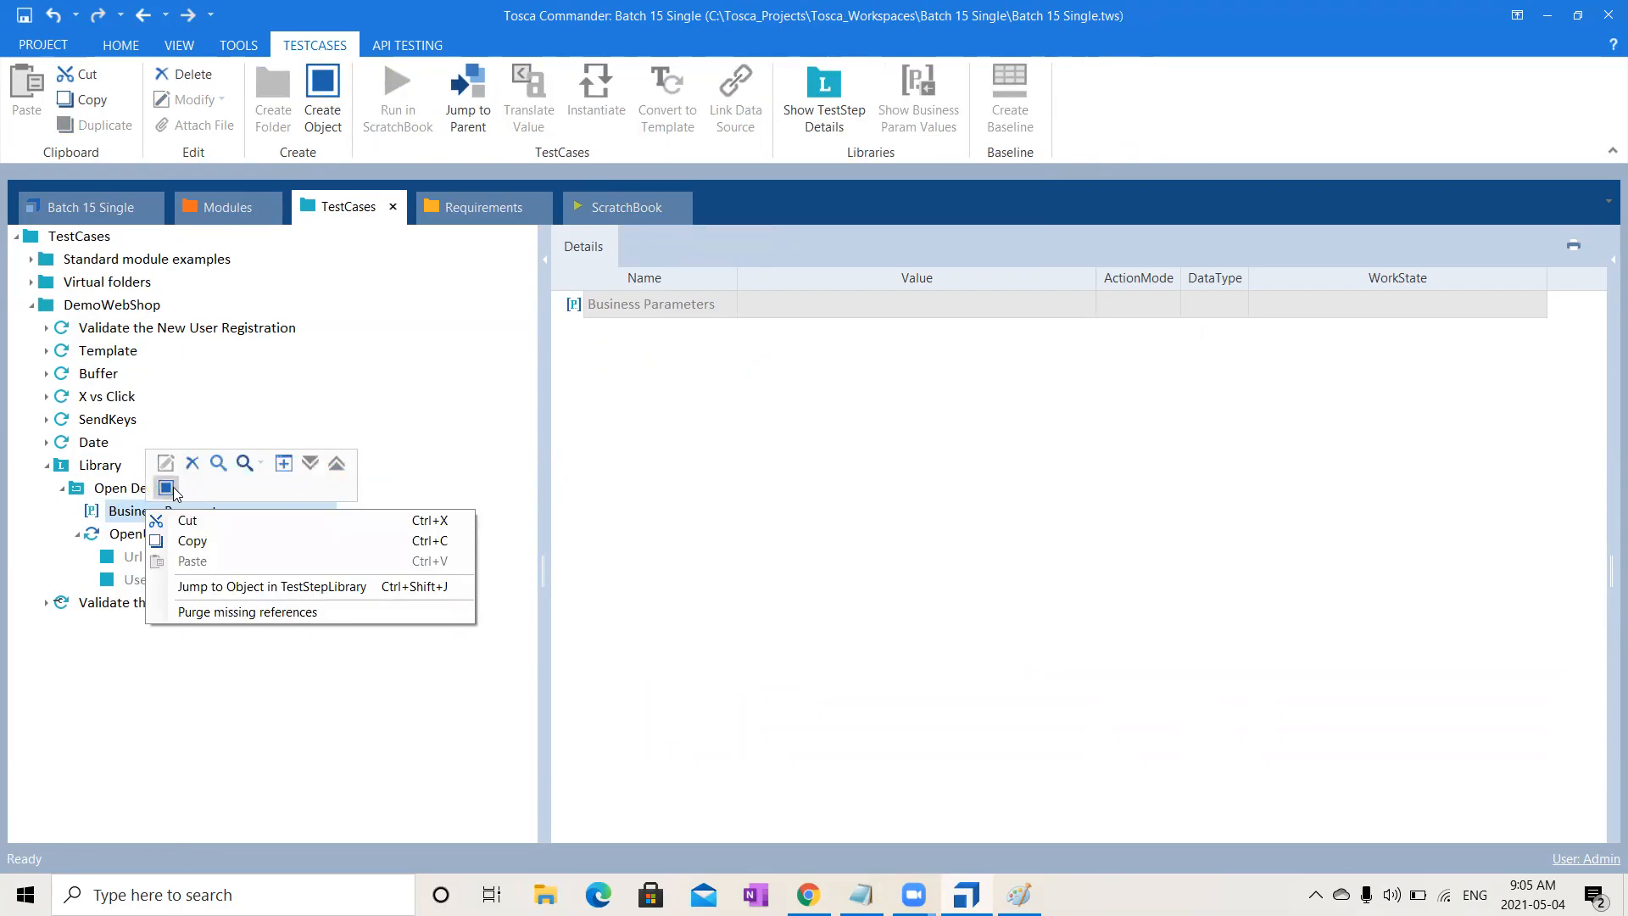
pyautogui.click(166, 487)
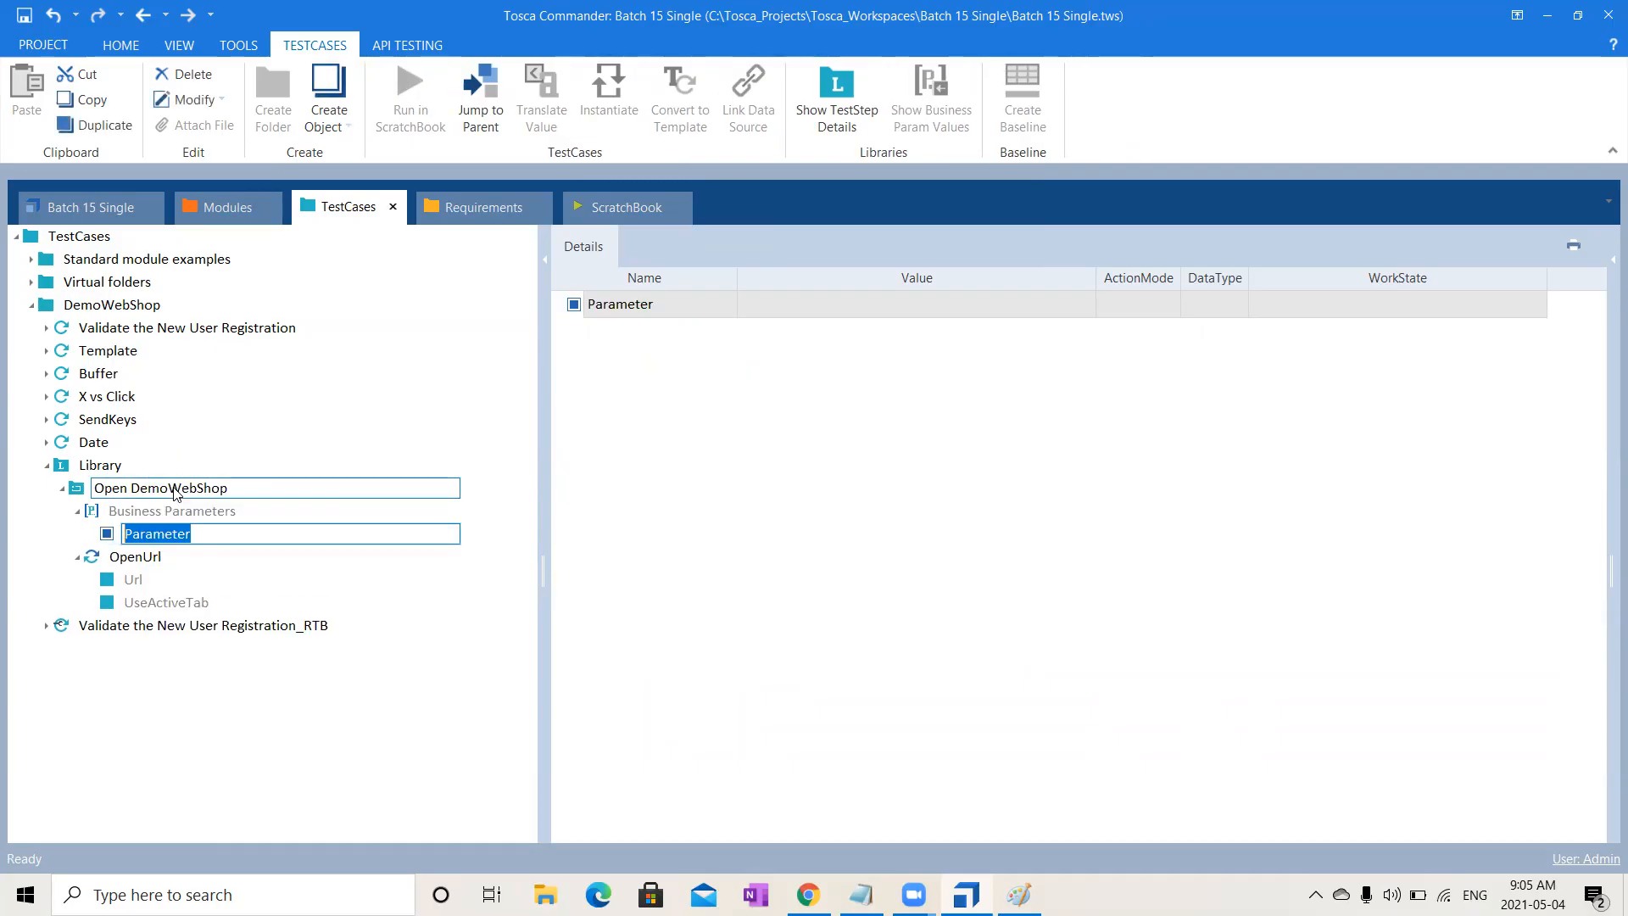
pyautogui.write('Url')
pyautogui.press('Return')
# - Link OpenUrl's Url value to the Url parameter so it reads {PL[Url]}
pyautogui.click(161, 559)
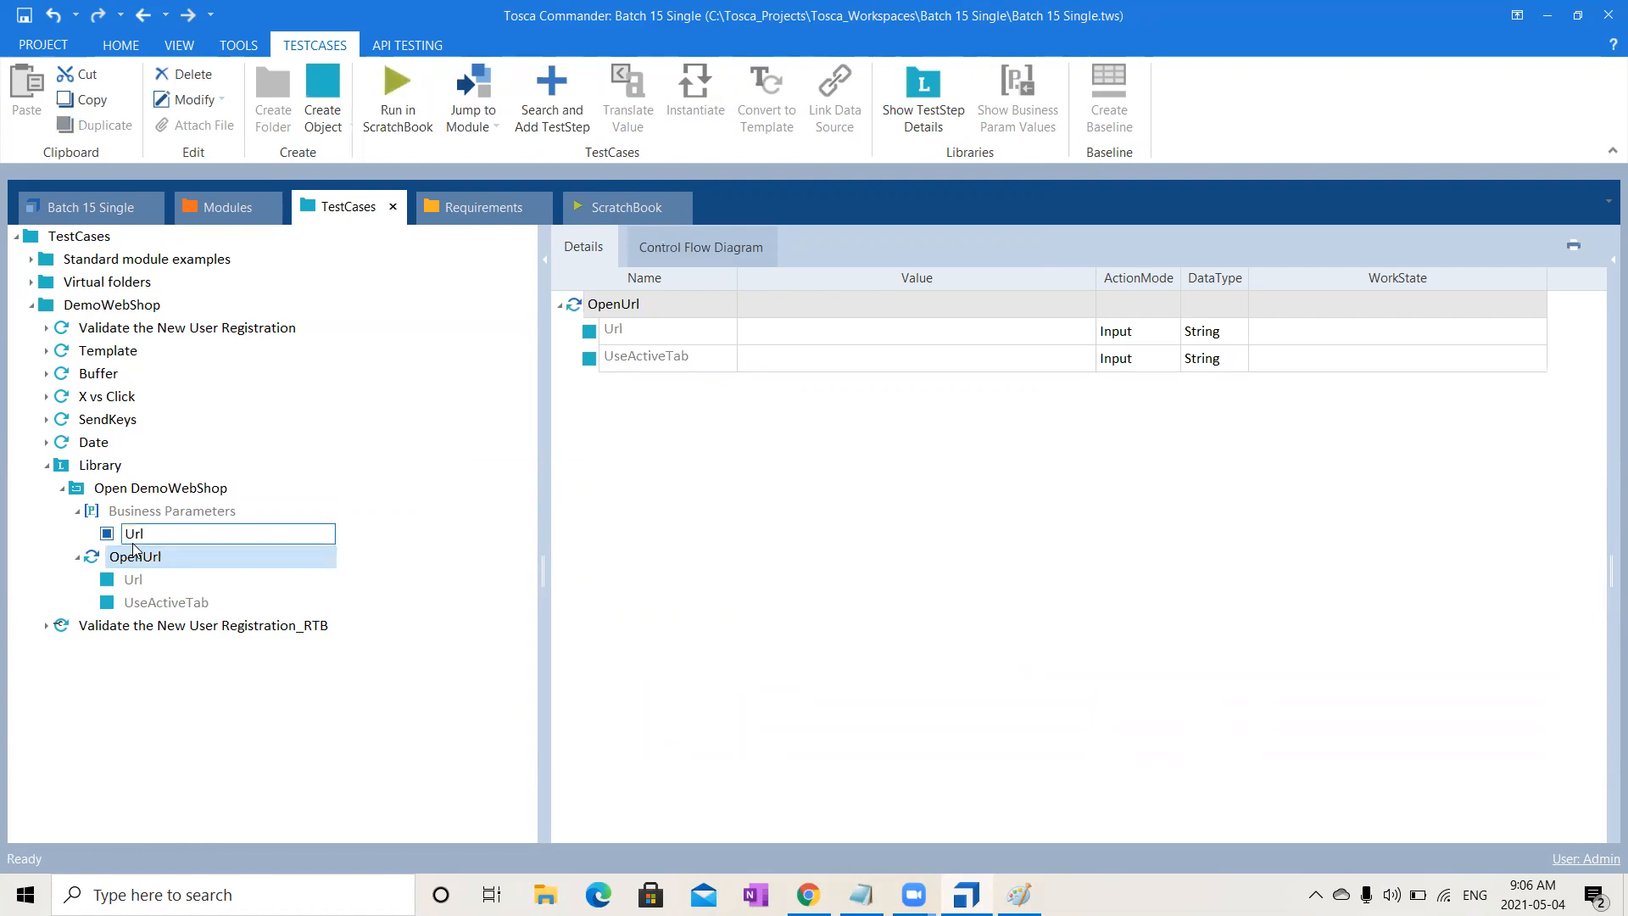
pyautogui.click(138, 535)
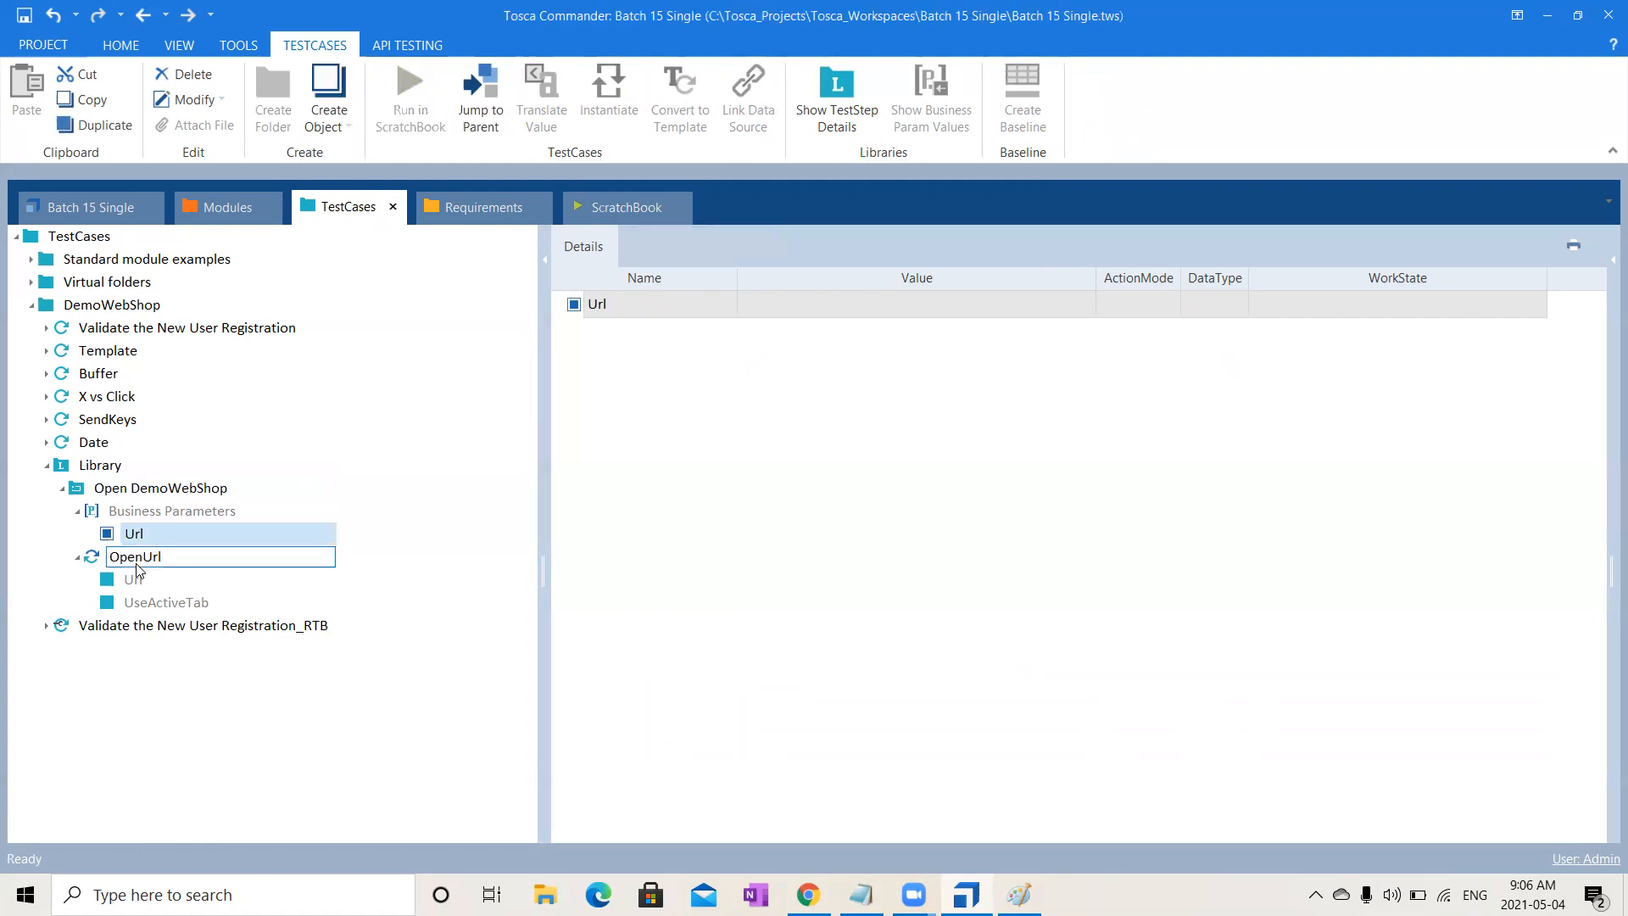
pyautogui.click(136, 563)
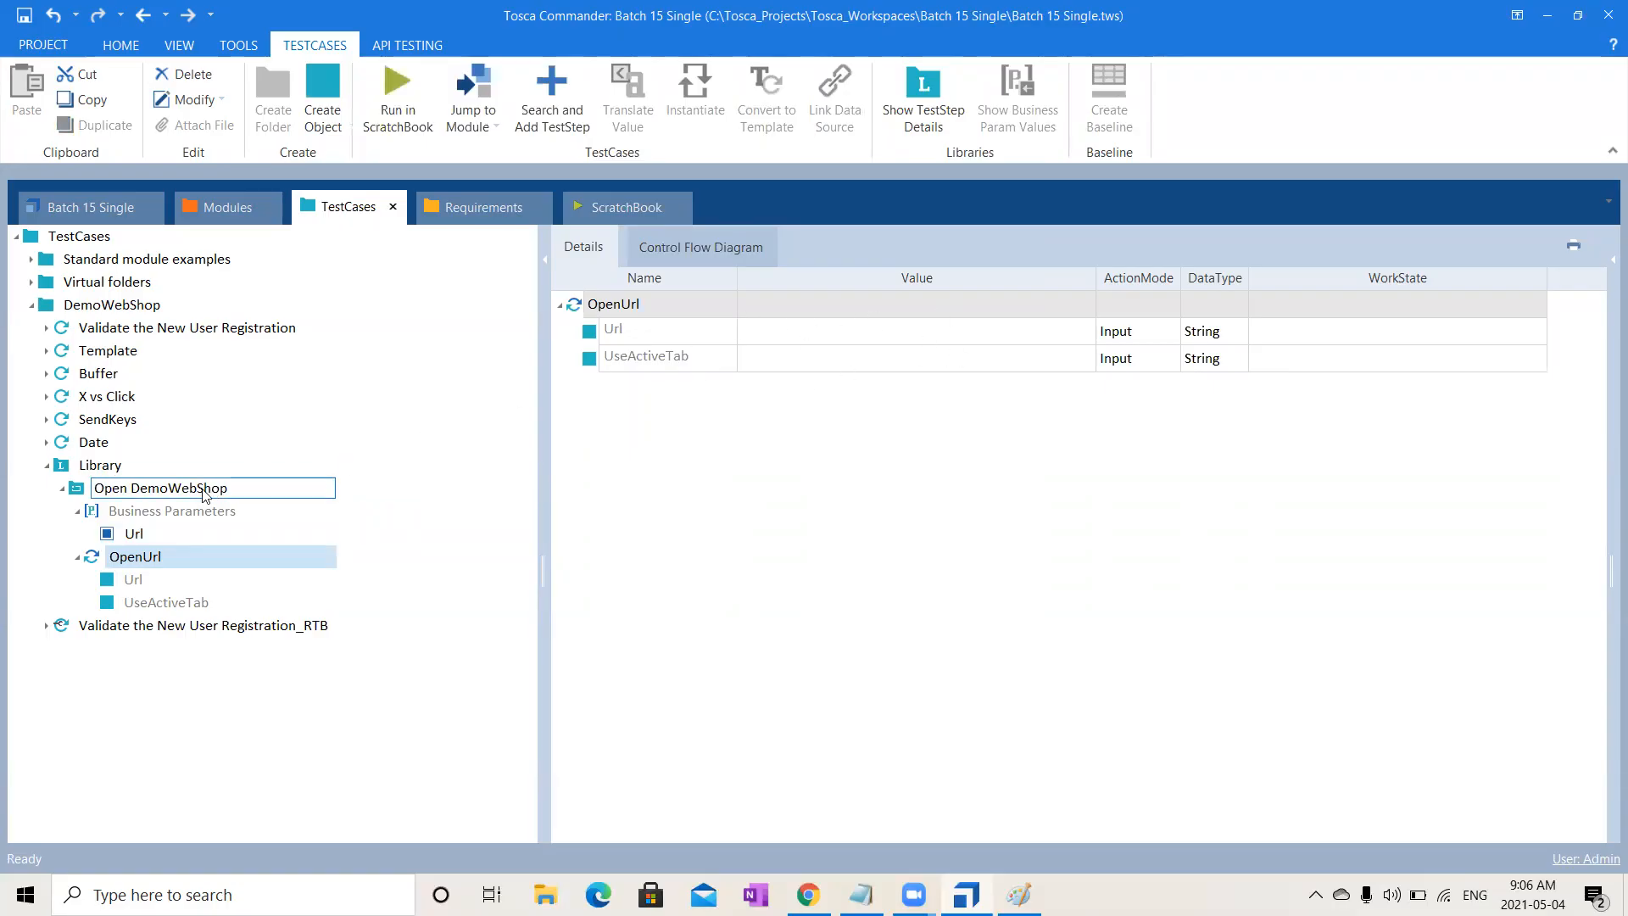
pyautogui.moveTo(134, 534); pyautogui.dragTo(845, 334)
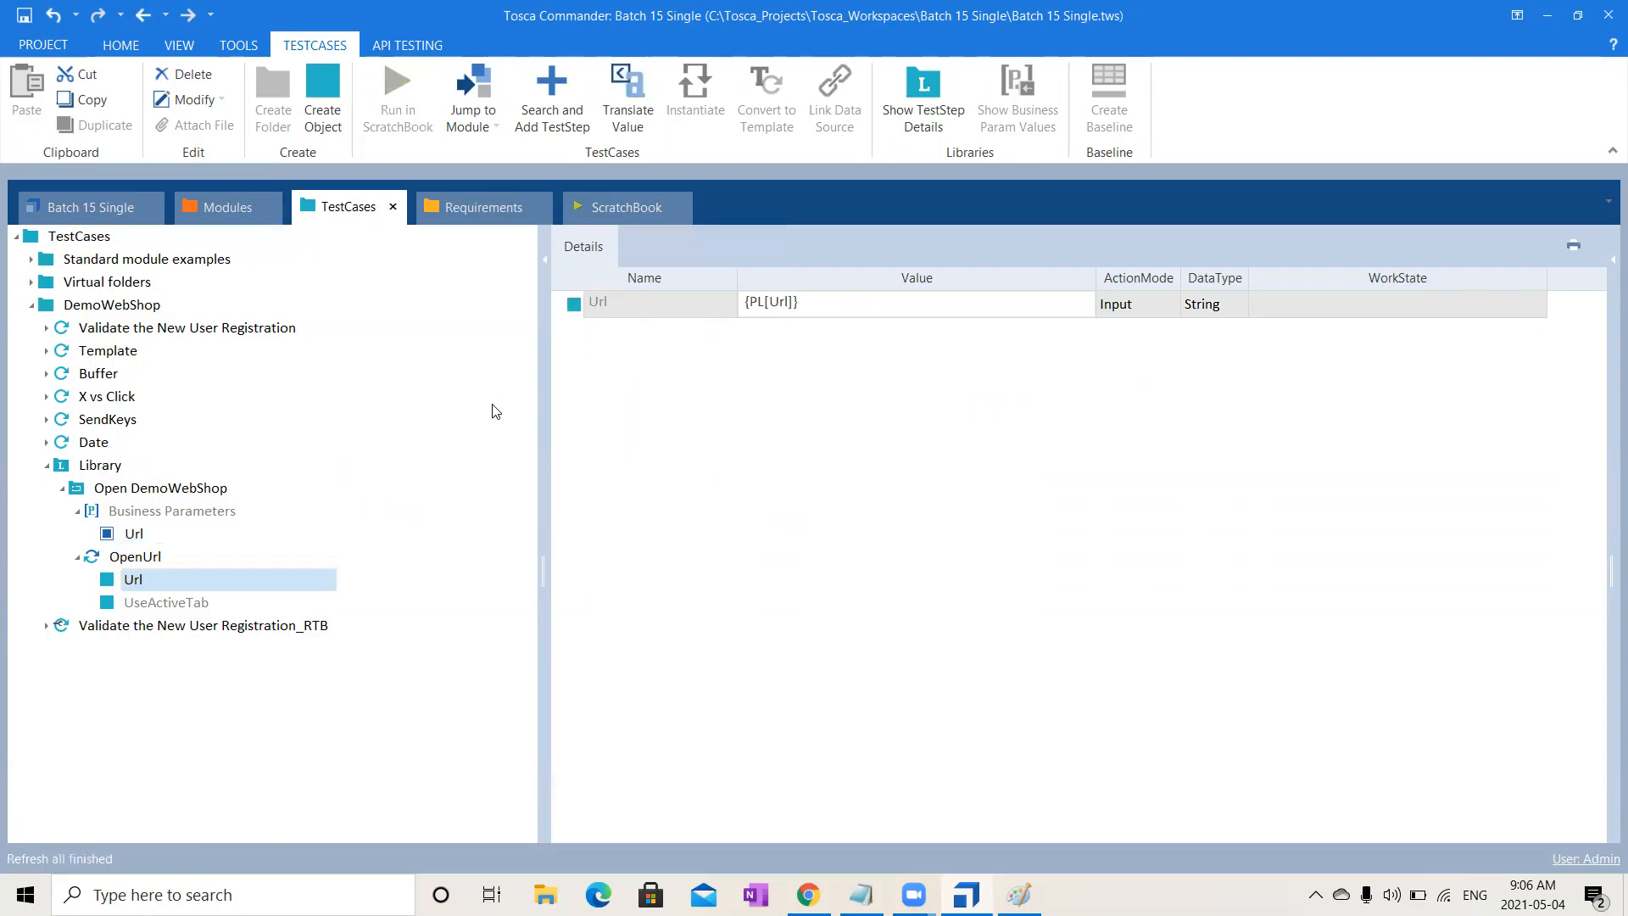
pyautogui.click(206, 490)
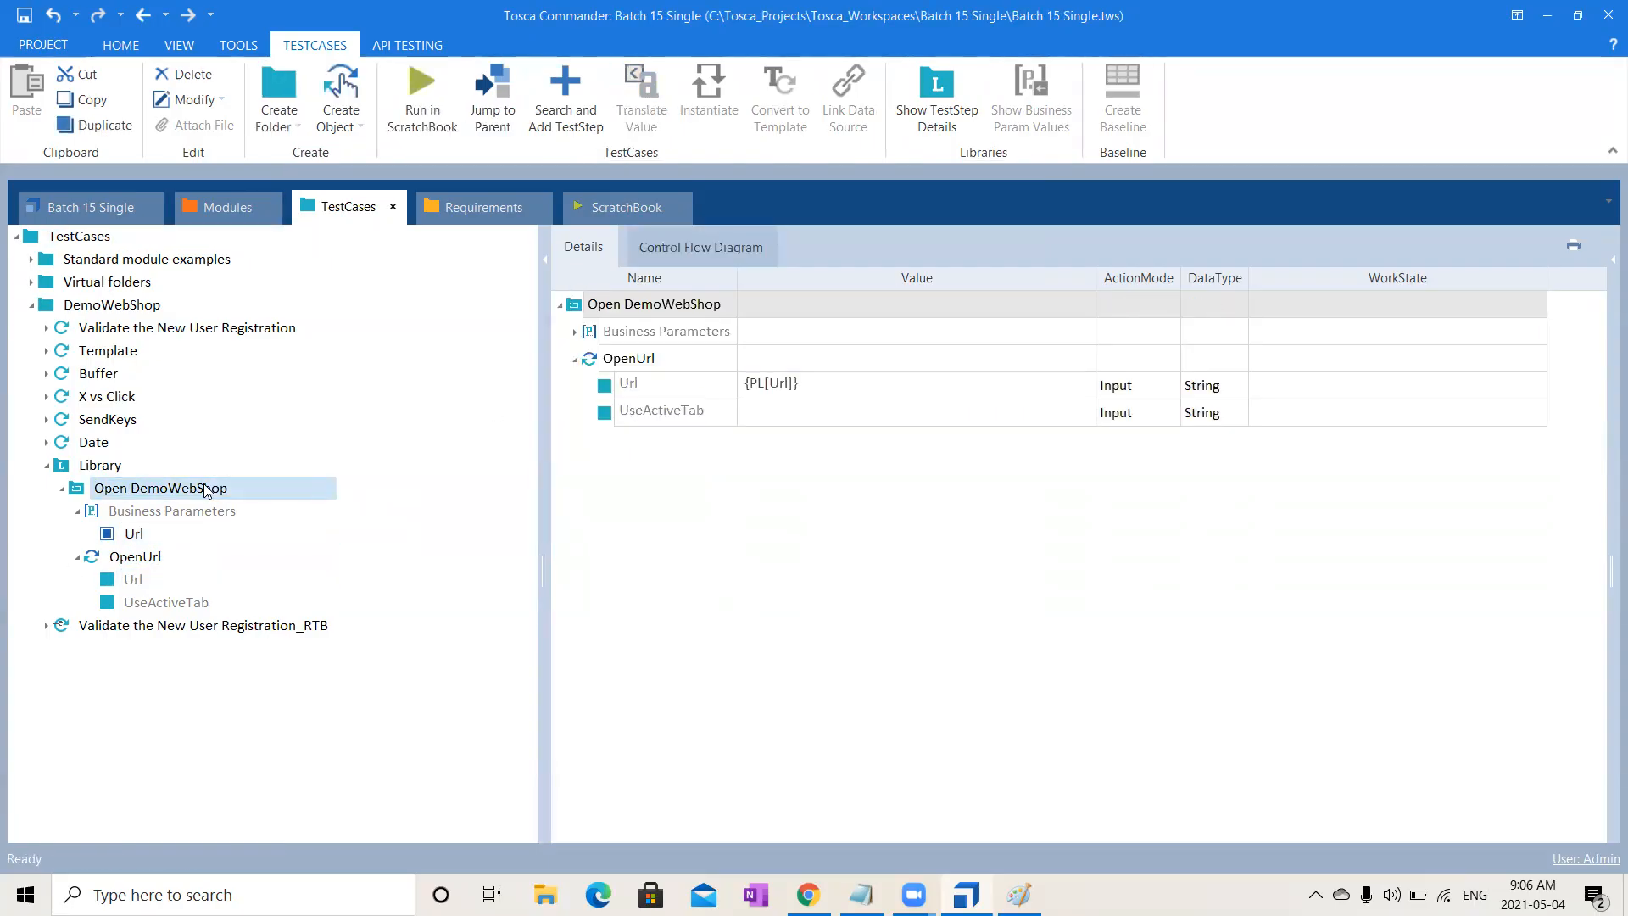
pyautogui.click(575, 331)
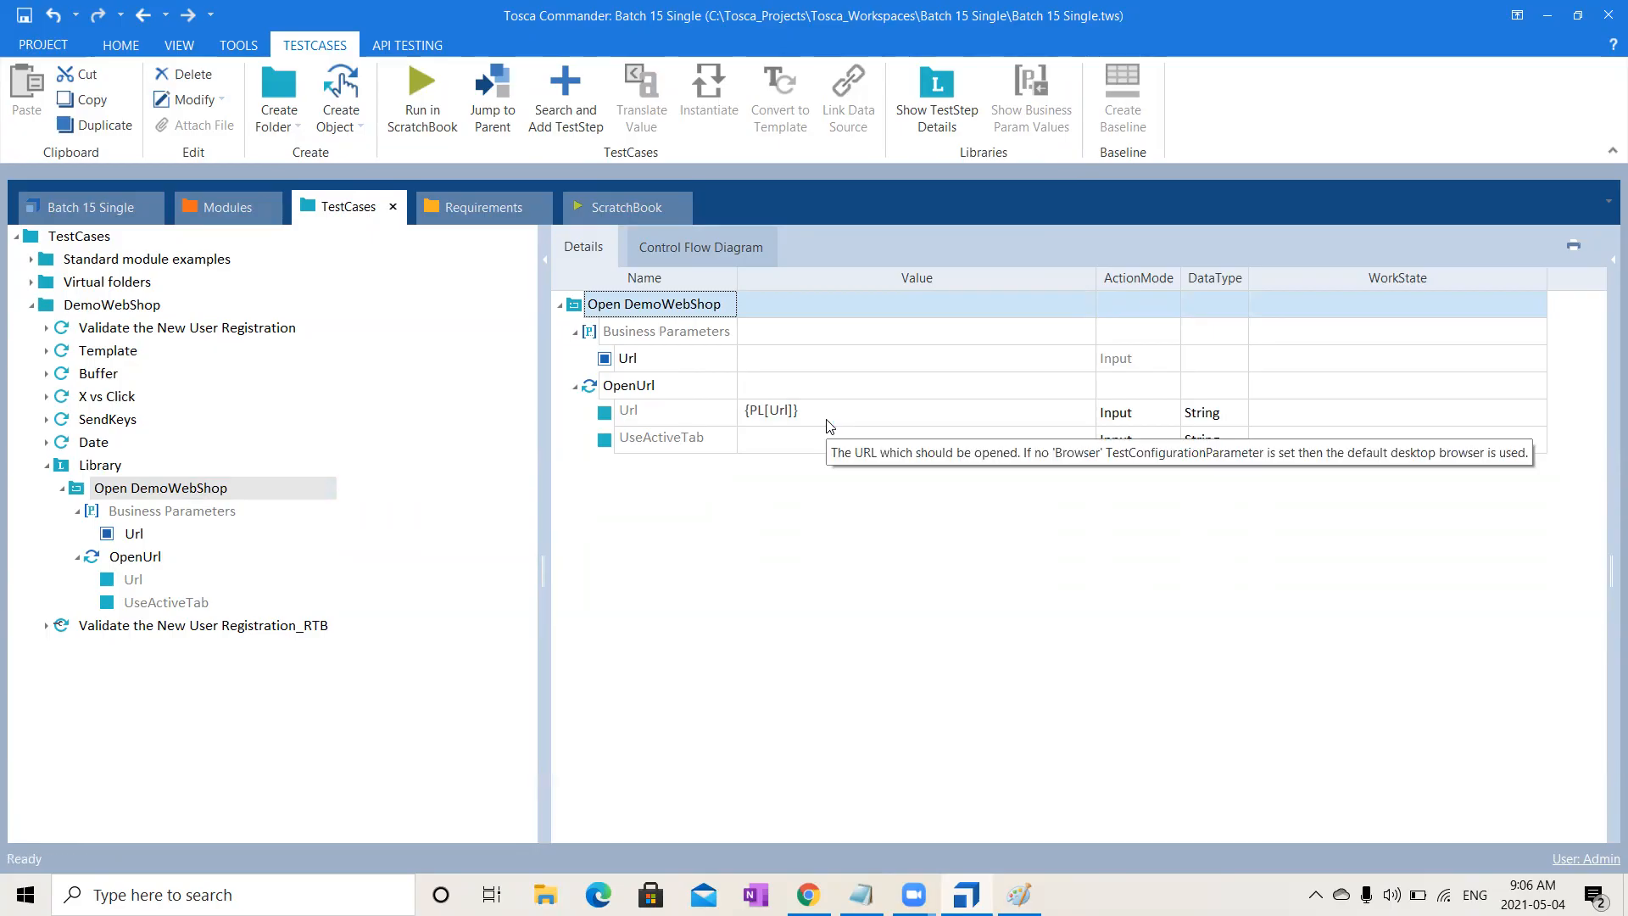
pyautogui.click(62, 489)
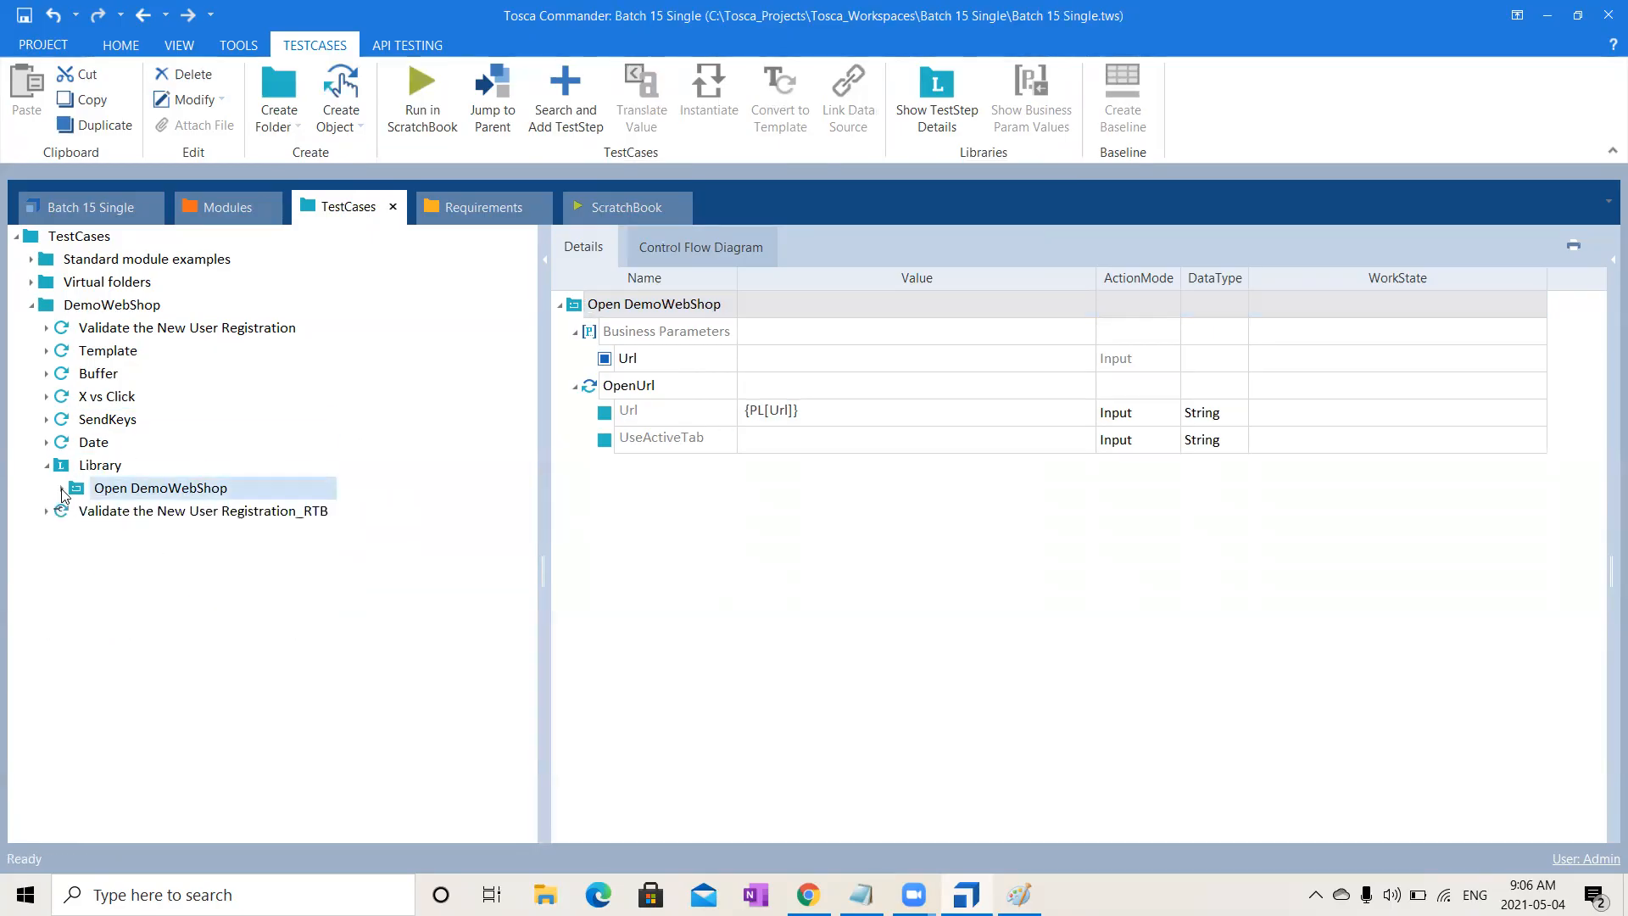
# - Create a reusable TestStepBlock named 'User Registration' in Library
pyautogui.click(47, 328)
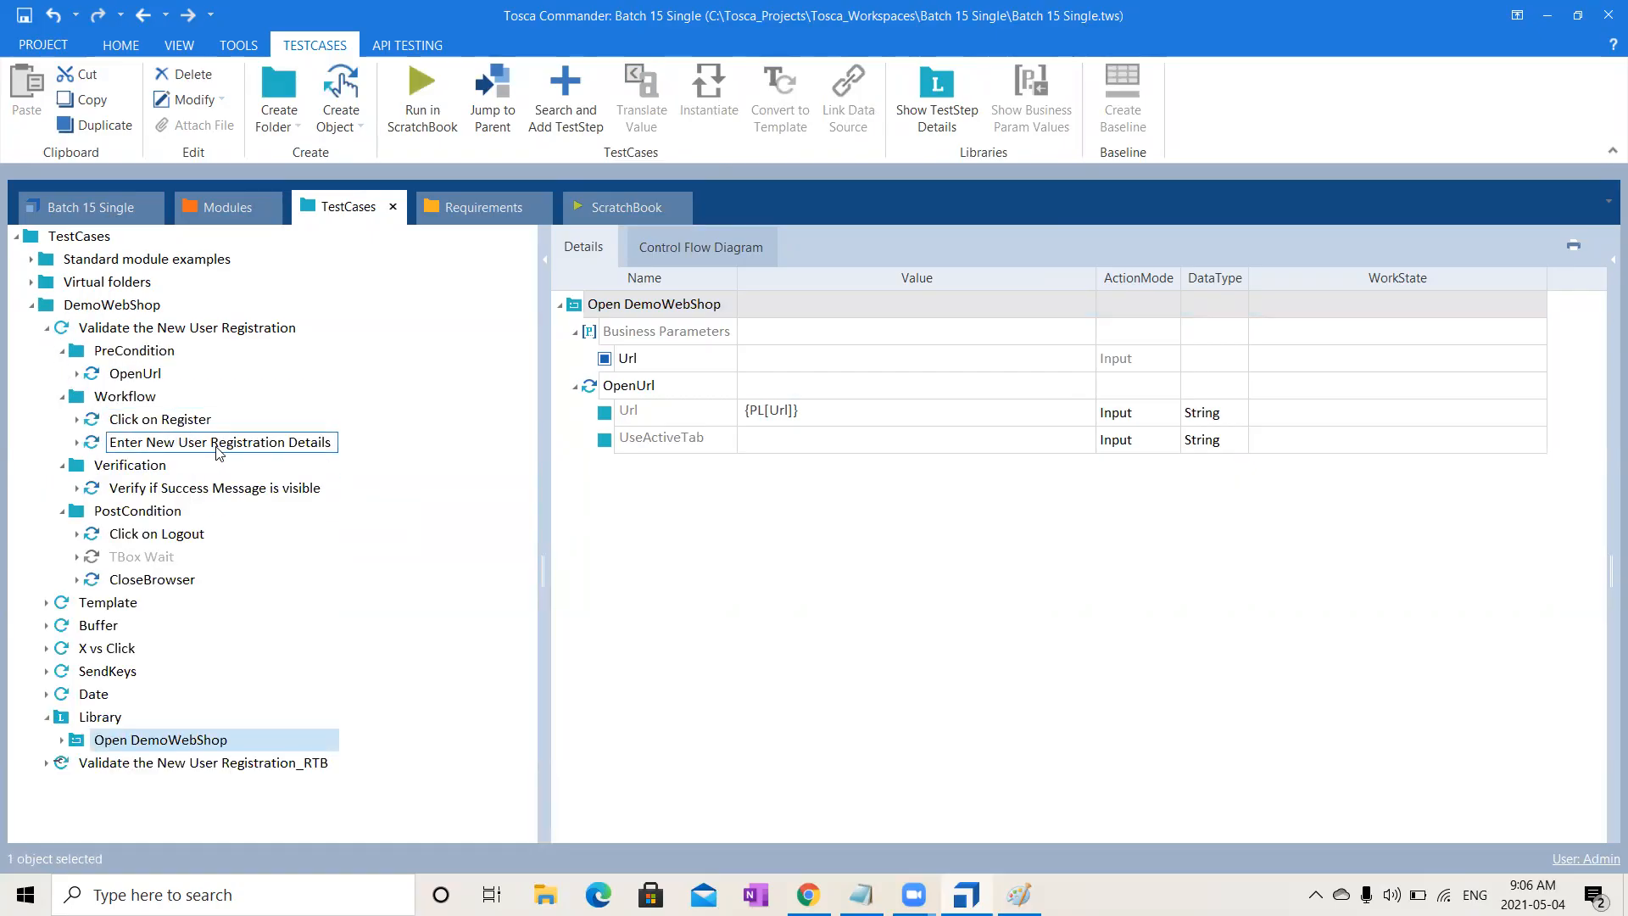
pyautogui.click(47, 329)
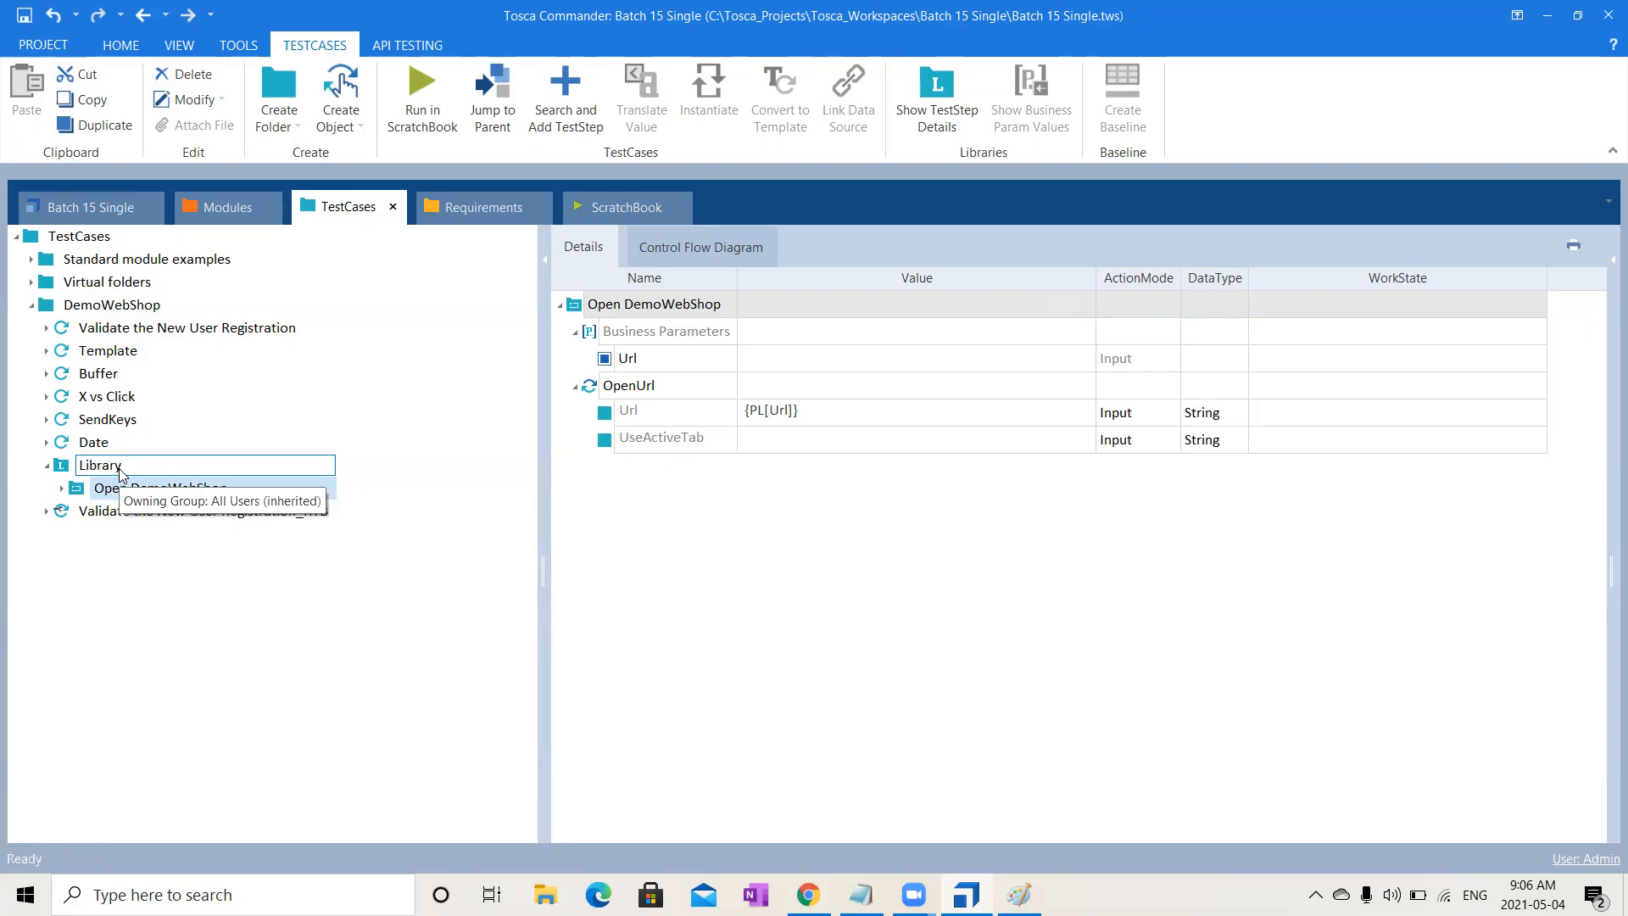
pyautogui.rightClick(121, 472)
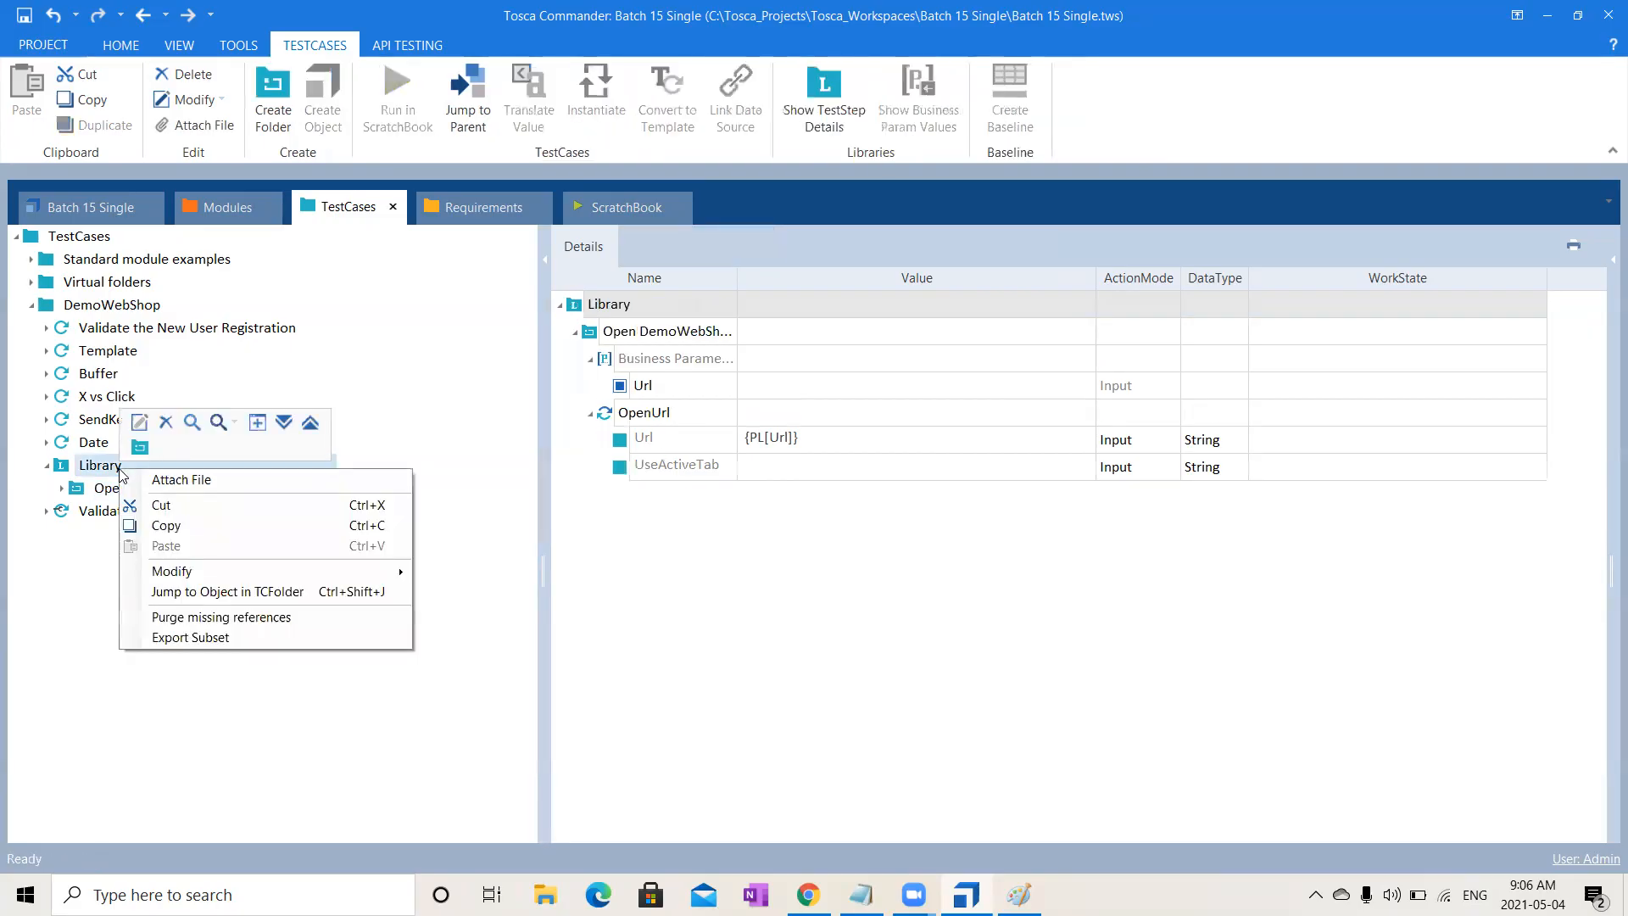
pyautogui.click(139, 447)
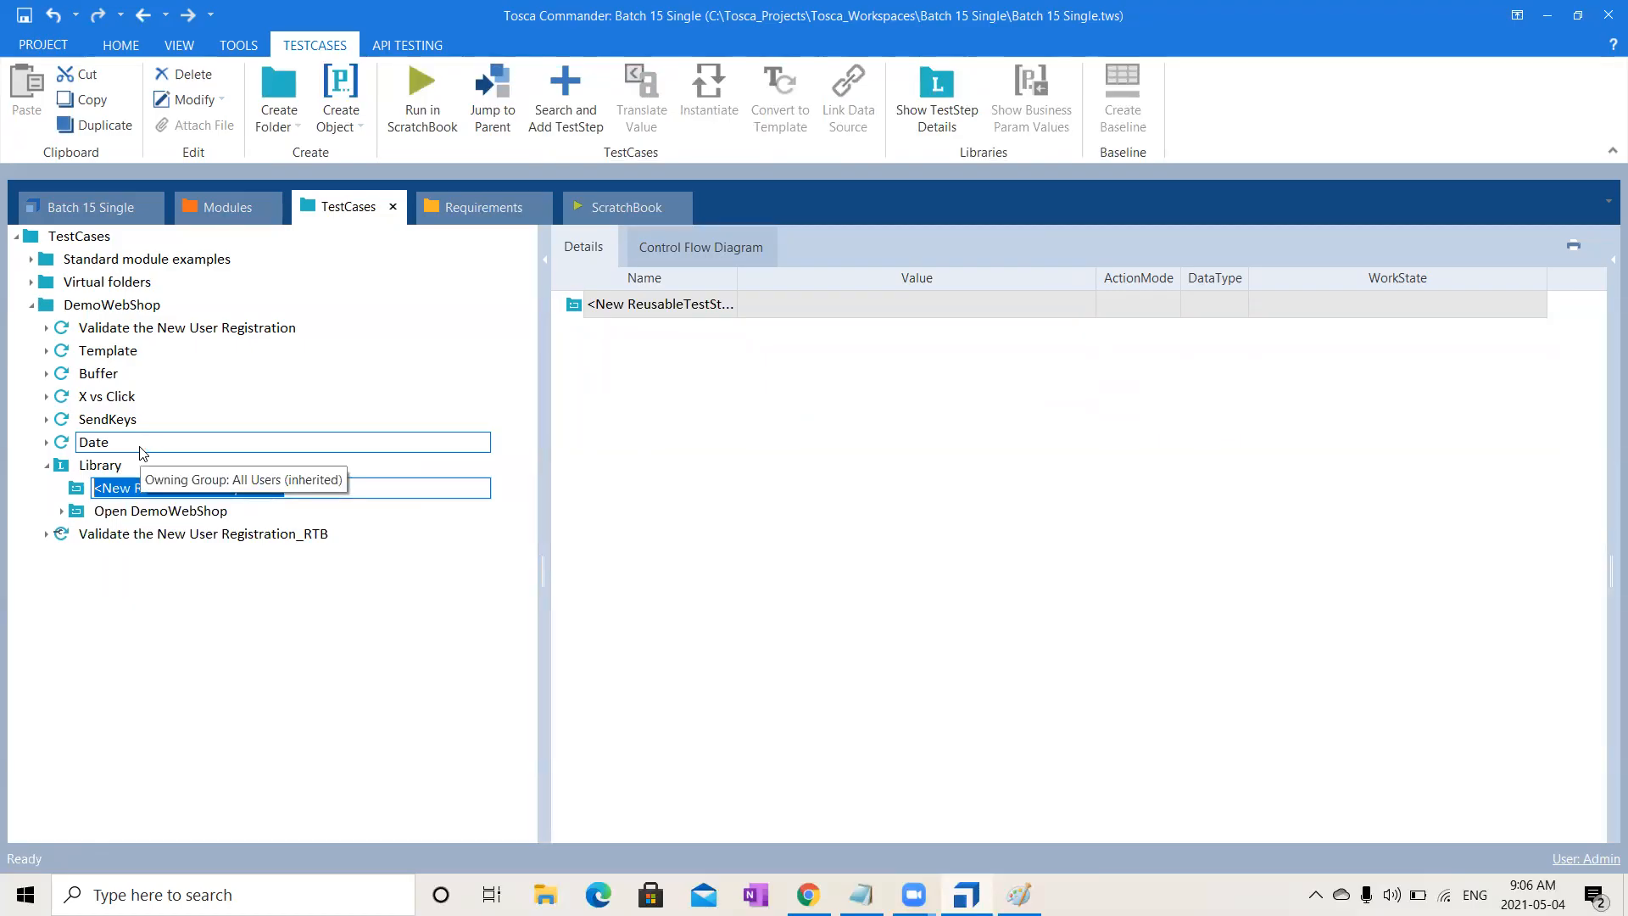
pyautogui.write('U')
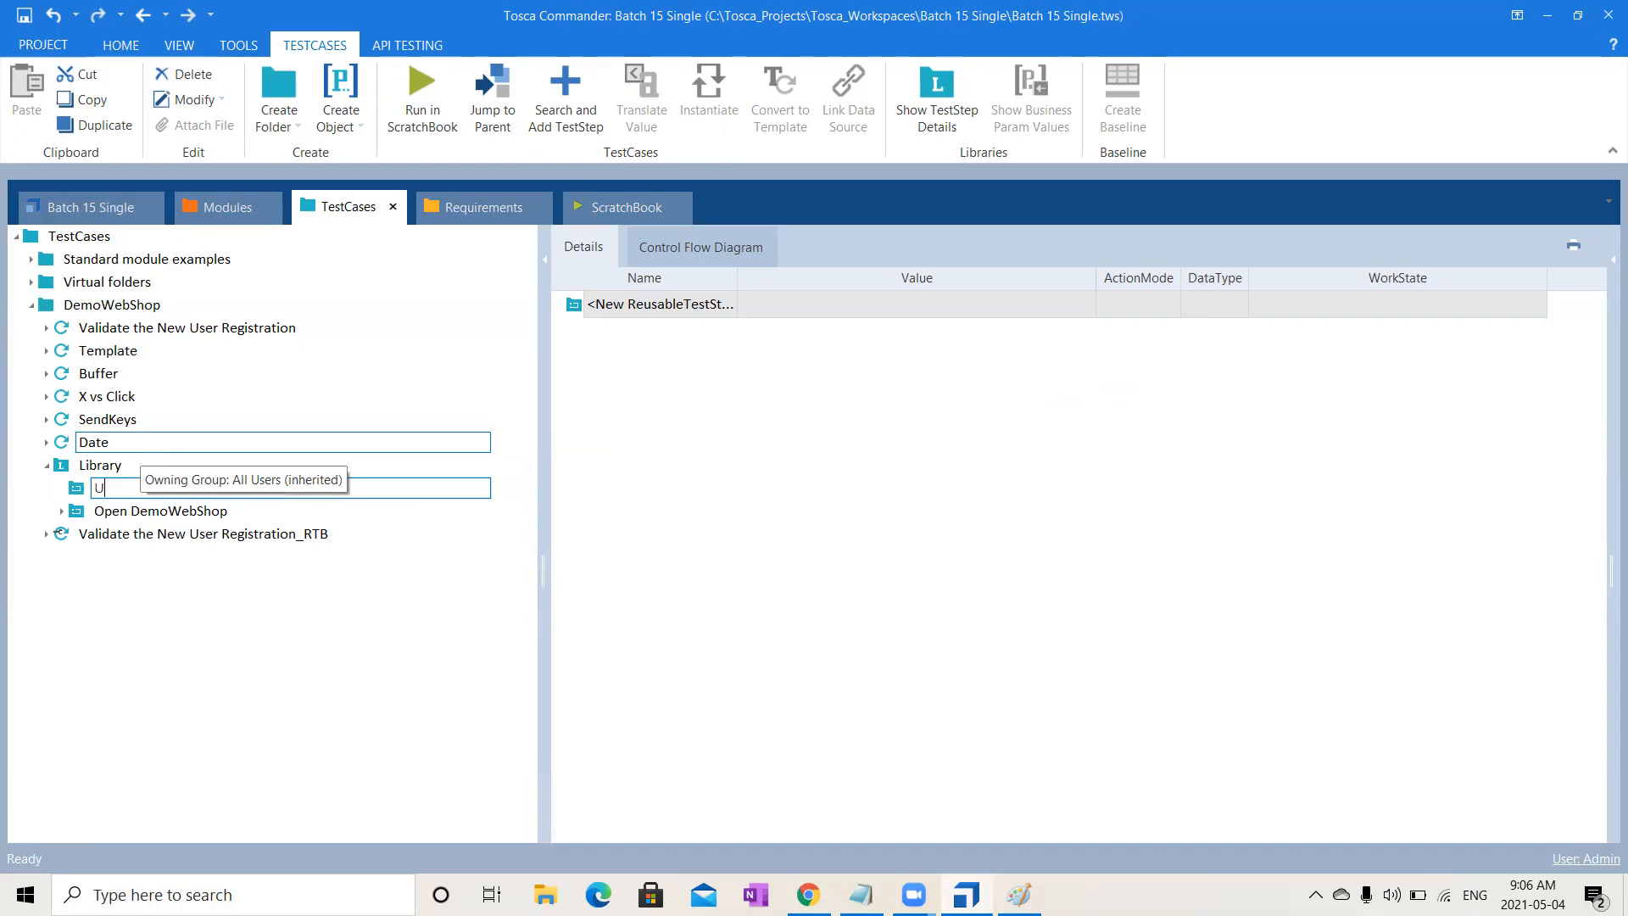
pyautogui.write('ser Reg')
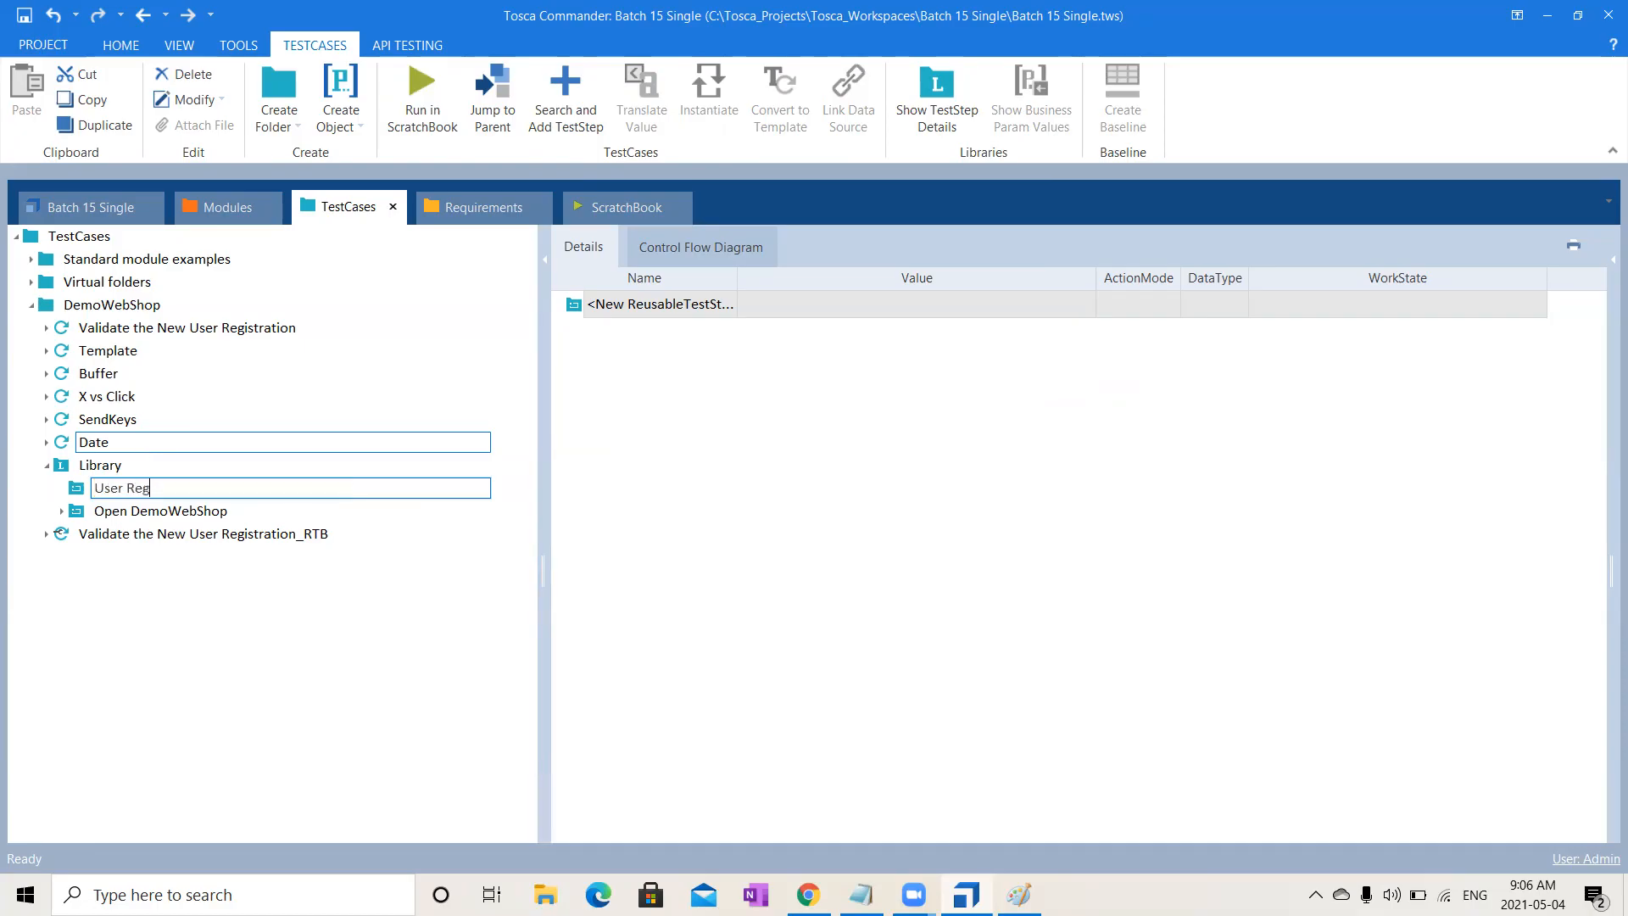
pyautogui.write('istration')
pyautogui.press('Return')
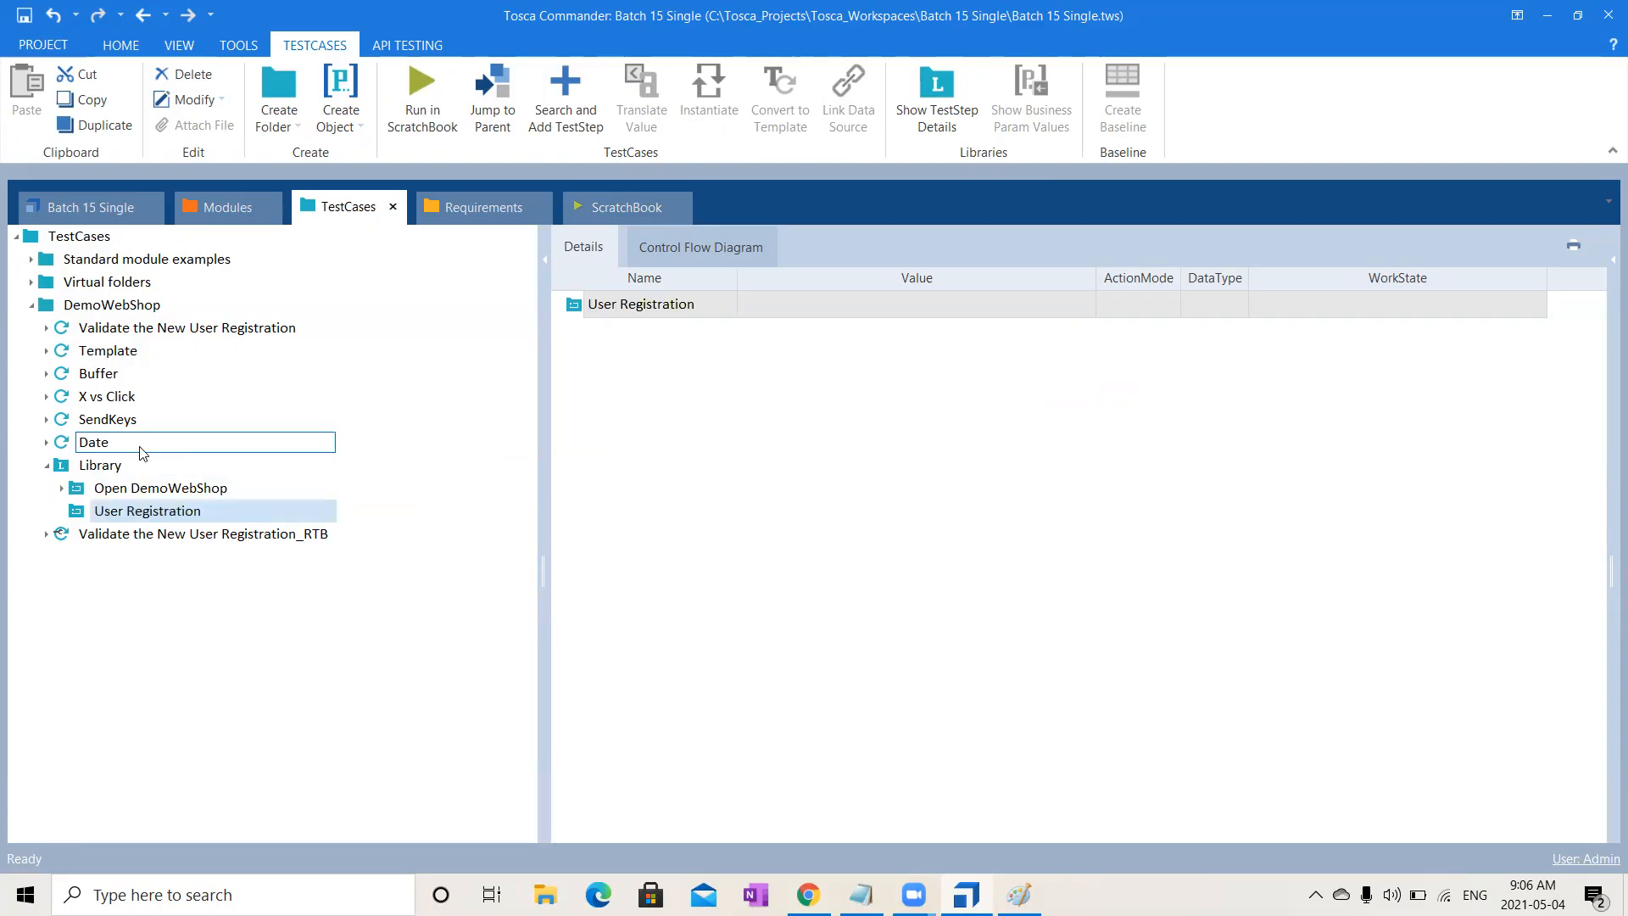
# - Copy the Click on Register step from Validate the New User Registration
pyautogui.click(47, 328)
pyautogui.click(156, 421)
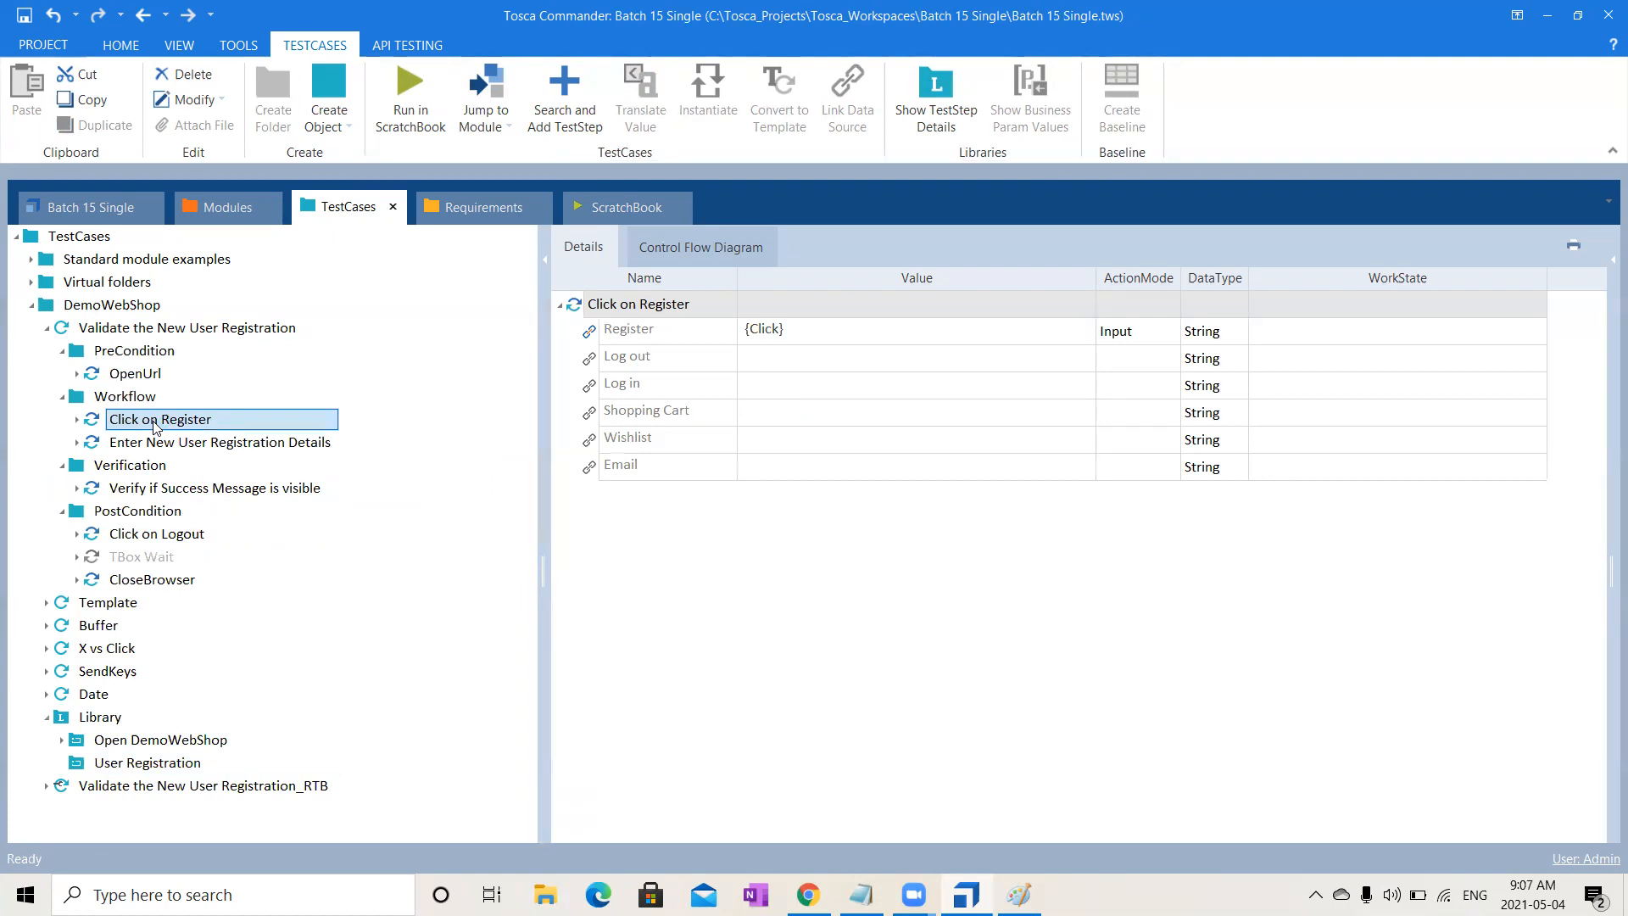
pyautogui.hotkey('ctrl', 'c')
# - Place a copy of Click on Register inside the User Registration block
pyautogui.moveTo(156, 424); pyautogui.dragTo(158, 766)
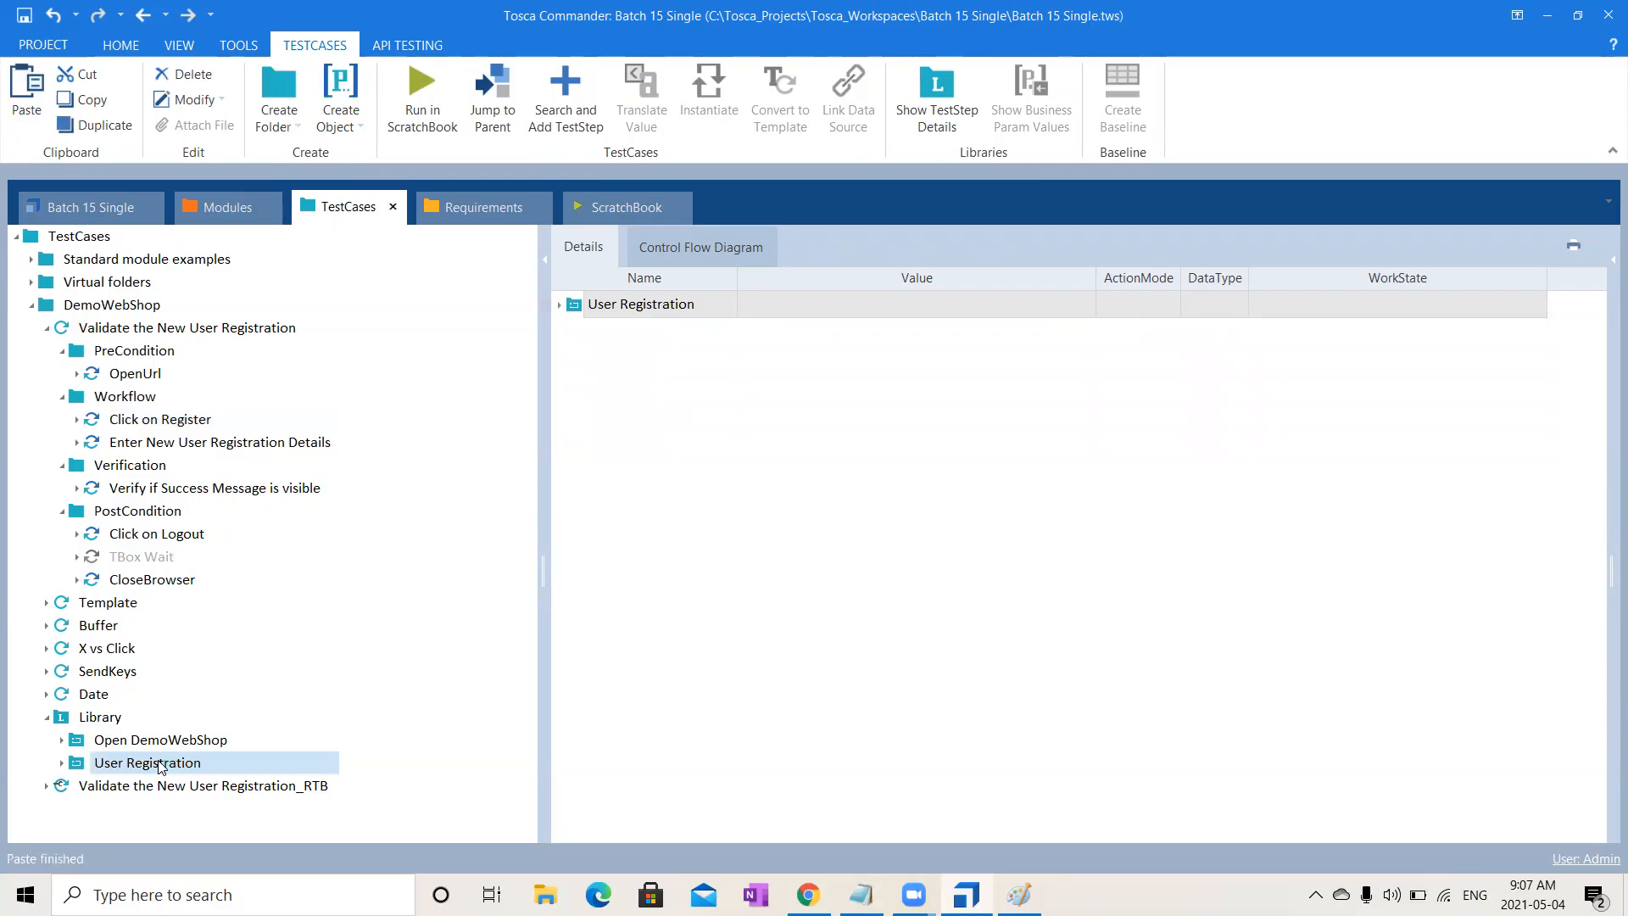
pyautogui.click(63, 764)
pyautogui.click(149, 789)
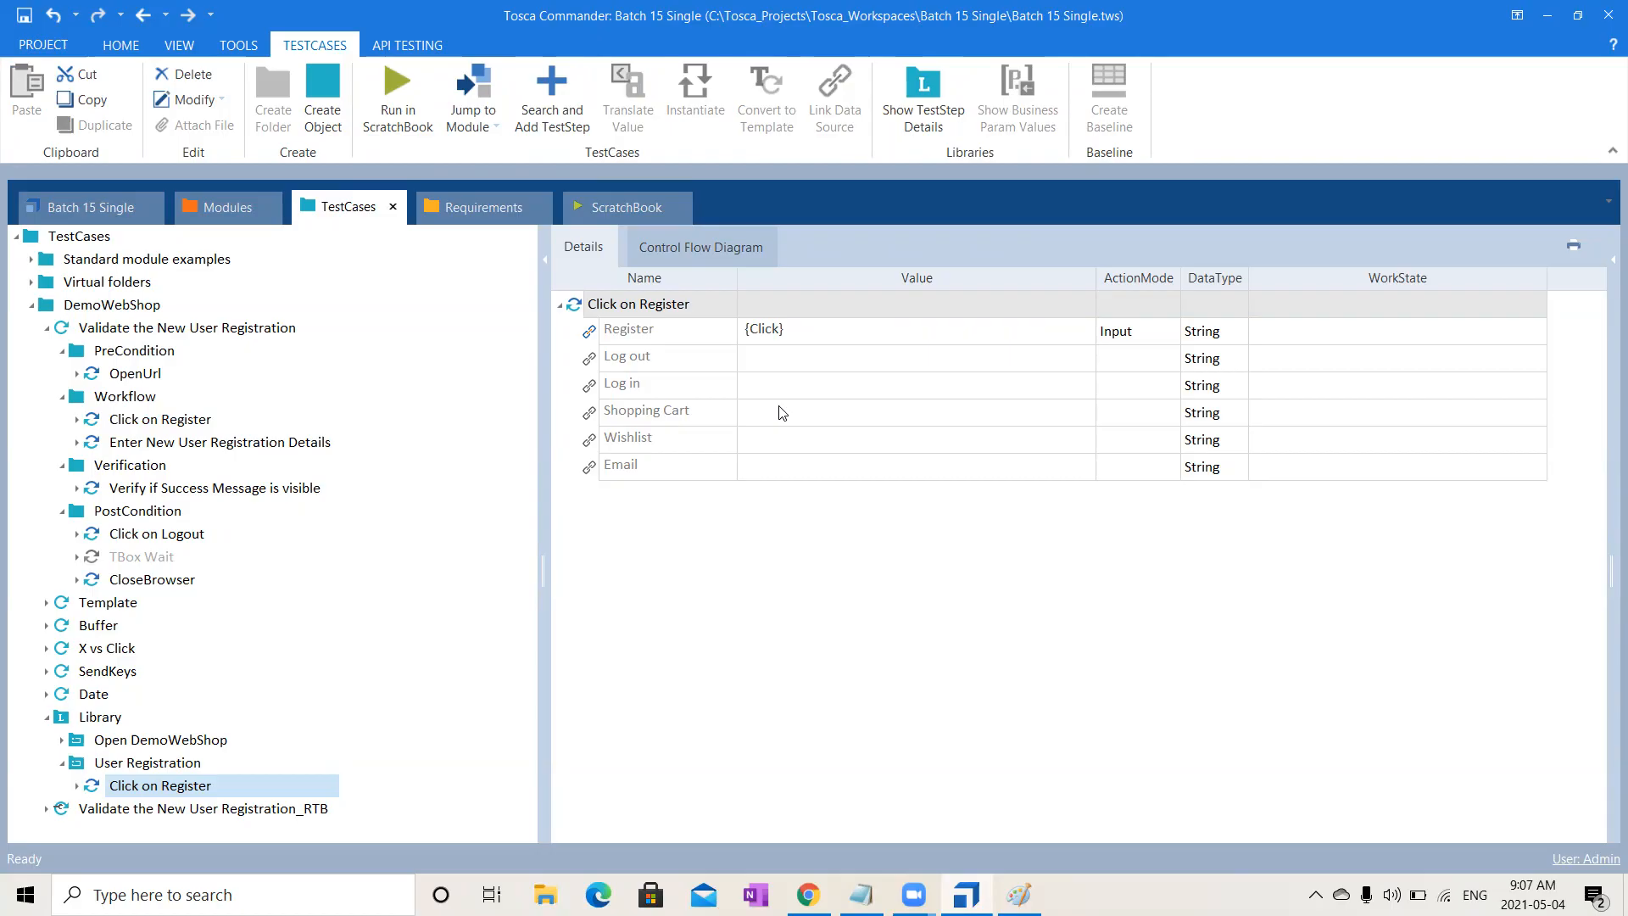
# - Add a Business Parameters container to the User Registration block
pyautogui.click(180, 770)
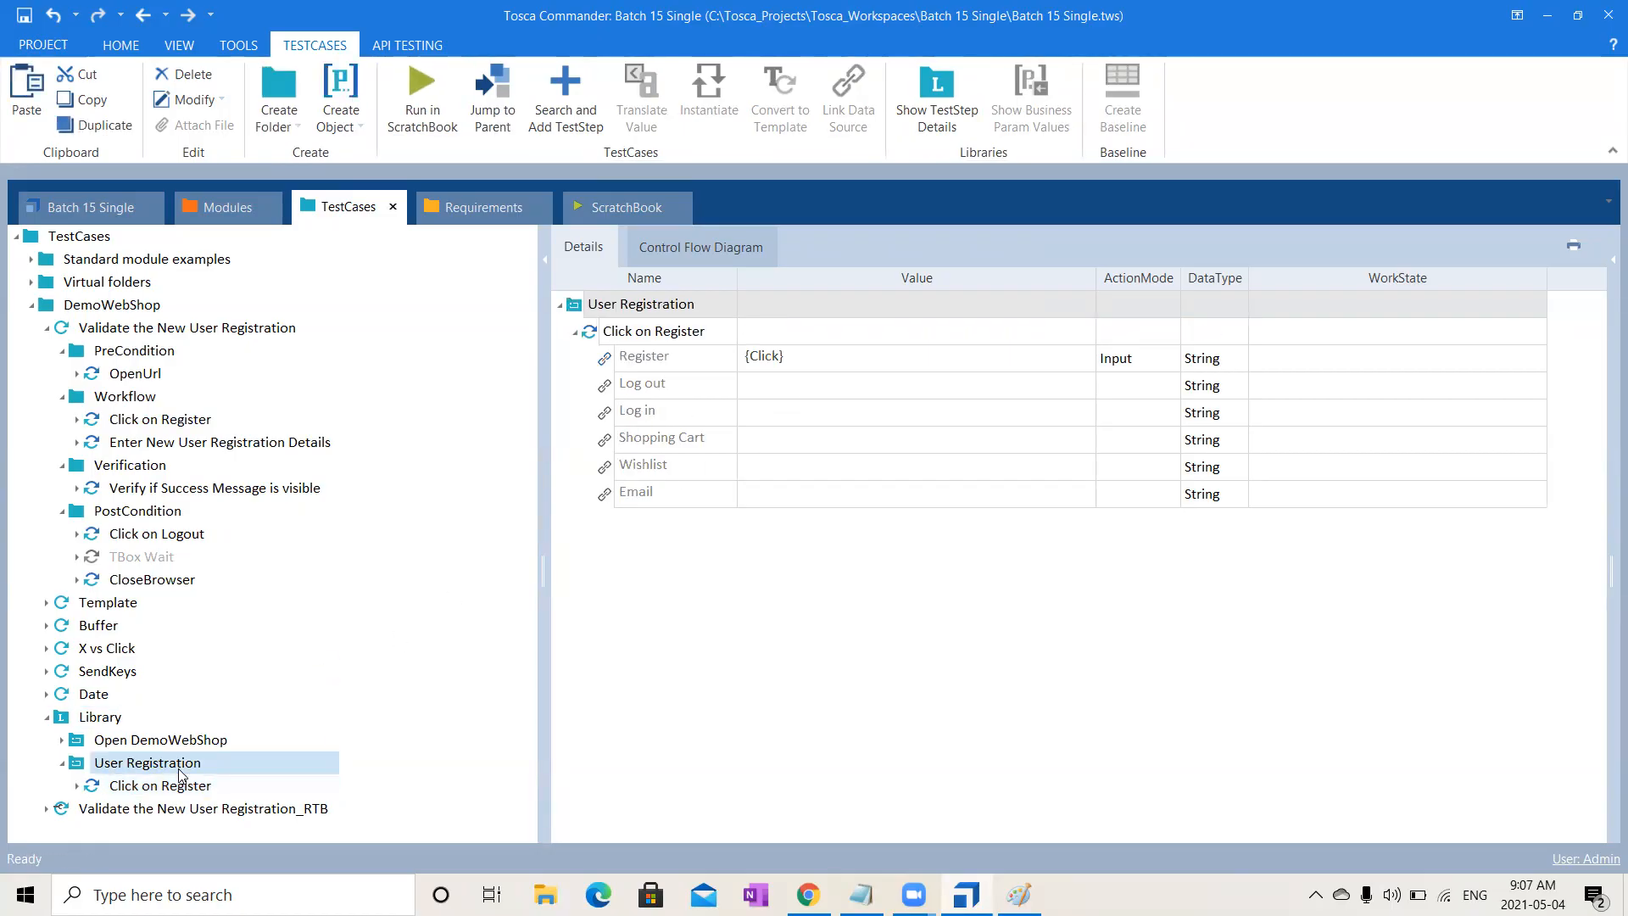
pyautogui.rightClick(180, 773)
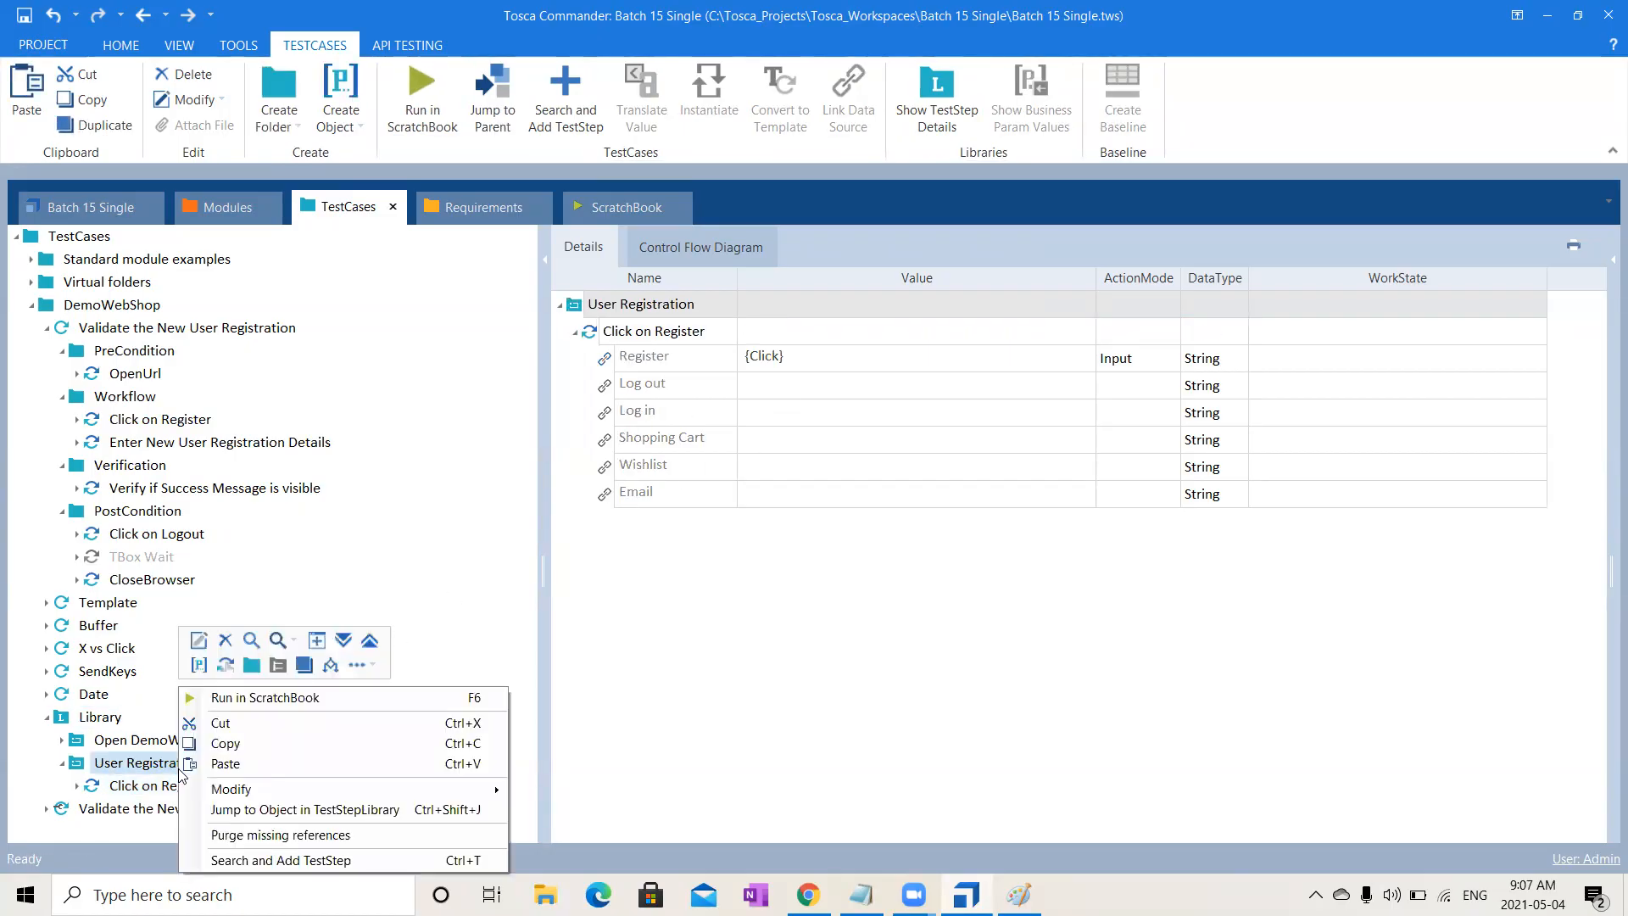
pyautogui.click(198, 664)
# - Review Business Parameters, Click on Register values and the Enter New User Registration Details step
pyautogui.click(705, 727)
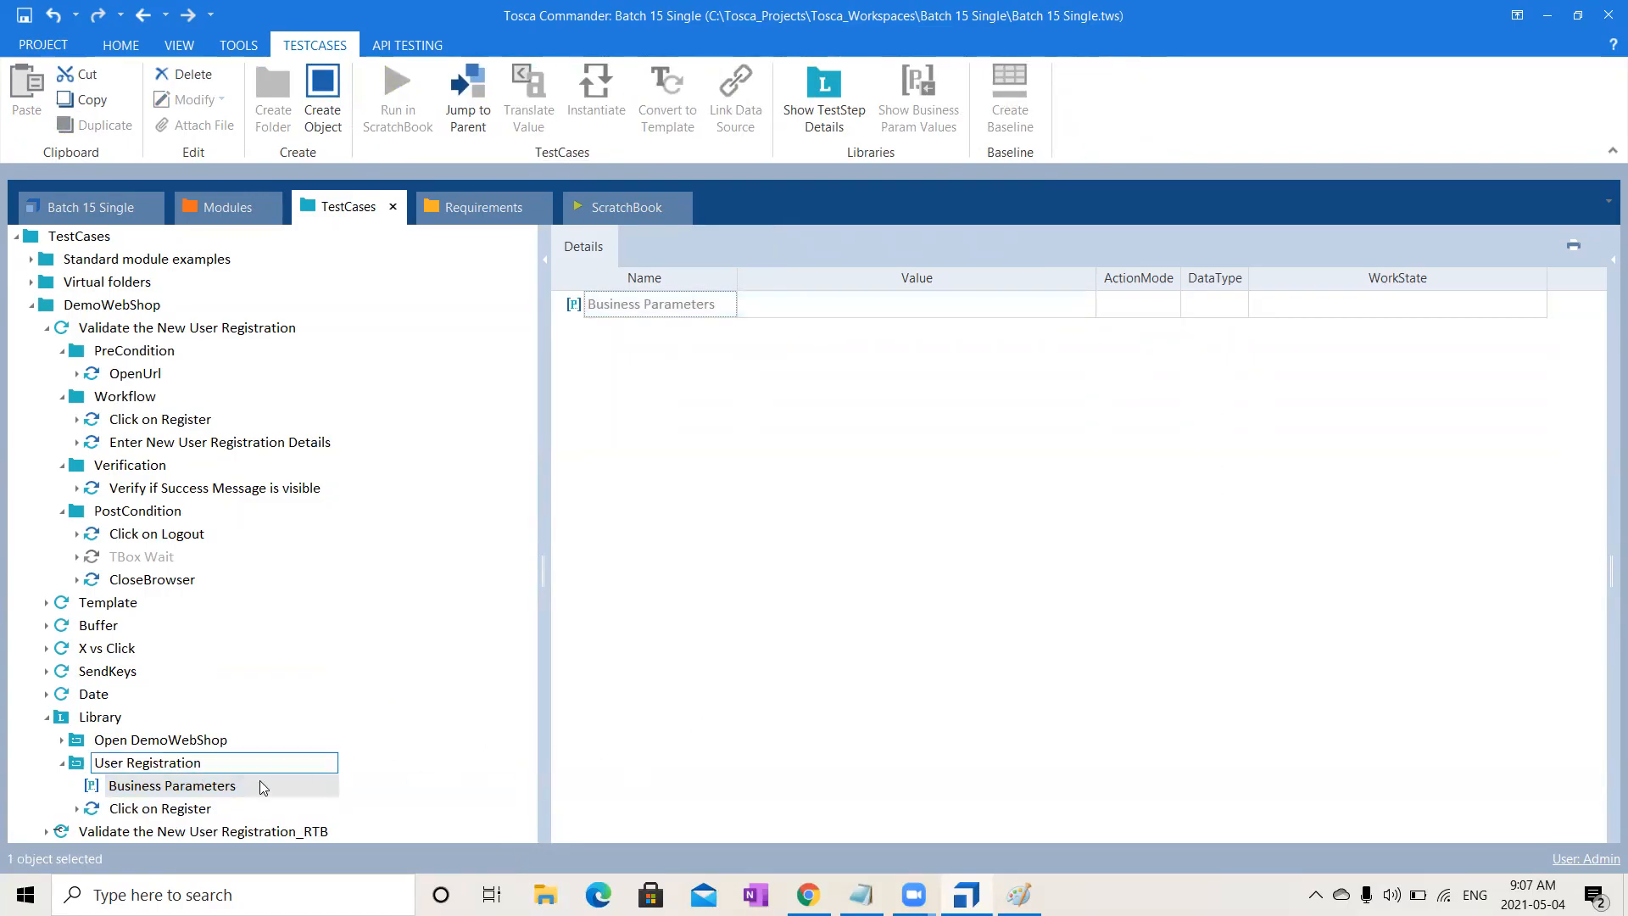
pyautogui.click(222, 805)
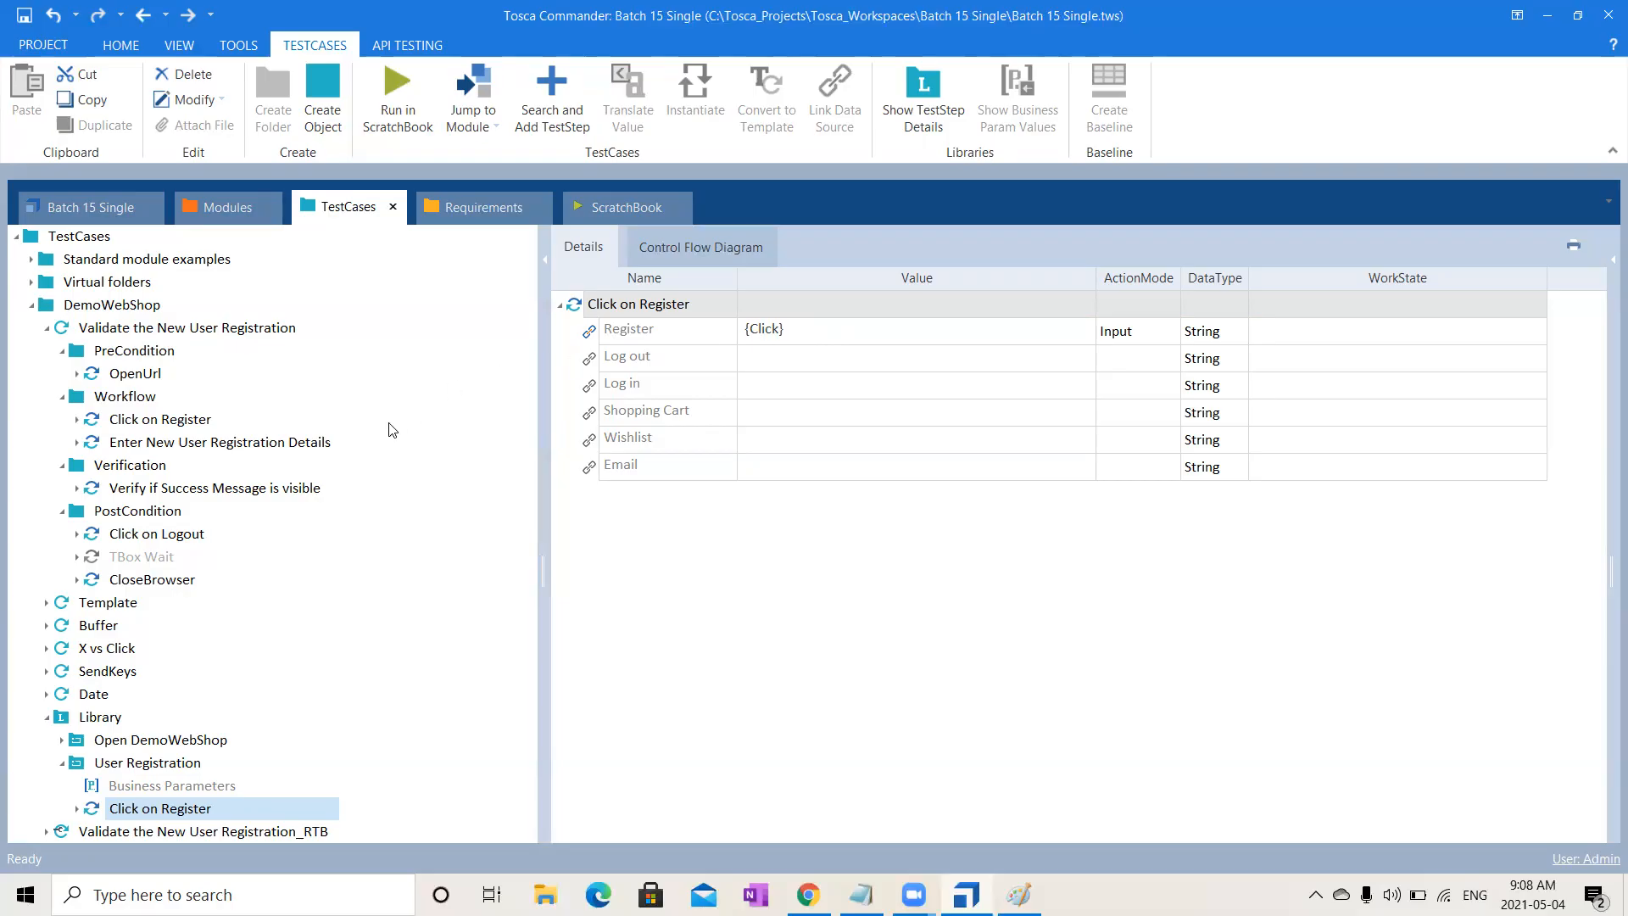
pyautogui.click(326, 444)
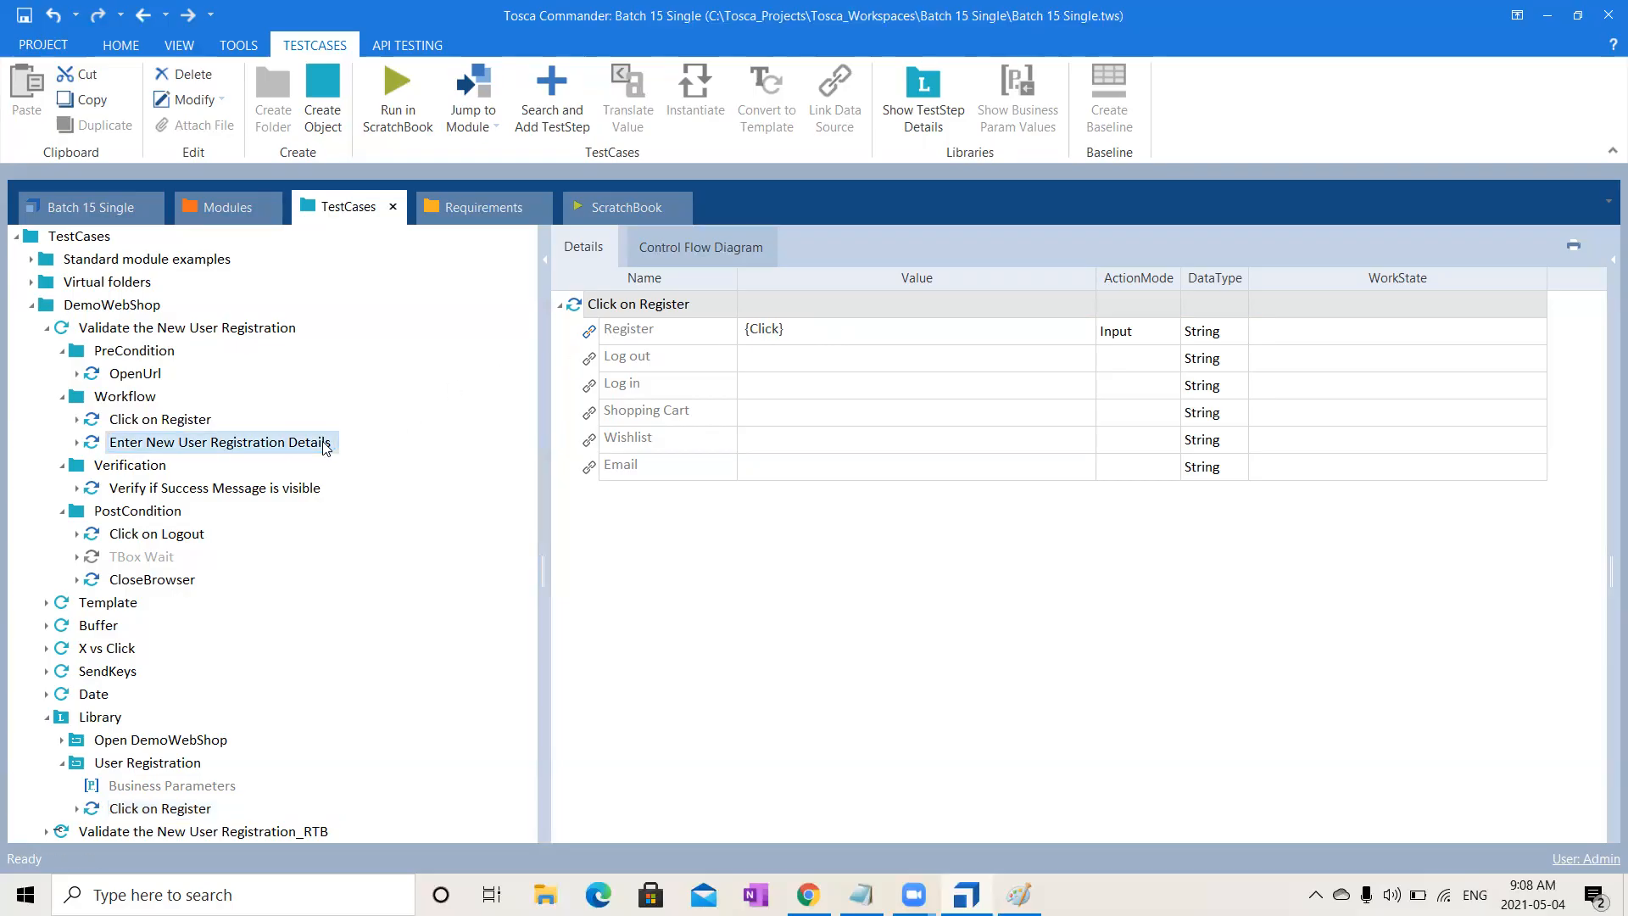
# - Drag the Registration module from Modules into the User Registration block
pyautogui.click(235, 207)
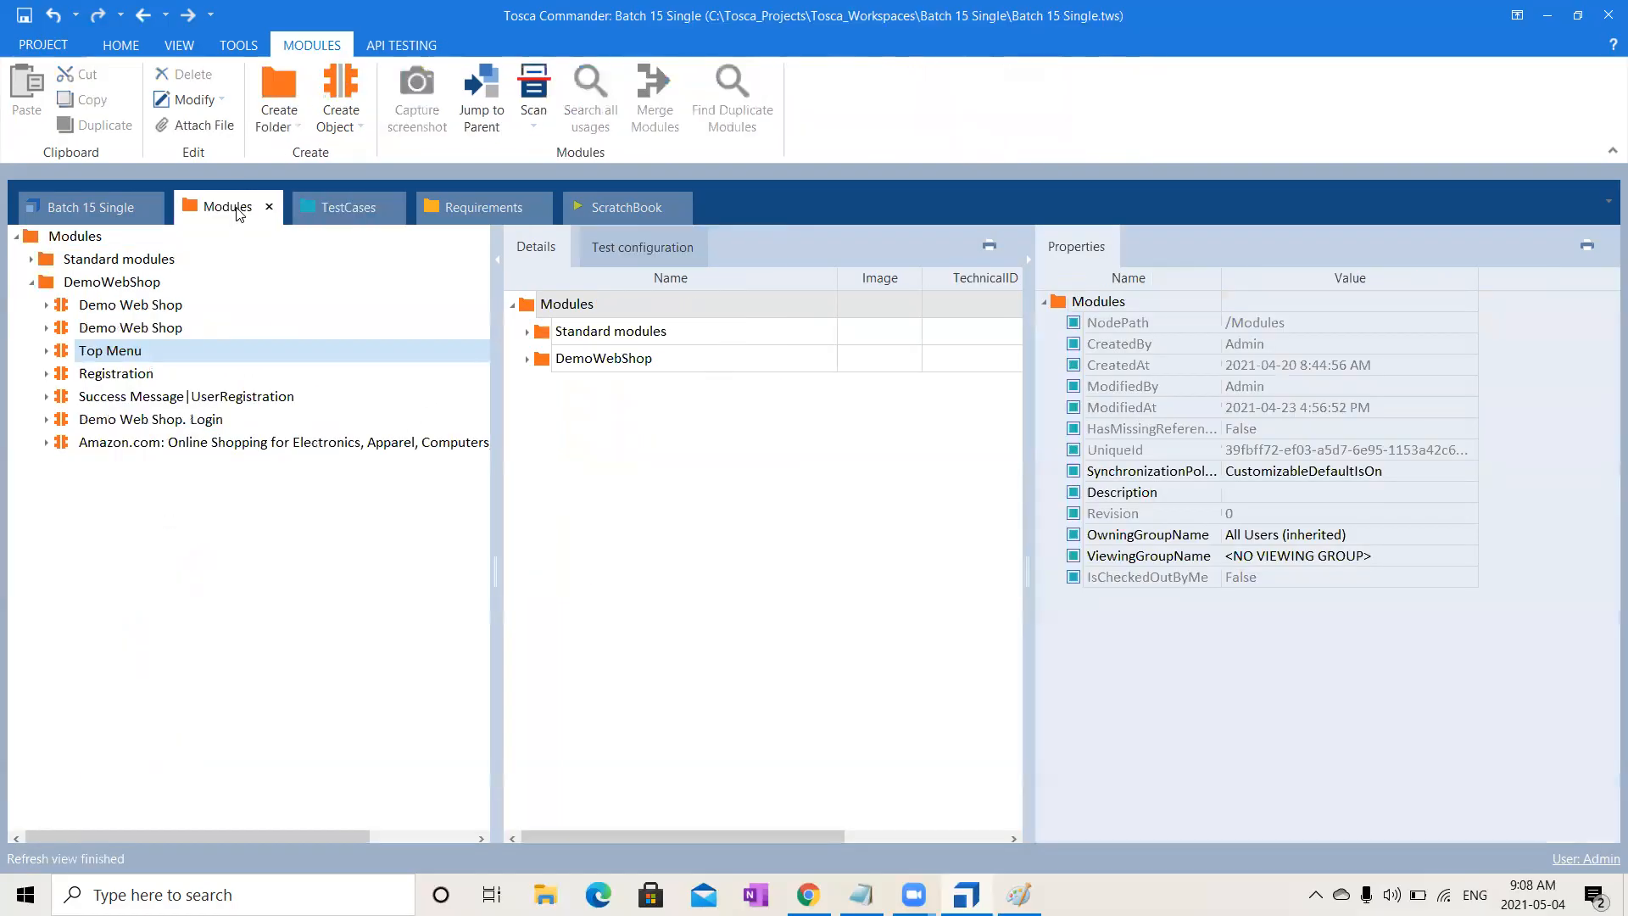
pyautogui.click(114, 379)
pyautogui.moveTo(114, 383); pyautogui.dragTo(125, 768)
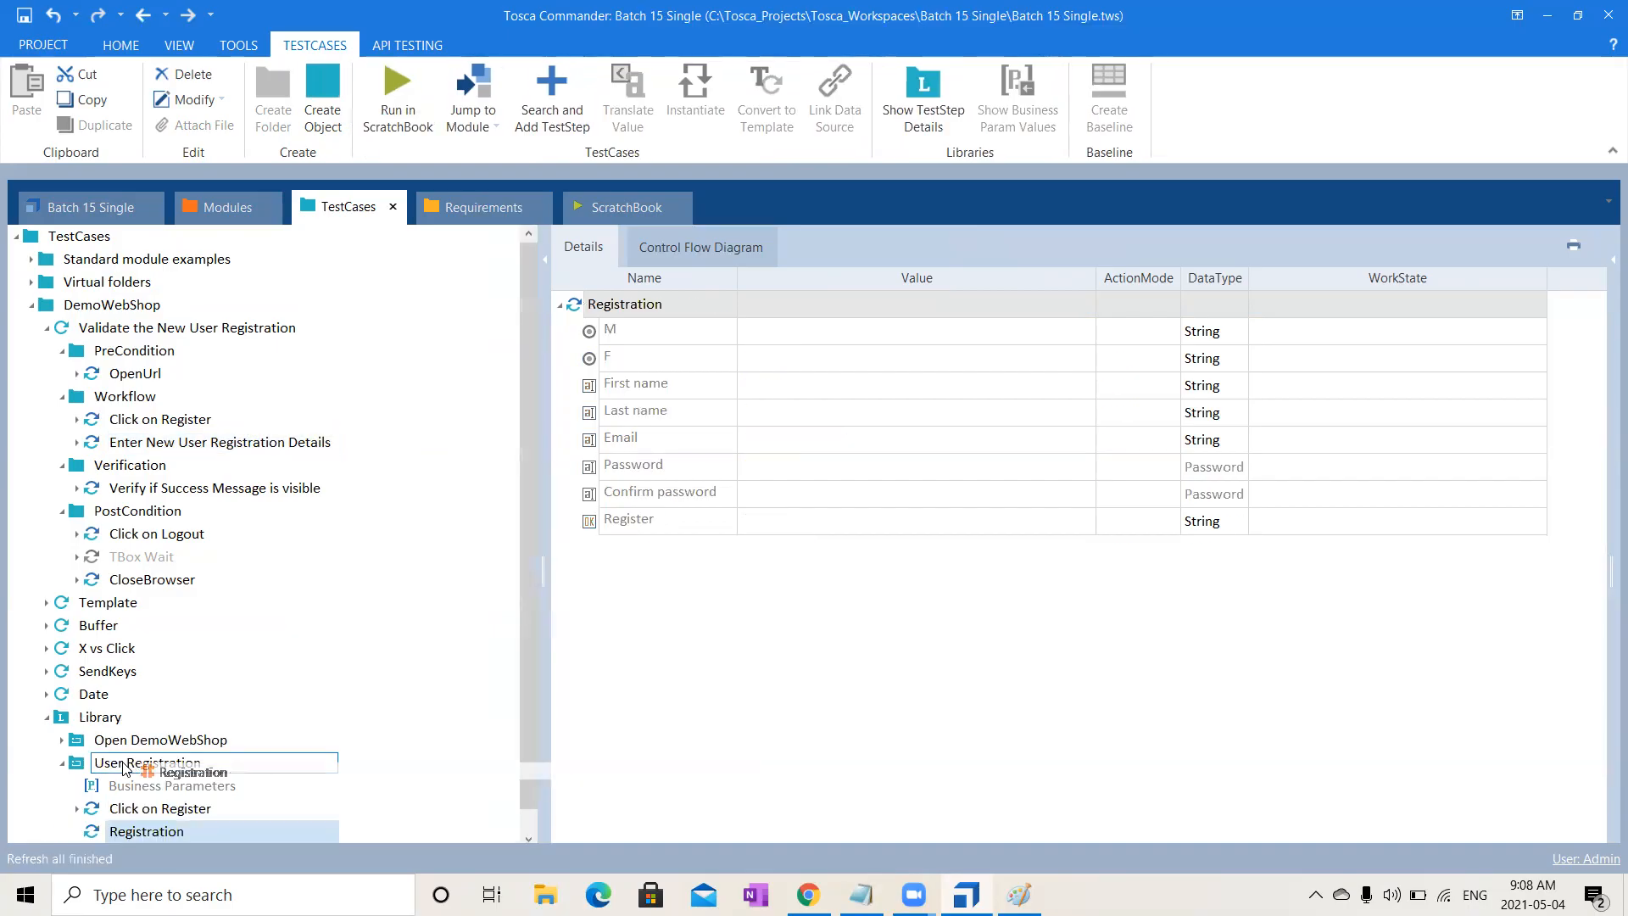
# - Collapse Validate the New User Registration to reveal the _RTB test case
pyautogui.click(46, 328)
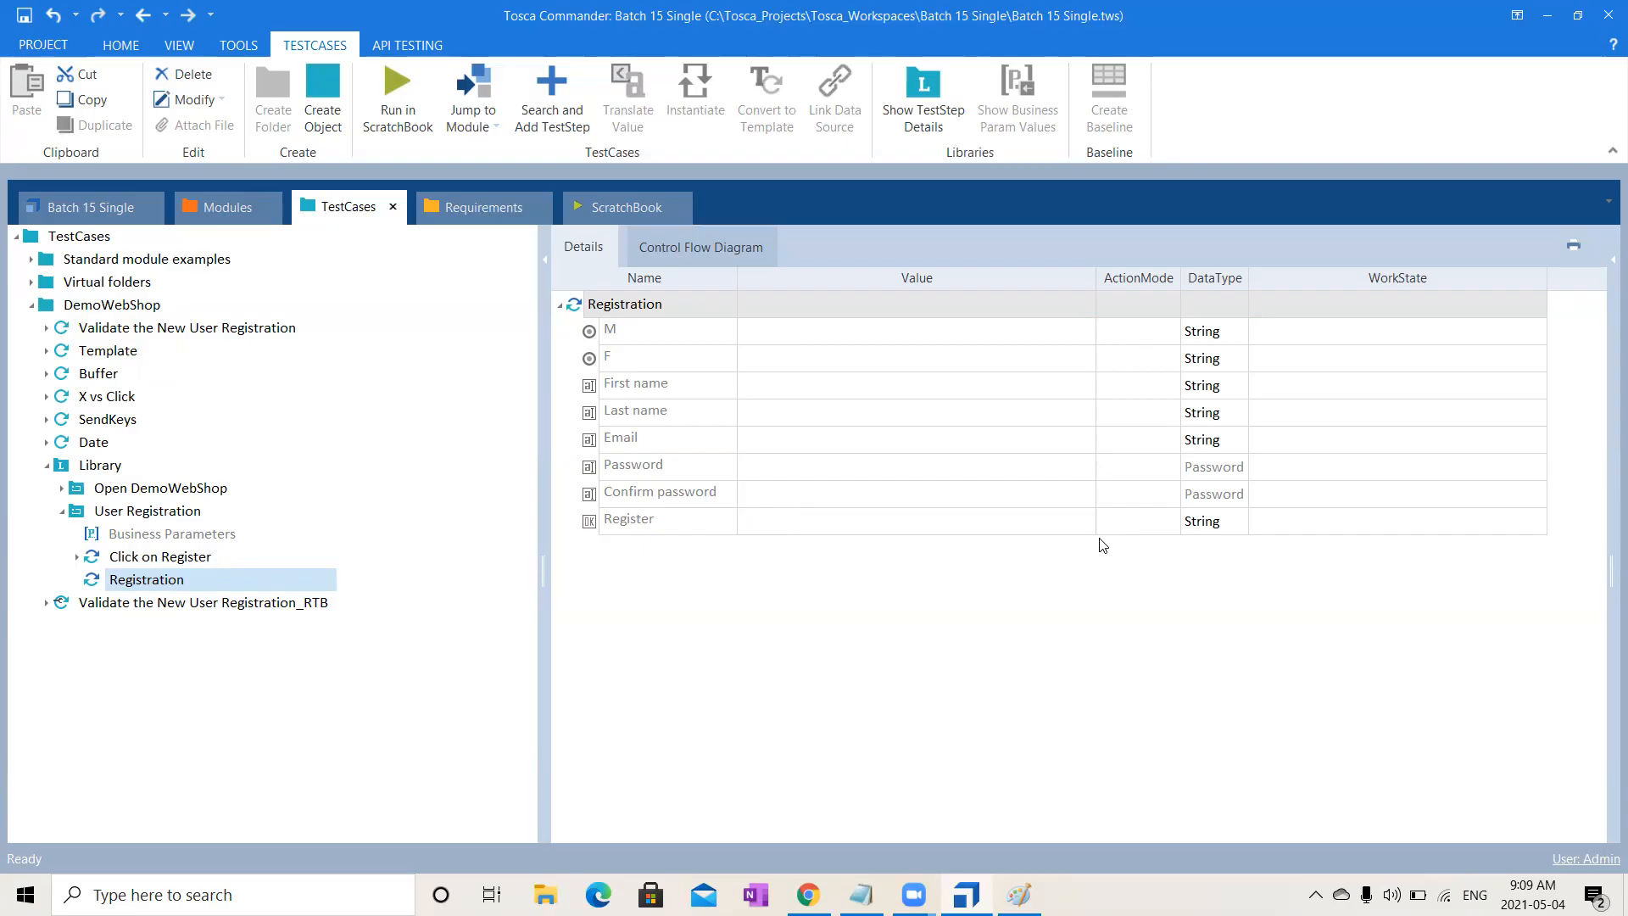
pyautogui.click(77, 557)
pyautogui.click(77, 557)
pyautogui.click(1056, 408)
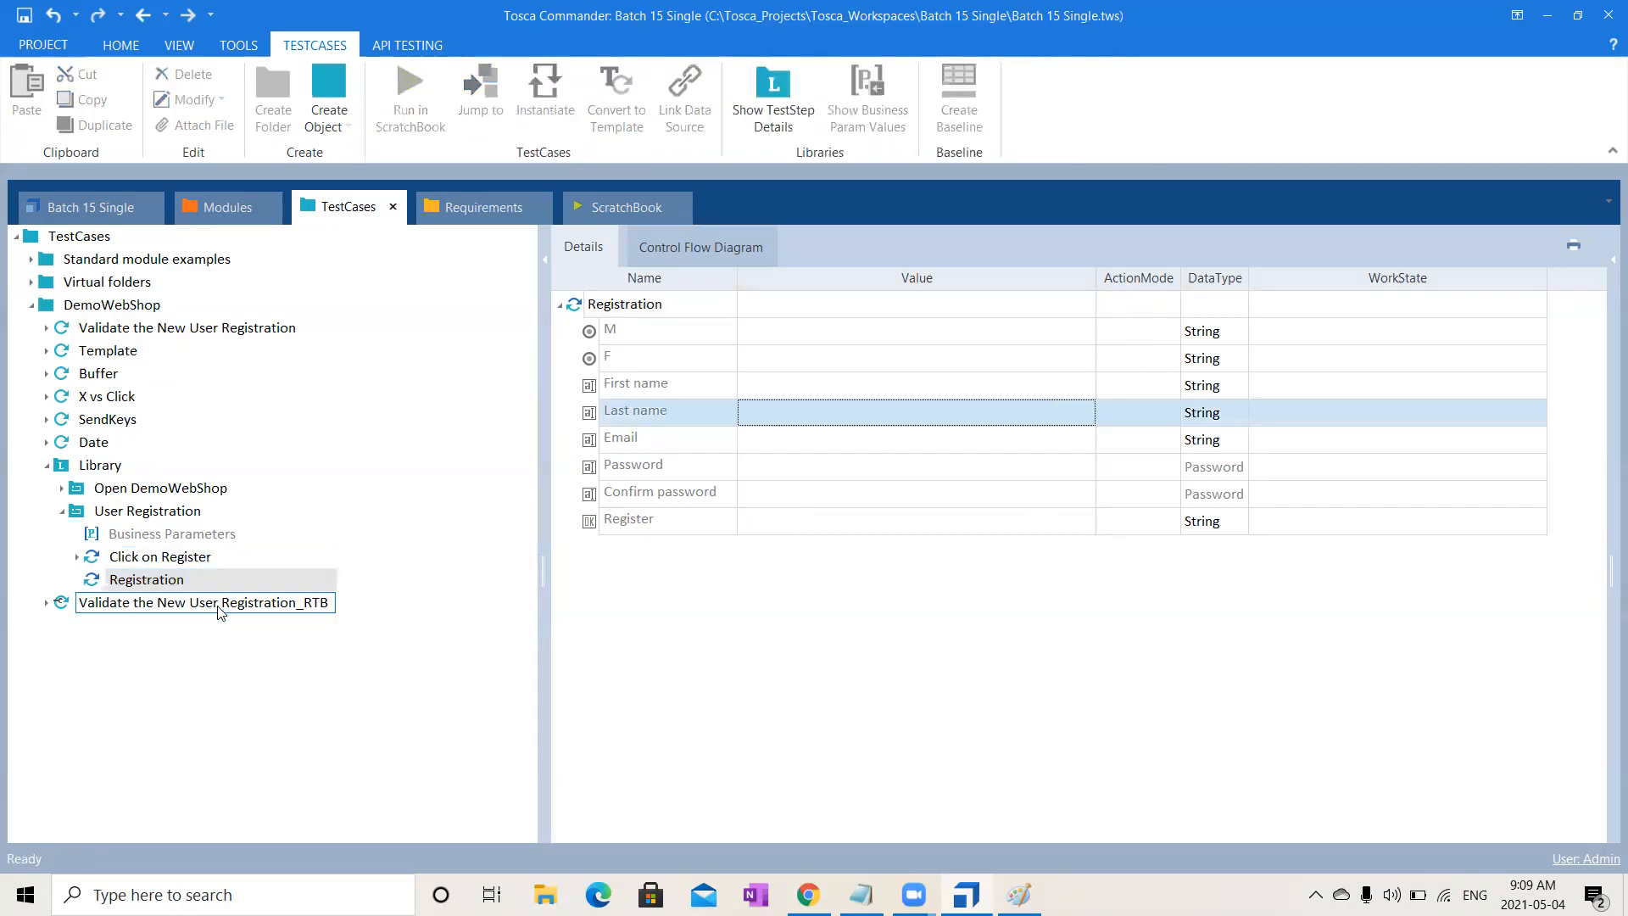
pyautogui.click(1174, 419)
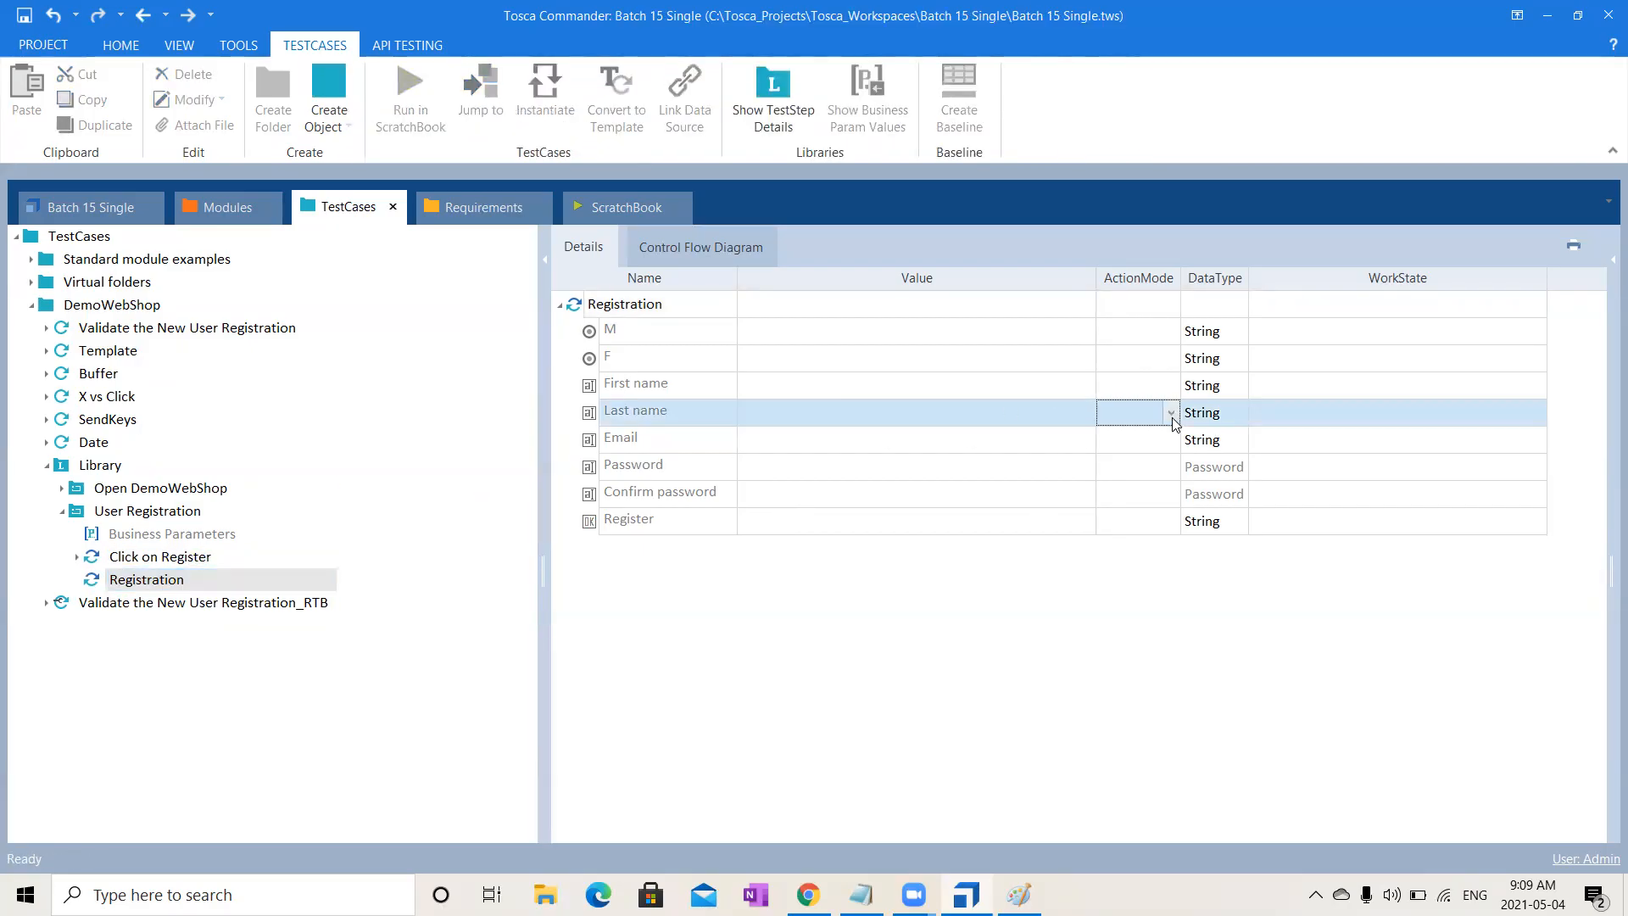
pyautogui.click(1127, 472)
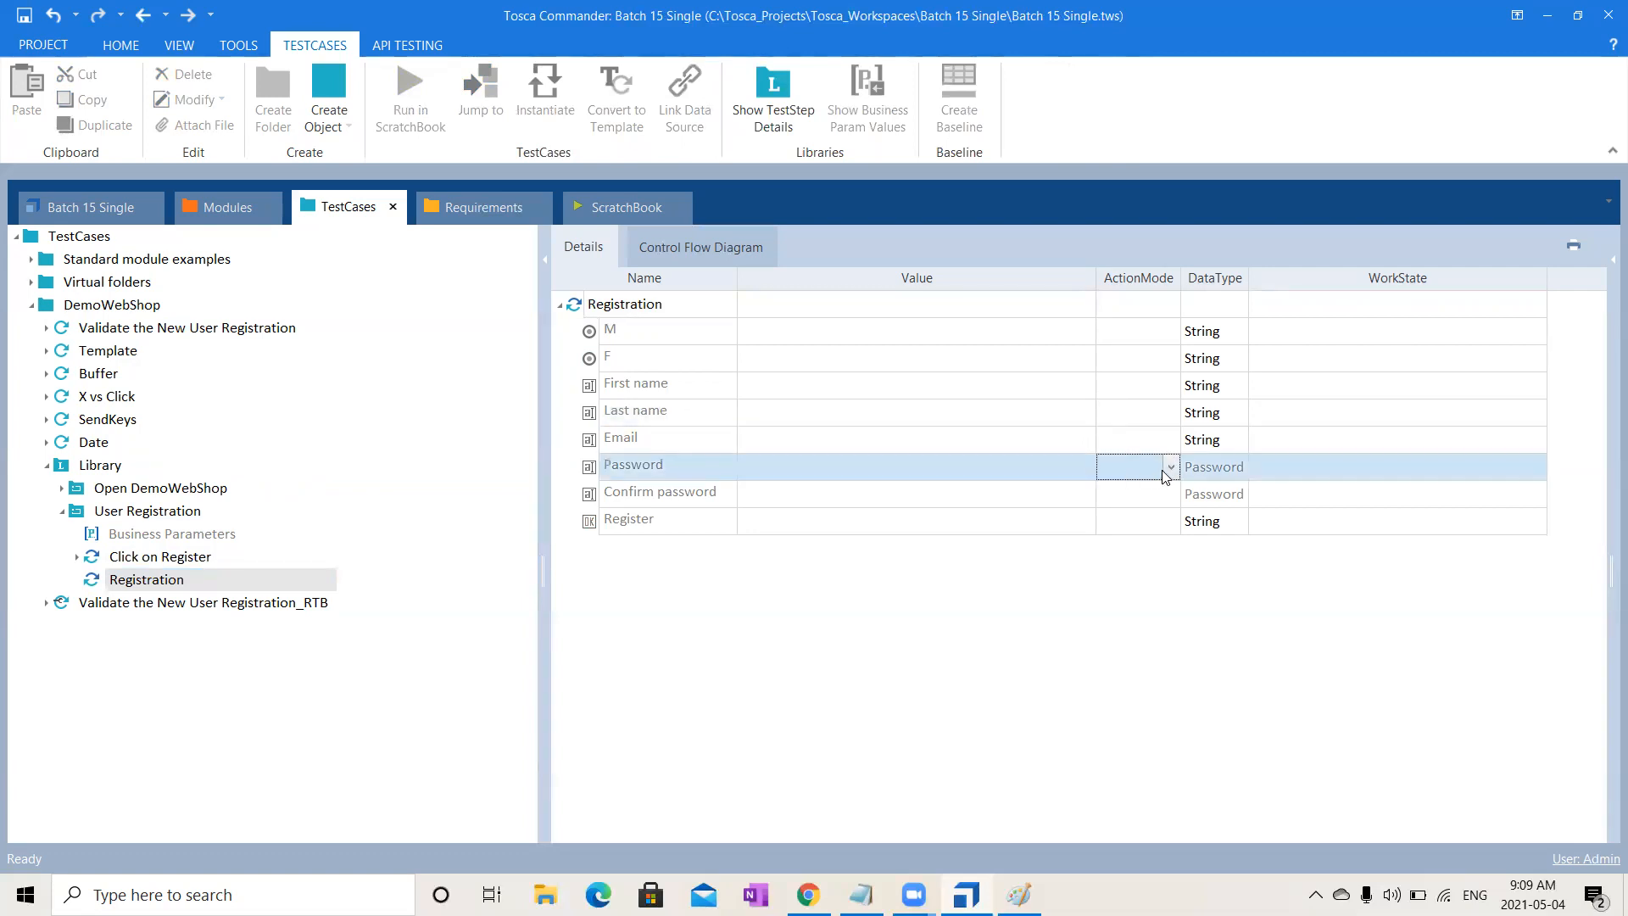
pyautogui.click(1163, 471)
pyautogui.click(767, 667)
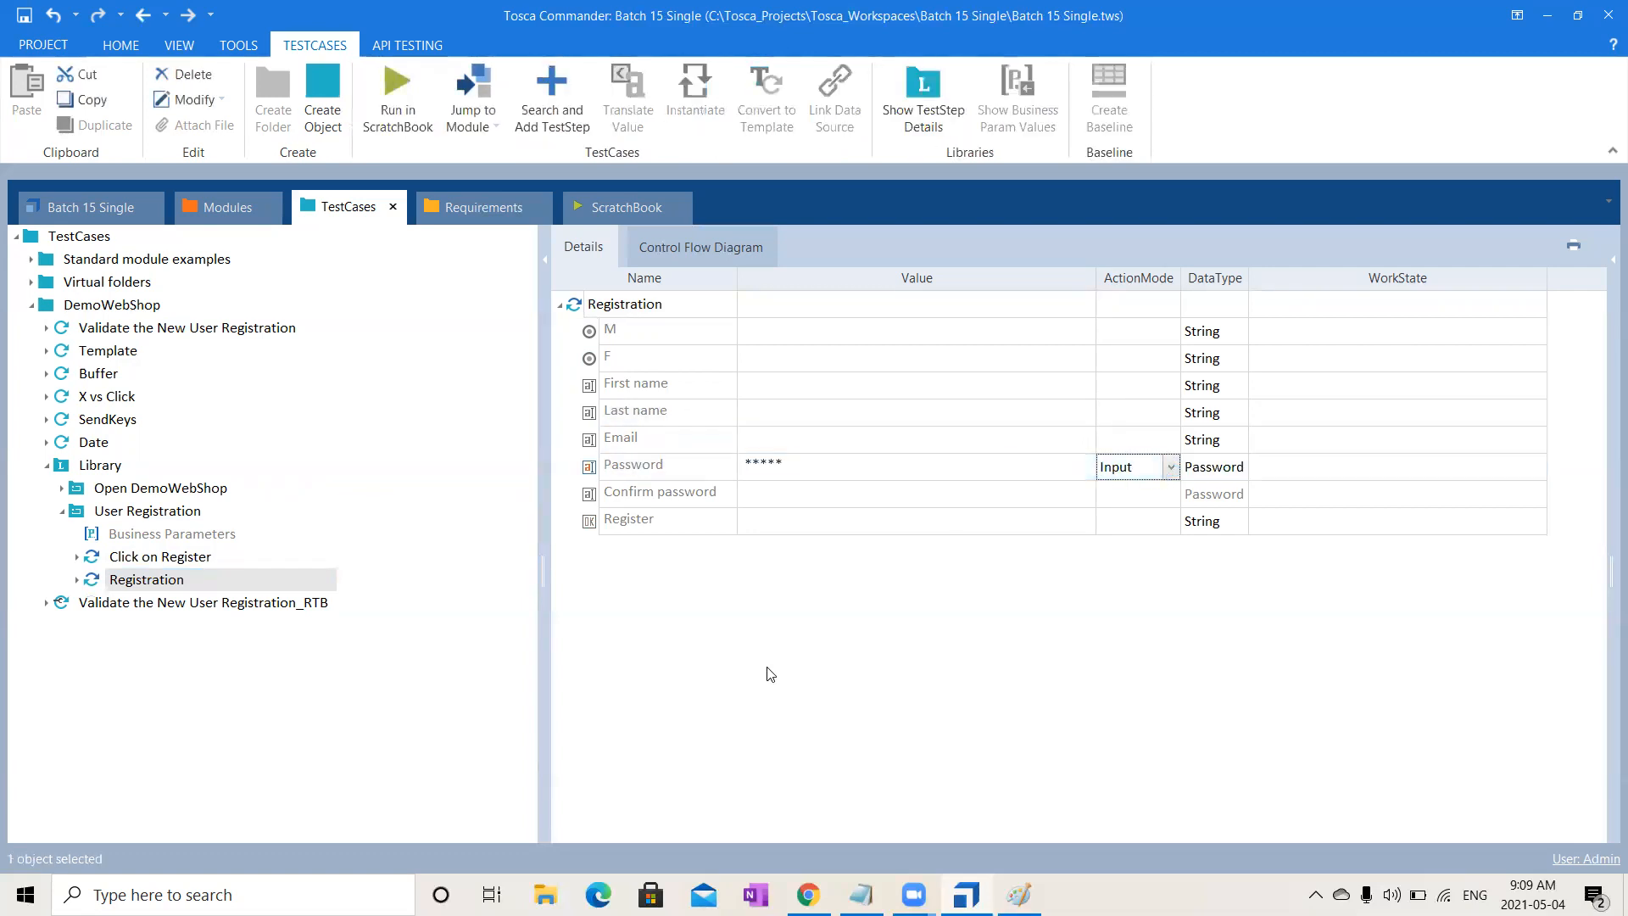
pyautogui.click(77, 580)
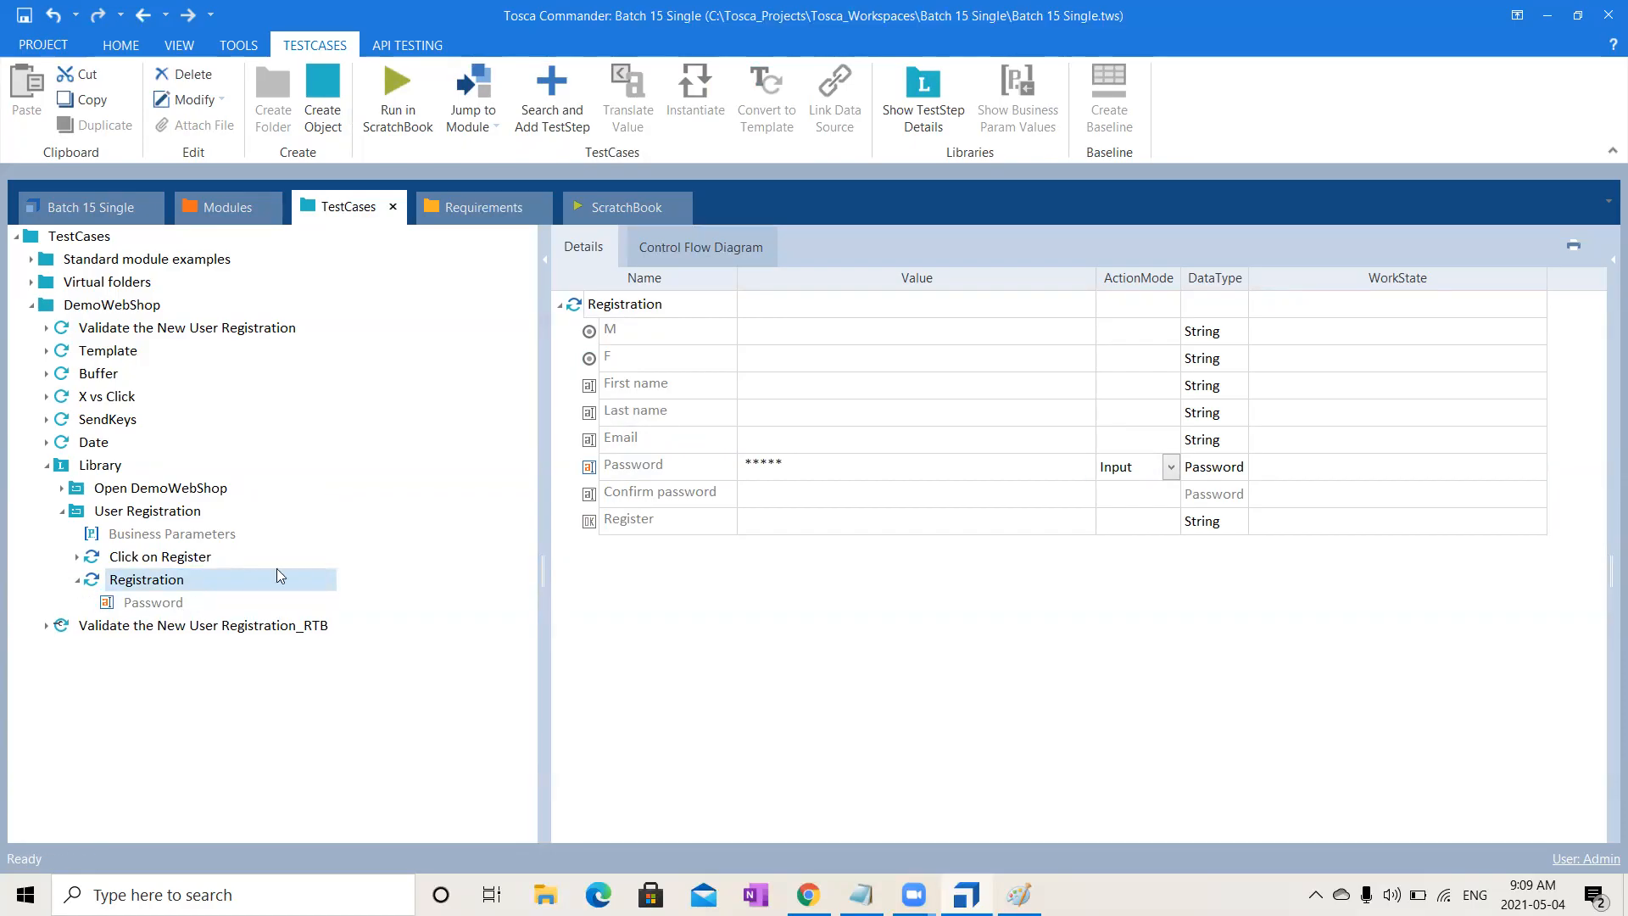
pyautogui.click(665, 482)
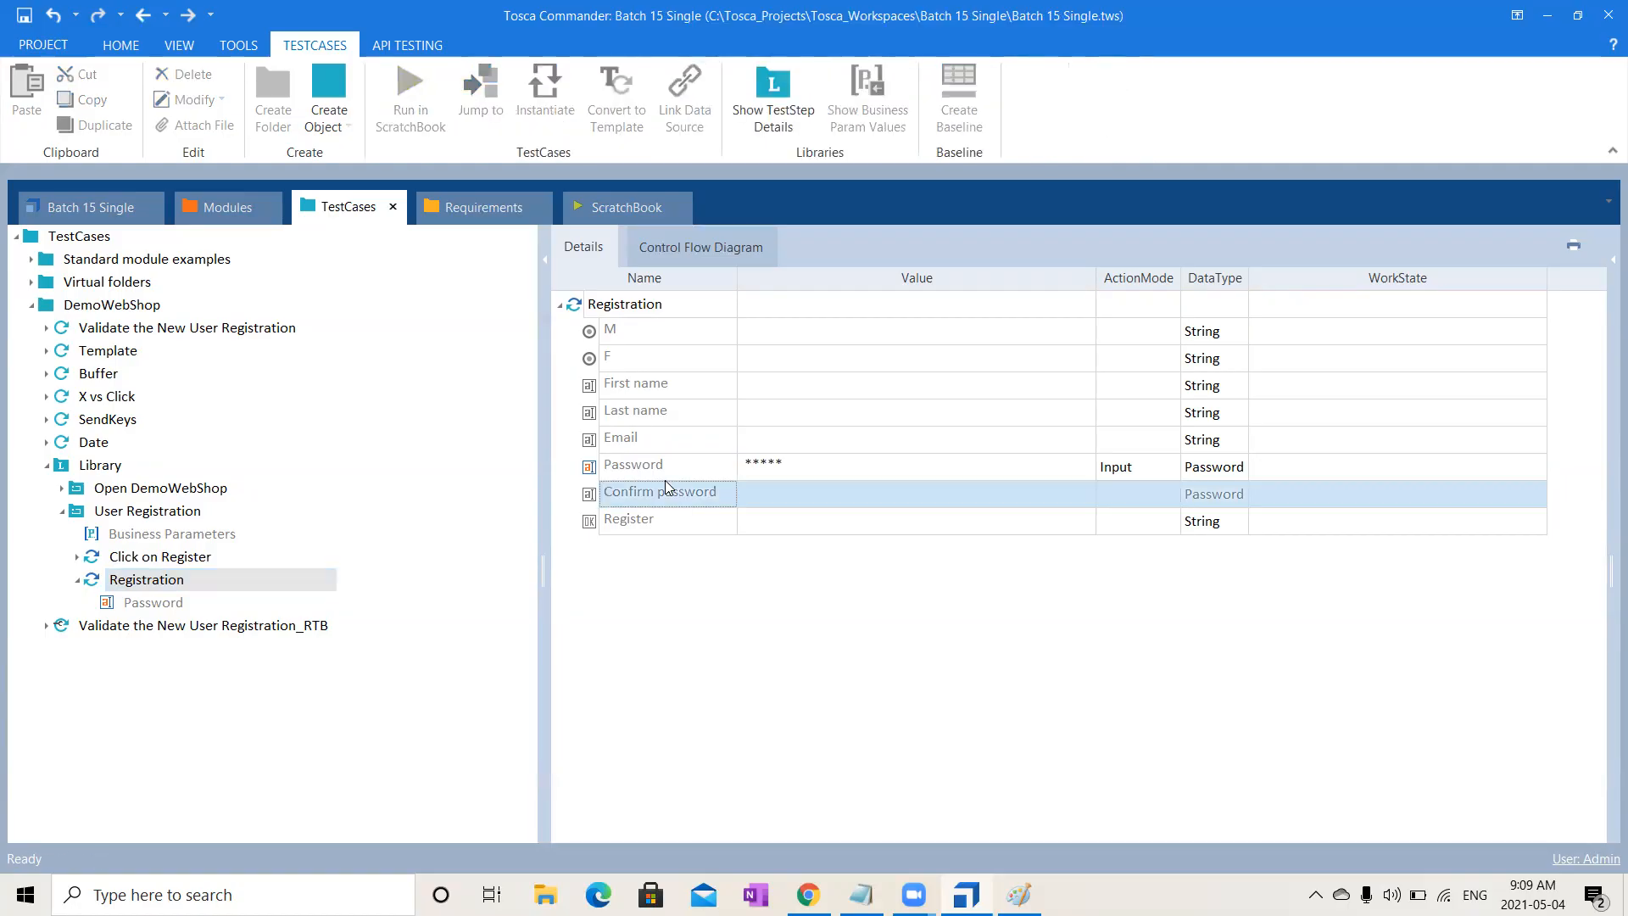
pyautogui.click(674, 458)
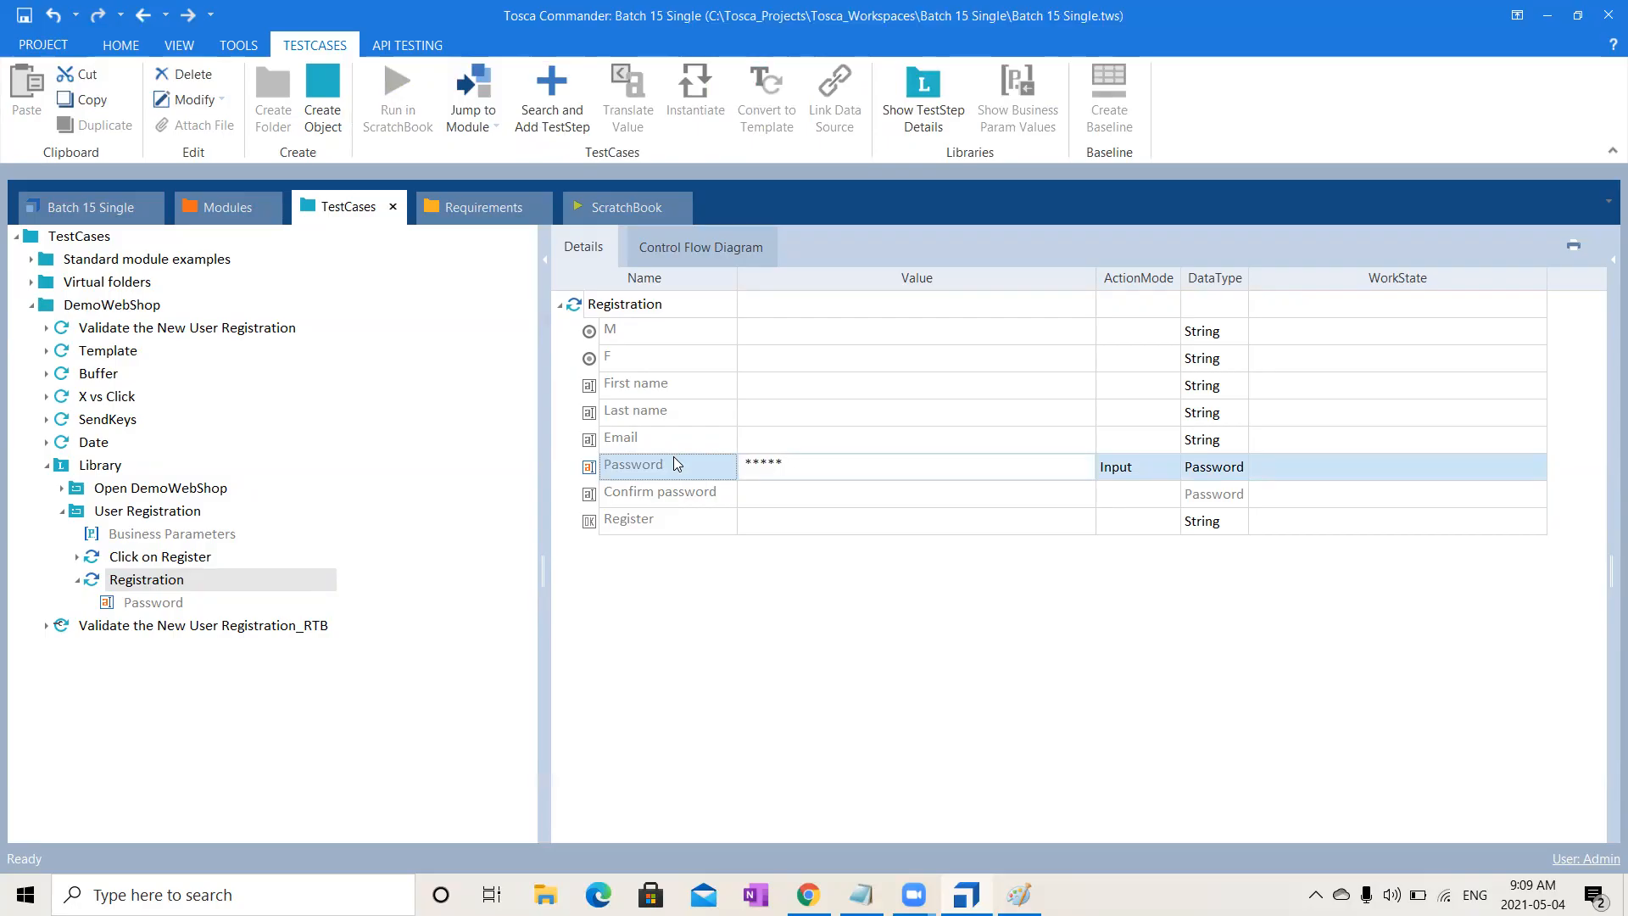
pyautogui.press('Delete')
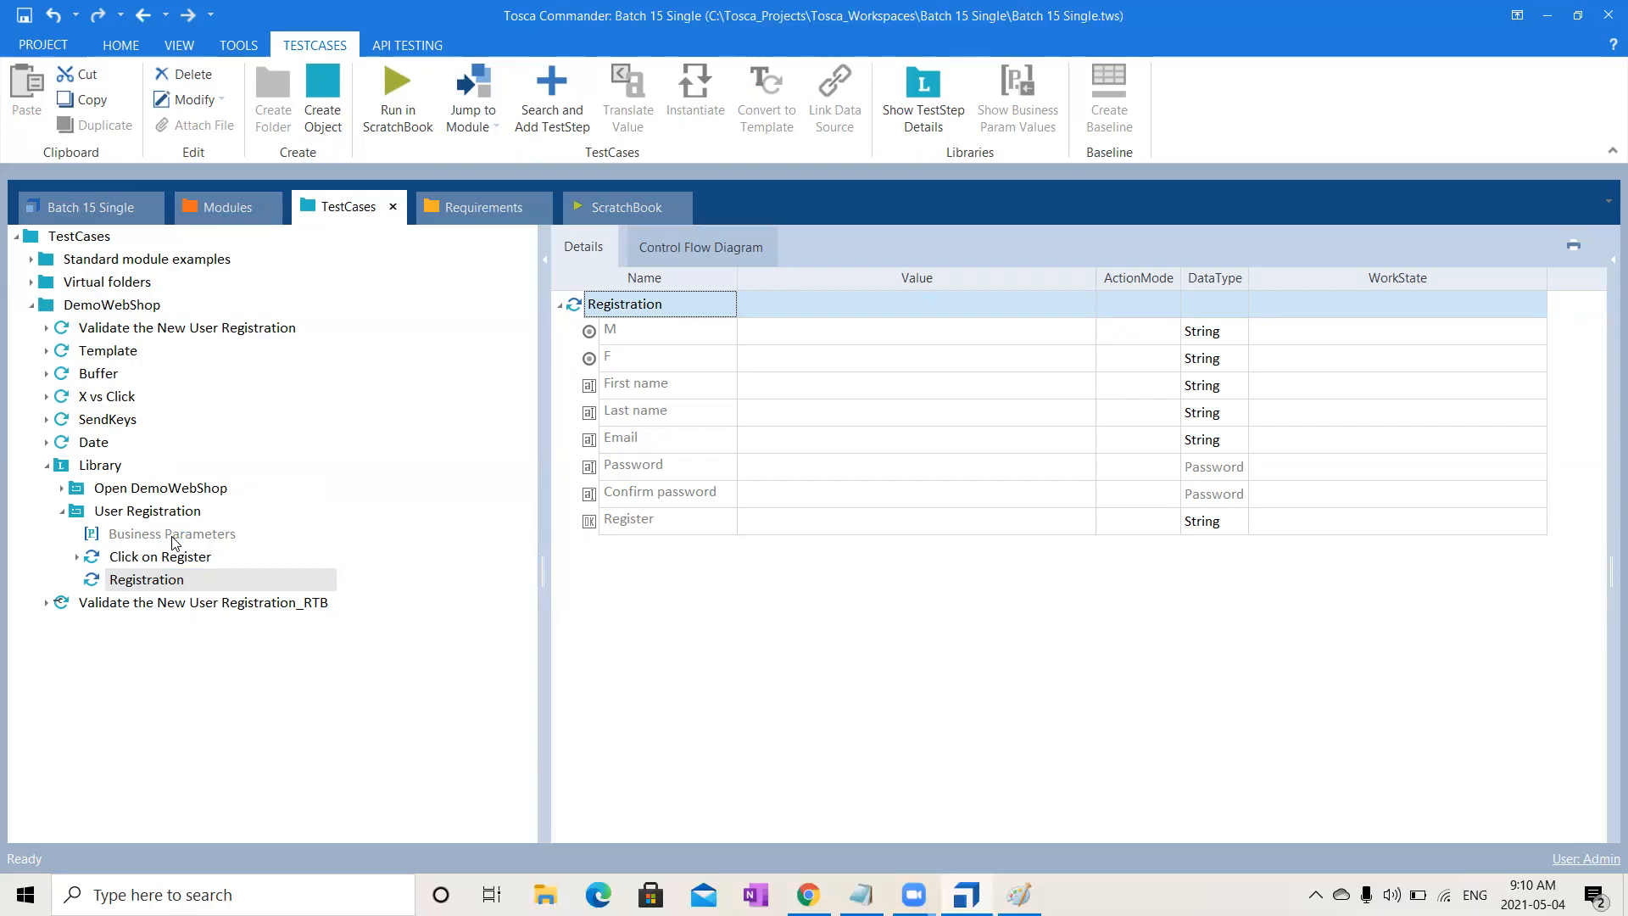
# - Set ActionMode Input on Registration fields M through Confirm password
pyautogui.click(765, 343)
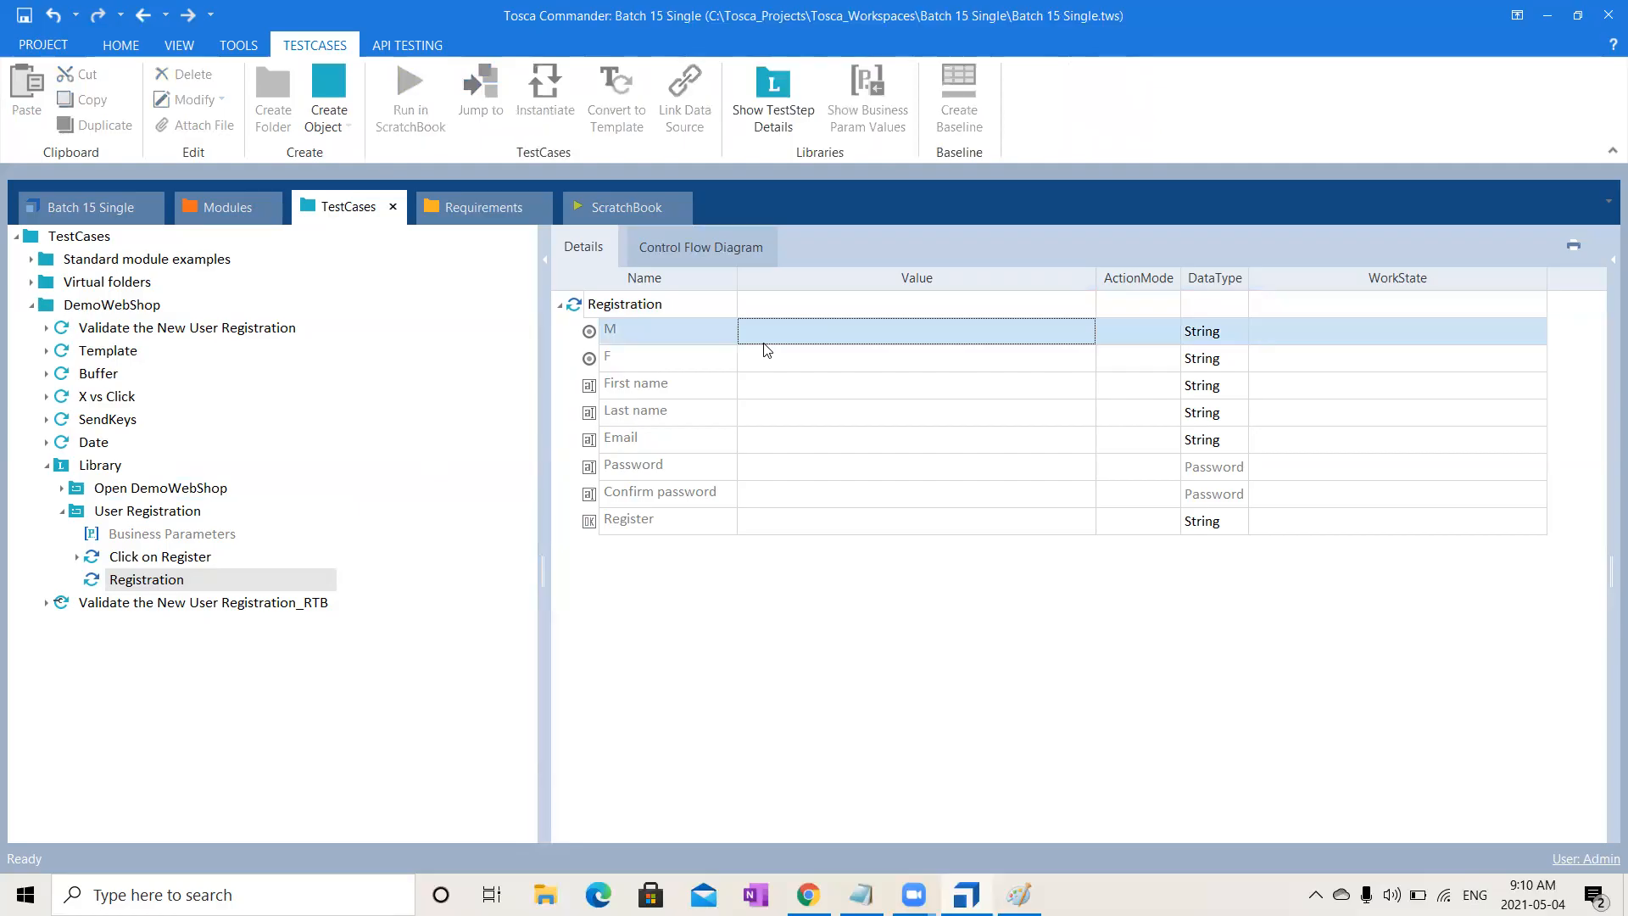
pyautogui.hotkey('shift', 'Down')
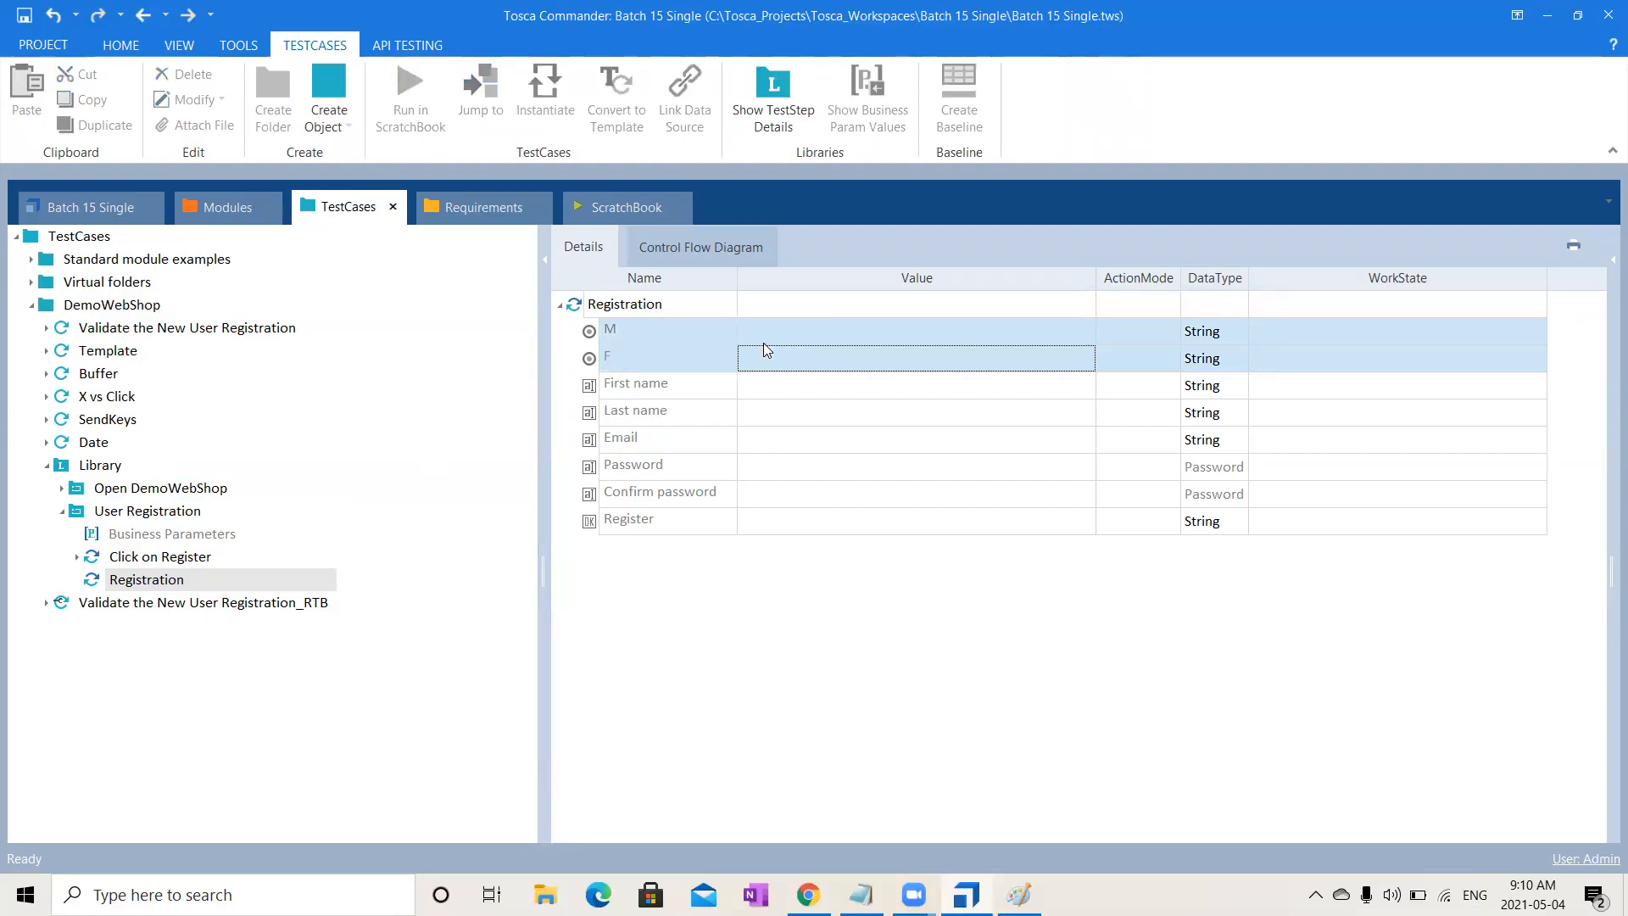
pyautogui.hotkey('shift', 'Down')
pyautogui.hotkey('shift', 'Down')
pyautogui.hotkey('shift', 'Down')
pyautogui.hotkey('shift', 'Down')
pyautogui.hotkey('shift', 'Down')
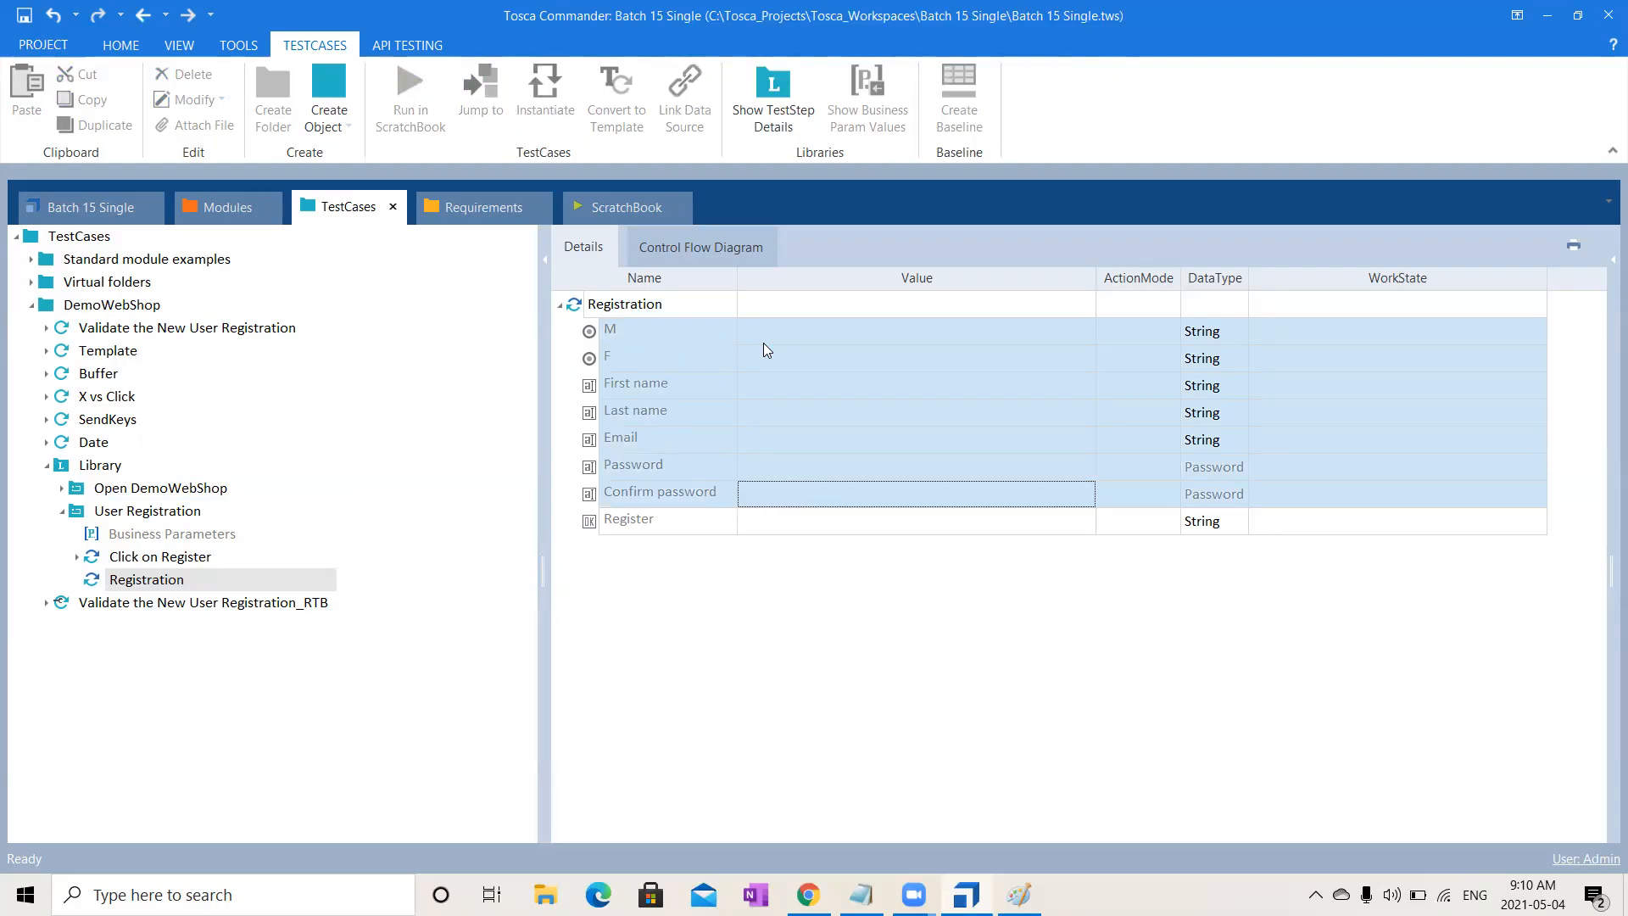
pyautogui.rightClick(766, 348)
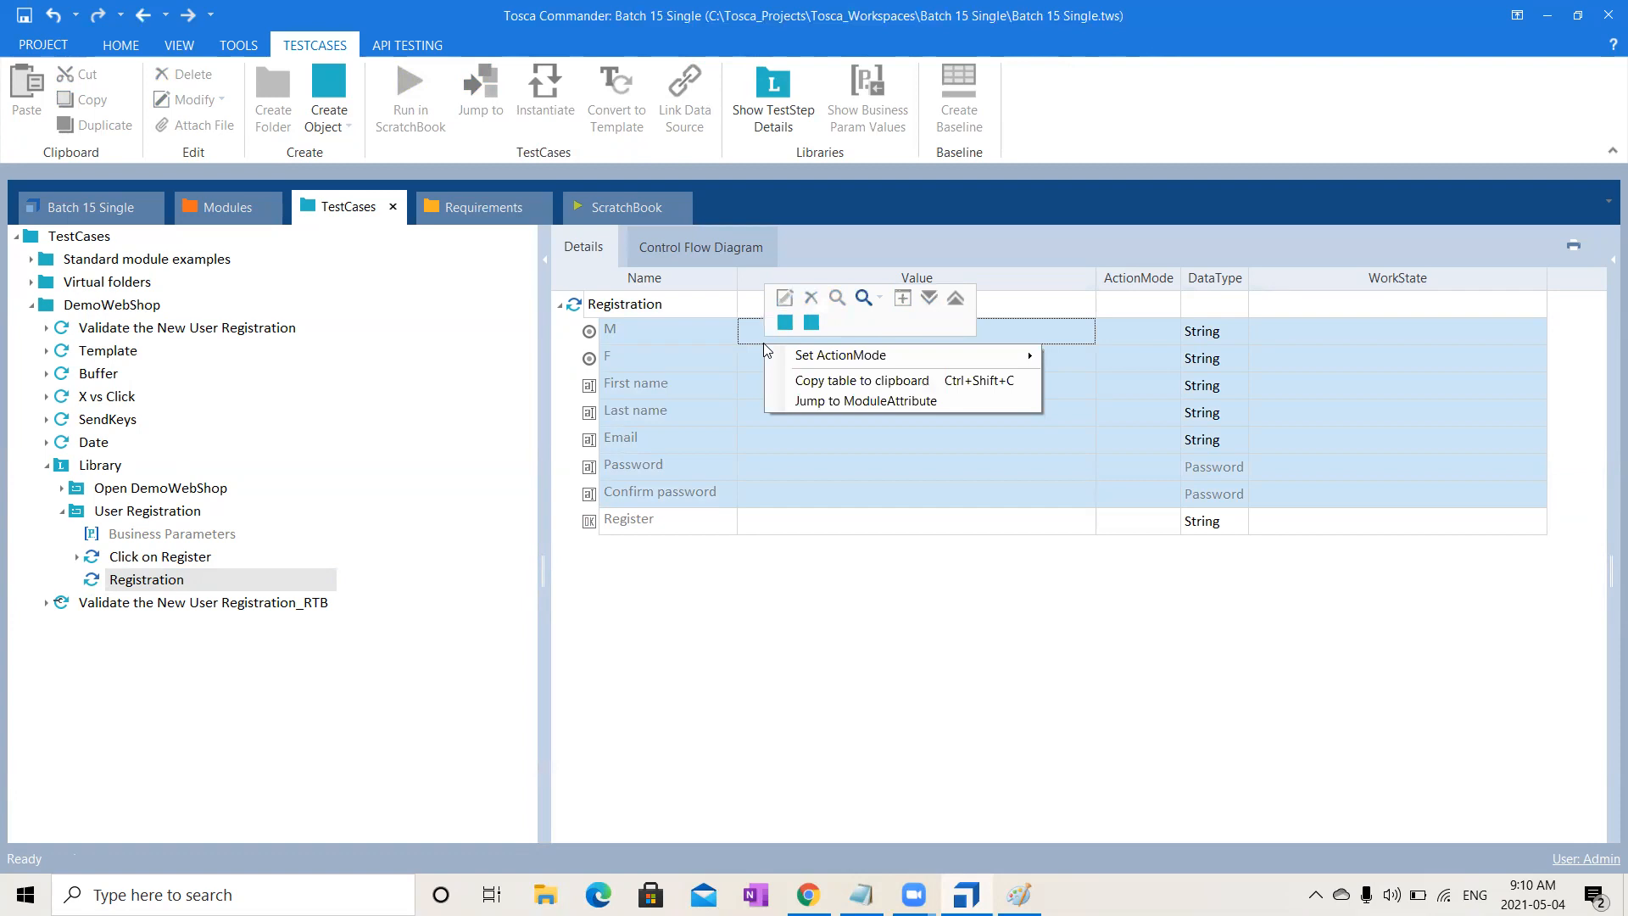
pyautogui.moveTo(788, 356)
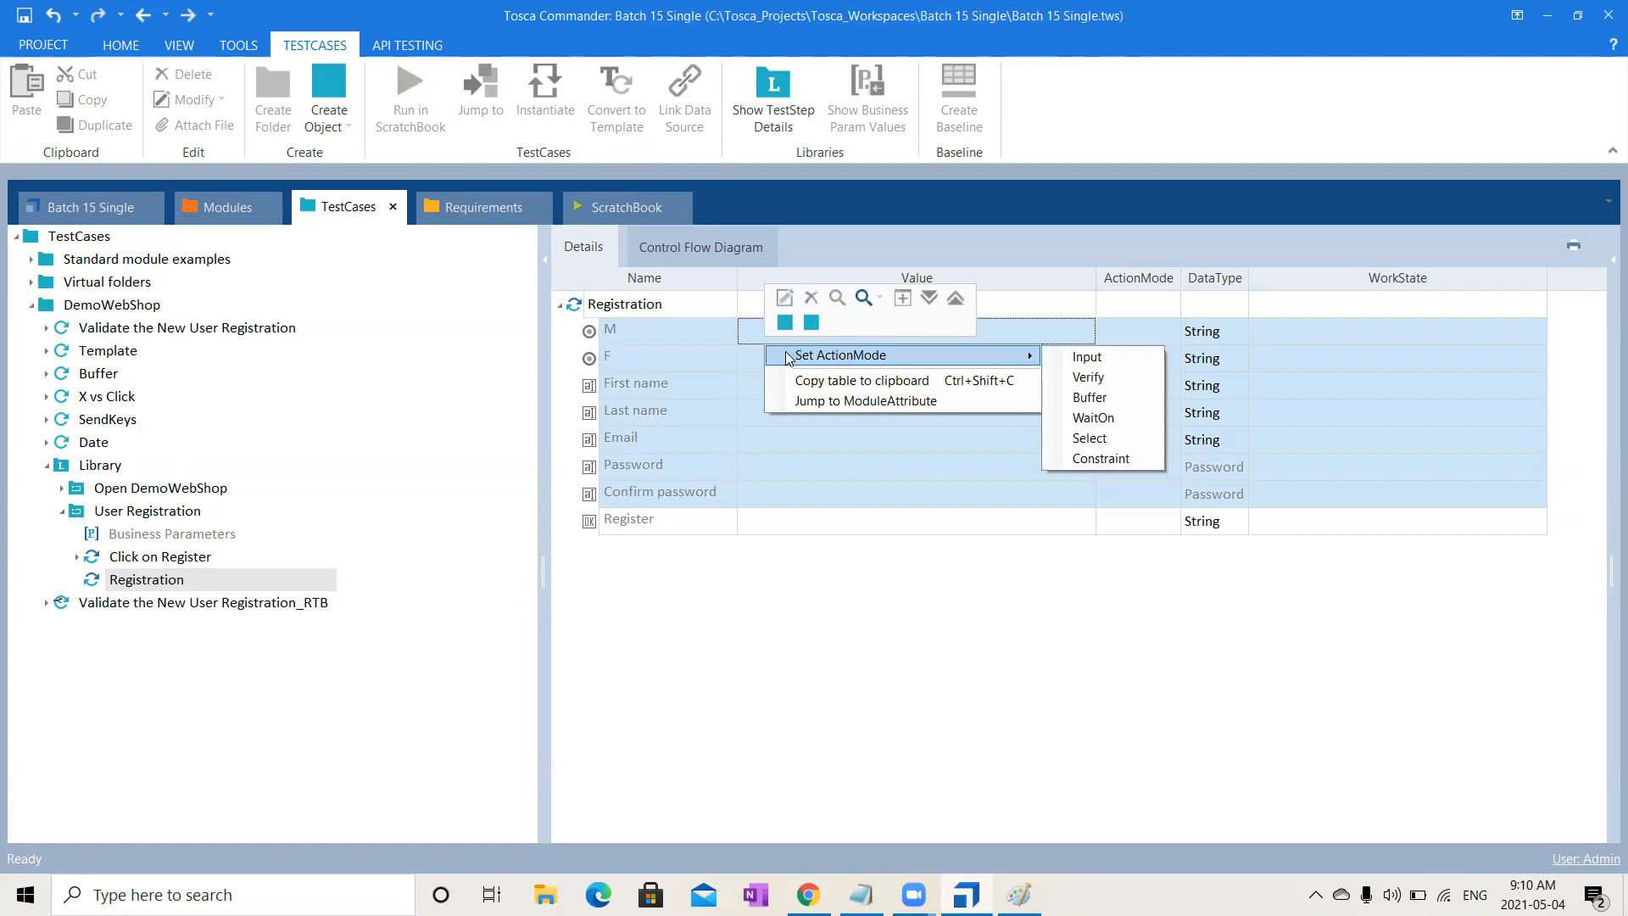
pyautogui.click(1057, 359)
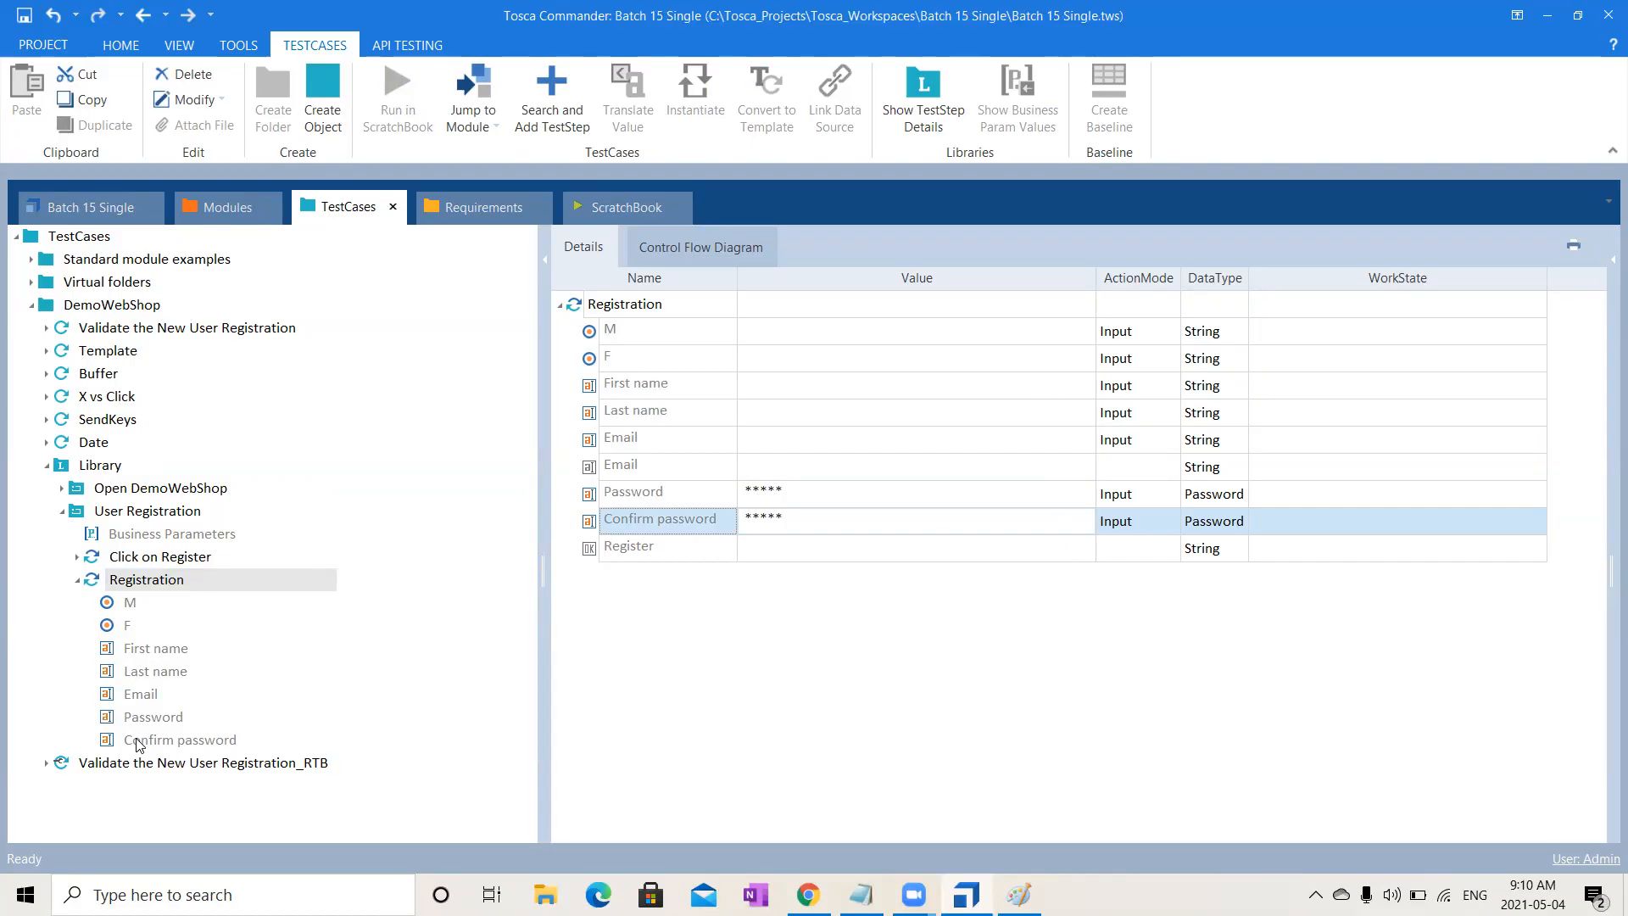
# - Change the Password and Confirm password DataType to String
pyautogui.click(1208, 496)
pyautogui.write('s')
pyautogui.click(1218, 524)
pyautogui.write('s')
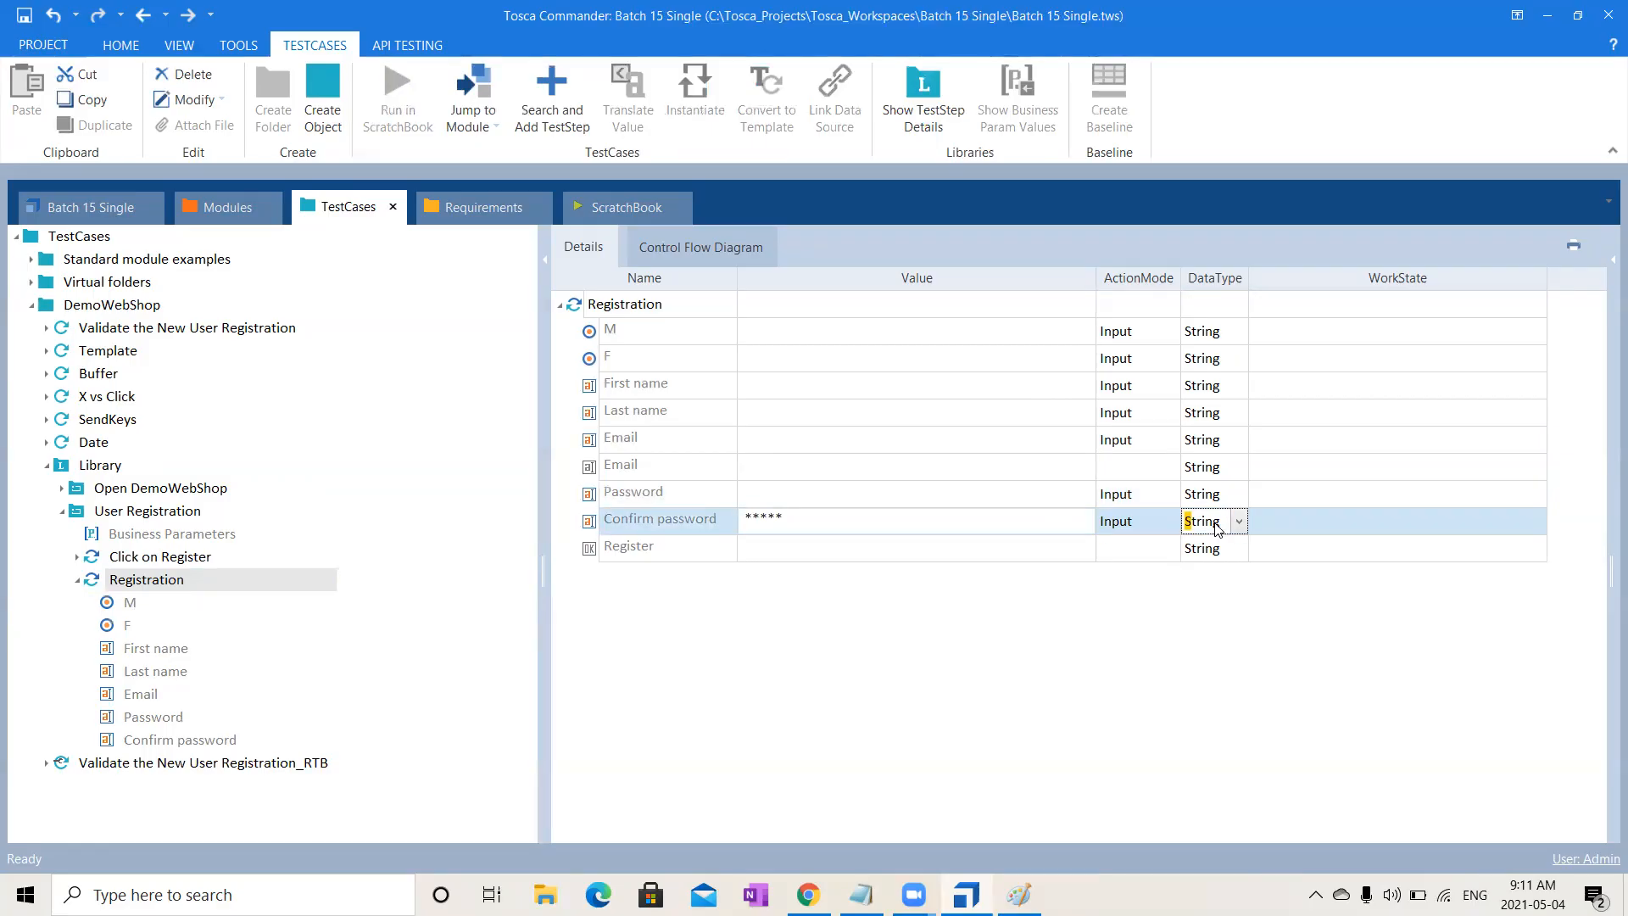
pyautogui.click(1043, 646)
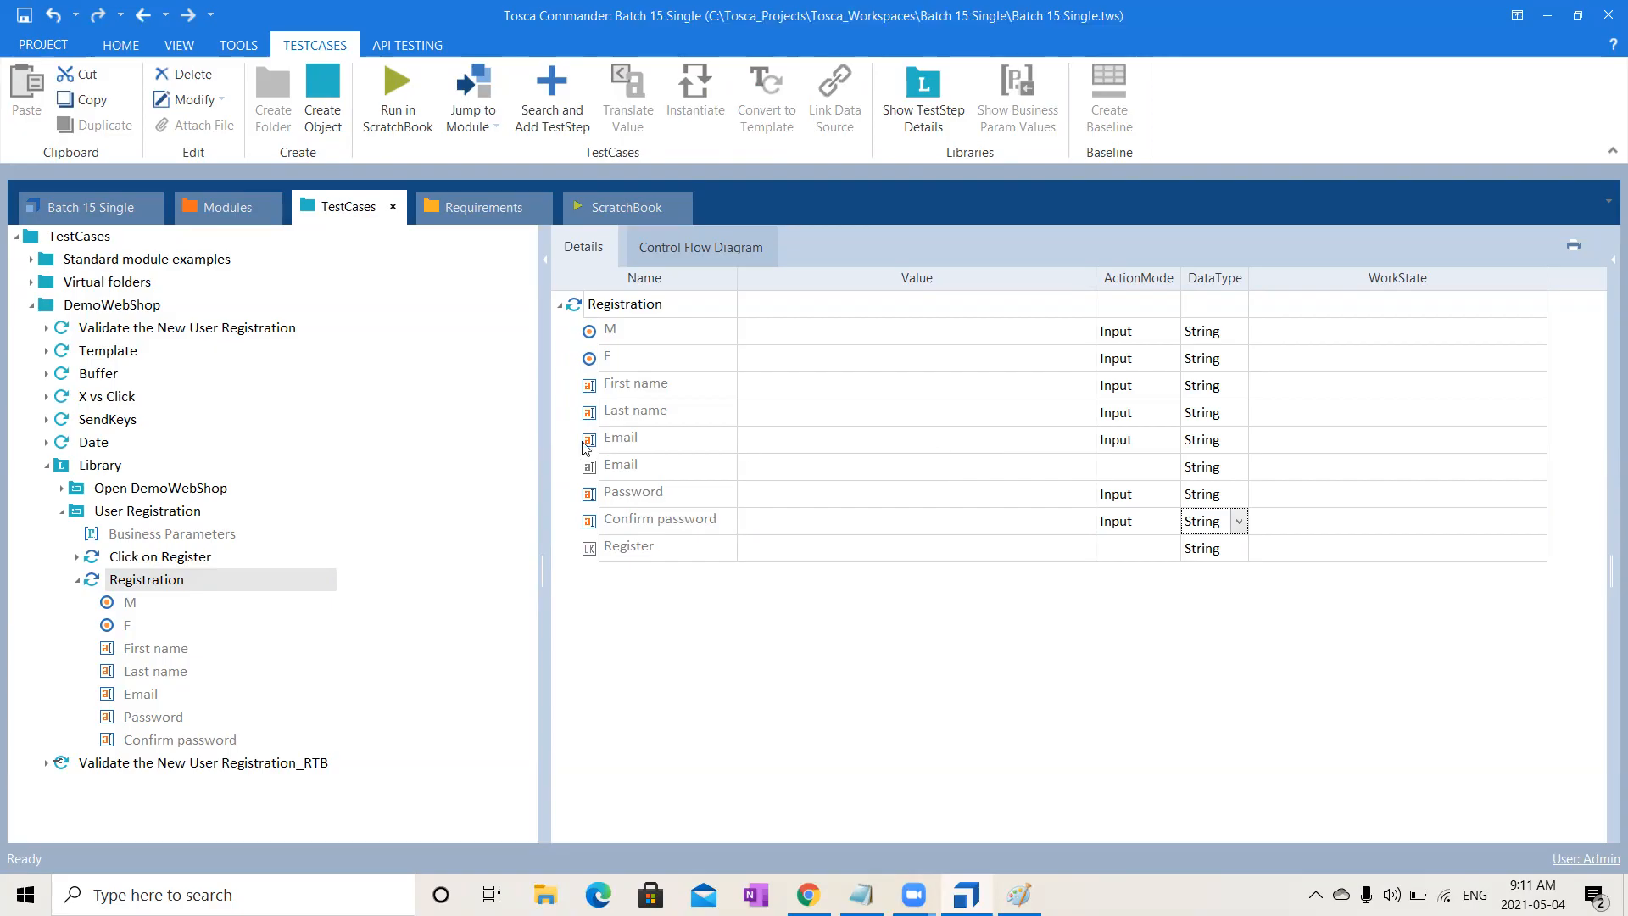
# - Drag Registration's M through Confirm password values onto Business Parameters, making {PL[...]} parameters
pyautogui.click(150, 602)
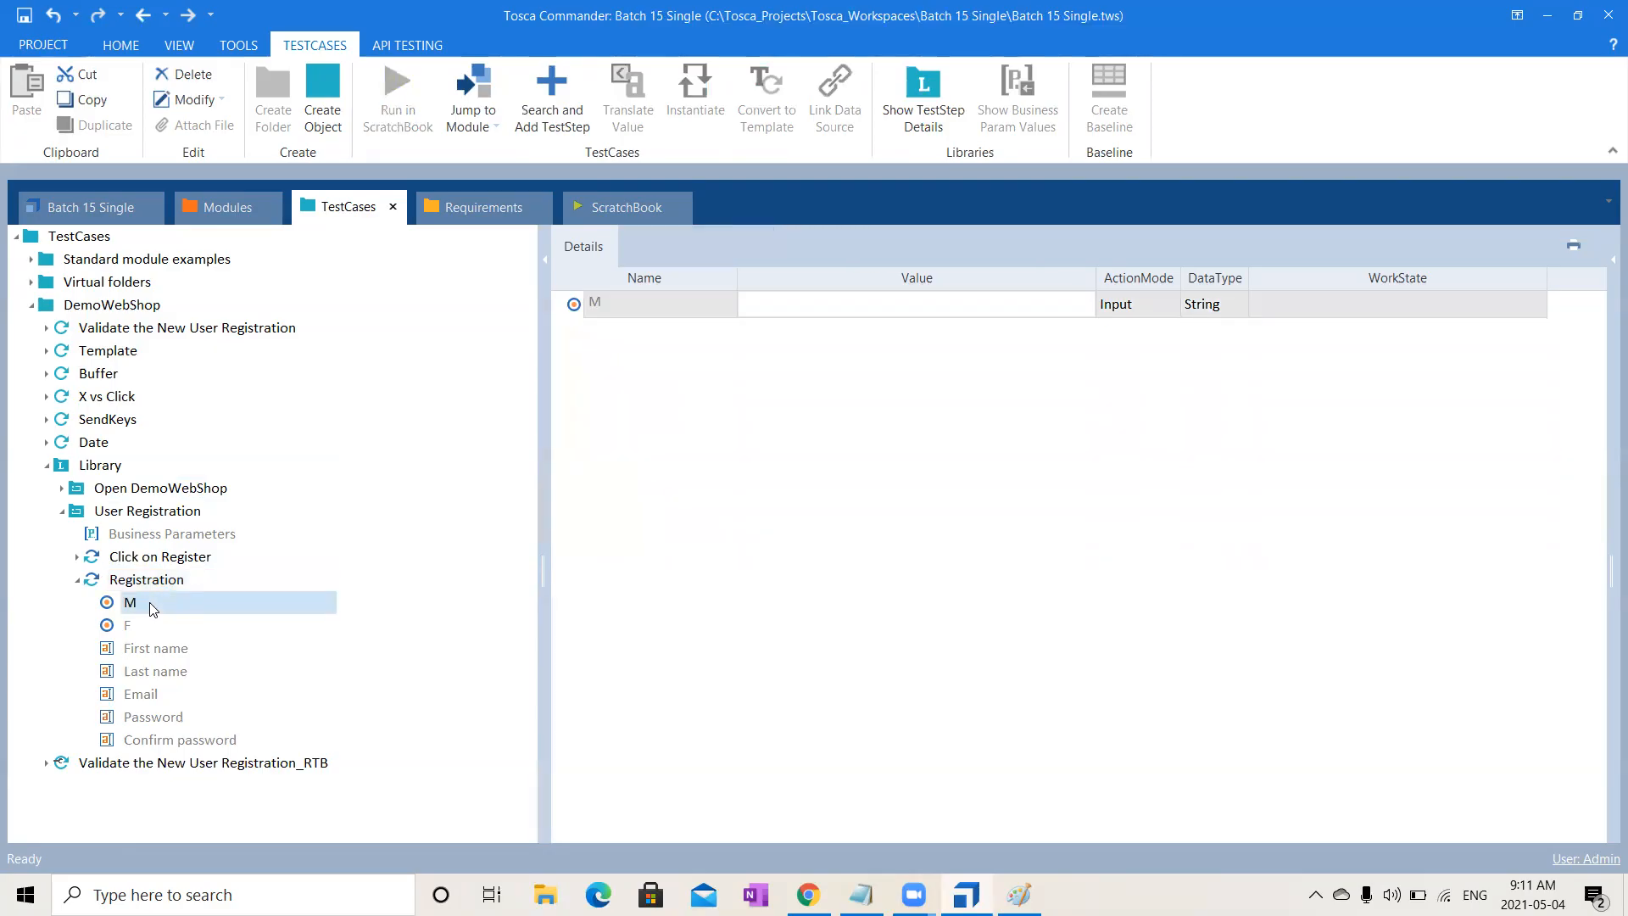
pyautogui.hotkey('shift', 'Down')
pyautogui.hotkey('shift', 'Down')
pyautogui.hotkey('shift', 'Down')
pyautogui.hotkey('shift', 'Down')
pyautogui.hotkey('shift', 'Down')
pyautogui.hotkey('shift', 'Down')
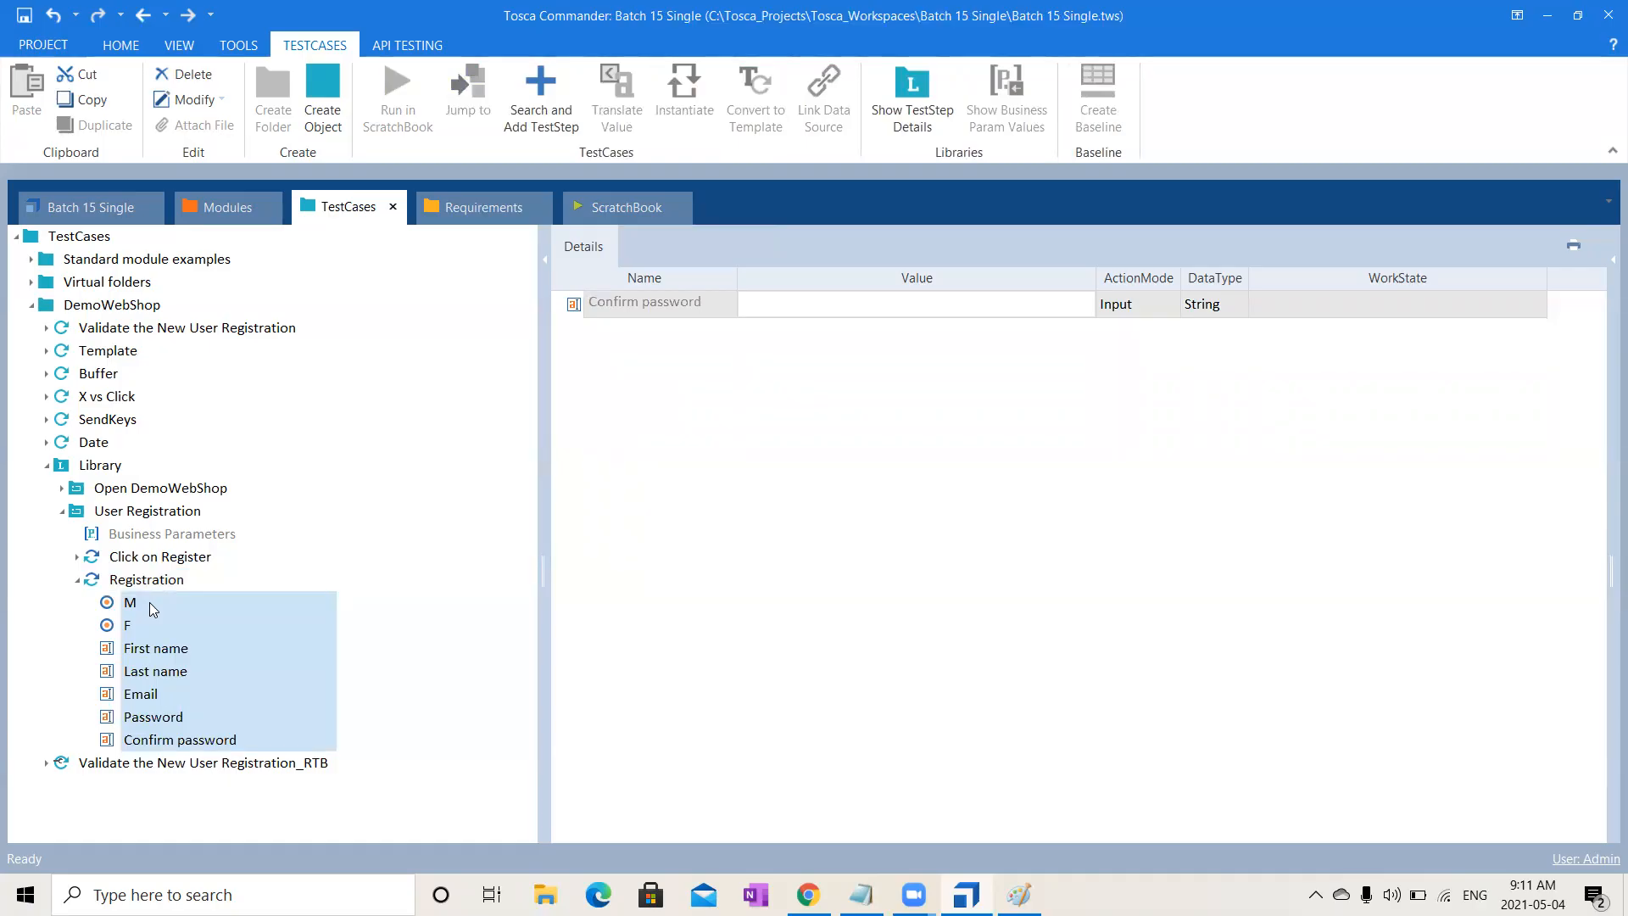
pyautogui.moveTo(140, 622); pyautogui.dragTo(176, 633)
pyautogui.moveTo(289, 602); pyautogui.dragTo(227, 540)
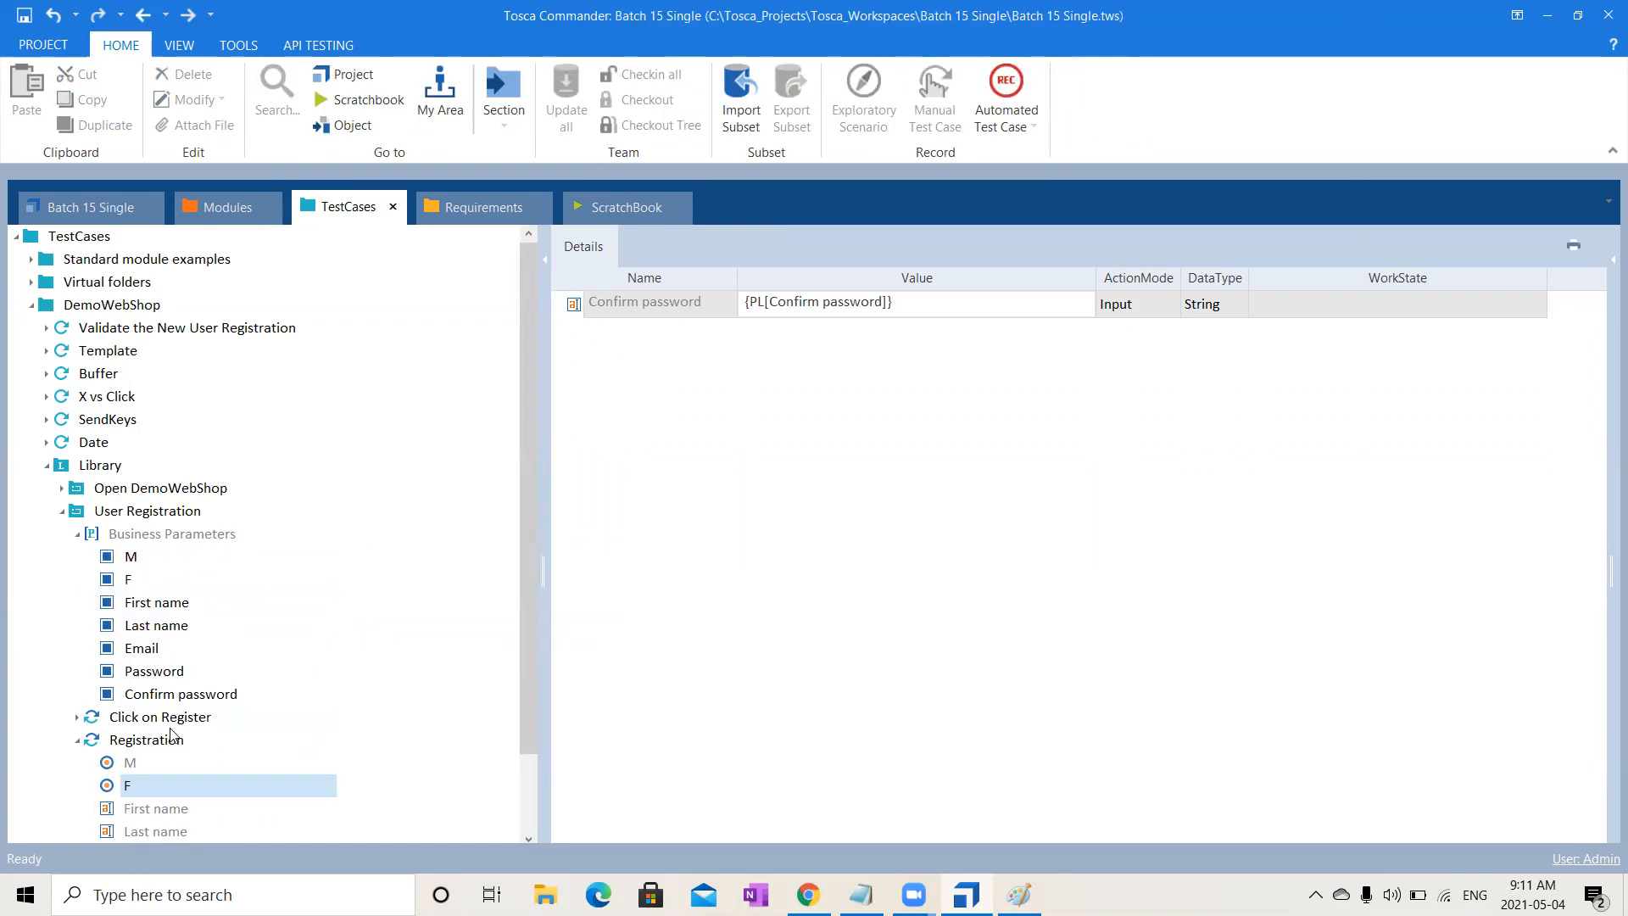
pyautogui.click(151, 515)
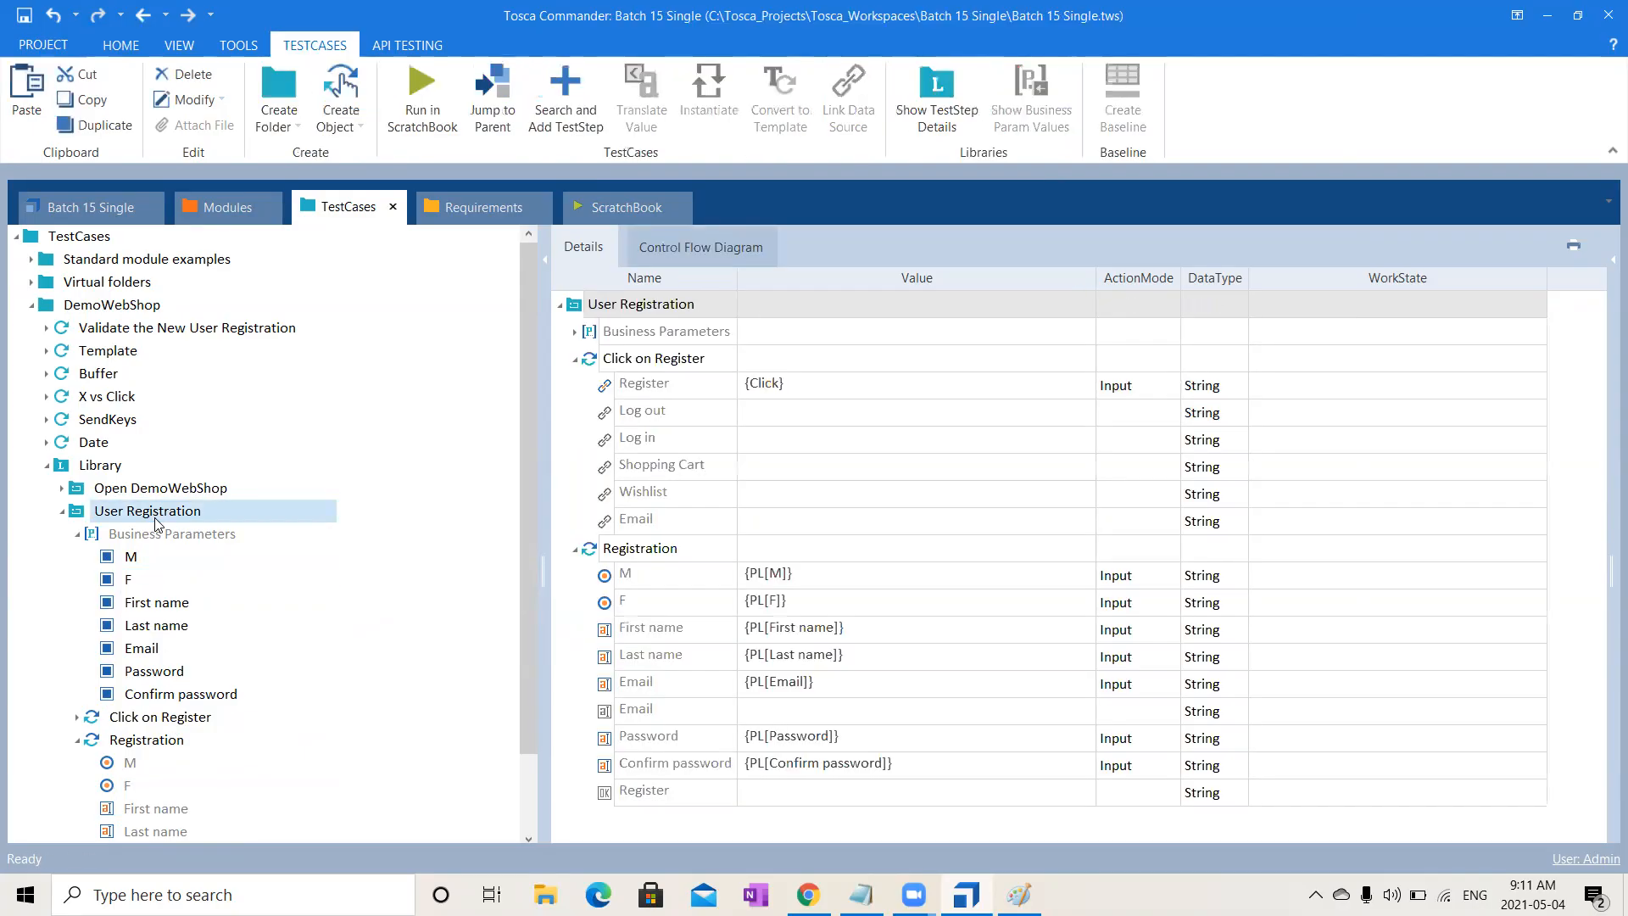
pyautogui.click(576, 333)
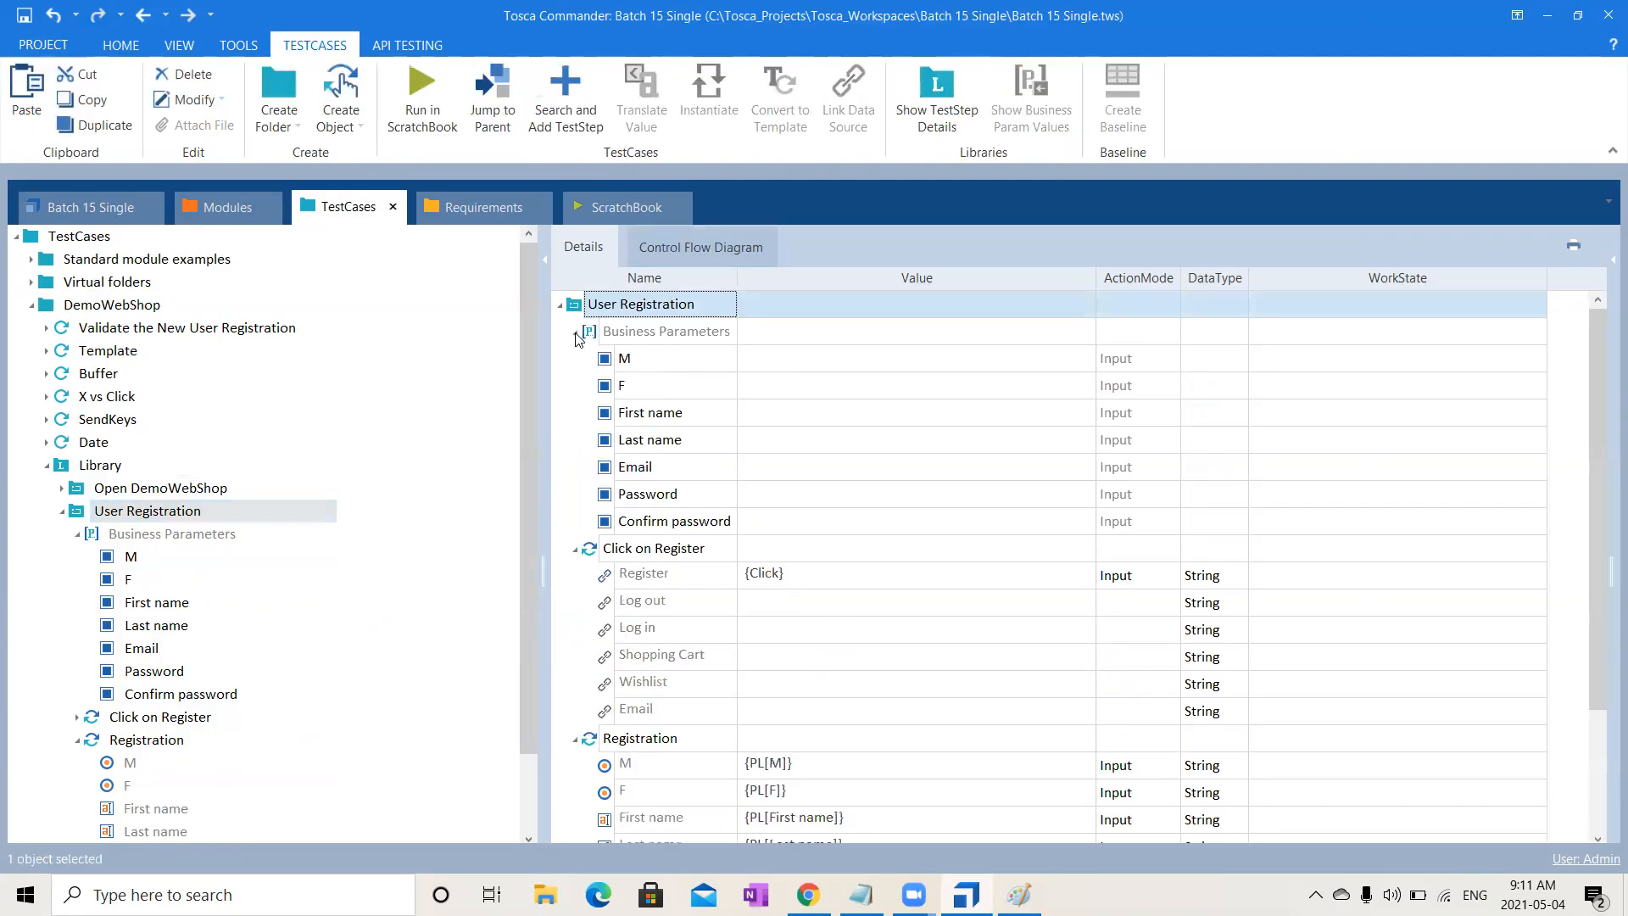
pyautogui.click(575, 332)
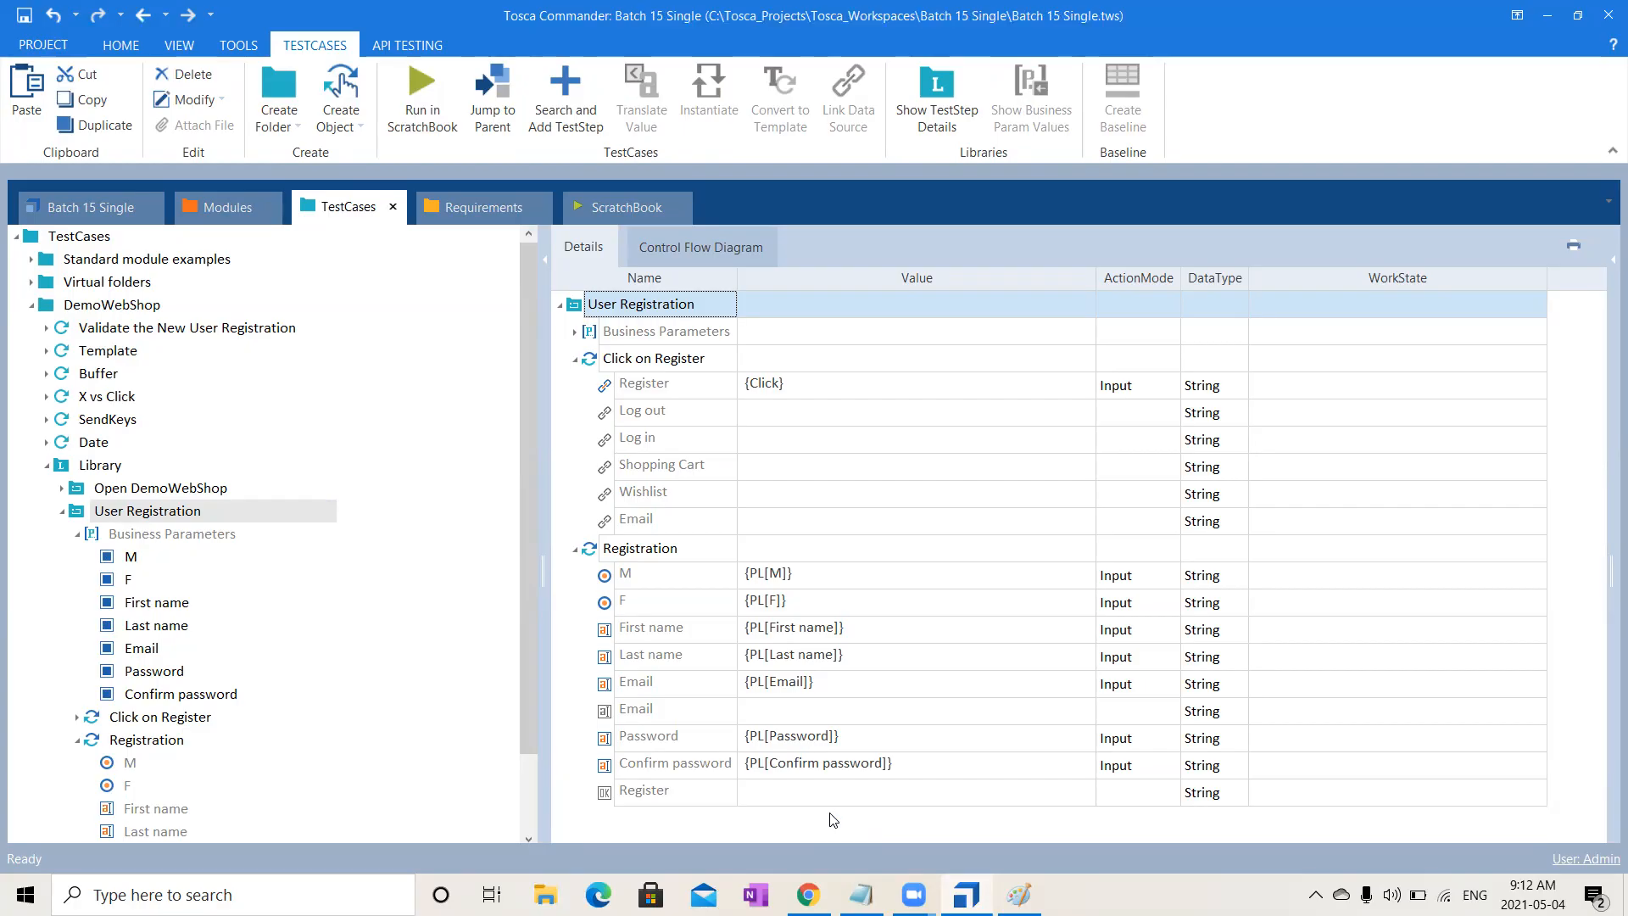
# - Set the second Email field to value 'Email' in Buffer mode
pyautogui.click(888, 691)
pyautogui.click(880, 710)
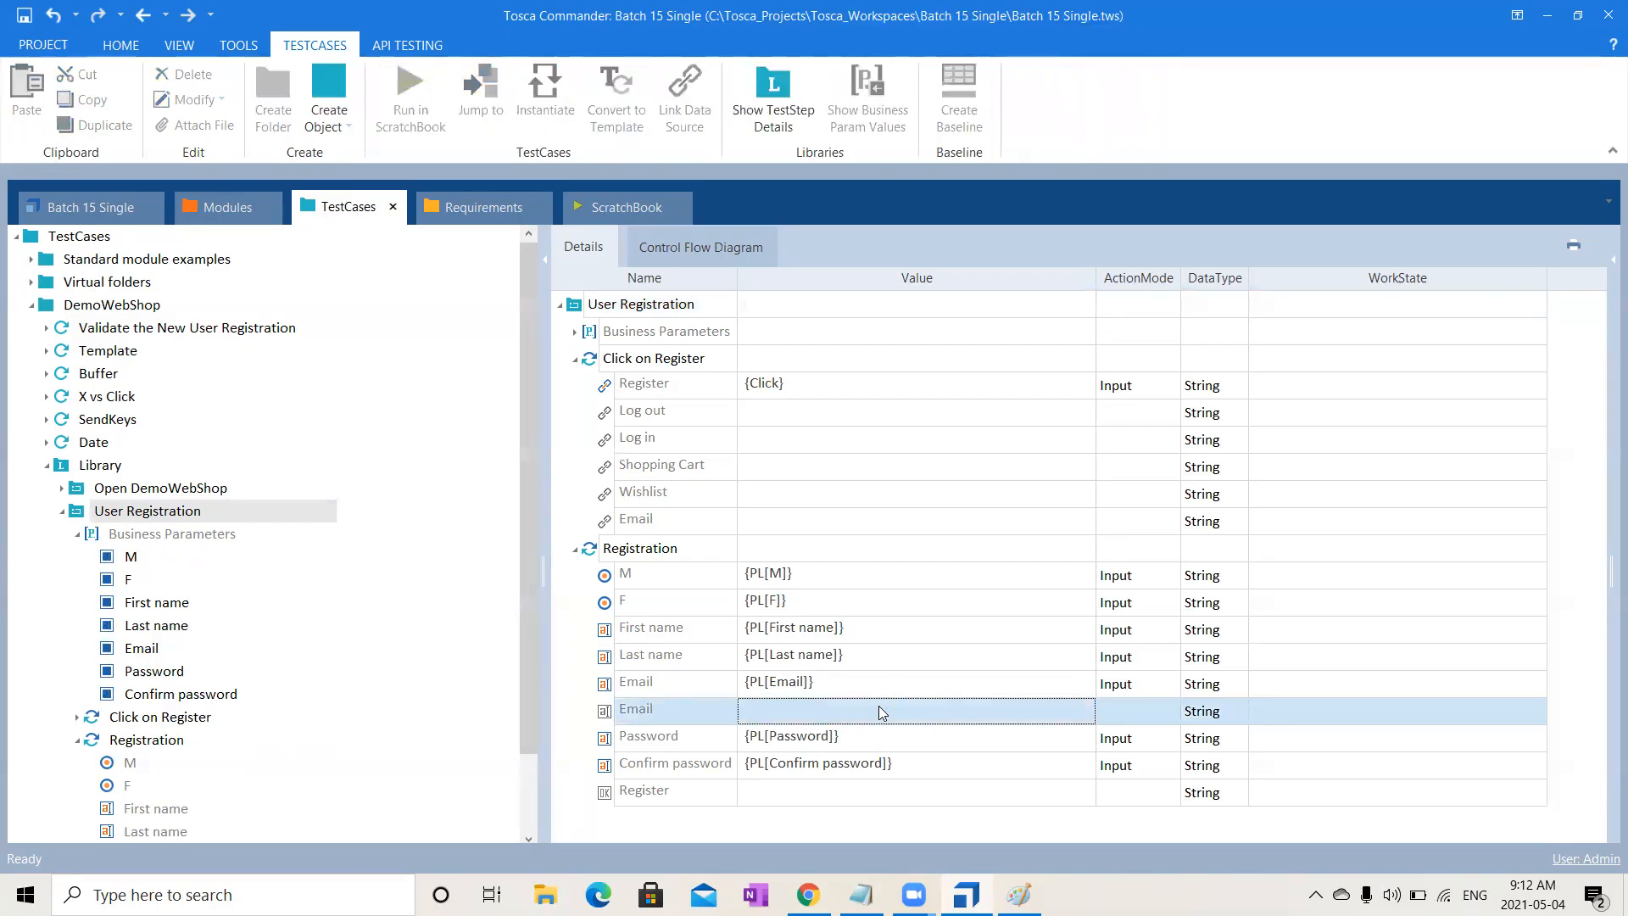
pyautogui.click(879, 711)
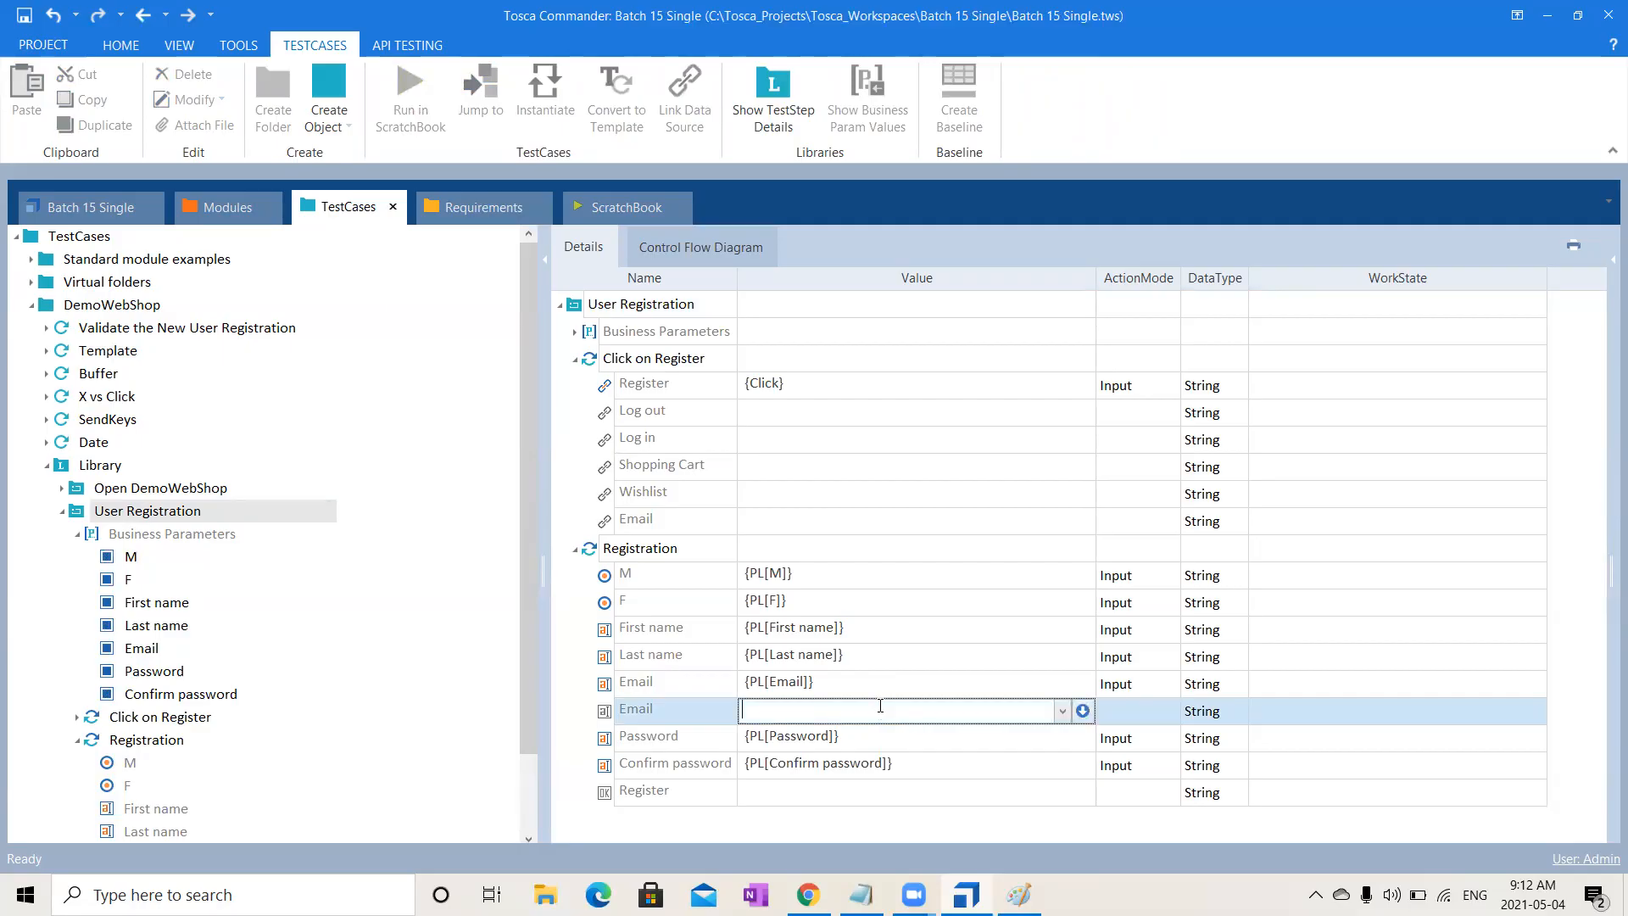
pyautogui.write('Email')
pyautogui.click(1136, 708)
pyautogui.press('b')
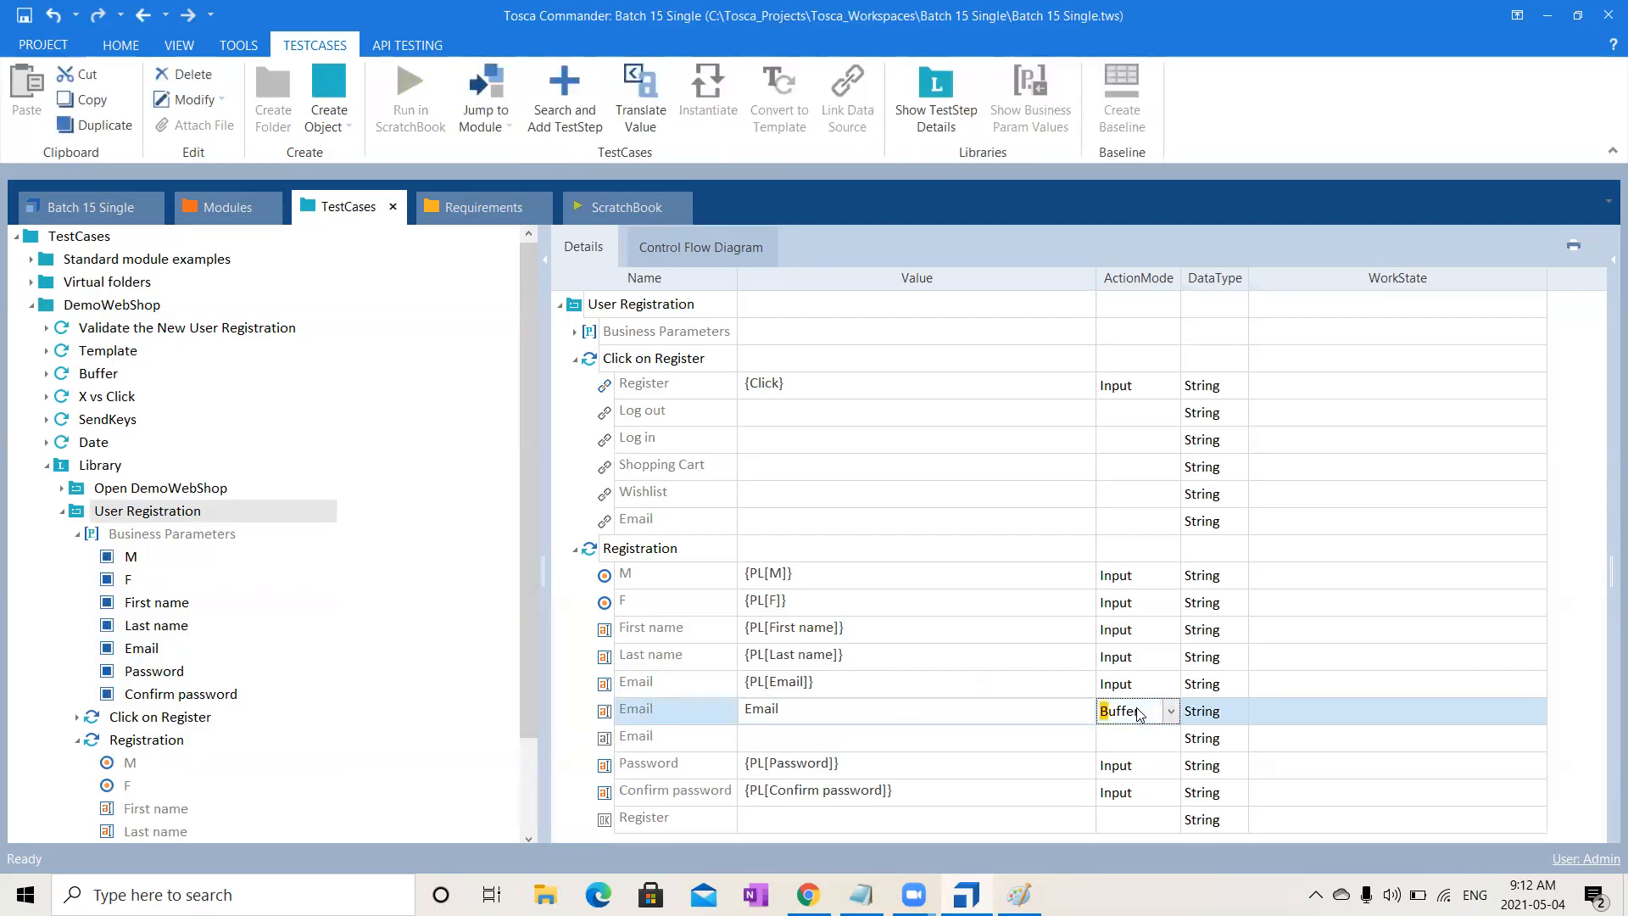
pyautogui.click(1030, 761)
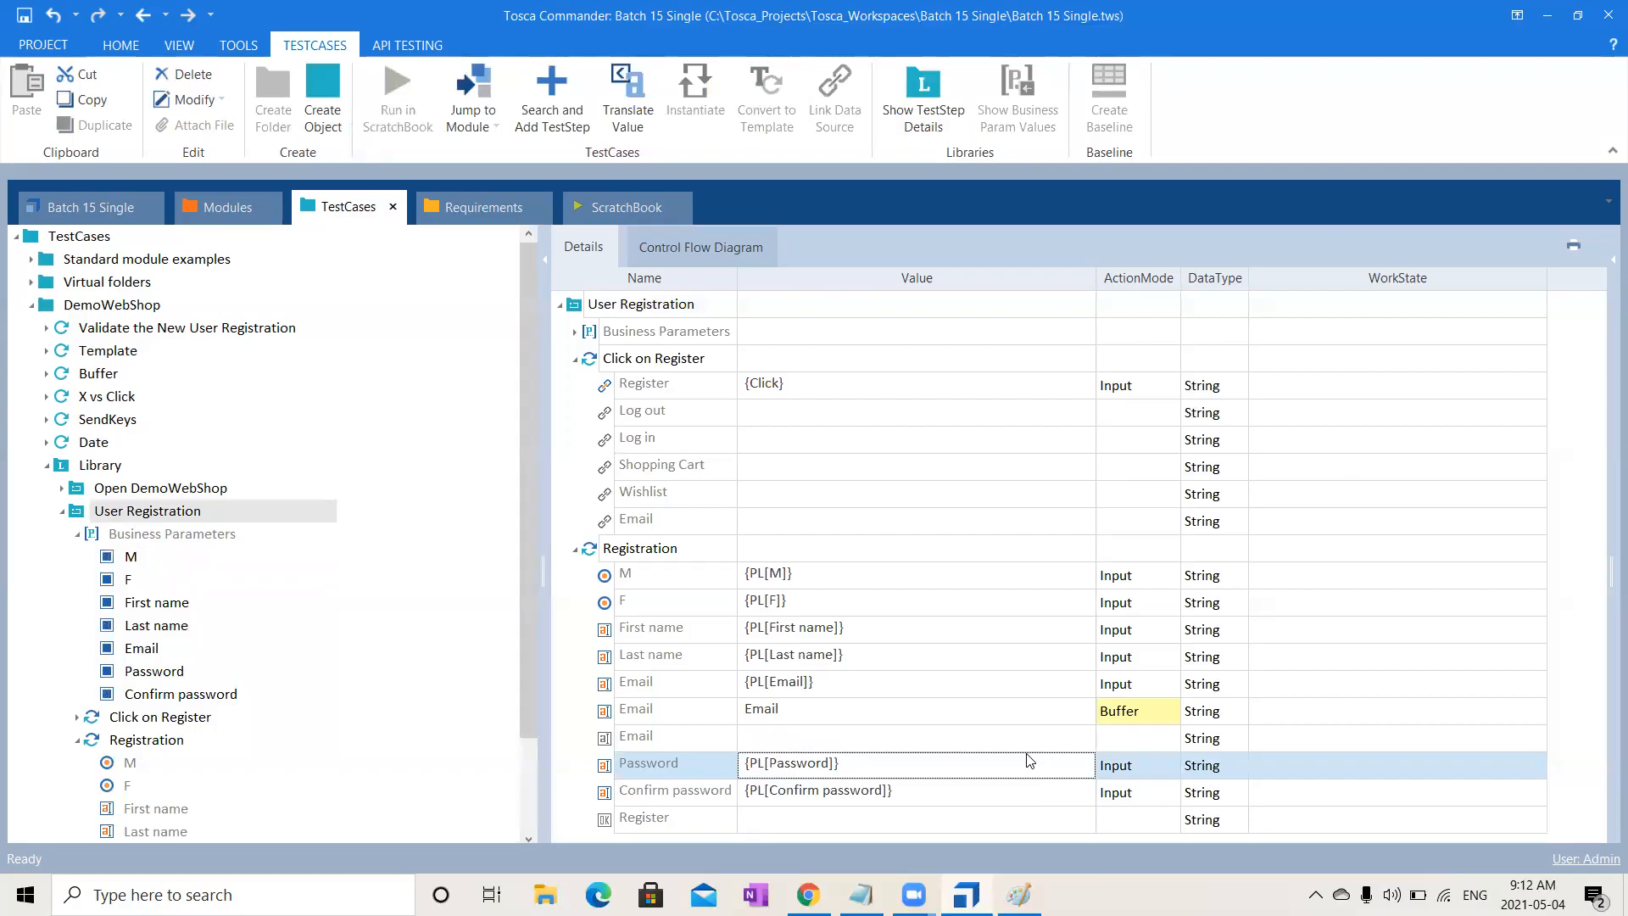
# - Discard the stray {CAL text so the Register value stays {Click}
pyautogui.click(837, 821)
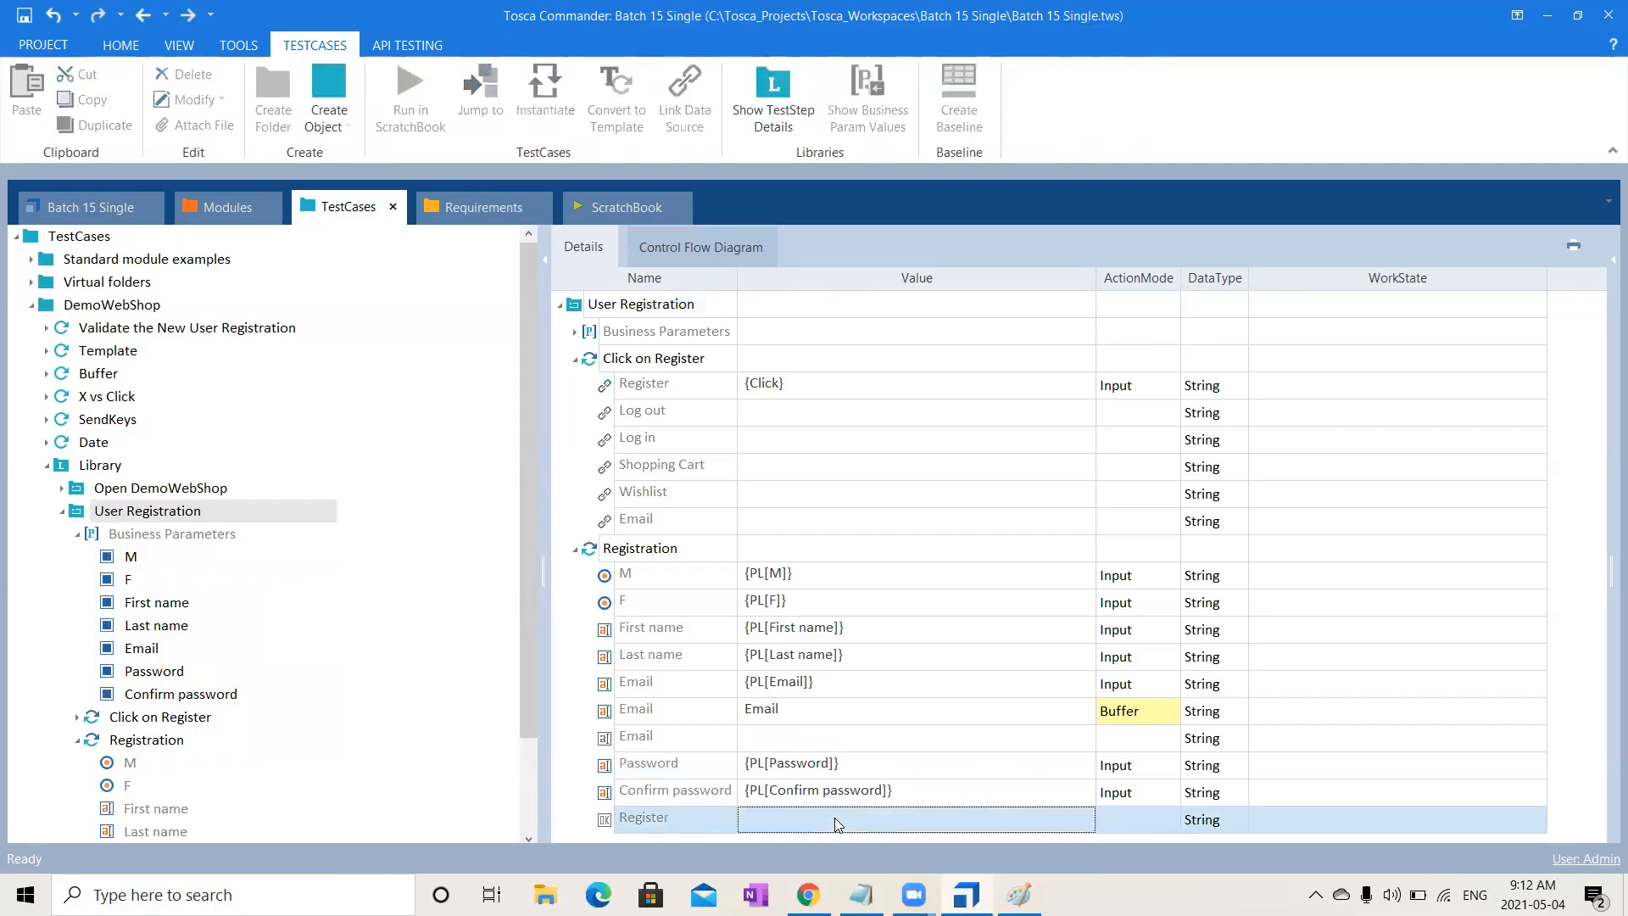
pyautogui.write('{Click')
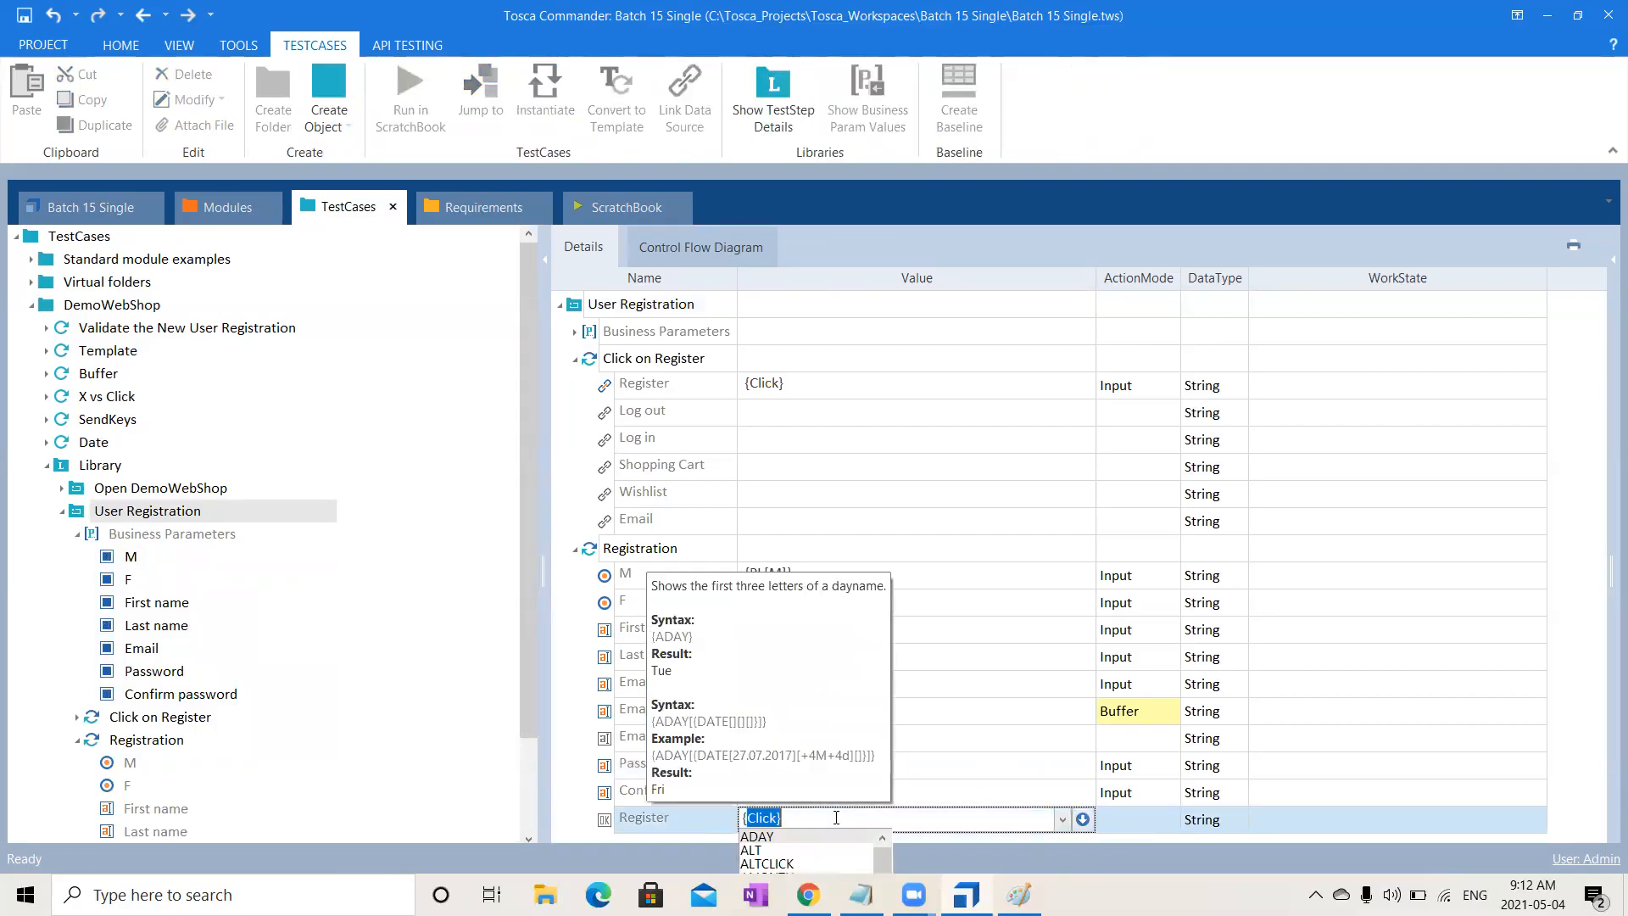
pyautogui.write('C')
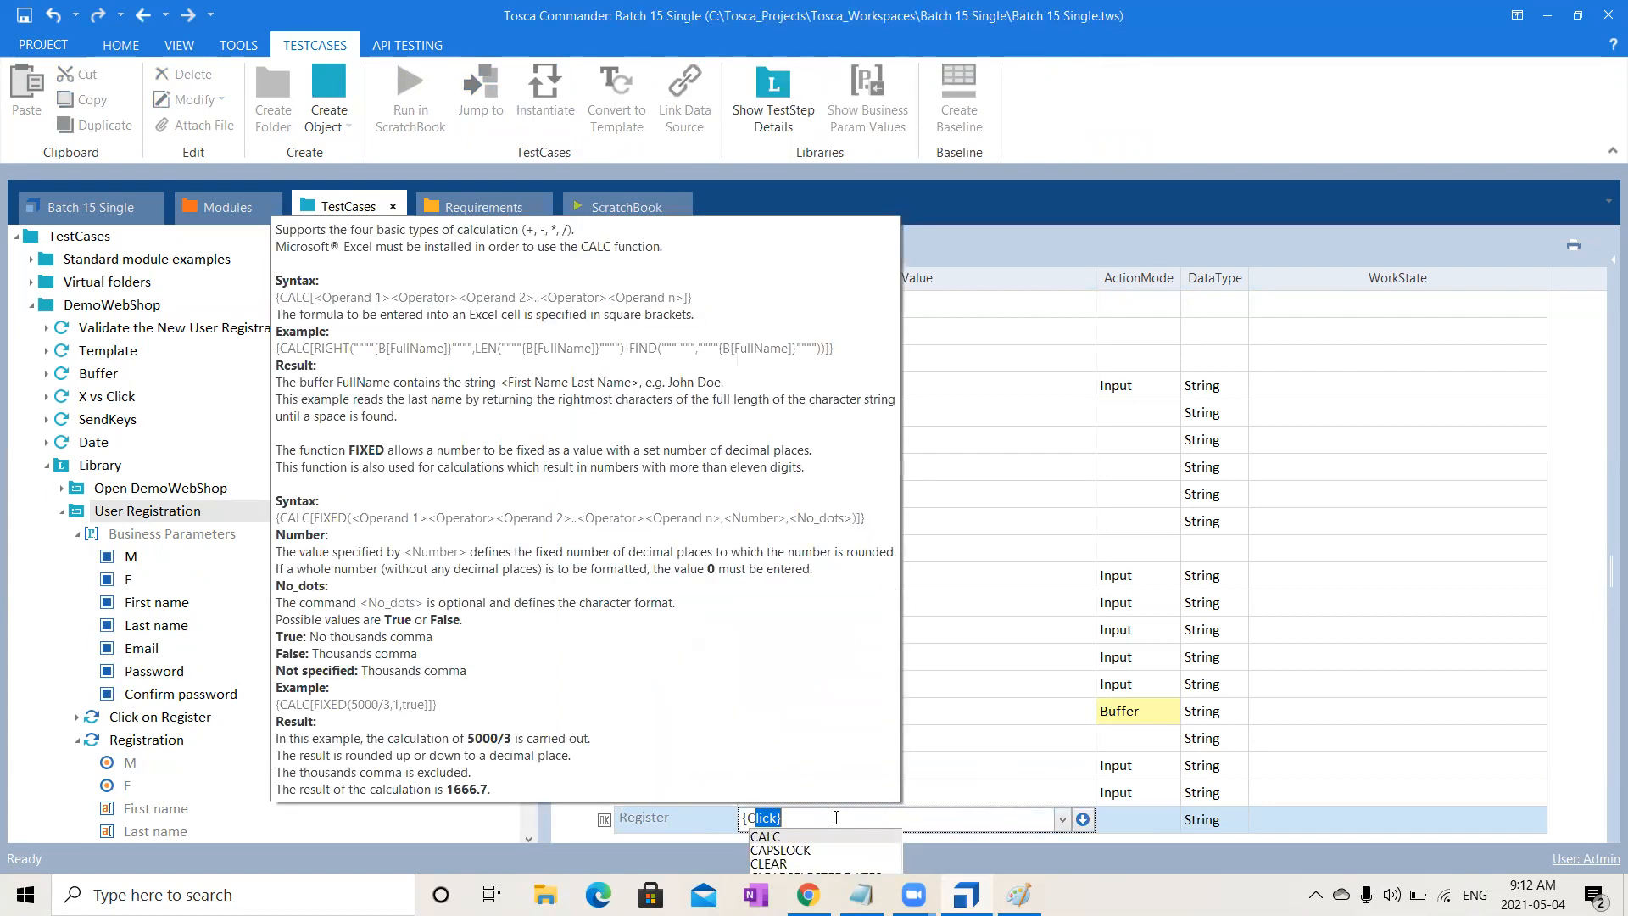
pyautogui.write('AL')
pyautogui.press('BackSpace')
pyautogui.press('BackSpace')
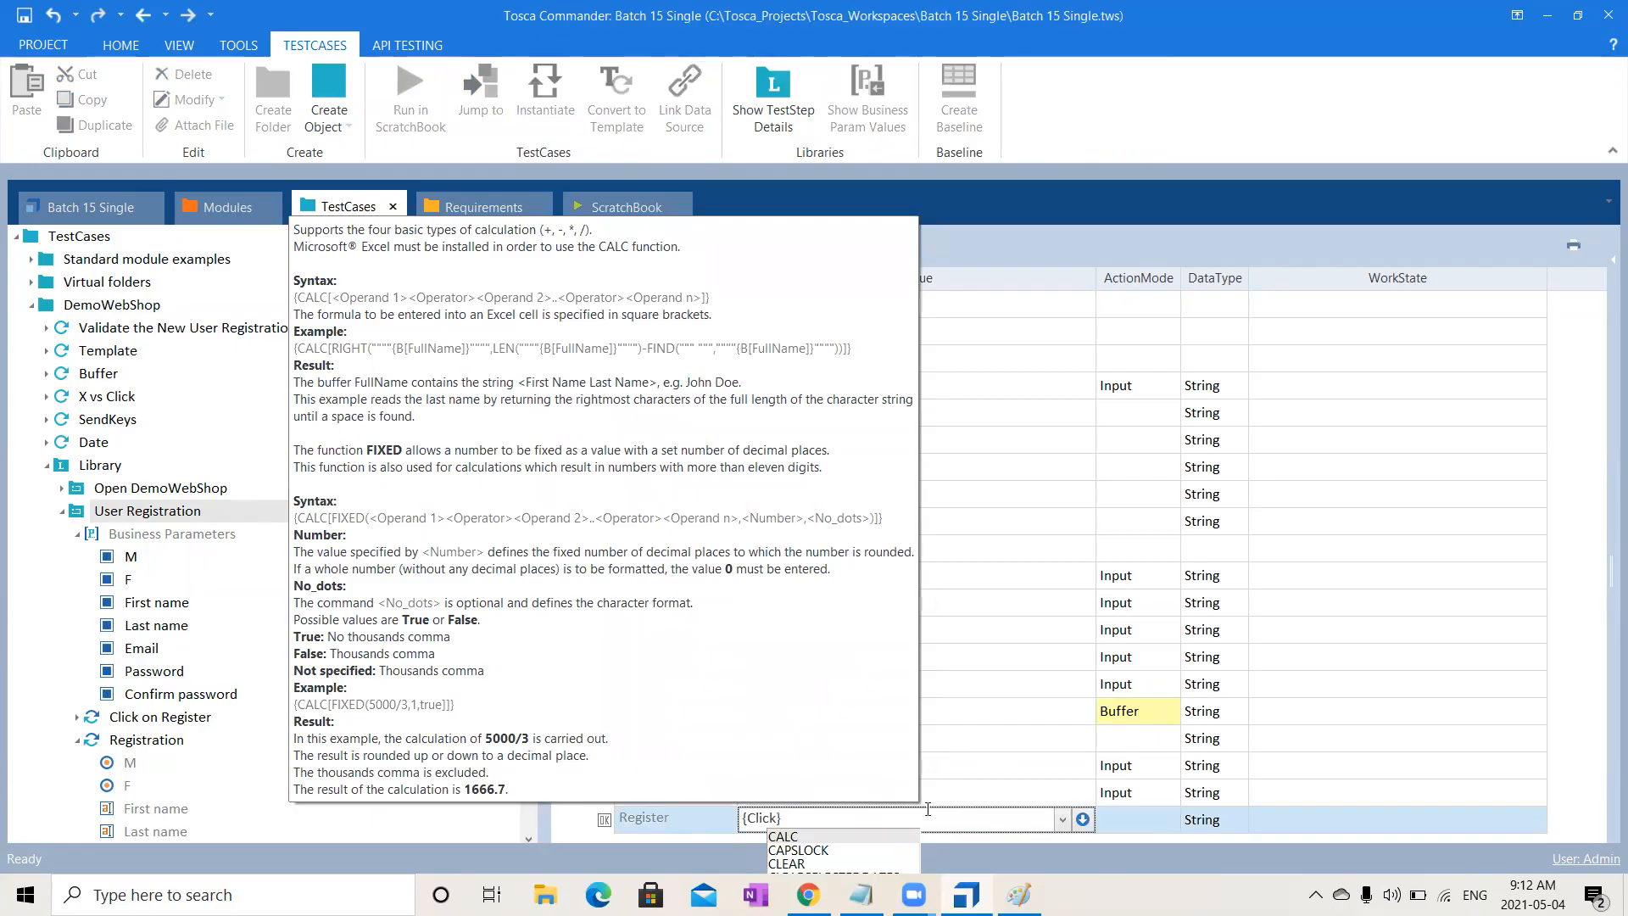
pyautogui.click(1494, 785)
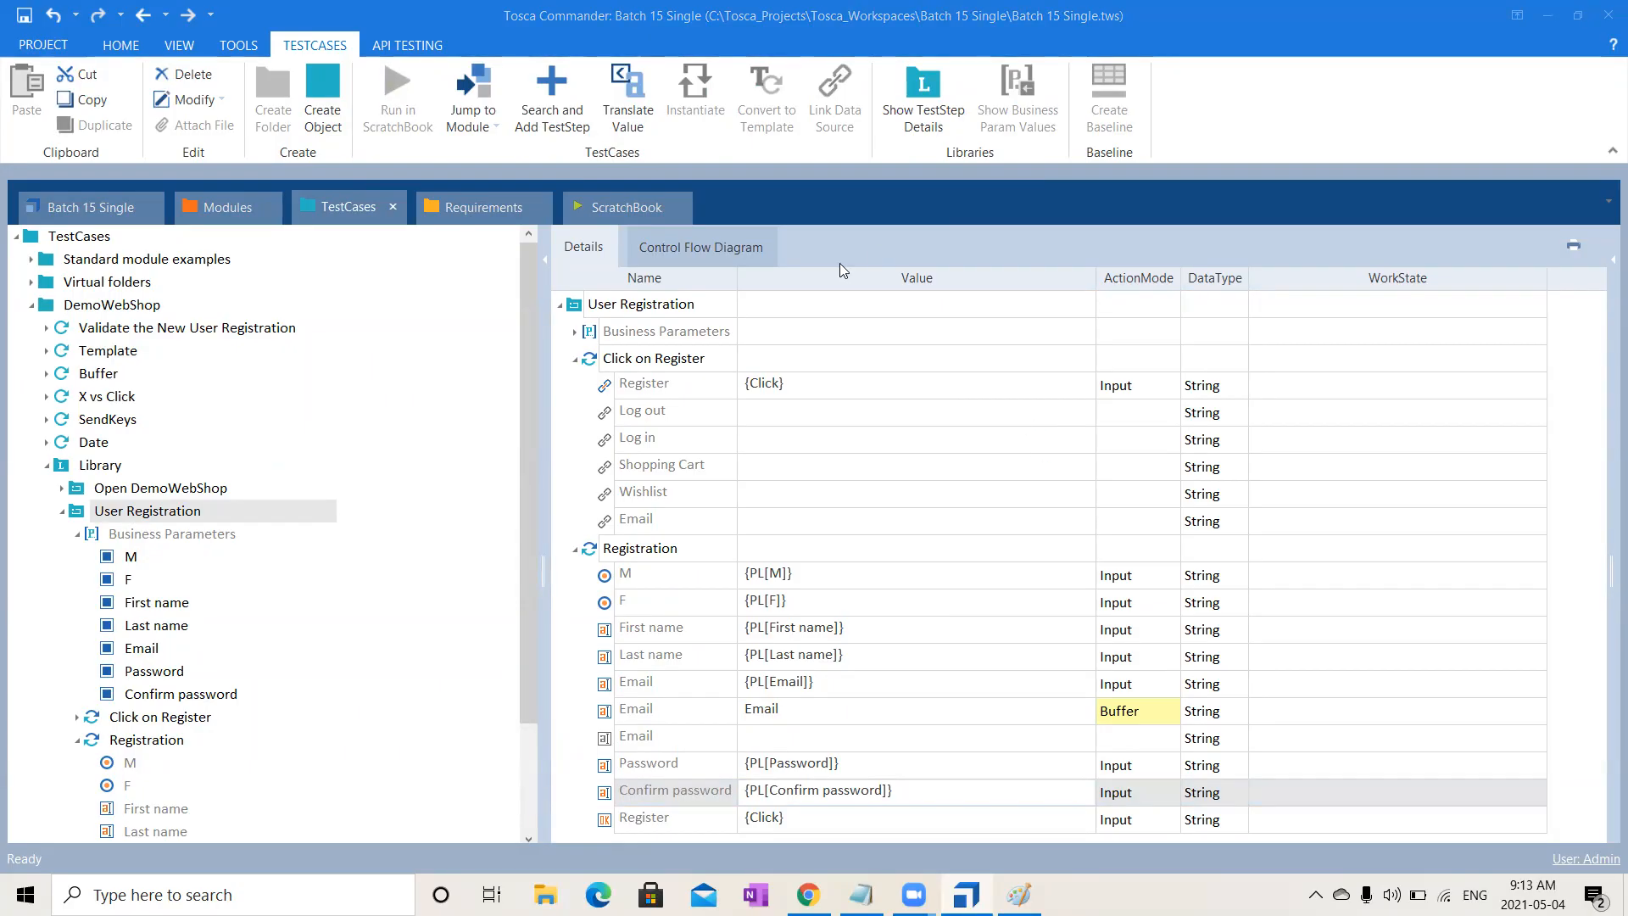
# - Collapse the User Registration block and the Validate the New User Registration test case's folders
pyautogui.click(61, 512)
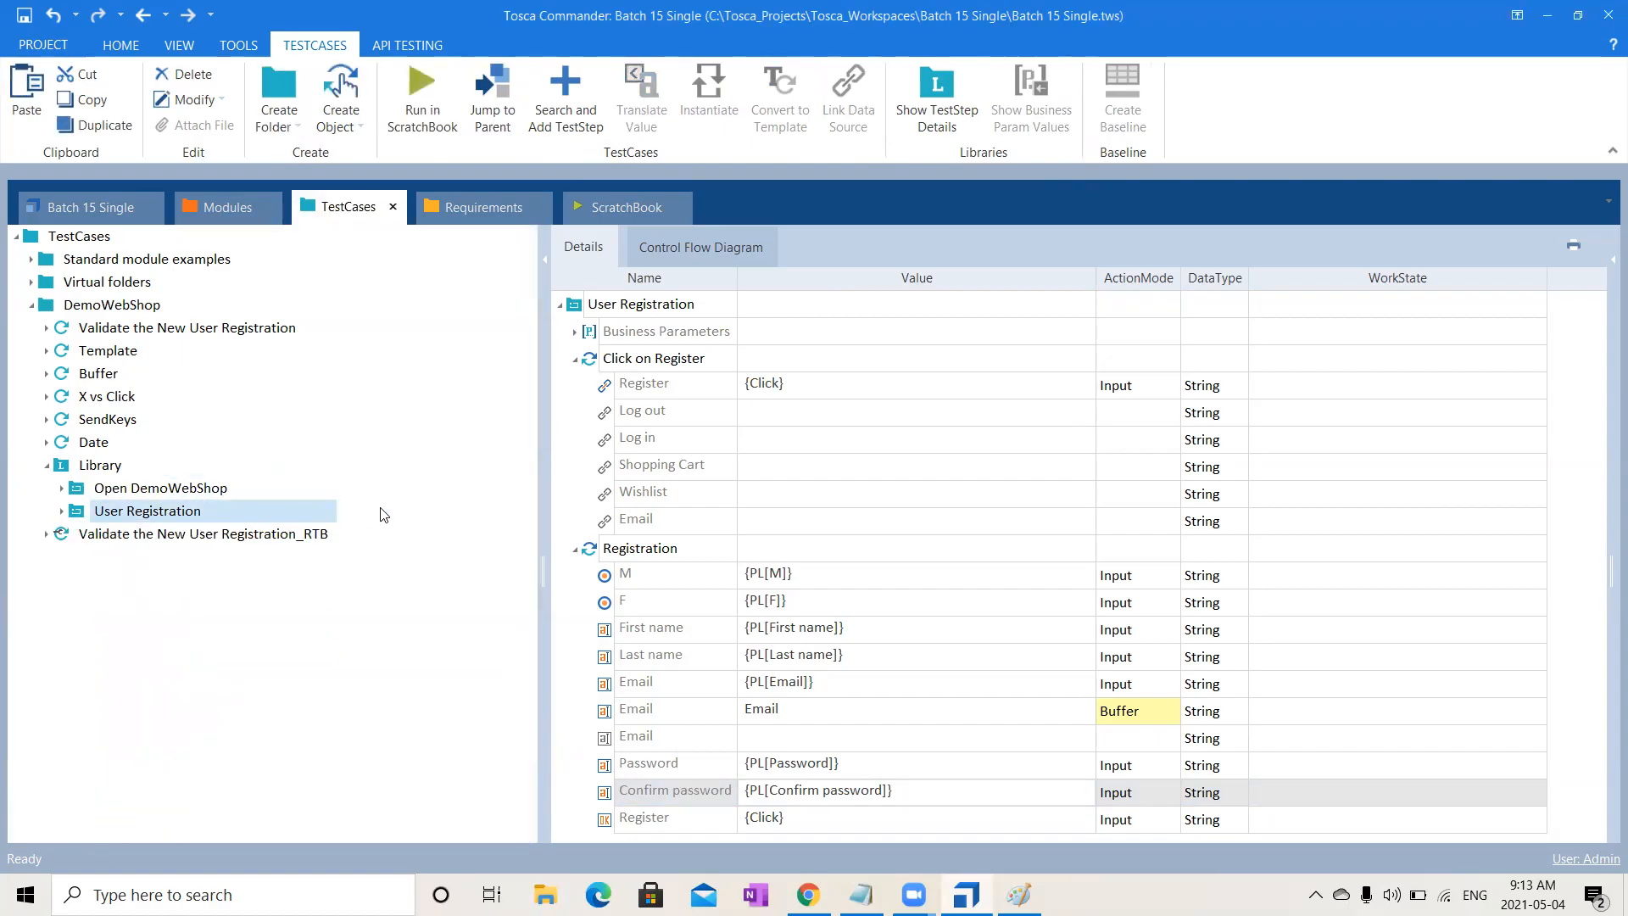
pyautogui.click(46, 329)
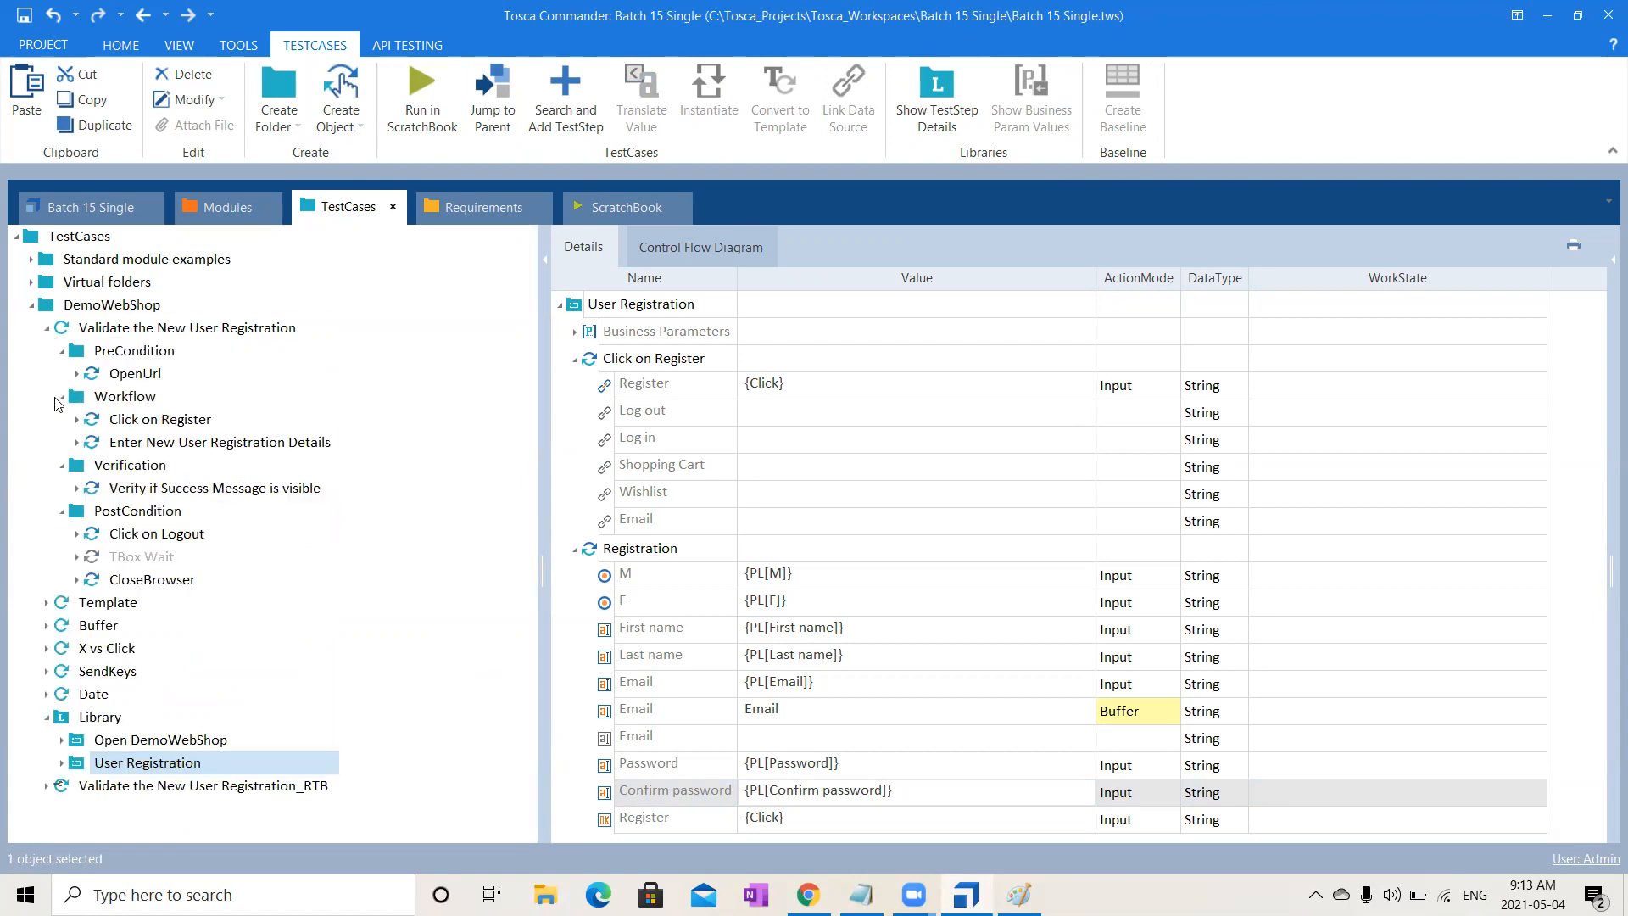
pyautogui.click(62, 397)
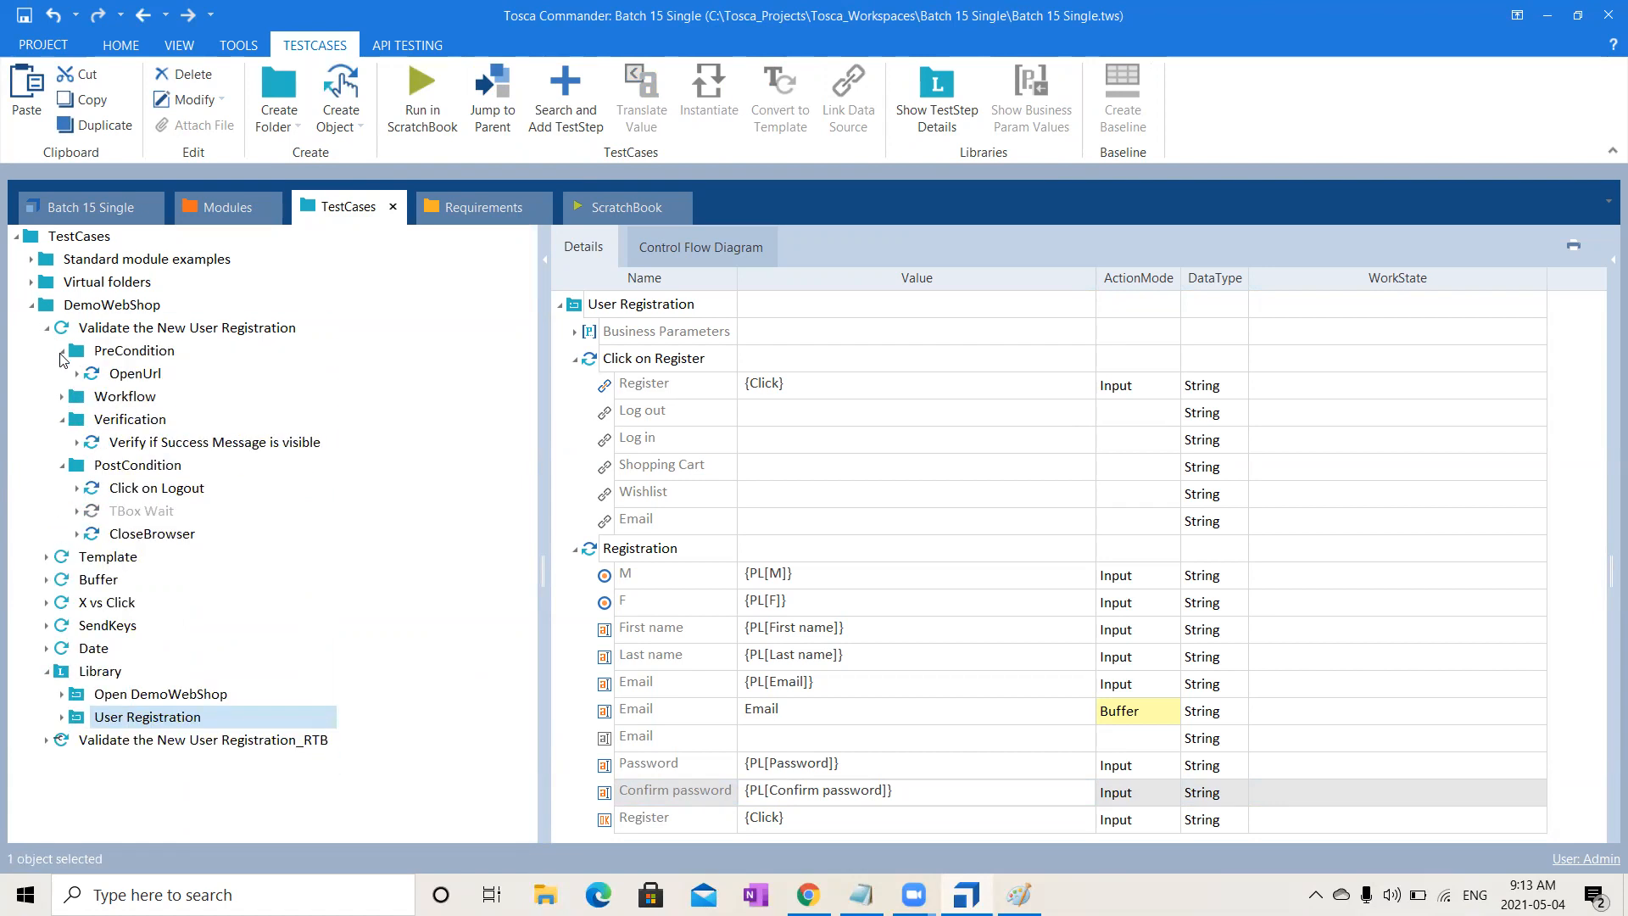
pyautogui.click(62, 351)
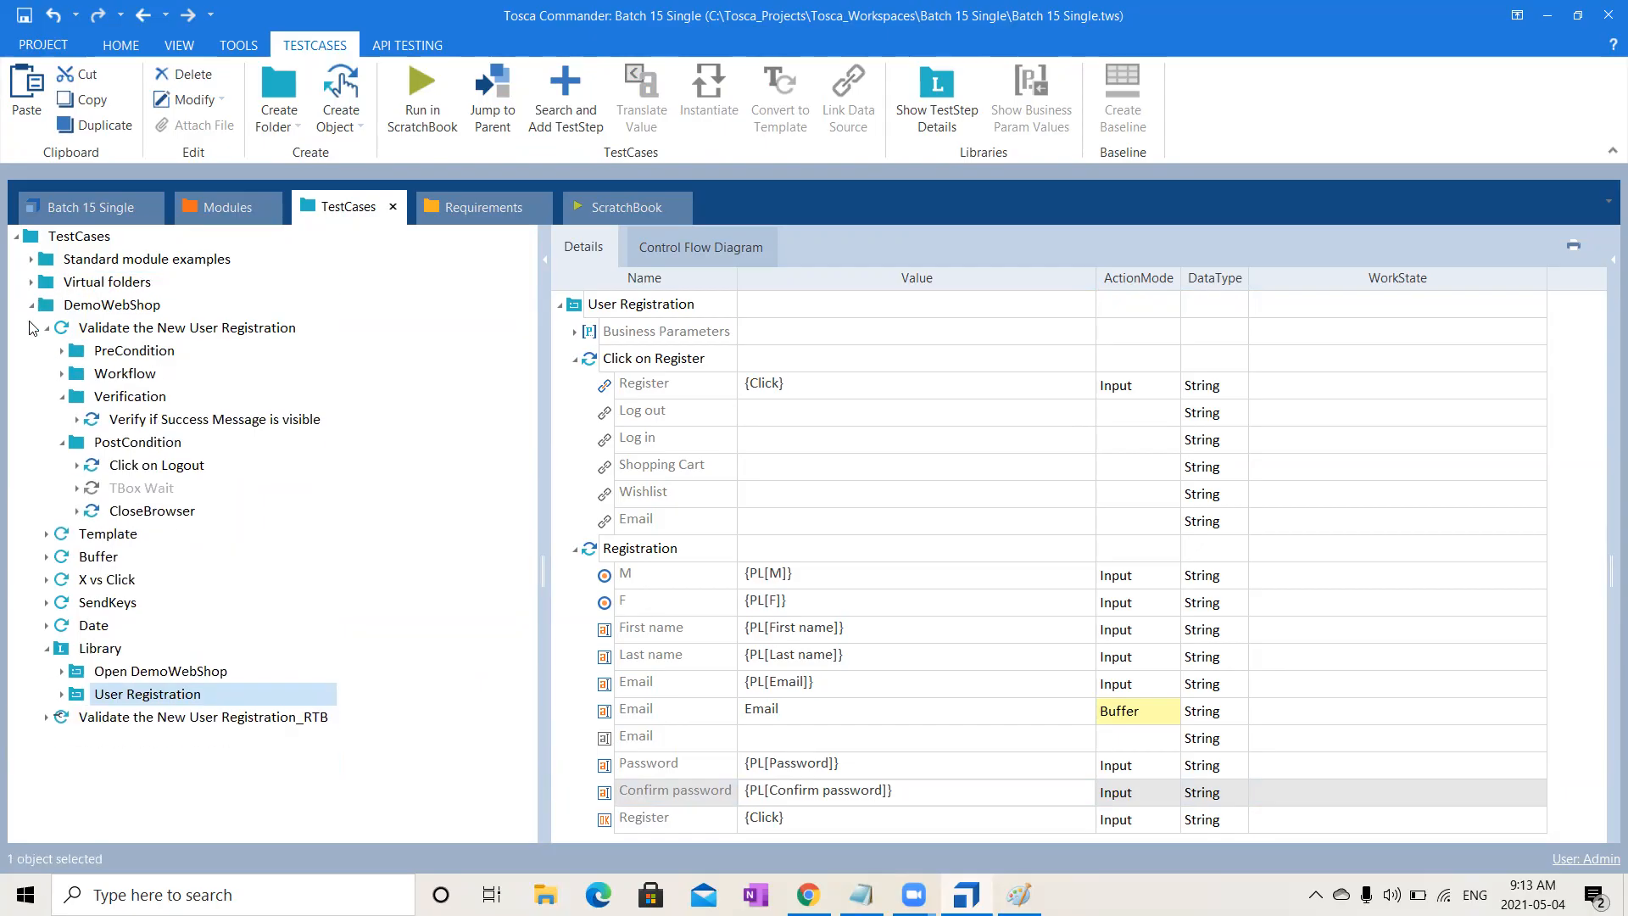
pyautogui.click(46, 330)
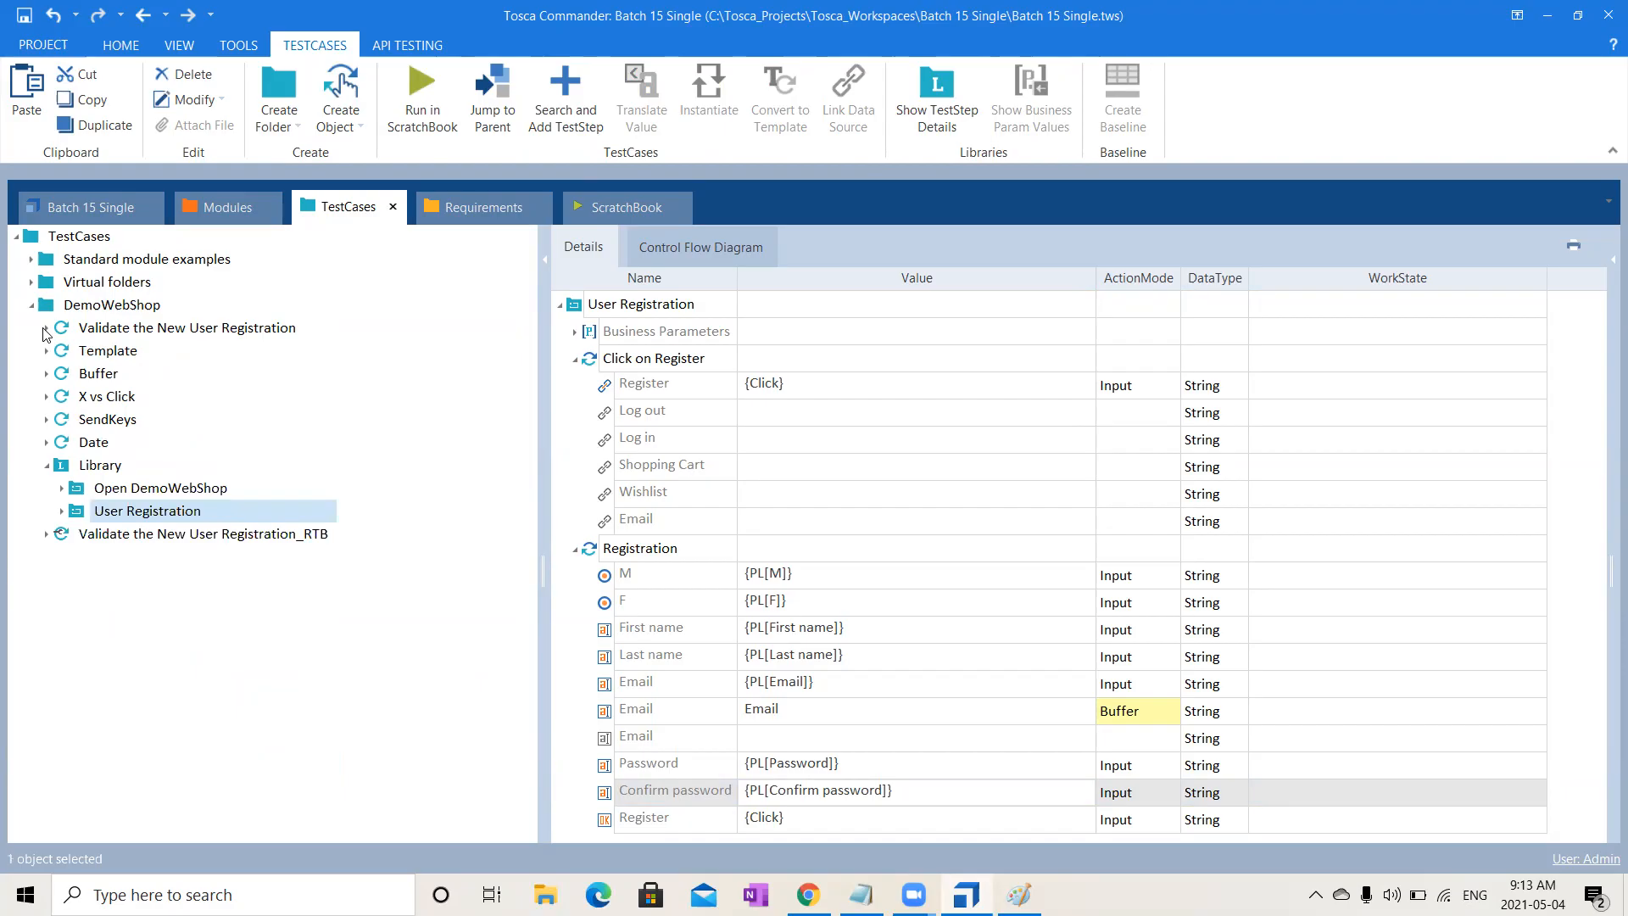
# - Create a Library reusable block named 'Verify the Successful User Registration'
pyautogui.click(102, 466)
pyautogui.rightClick(104, 472)
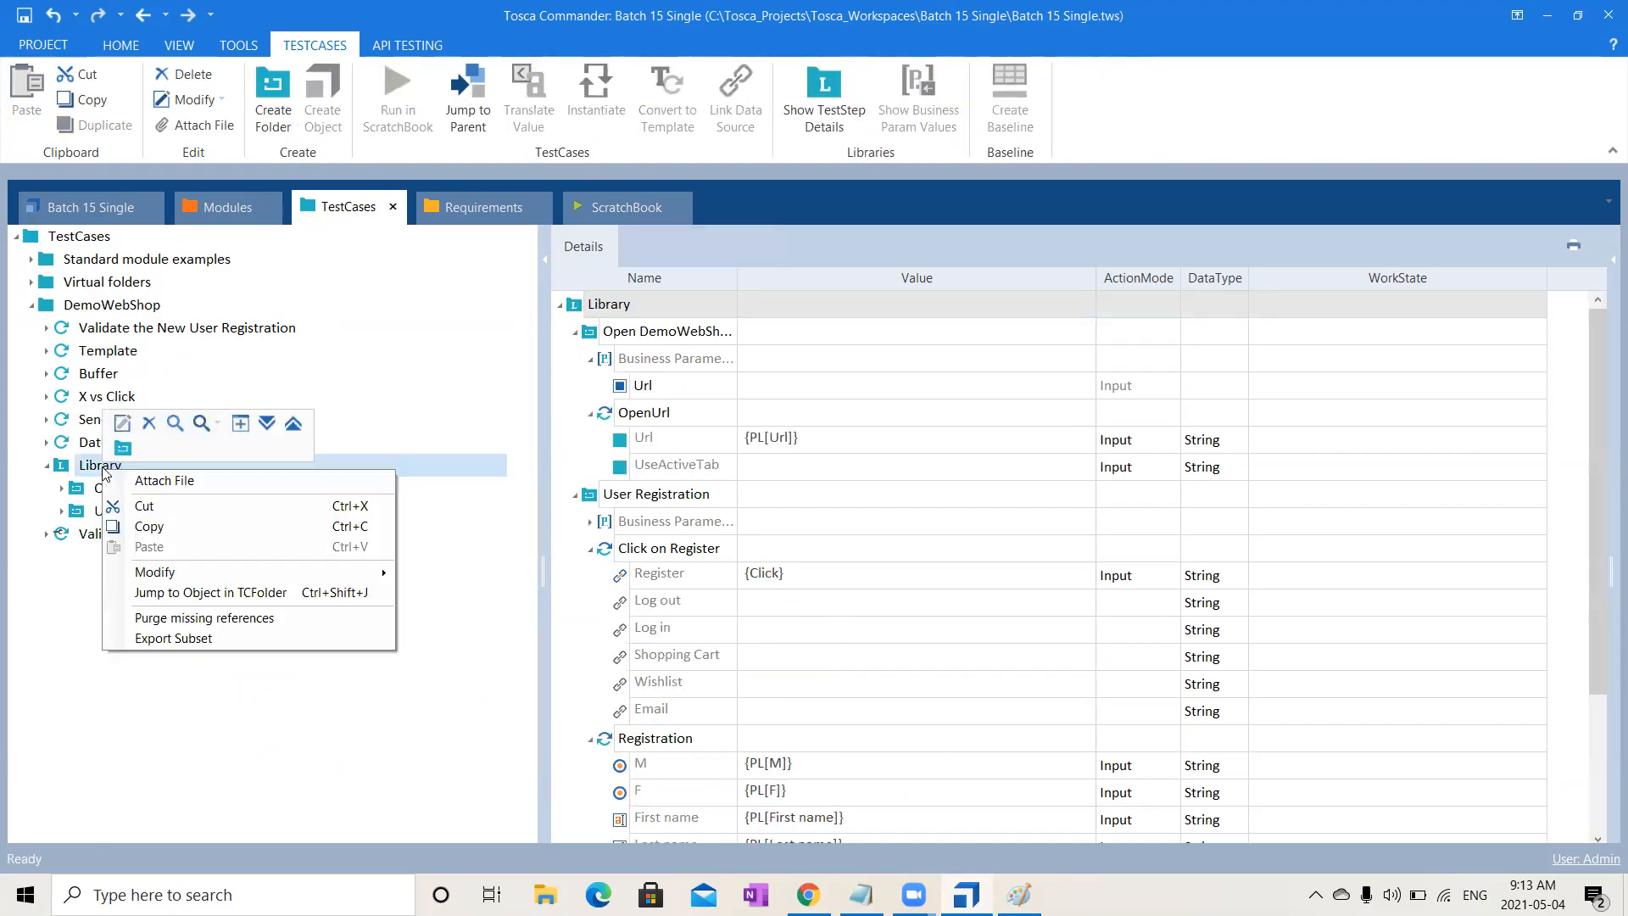
pyautogui.click(121, 448)
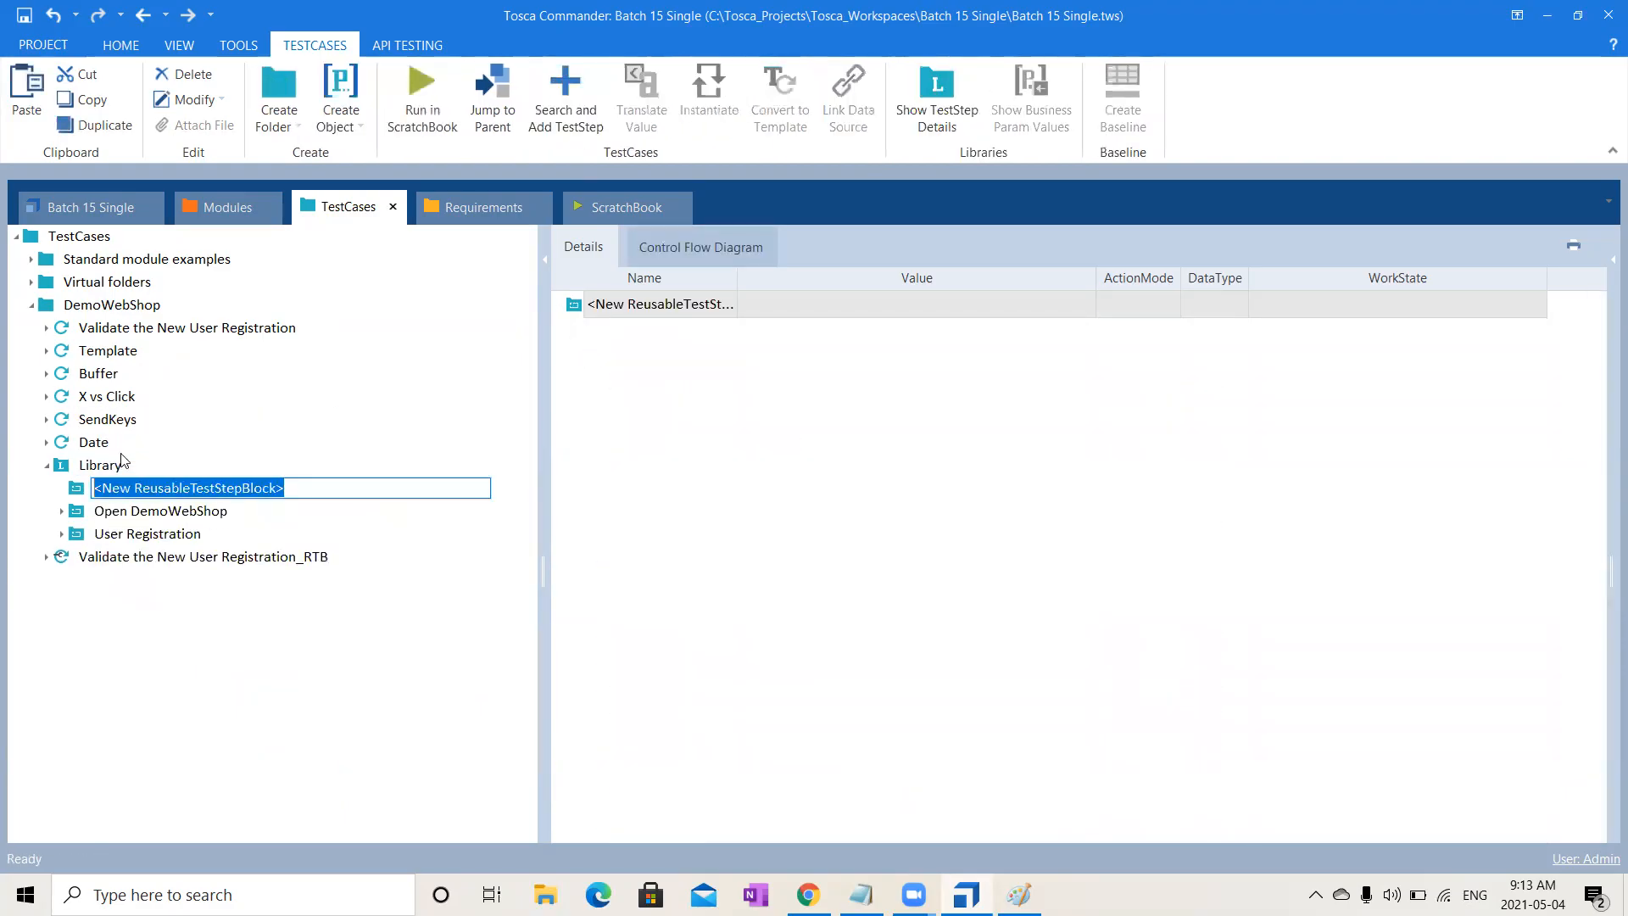
pyautogui.write('Ver')
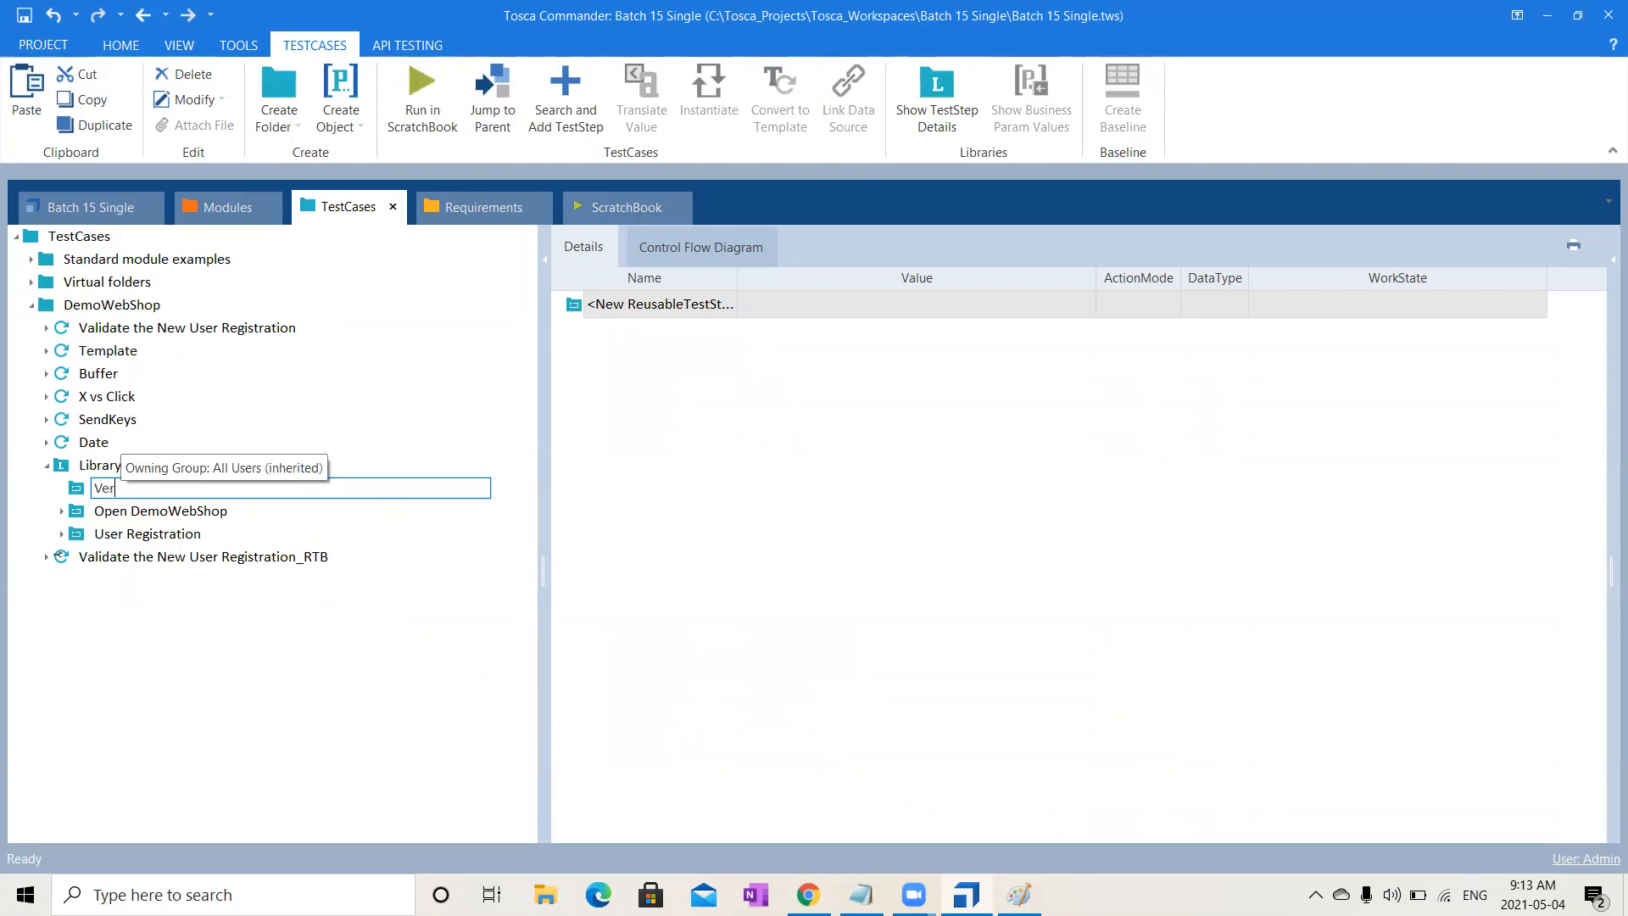
pyautogui.write('fiy the')
pyautogui.press('BackSpace')
pyautogui.press('BackSpace')
pyautogui.press('BackSpace')
pyautogui.press('BackSpace')
pyautogui.press('BackSpace')
pyautogui.press('BackSpace')
pyautogui.press('BackSpace')
pyautogui.press('BackSpace')
pyautogui.write('ify ')
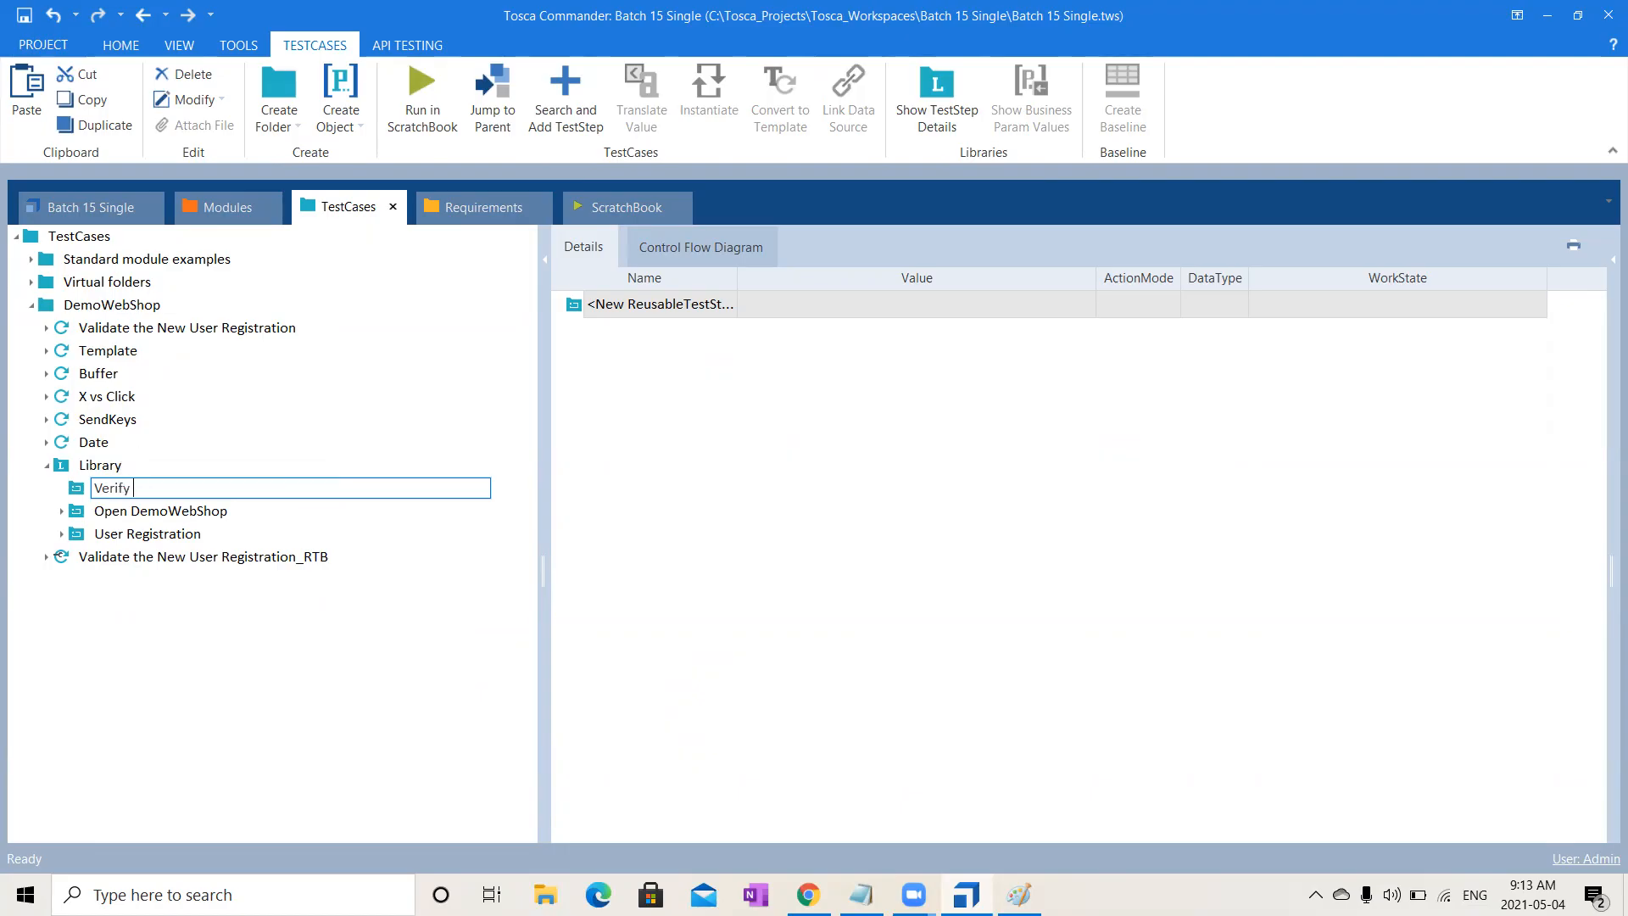
pyautogui.write('the Successful User Registration')
pyautogui.press('Return')
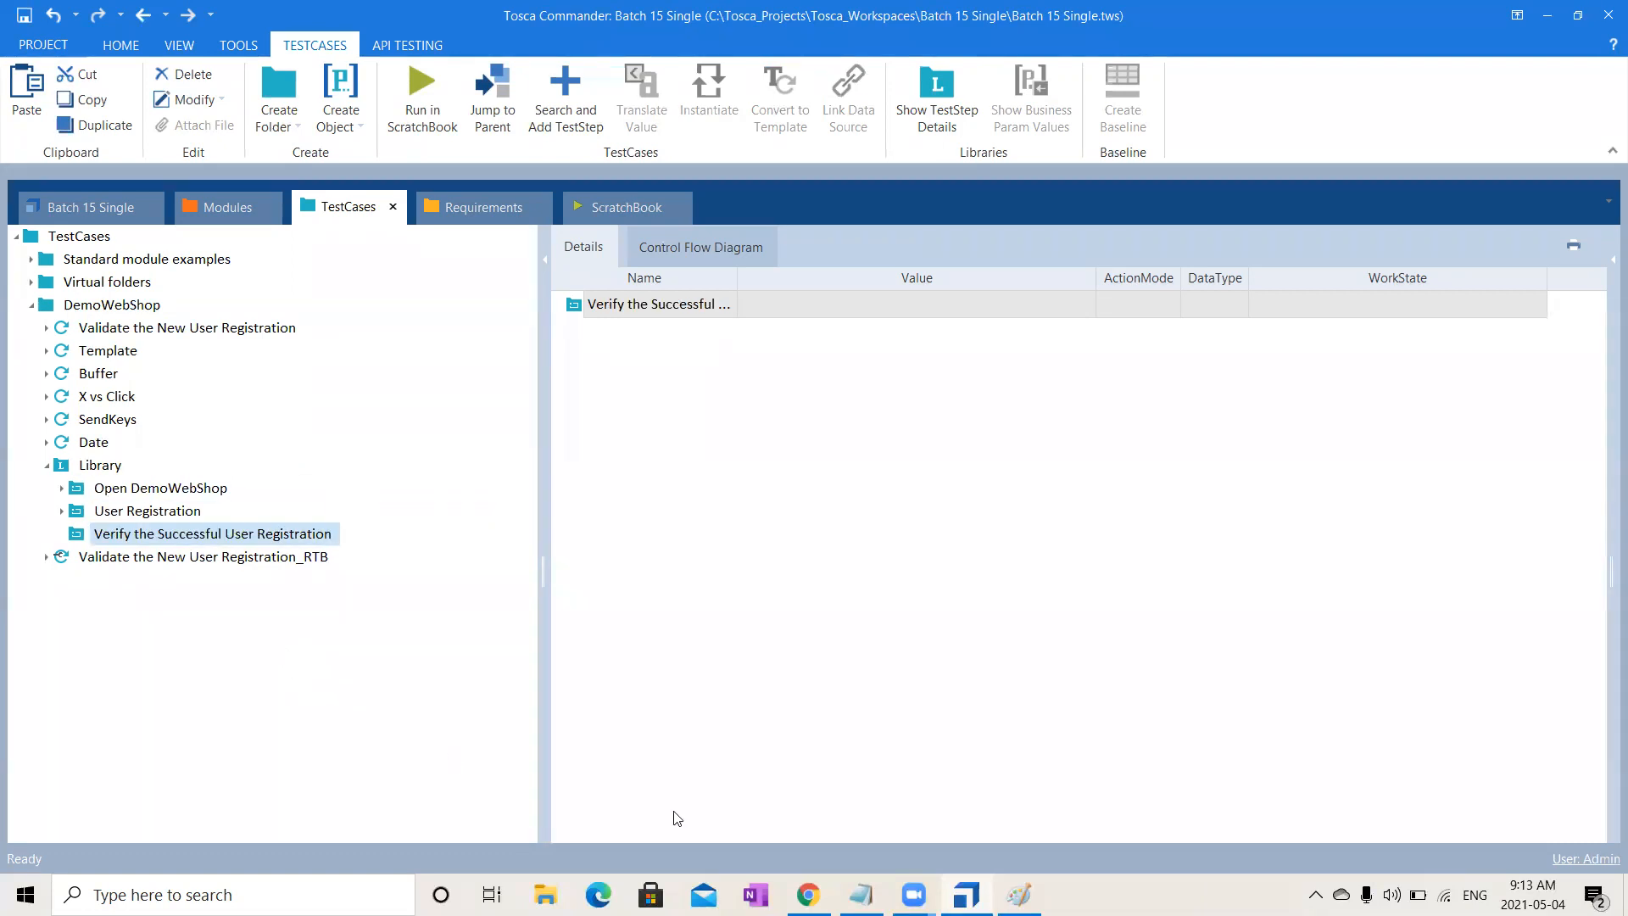
pyautogui.click(869, 884)
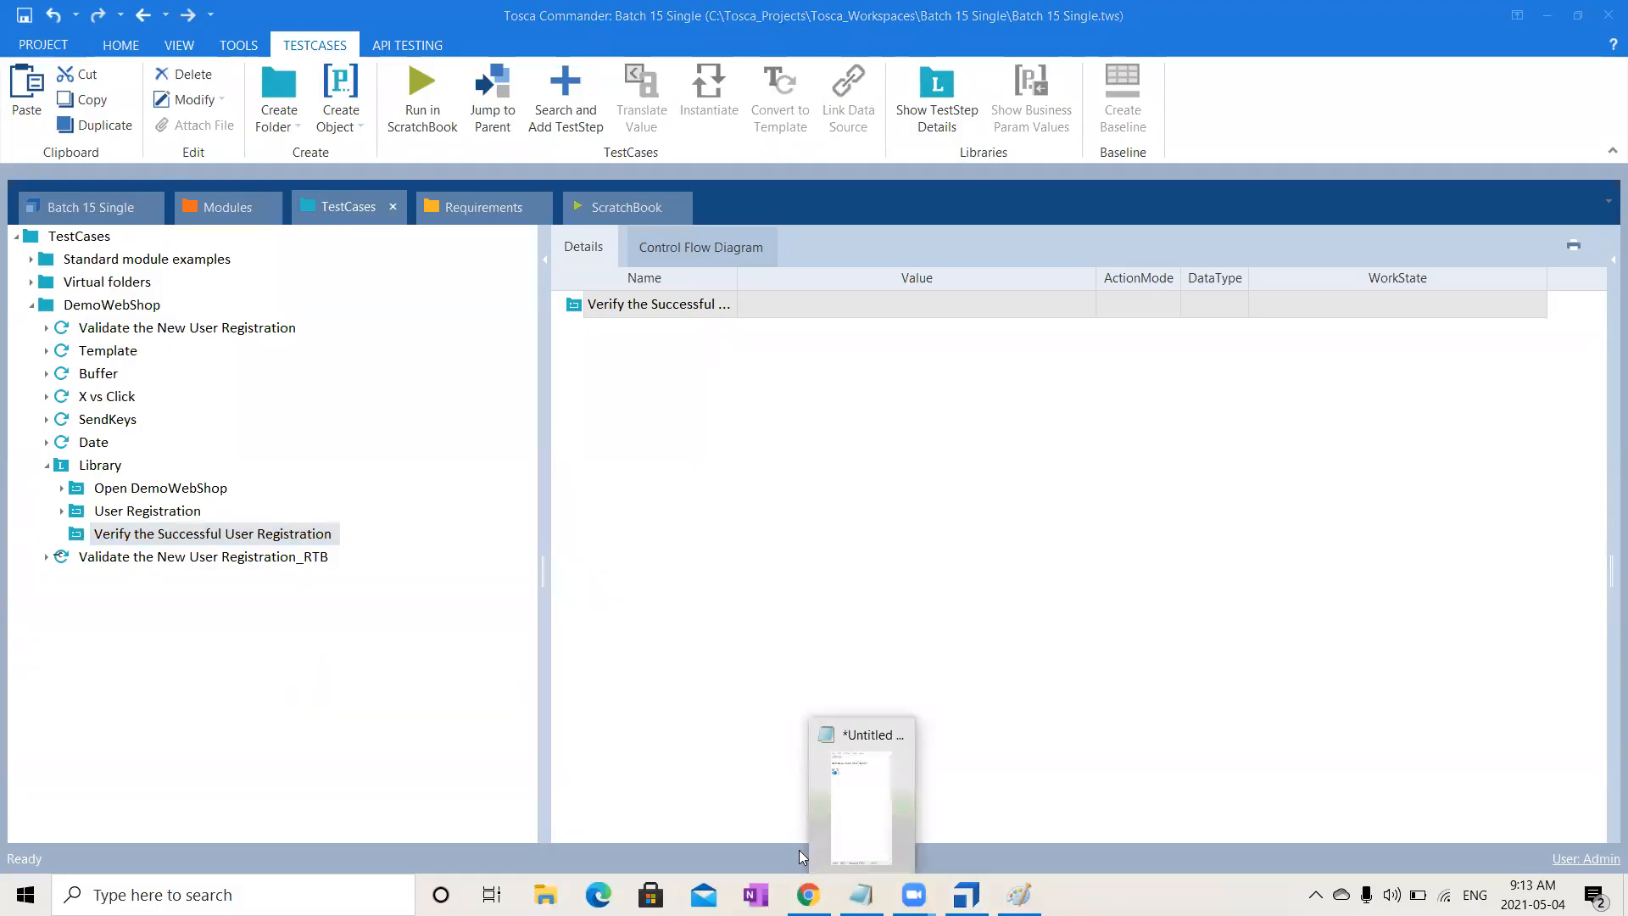
pyautogui.click(1034, 677)
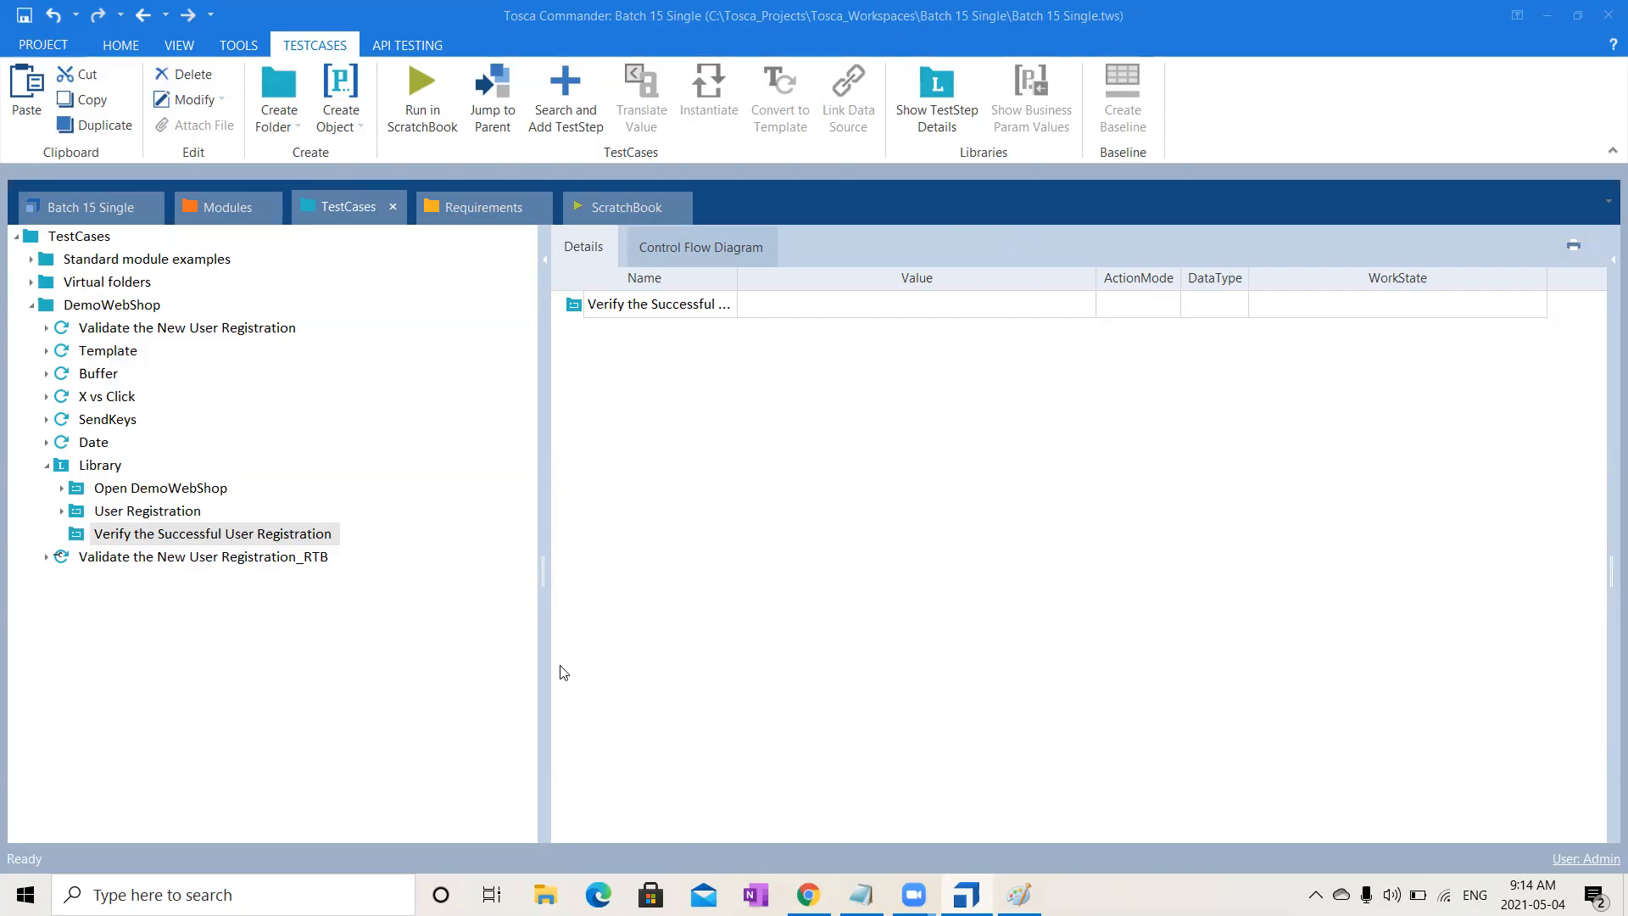
# - Show the User Registration block's steps and review the Click on Register and Registration steps
pyautogui.click(164, 515)
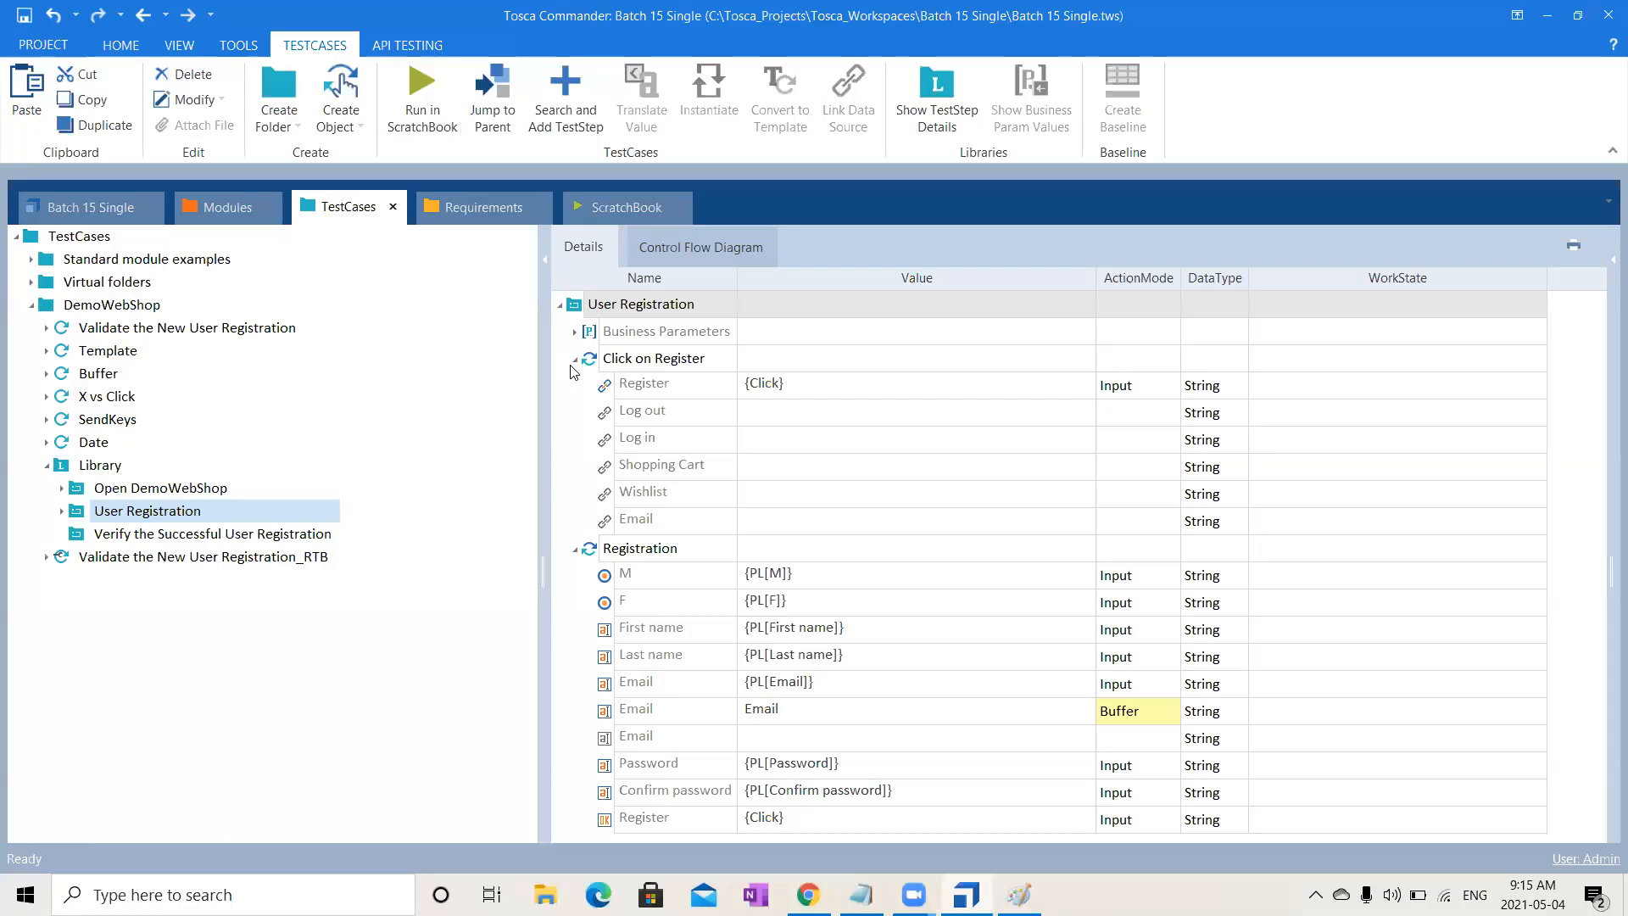
pyautogui.click(575, 359)
pyautogui.click(575, 387)
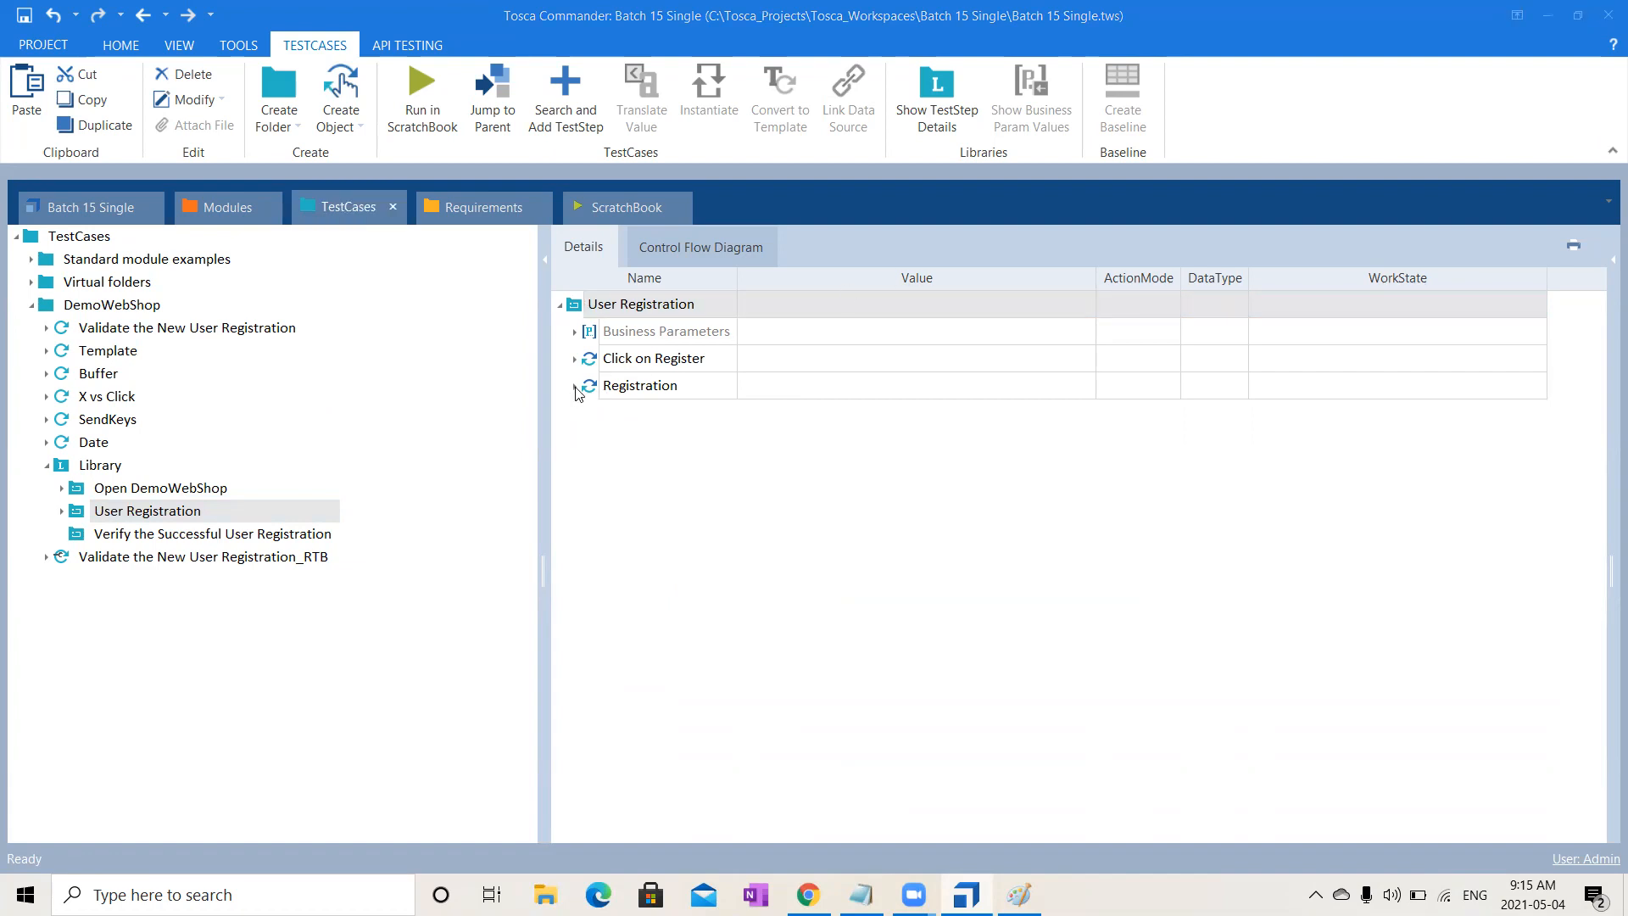
pyautogui.click(575, 389)
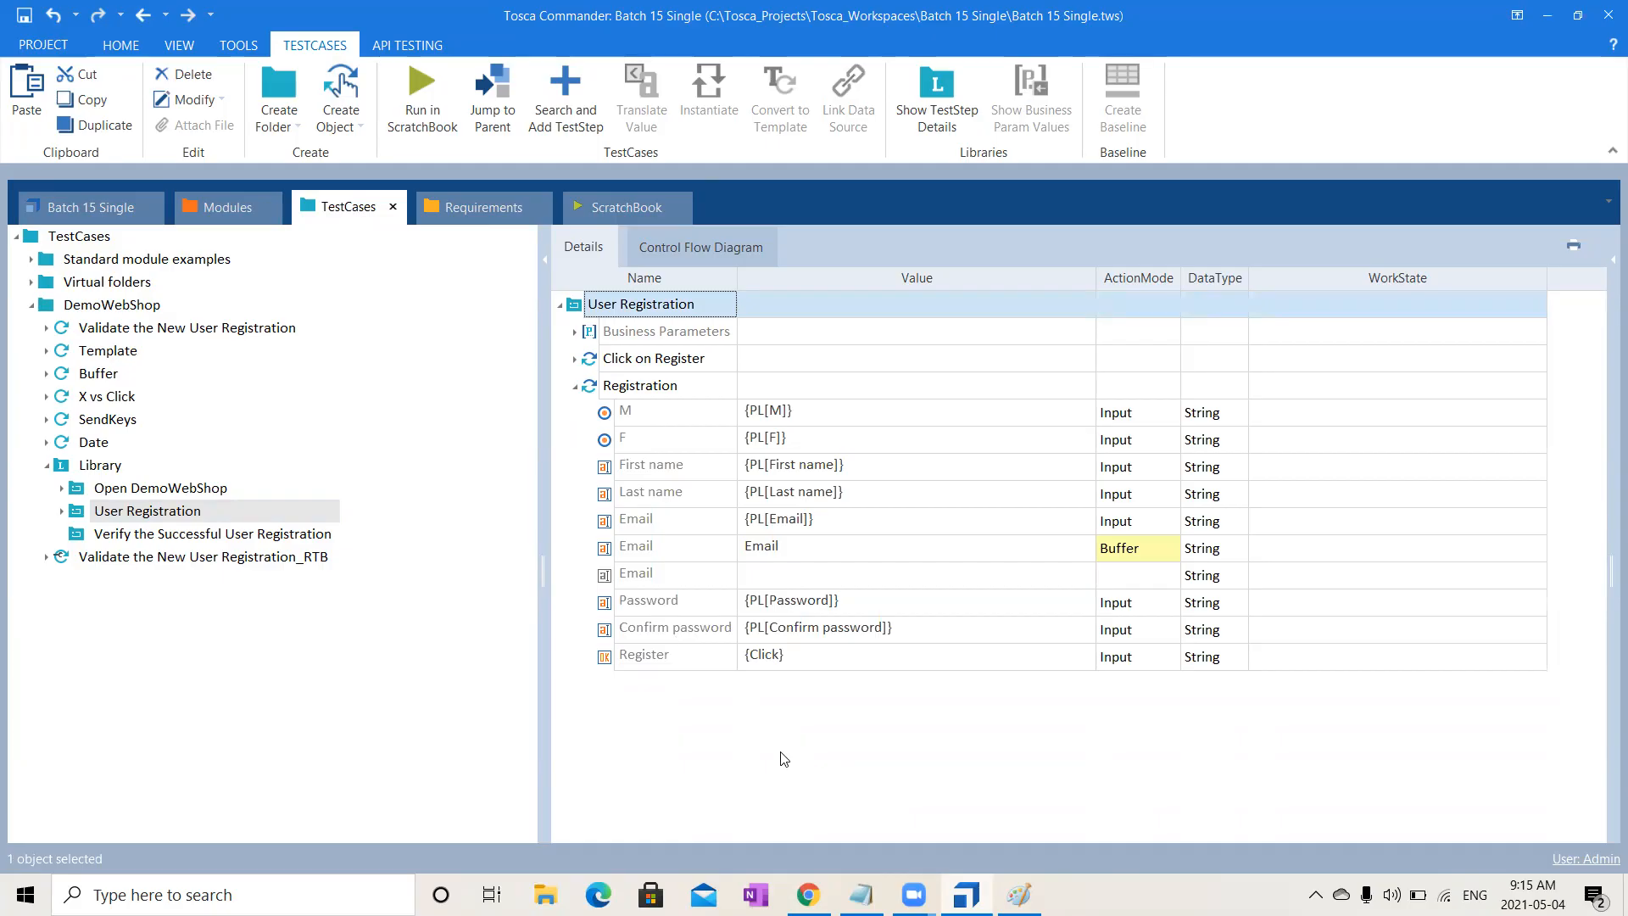
pyautogui.click(575, 387)
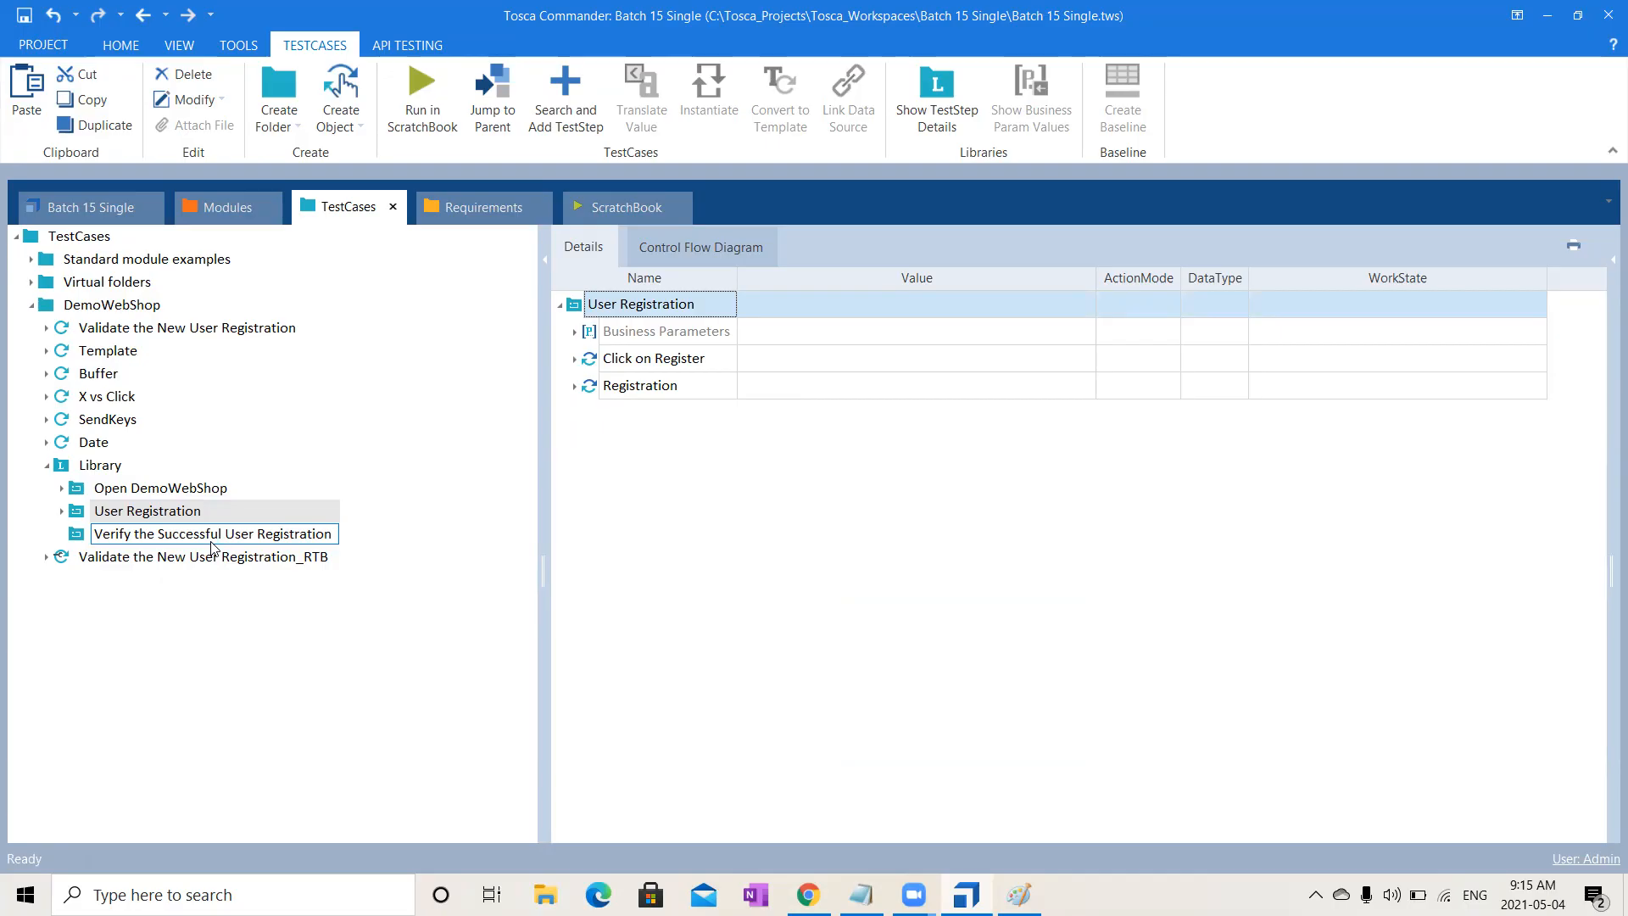
# - Paste a copy of the Verify if Success Message is visible step into the new block
pyautogui.click(47, 329)
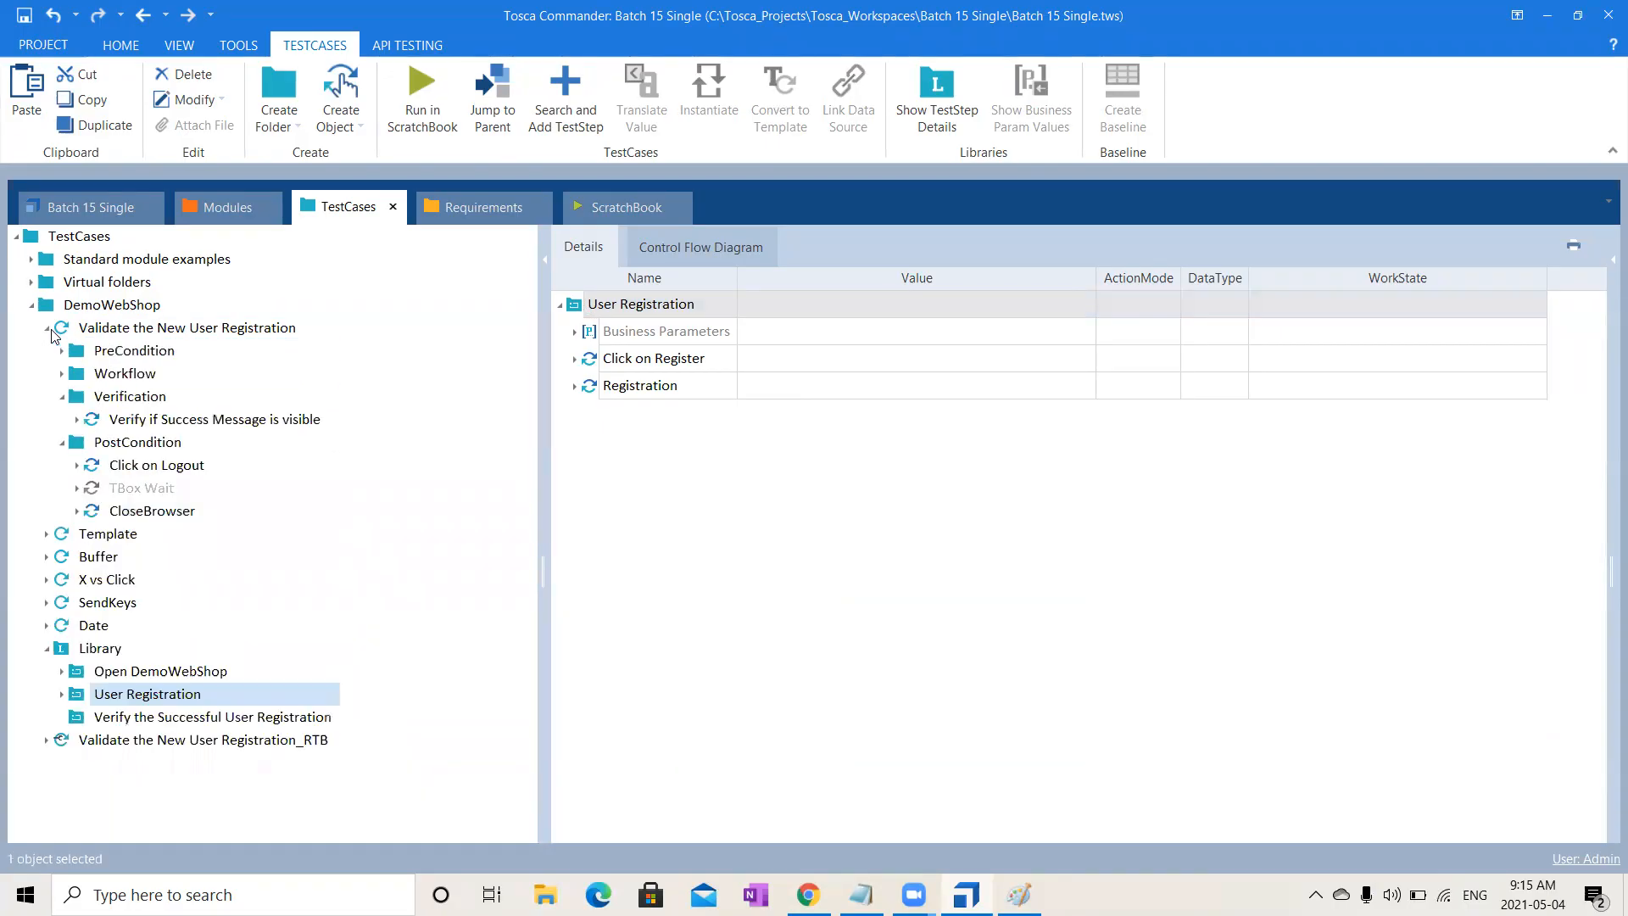
pyautogui.click(254, 418)
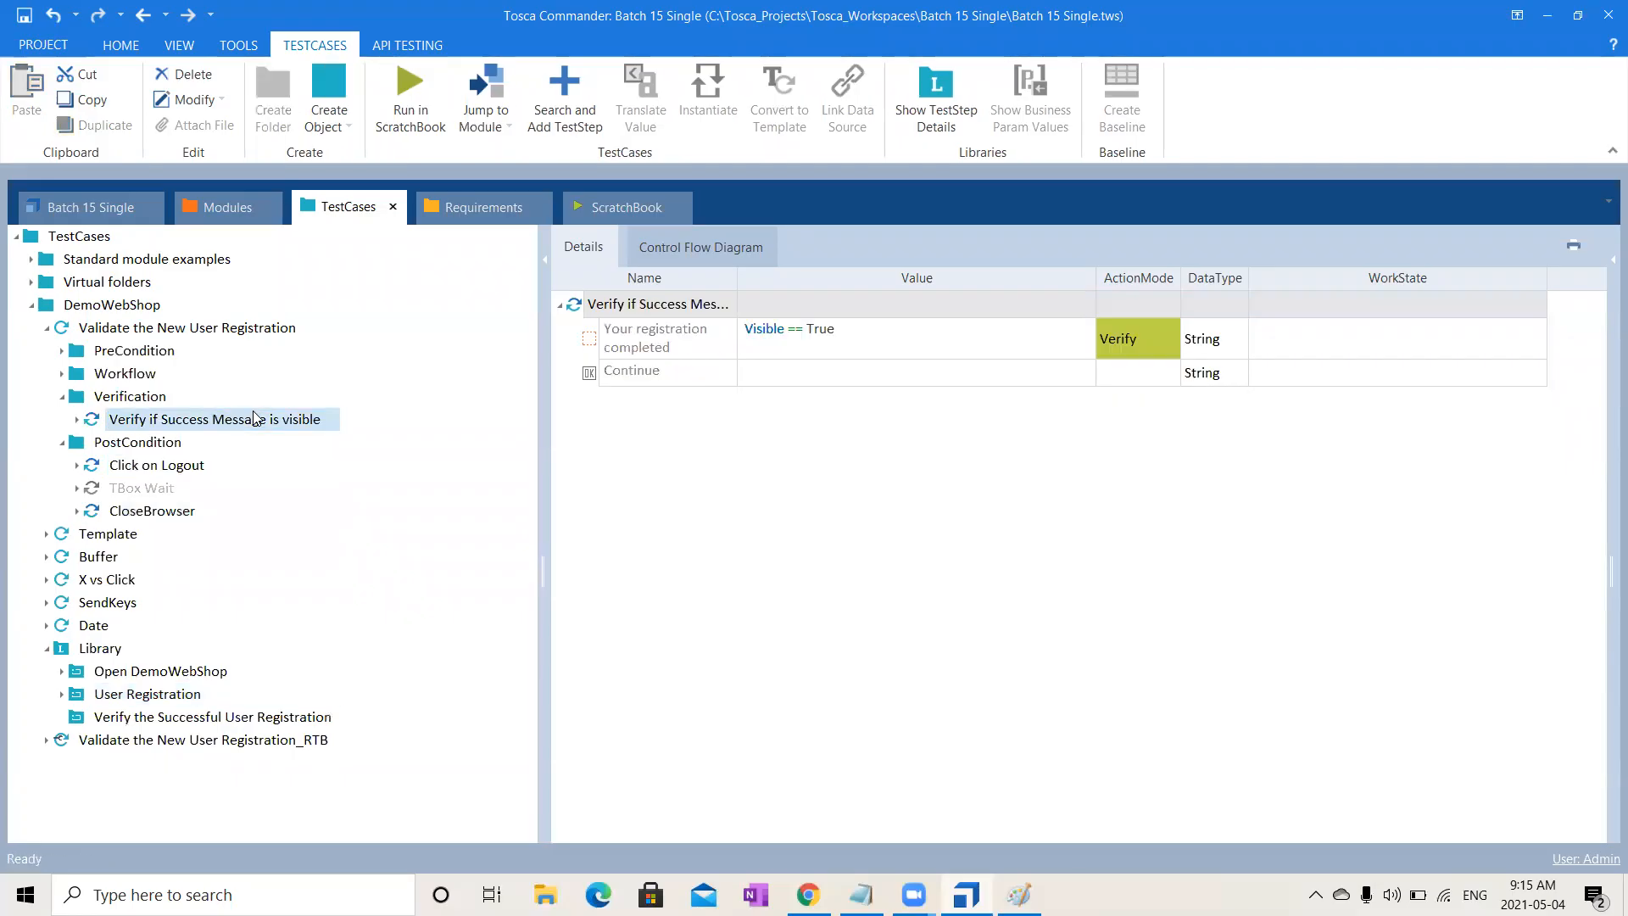
pyautogui.hotkey('ctrl', 'c')
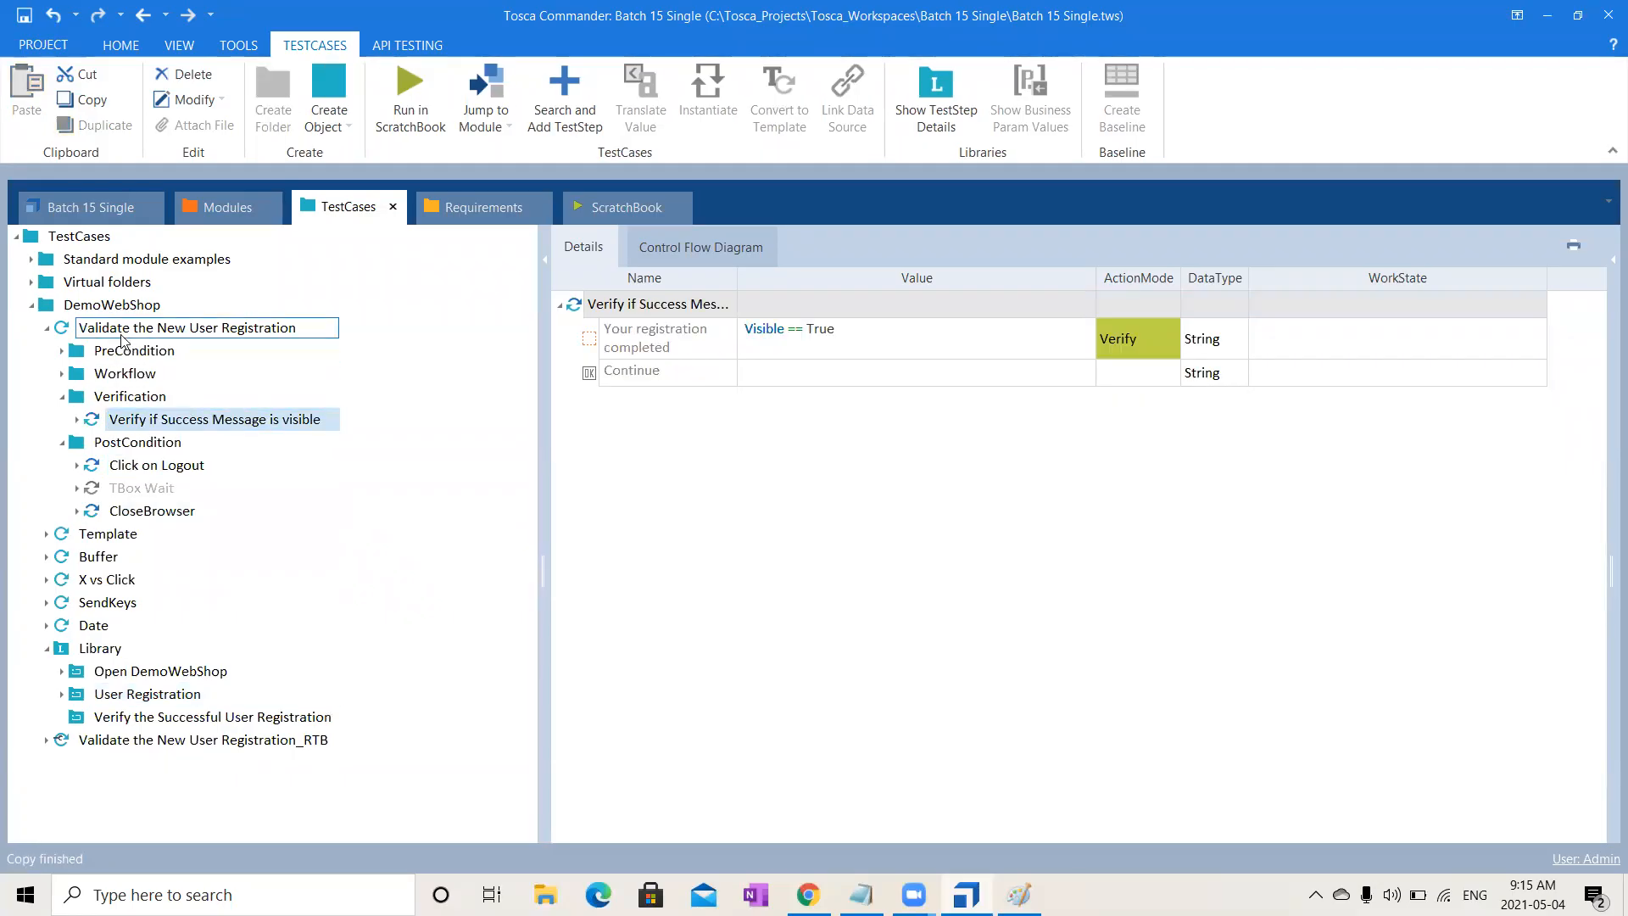
pyautogui.click(47, 328)
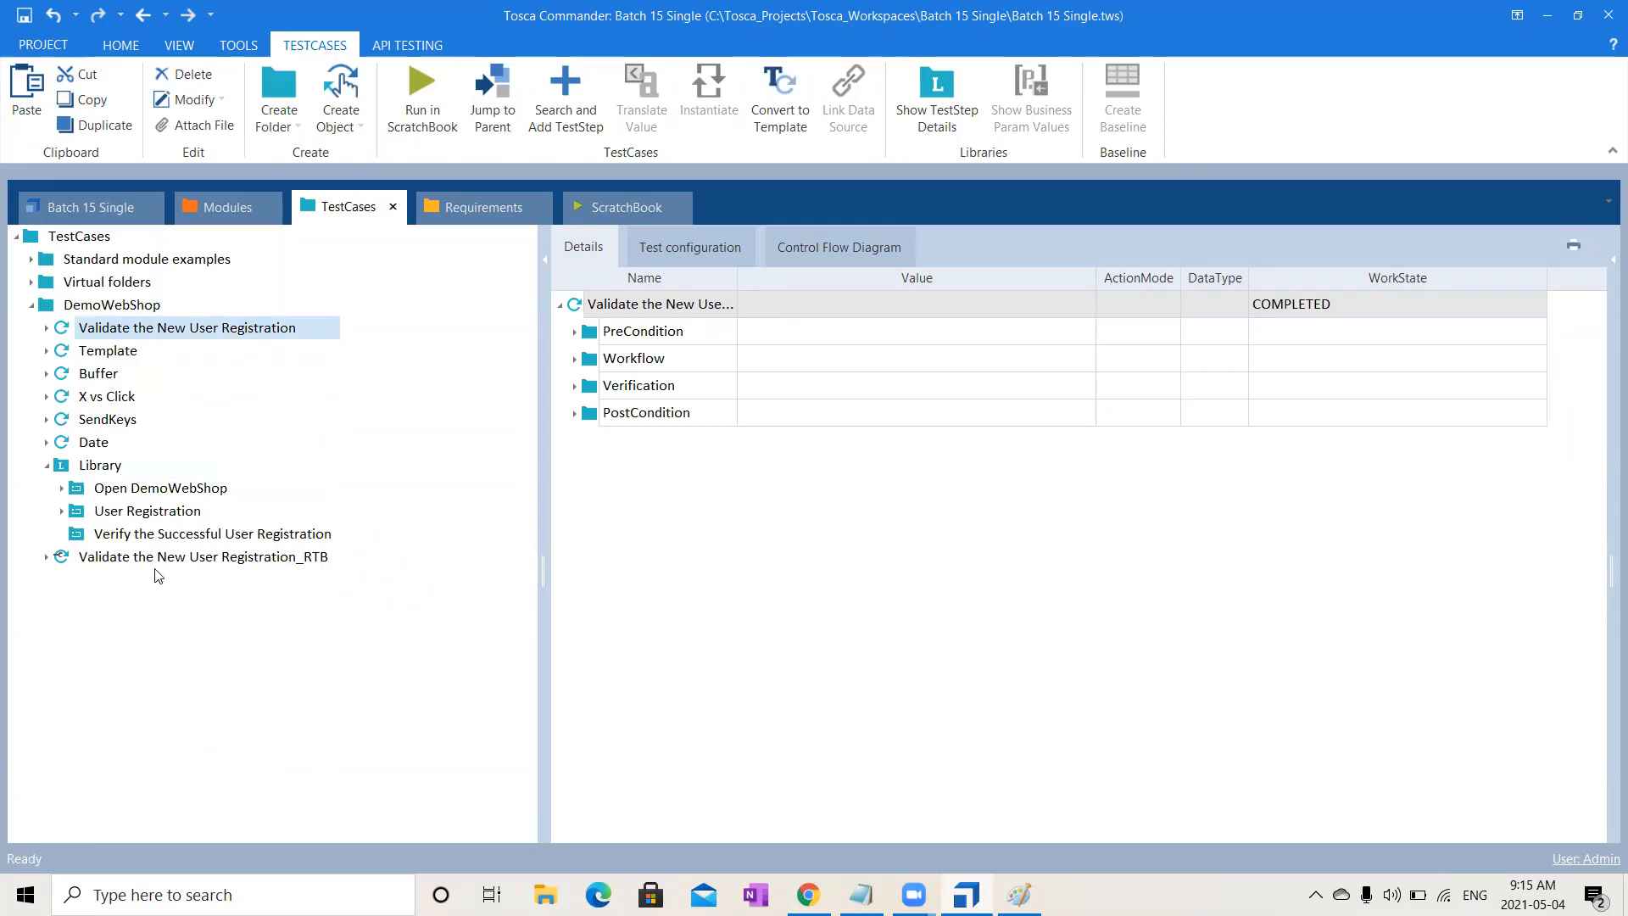
pyautogui.click(211, 531)
pyautogui.click(210, 533)
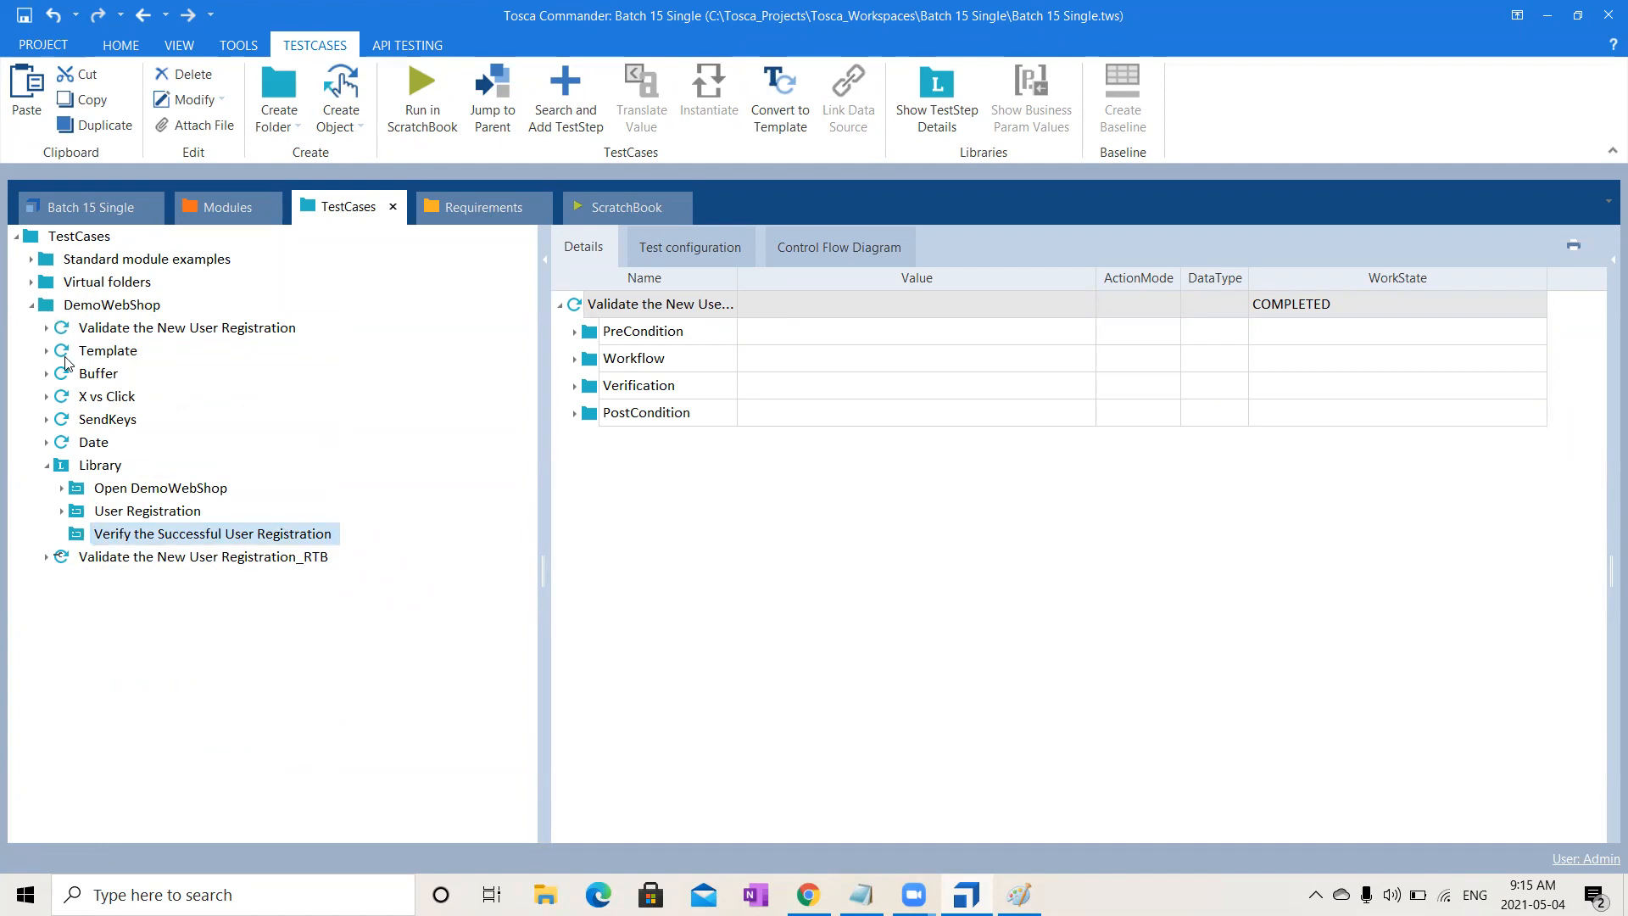
pyautogui.click(47, 328)
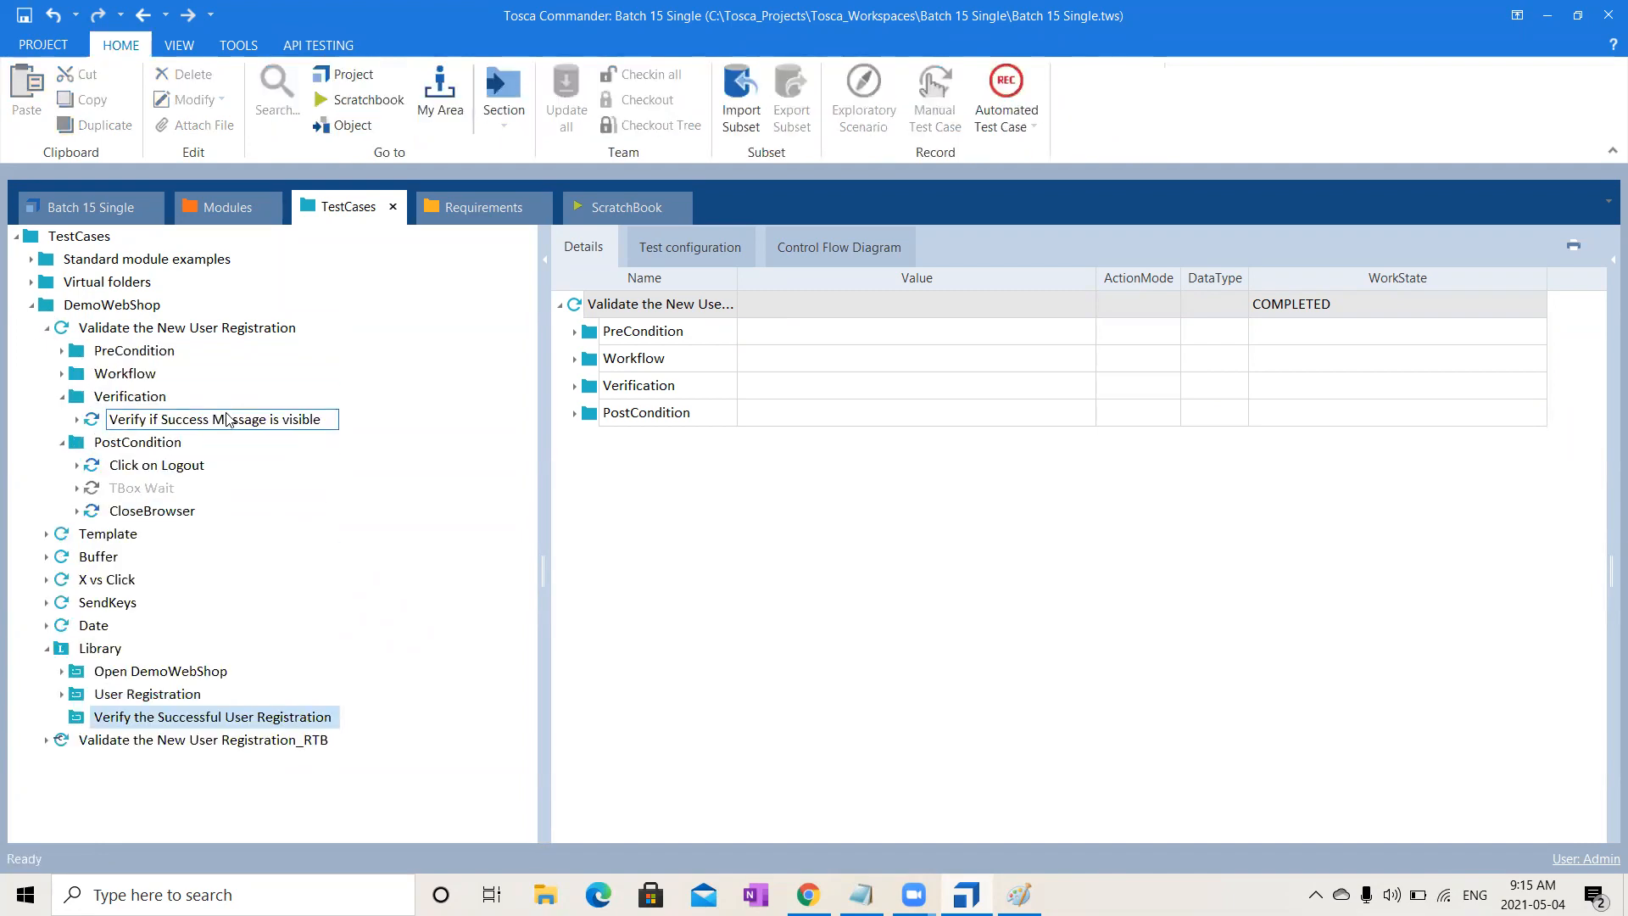
pyautogui.click(227, 419)
pyautogui.click(167, 725)
pyautogui.hotkey('ctrl', 'v')
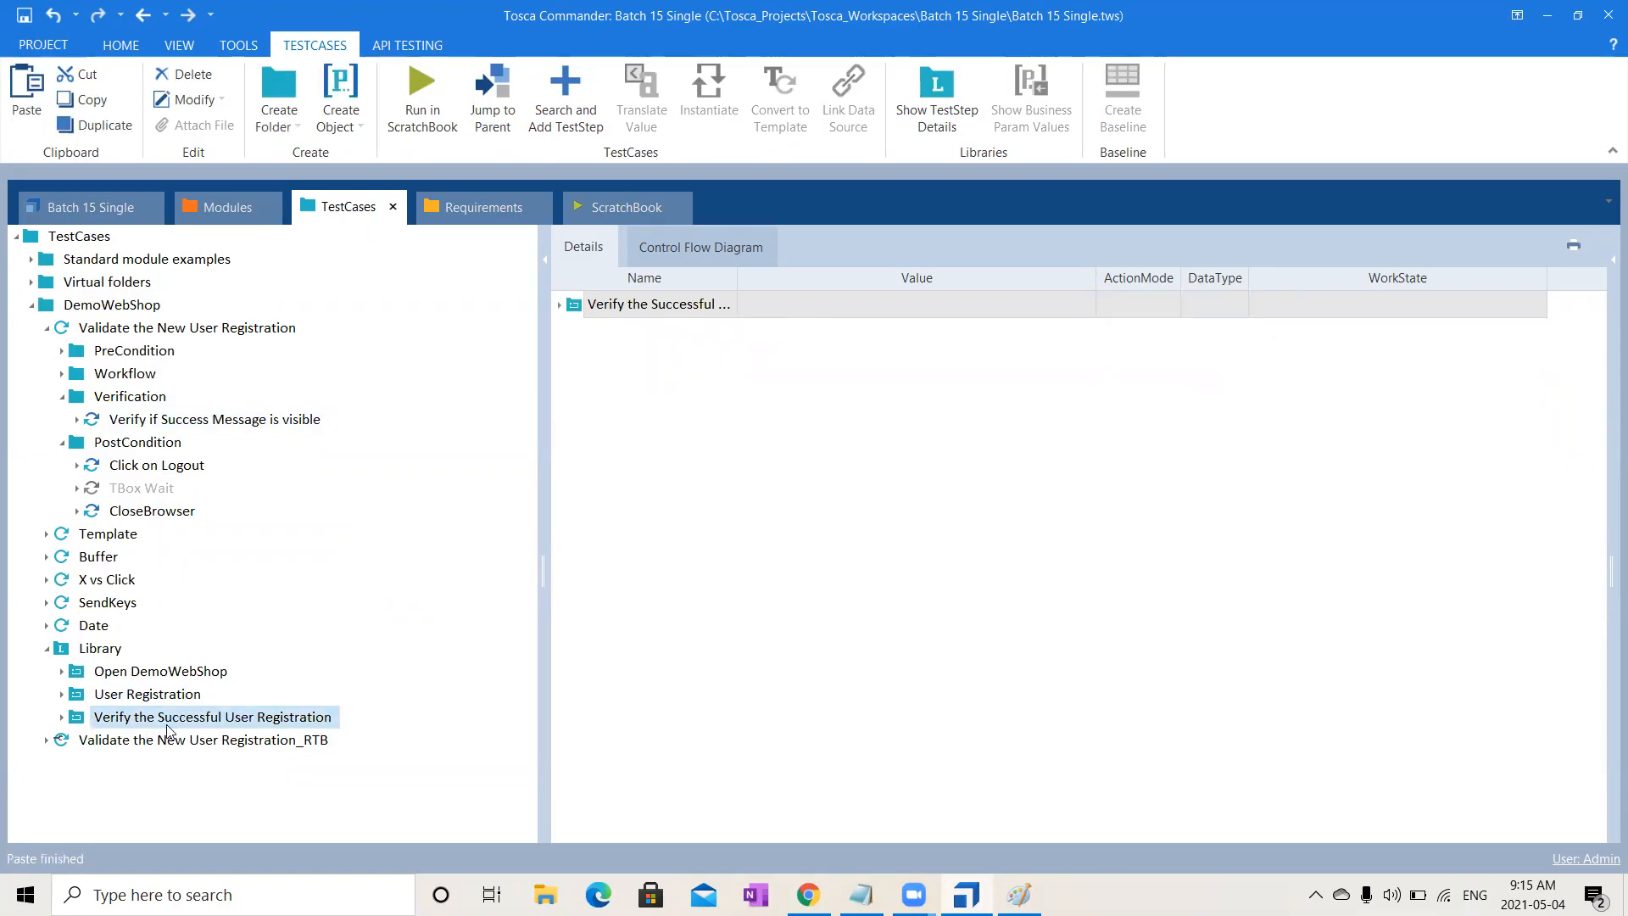
# - Expand the Verify the Successful User Registration block to check the pasted step, then collapse it
pyautogui.click(61, 718)
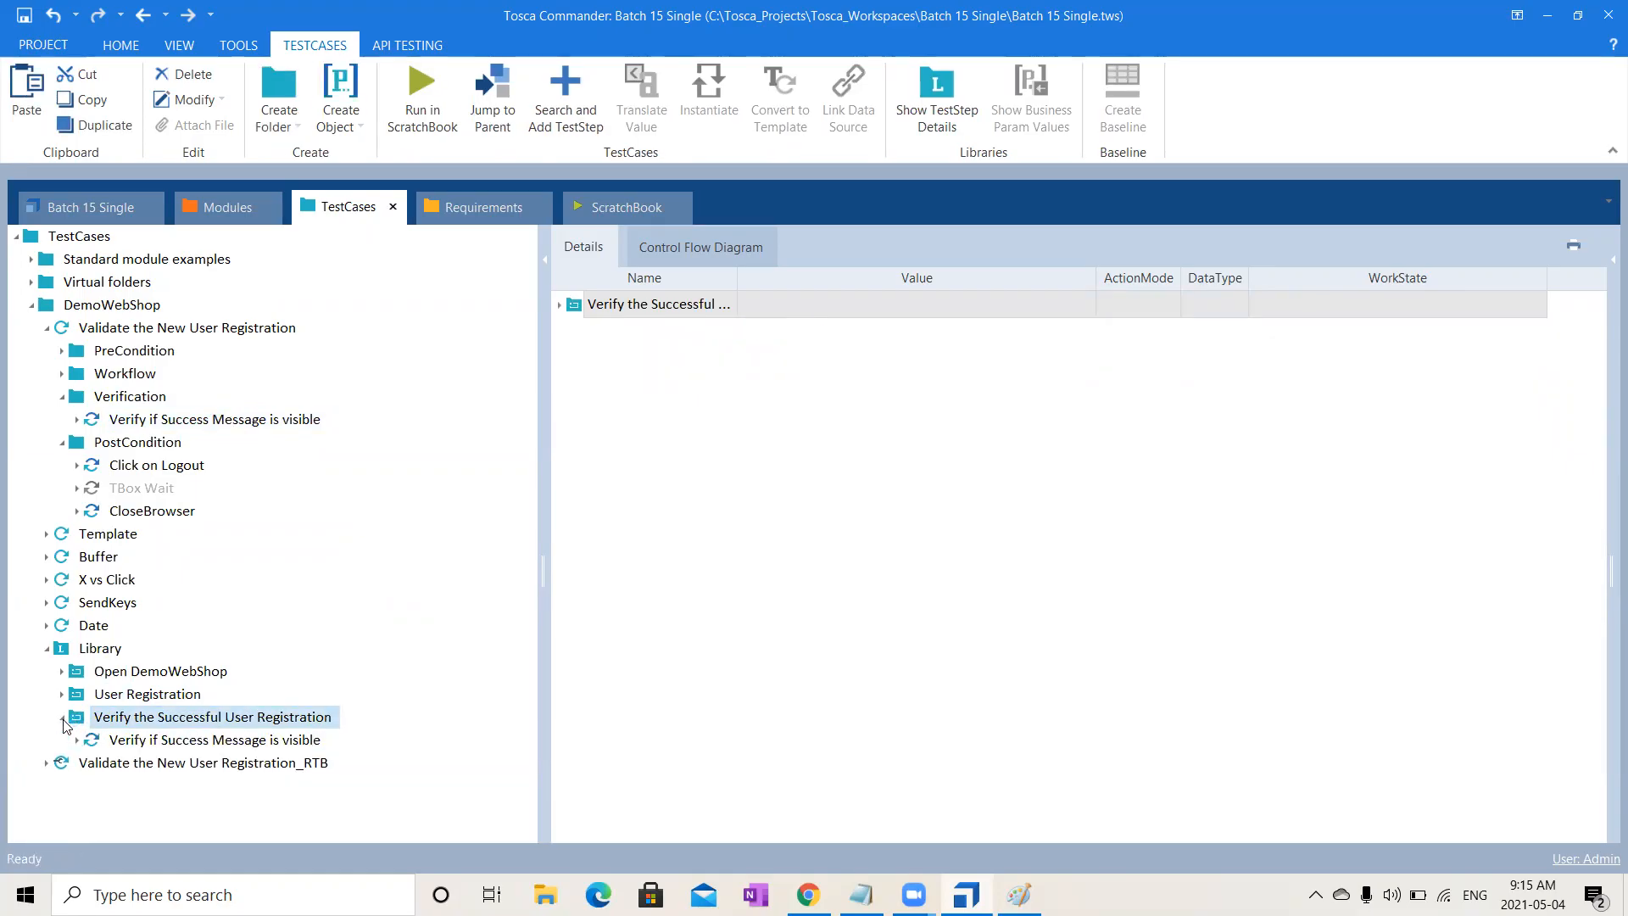
pyautogui.click(160, 741)
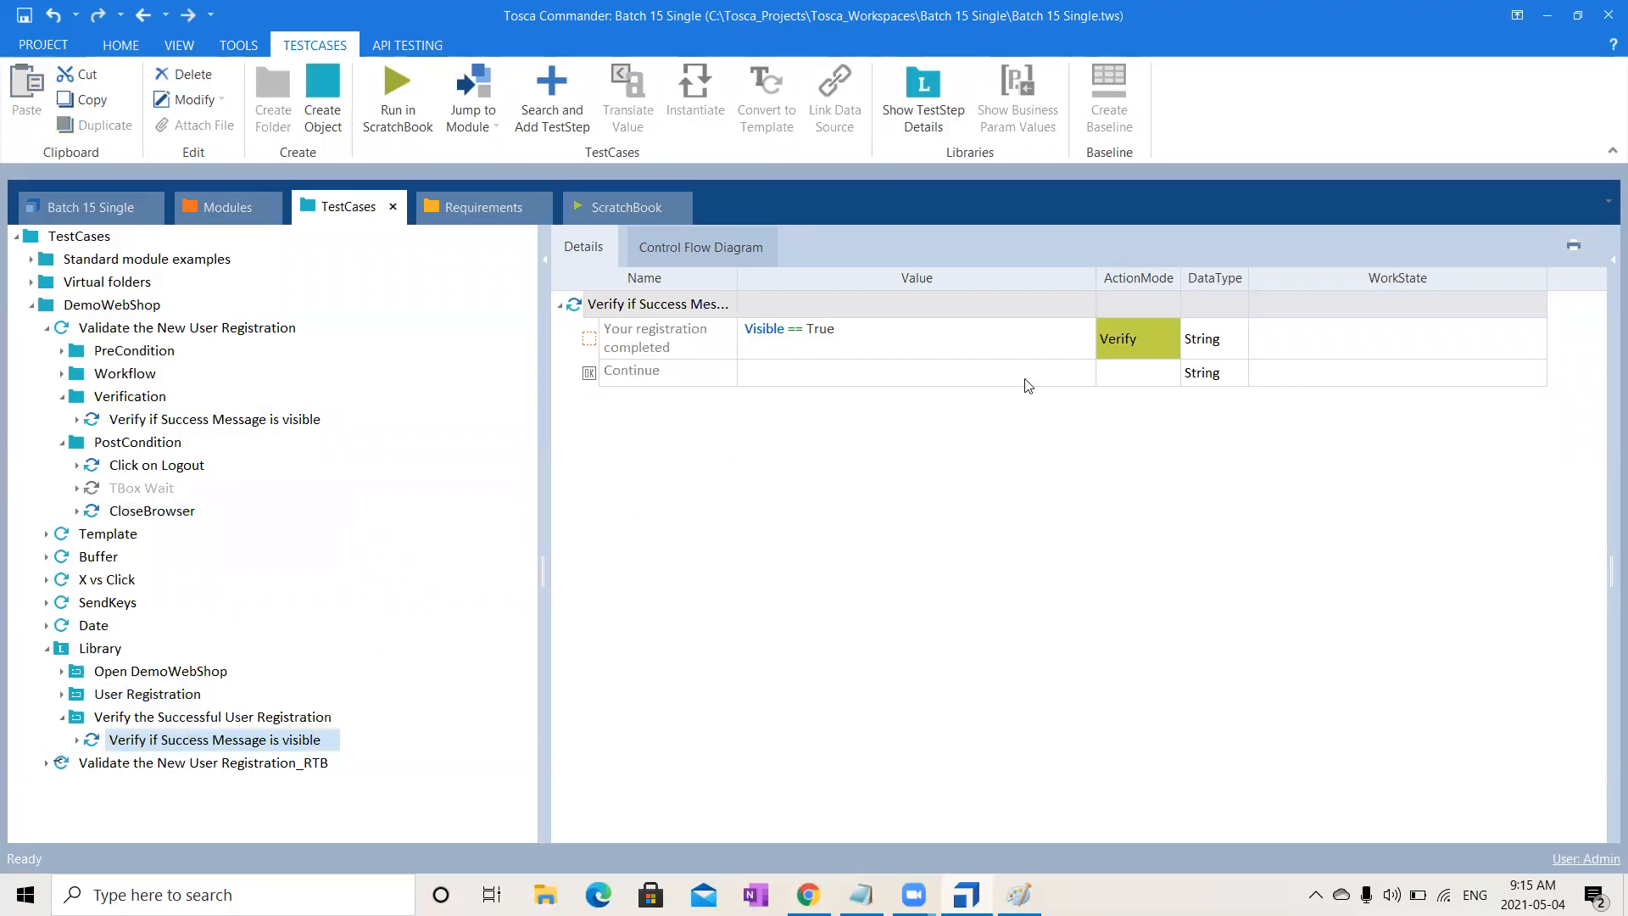
pyautogui.click(61, 719)
pyautogui.click(100, 648)
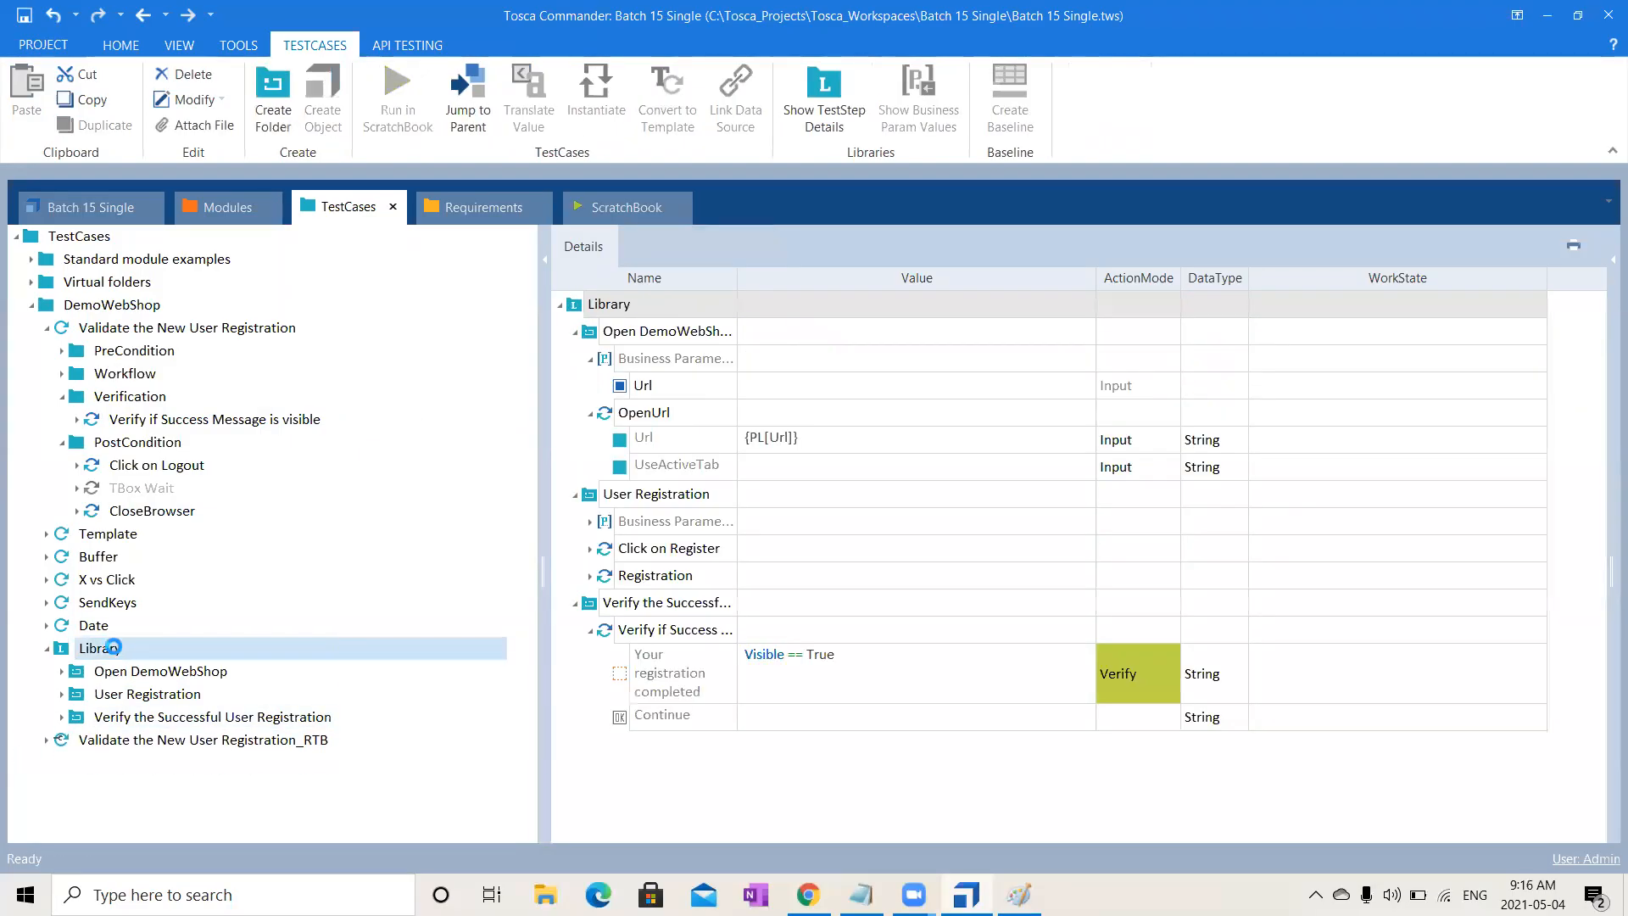
# - Create a new Library reusable block named 'Logout from DemoWebShop'
pyautogui.rightClick(118, 652)
pyautogui.click(137, 627)
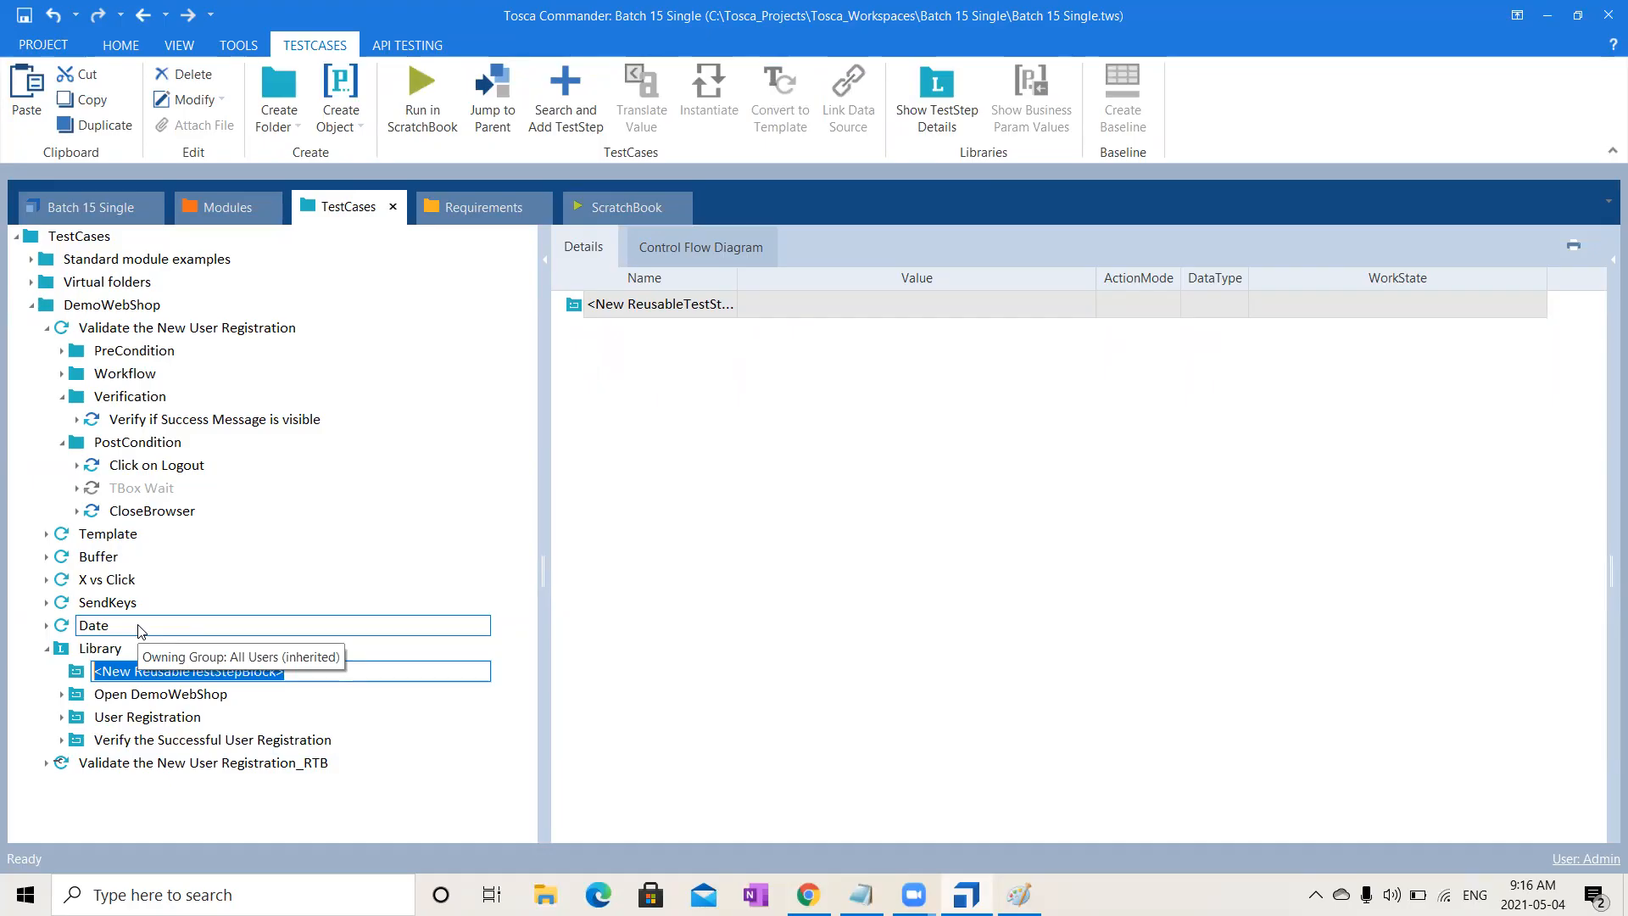
pyautogui.write('Logout from DemoWebShop')
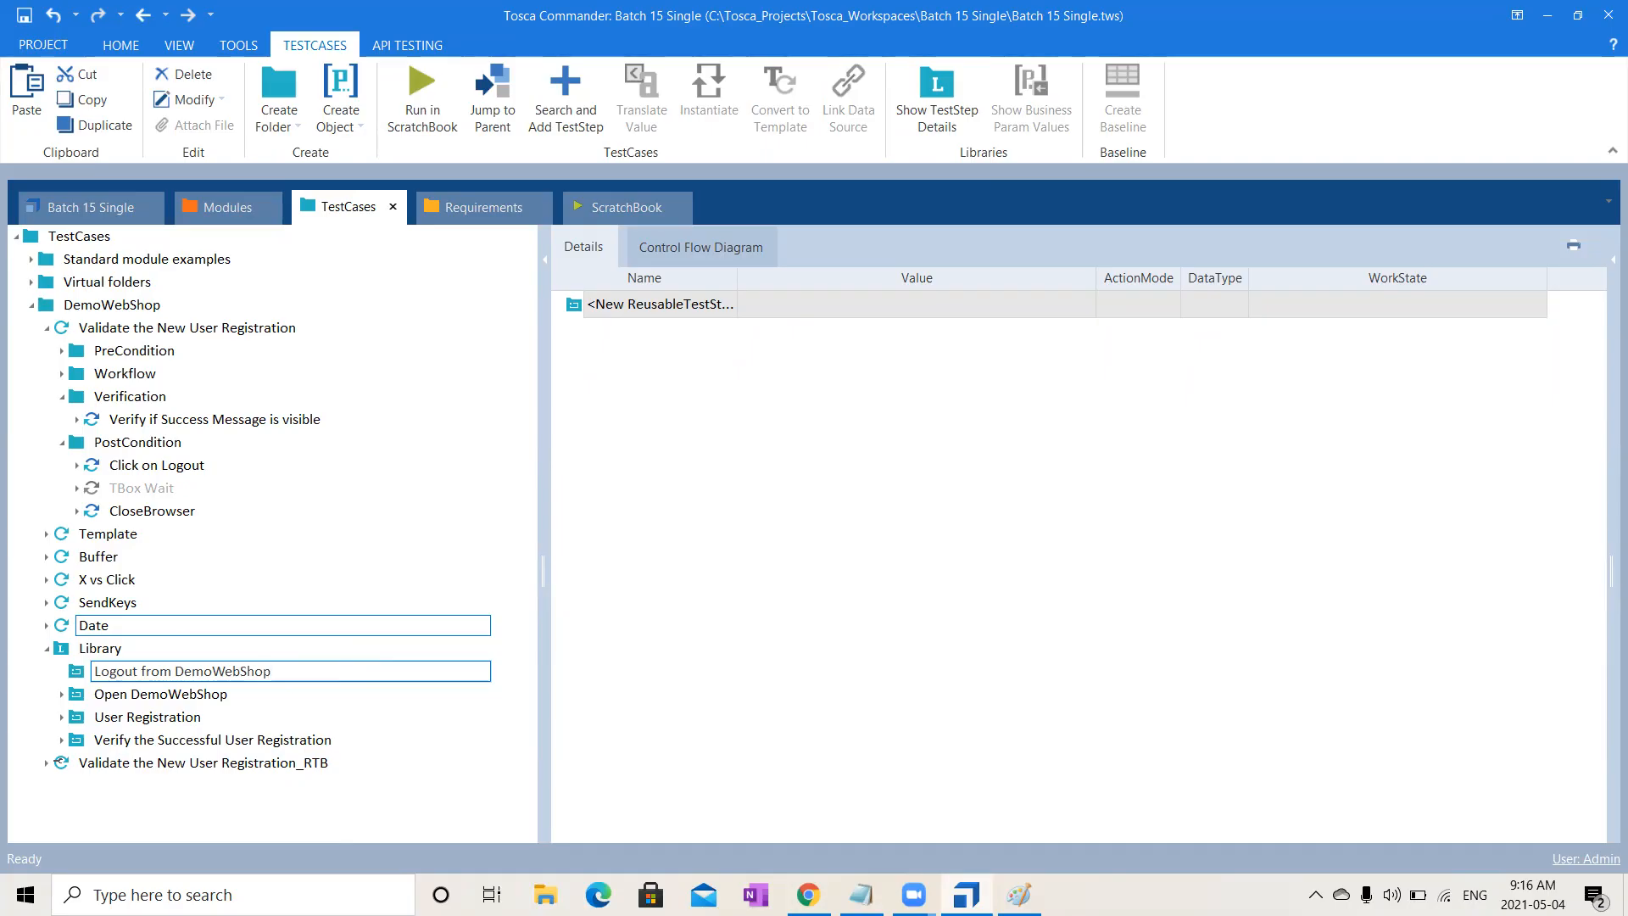
pyautogui.press('Return')
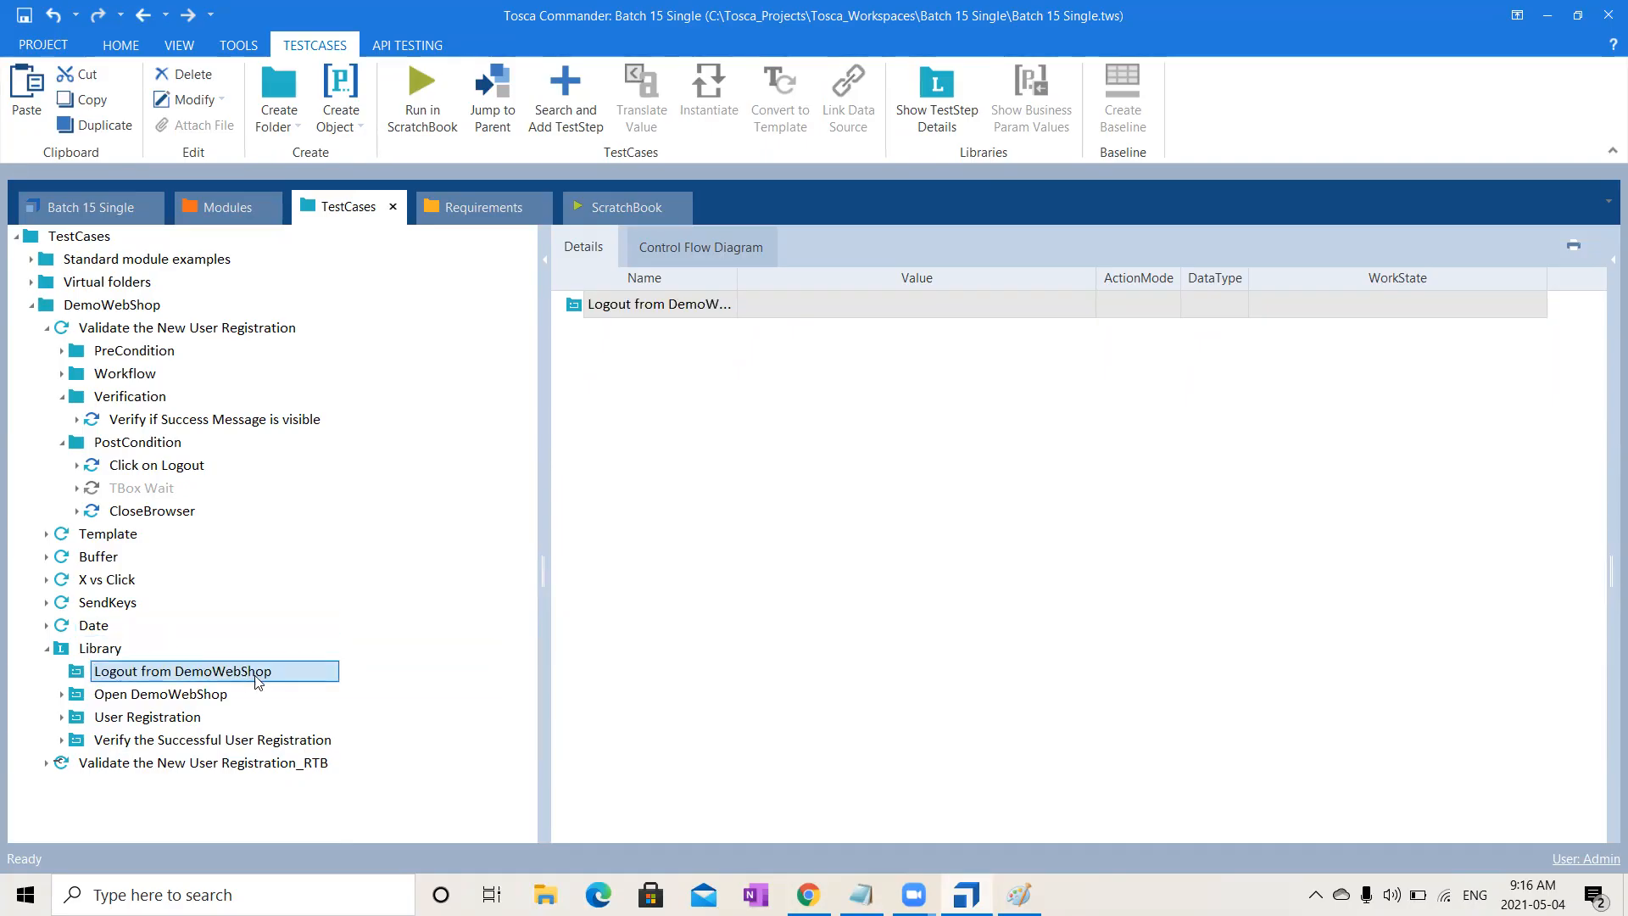
# - Copy the Click on Logout step into the Logout from DemoWebShop block
pyautogui.click(140, 467)
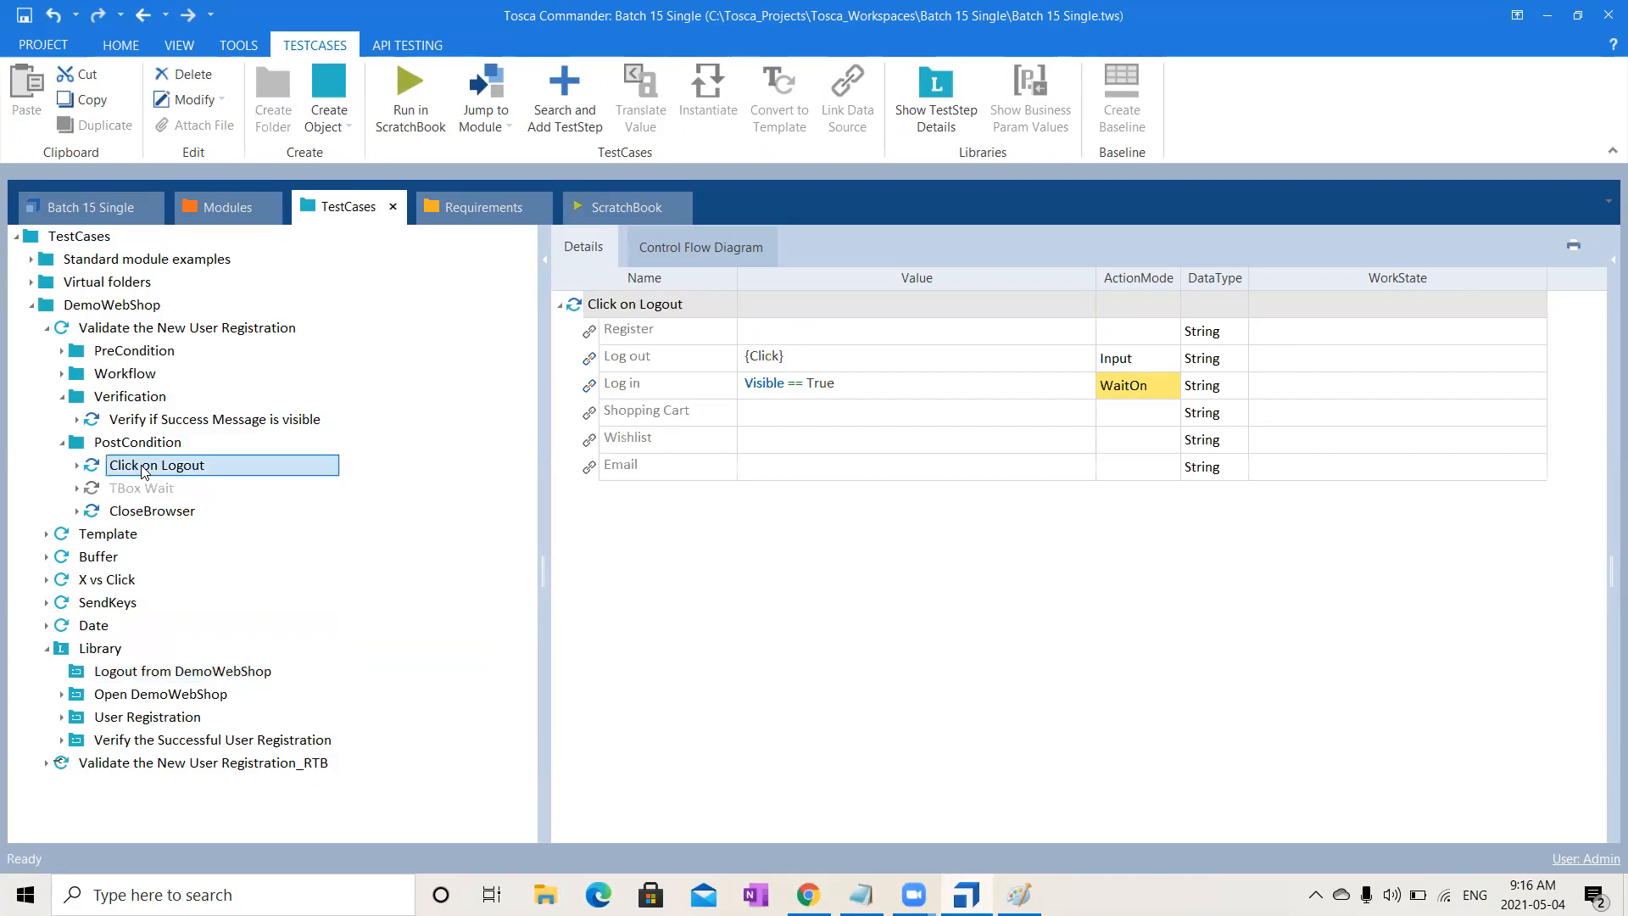
pyautogui.hotkey('ctrl', 'c')
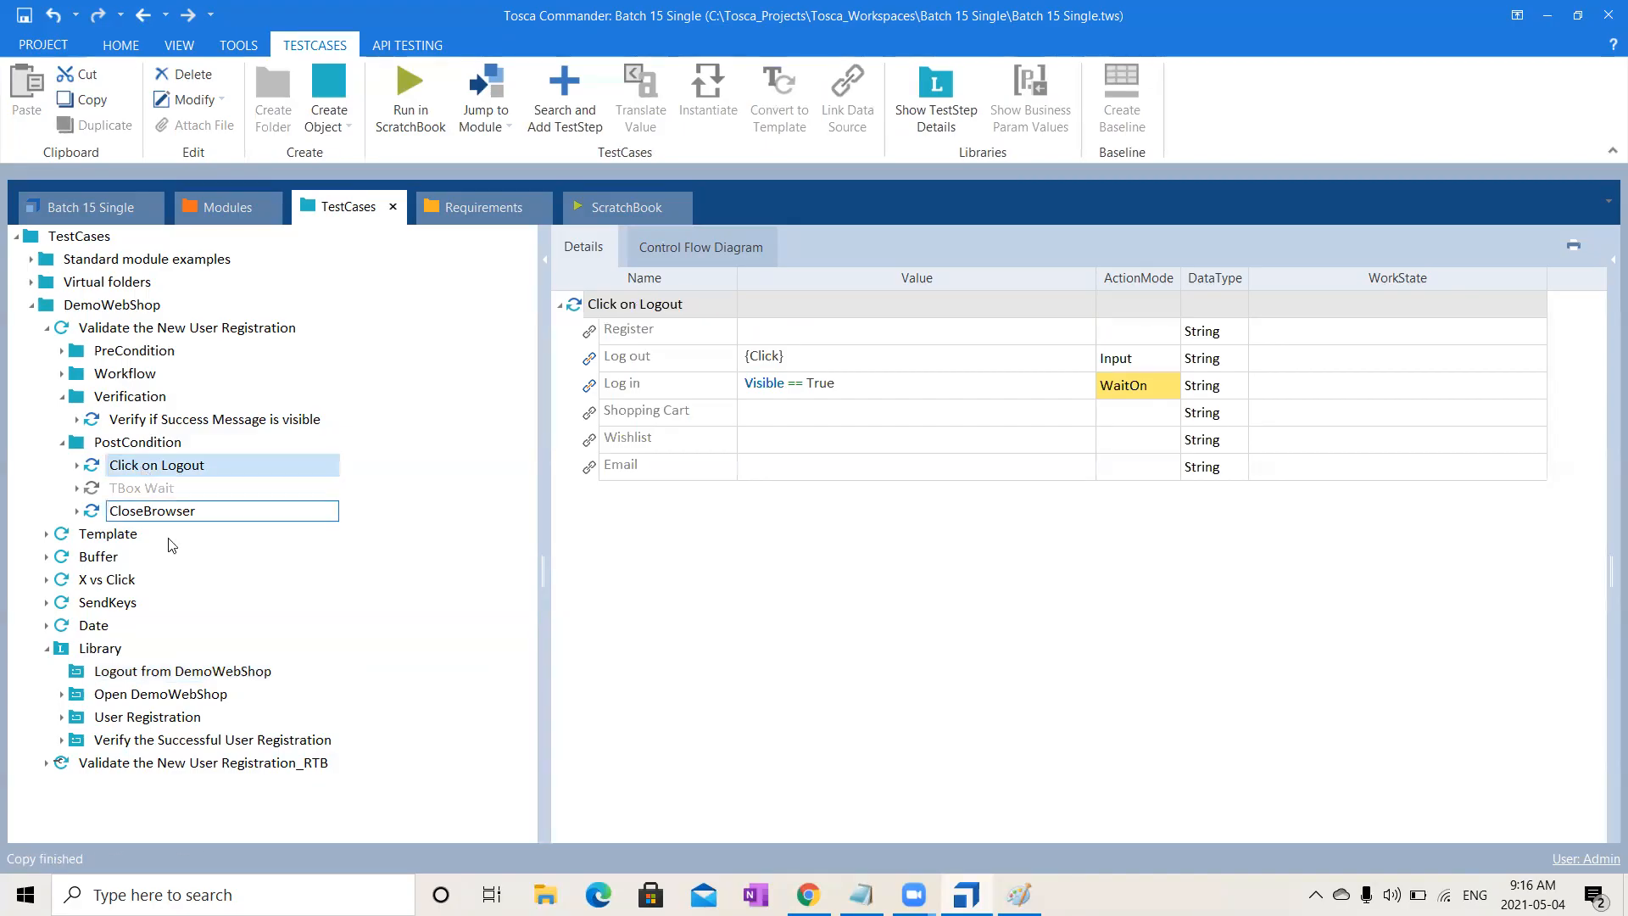
pyautogui.click(236, 671)
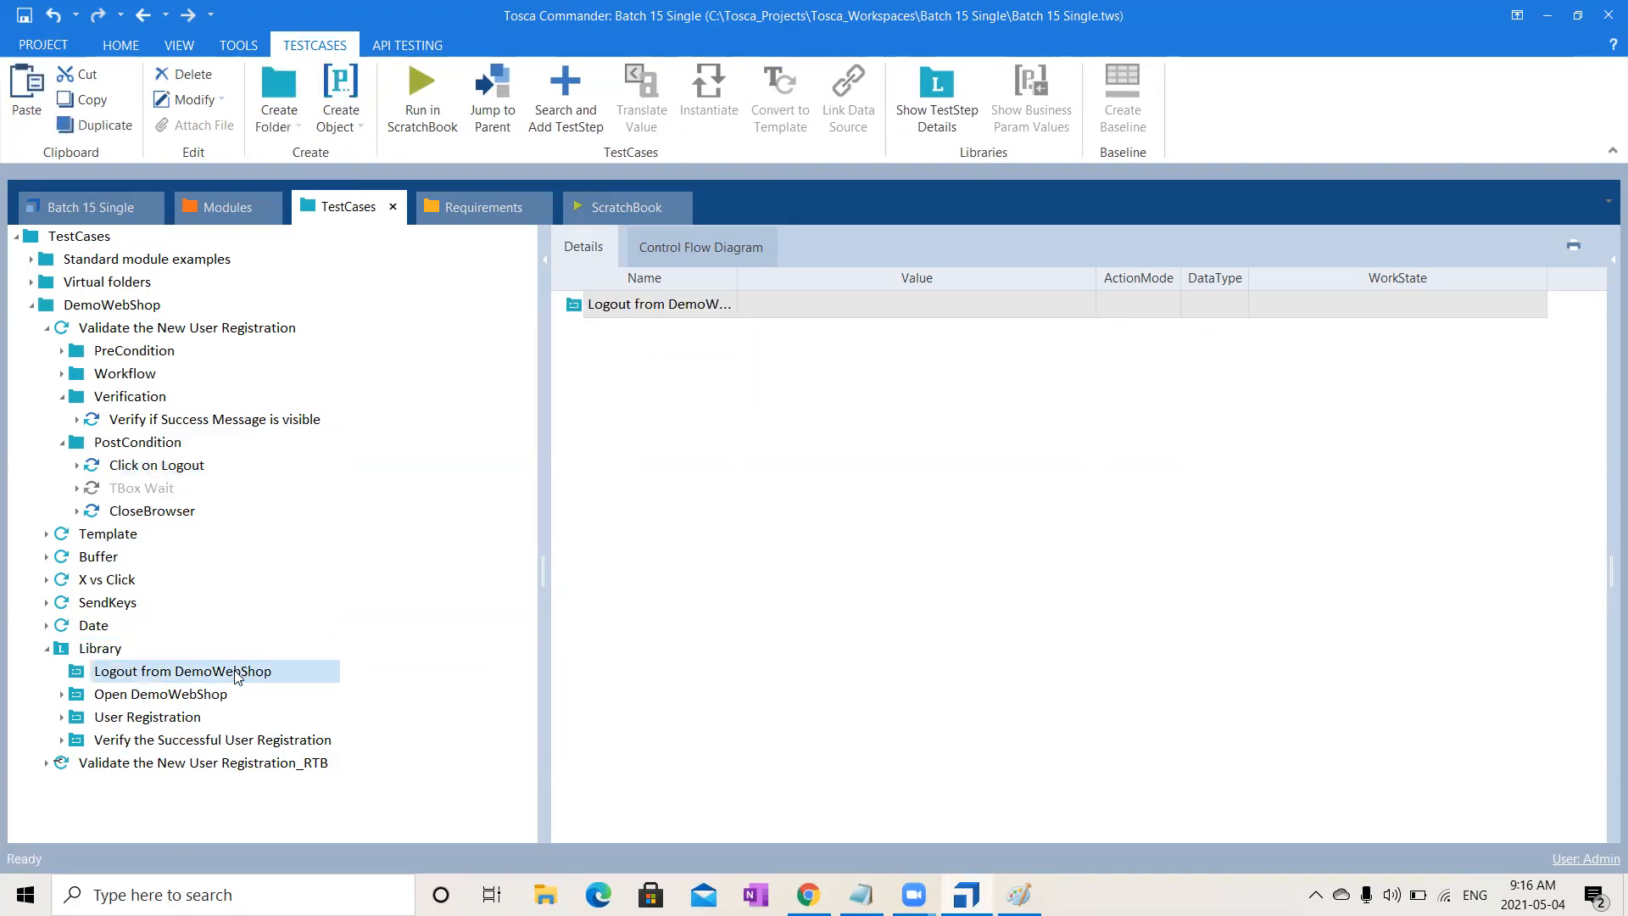
pyautogui.hotkey('ctrl', 'v')
pyautogui.click(102, 650)
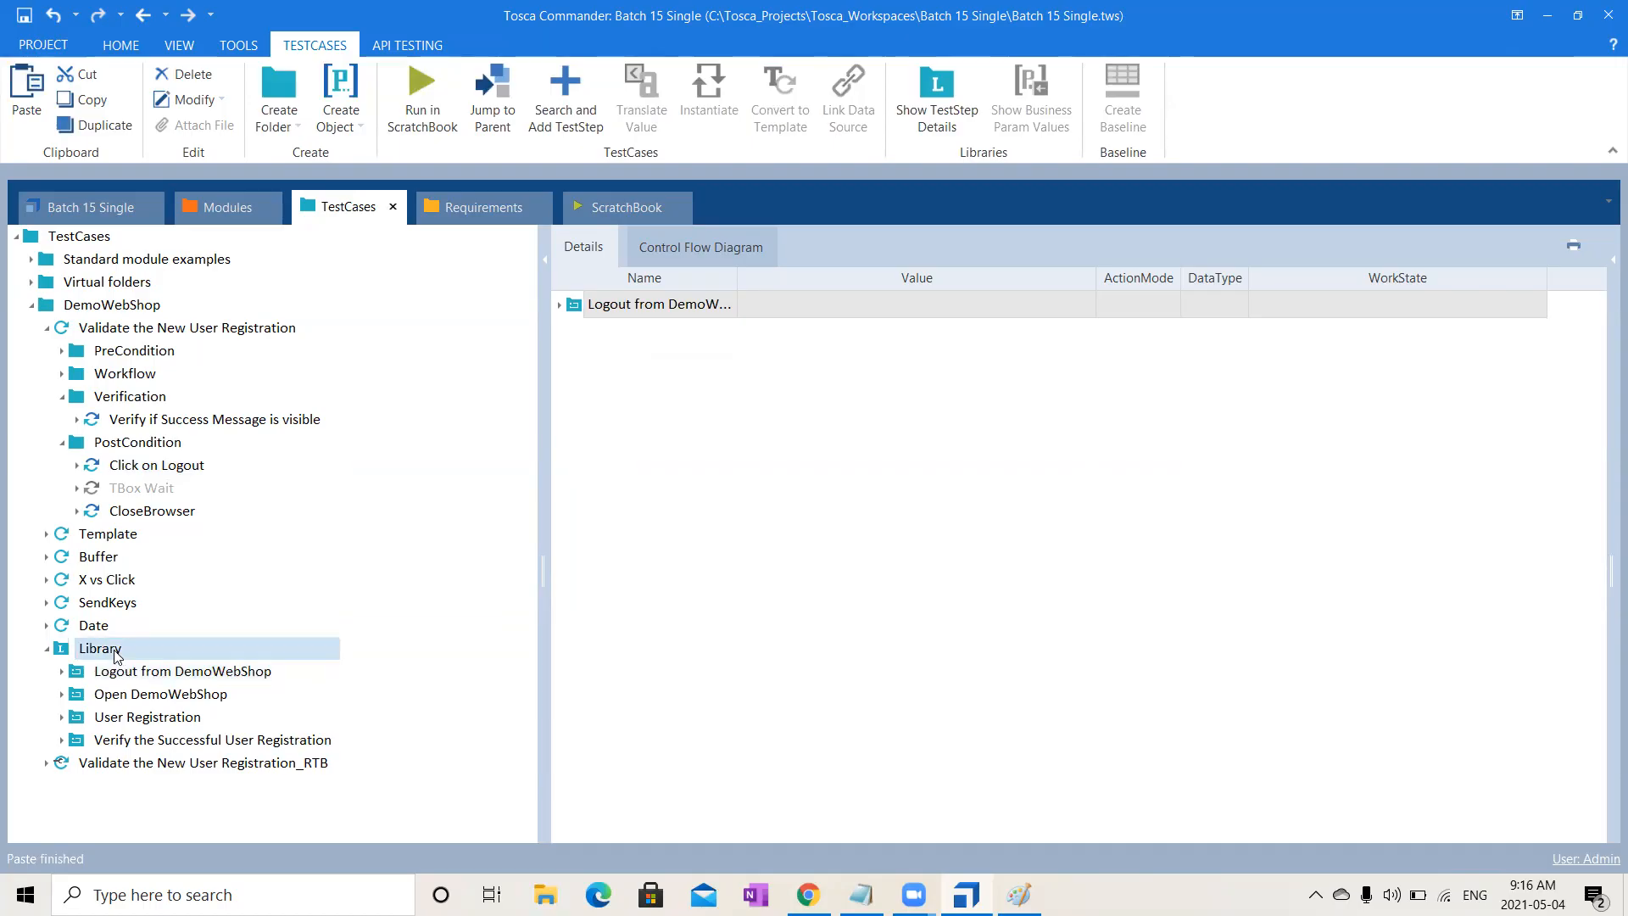
# - Create a new Library reusable block named 'Close DemoWebShop'
pyautogui.rightClick(116, 651)
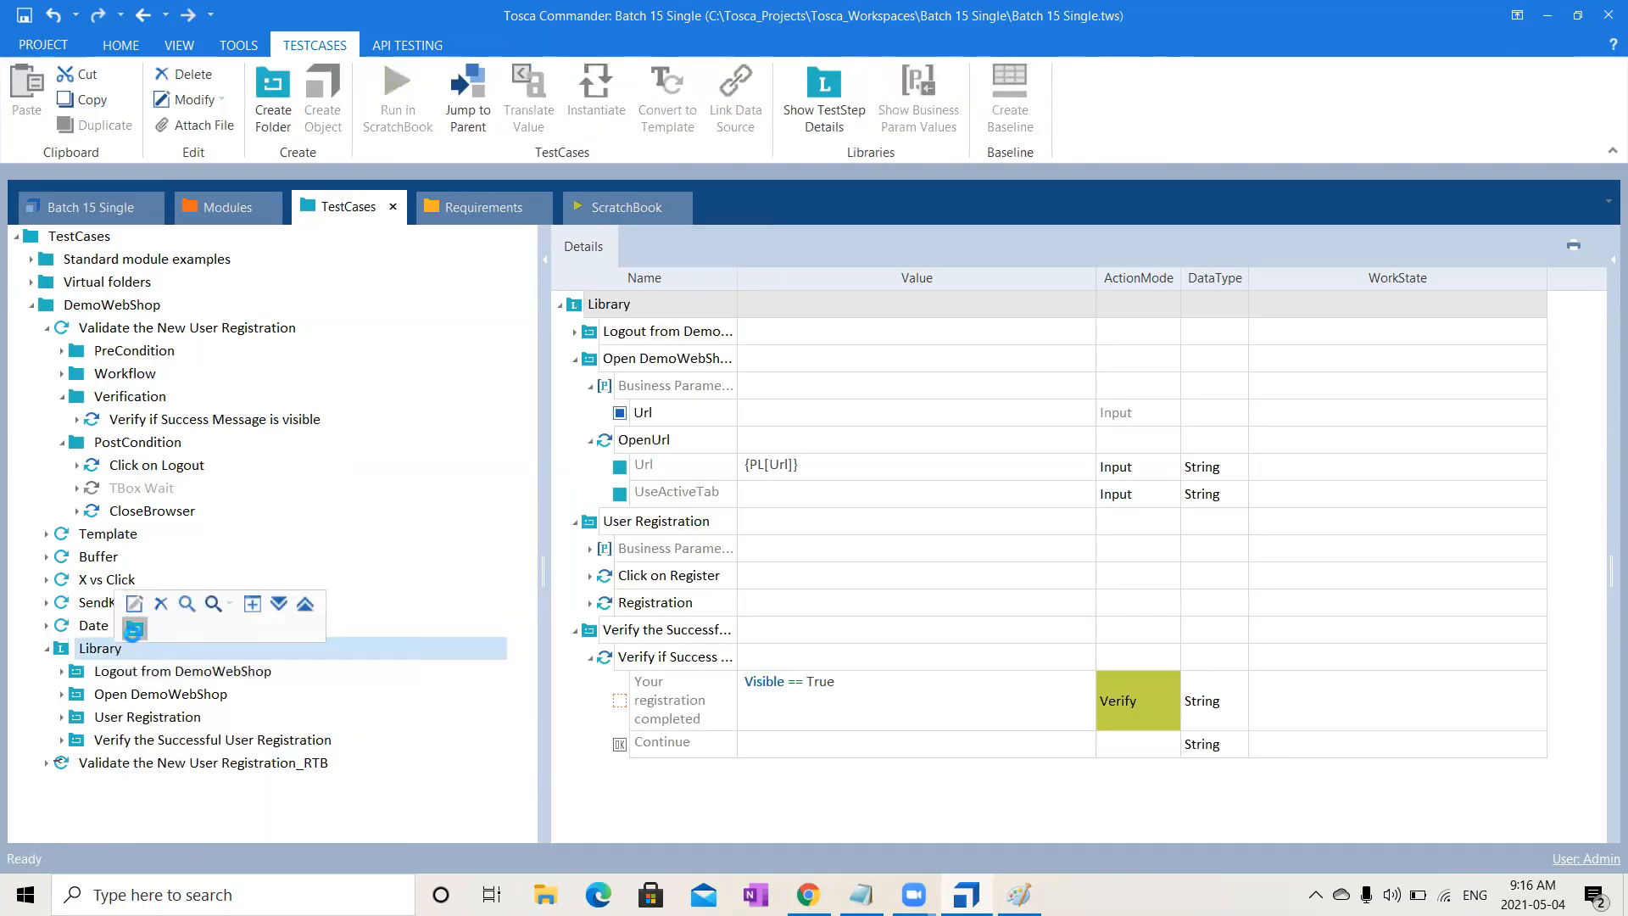
pyautogui.click(134, 629)
pyautogui.write('Cl')
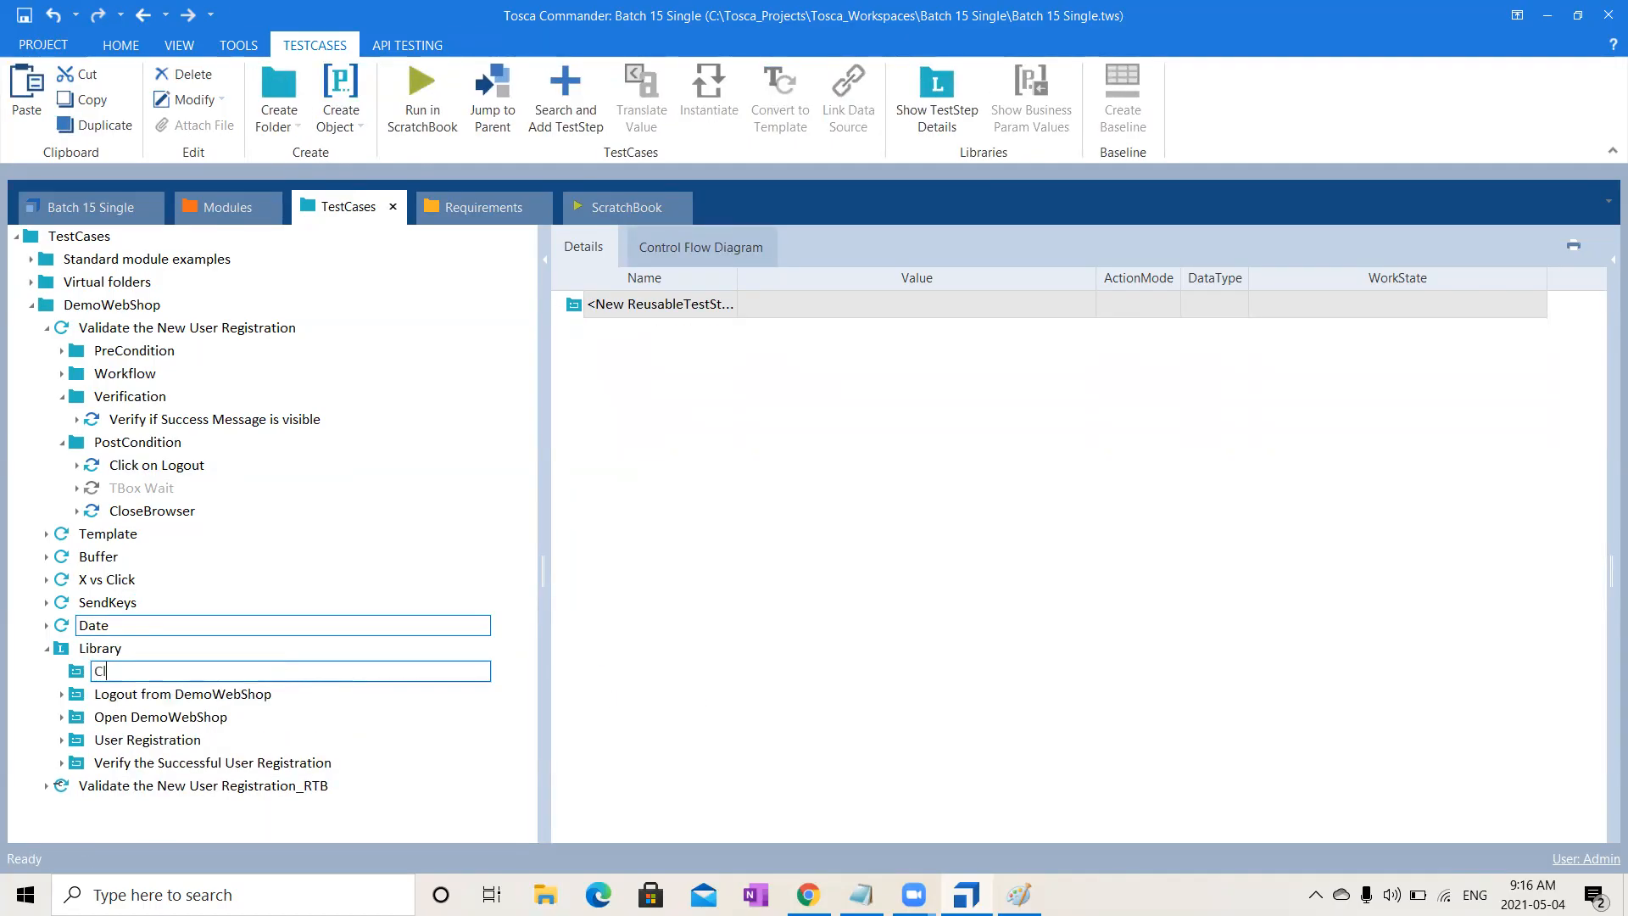
pyautogui.write('ose Browser')
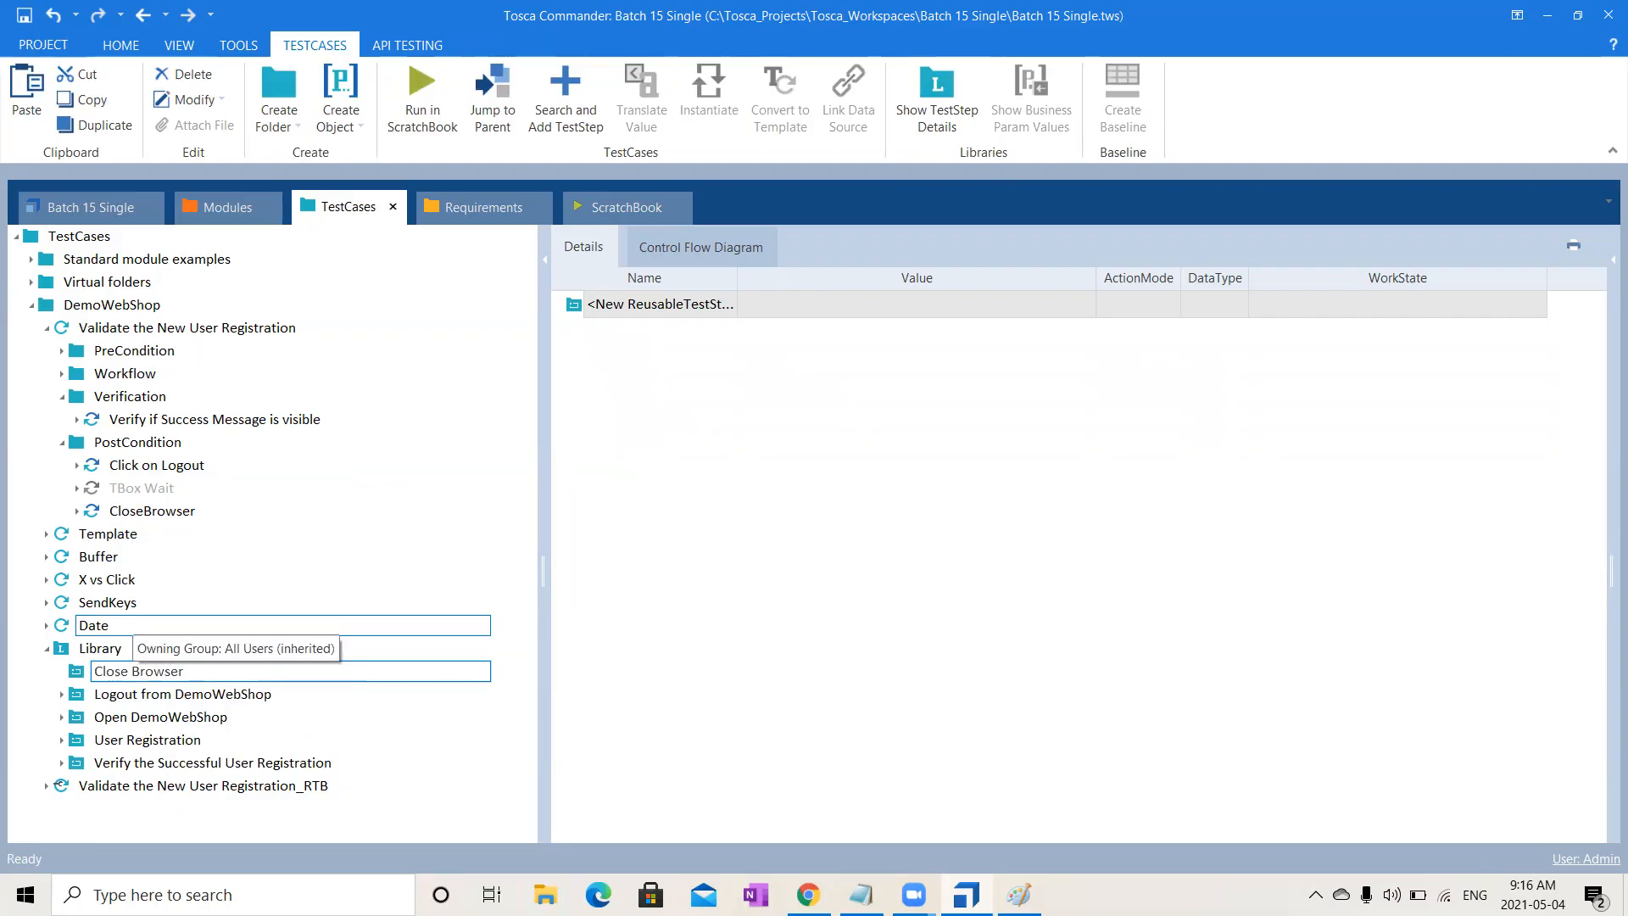
pyautogui.press('BackSpace')
pyautogui.press('BackSpace')
pyautogui.press('BackSpace')
pyautogui.press('BackSpace')
pyautogui.press('BackSpace')
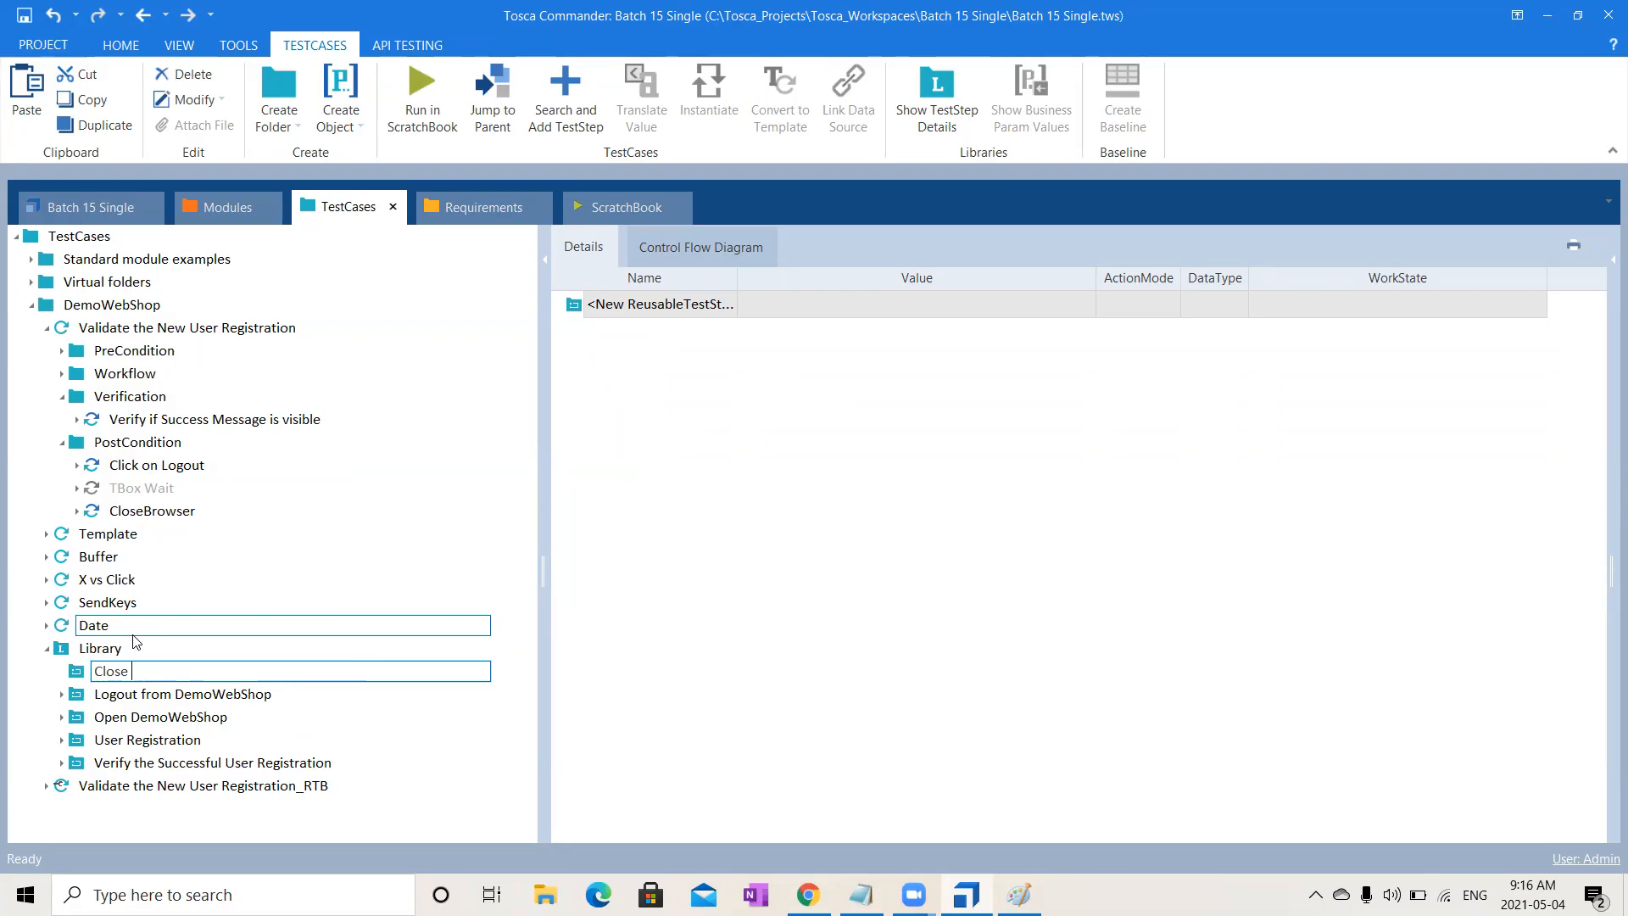
pyautogui.write('DemoWebShop')
pyautogui.press('Return')
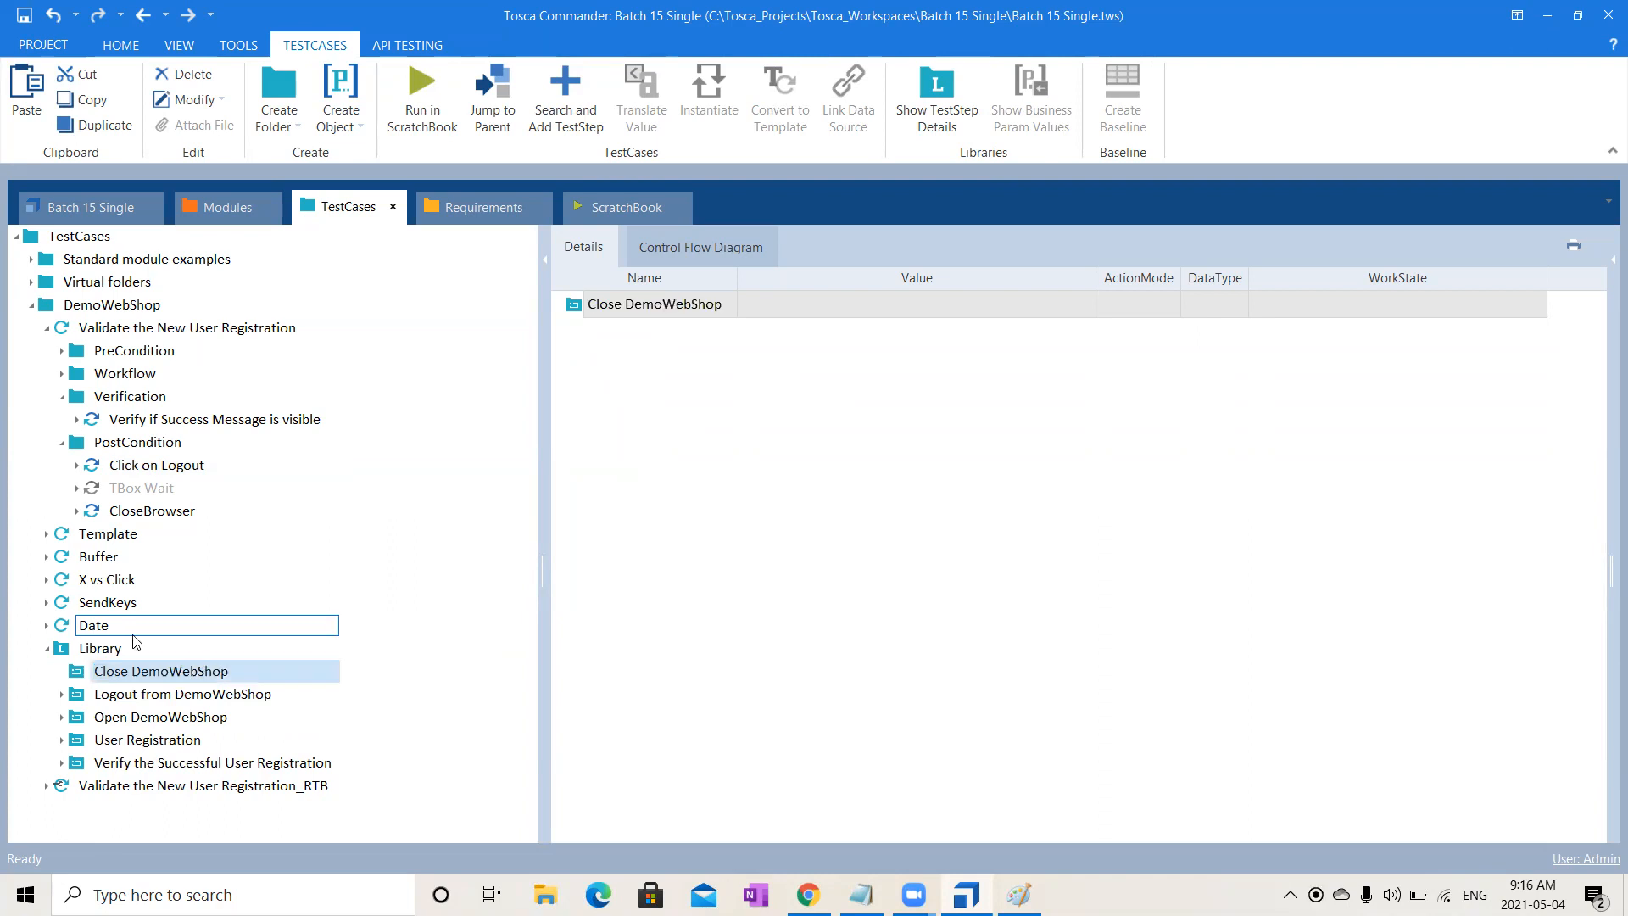
# - Paste a copy of the CloseBrowser step into the Close DemoWebShop block
pyautogui.click(129, 510)
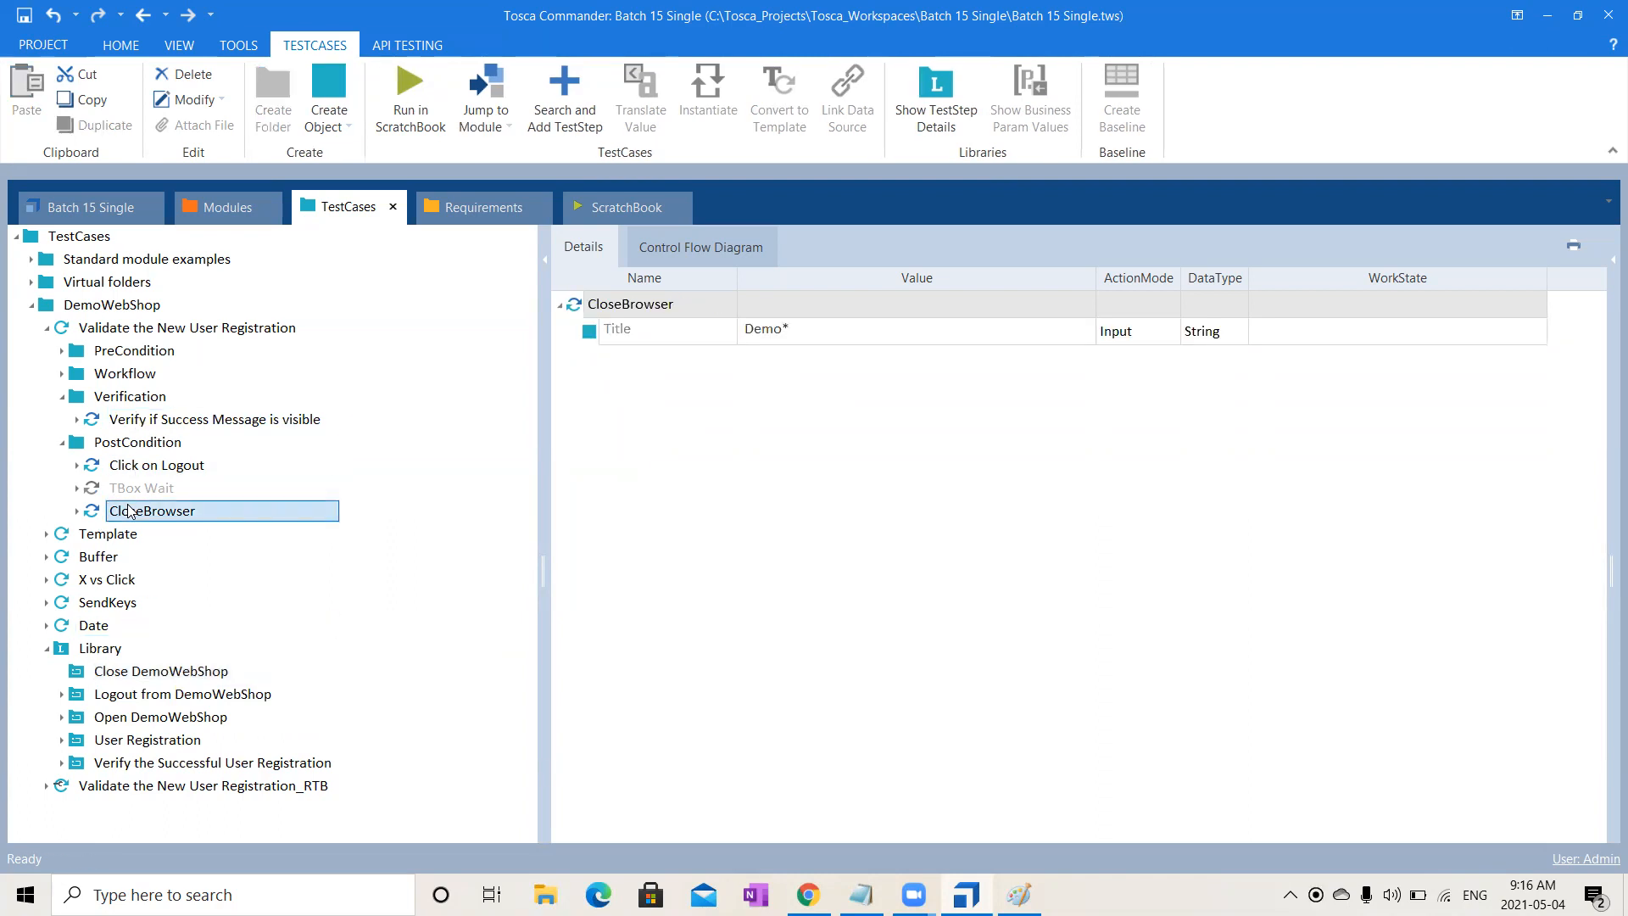
pyautogui.click(167, 694)
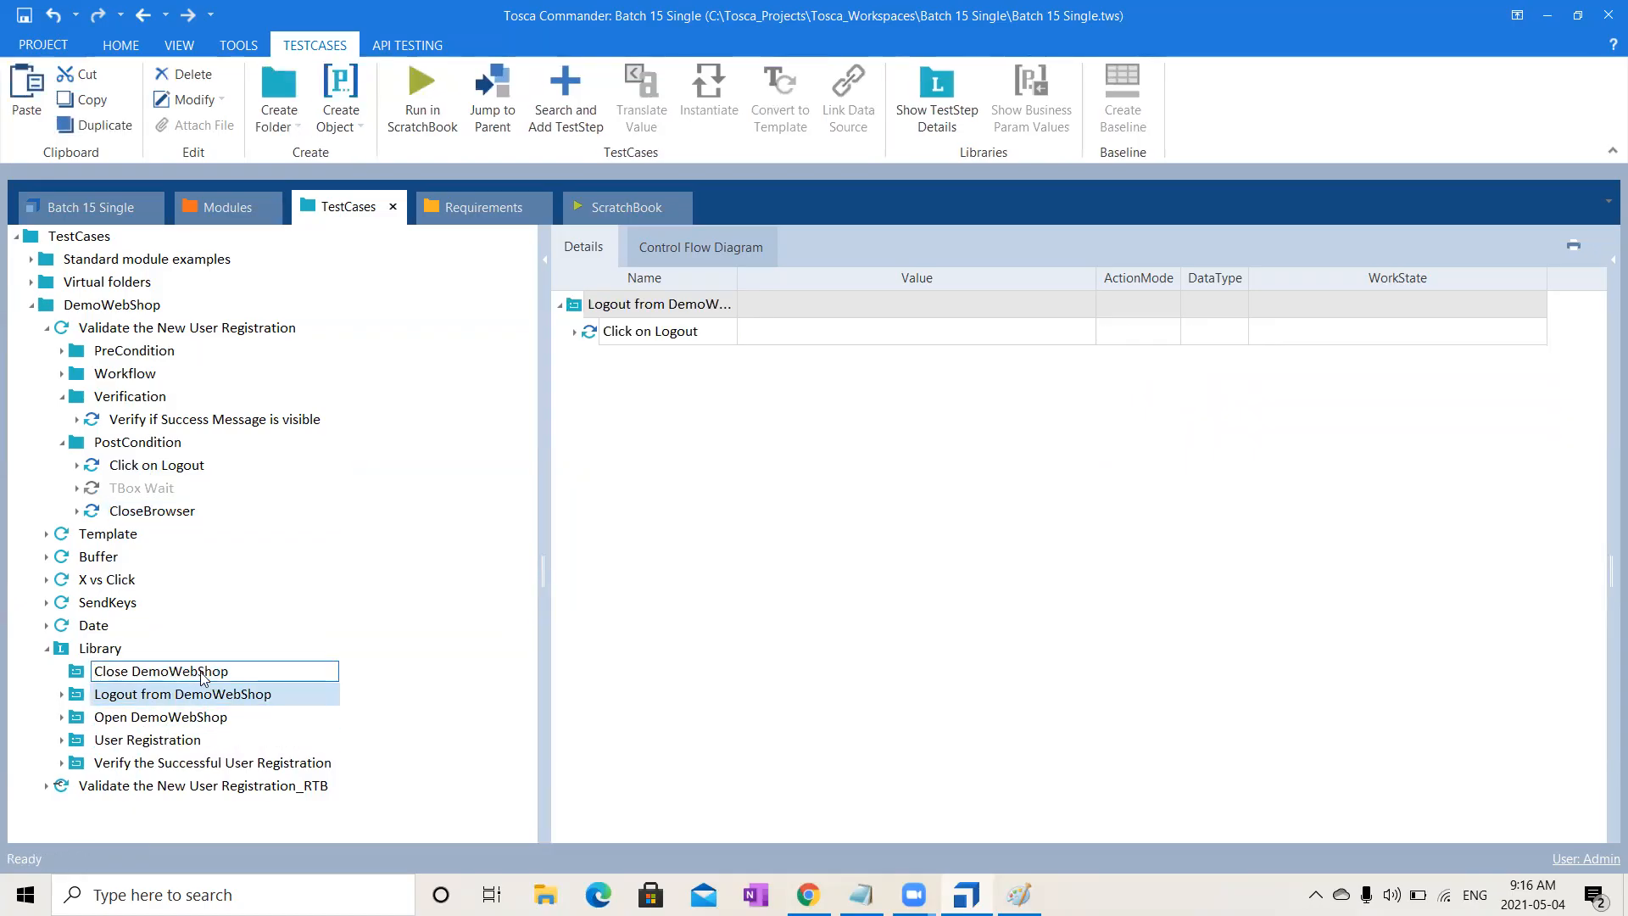
pyautogui.click(204, 674)
pyautogui.hotkey('ctrl', 'v')
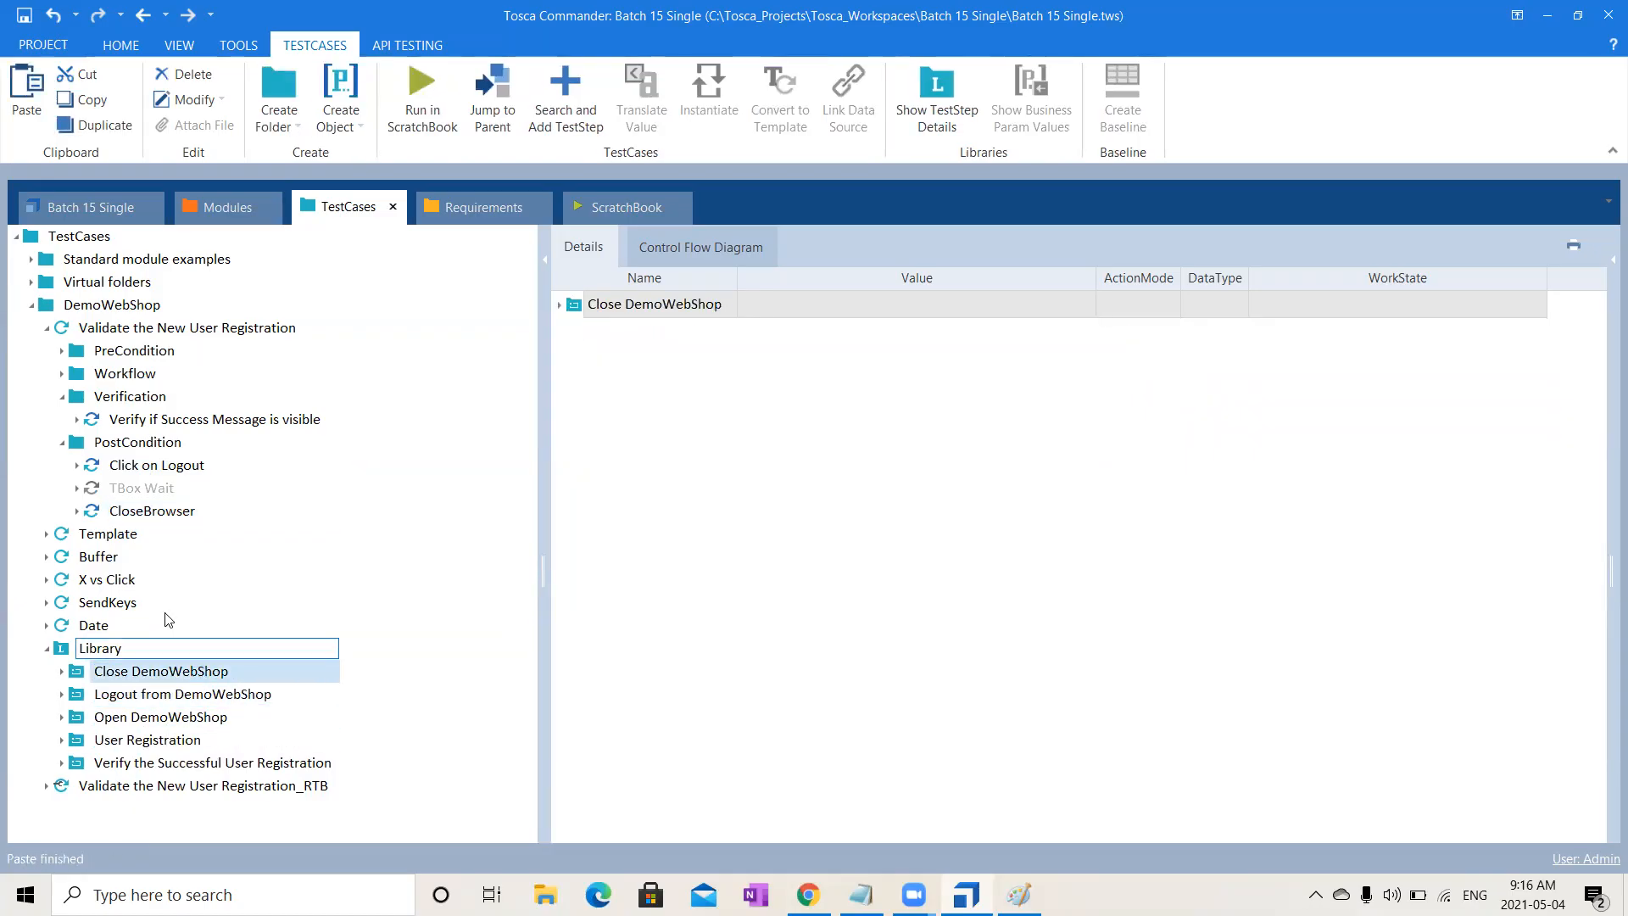
pyautogui.click(47, 328)
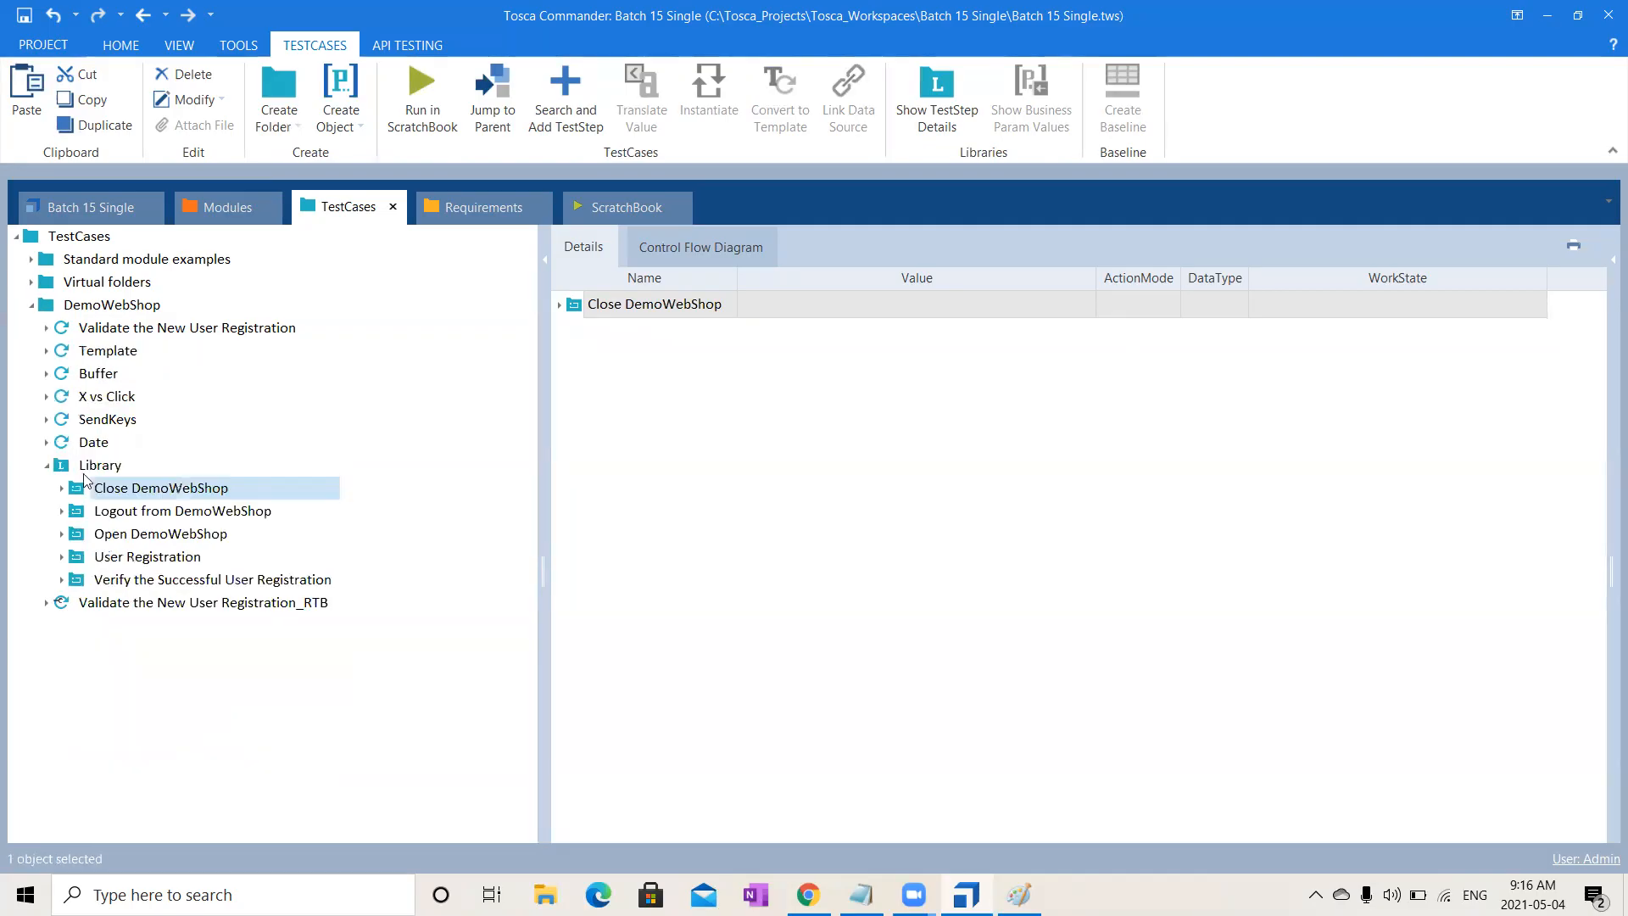
# - Reference Open DemoWebShop, User Registration and the verification block in PreCondition, Workflow and Verification
pyautogui.click(46, 603)
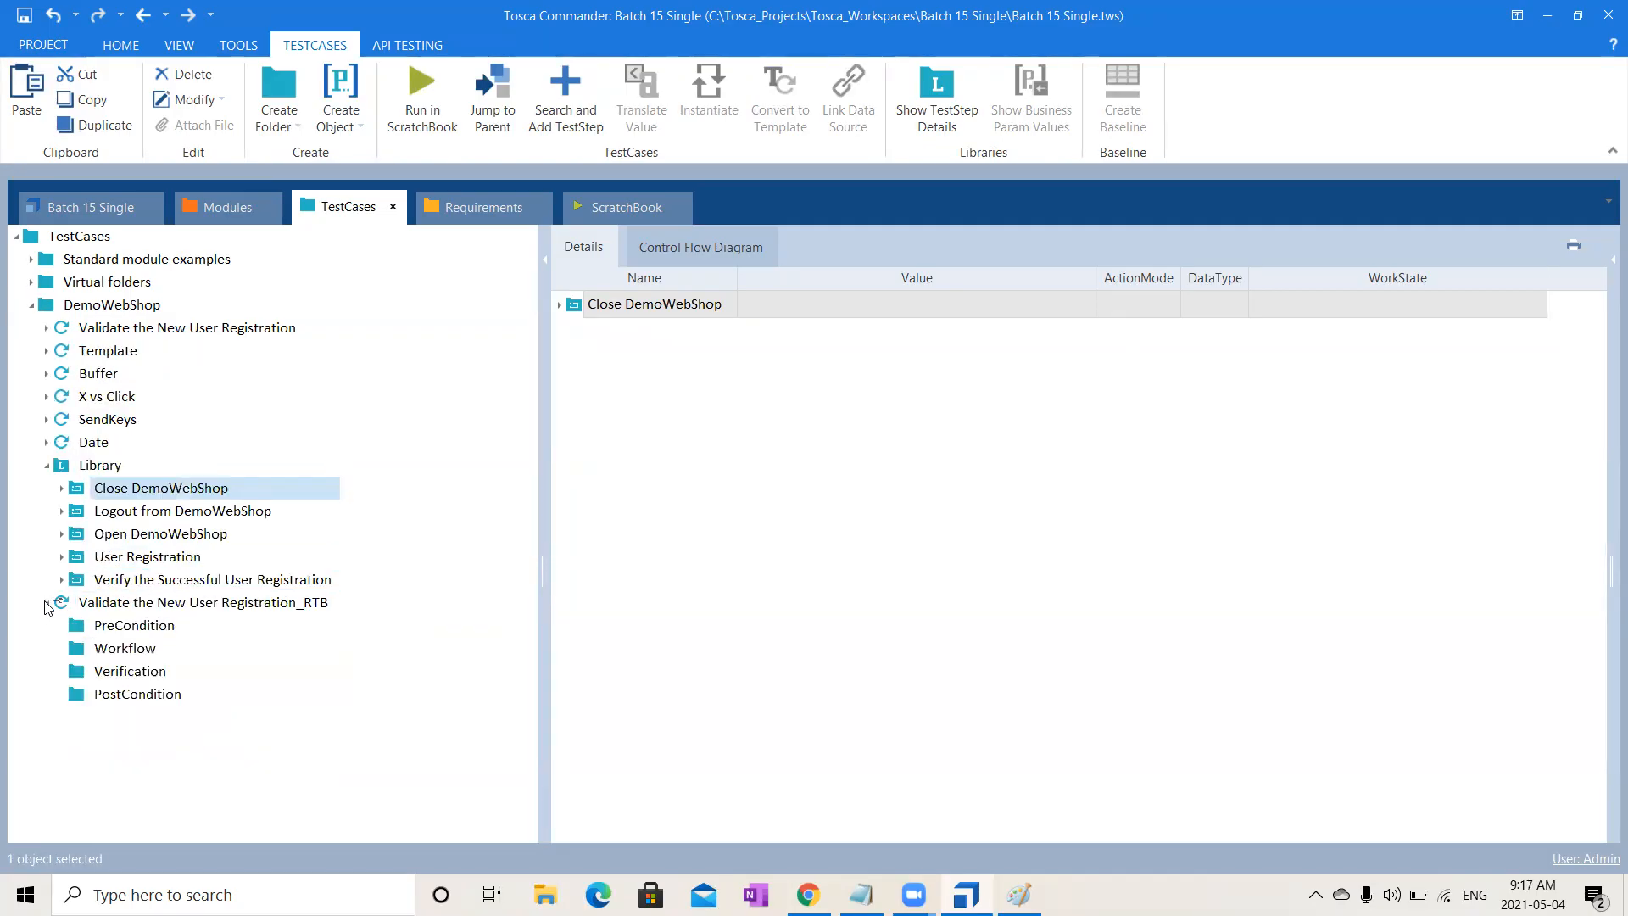
pyautogui.click(195, 535)
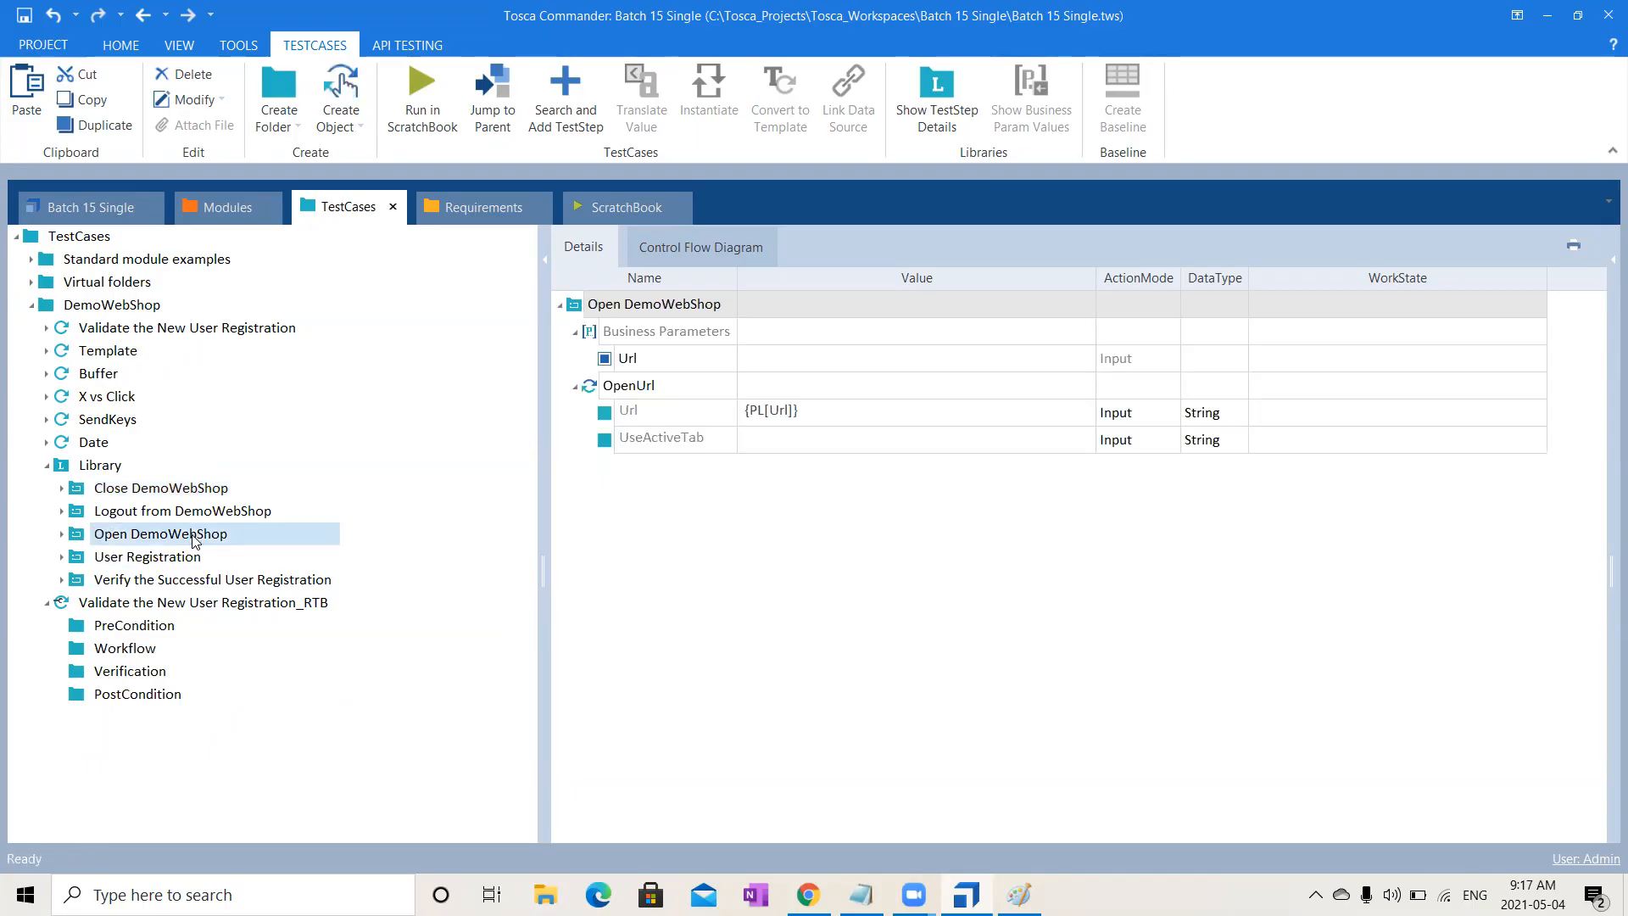
pyautogui.moveTo(193, 541); pyautogui.dragTo(134, 630)
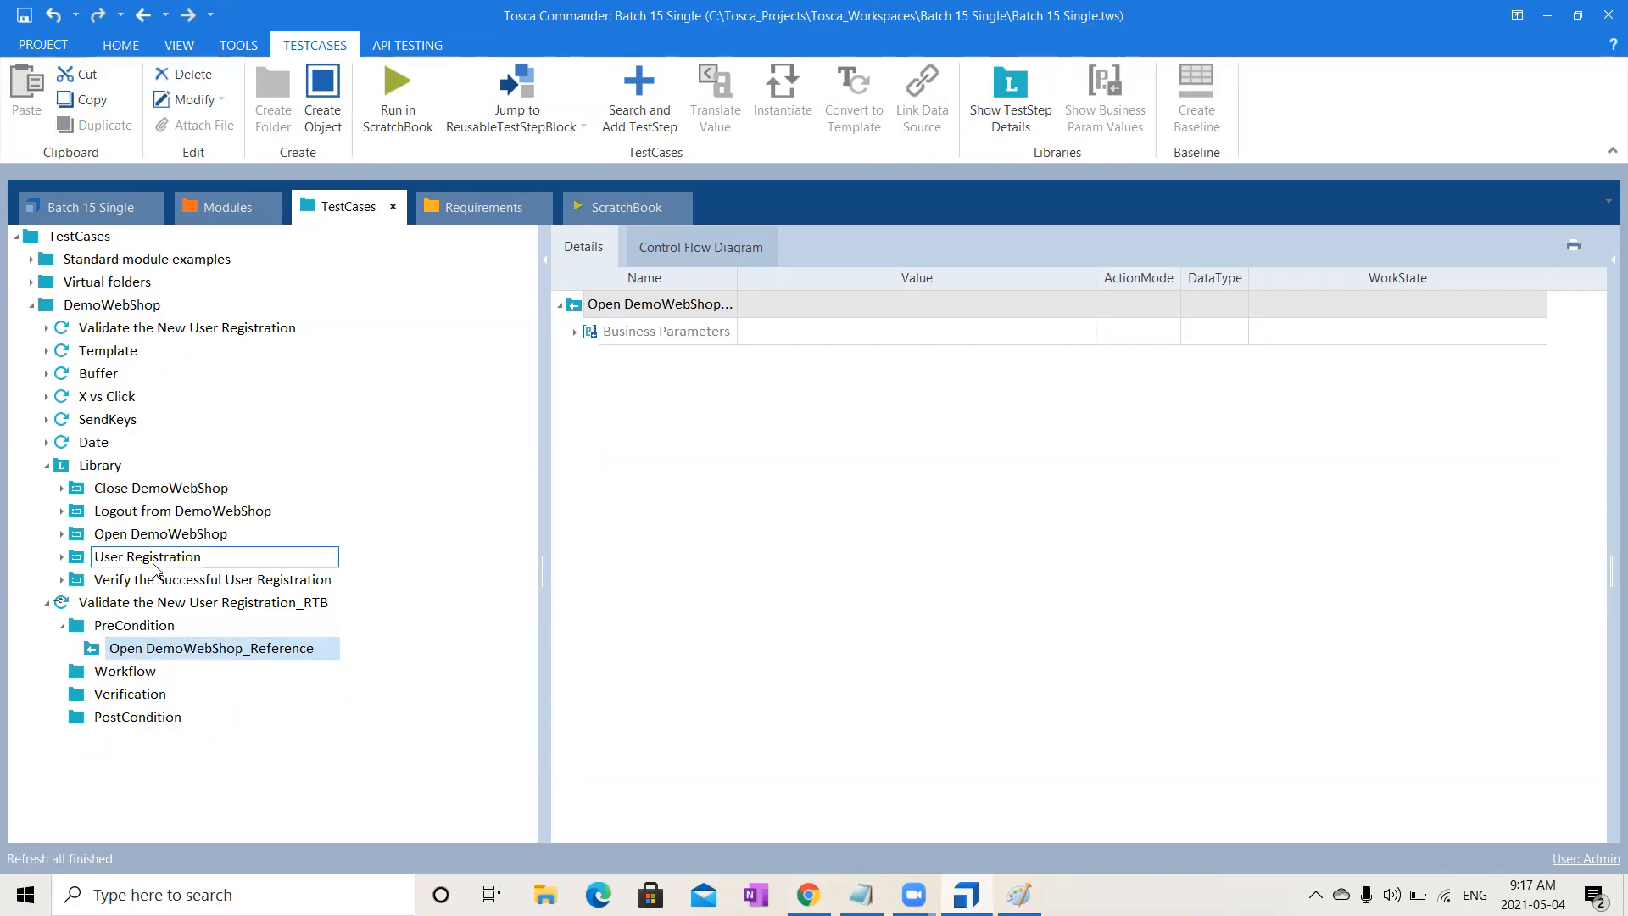
pyautogui.moveTo(85, 557); pyautogui.dragTo(127, 672)
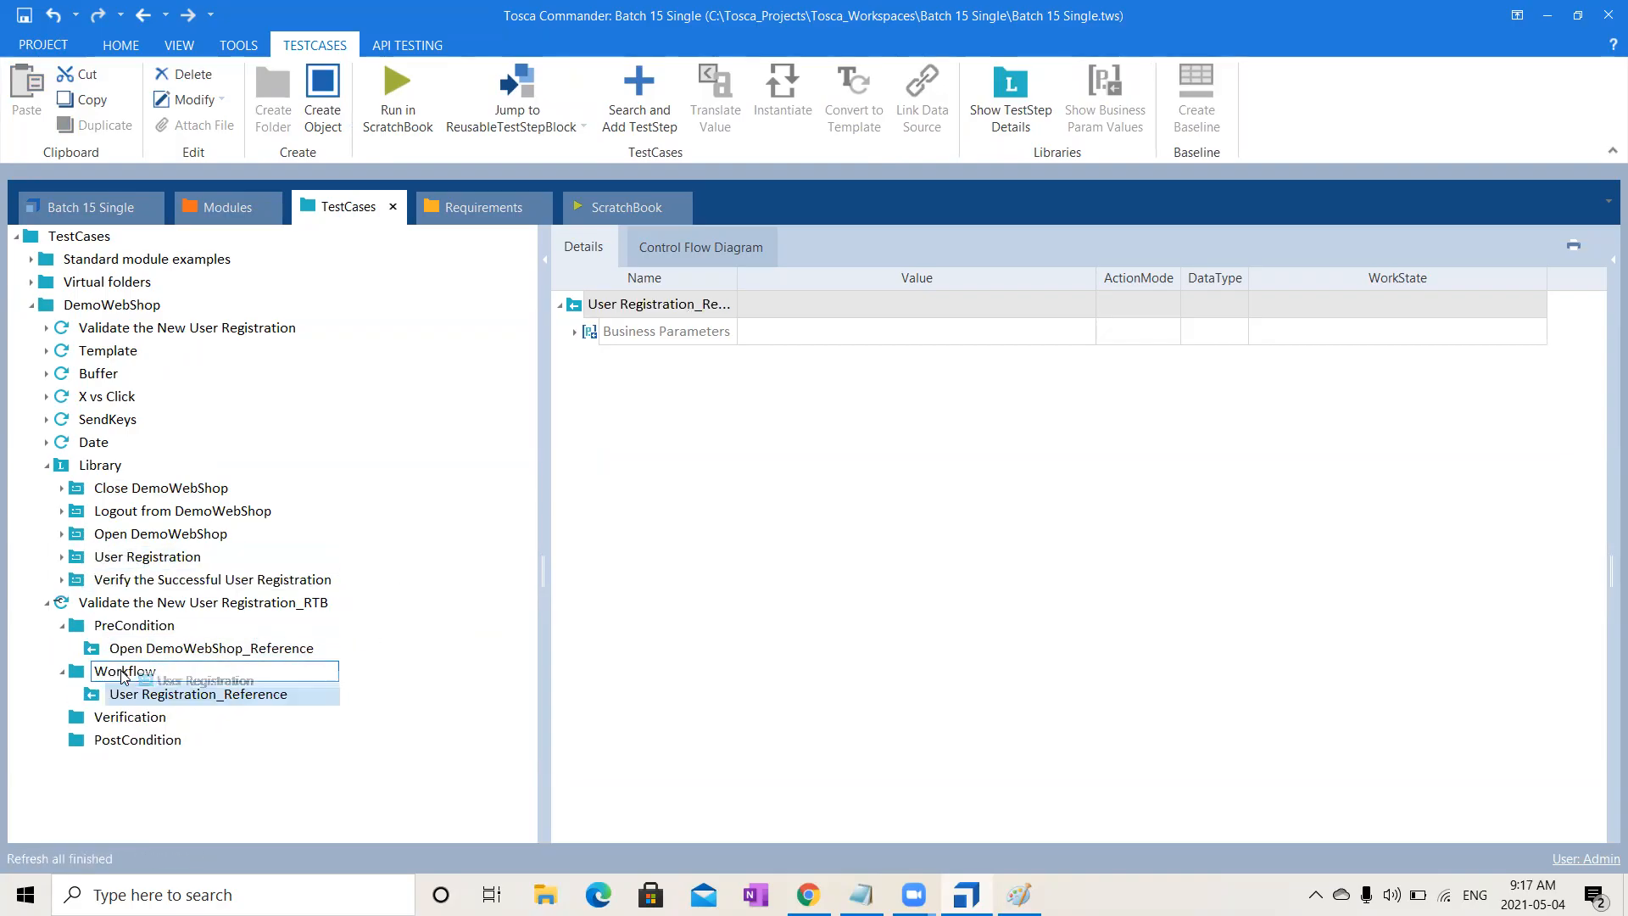
pyautogui.moveTo(83, 584); pyautogui.dragTo(127, 719)
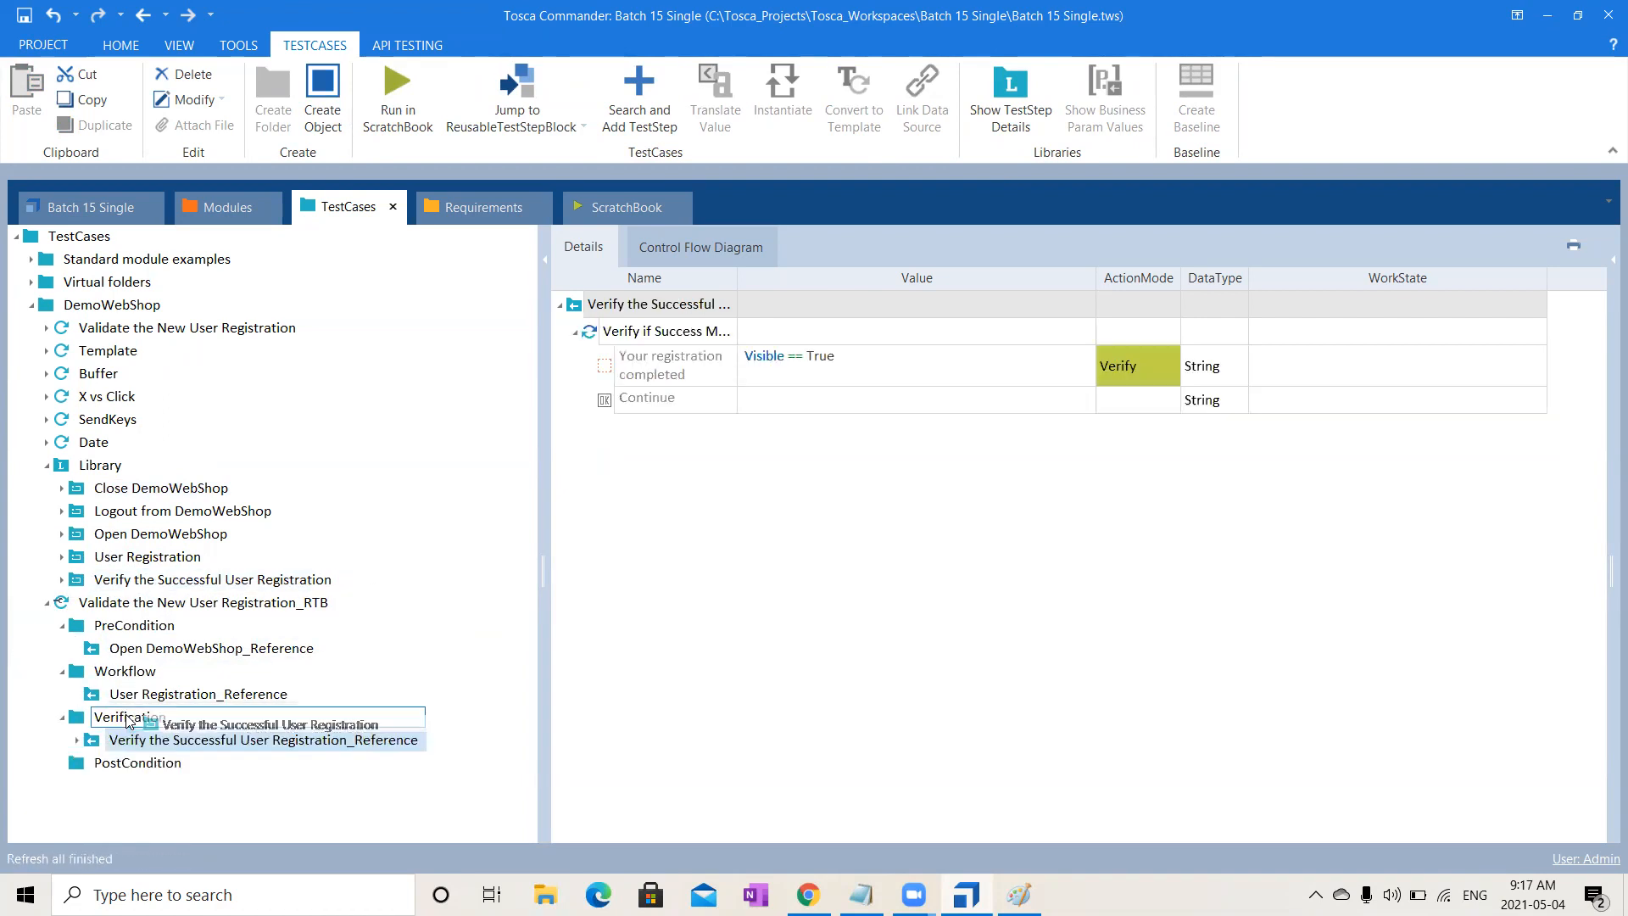
# - Reference Logout from DemoWebShop and Close DemoWebShop in PostCondition, with Logout placed first
pyautogui.click(167, 515)
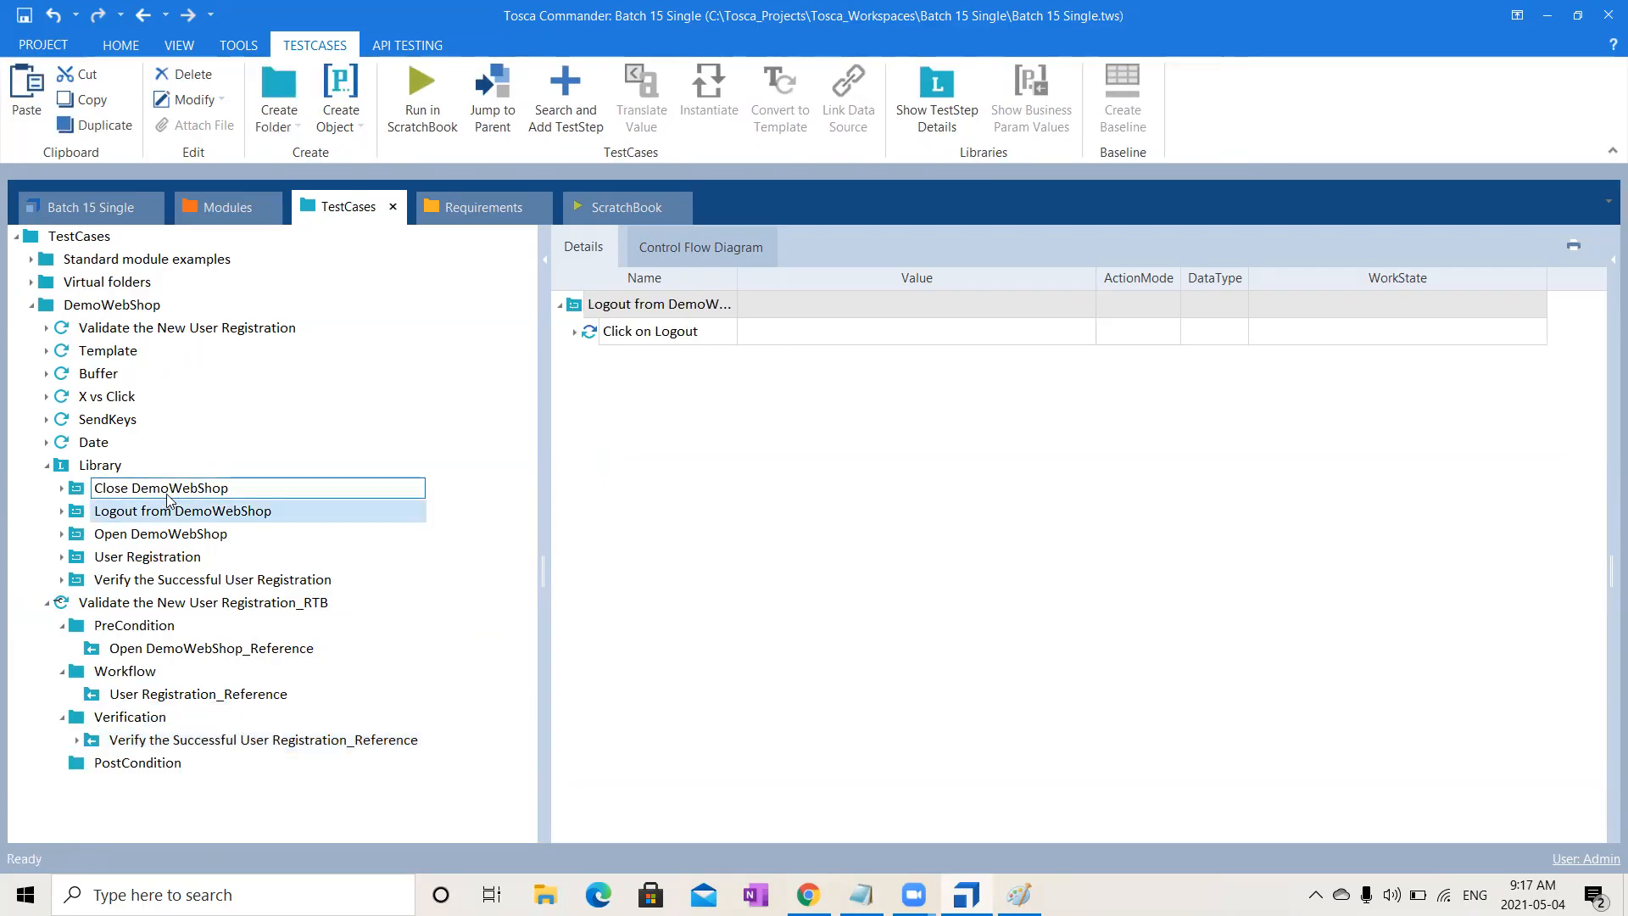
pyautogui.keyDown('ctrl'); pyautogui.click(166, 488); pyautogui.keyUp('ctrl')
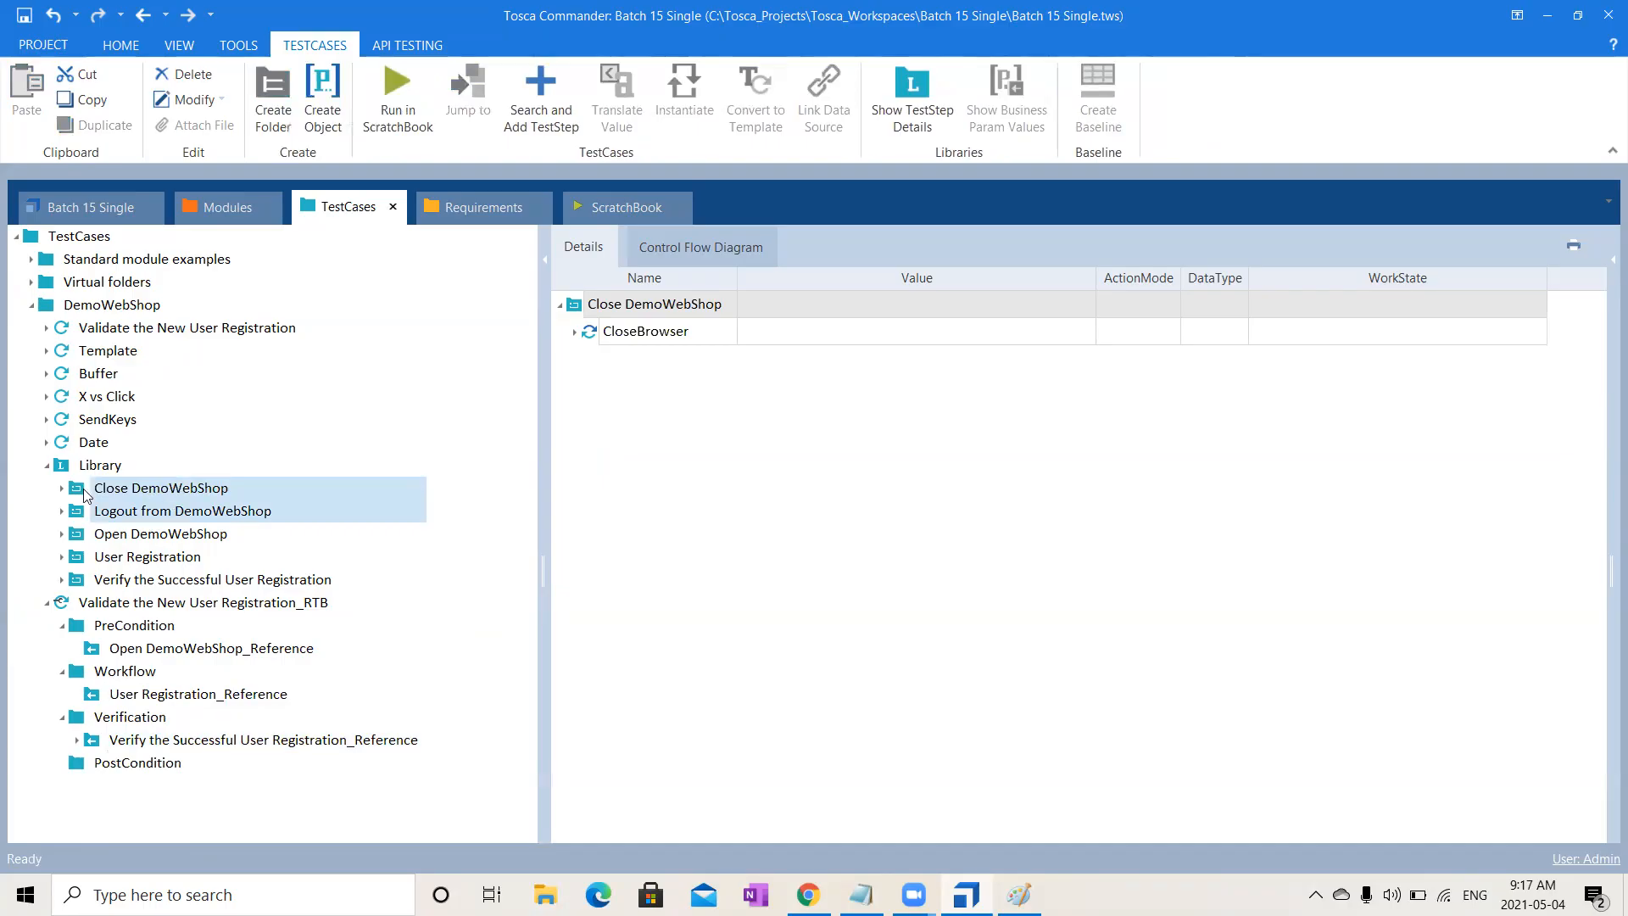
pyautogui.moveTo(166, 493); pyautogui.dragTo(98, 763)
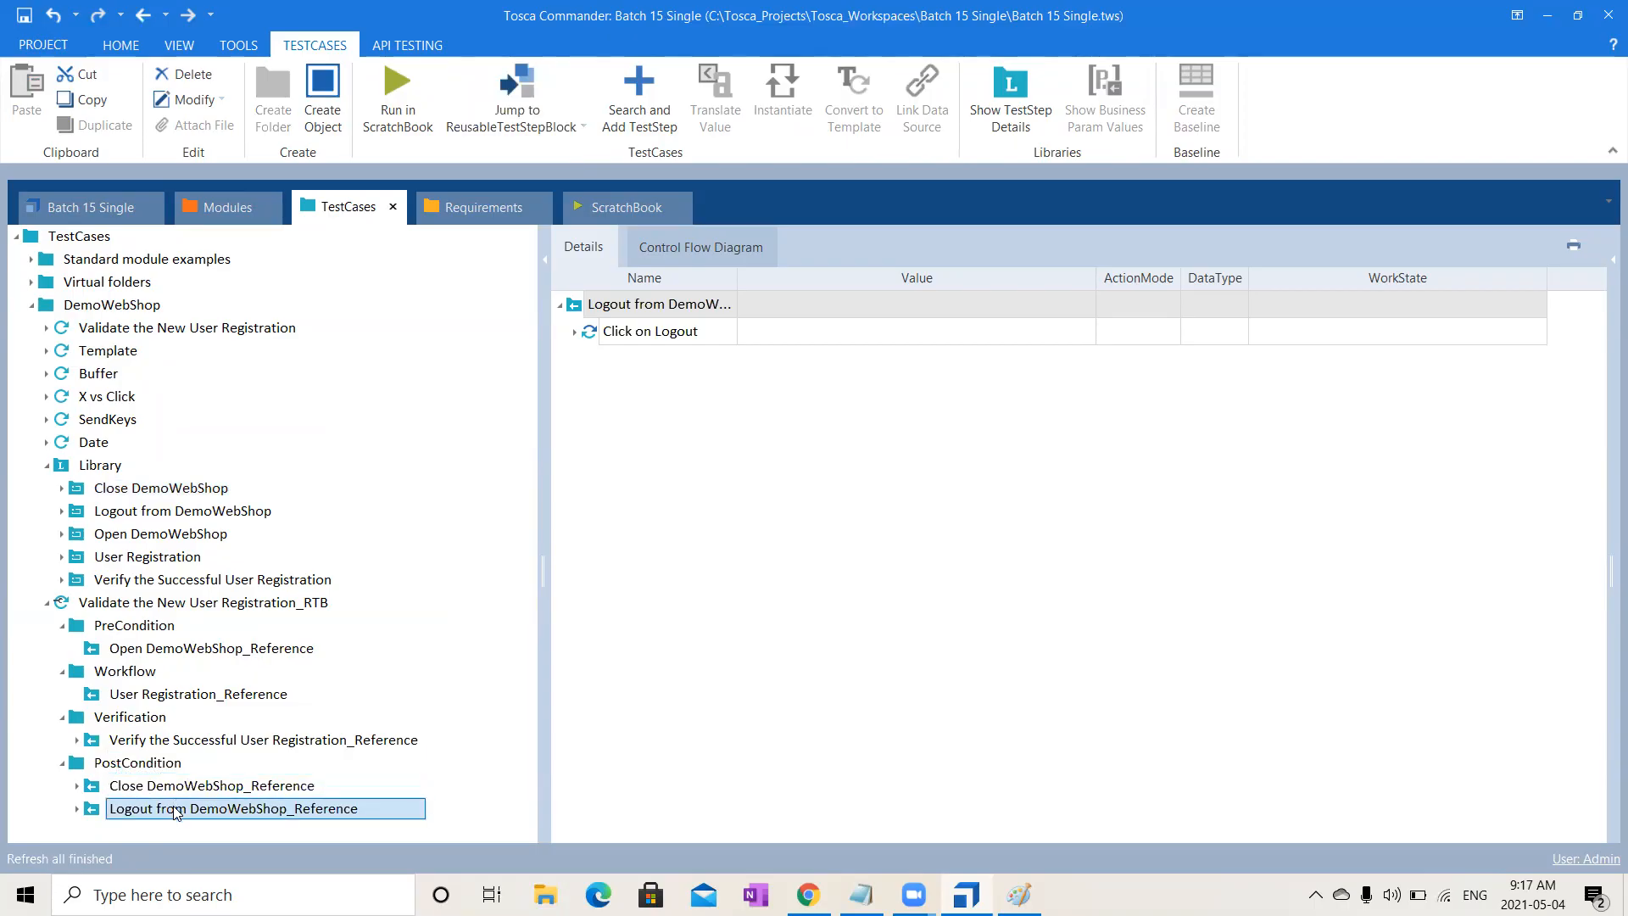
pyautogui.moveTo(176, 813); pyautogui.dragTo(177, 788)
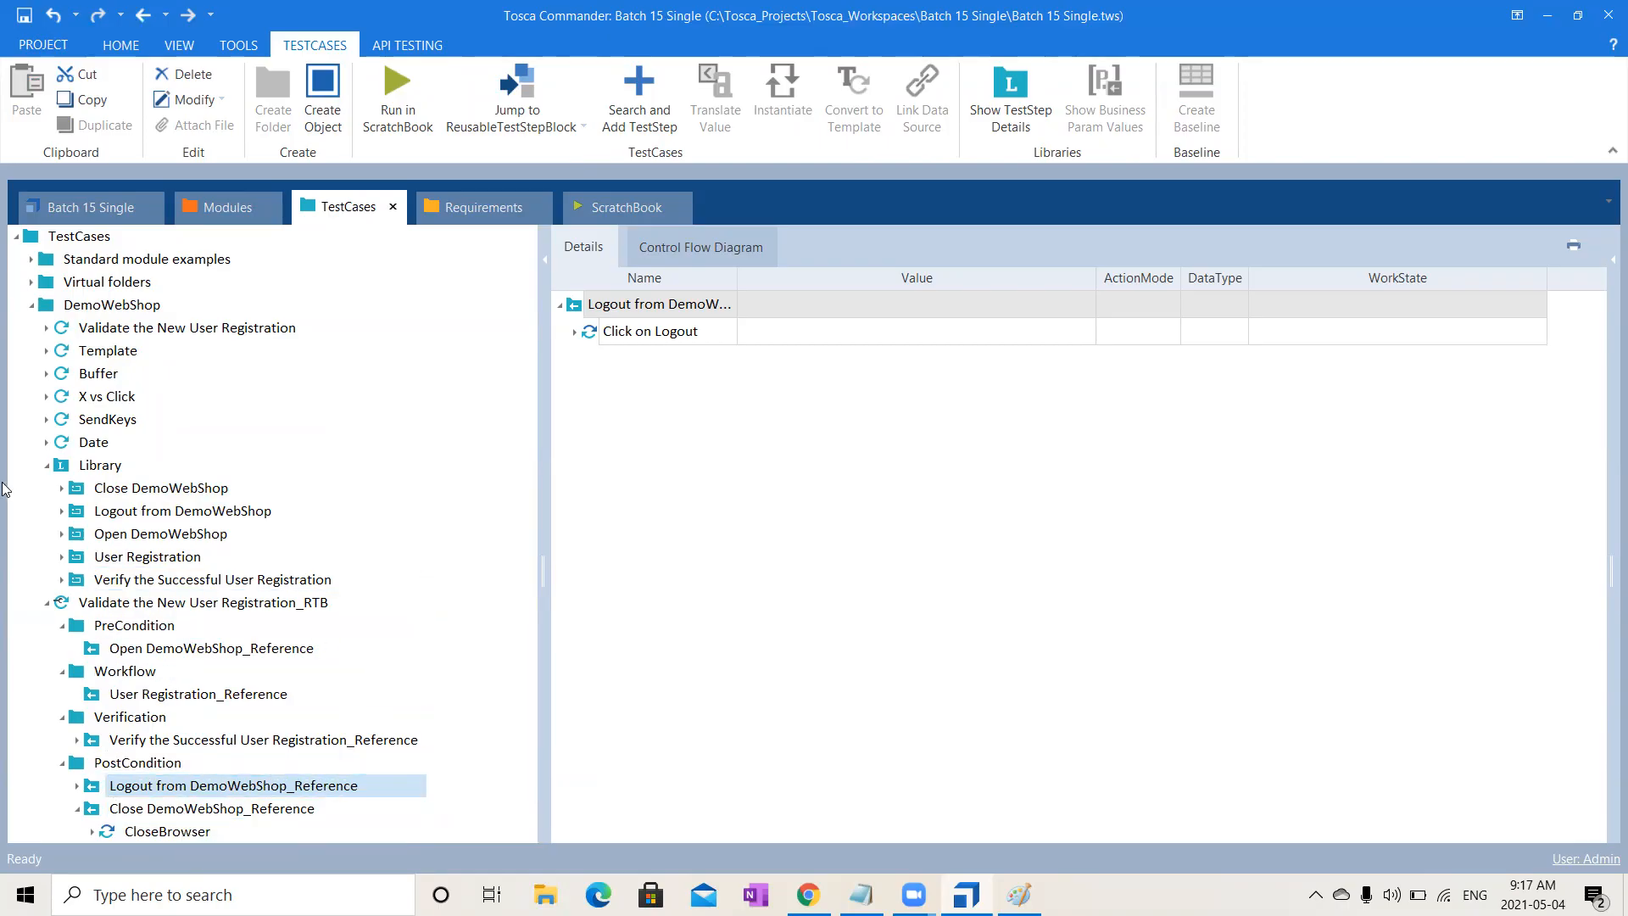
pyautogui.click(49, 468)
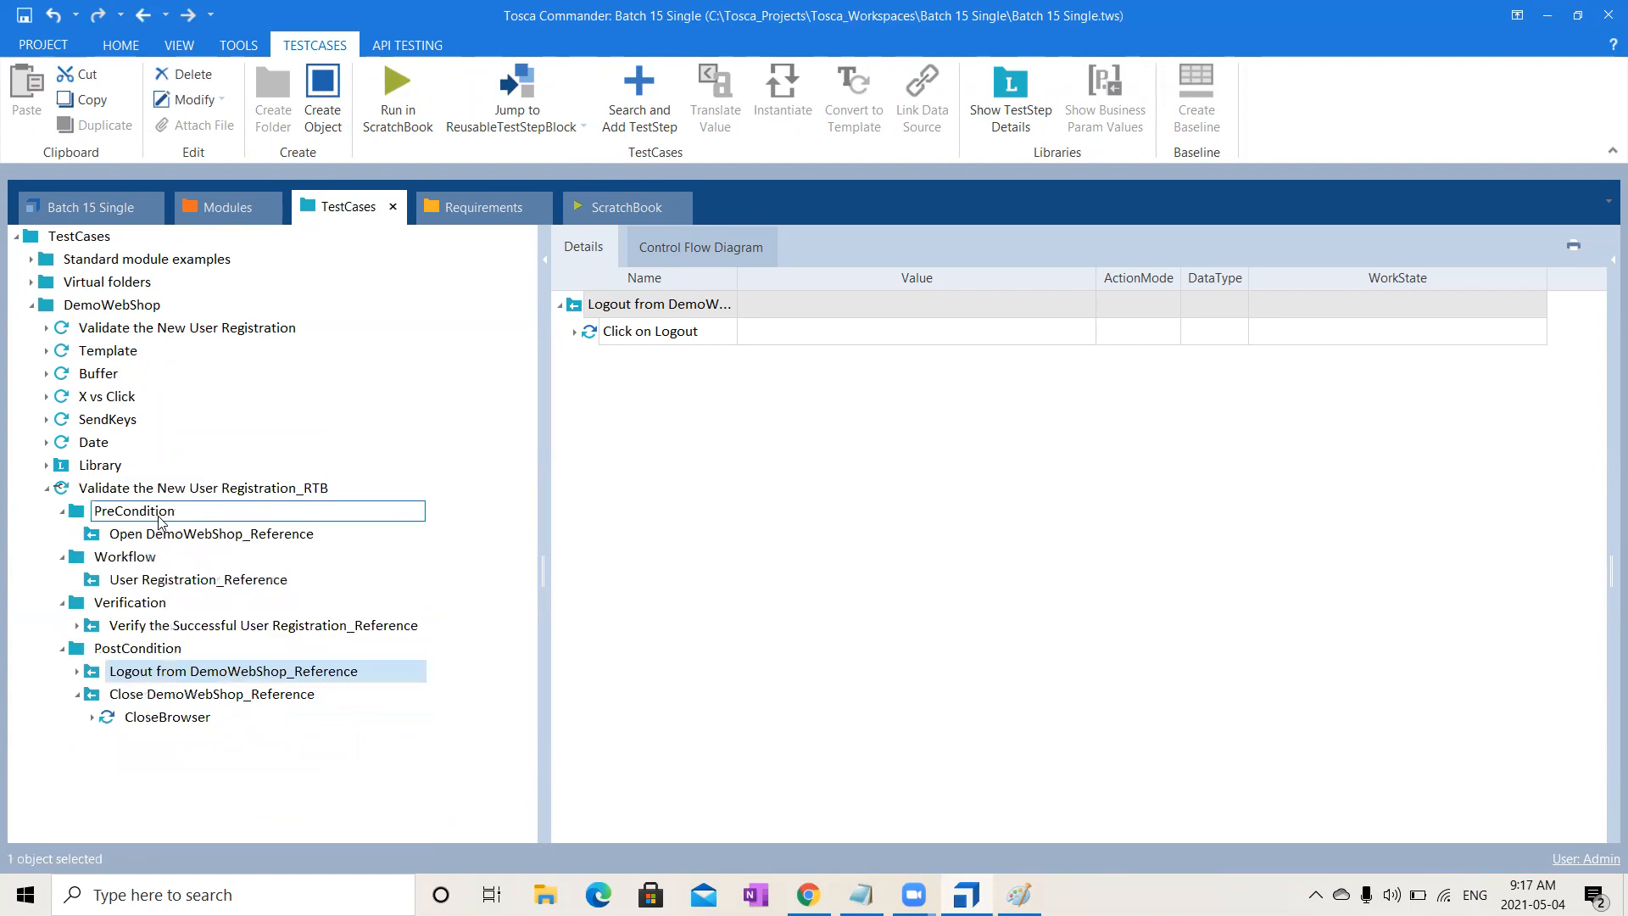
pyautogui.click(214, 497)
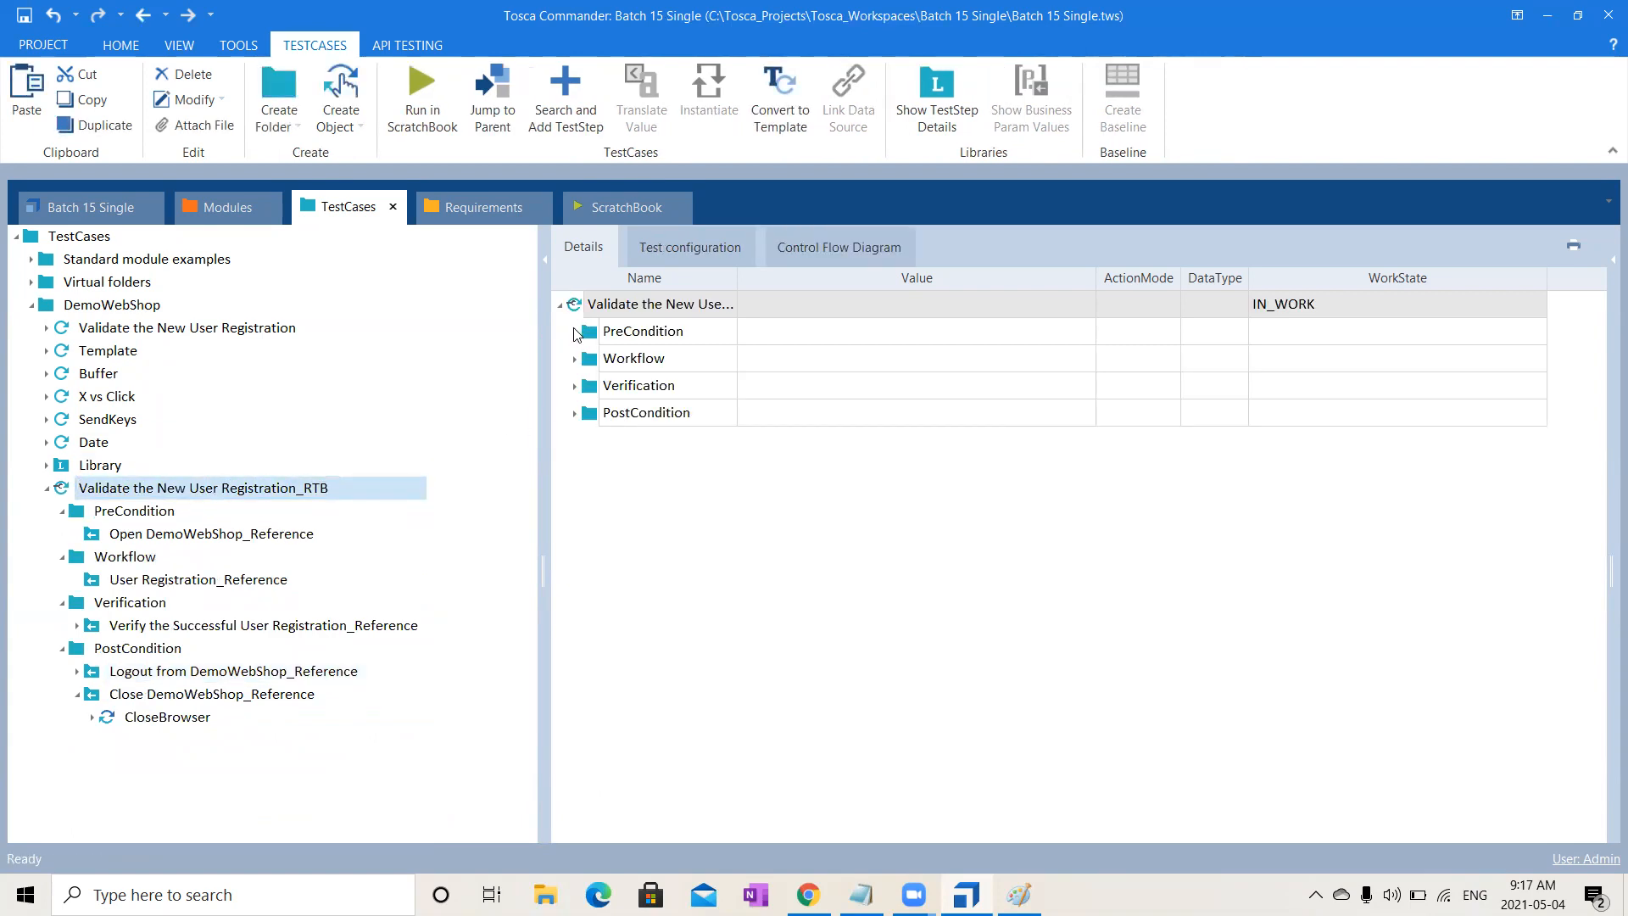
pyautogui.click(575, 332)
# - Load demowebshop.tricentis.com in Chrome and select its address for the Url parameter
pyautogui.click(605, 386)
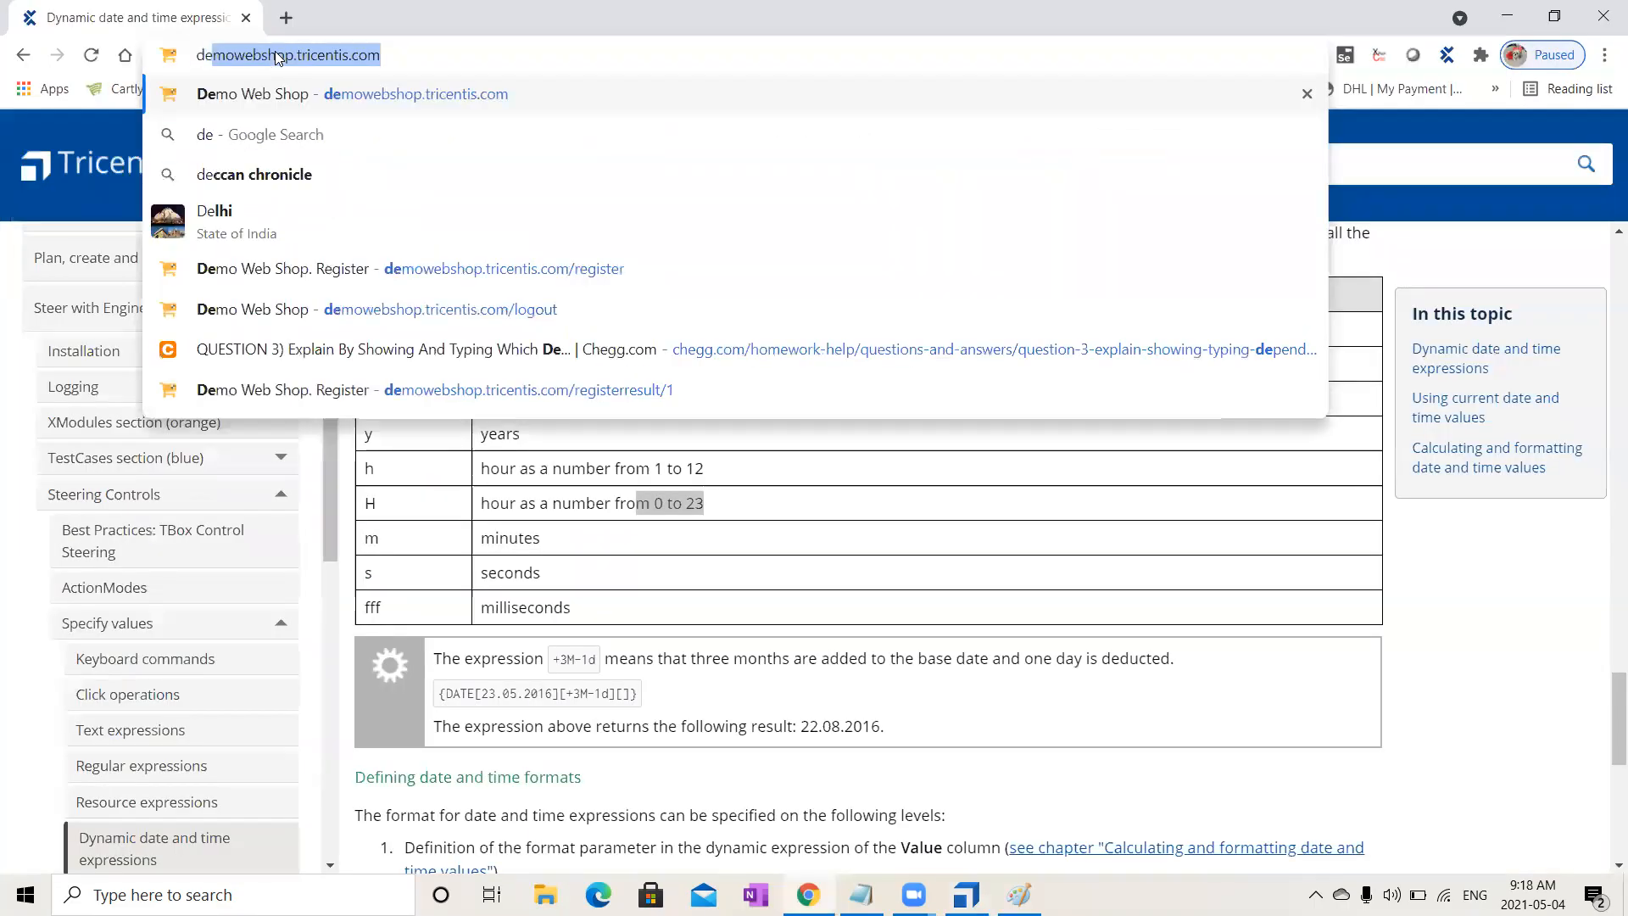
pyautogui.press('Return')
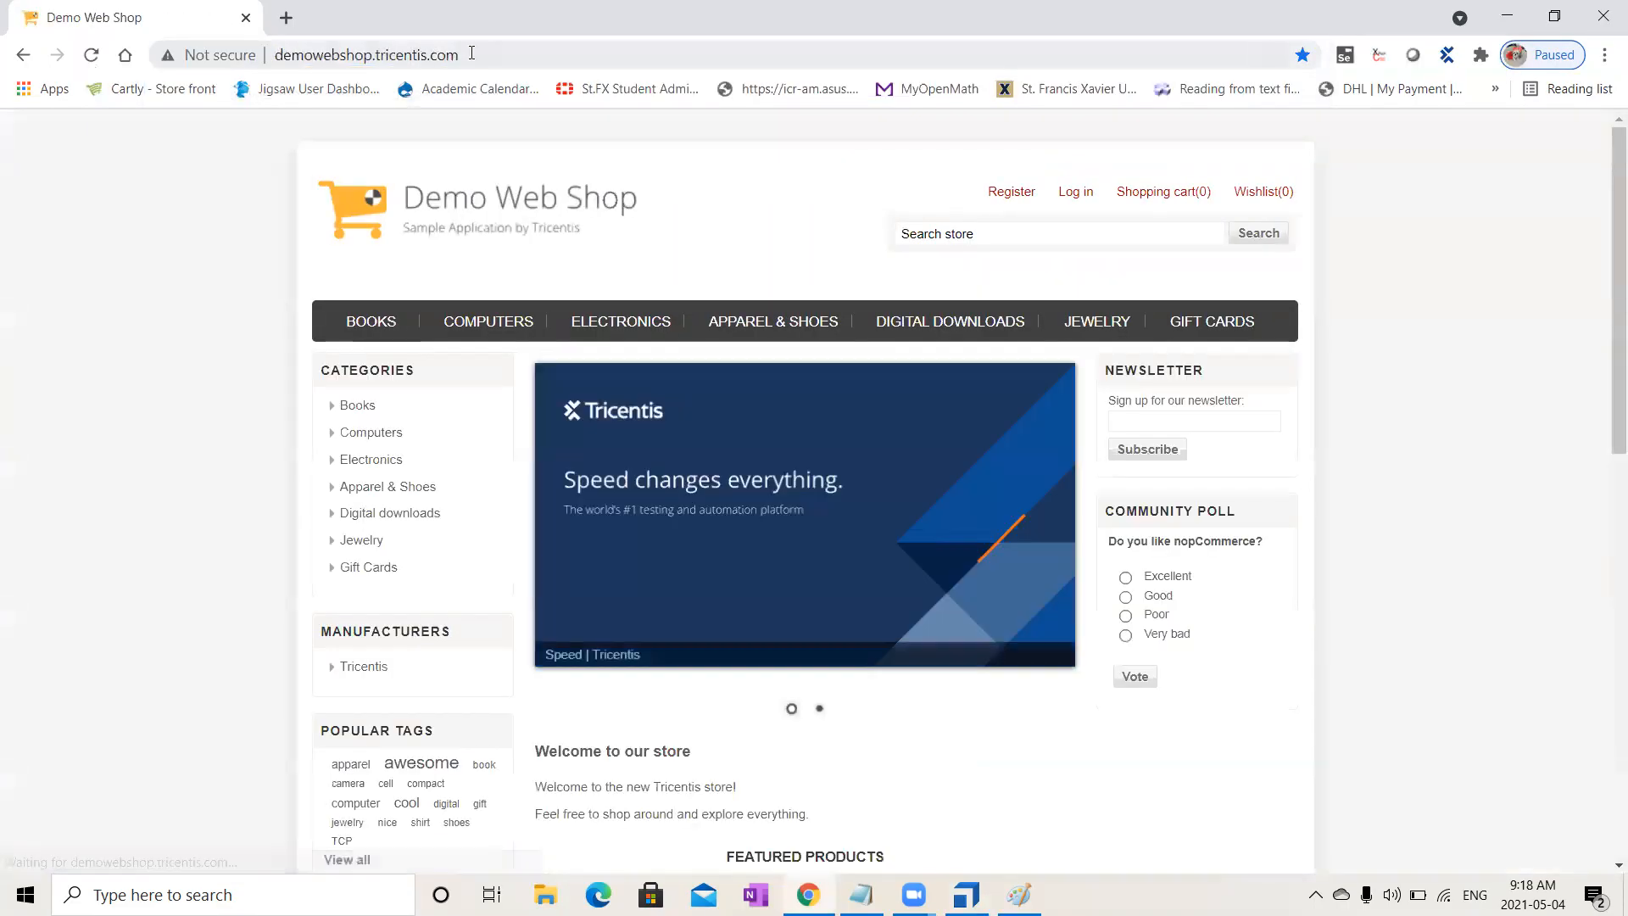
pyautogui.click(471, 53)
pyautogui.hotkey('ctrl', 'c')
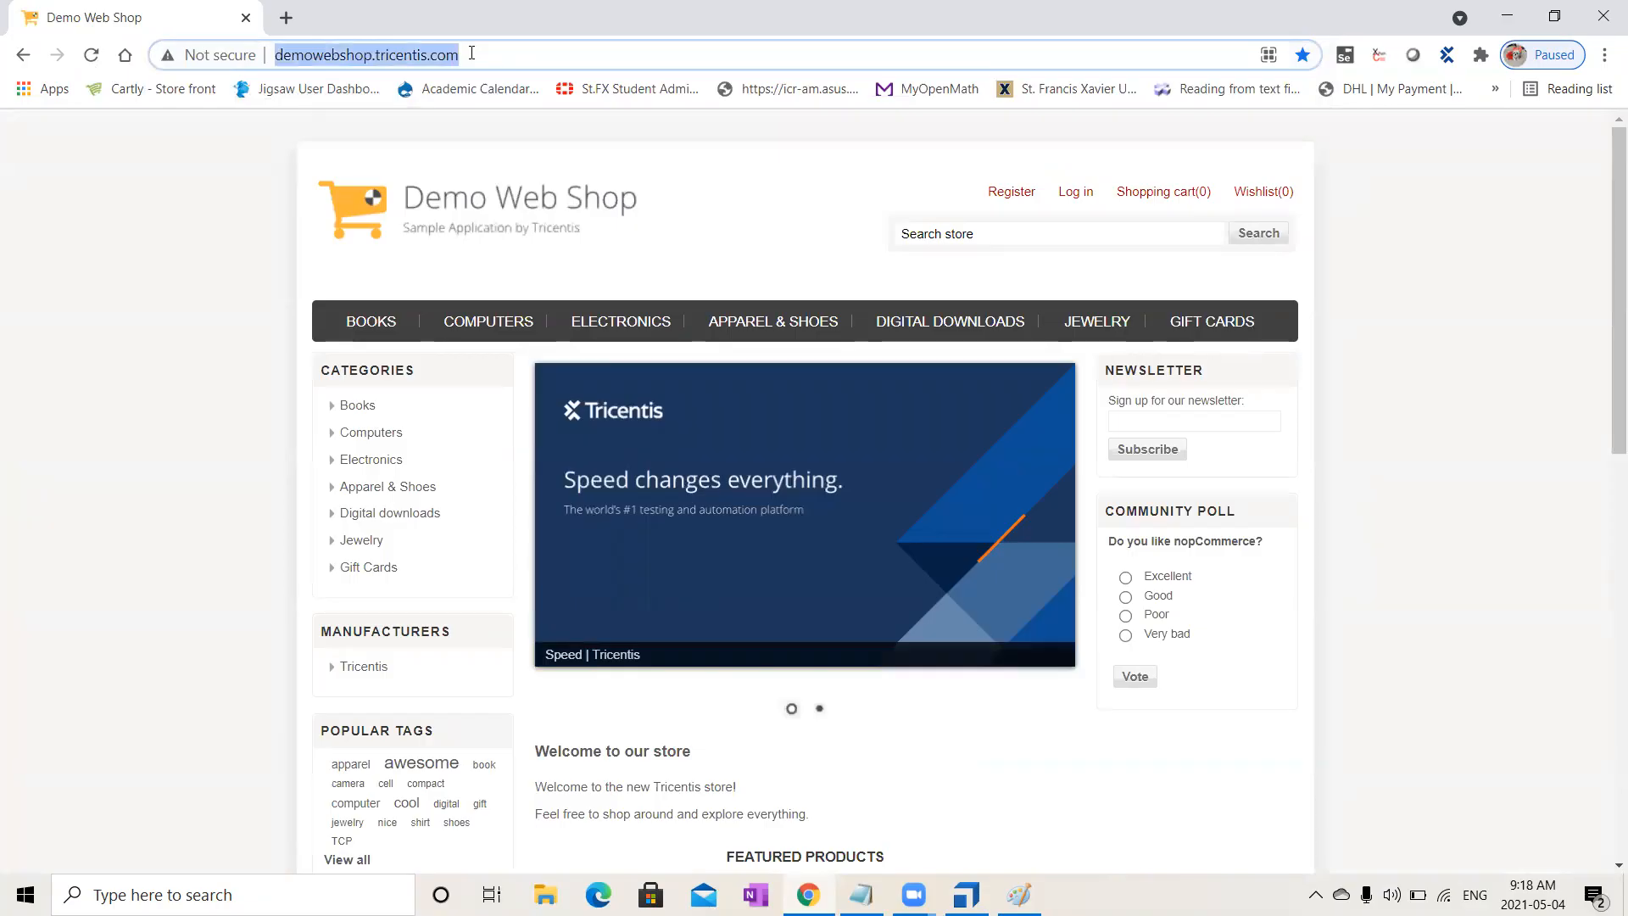
pyautogui.hotkey('alt', 'Tab')
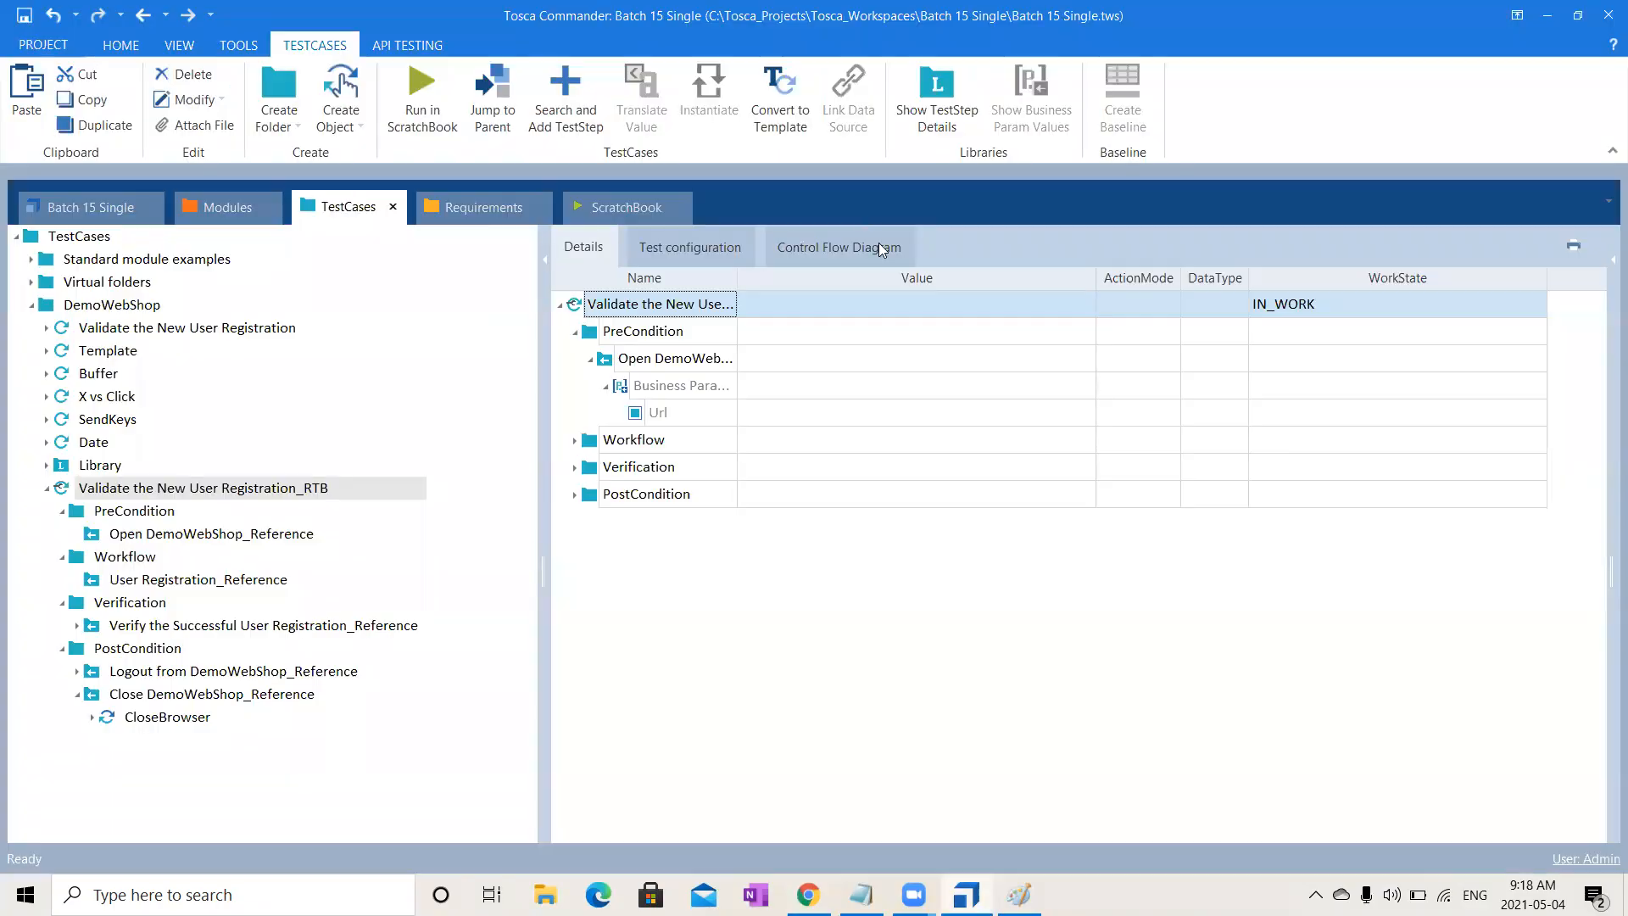
pyautogui.click(770, 414)
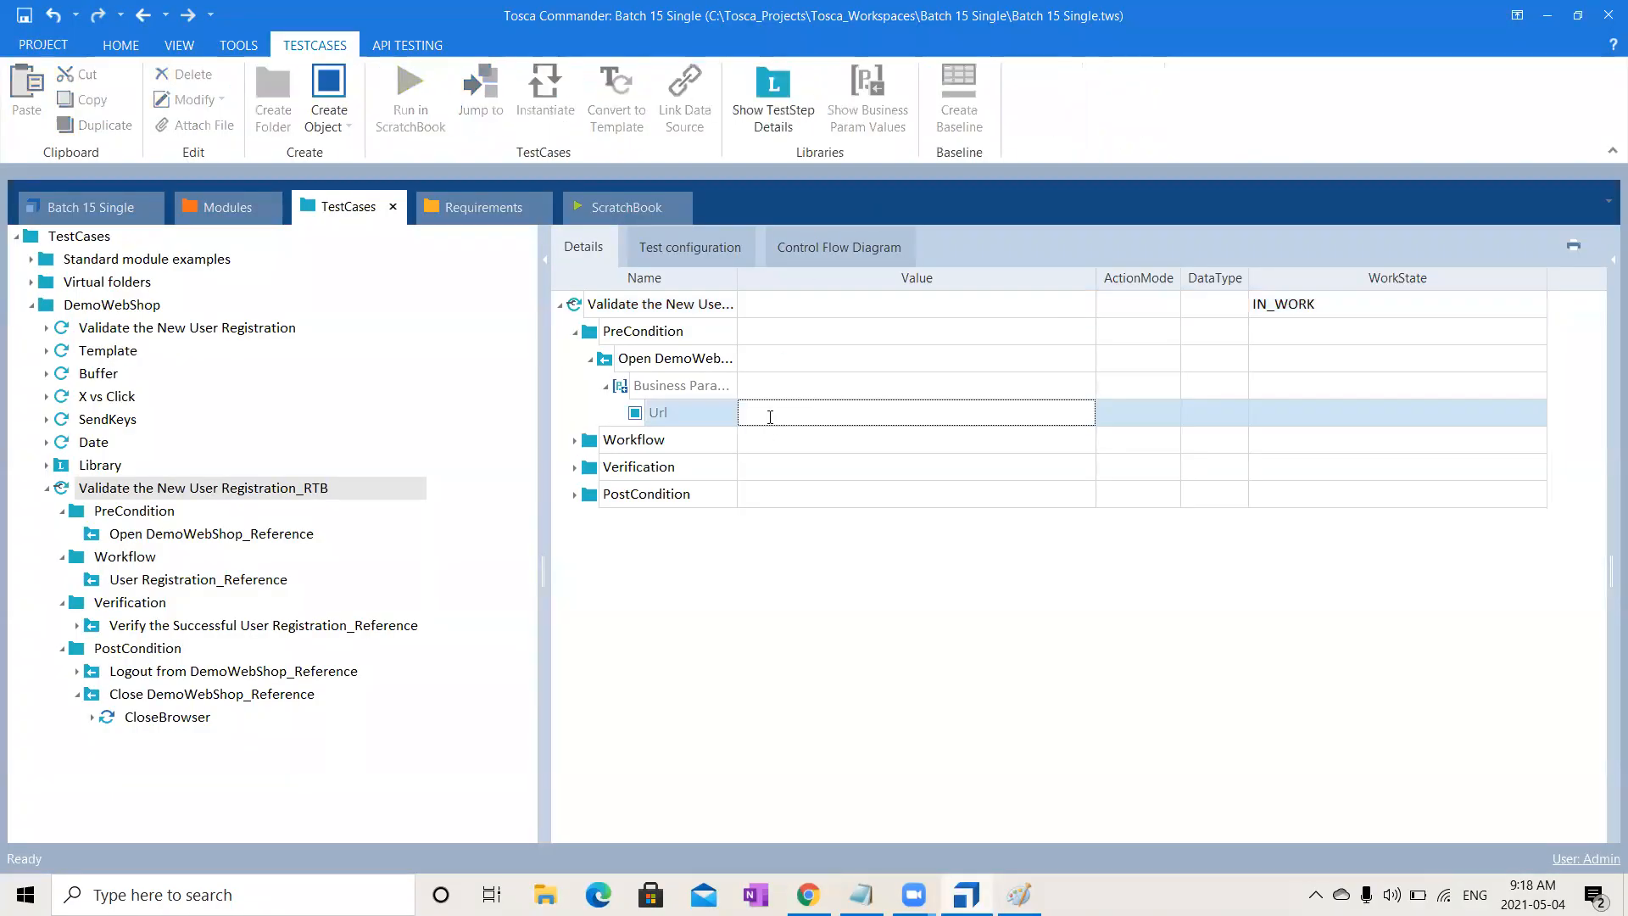
pyautogui.hotkey('ctrl', 'v')
pyautogui.press('Return')
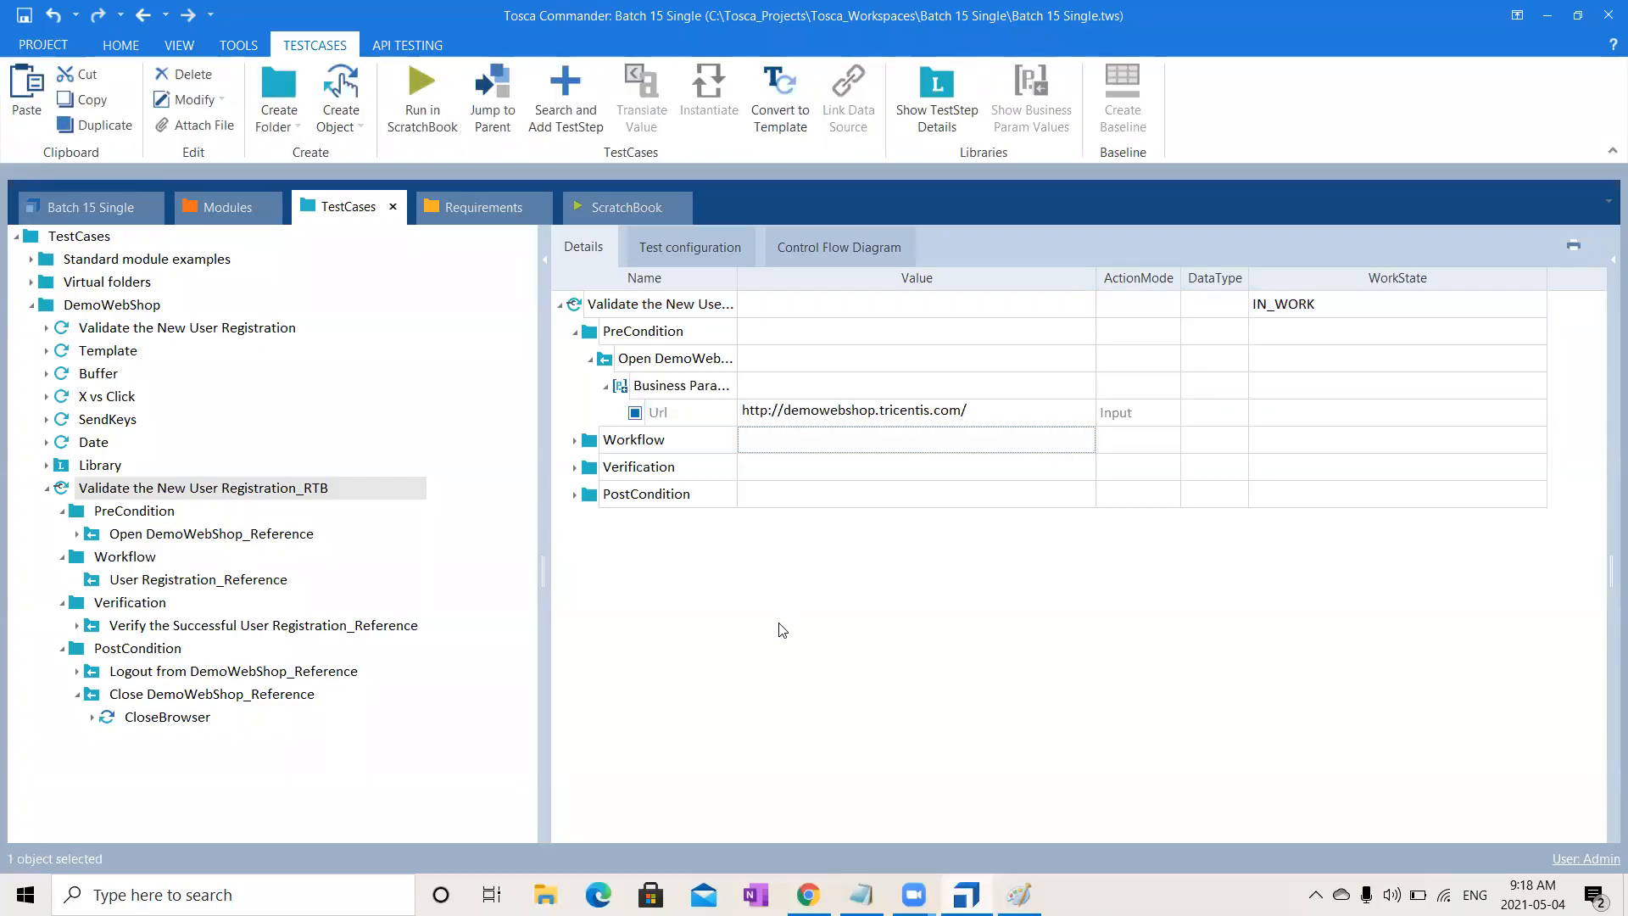
pyautogui.click(575, 441)
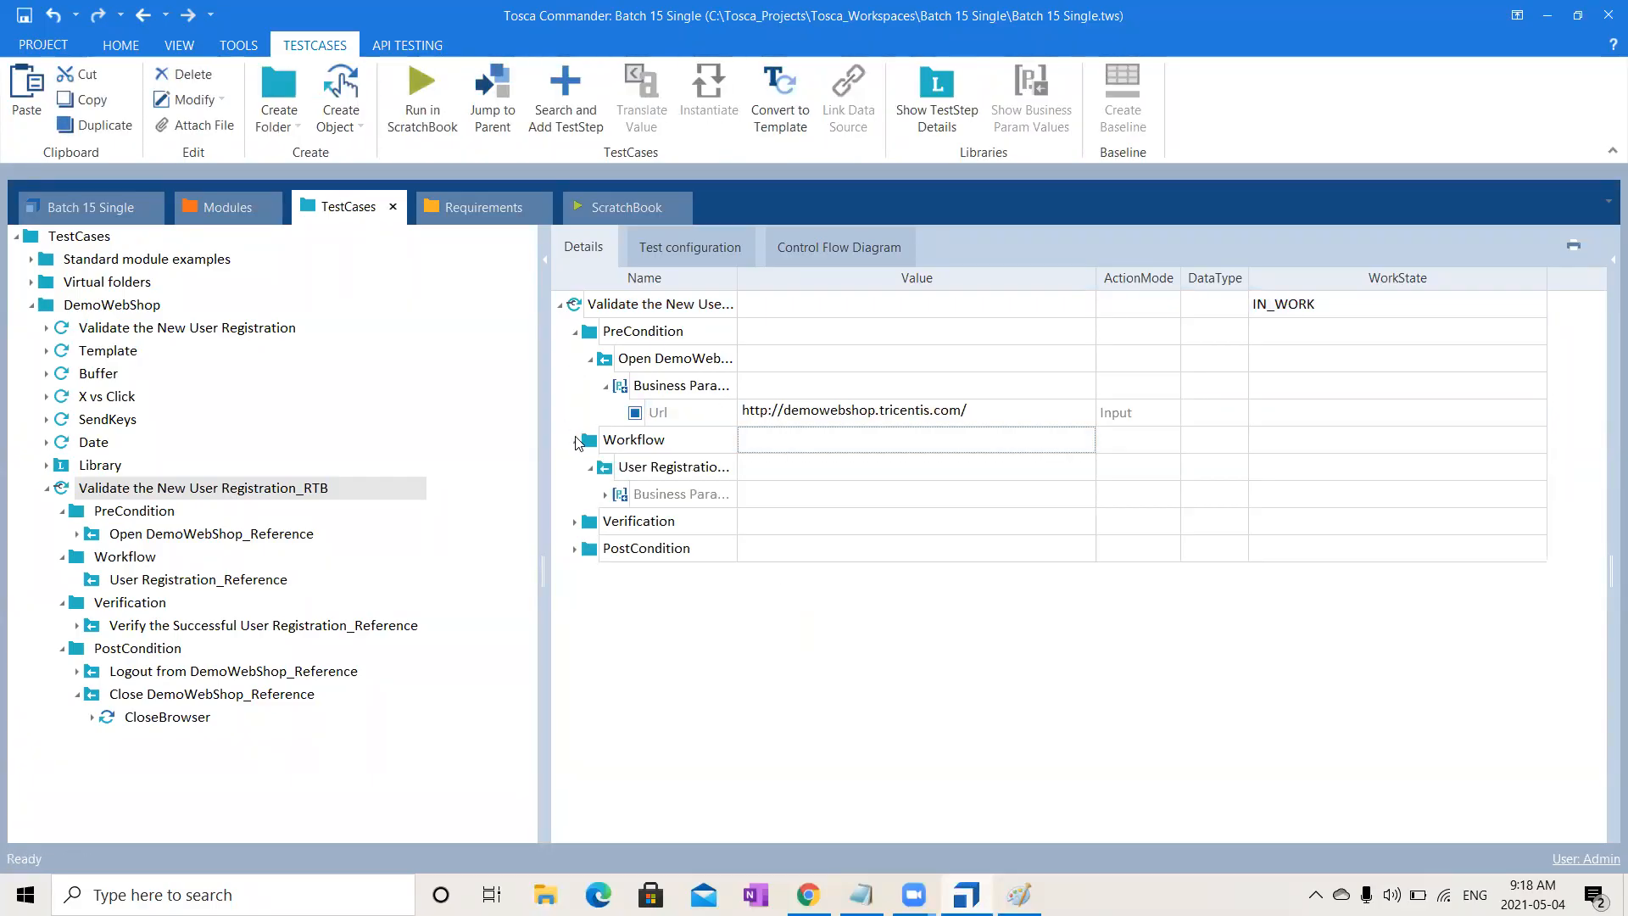
pyautogui.click(605, 494)
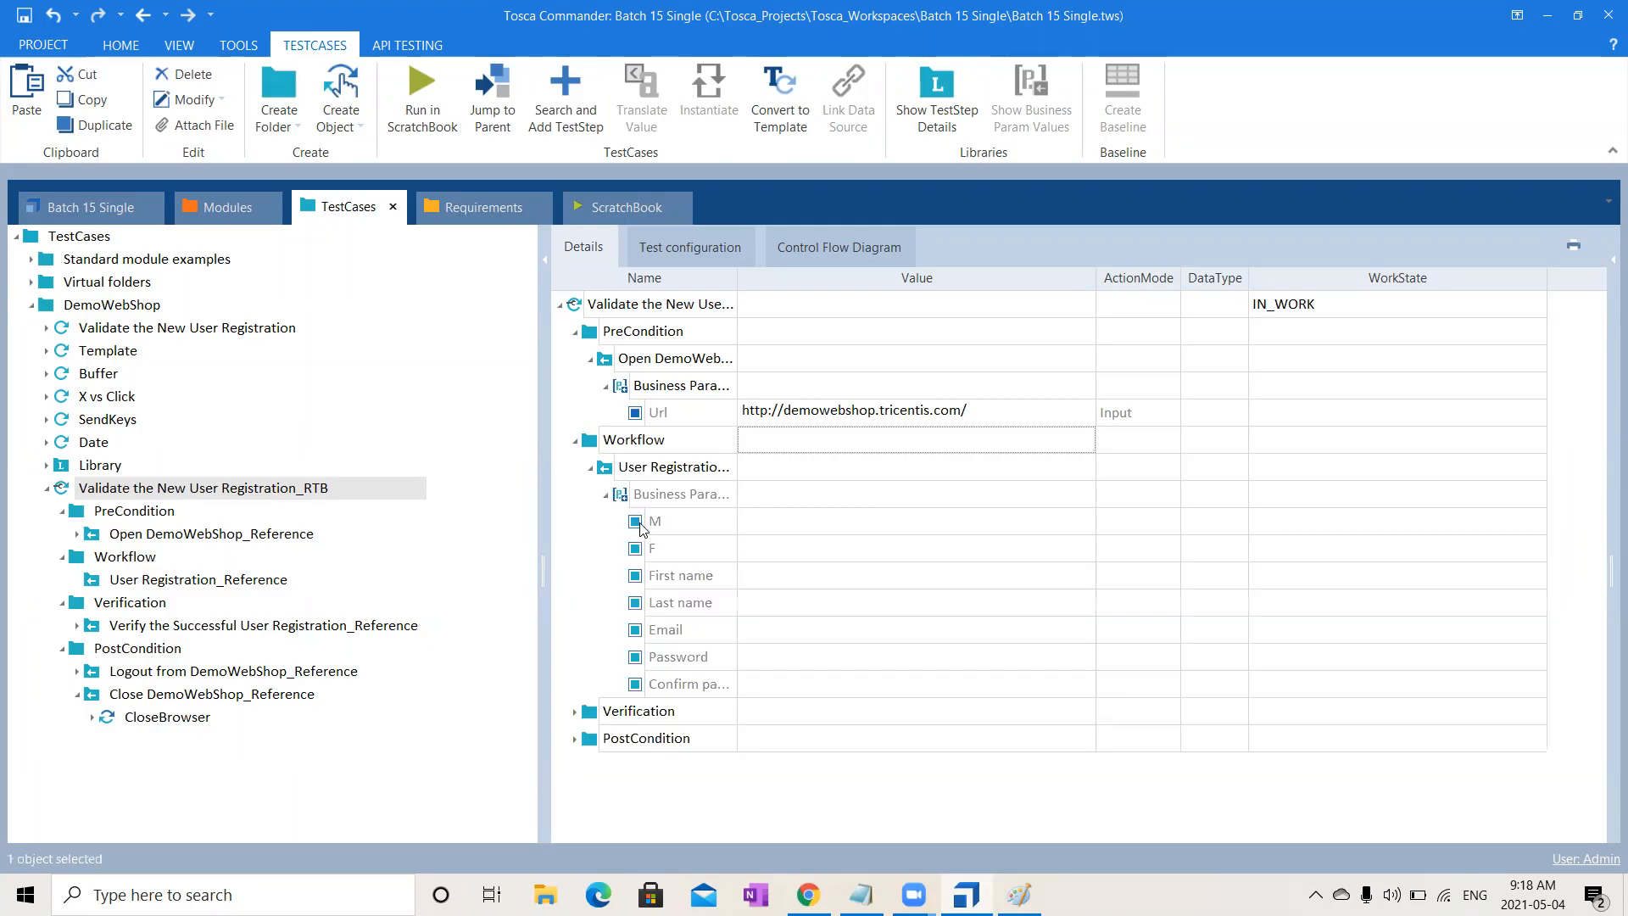
# - Set the F parameter to {Click} and fill in the registration first and last name
pyautogui.click(809, 560)
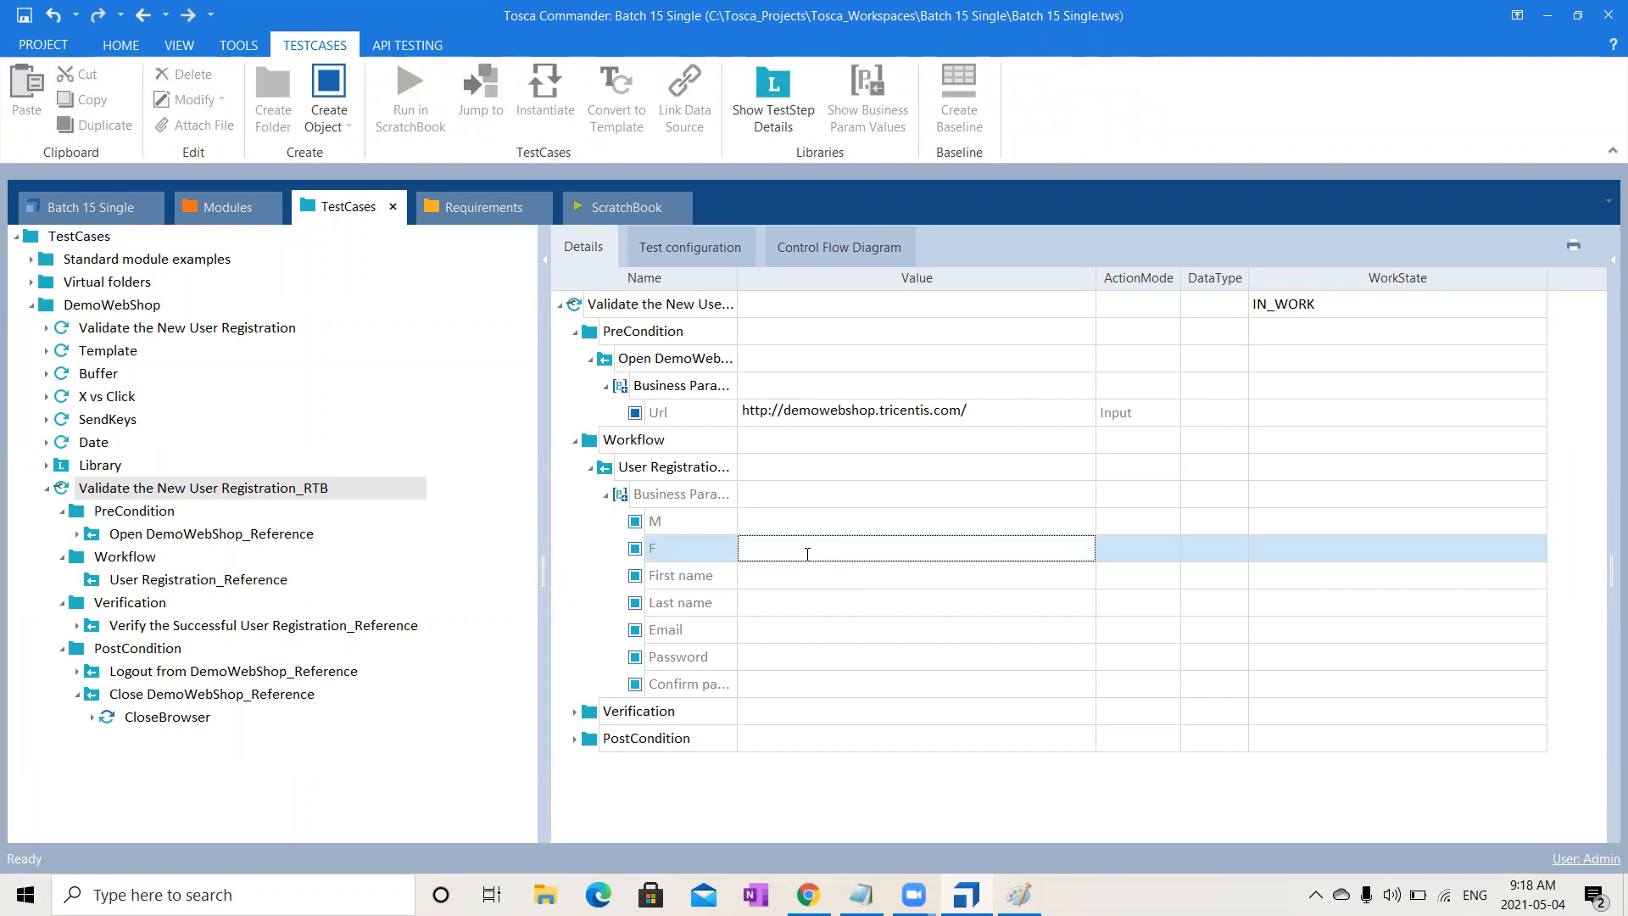
pyautogui.write('{')
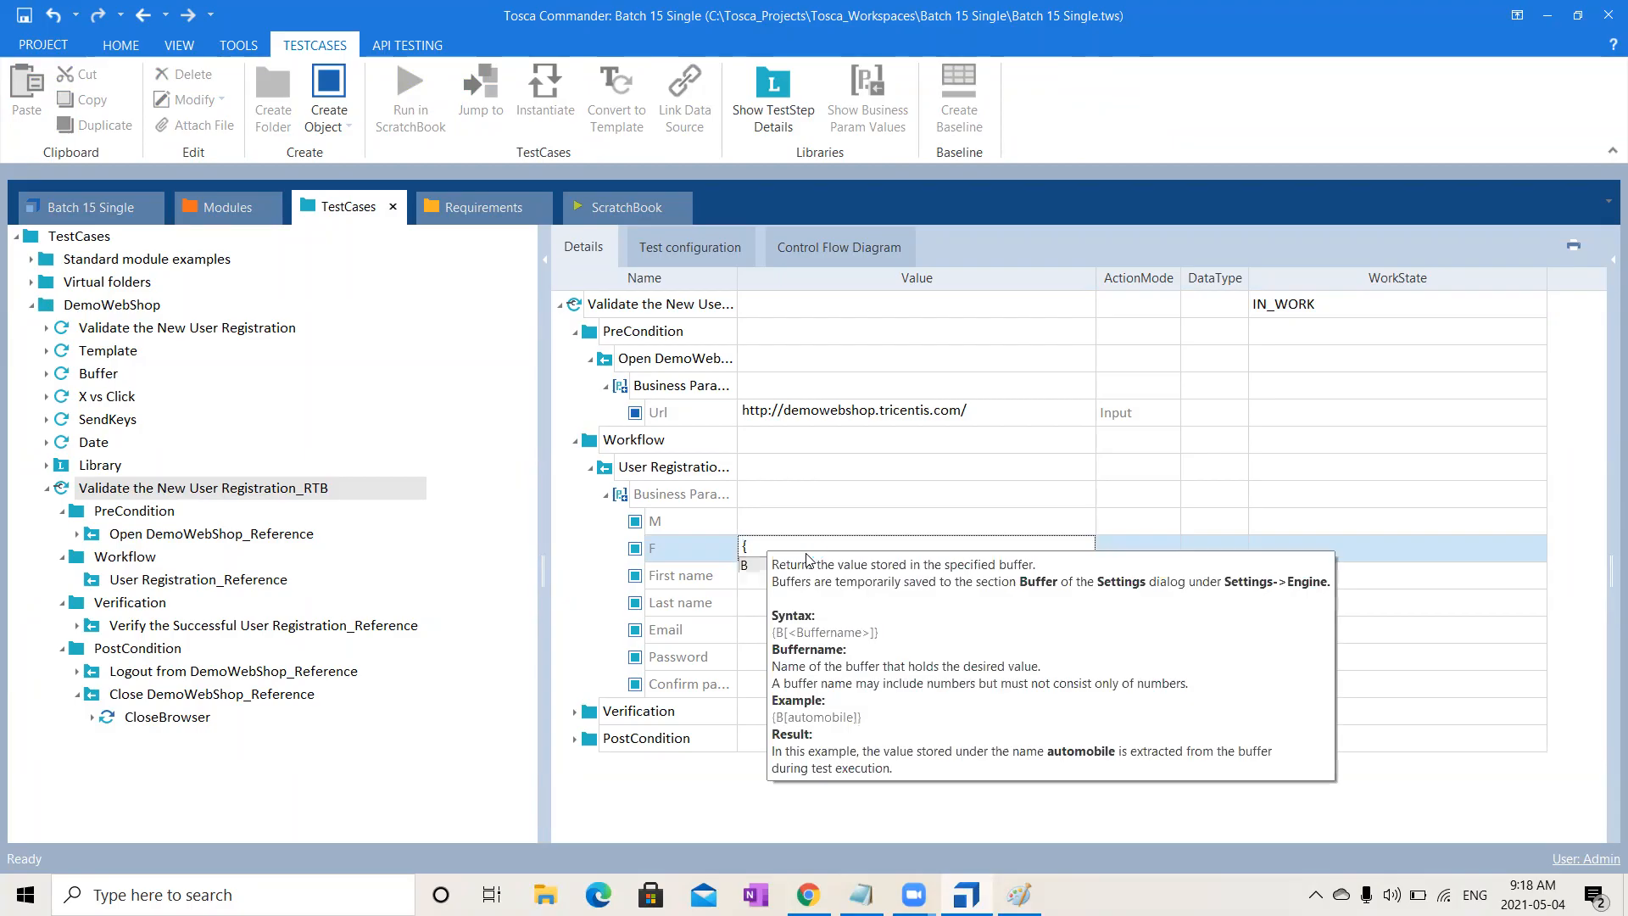
pyautogui.write('Clic')
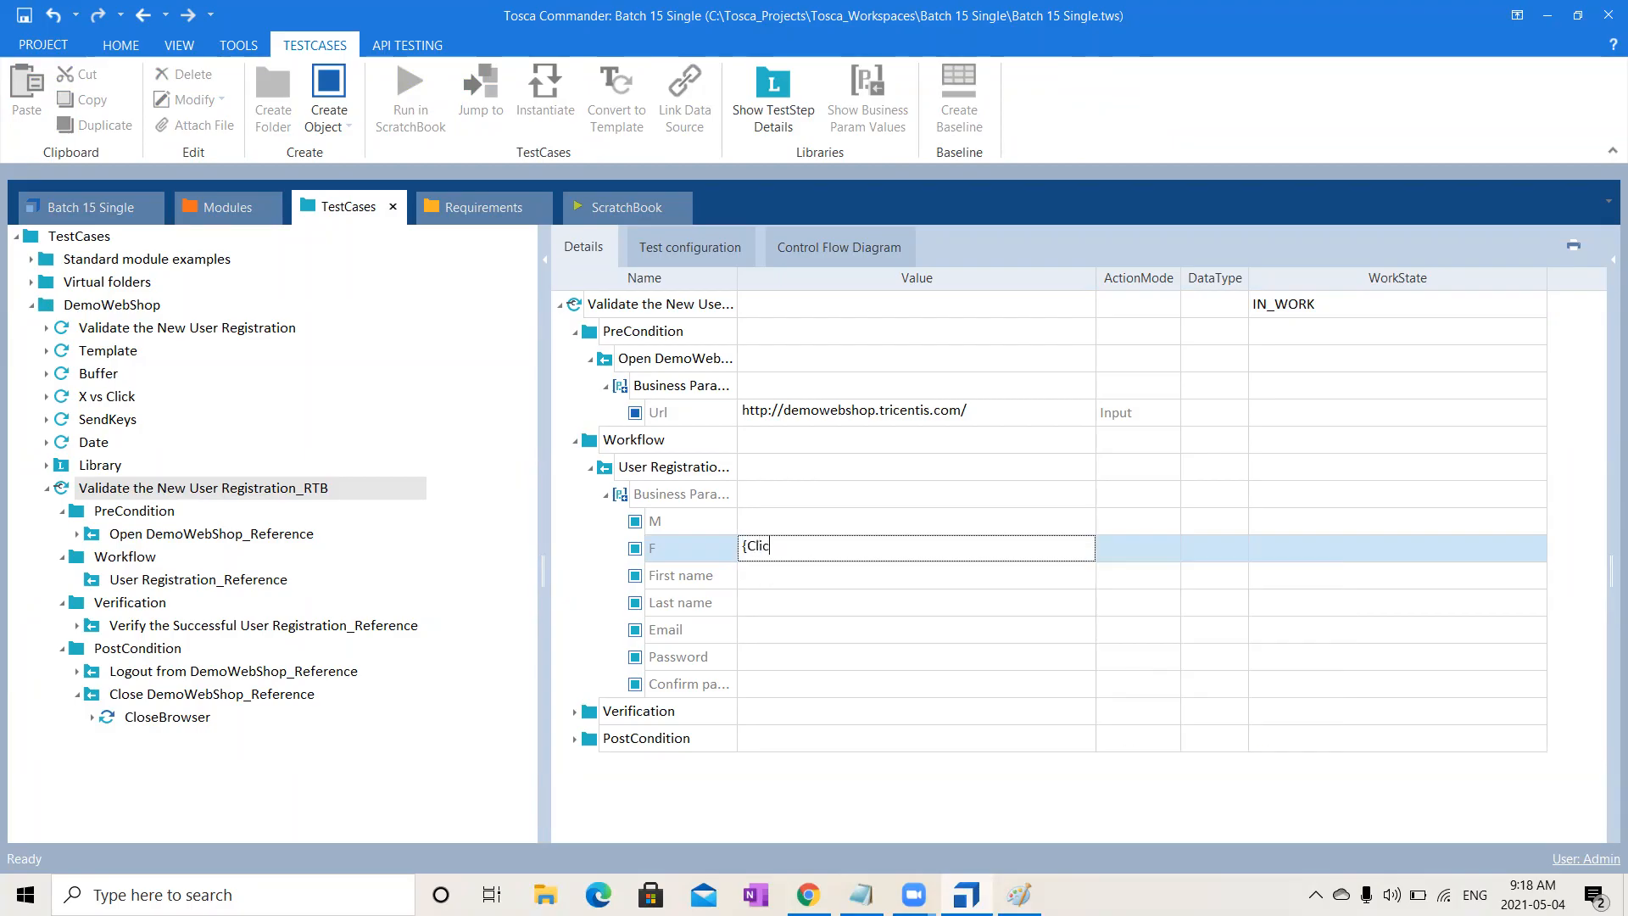
pyautogui.write('k}')
pyautogui.click(765, 577)
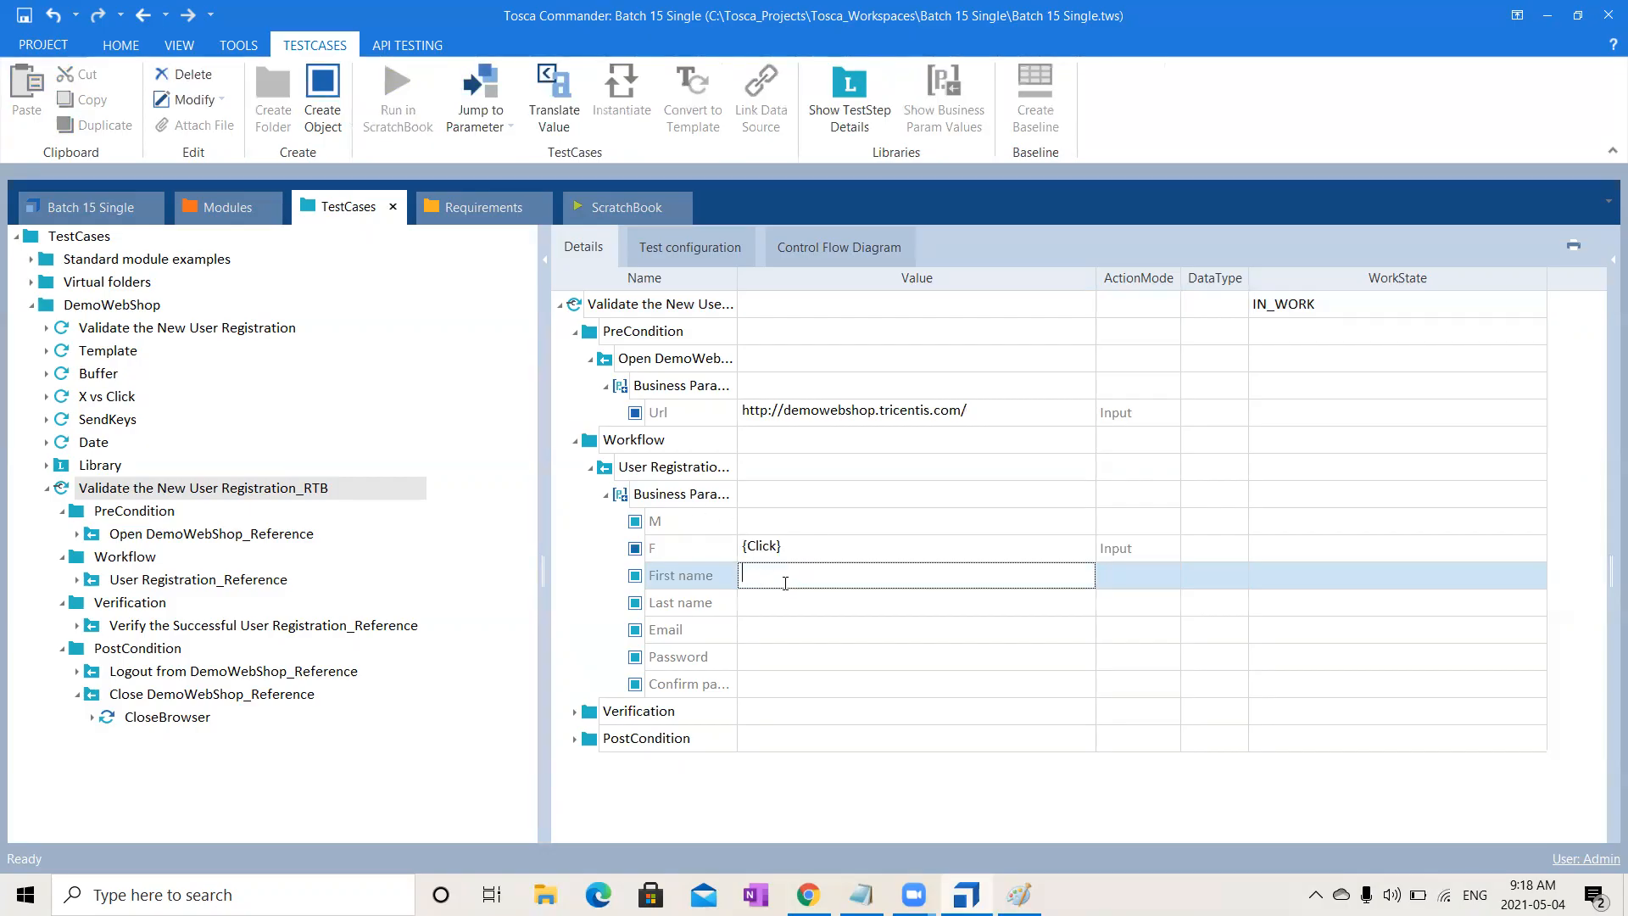
pyautogui.write('Oreooo')
pyautogui.click(795, 610)
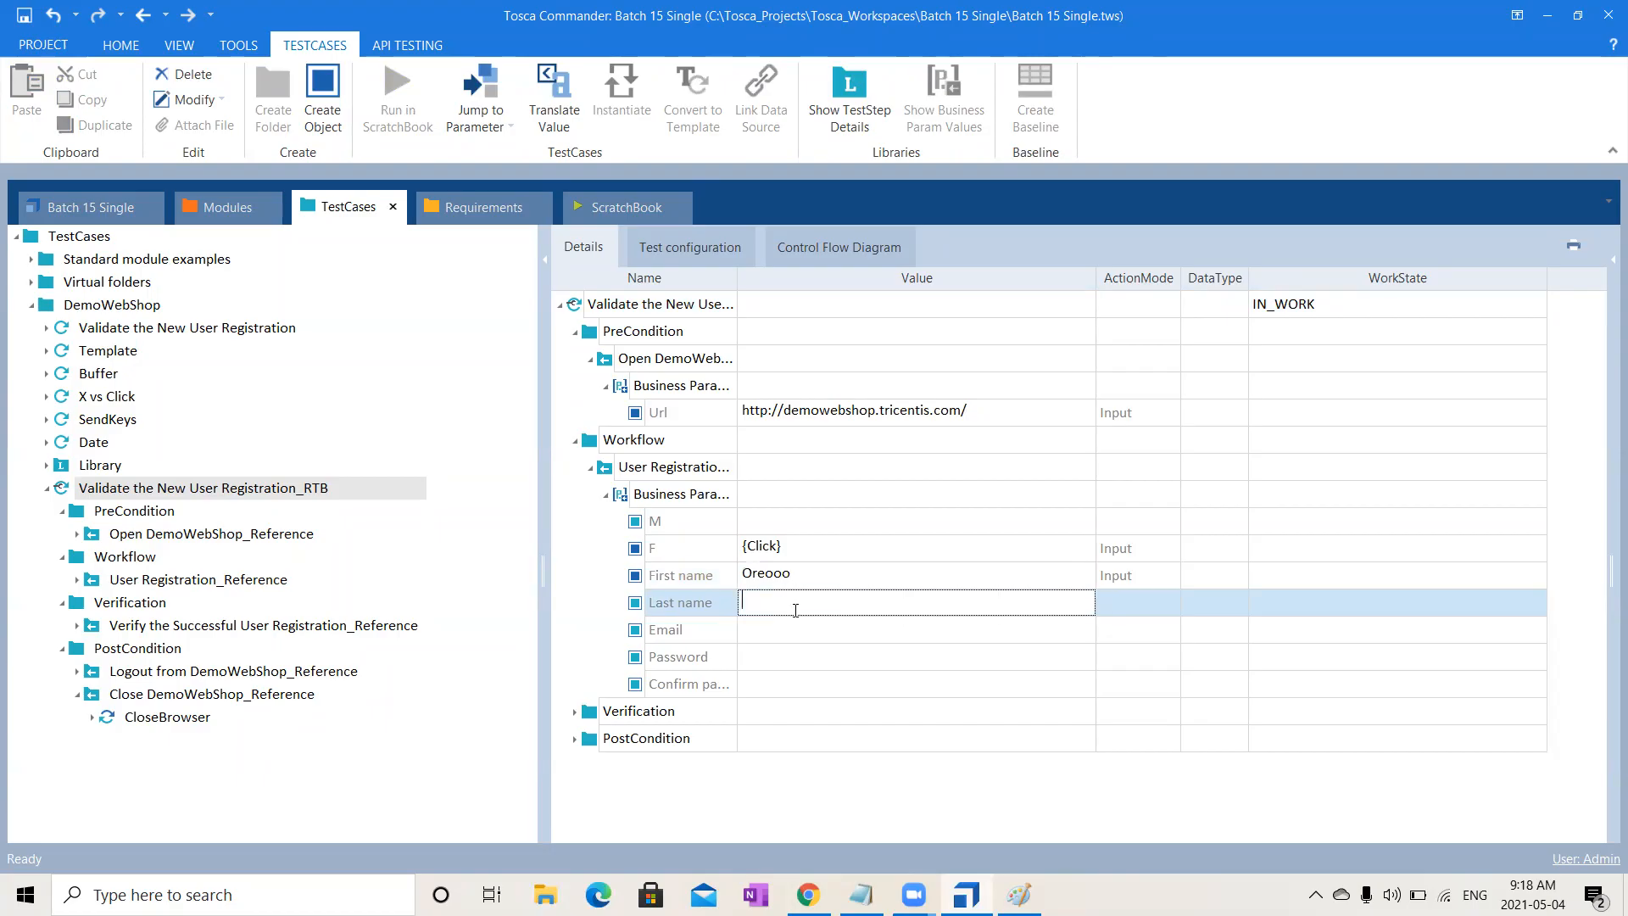
pyautogui.write('Ramyaa')
# - Enter a {DATETIME}-based Gmail address as Email, then the password and its confirmation
pyautogui.click(837, 631)
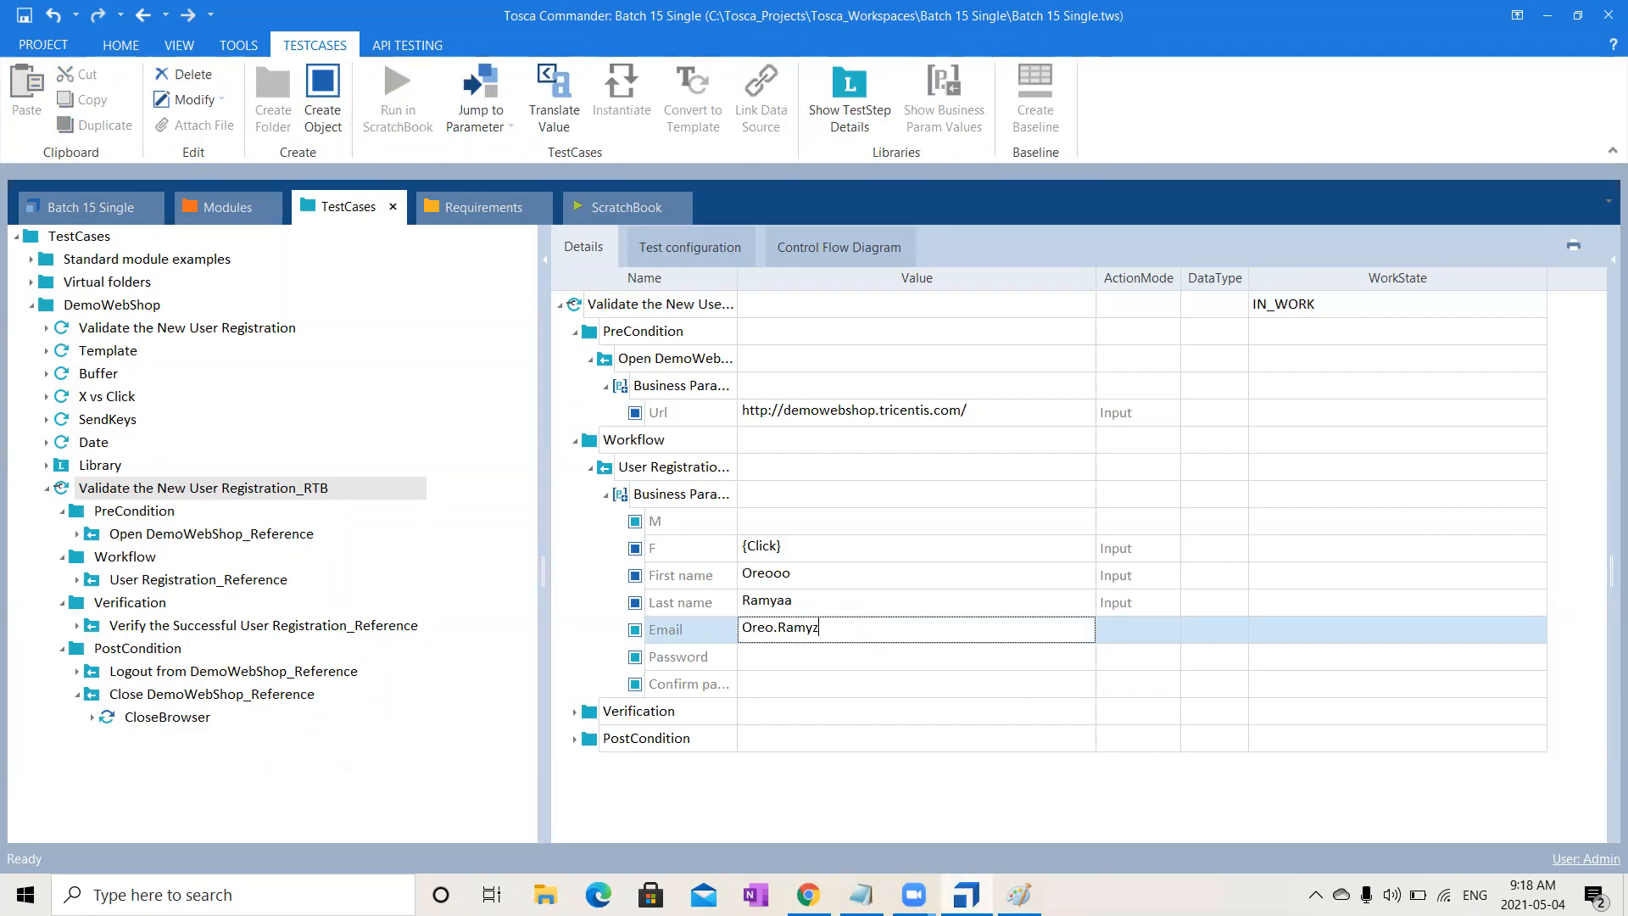
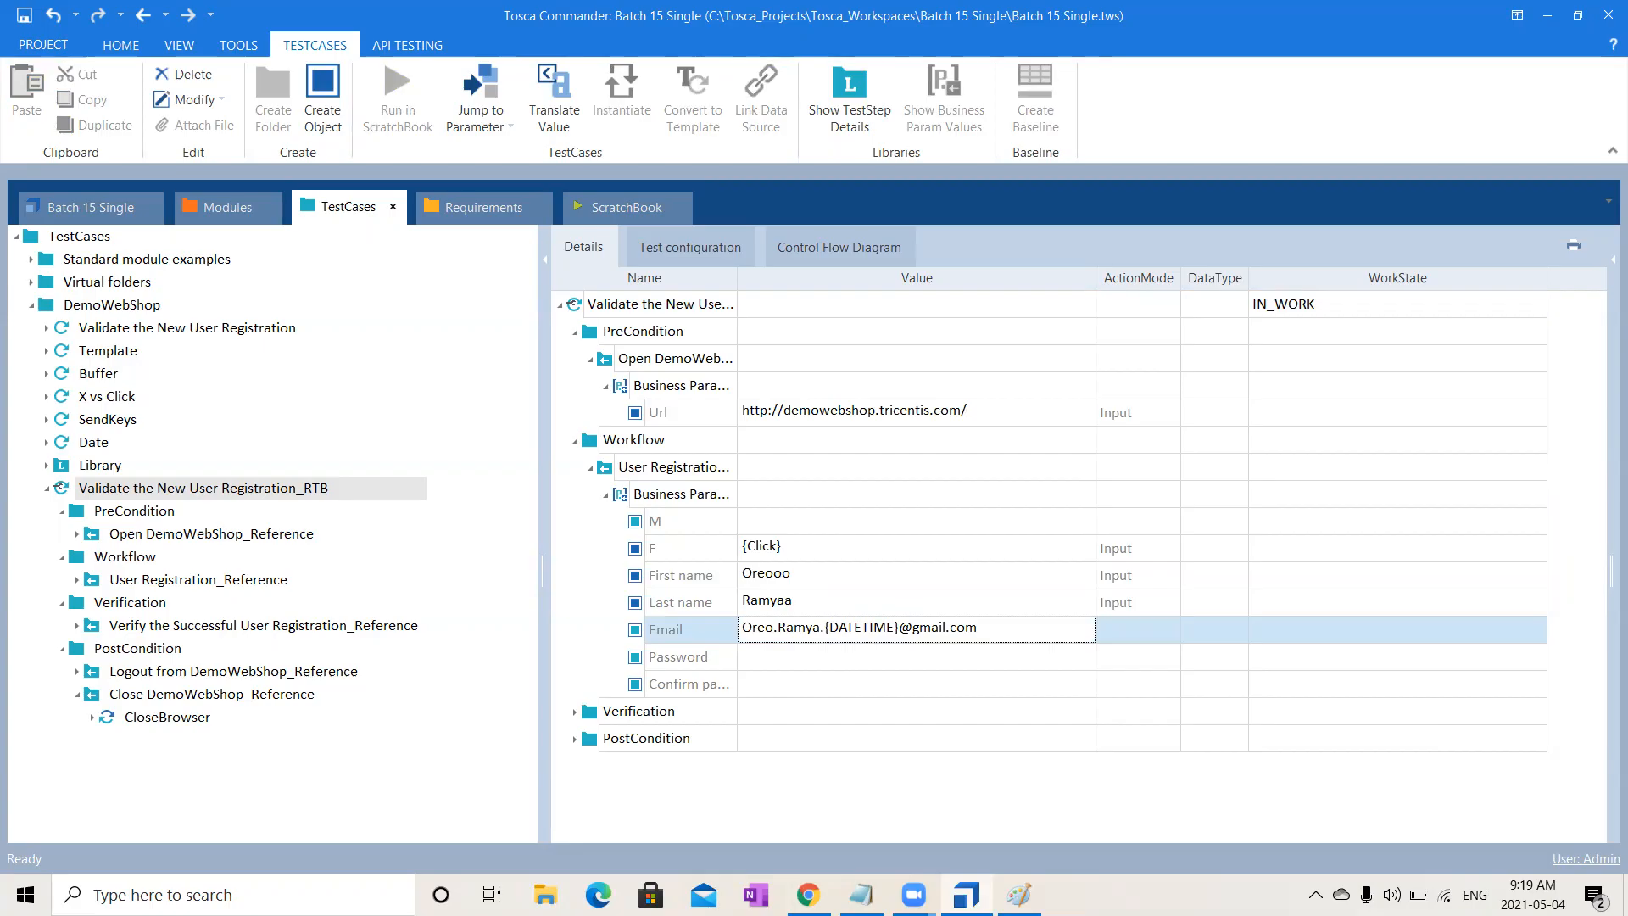
pyautogui.click(789, 664)
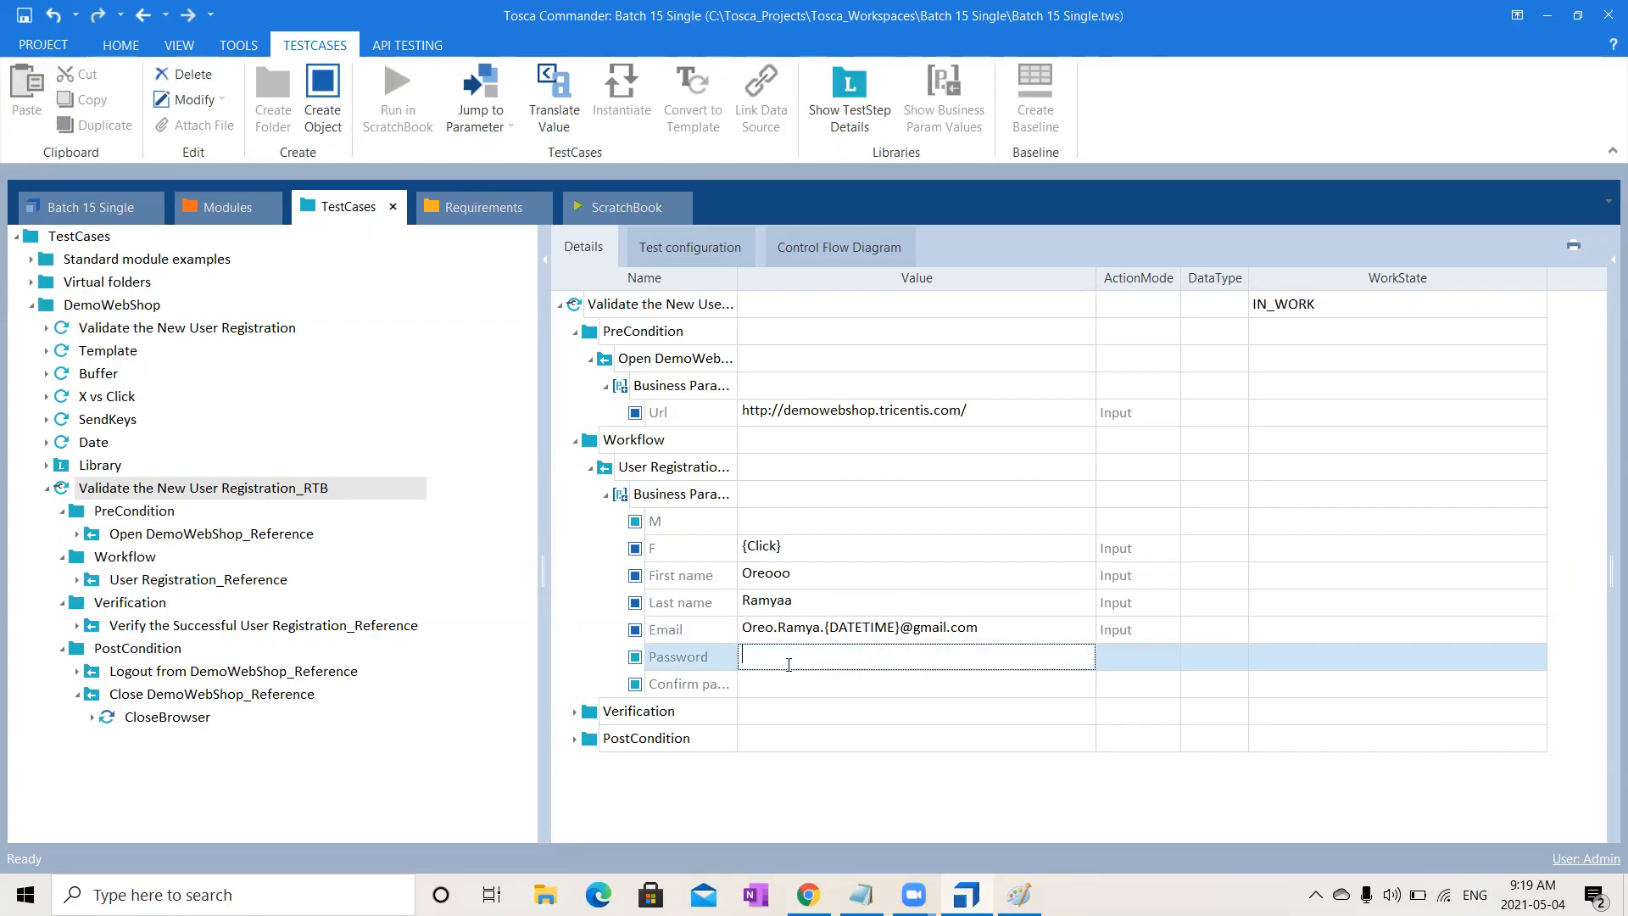
pyautogui.write('Test@123')
pyautogui.click(797, 686)
pyautogui.write('Test@123')
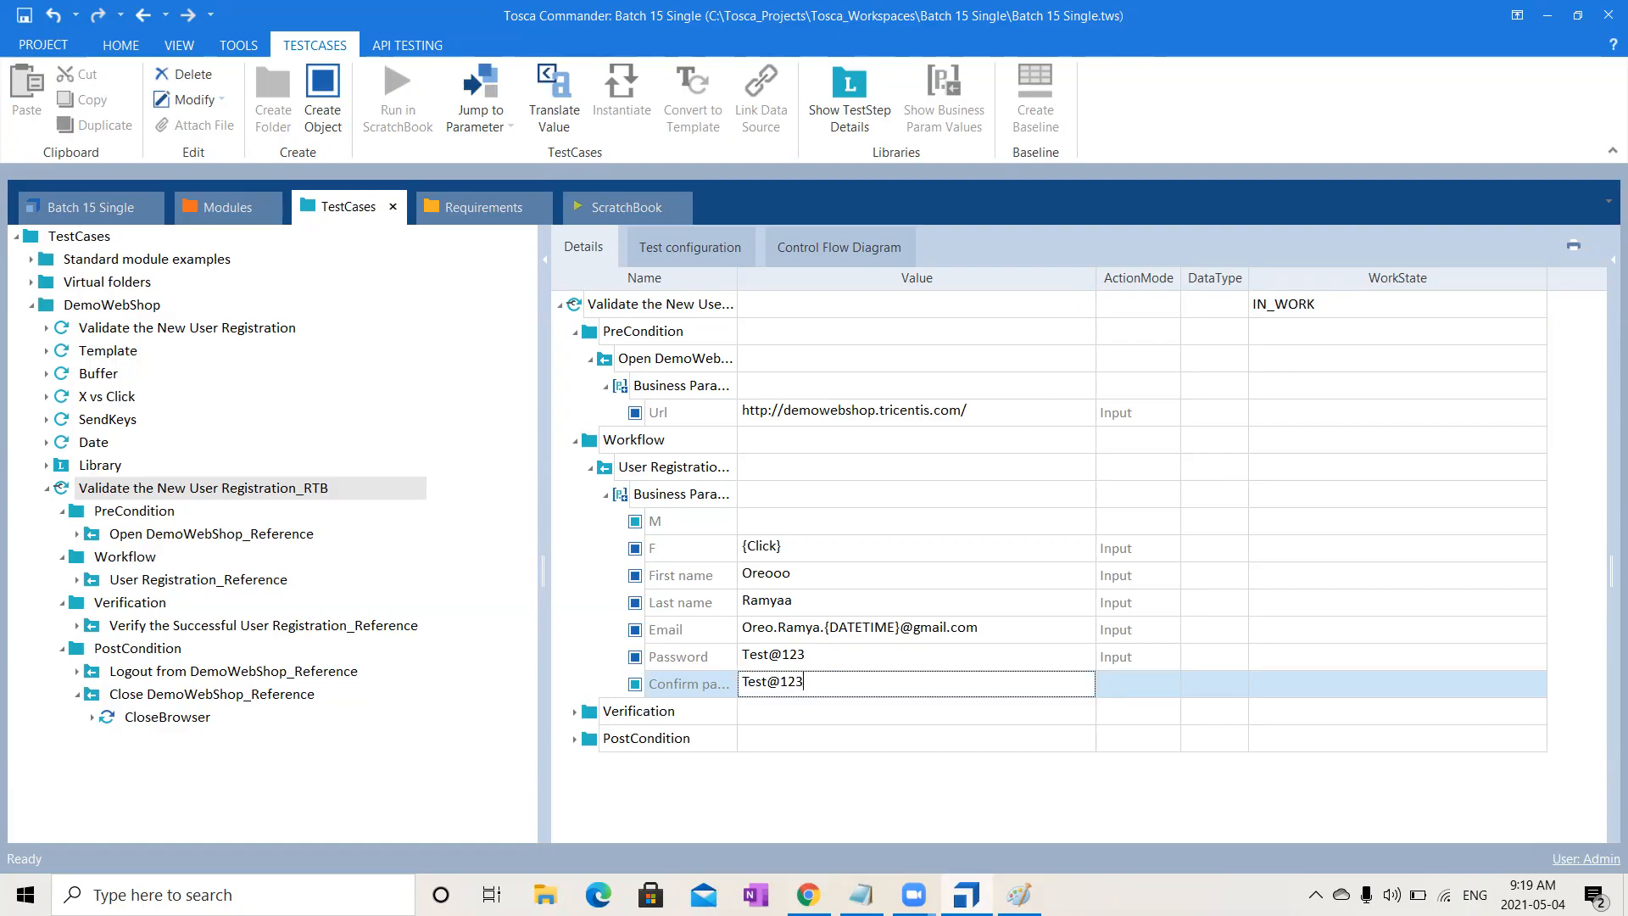
pyautogui.press('Return')
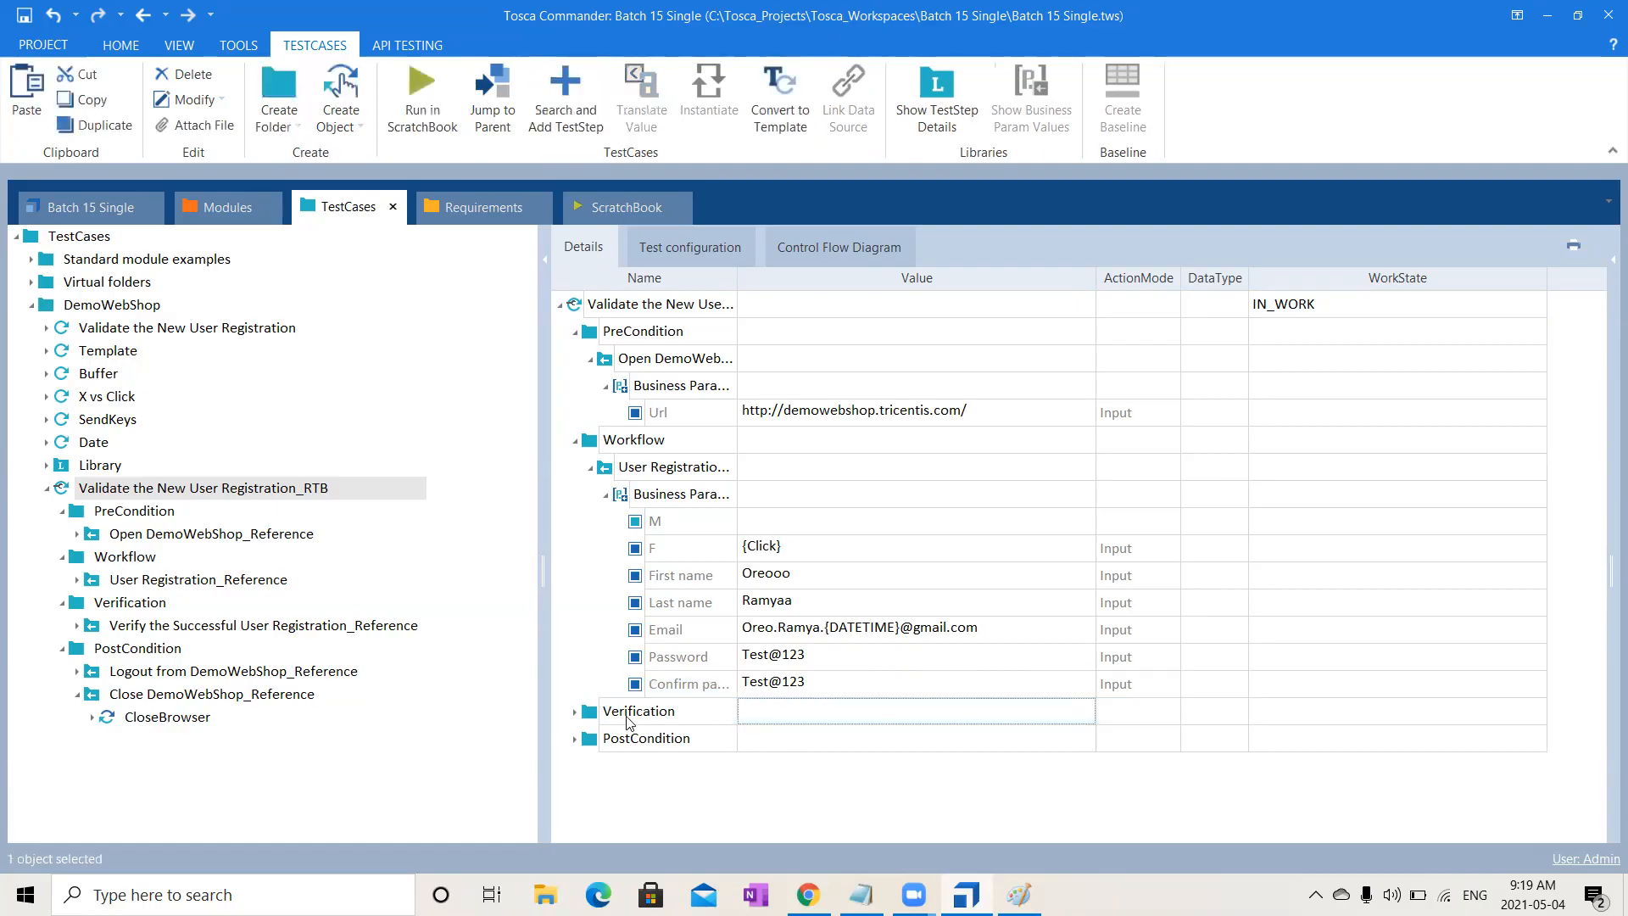
# - Review the Verification and PostCondition steps in the RTB test case details
pyautogui.click(575, 712)
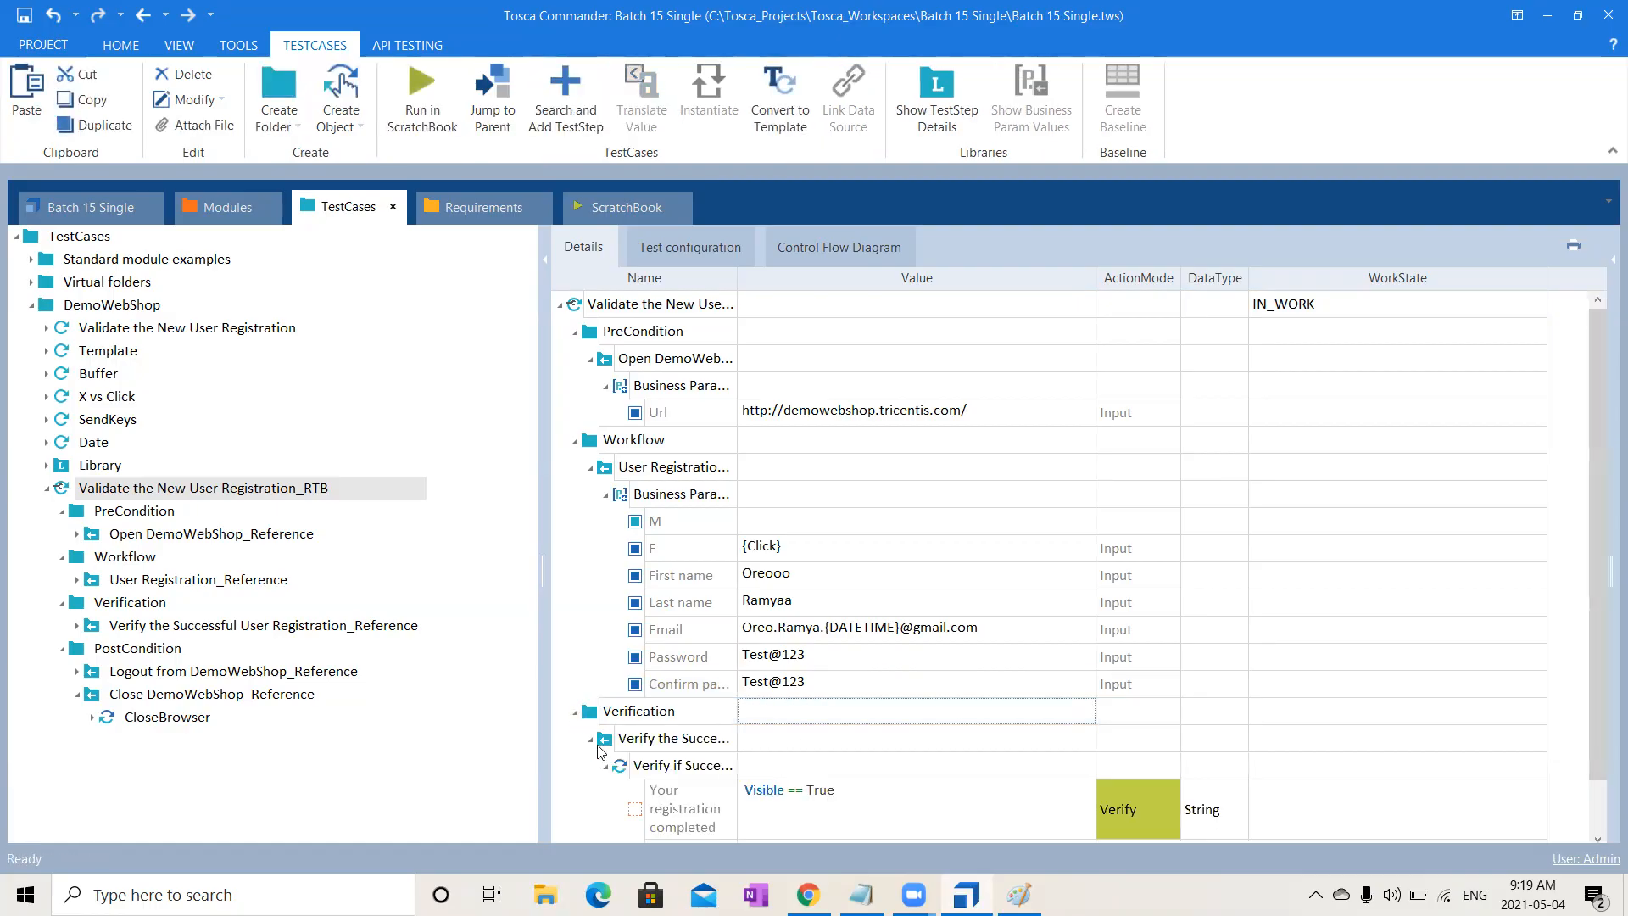
pyautogui.click(591, 738)
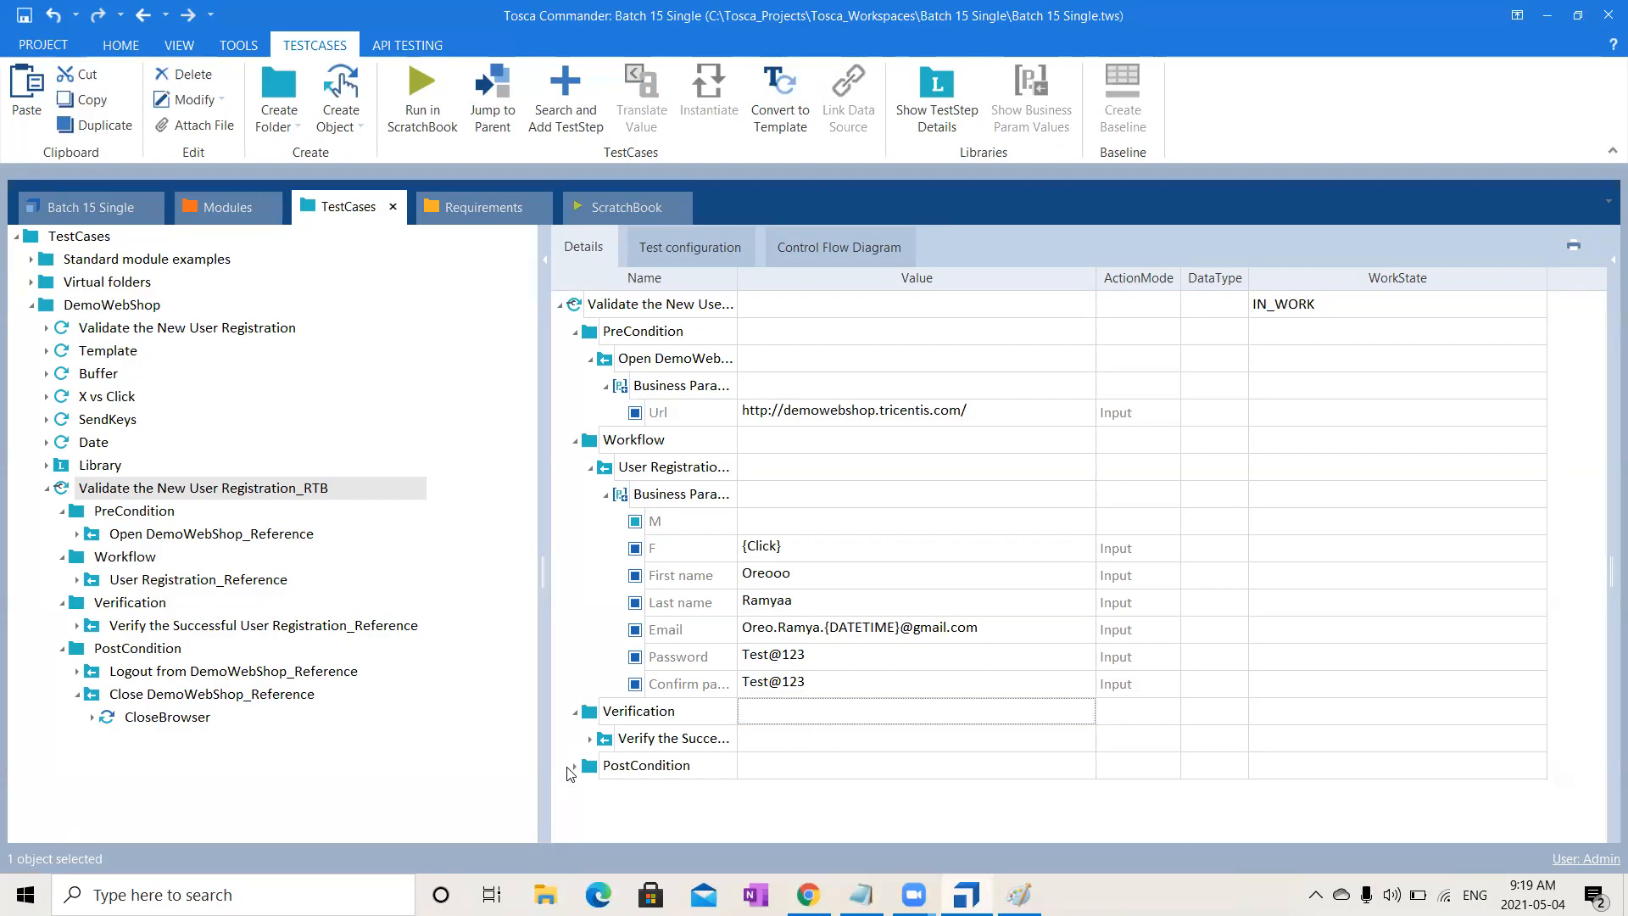
pyautogui.click(571, 768)
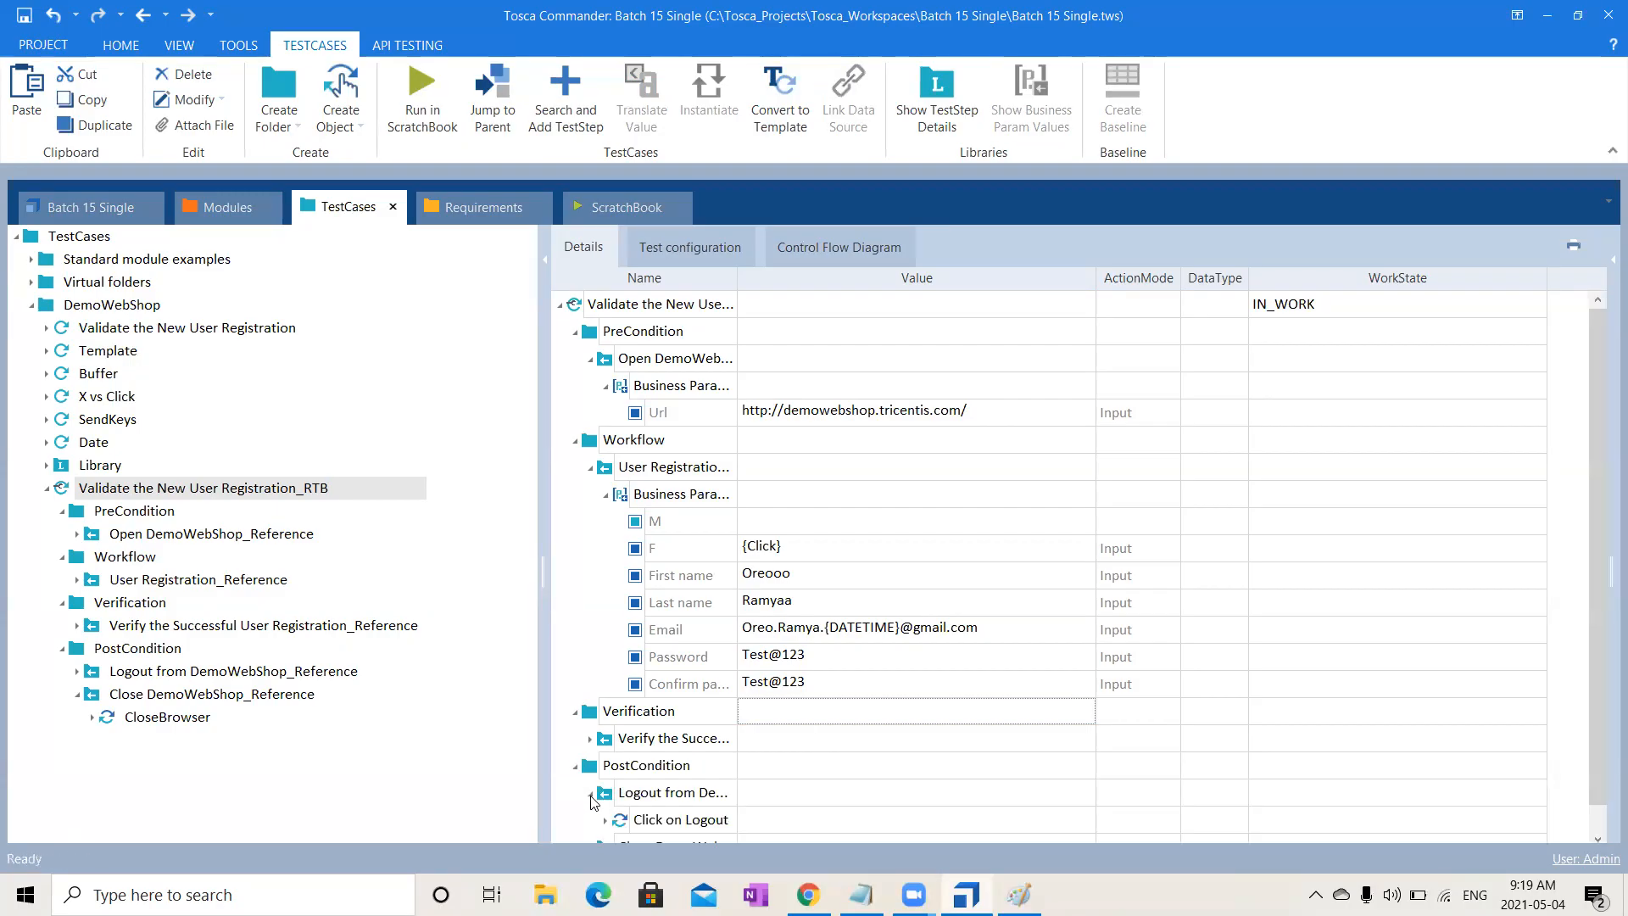
pyautogui.click(591, 796)
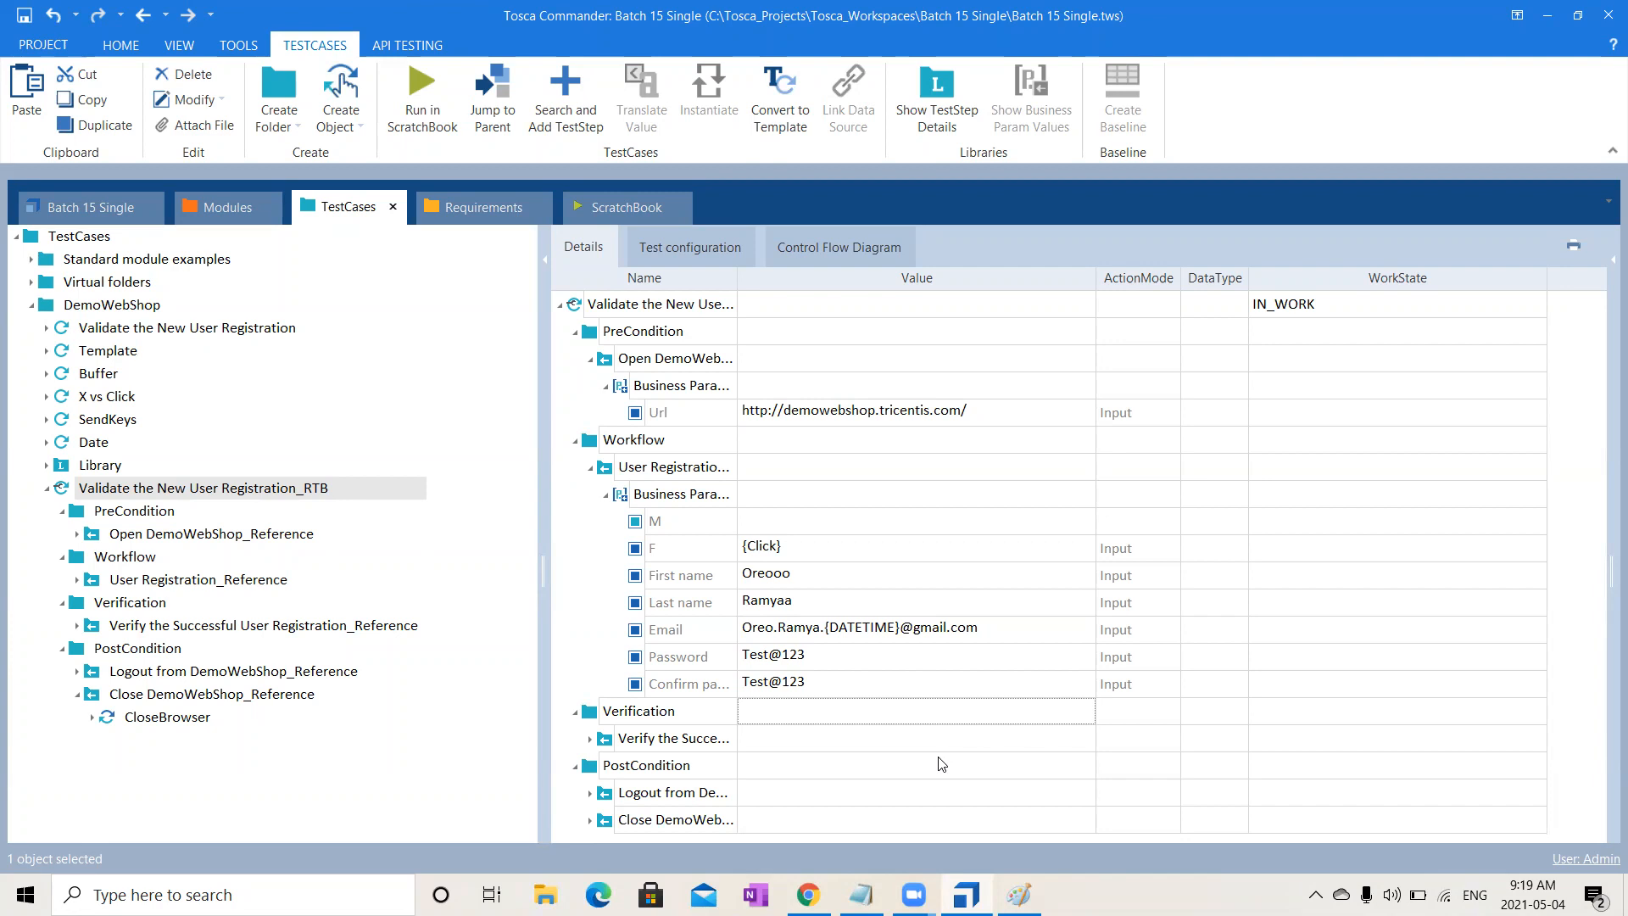
pyautogui.click(664, 312)
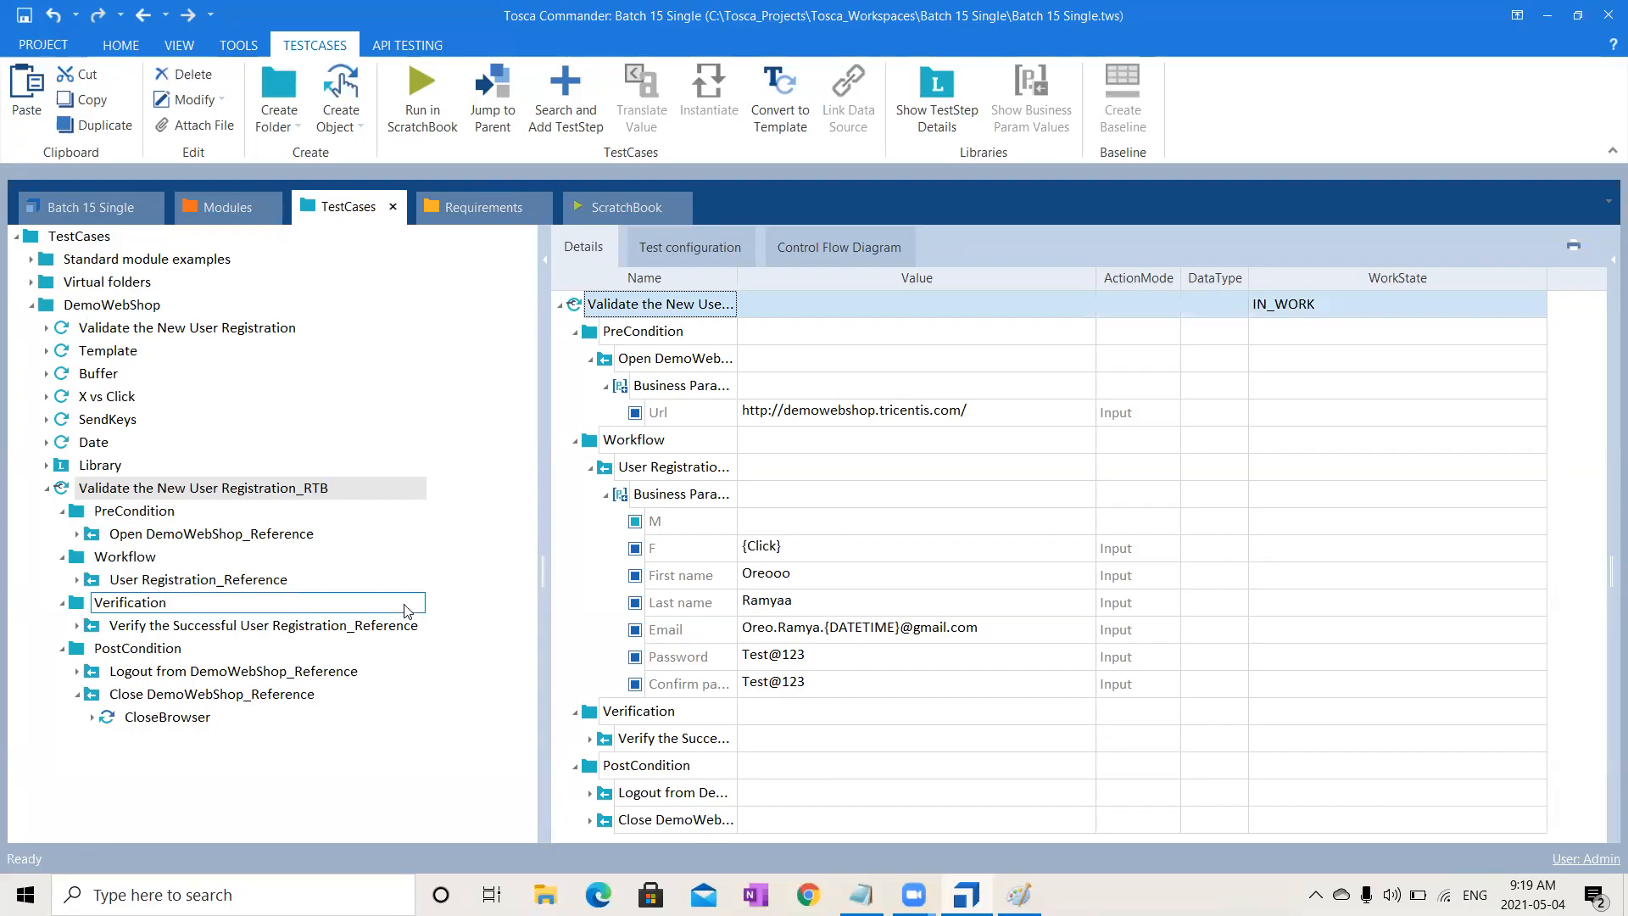
pyautogui.click(695, 247)
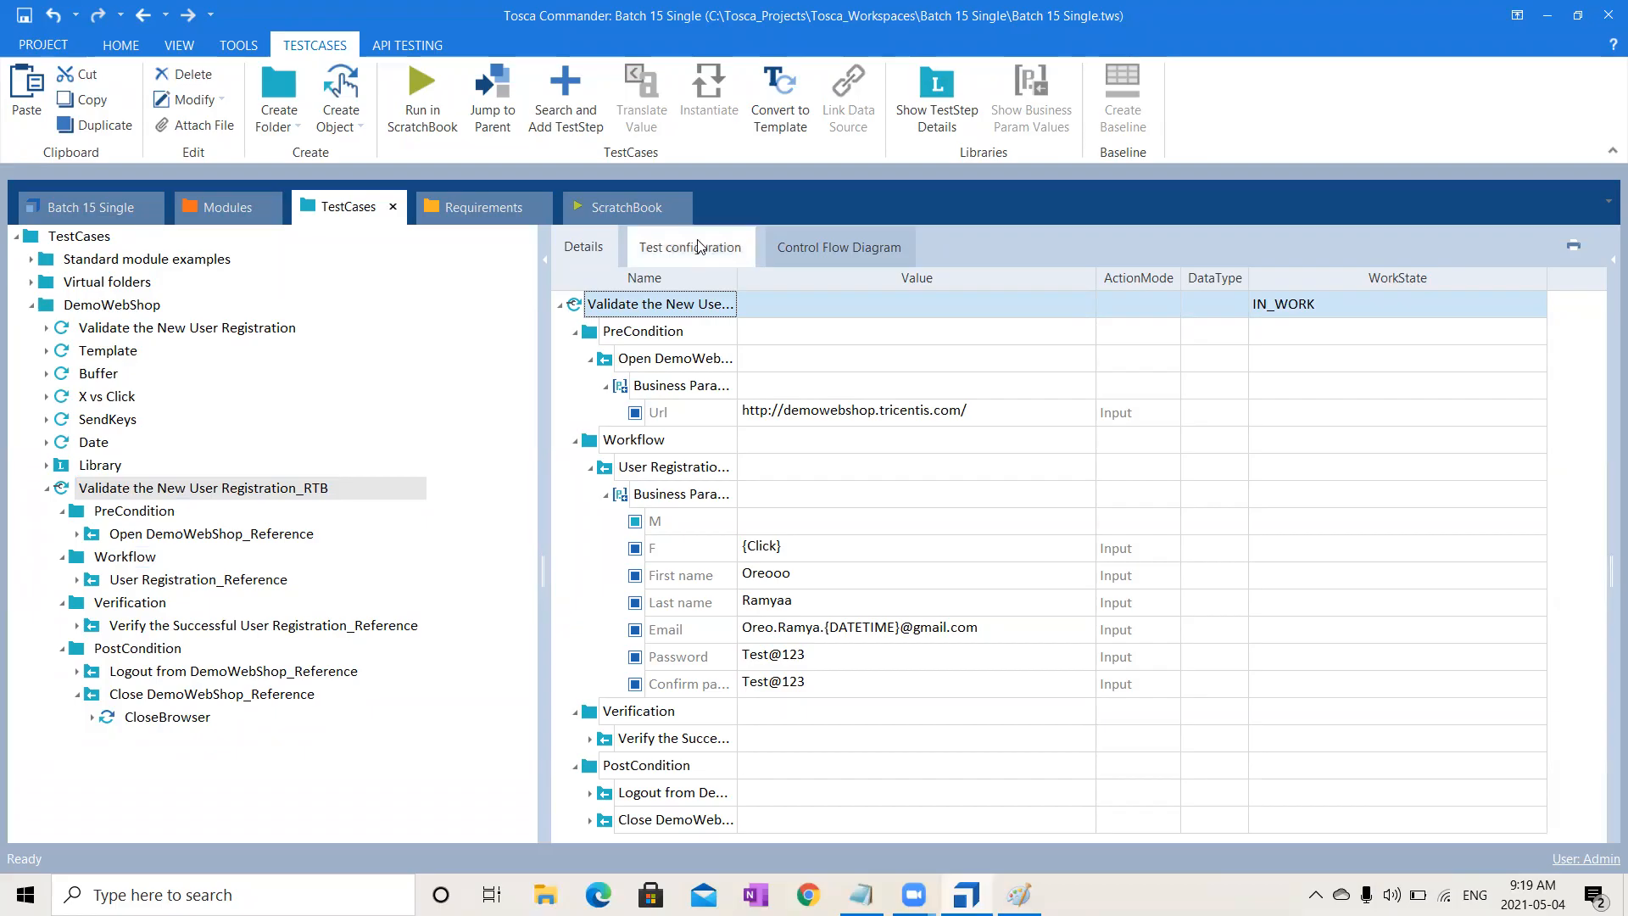
# - Add a String test configuration parameter 'Browser' with value Chrome to the RTB test case
pyautogui.click(275, 510)
pyautogui.click(298, 490)
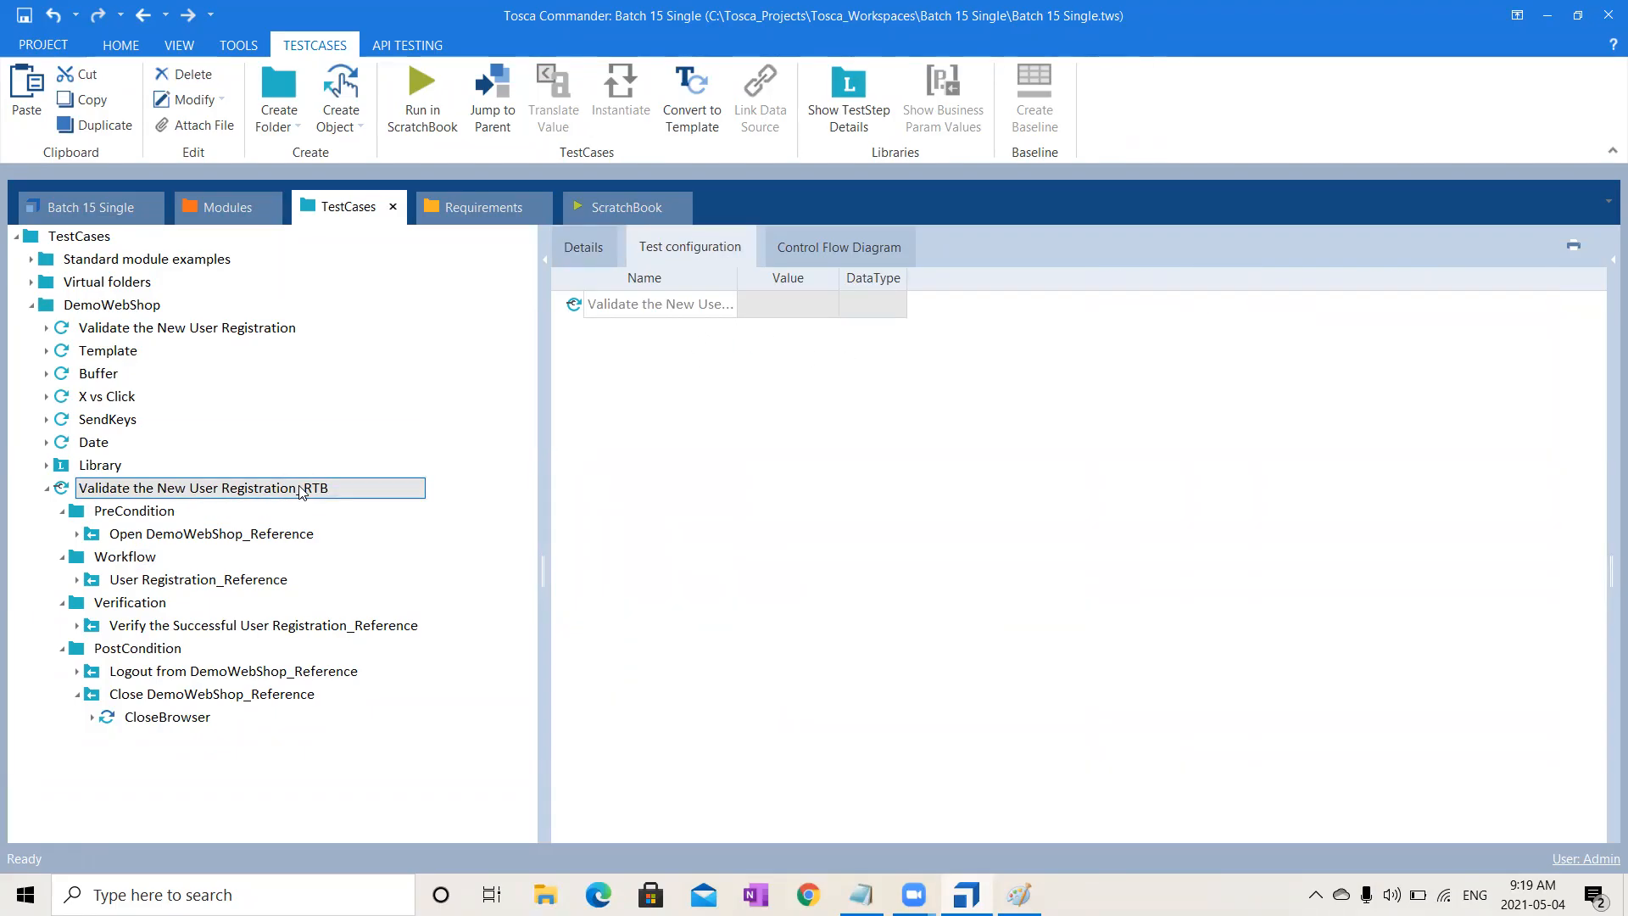
pyautogui.rightClick(301, 493)
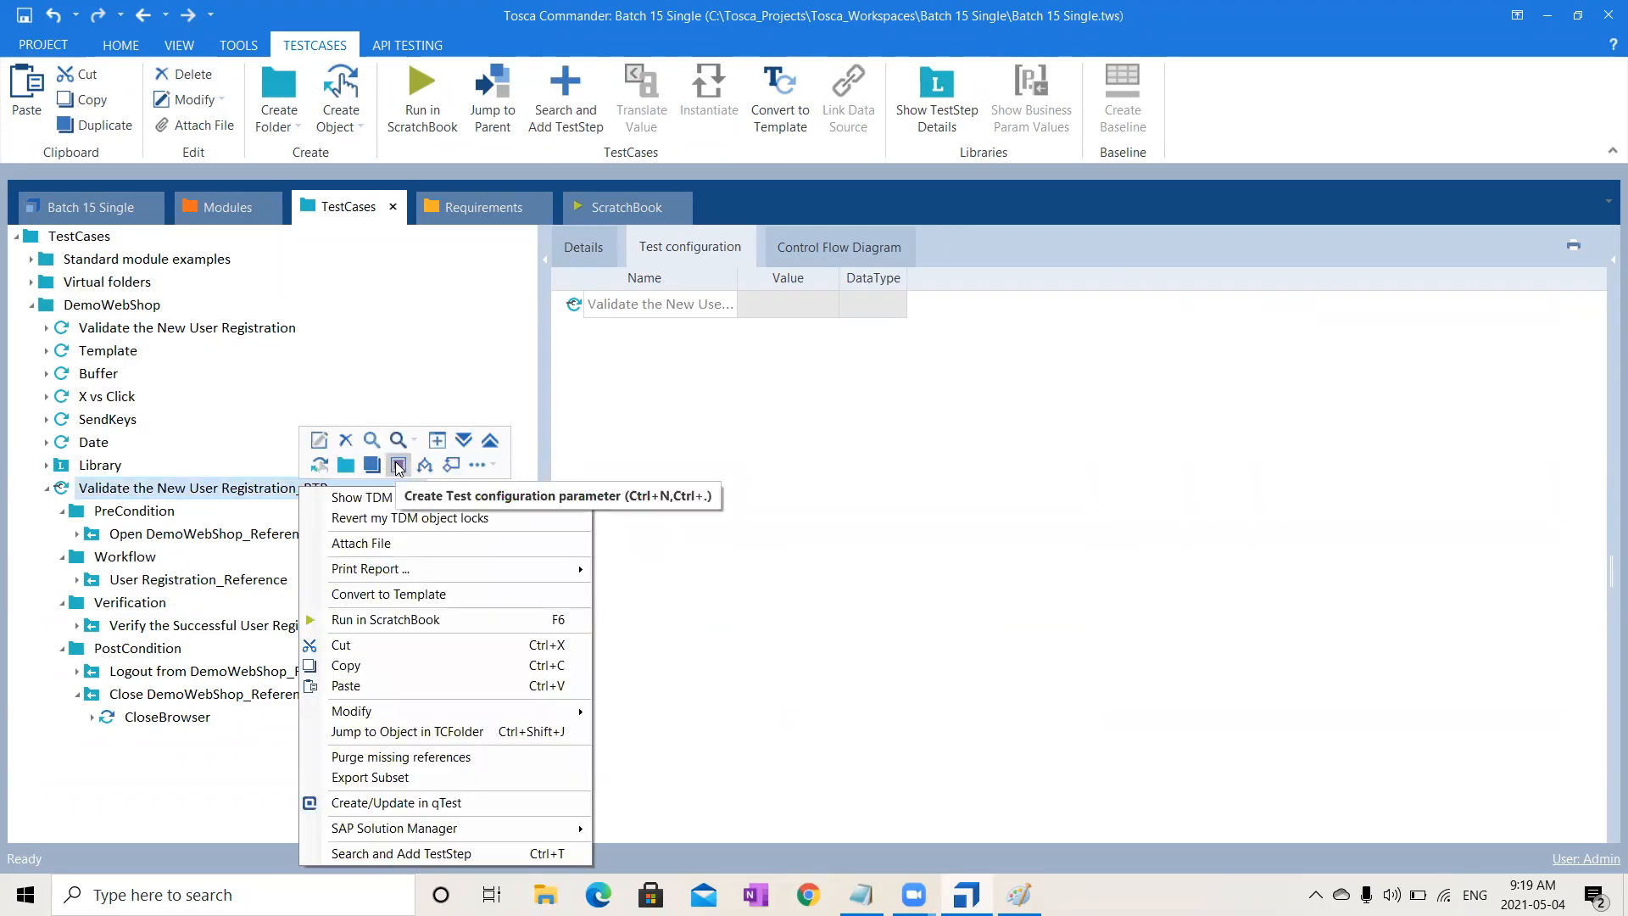
pyautogui.click(398, 466)
pyautogui.write('Browser')
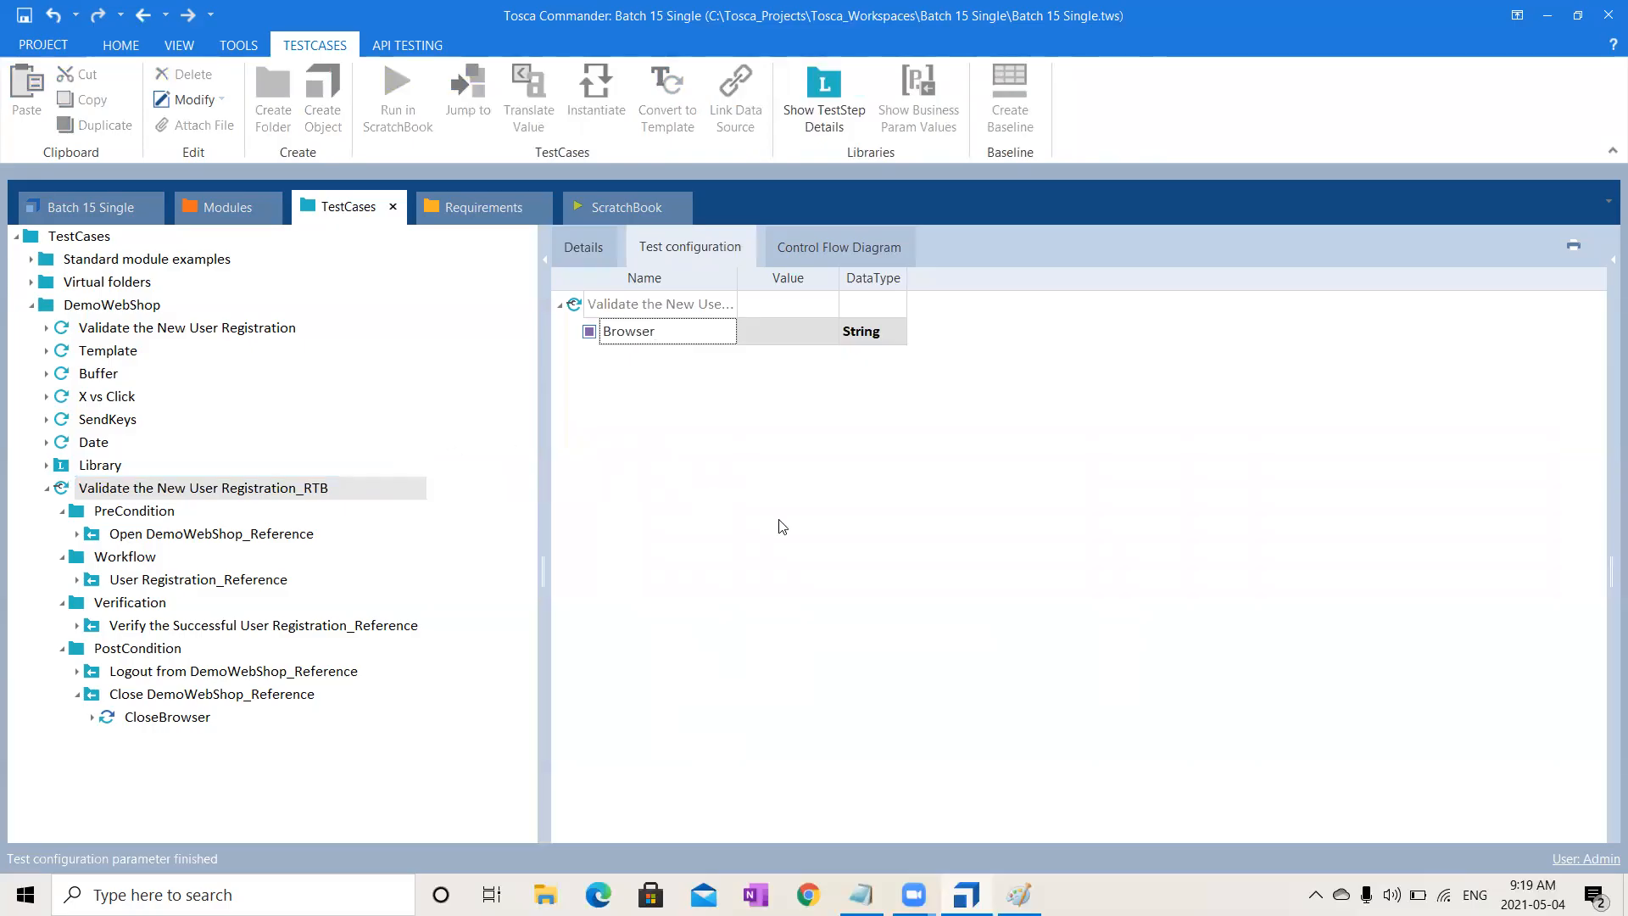
pyautogui.click(798, 332)
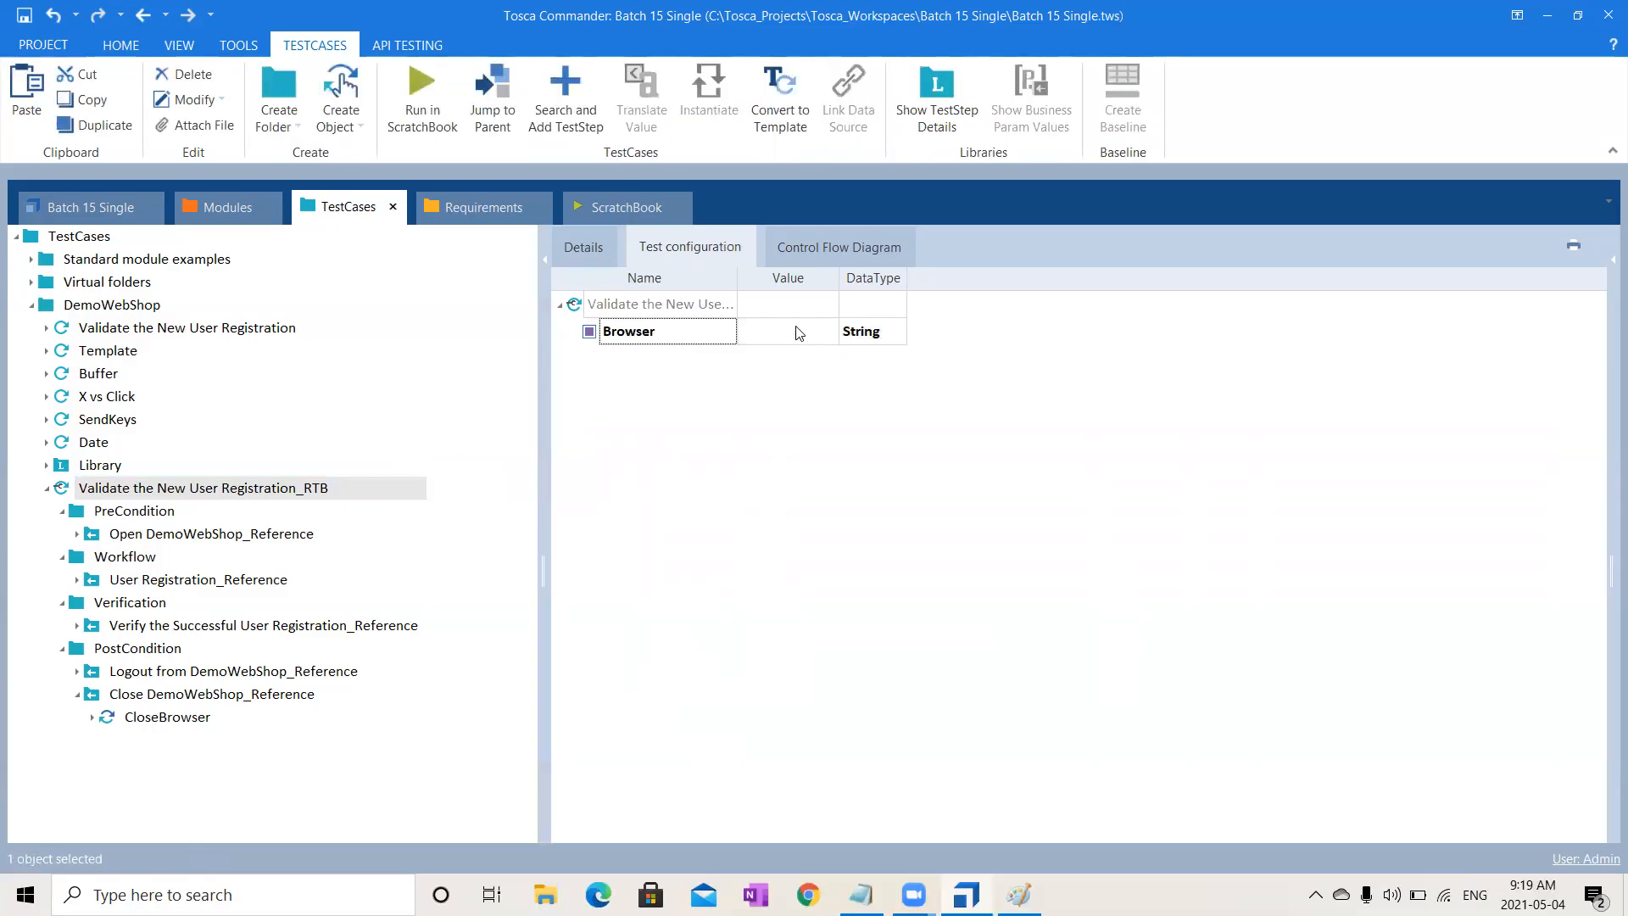
pyautogui.write('Chrome')
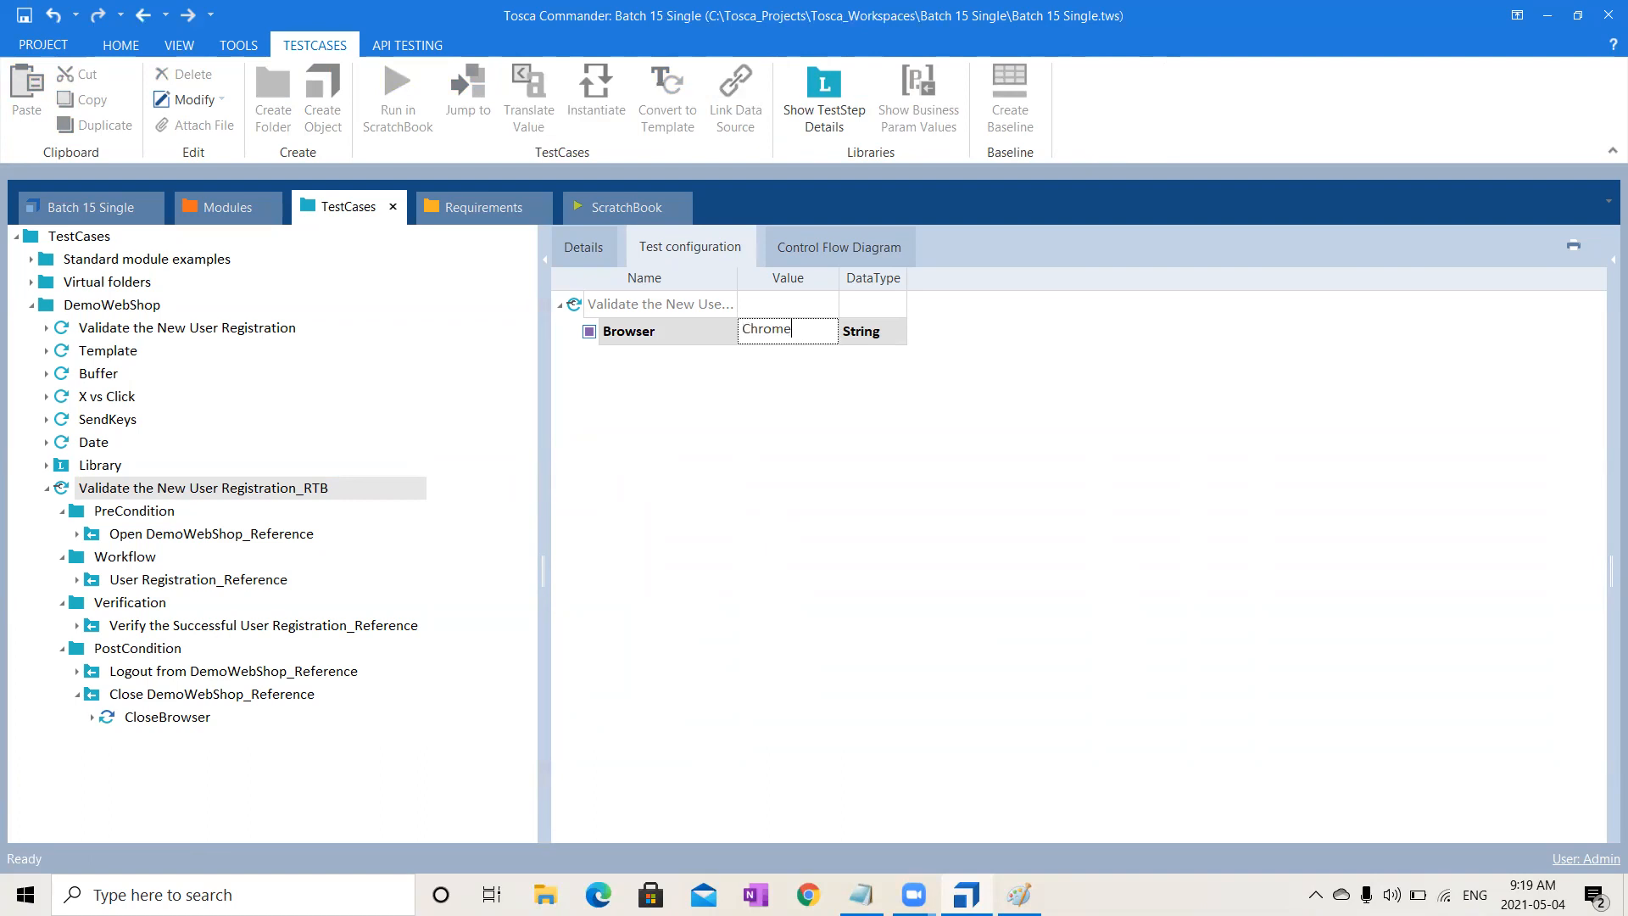
pyautogui.click(924, 533)
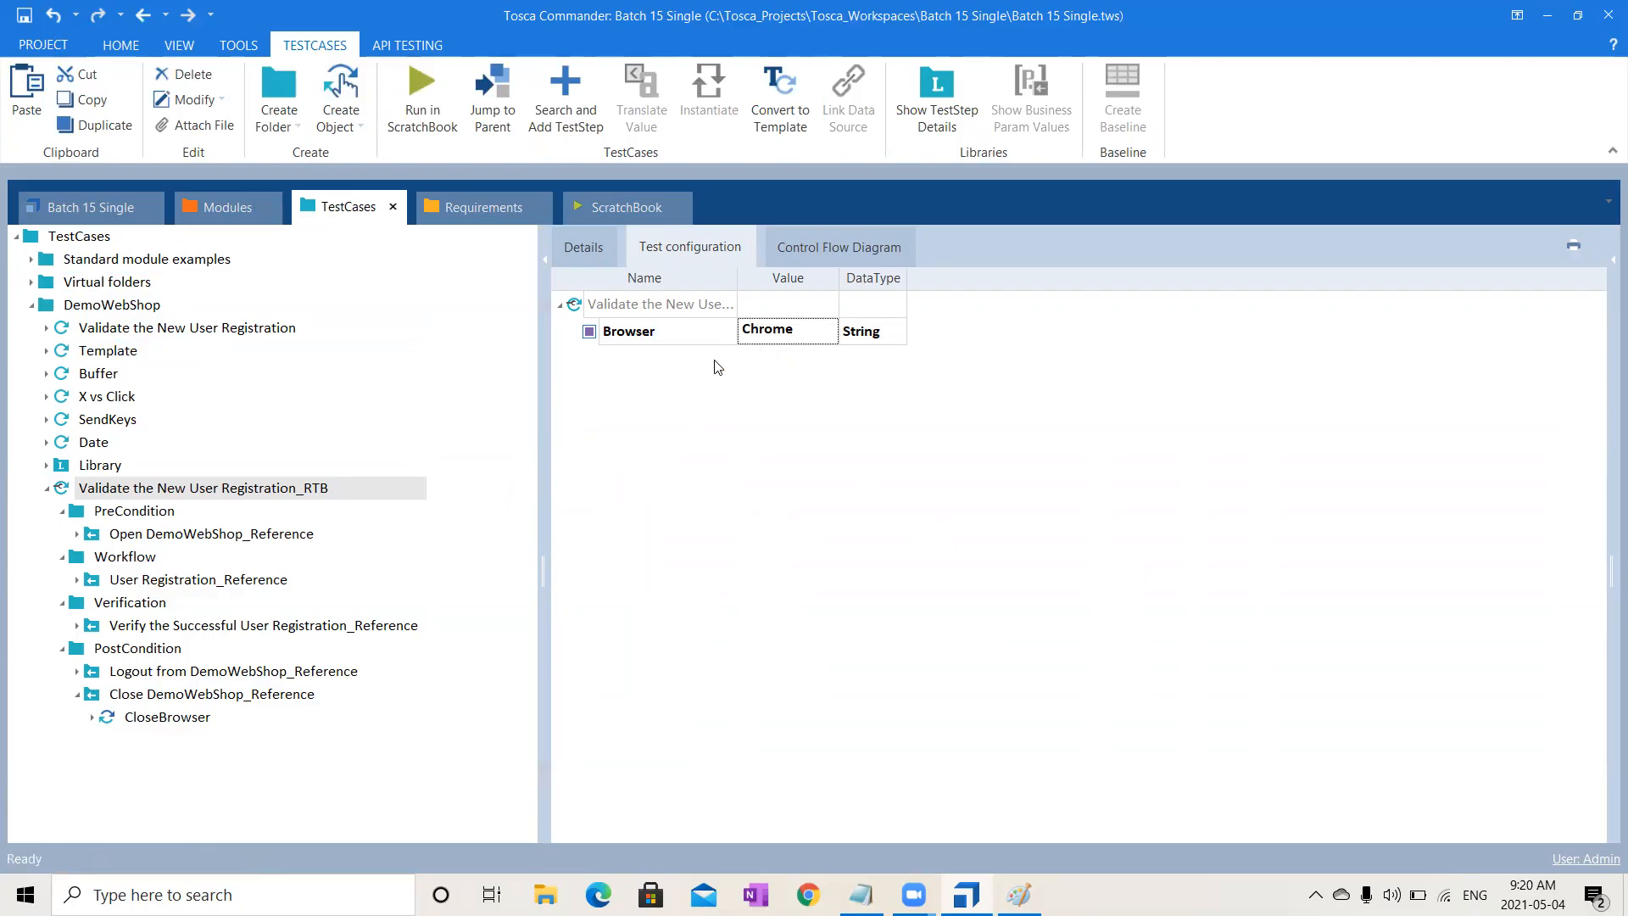
pyautogui.click(691, 343)
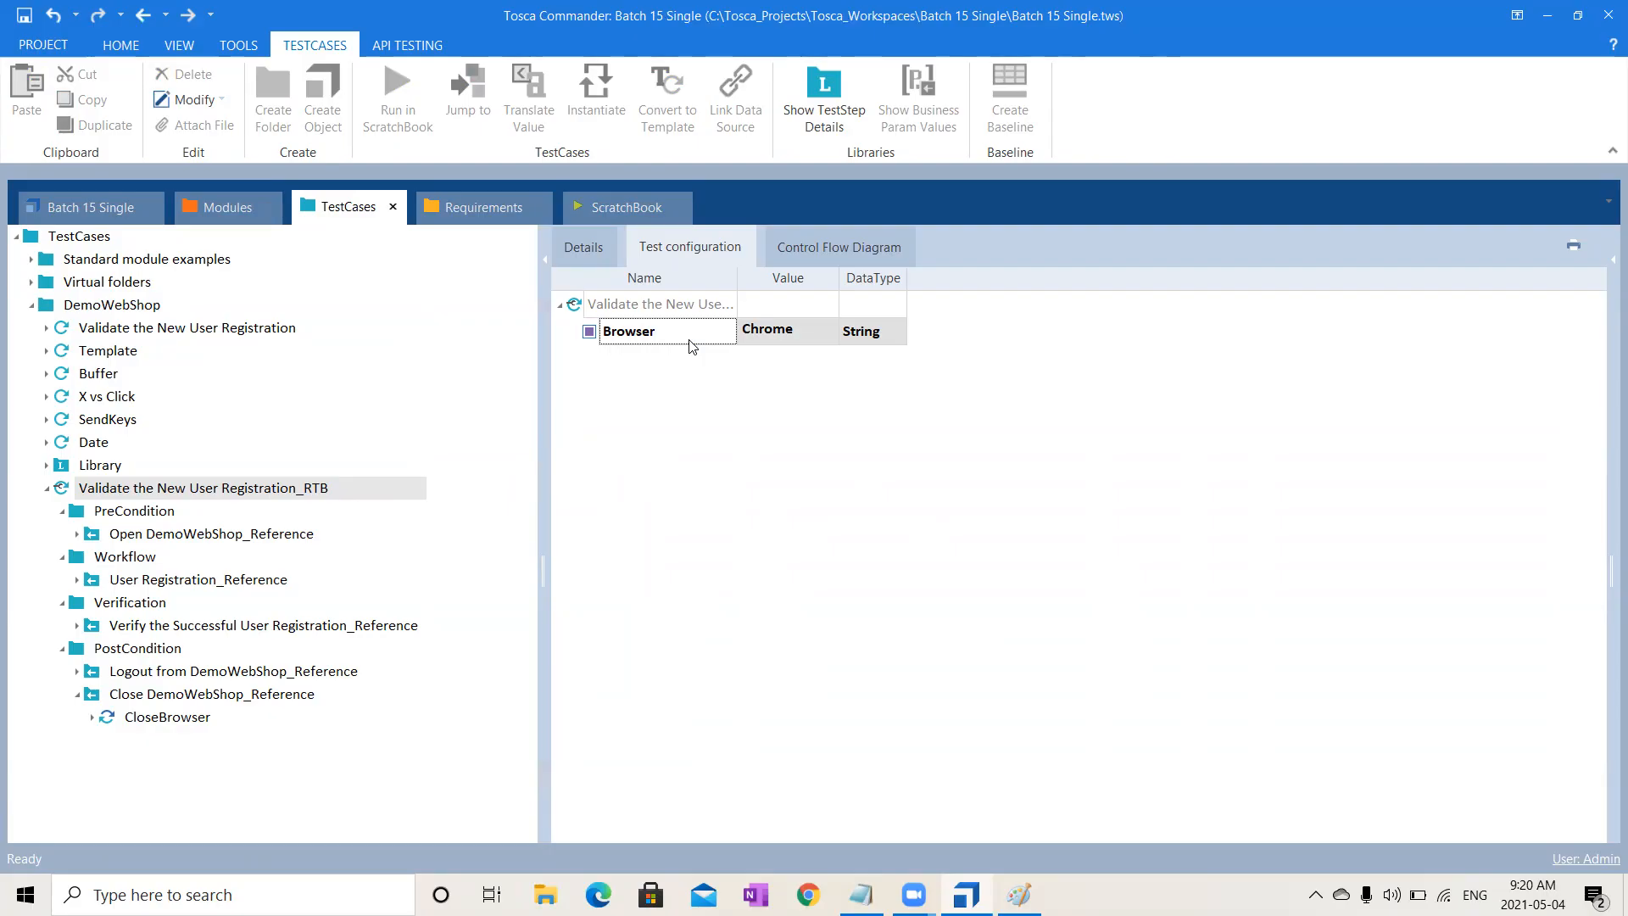
pyautogui.click(766, 339)
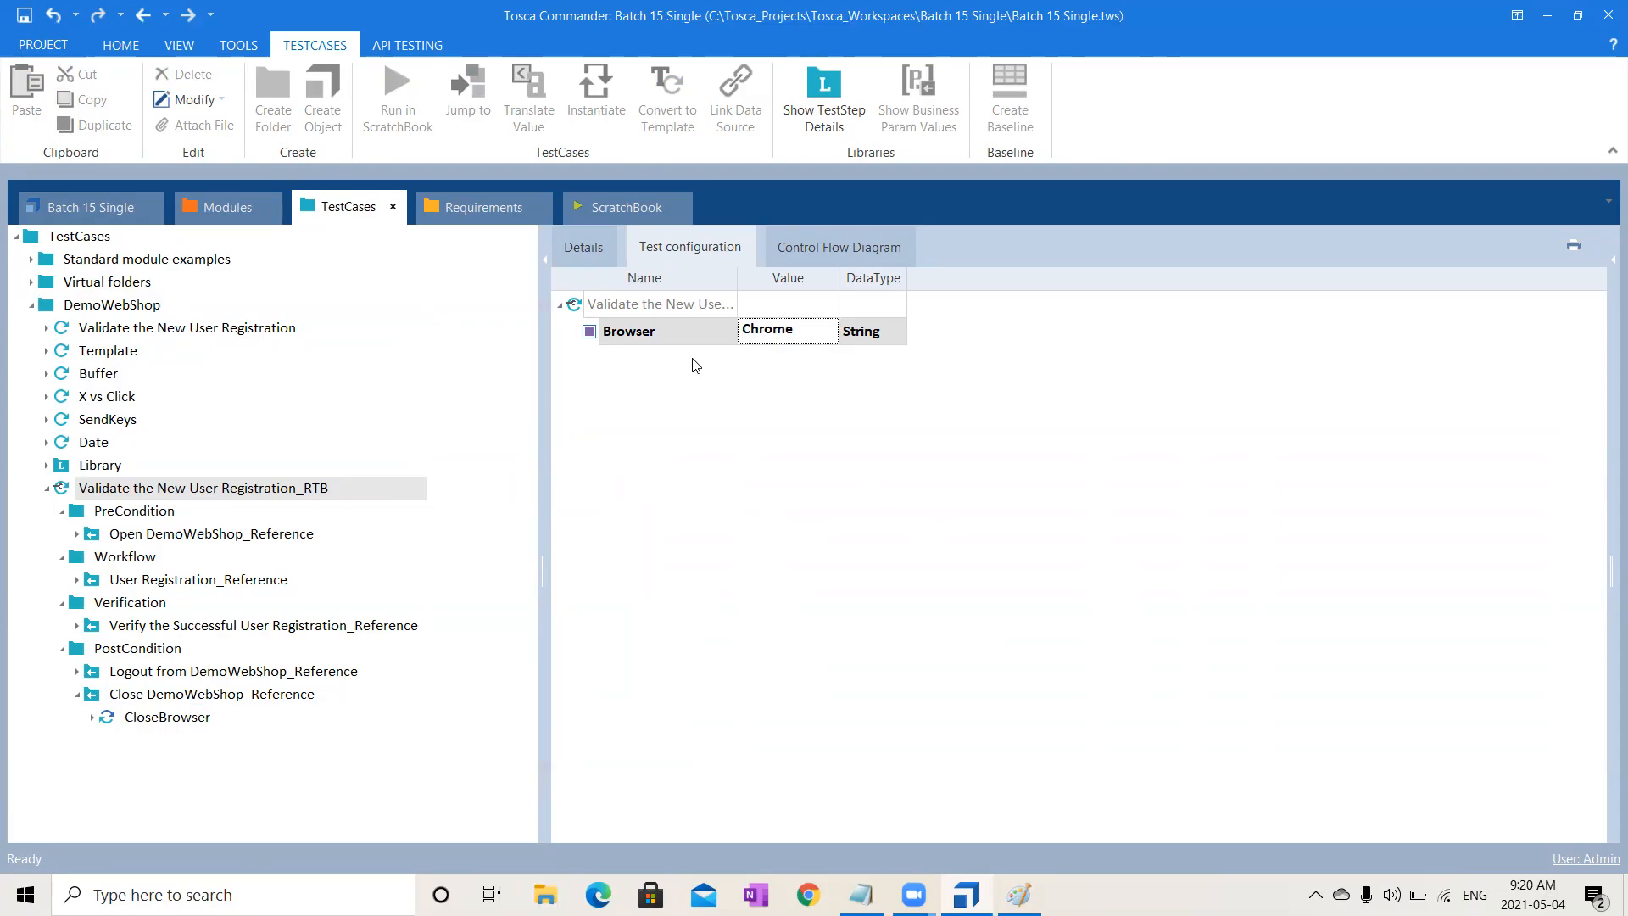
pyautogui.click(102, 307)
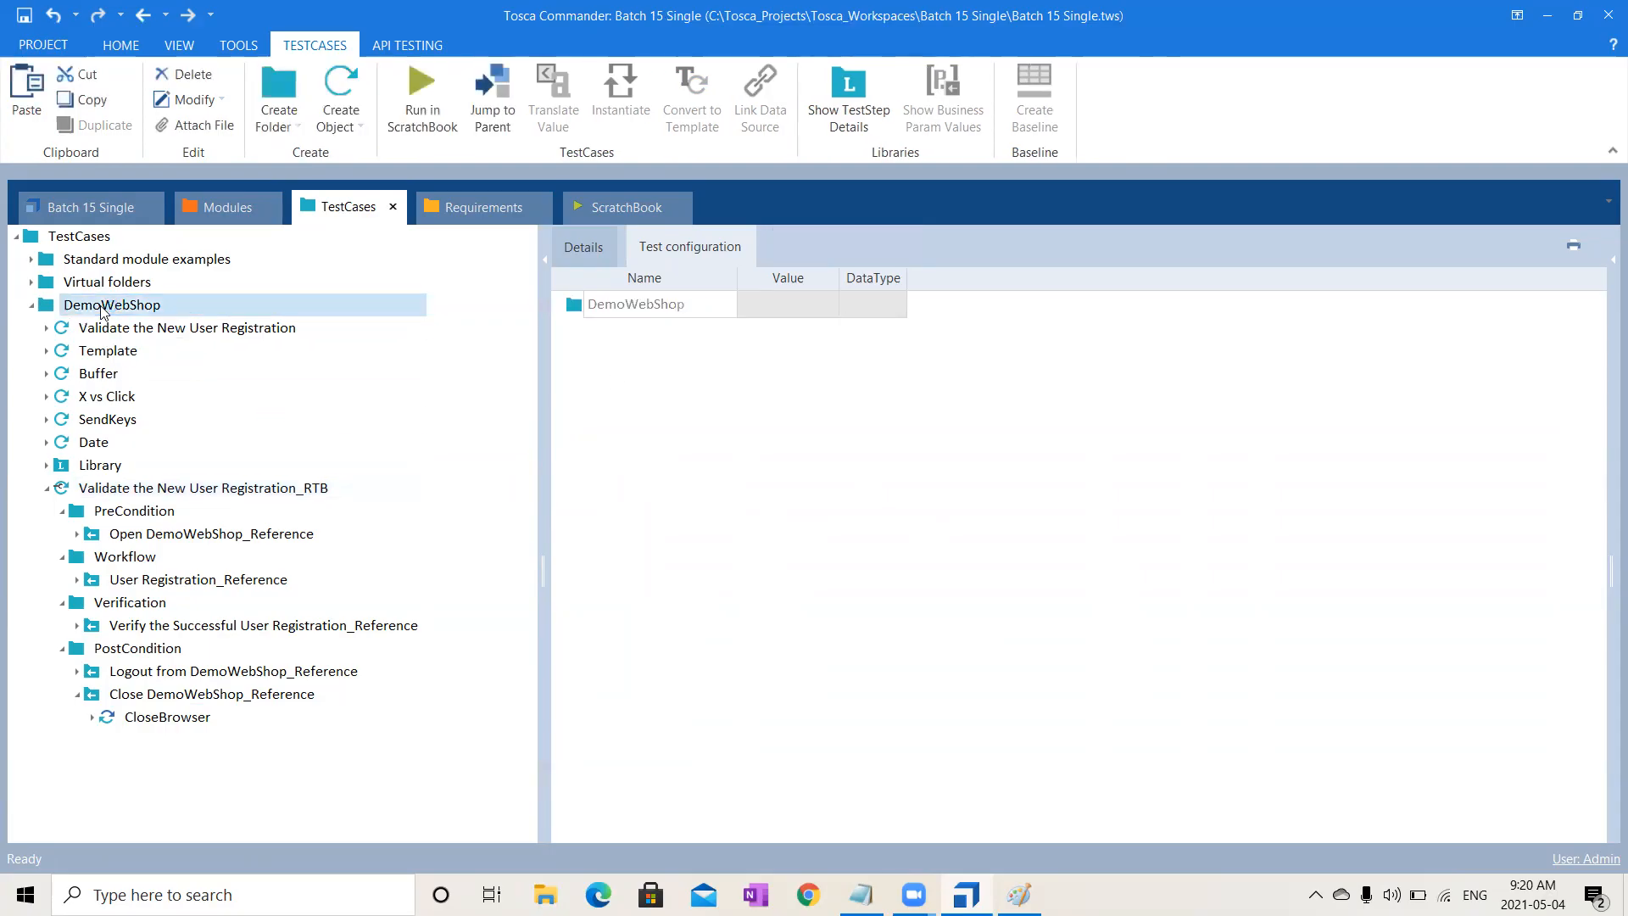
pyautogui.hotkey('ctrl', 'v')
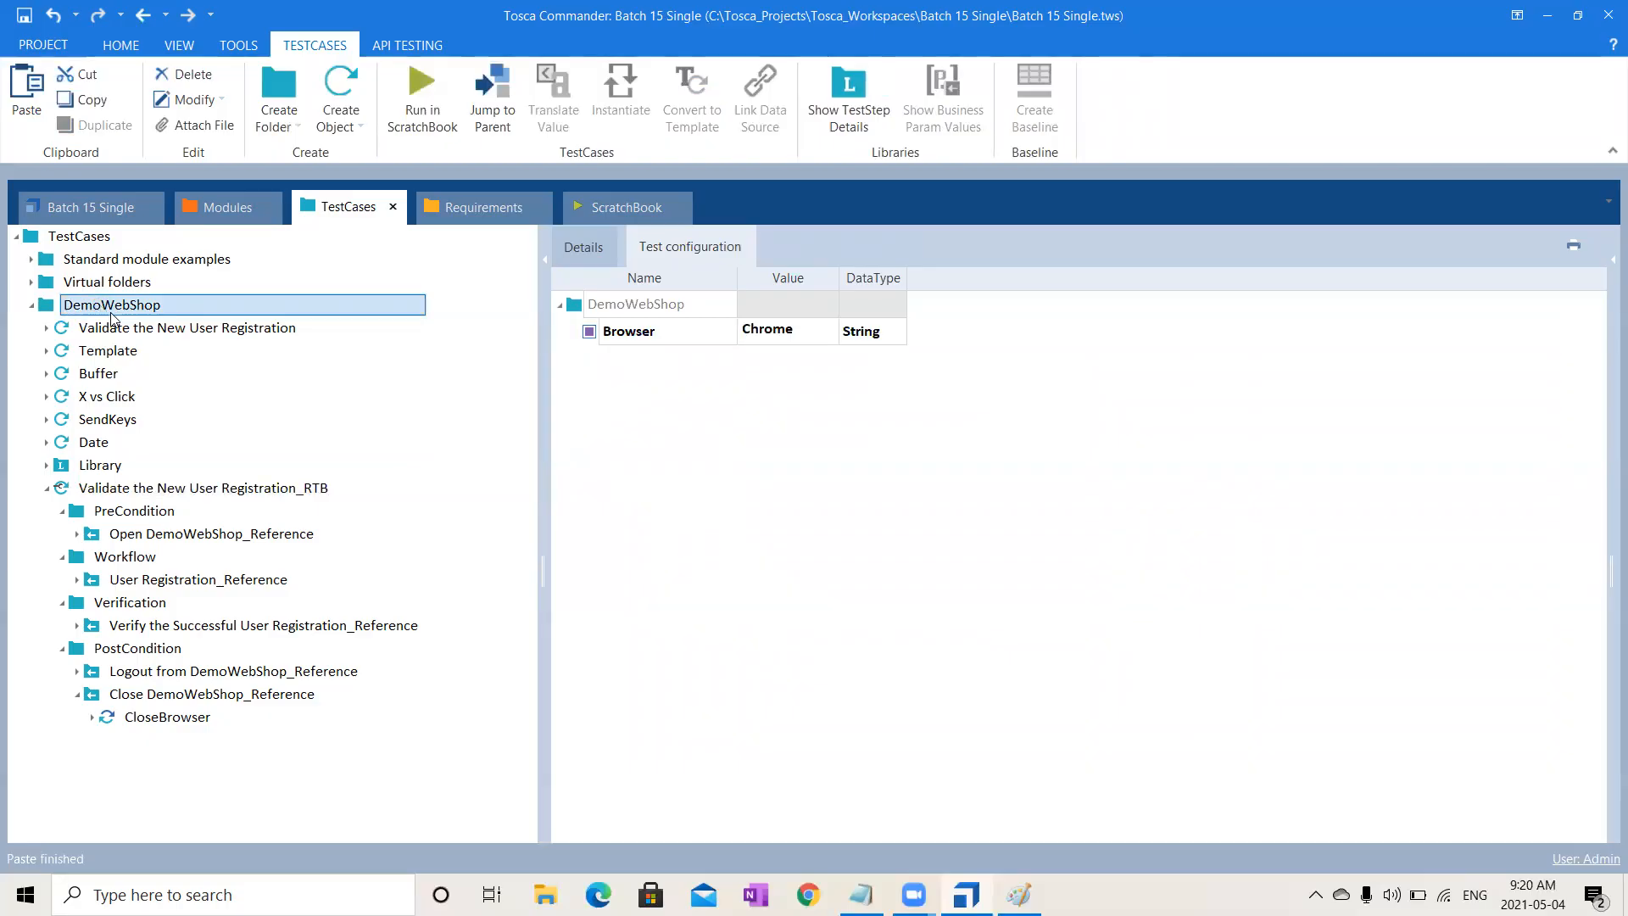
pyautogui.rightClick(102, 310)
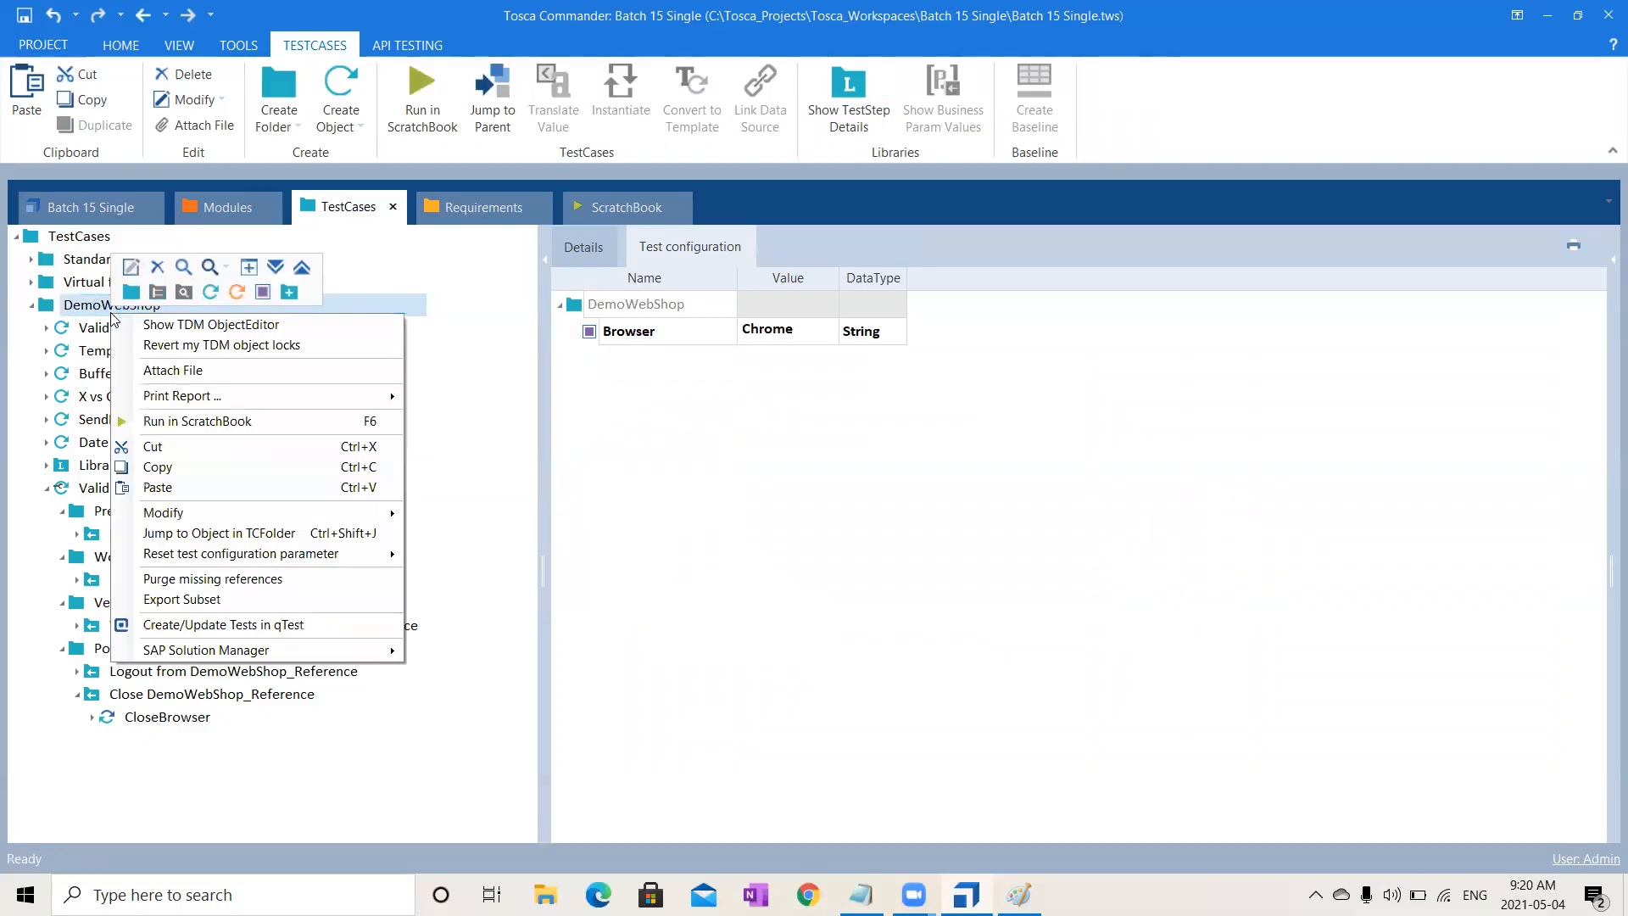
pyautogui.click(214, 293)
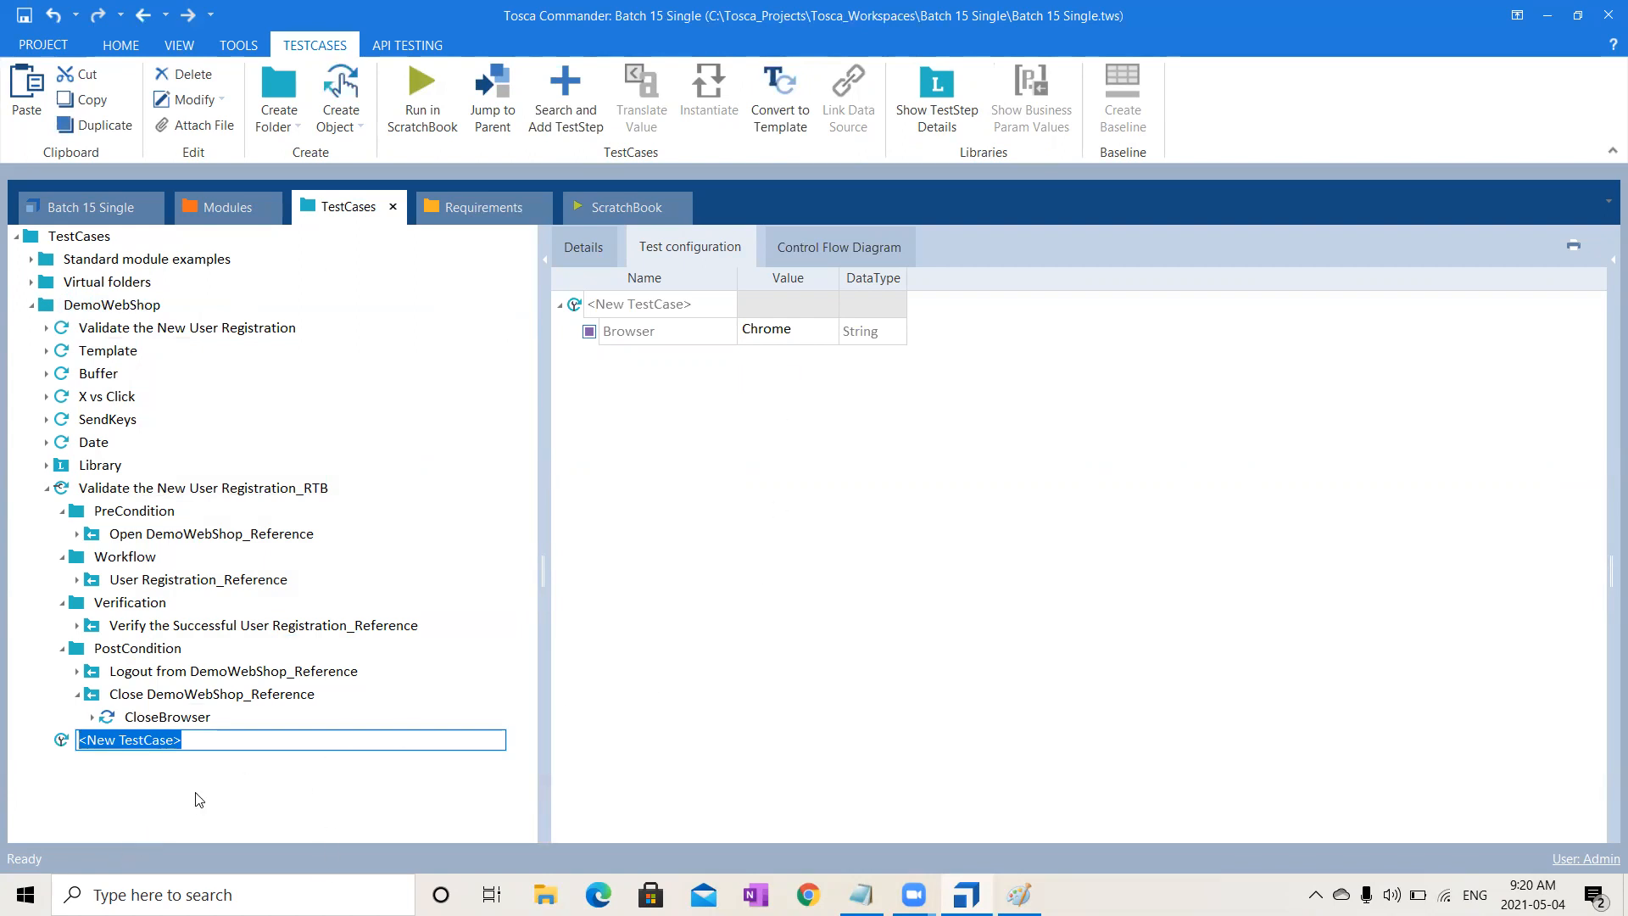
pyautogui.click(145, 741)
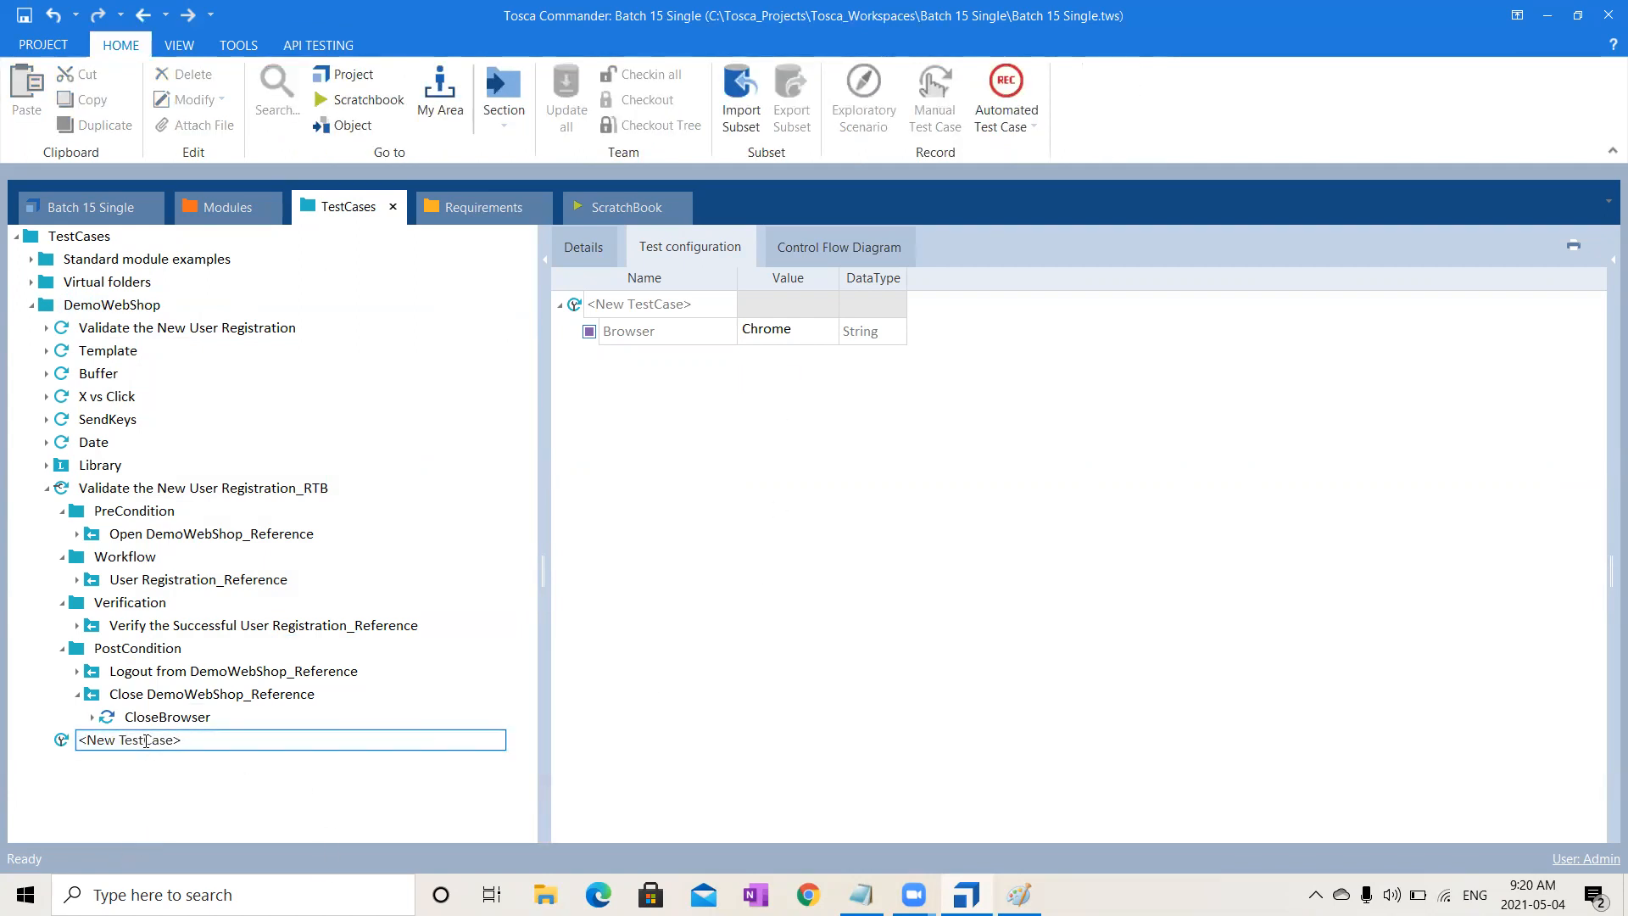
pyautogui.click(59, 743)
pyautogui.press('Delete')
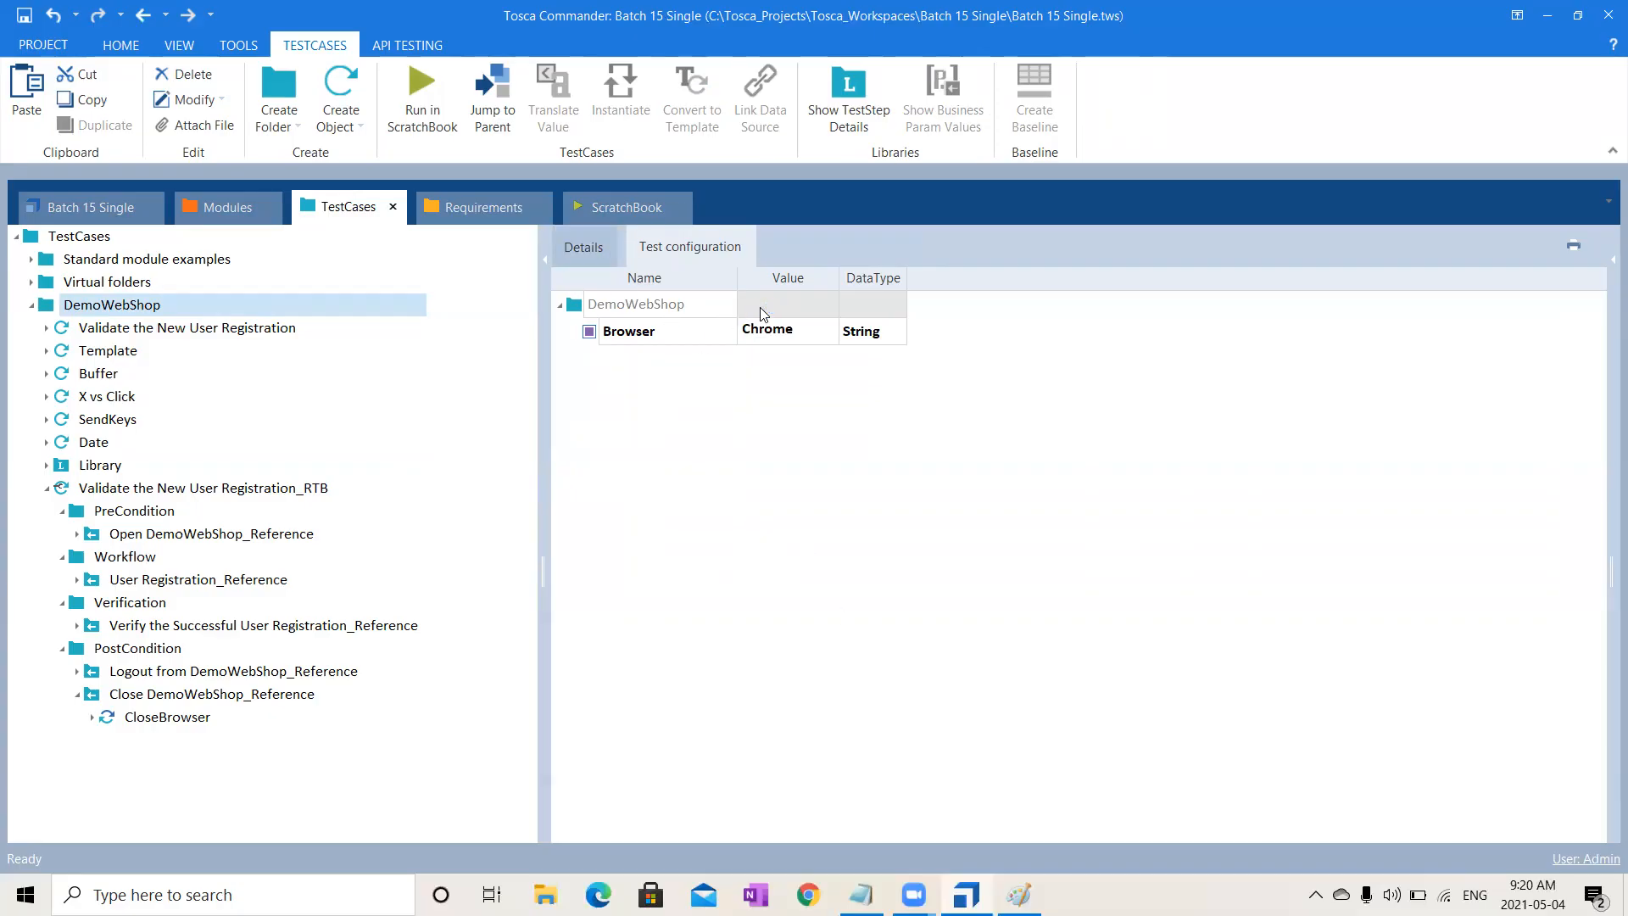
# - Check the test configuration's browser setting, then run Validate the New User Registration_RTB in ScratchBook
pyautogui.click(609, 245)
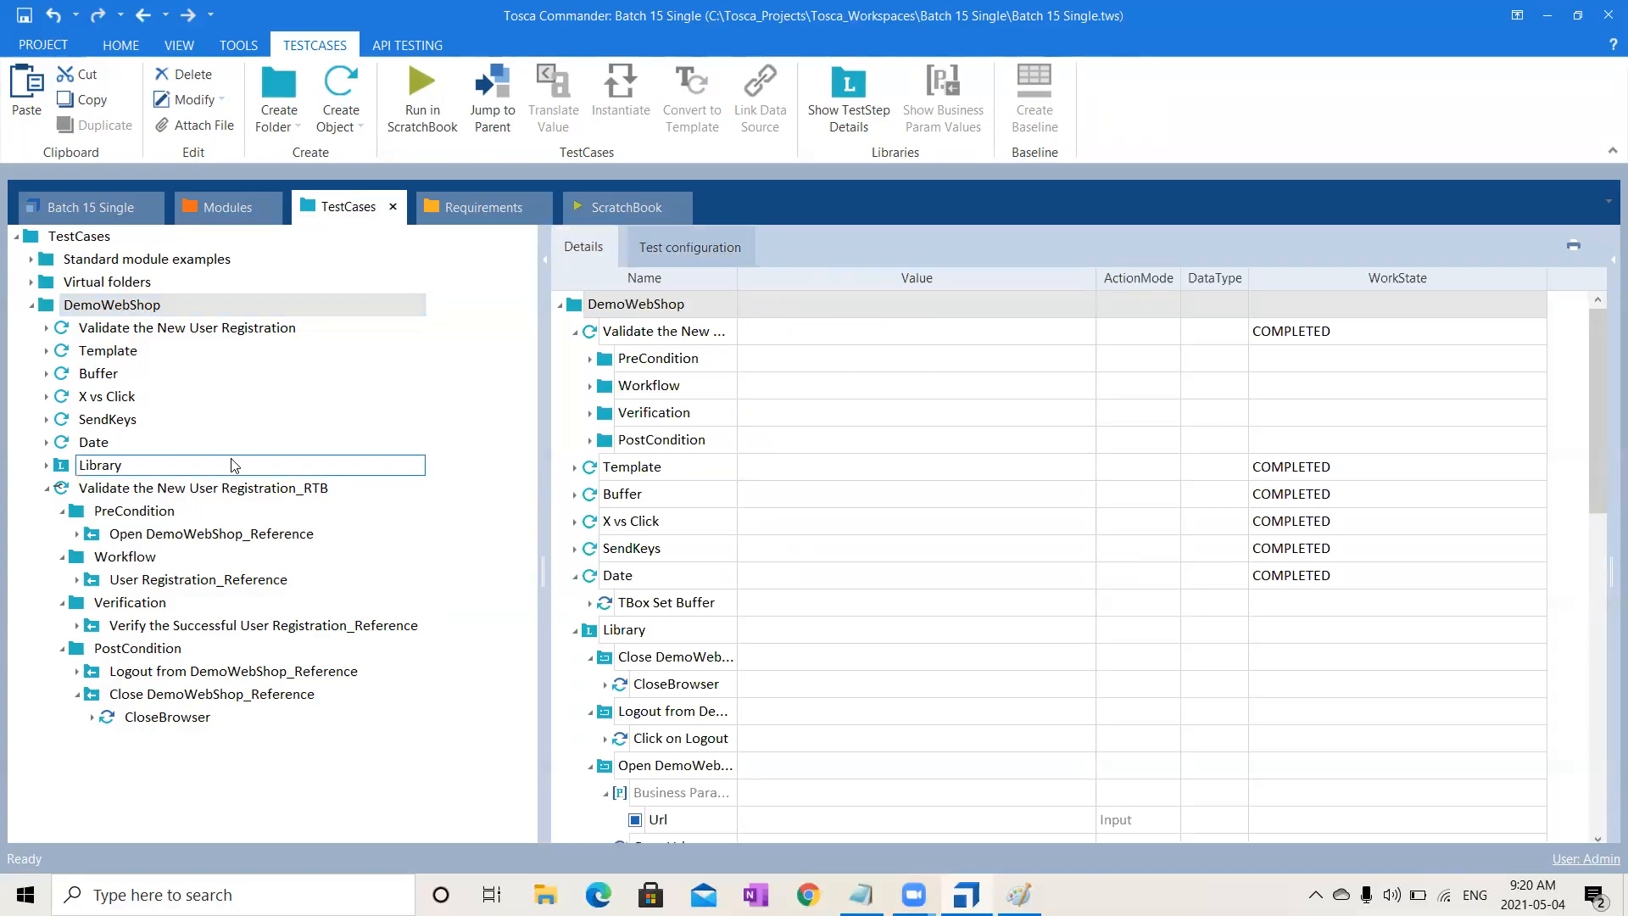
pyautogui.click(190, 497)
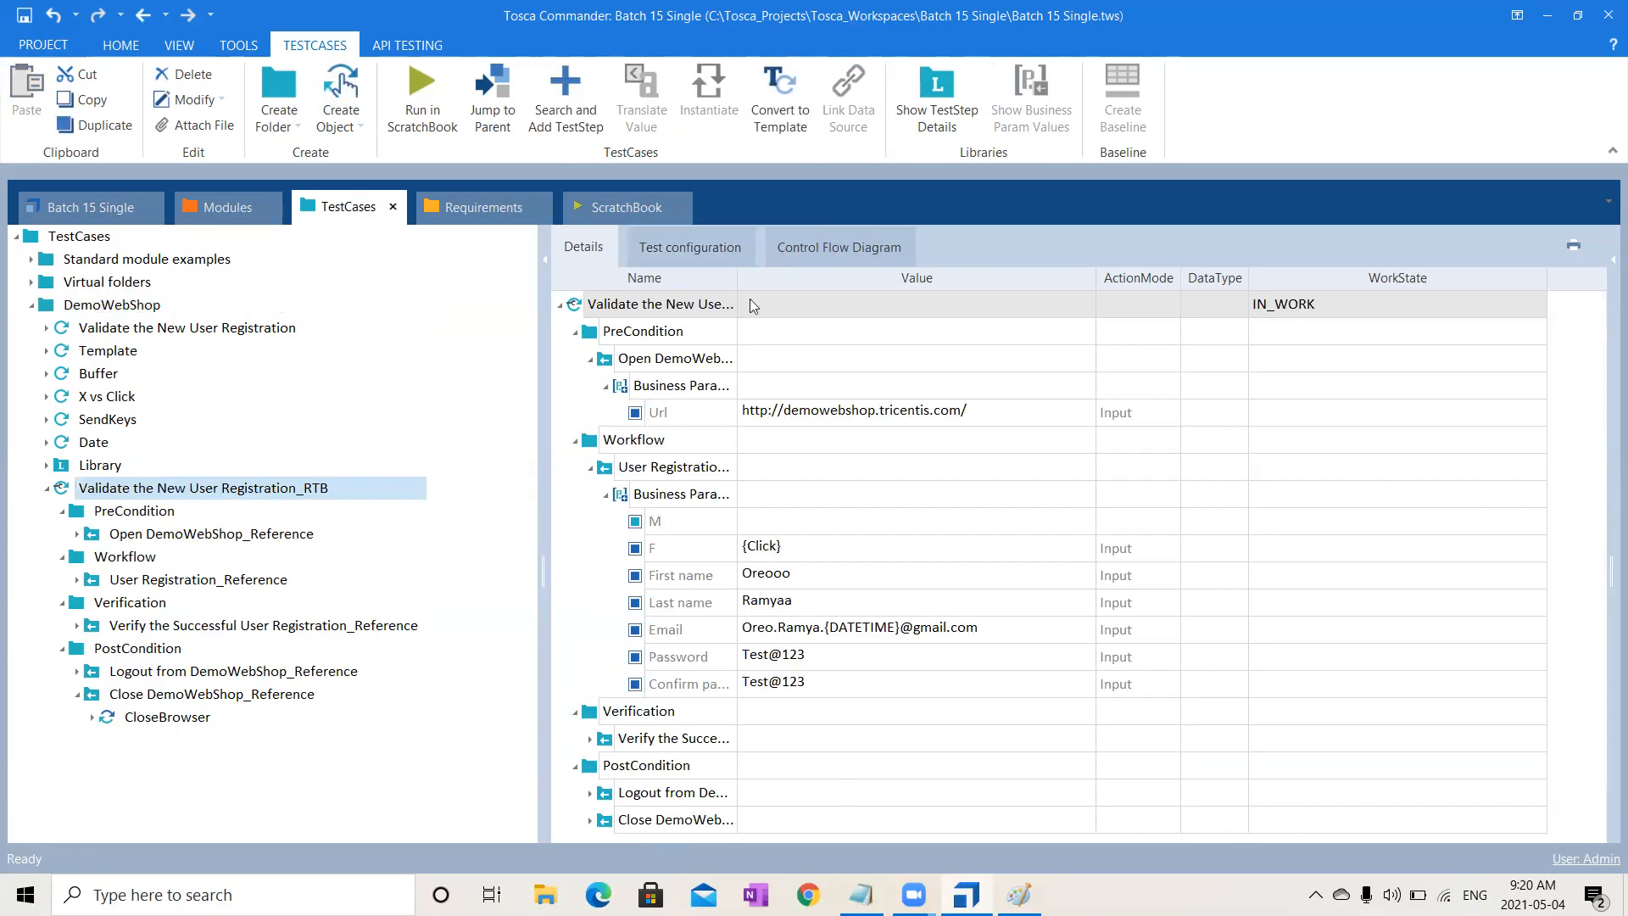
pyautogui.click(709, 247)
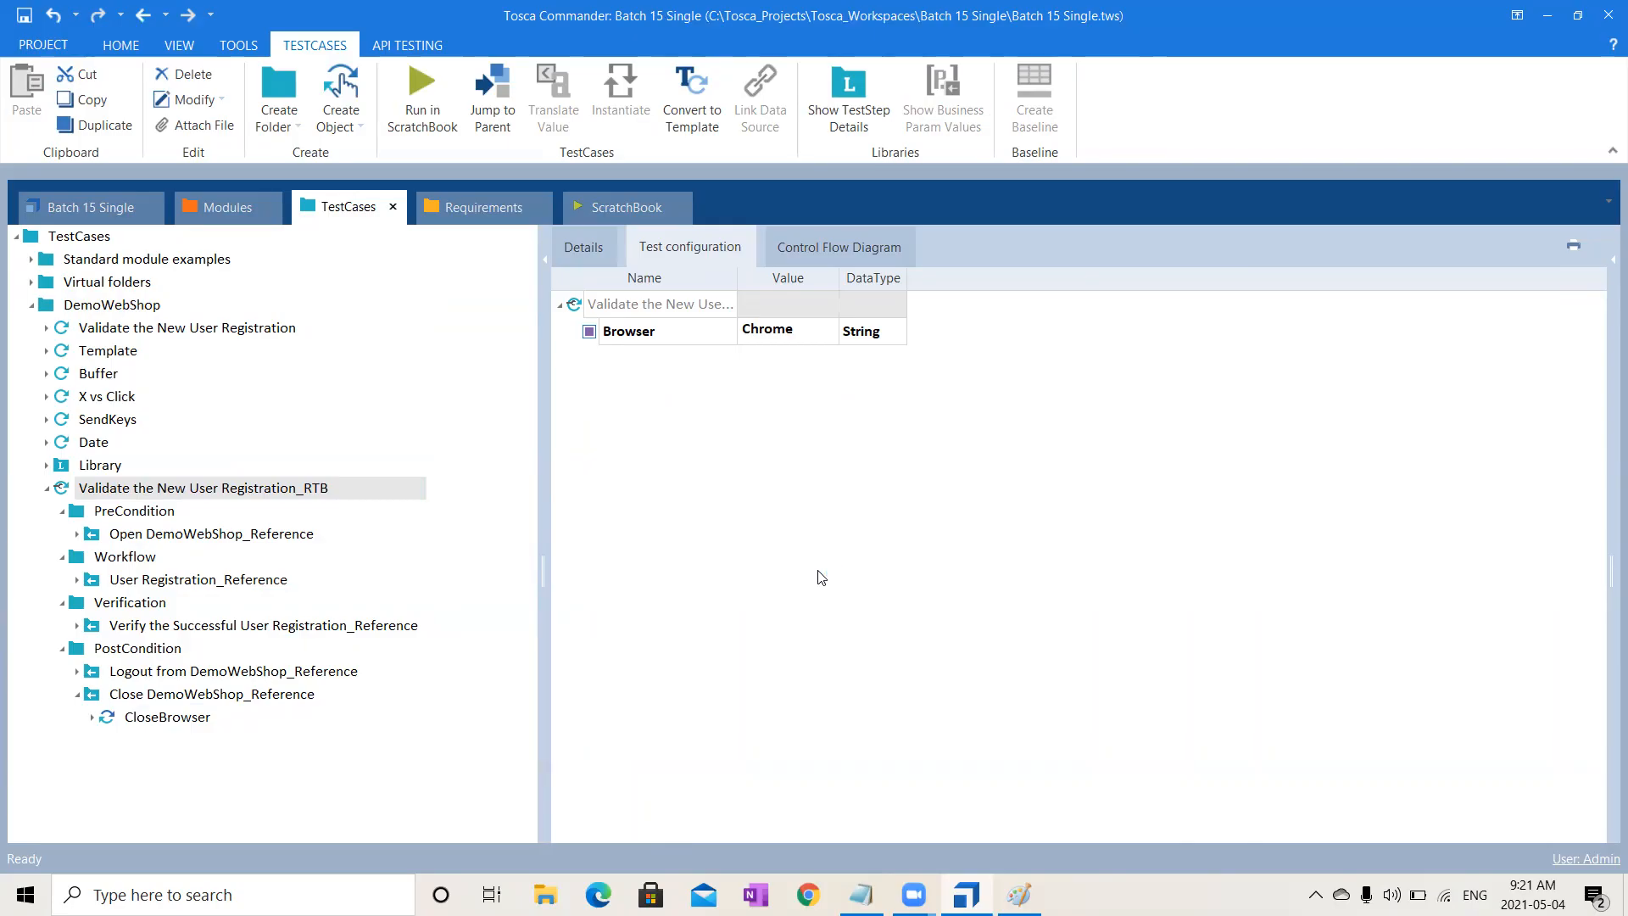
pyautogui.click(296, 495)
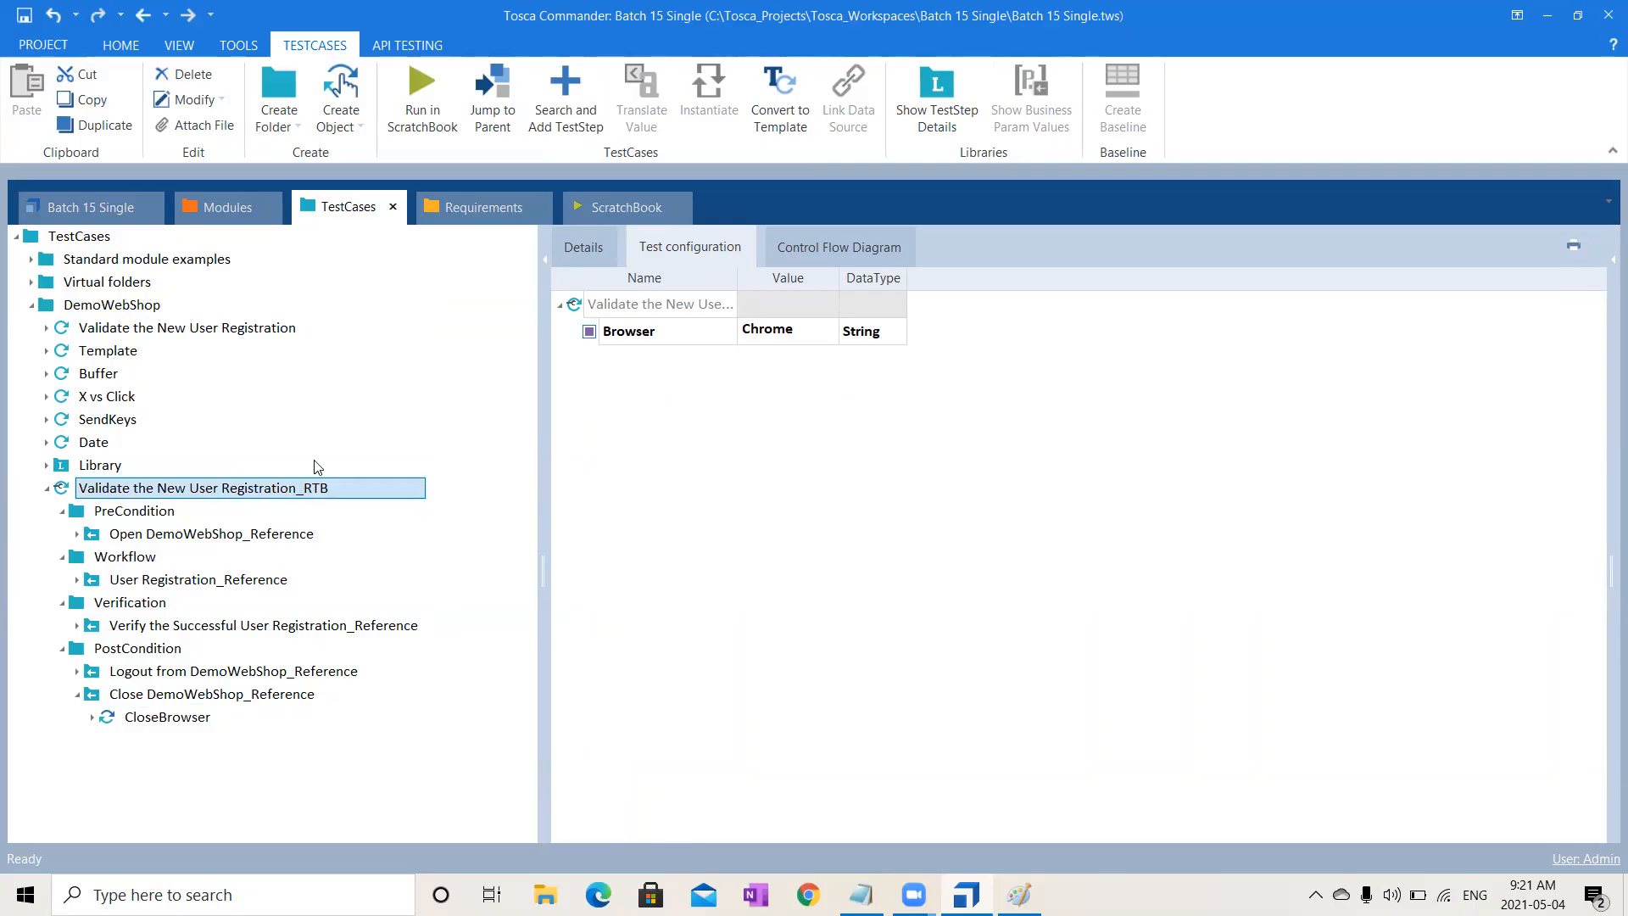
pyautogui.click(421, 108)
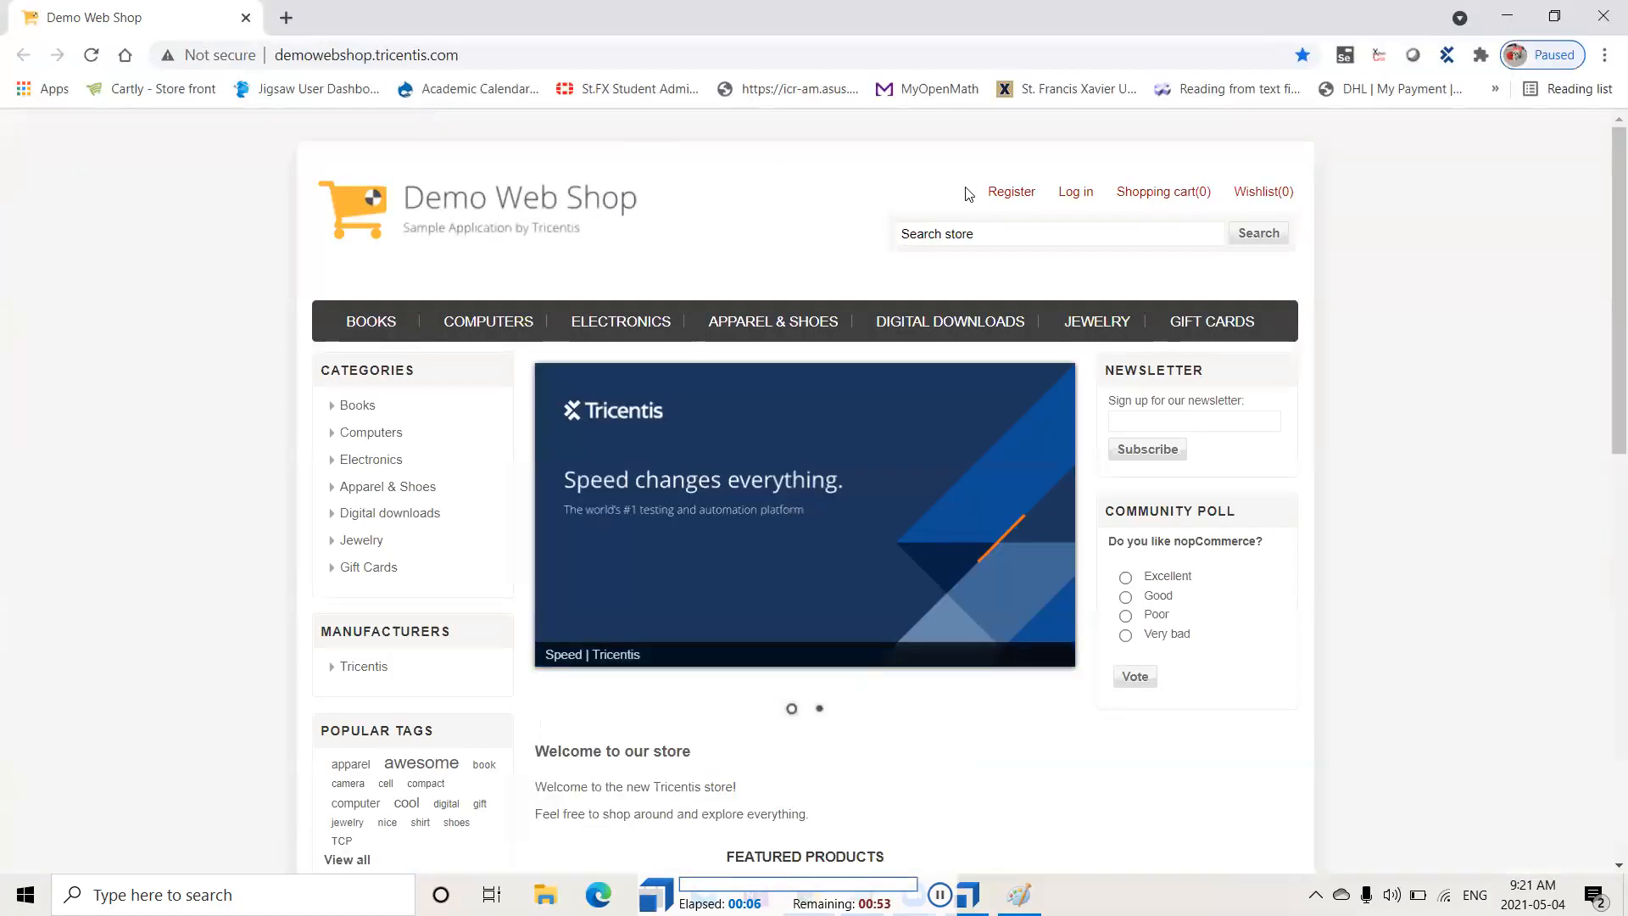
# - Register a new female user with first name, last name, email and password, then log out
pyautogui.click(1008, 199)
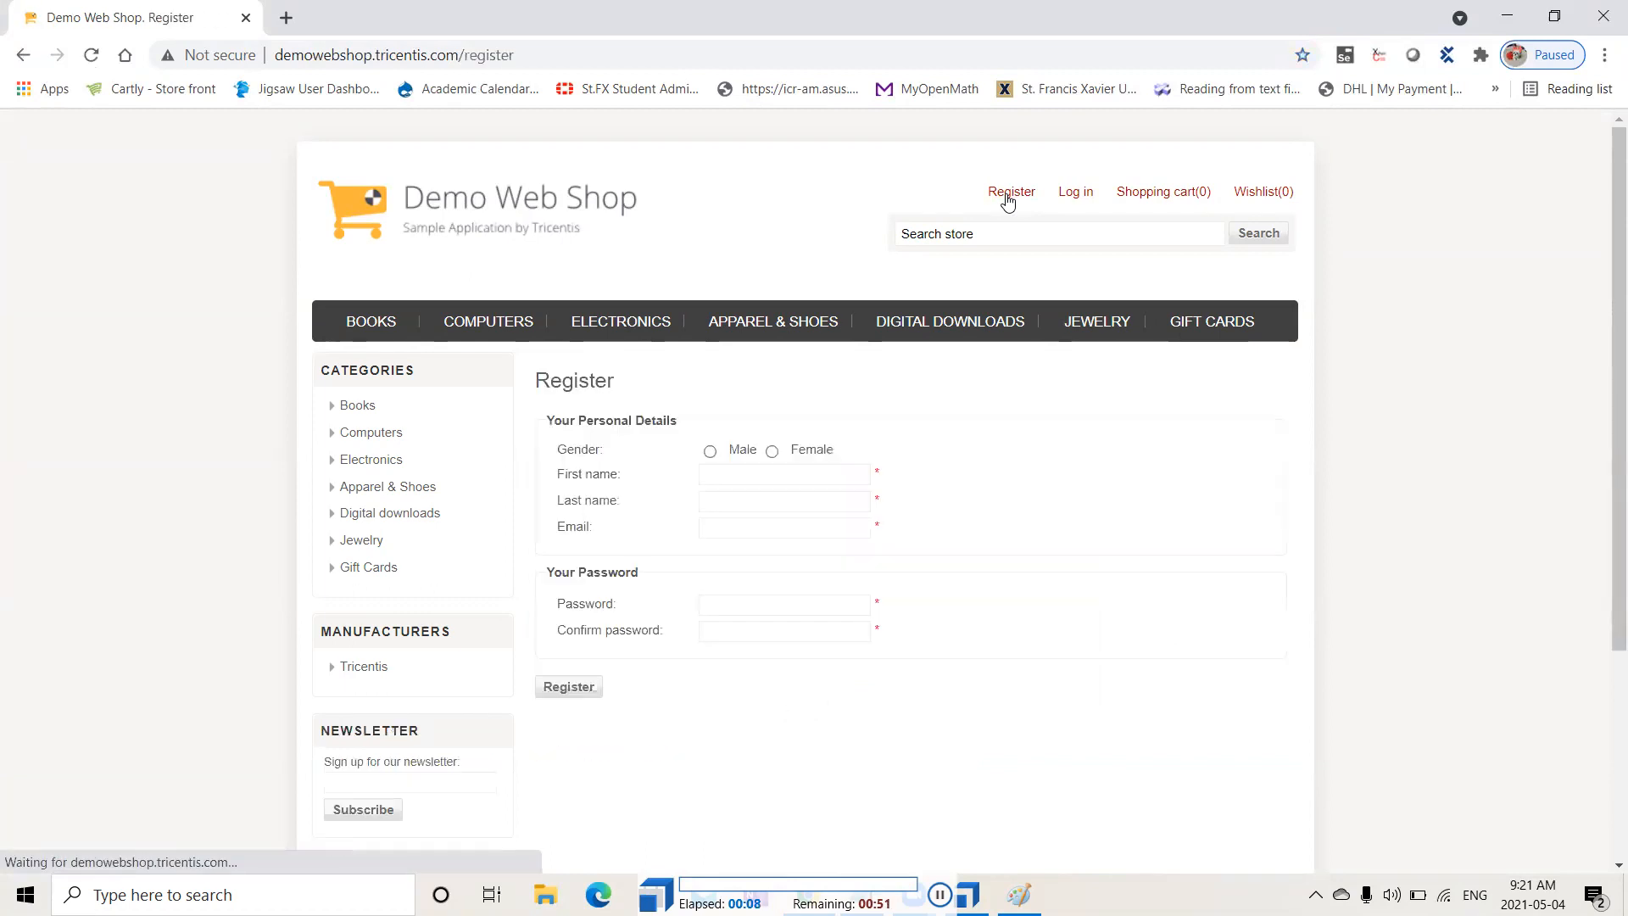
pyautogui.click(773, 458)
pyautogui.press('Tab')
pyautogui.write('Oreooo')
pyautogui.press('Tab')
pyautogui.write('Ramyaa')
pyautogui.press('Tab')
pyautogui.write('Oreo.Ramya.20210504092')
pyautogui.press('Tab')
pyautogui.click(569, 496)
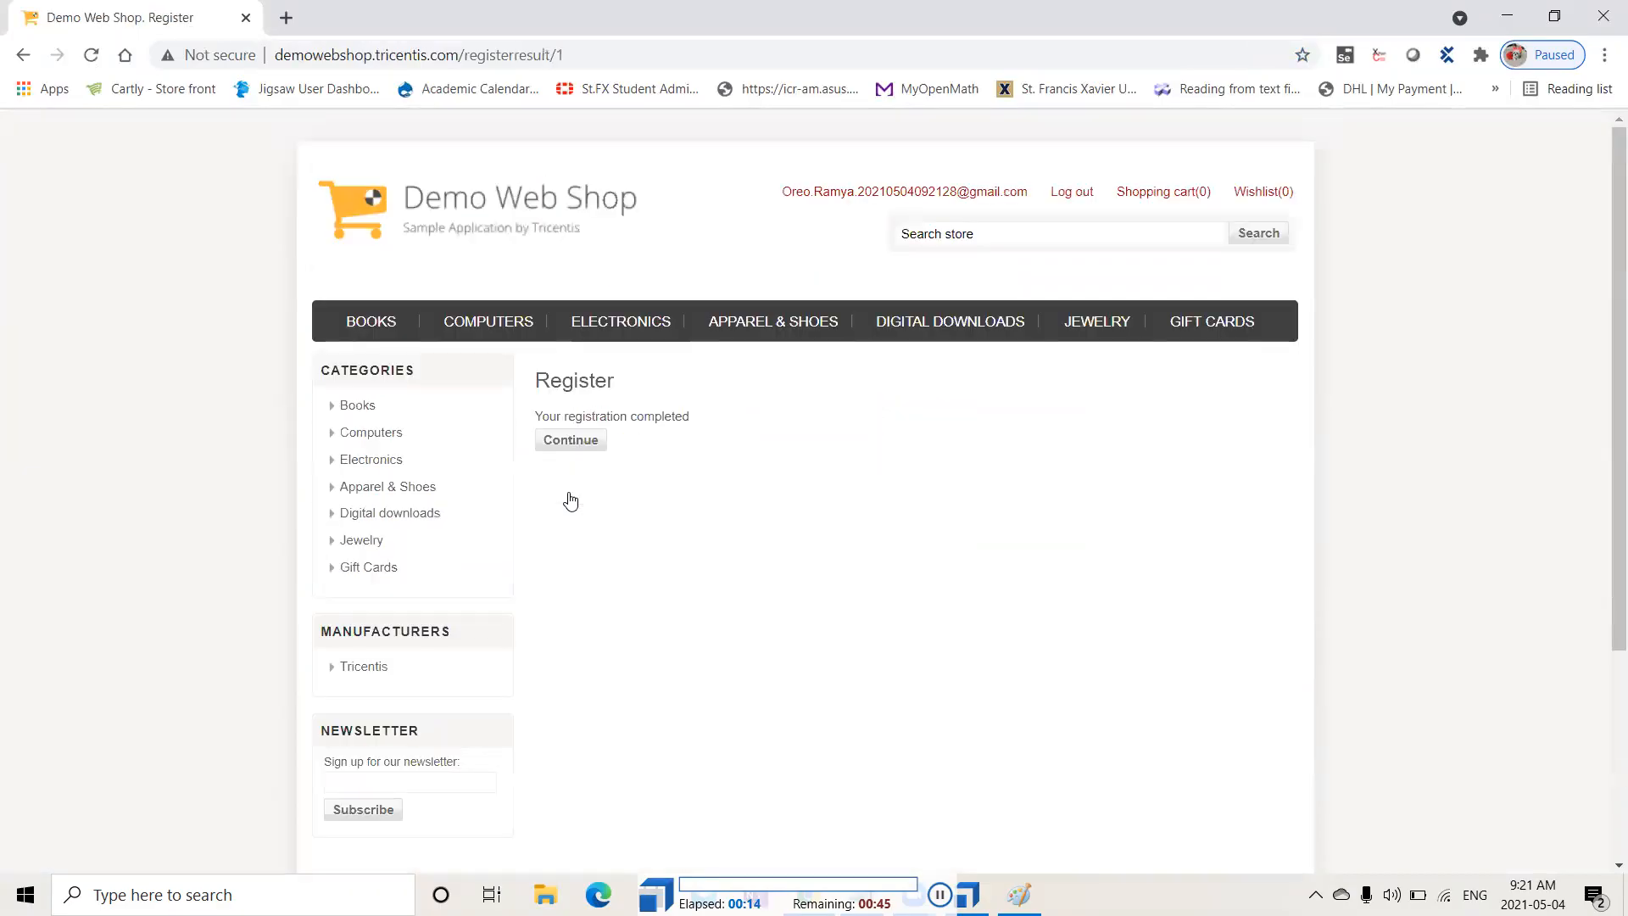
pyautogui.click(1068, 193)
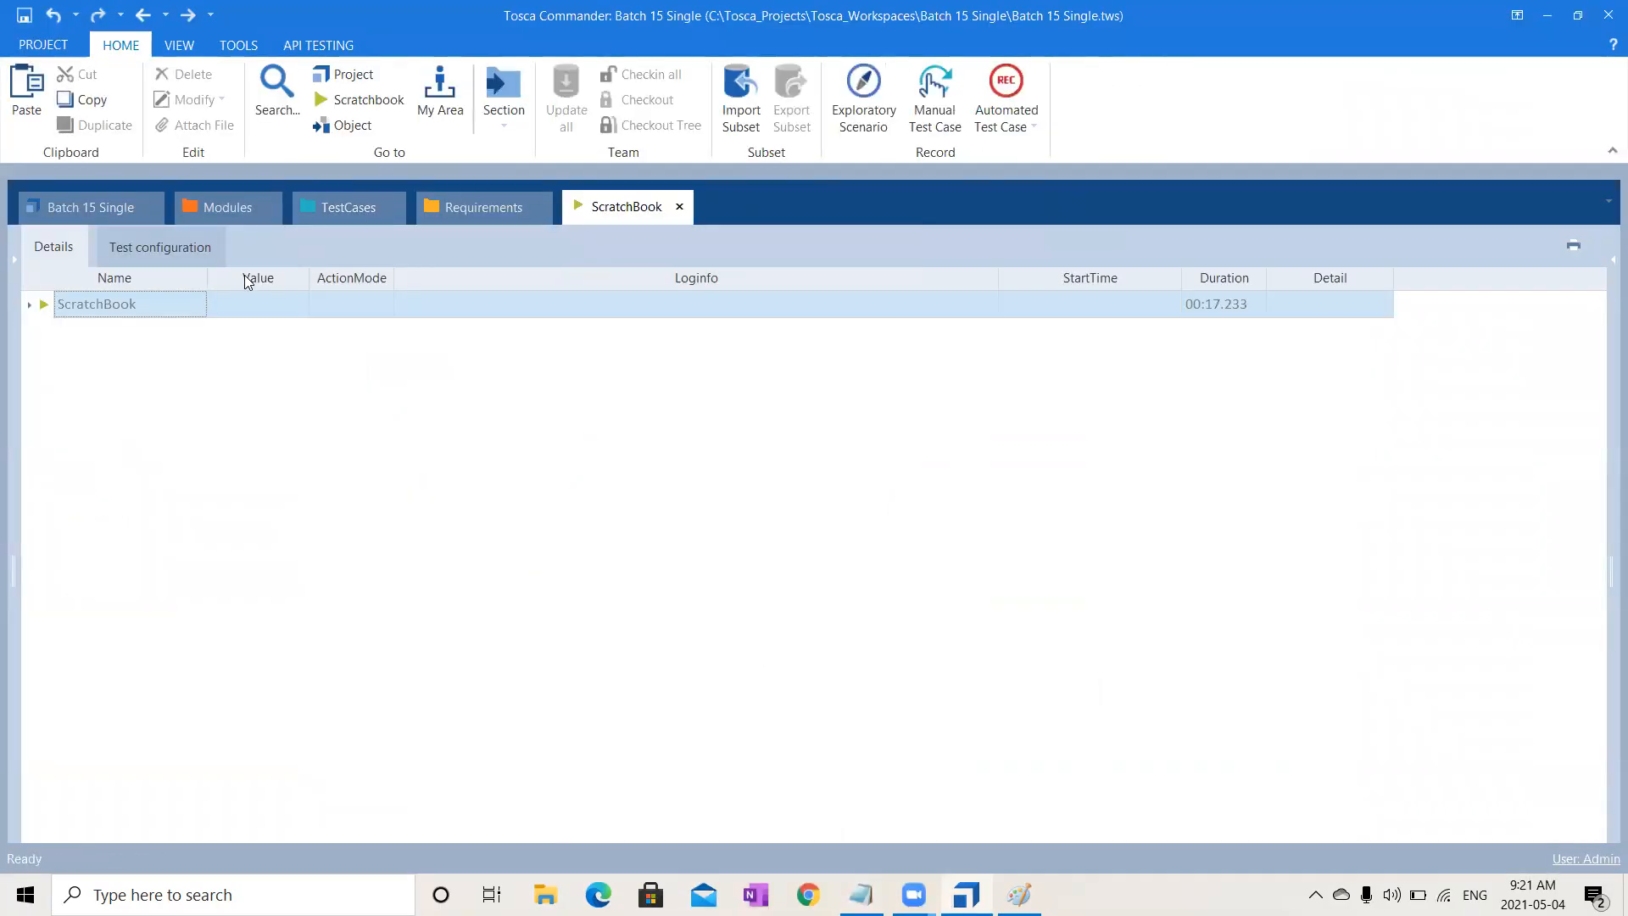
# - Expand all ScratchBook result steps and inspect the buffered Email log value, then return to TestCases
pyautogui.doubleClick(71, 305)
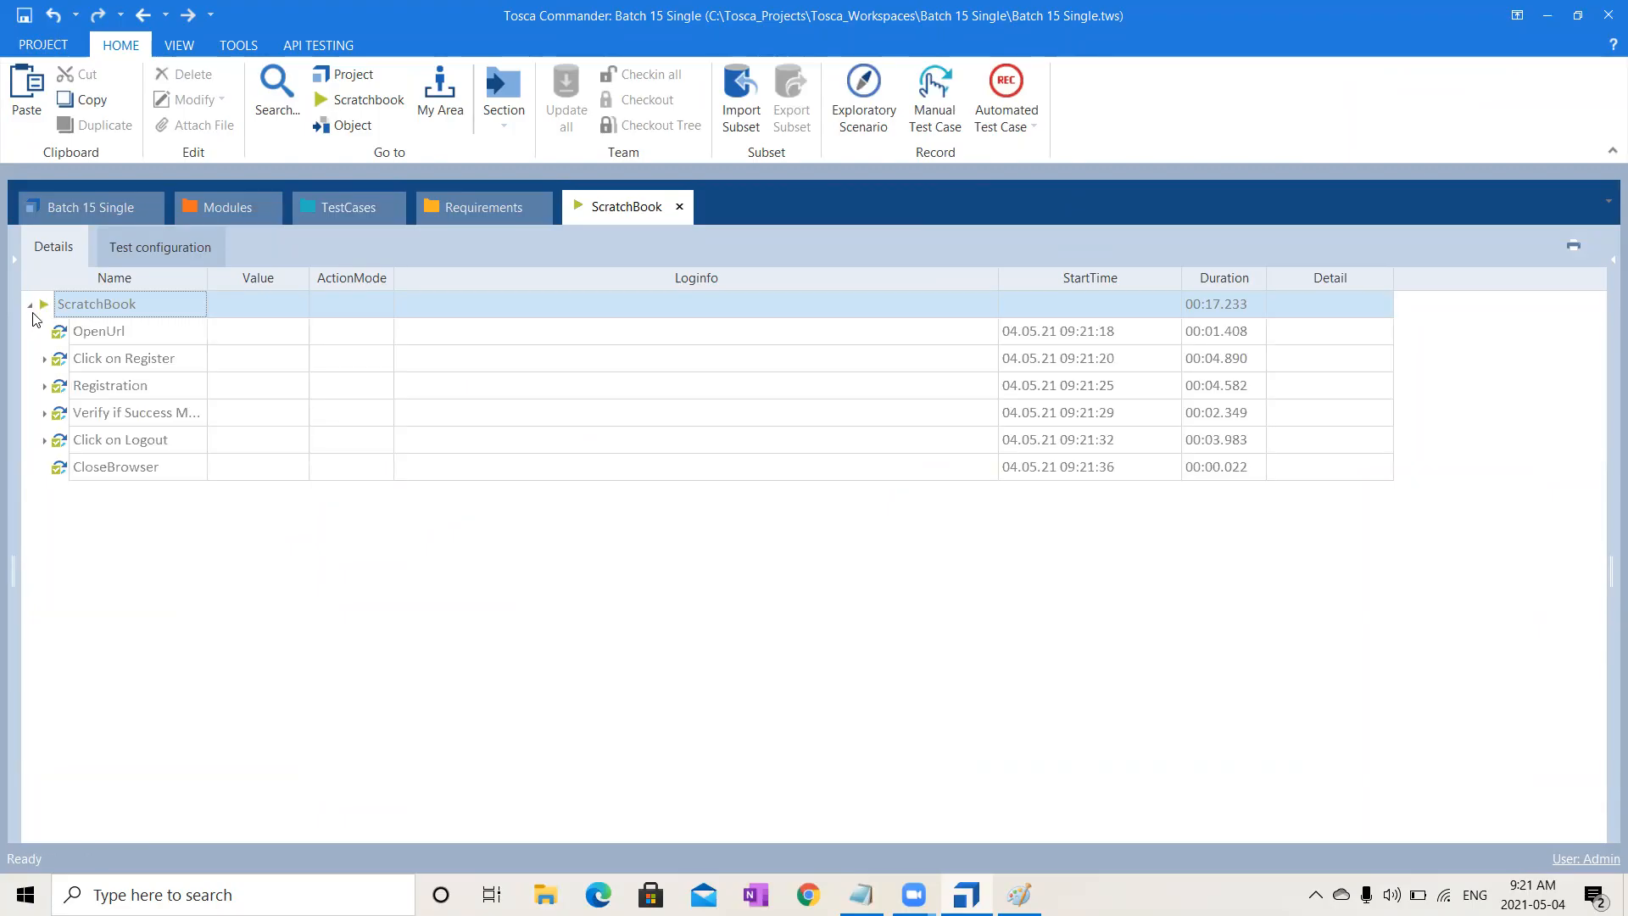
pyautogui.rightClick(95, 318)
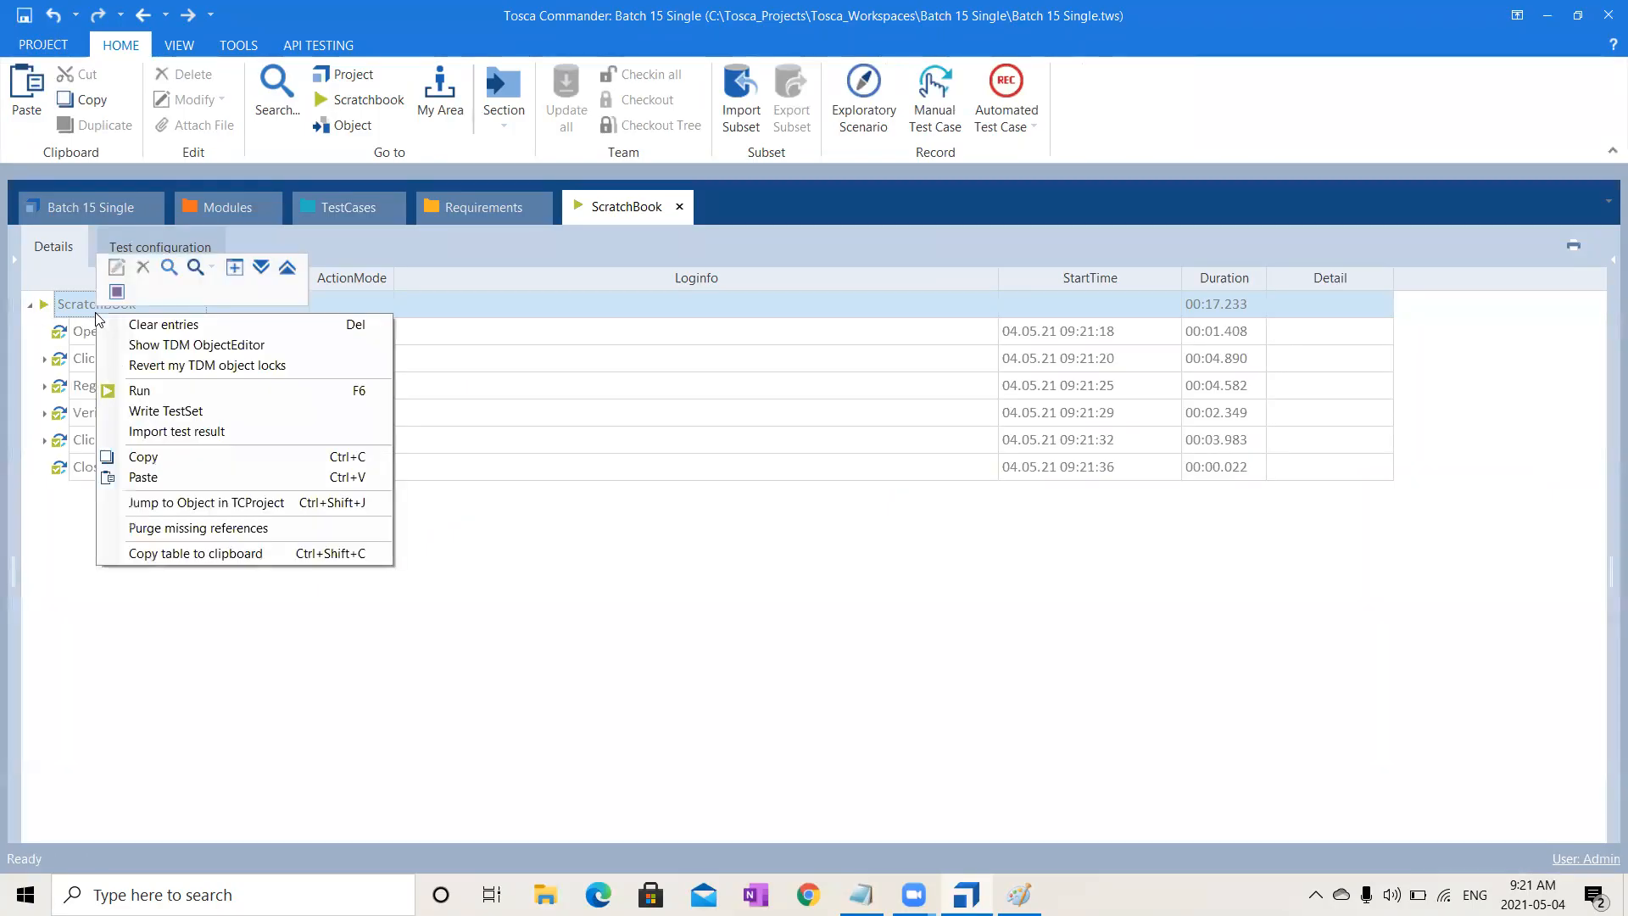
pyautogui.click(261, 268)
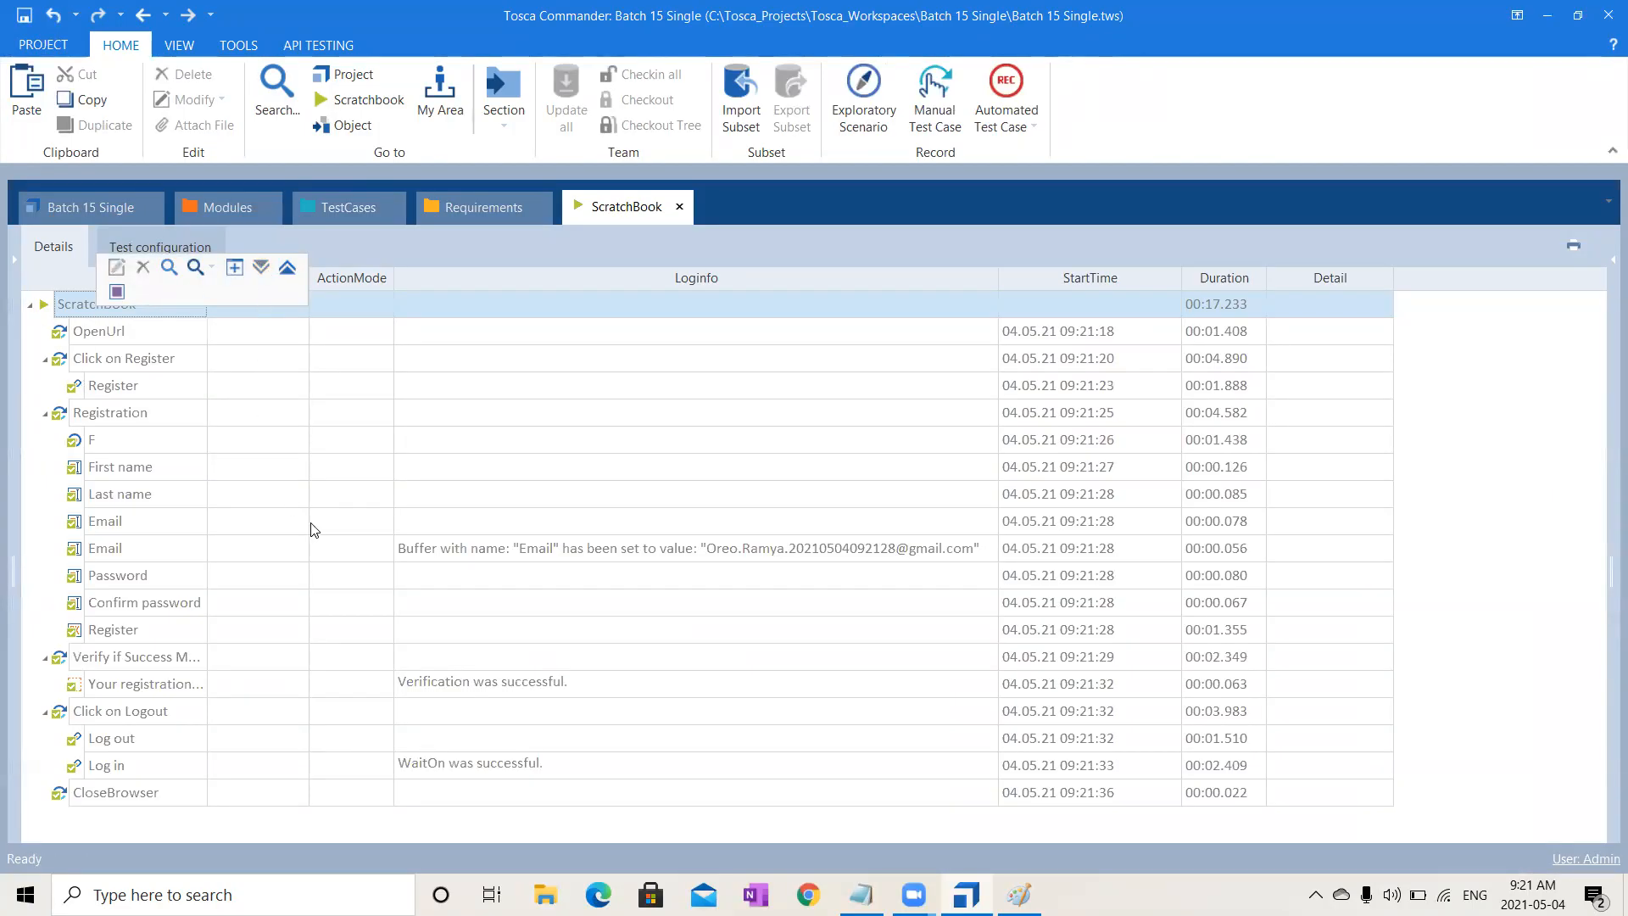
pyautogui.click(480, 551)
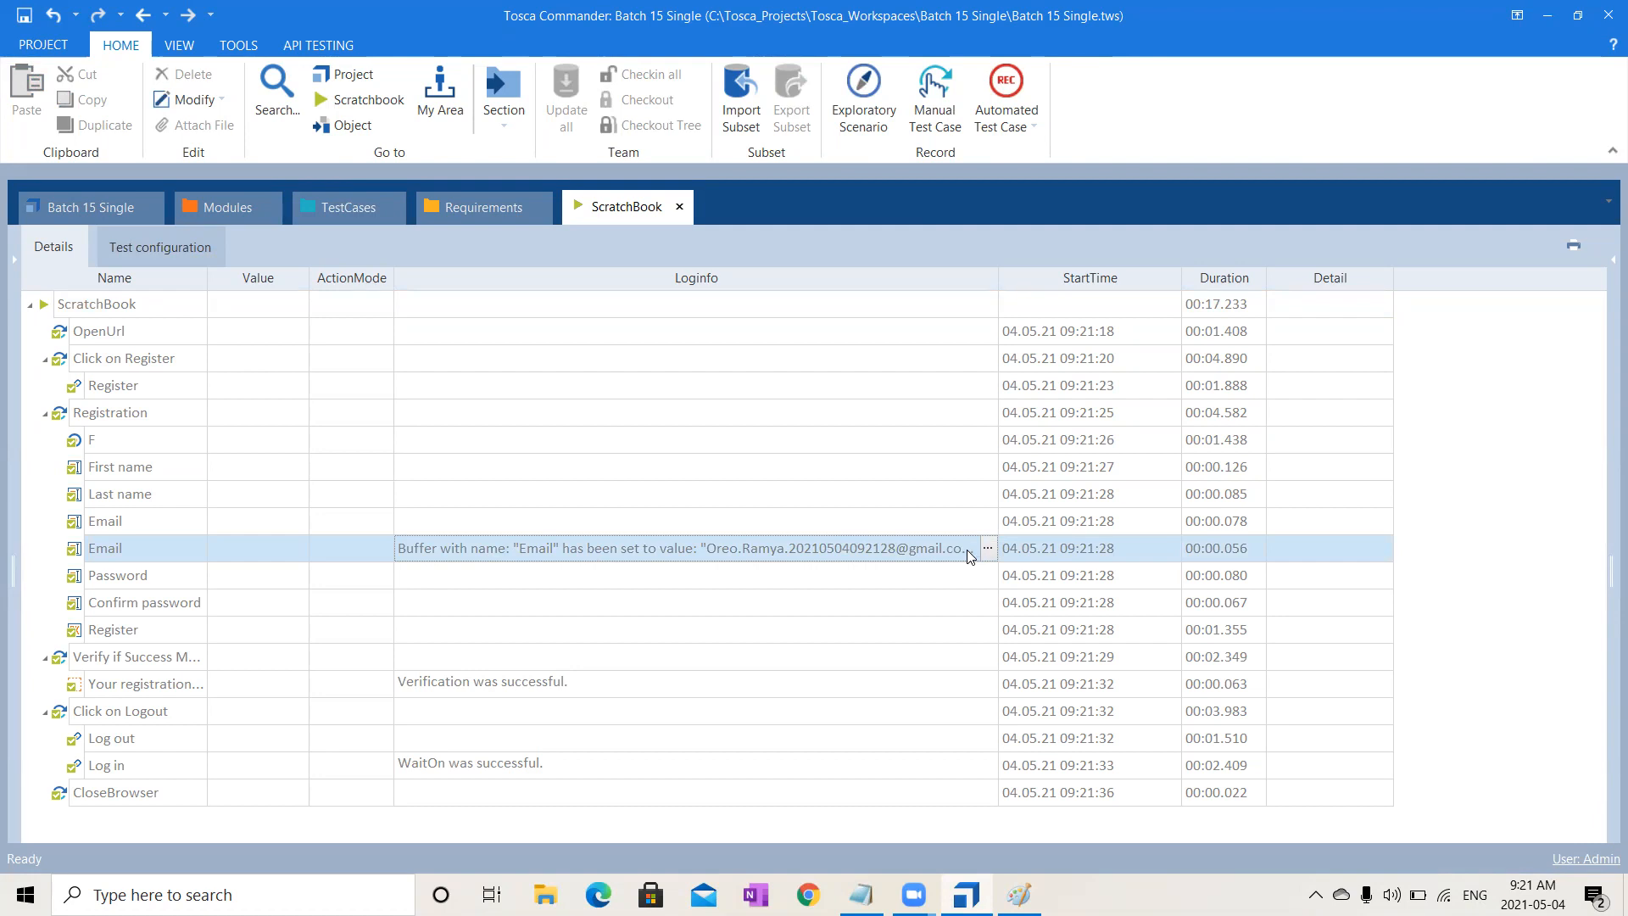
pyautogui.click(373, 214)
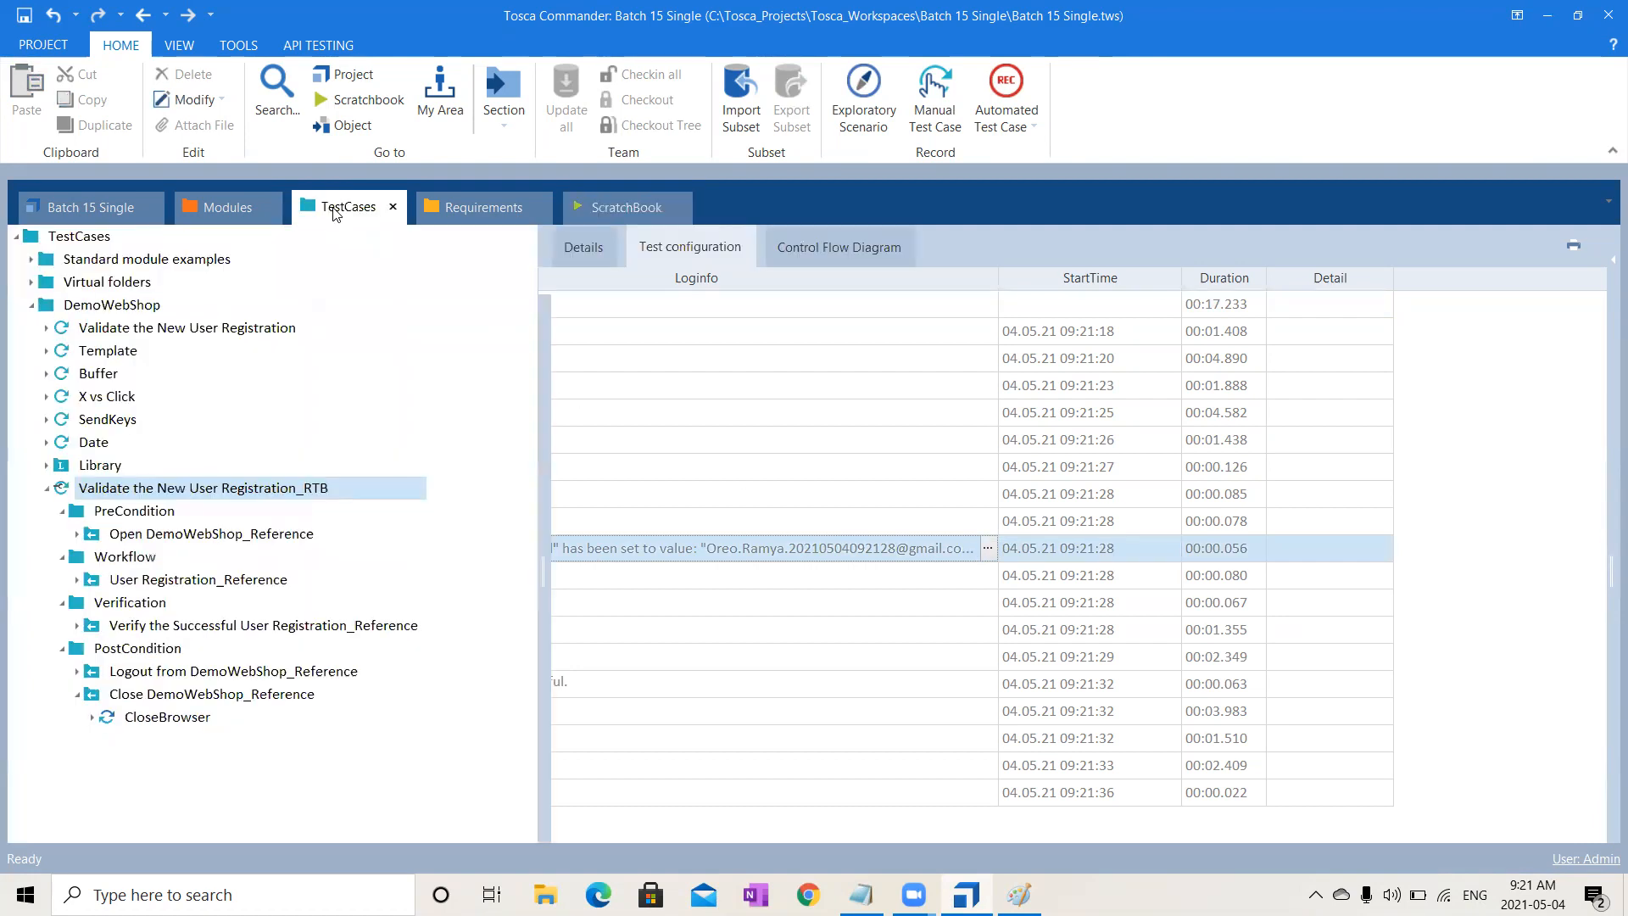
# - Change the _RTB test case's WorkState from IN_WORK to COMPLETED and expand the Library folder
pyautogui.click(328, 490)
pyautogui.click(593, 252)
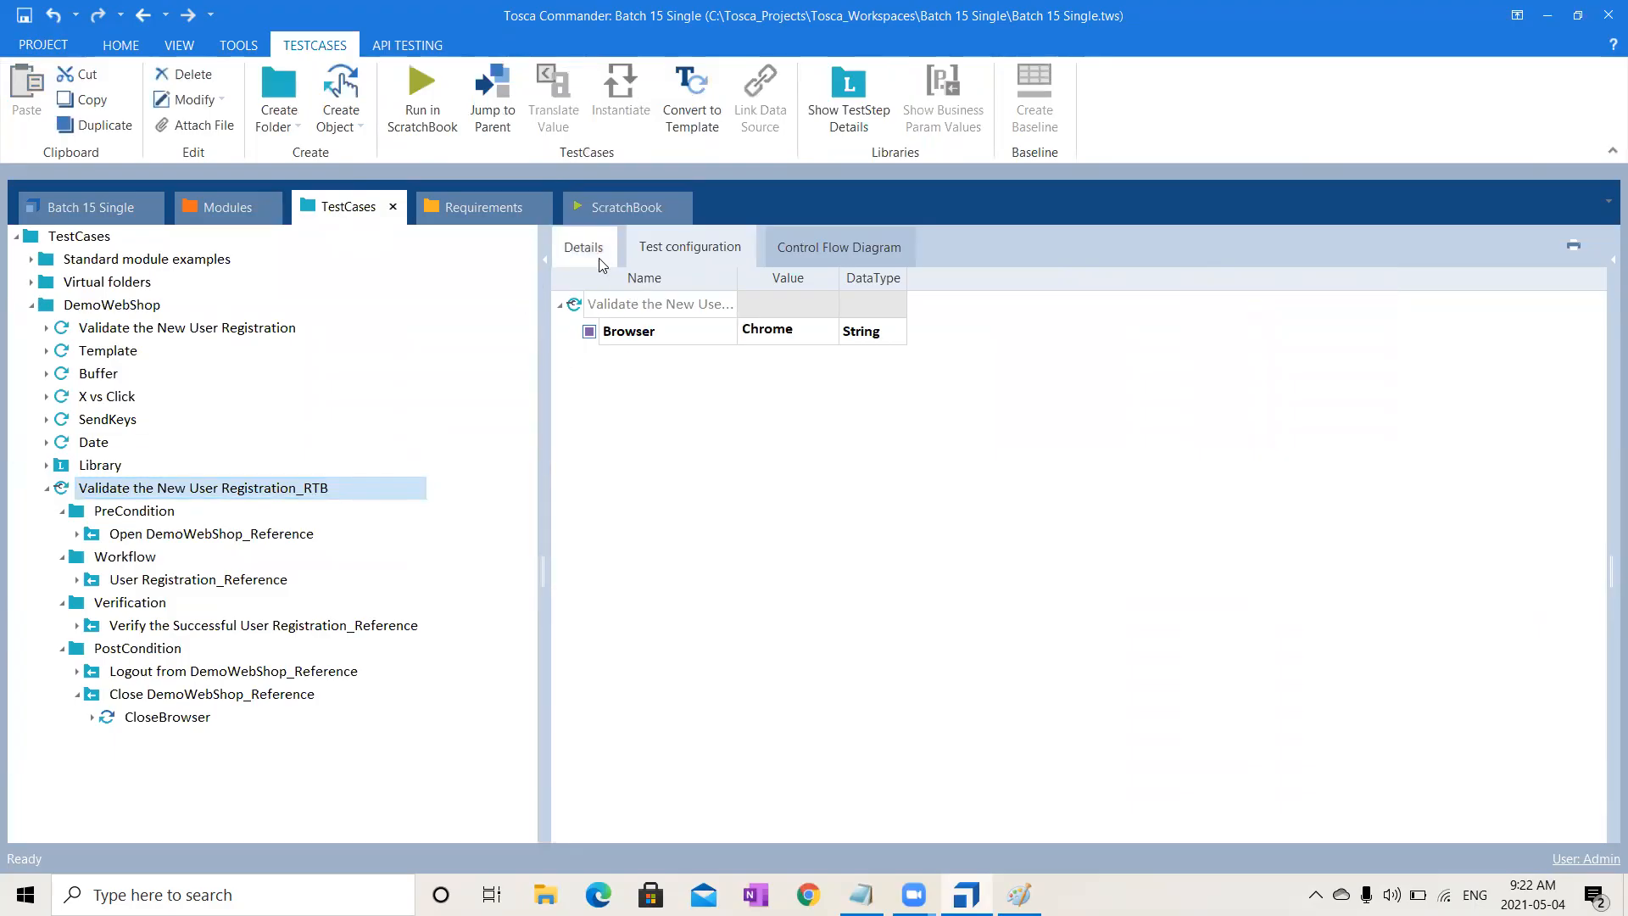
pyautogui.click(1380, 298)
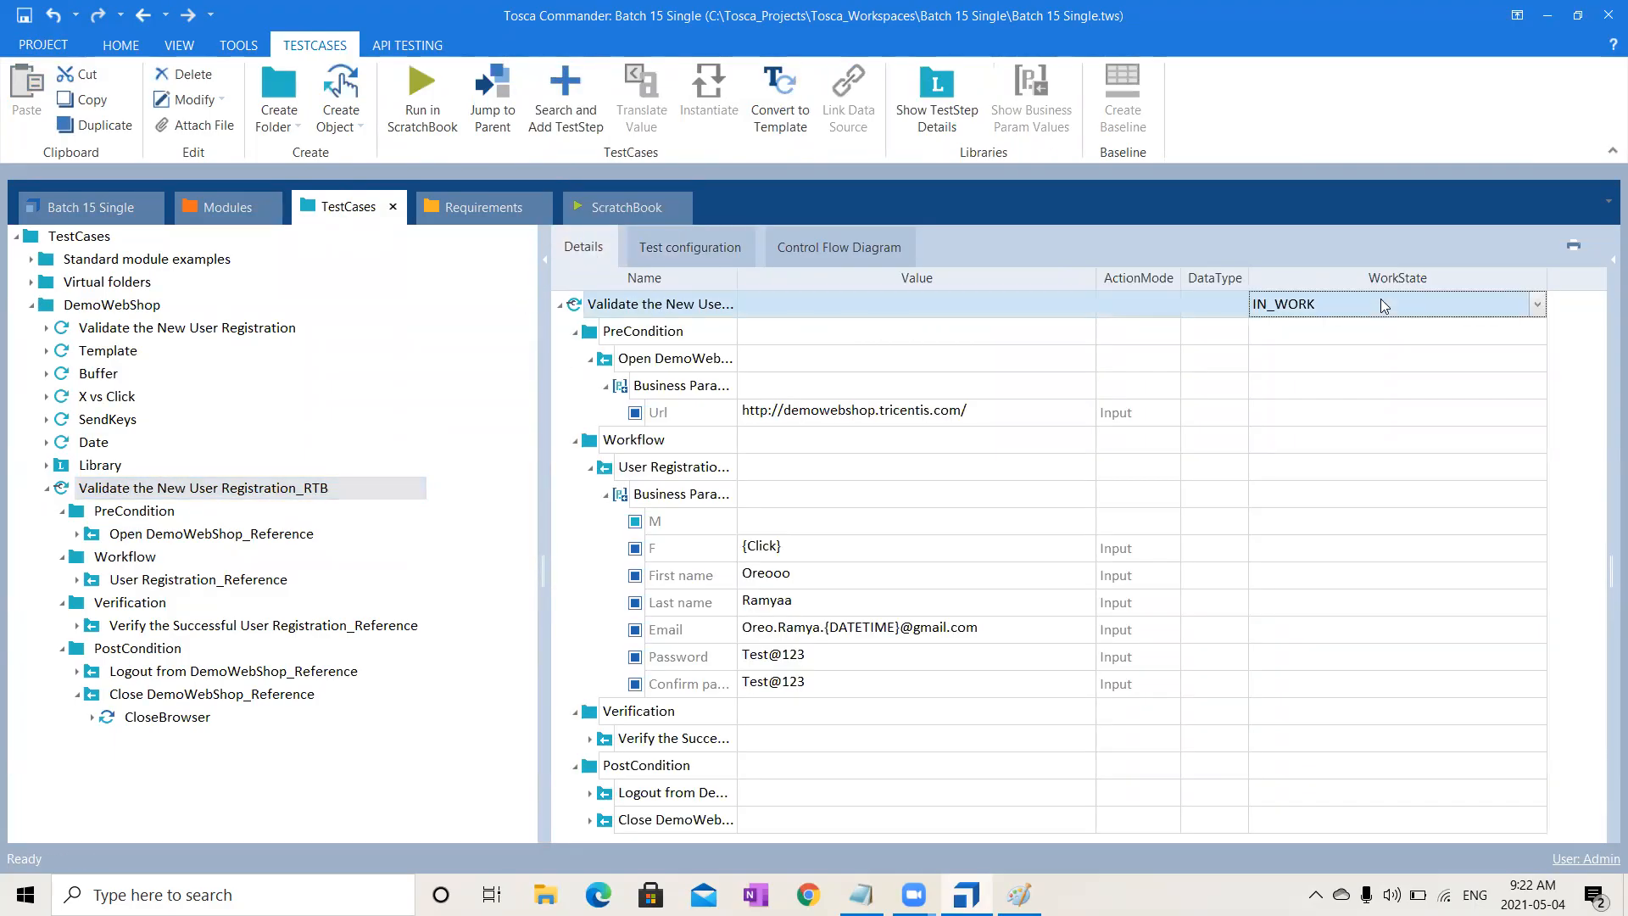
pyautogui.write('c')
pyautogui.click(1336, 497)
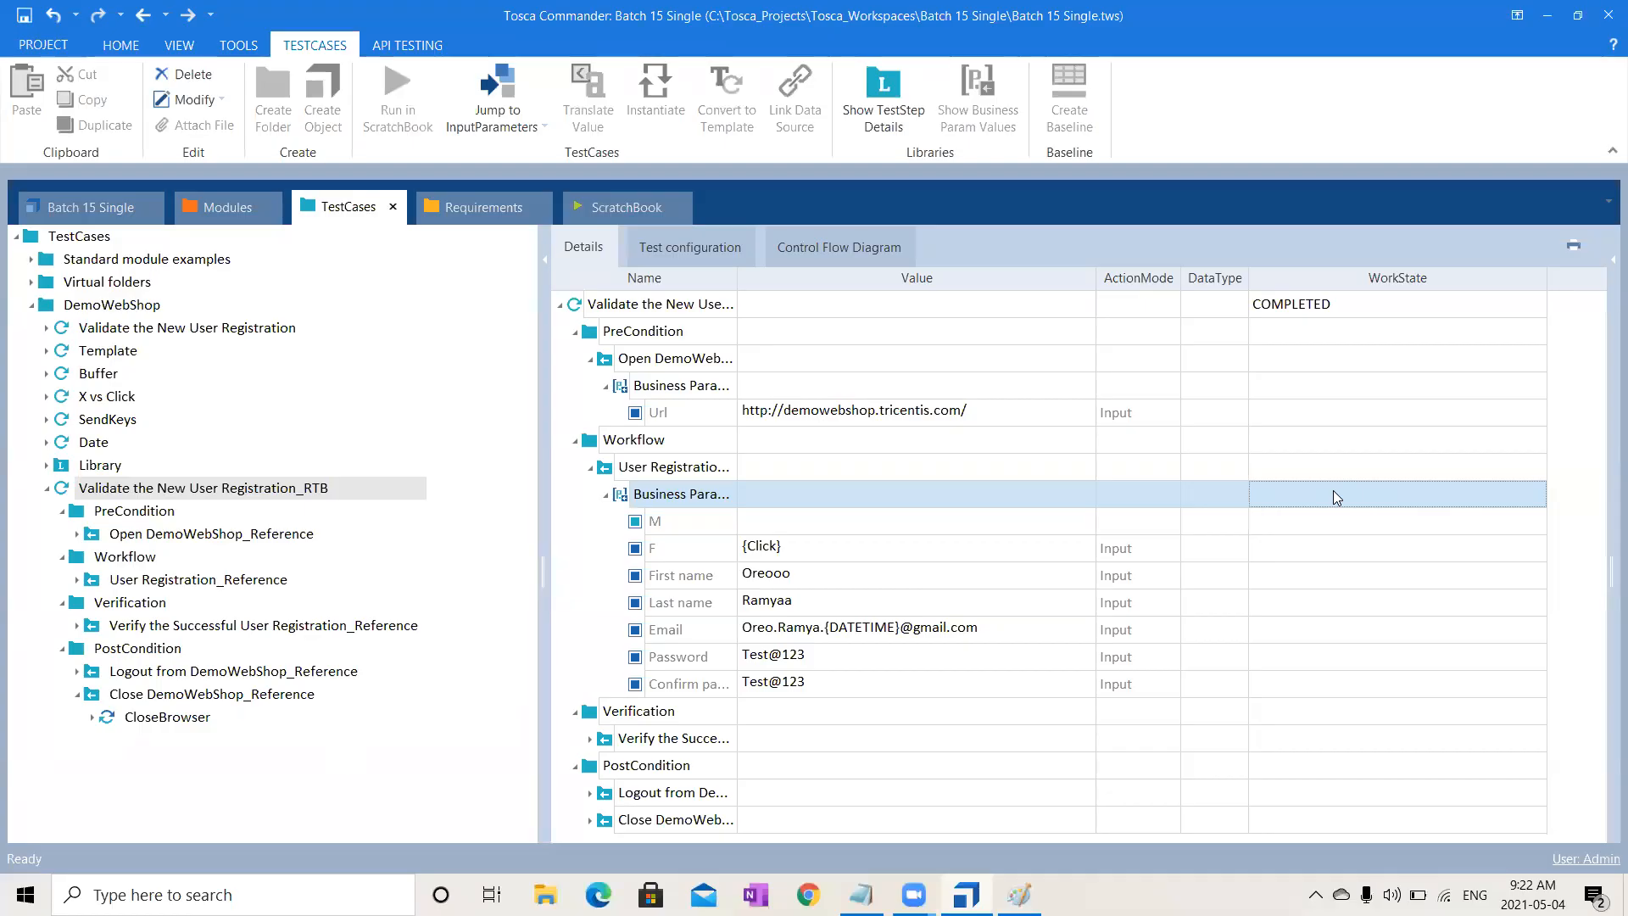
pyautogui.click(47, 472)
pyautogui.click(46, 467)
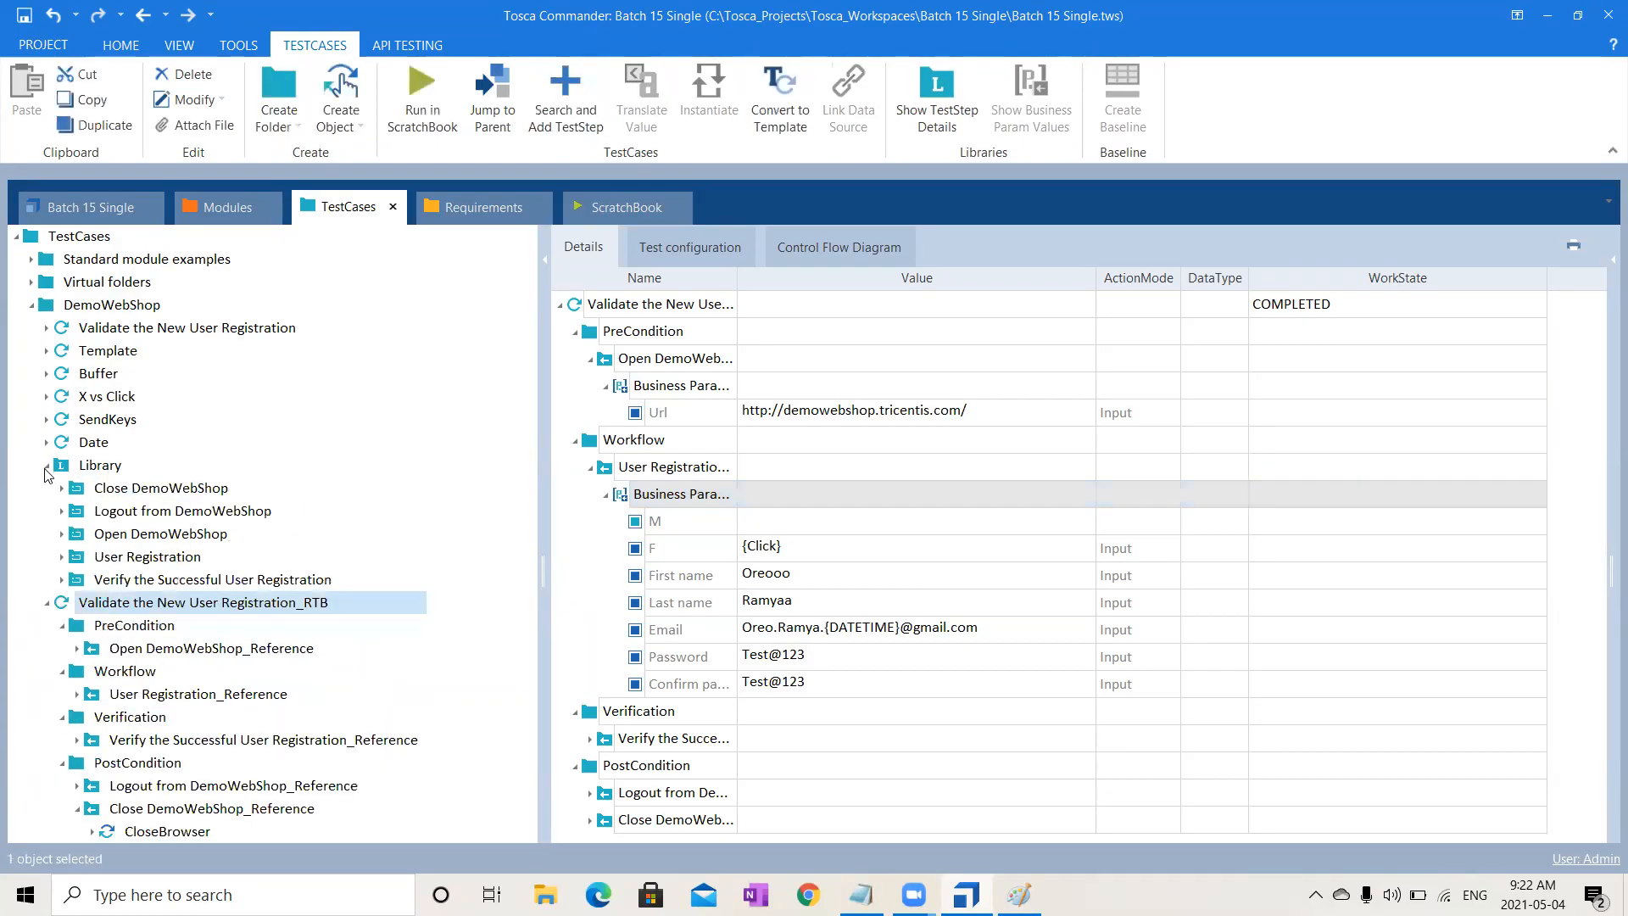
# - Review the Close DemoWebShop, Open DemoWebShop and User Registration library blocks and their business parameters
pyautogui.click(181, 492)
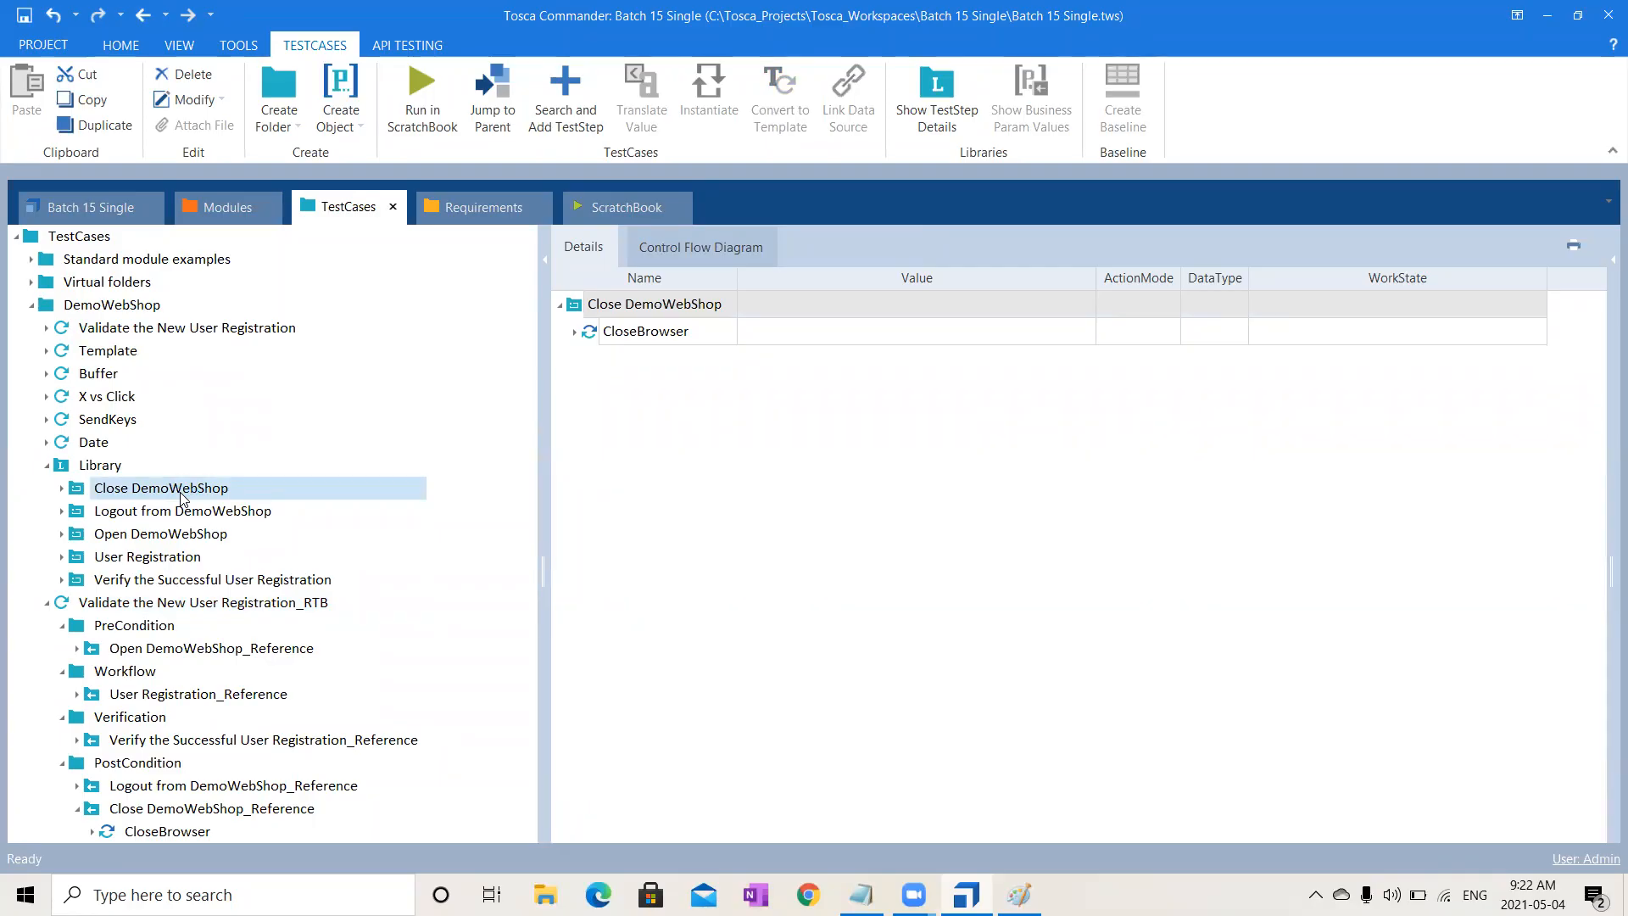
pyautogui.click(201, 562)
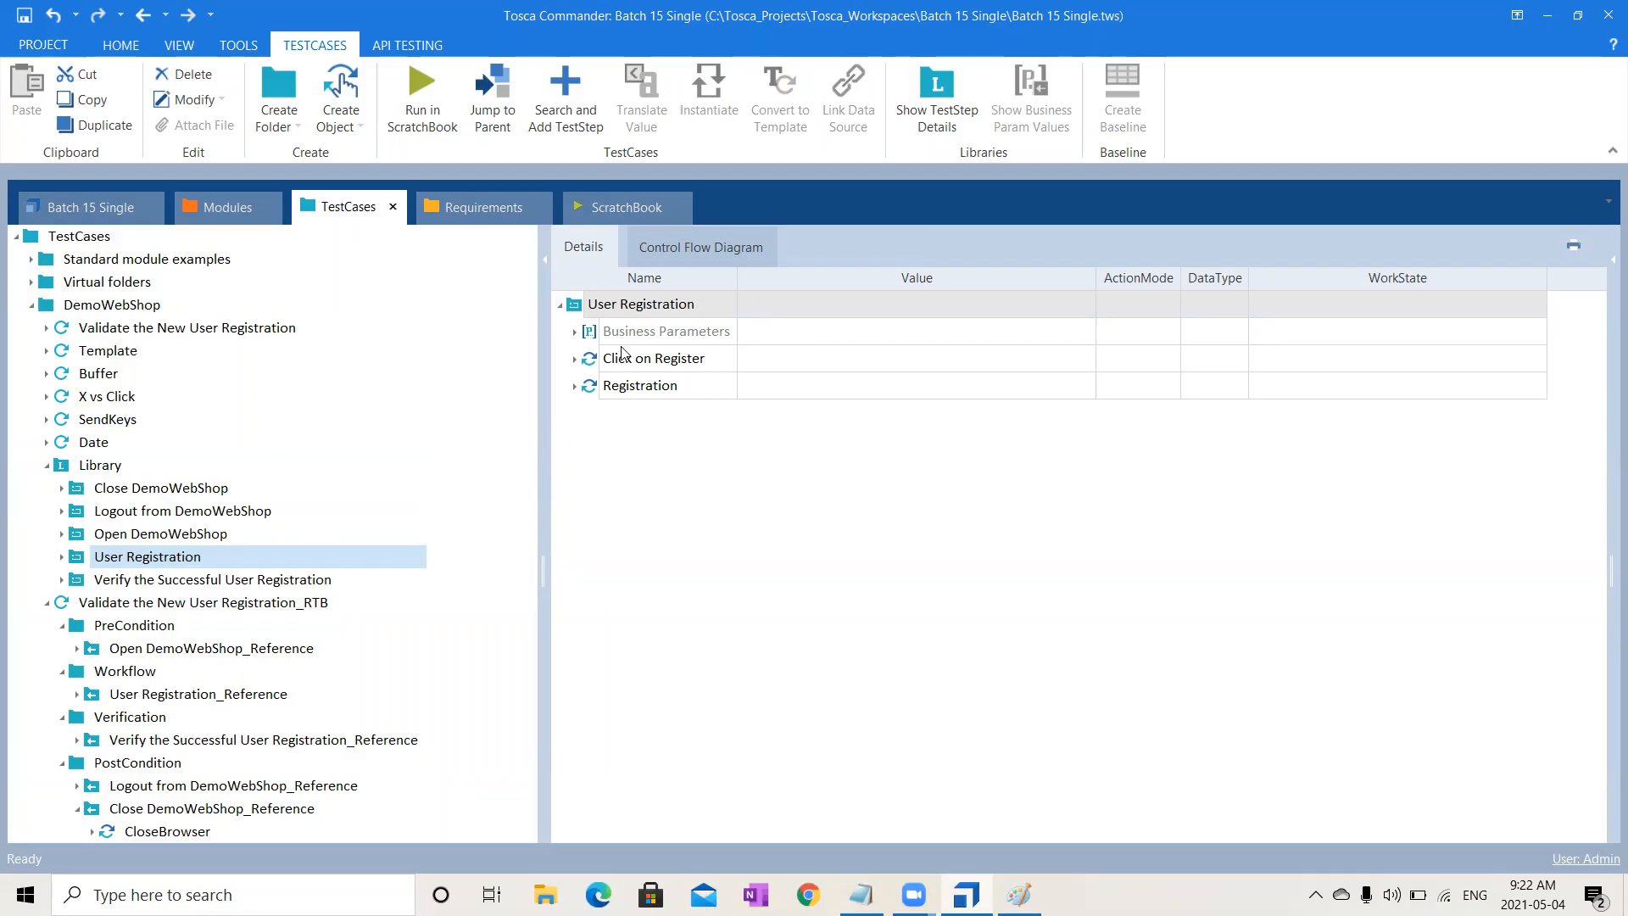
pyautogui.click(184, 534)
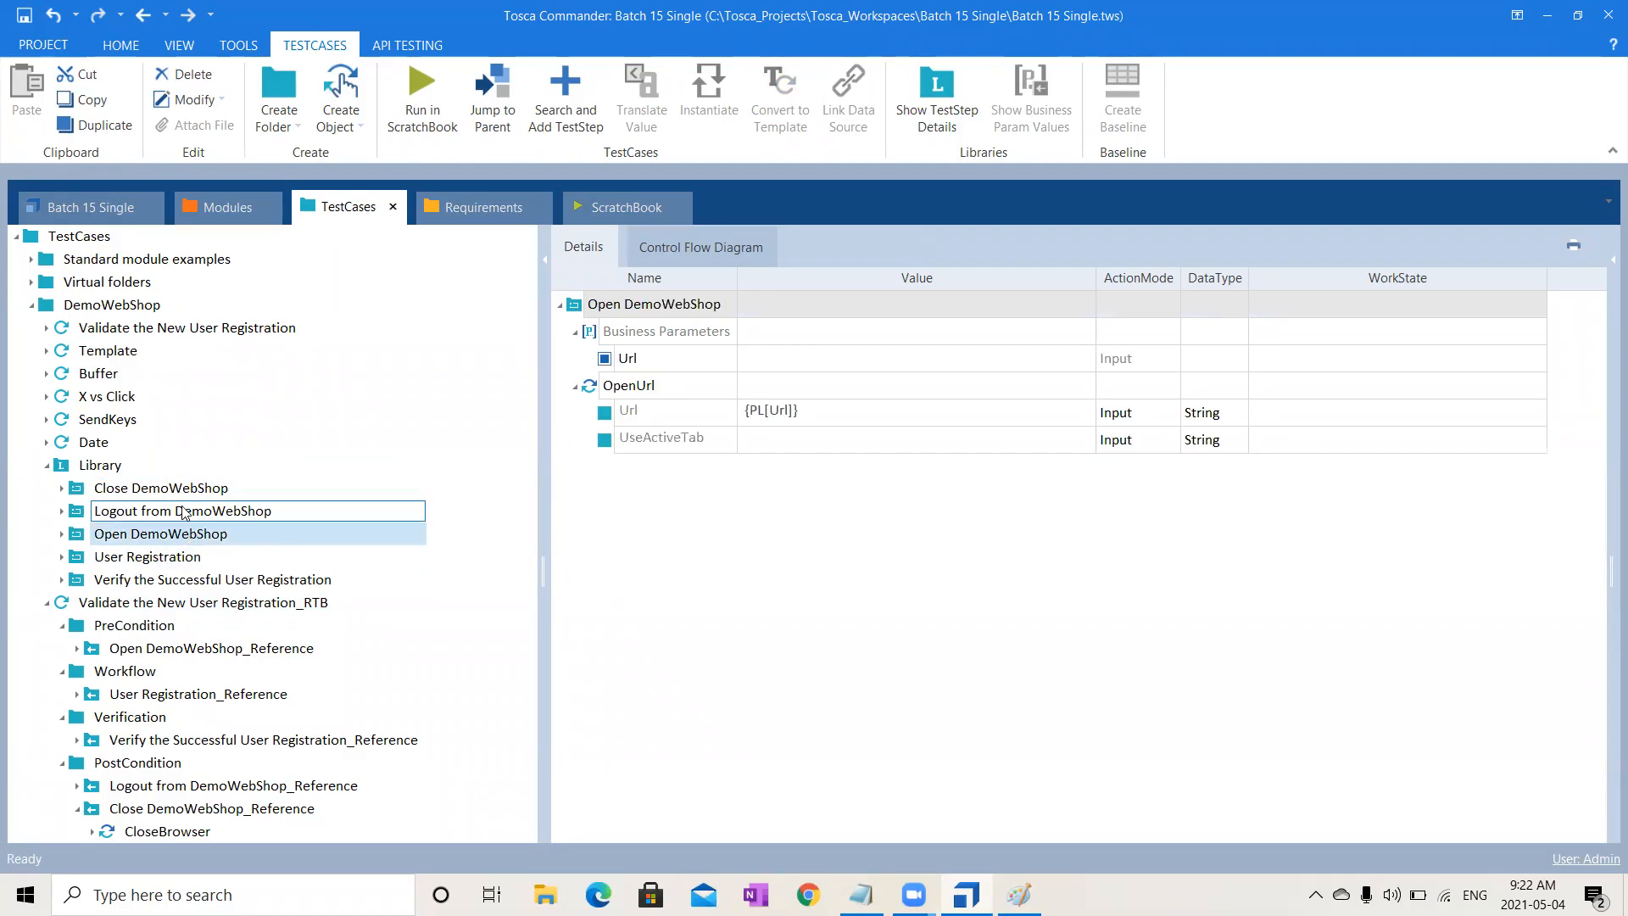
pyautogui.click(180, 489)
pyautogui.rightClick(179, 492)
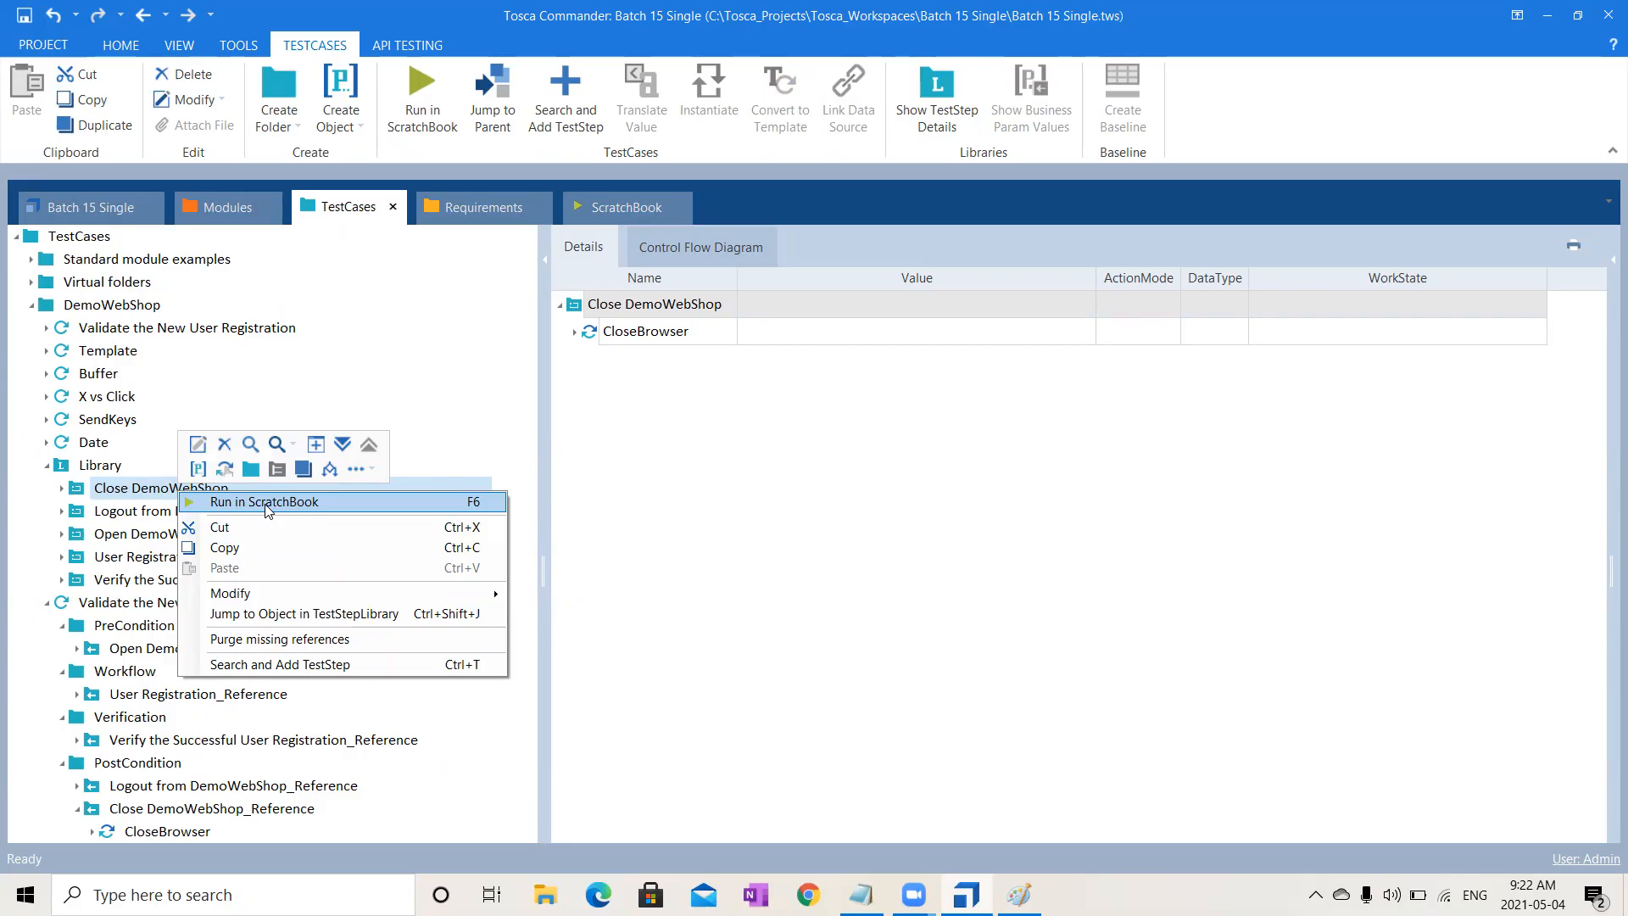
pyautogui.click(106, 475)
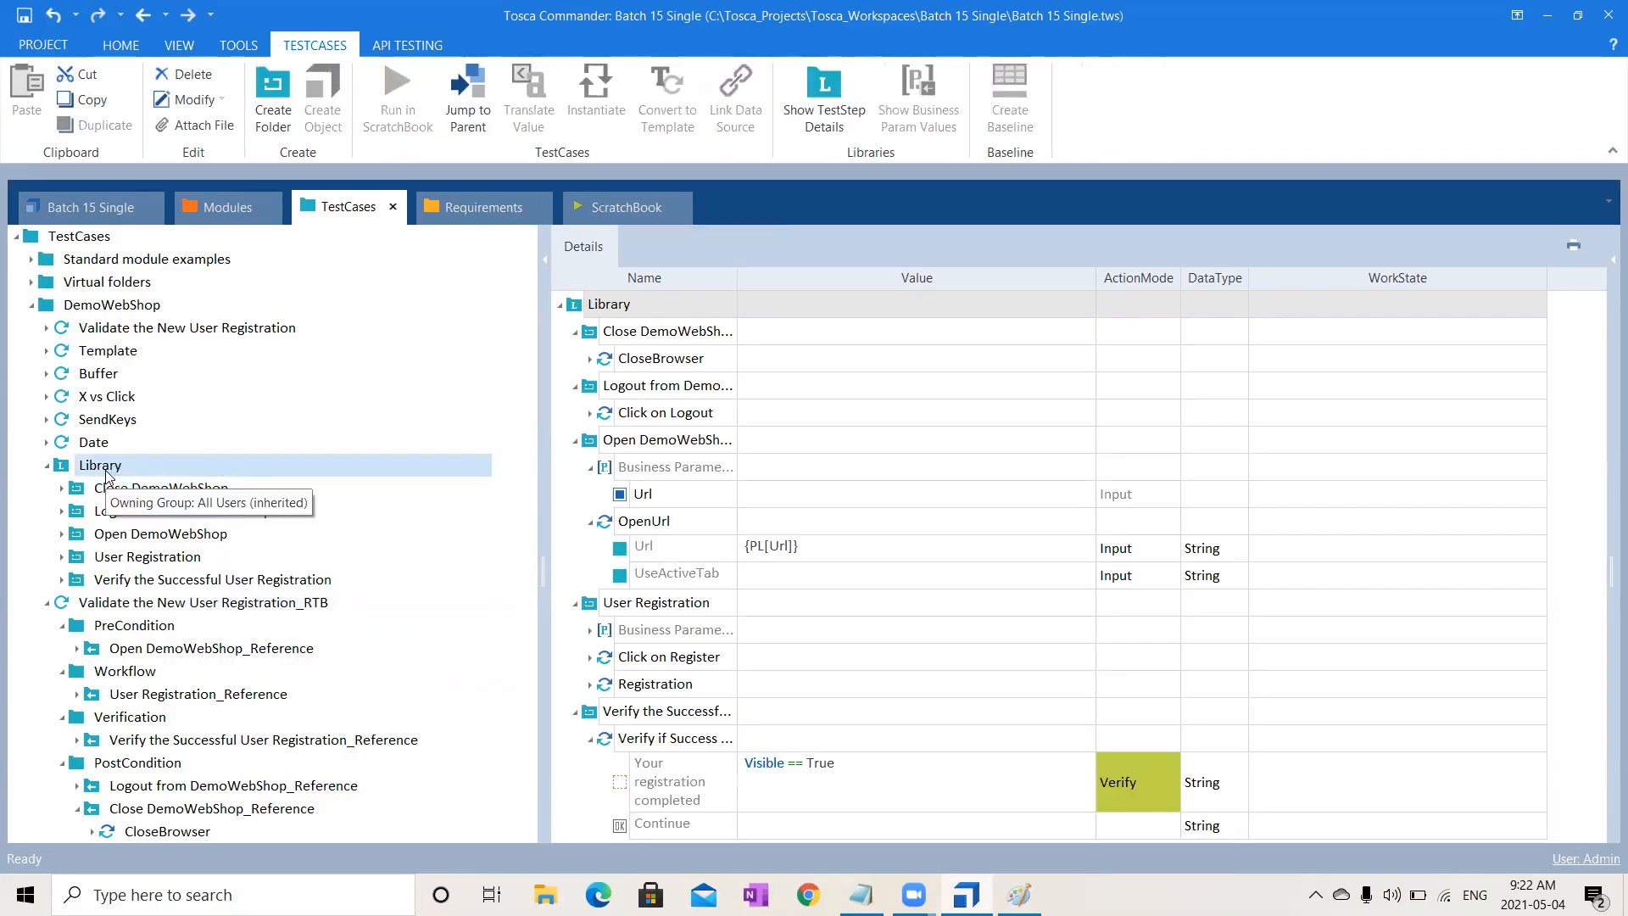
pyautogui.click(129, 498)
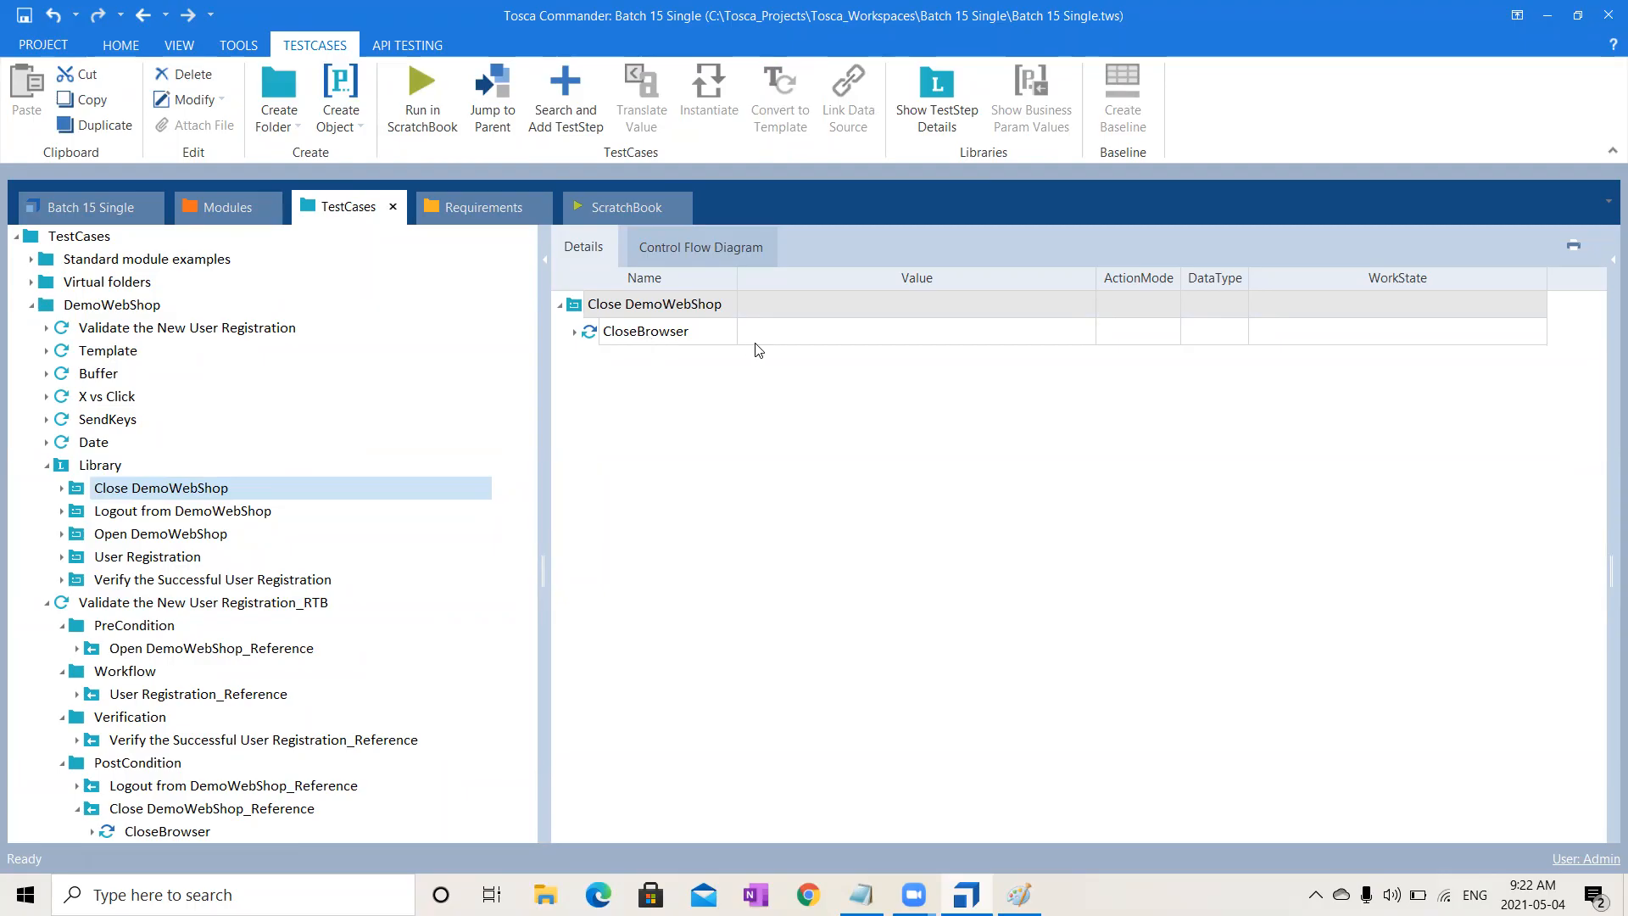
pyautogui.click(188, 561)
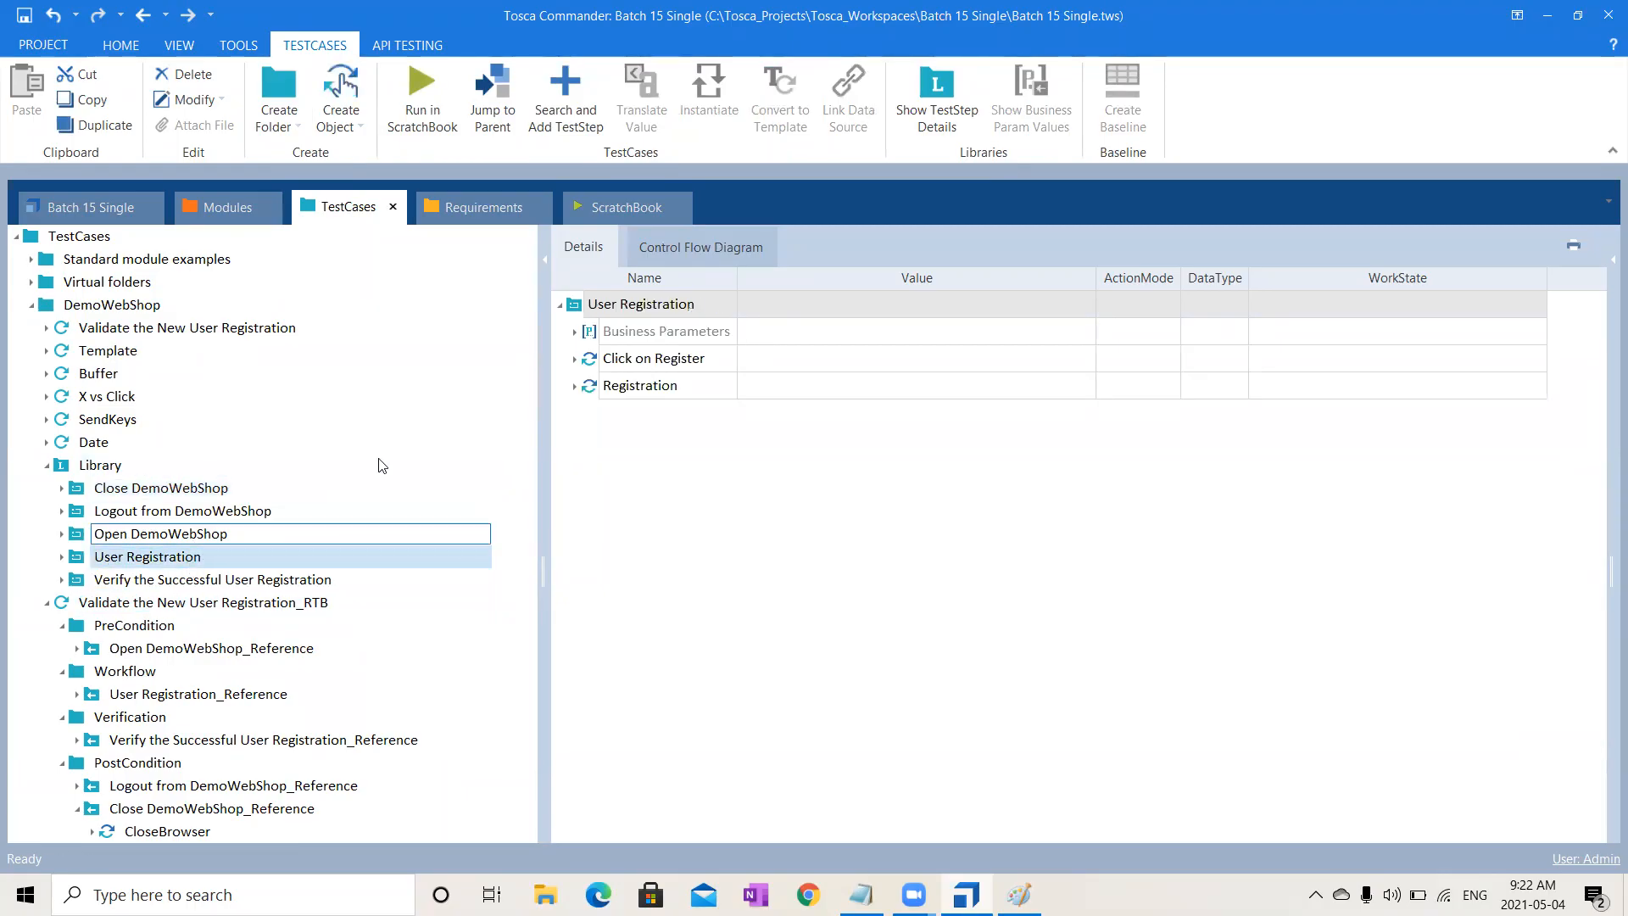
pyautogui.click(575, 332)
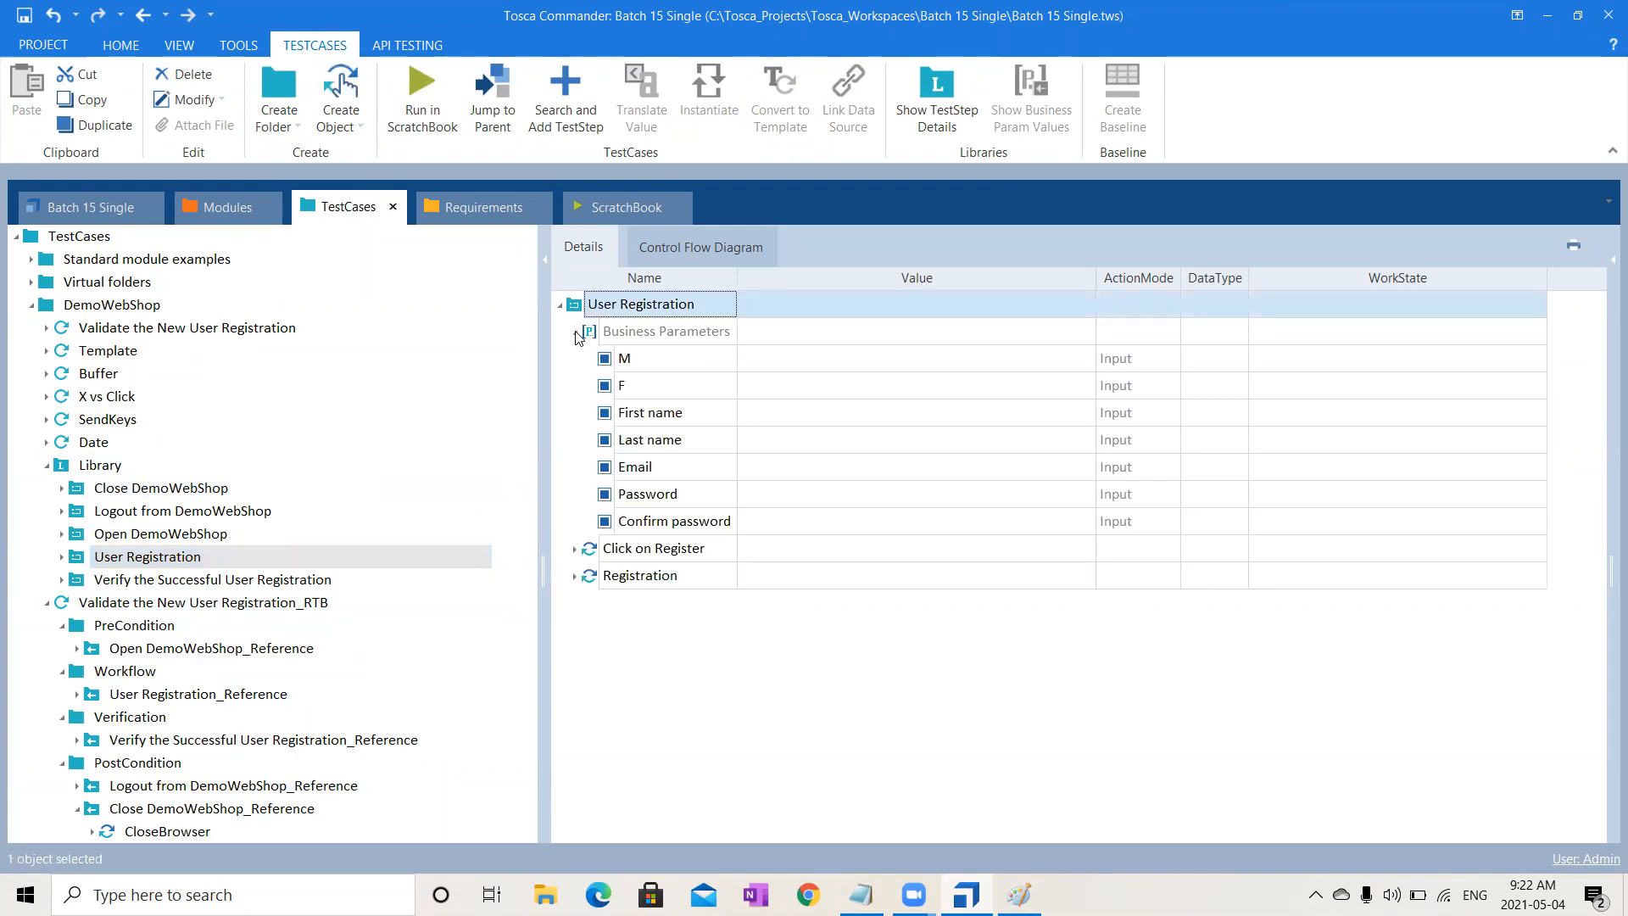
pyautogui.click(575, 332)
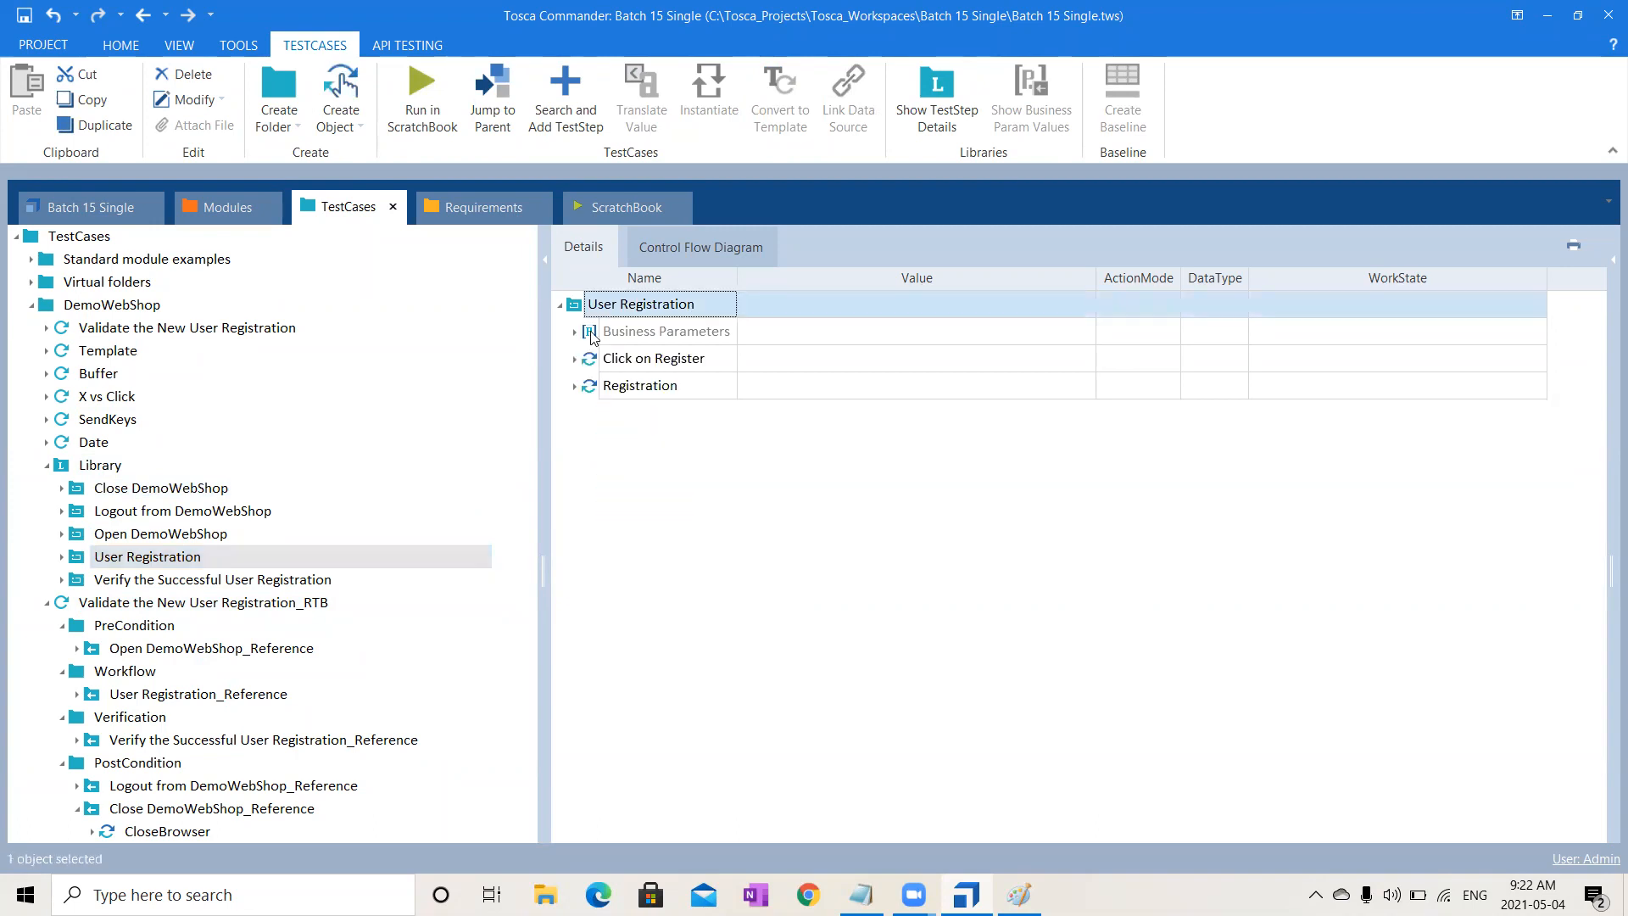
# - Run the User Registration block alone in ScratchBook, then pause and cancel the execution
pyautogui.rightClick(277, 551)
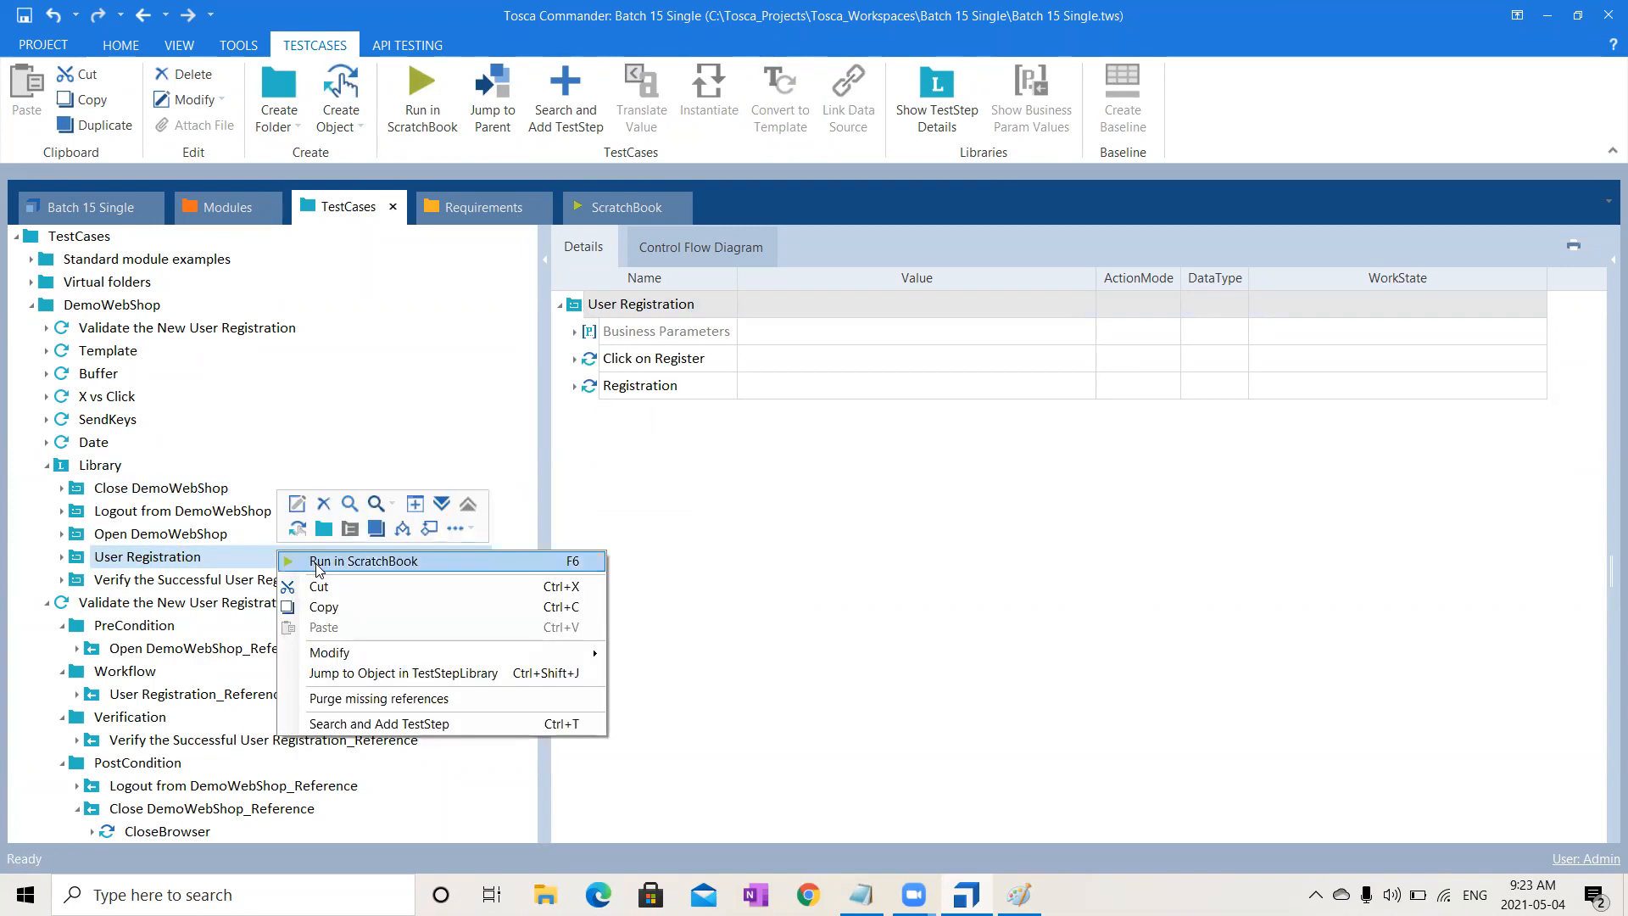
pyautogui.click(315, 559)
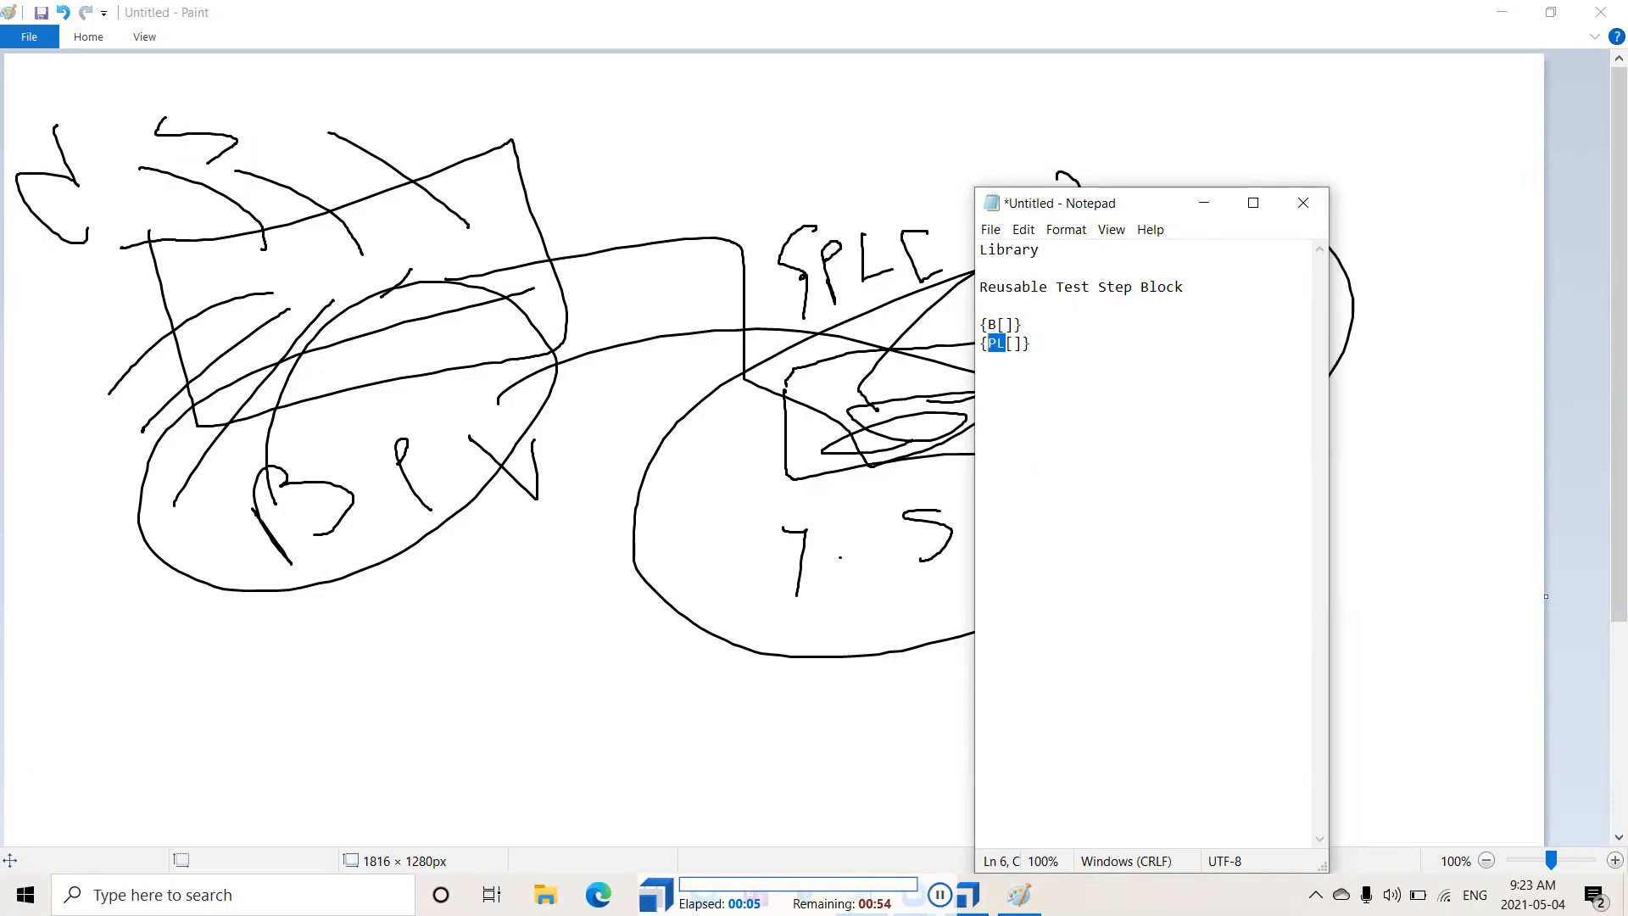
pyautogui.click(939, 894)
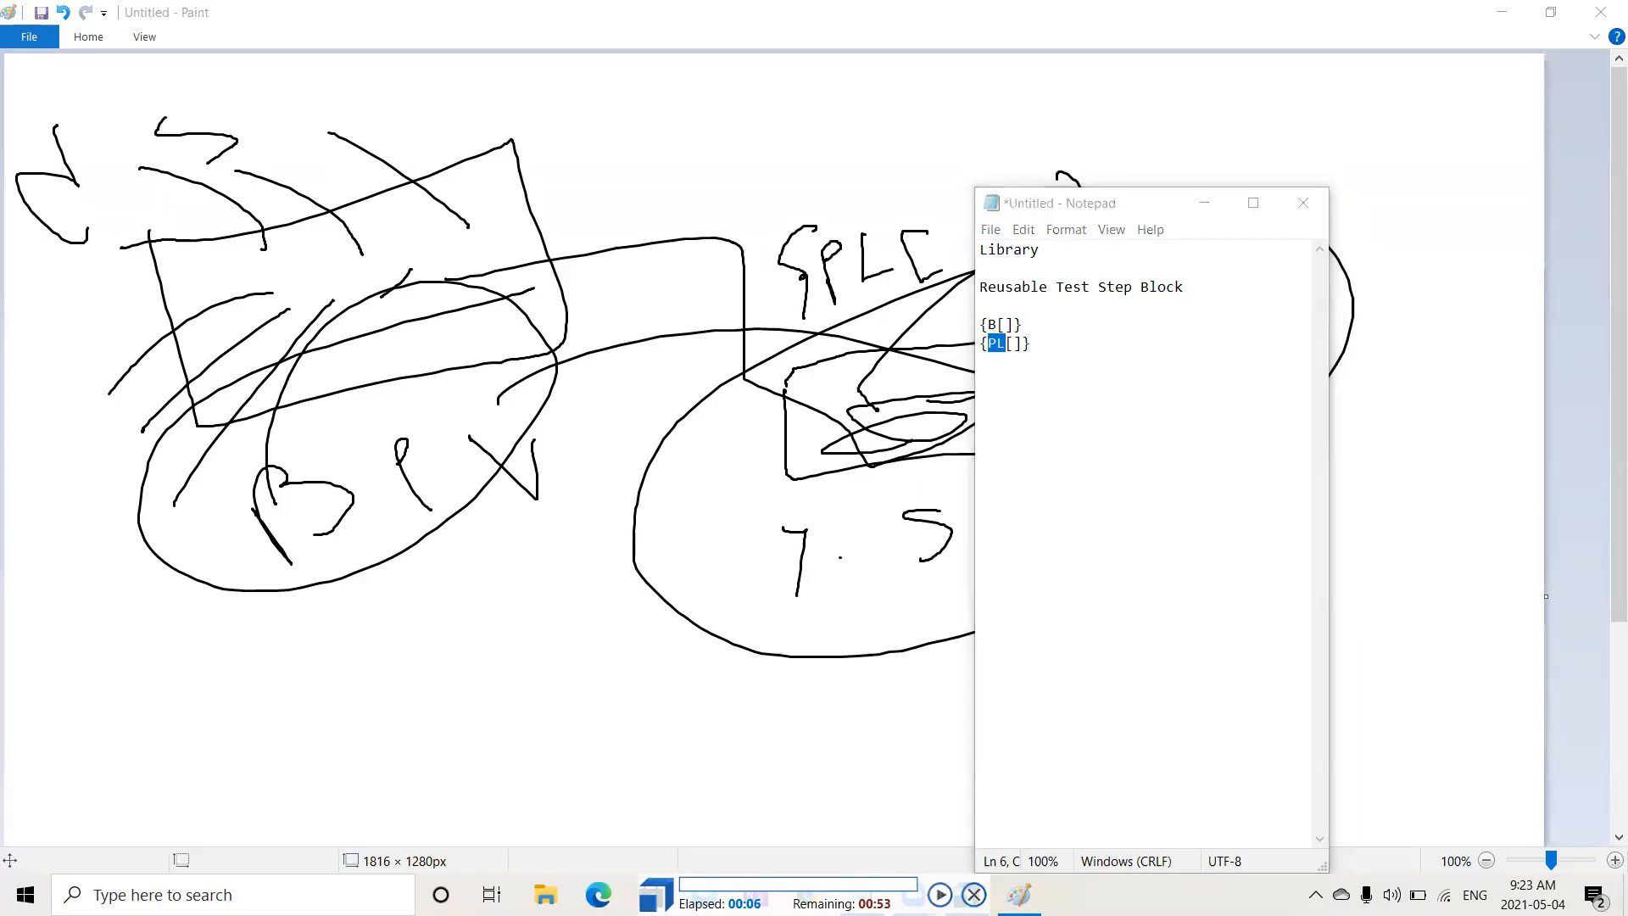
pyautogui.click(973, 894)
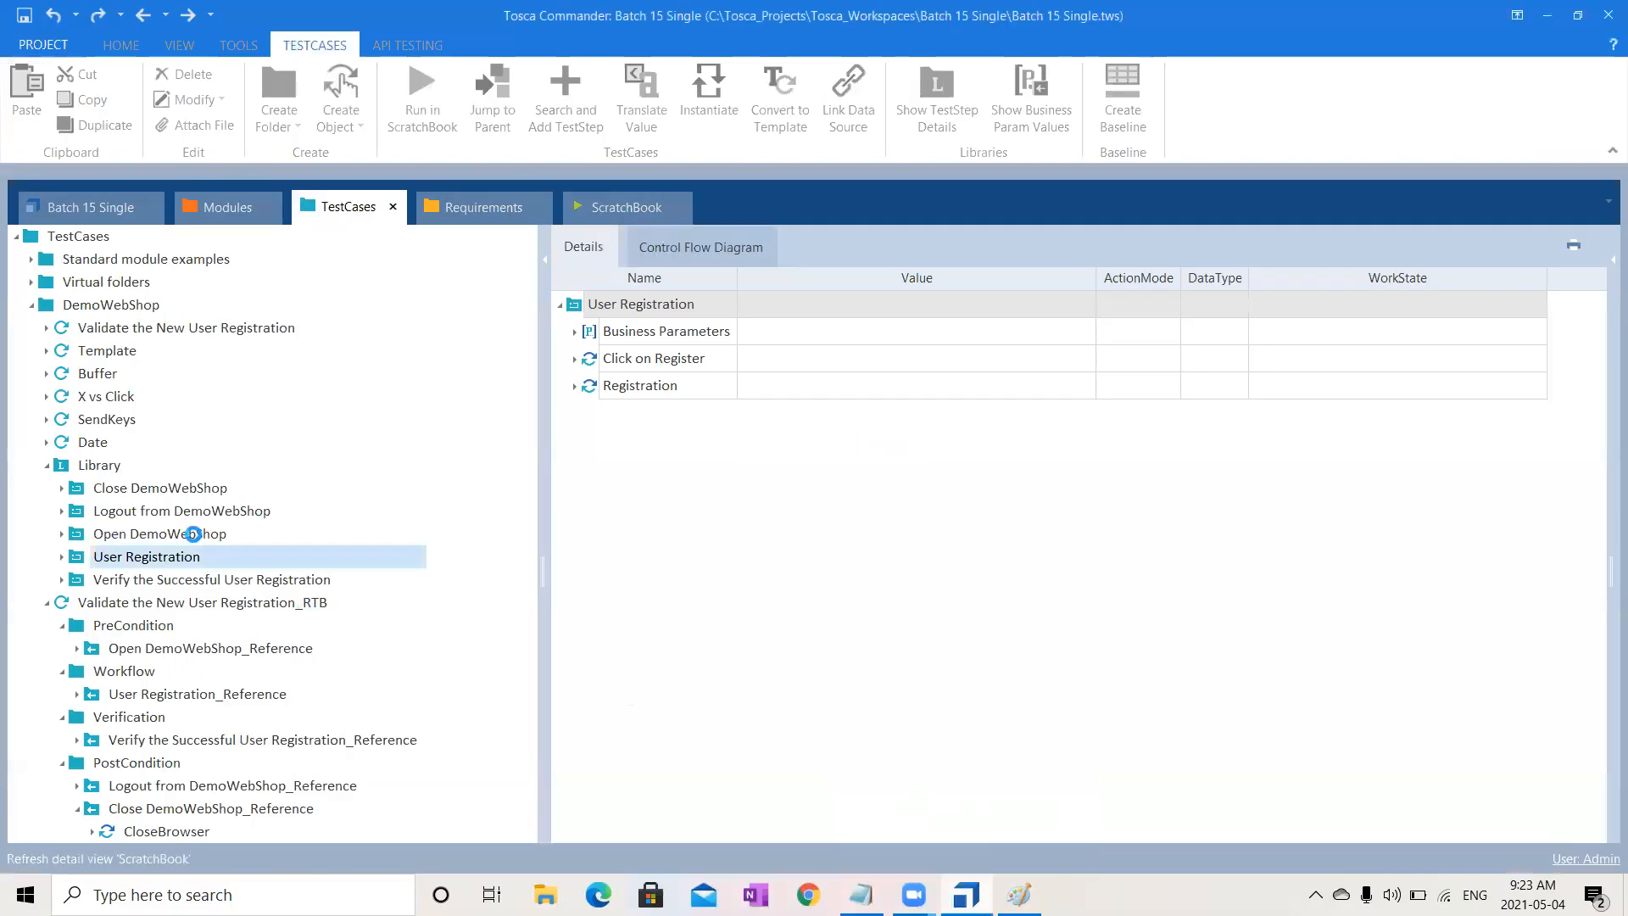
# - Run Open DemoWebShop alone in ScratchBook; OpenUrl fails because its {PL[Url]} value is blank
pyautogui.click(348, 214)
pyautogui.click(177, 536)
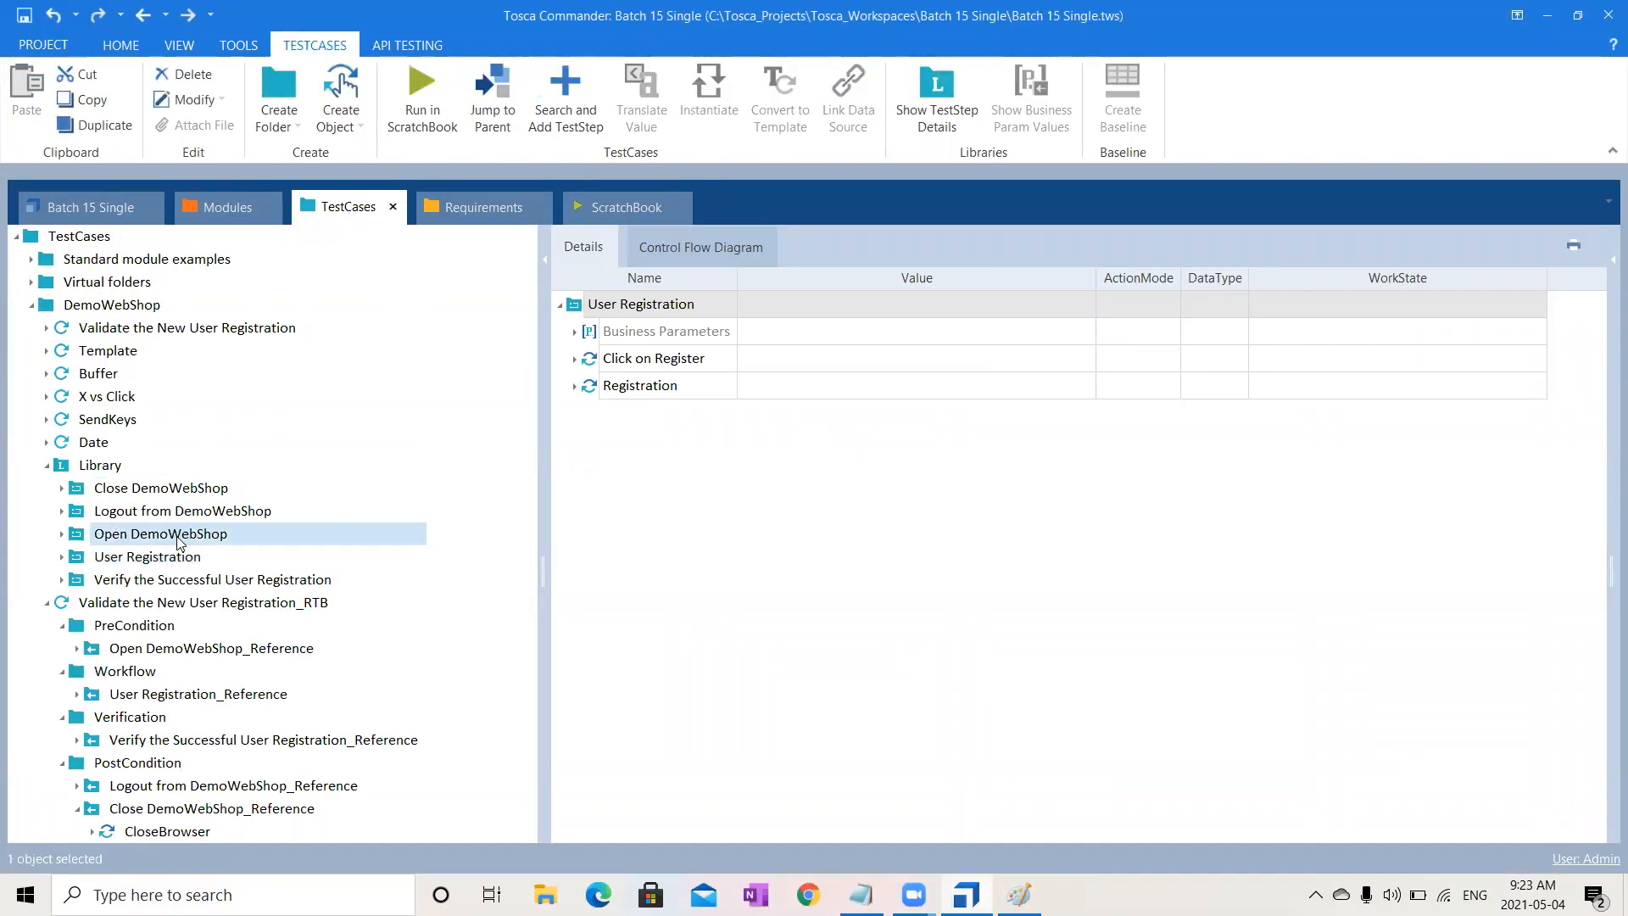
pyautogui.rightClick(178, 539)
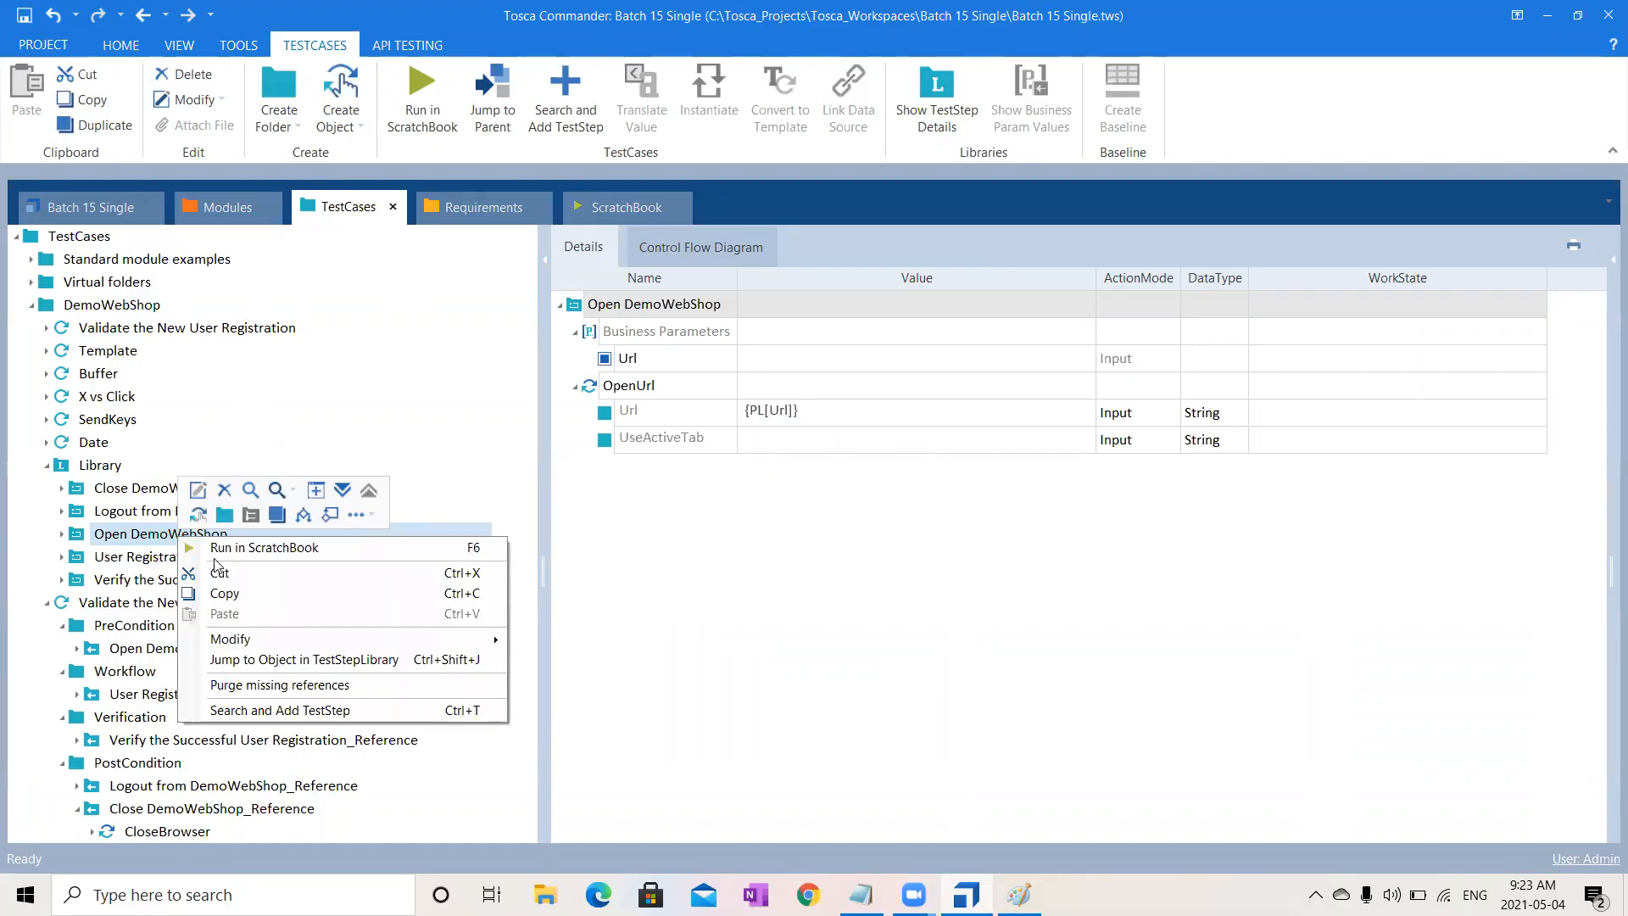
pyautogui.click(290, 552)
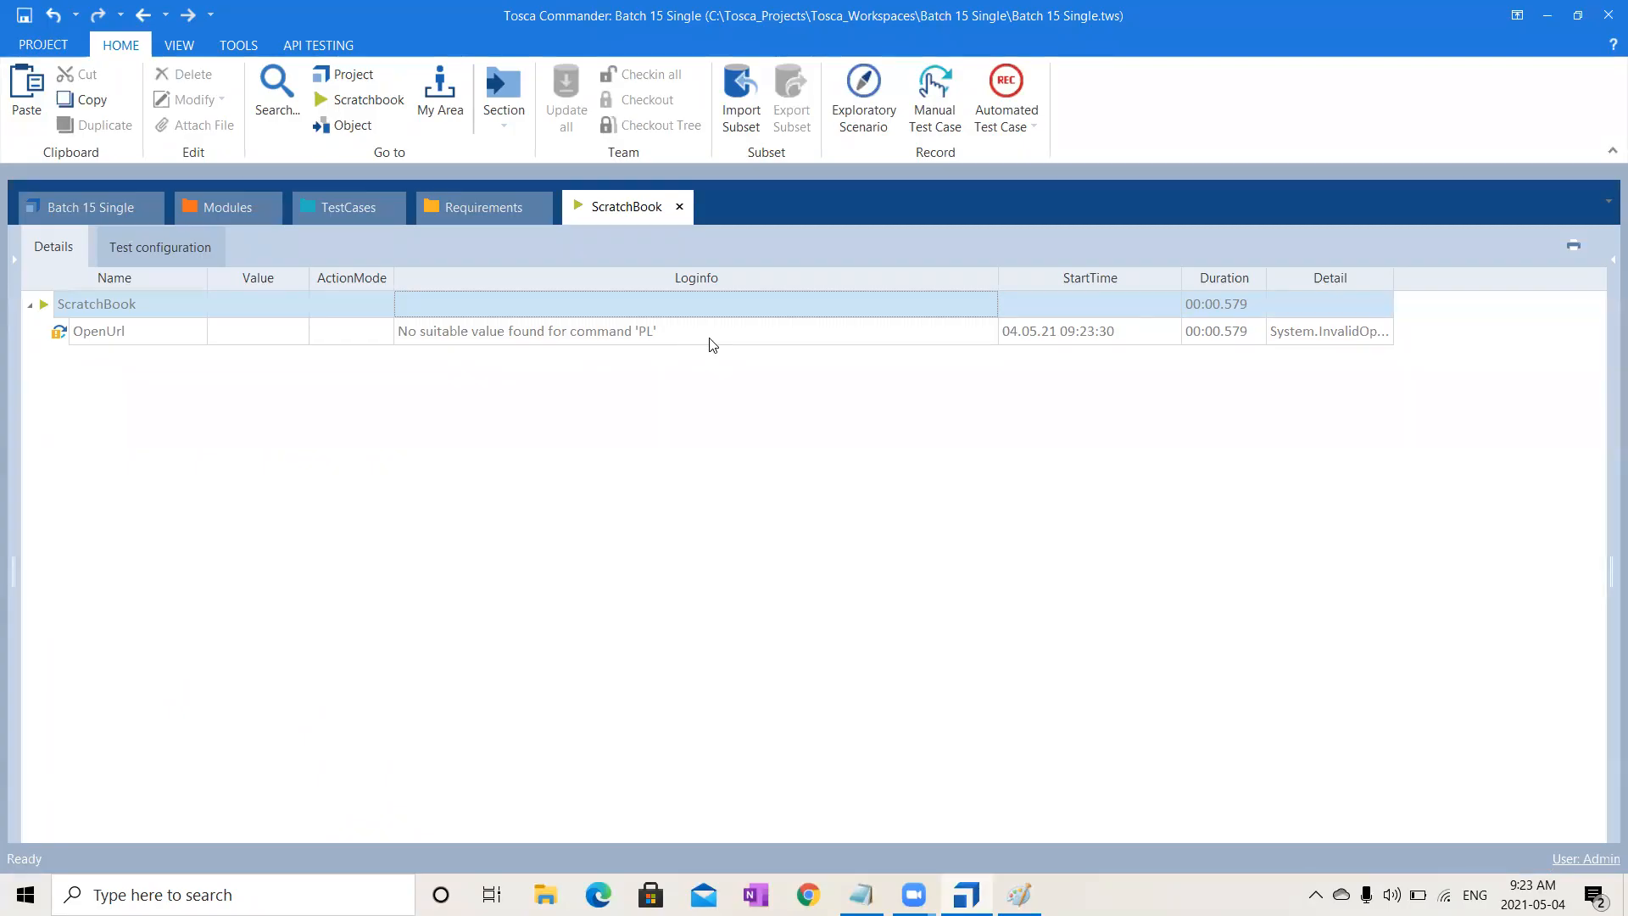
pyautogui.click(342, 206)
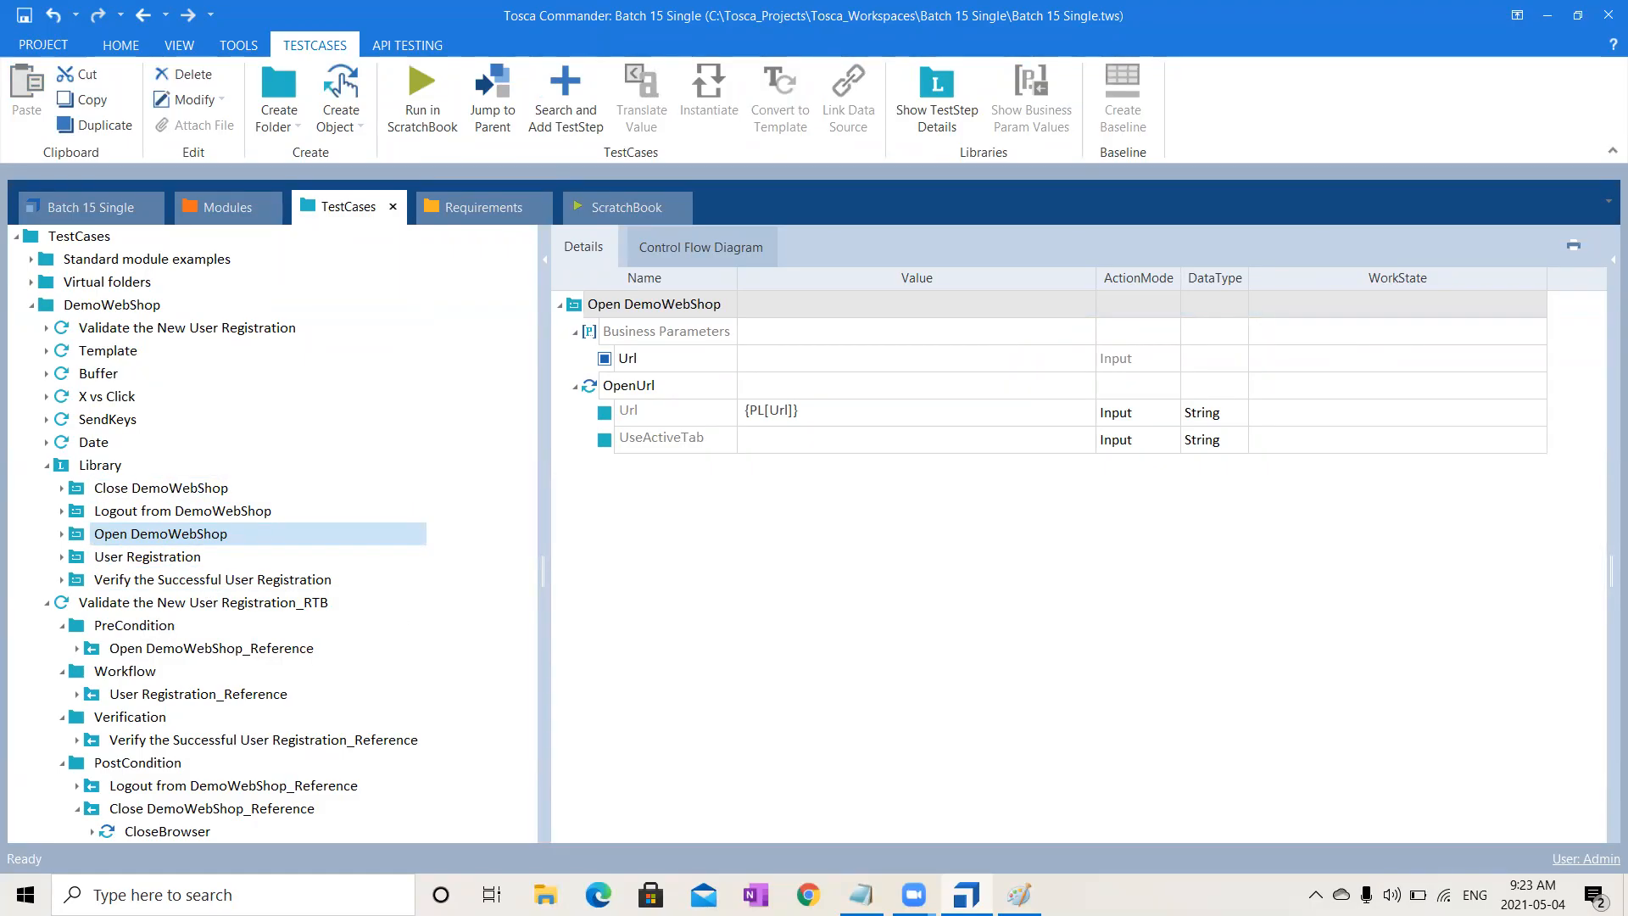
pyautogui.click(810, 899)
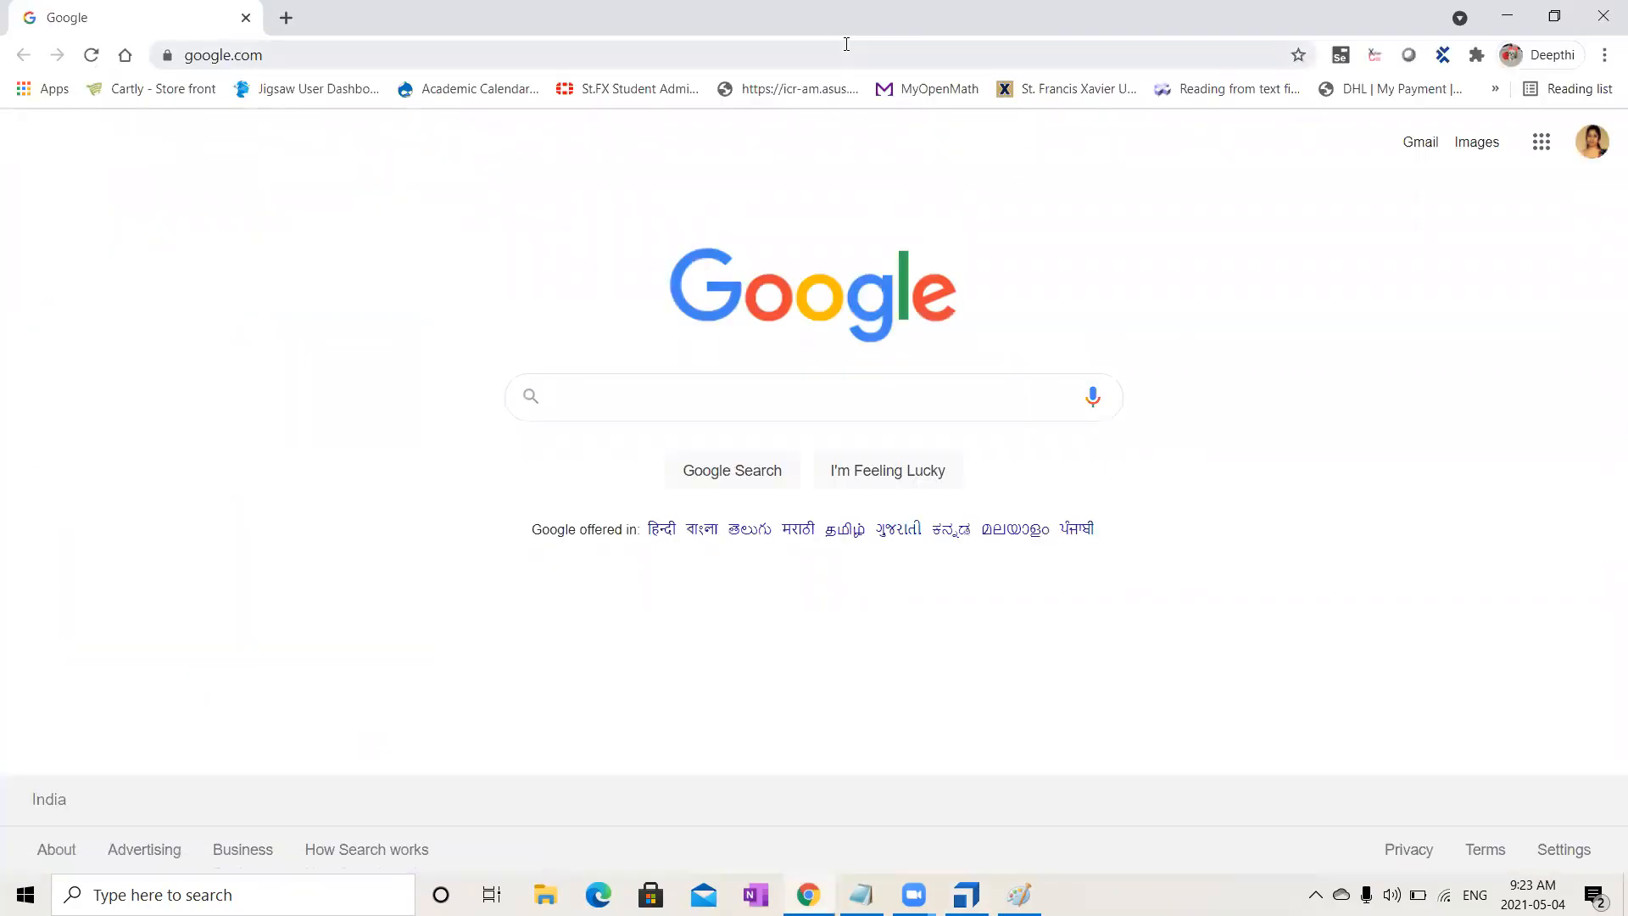
# - Open Demo Web Shop from the 'de' address suggestion and log in with the saved account
pyautogui.click(846, 44)
pyautogui.write('demowebshop.tricentis')
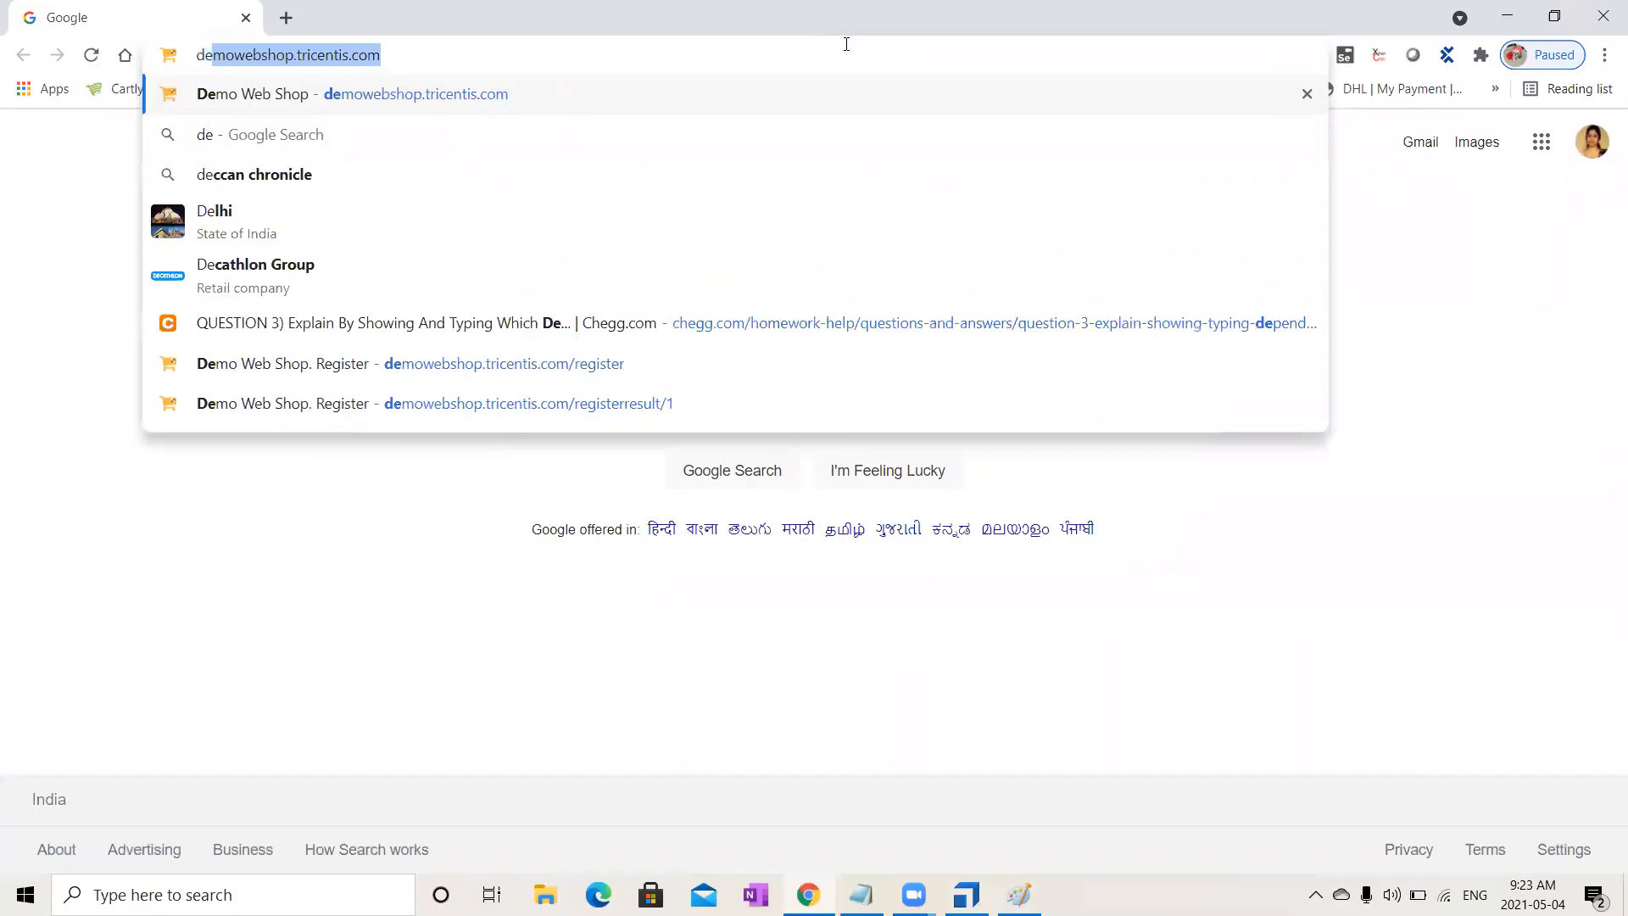
pyautogui.press('Return')
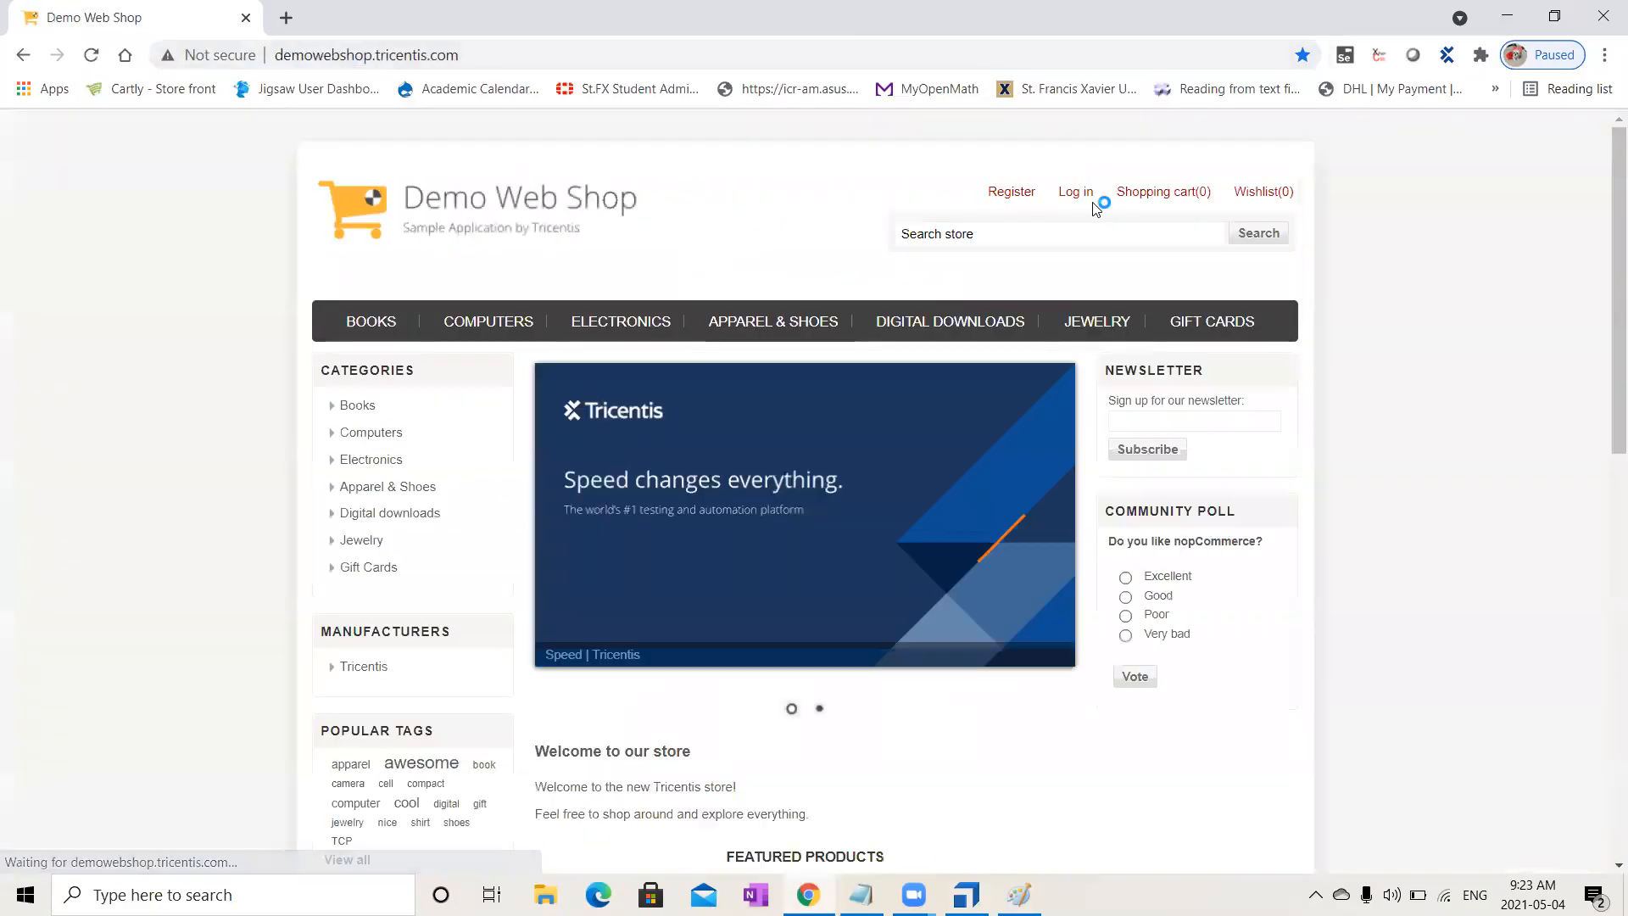
pyautogui.click(1091, 206)
pyautogui.click(1075, 458)
pyautogui.click(1153, 390)
pyautogui.click(1221, 629)
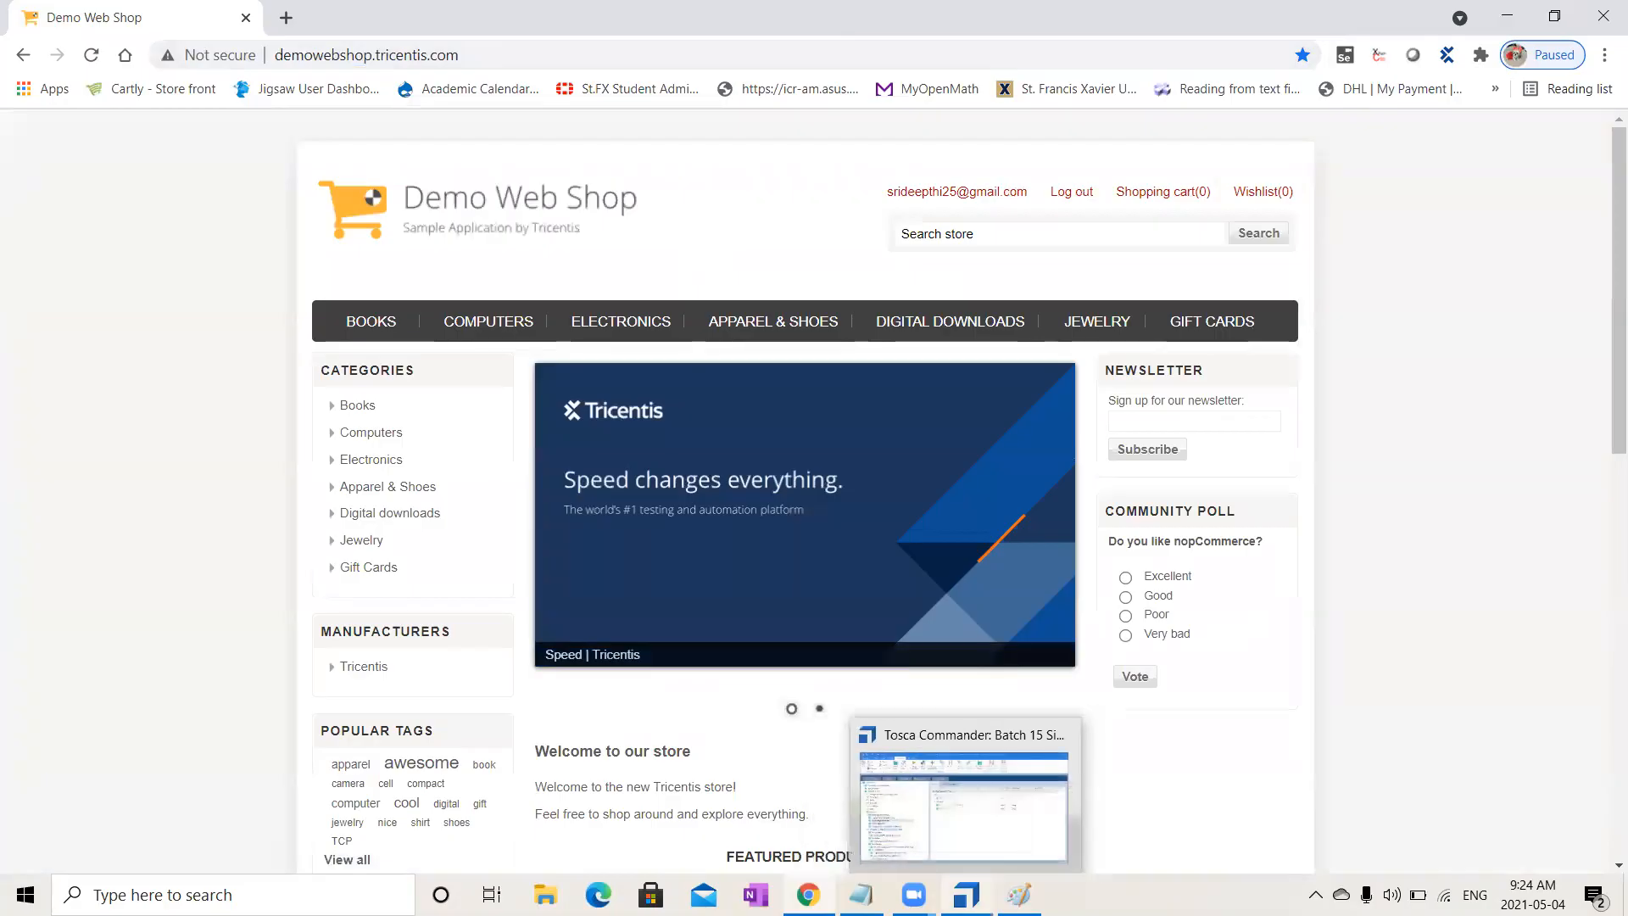
# - Run the Logout from DemoWebShop block in ScratchBook, logging Chrome out in 00:04.745
pyautogui.moveTo(914, 894)
pyautogui.click(967, 895)
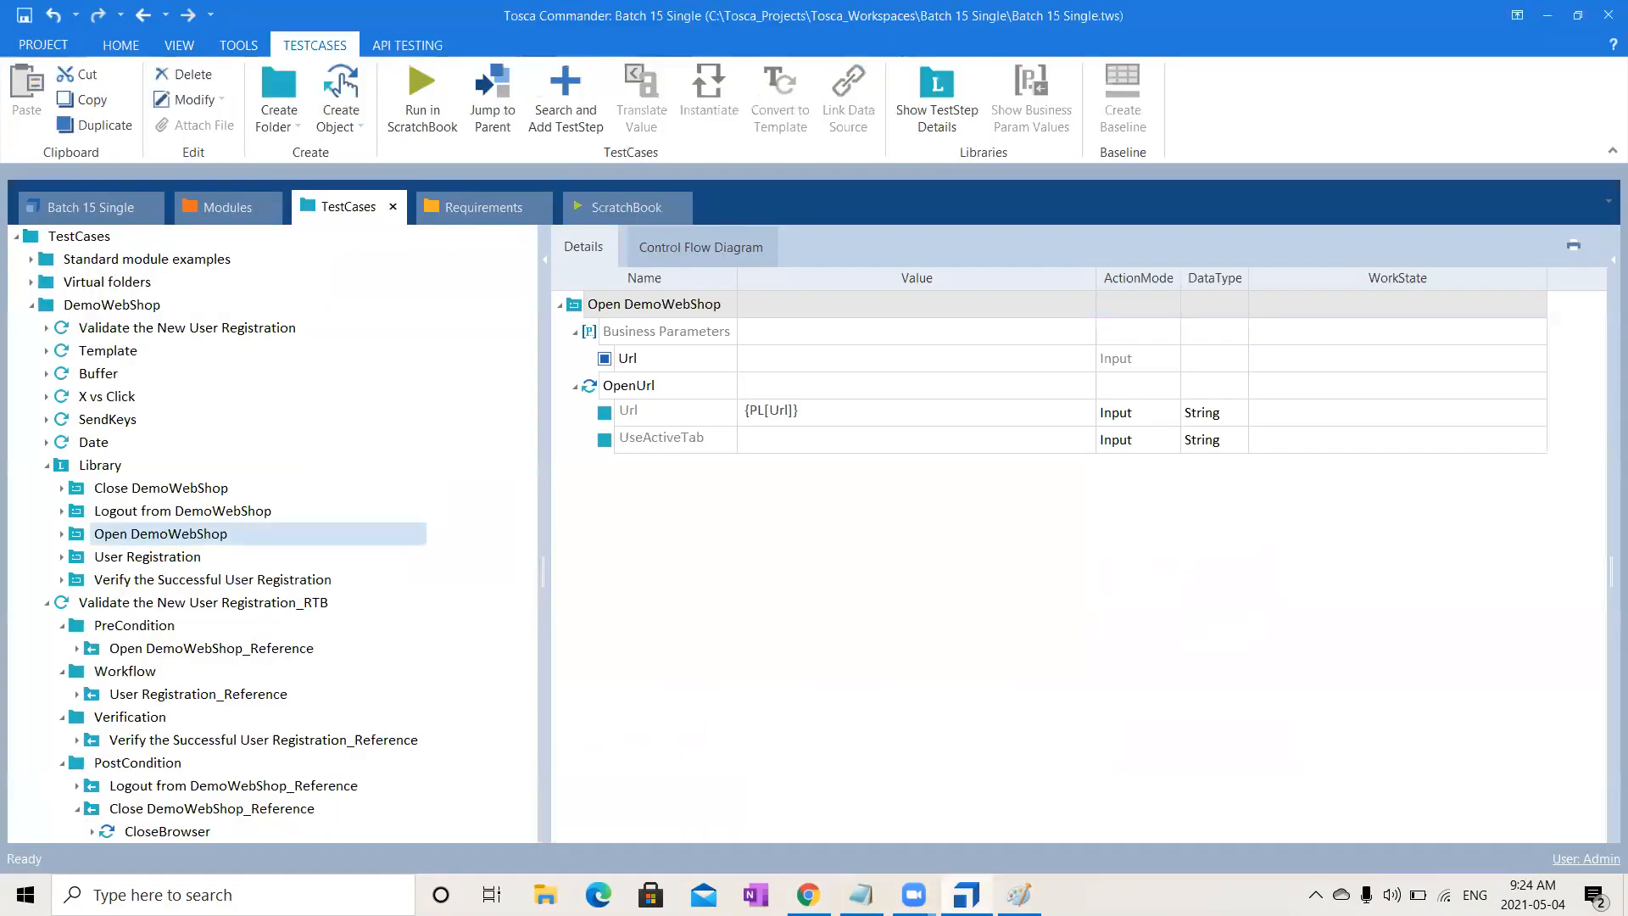
pyautogui.click(182, 514)
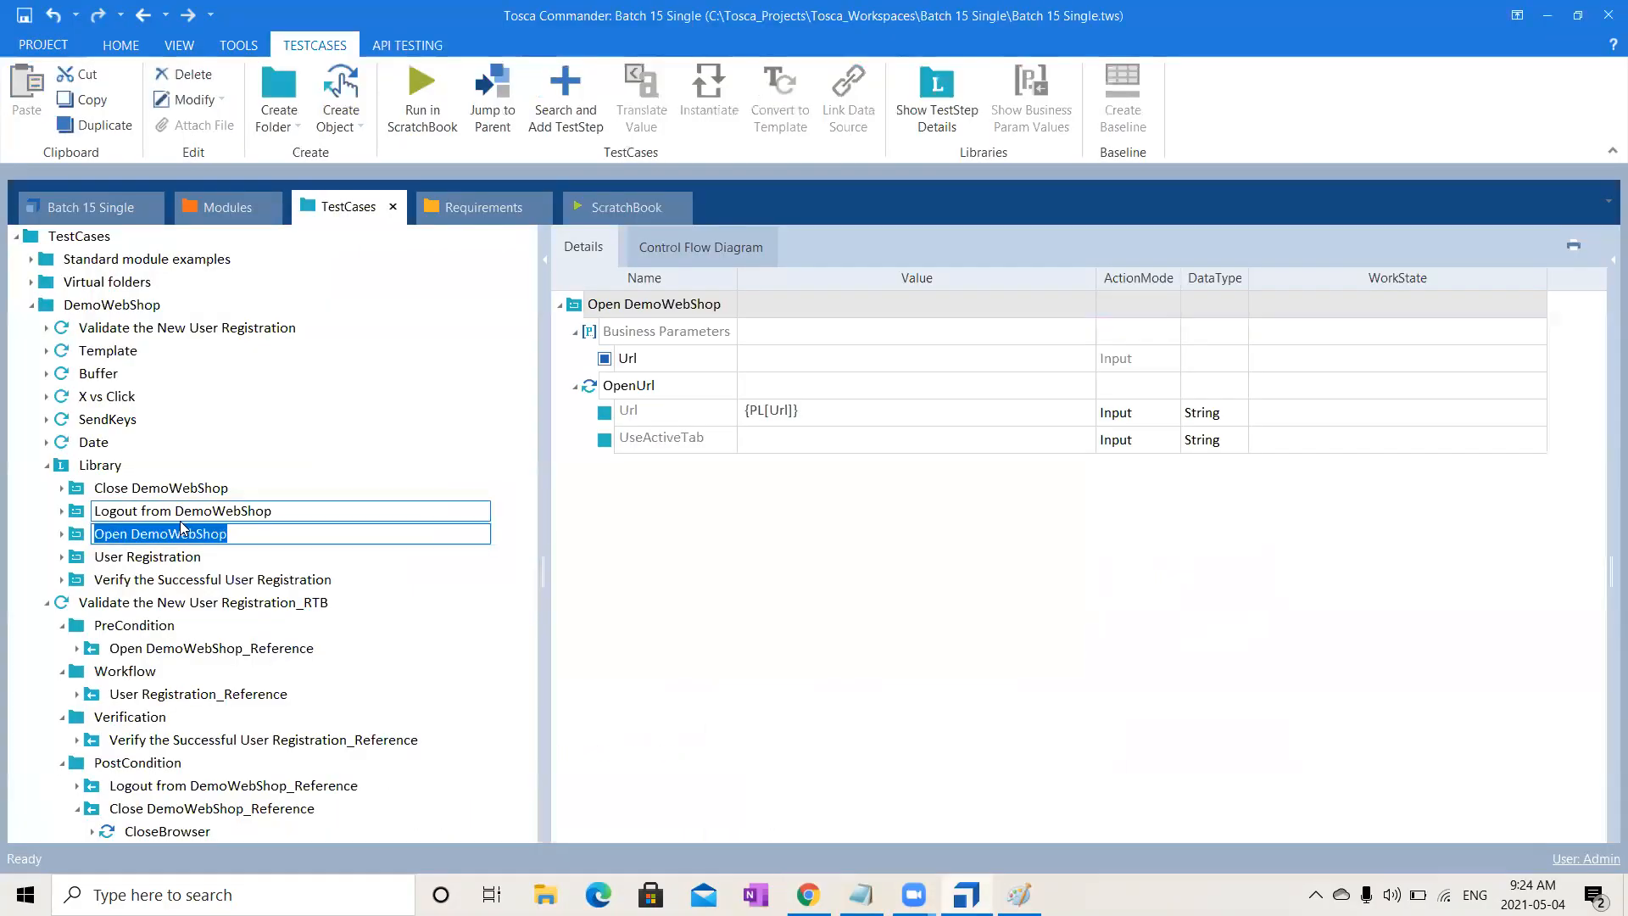
pyautogui.rightClick(182, 521)
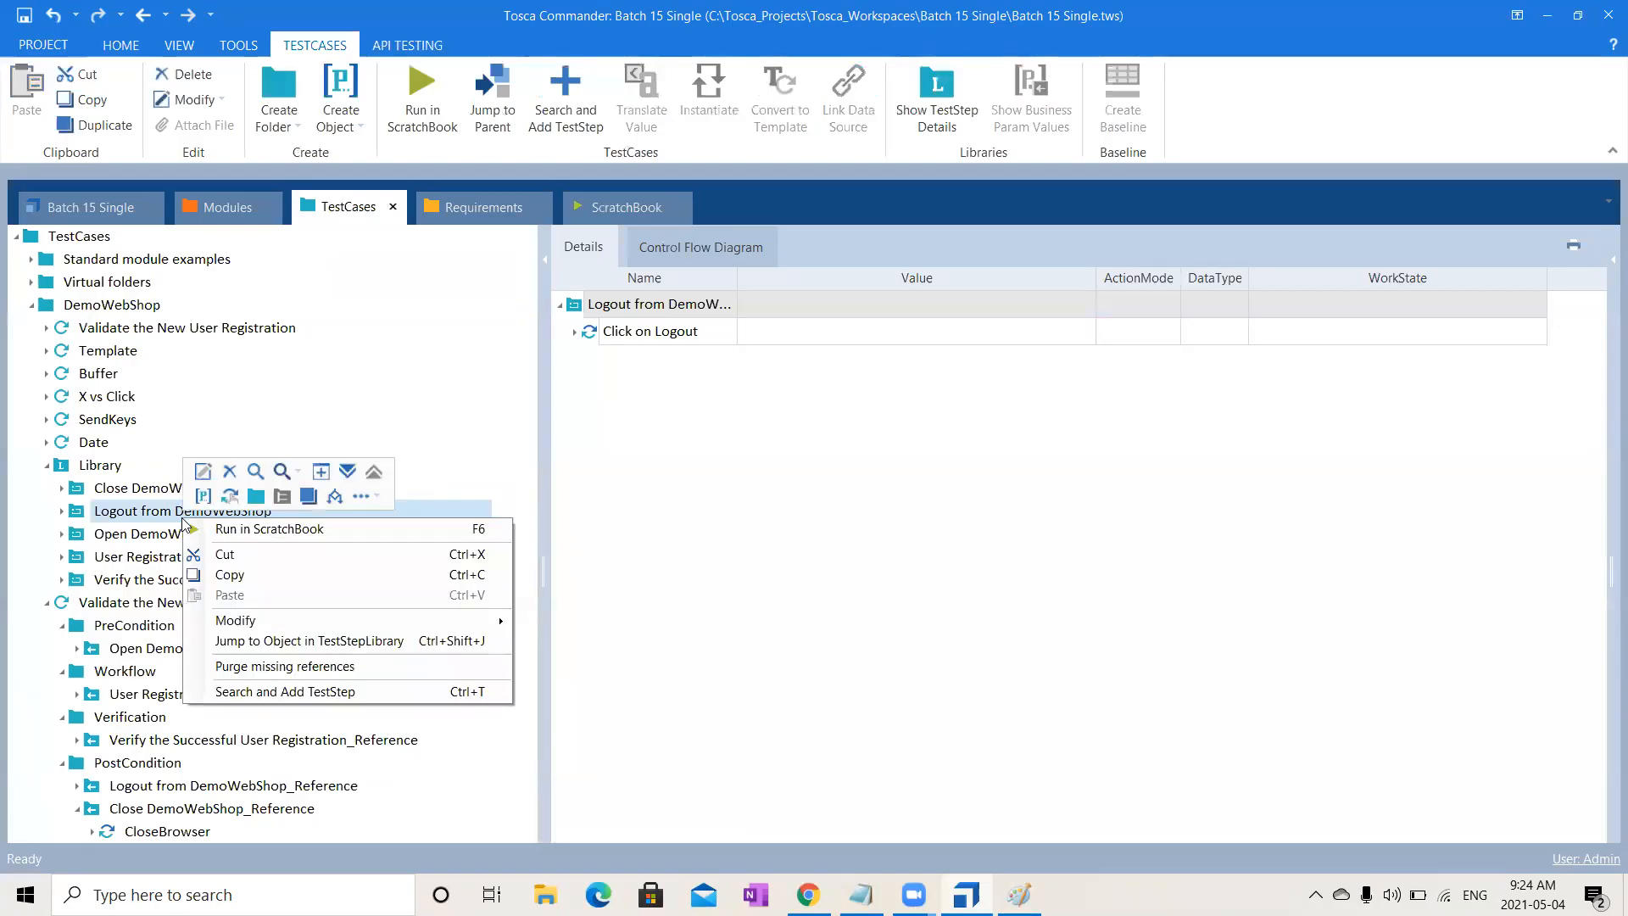
pyautogui.click(234, 527)
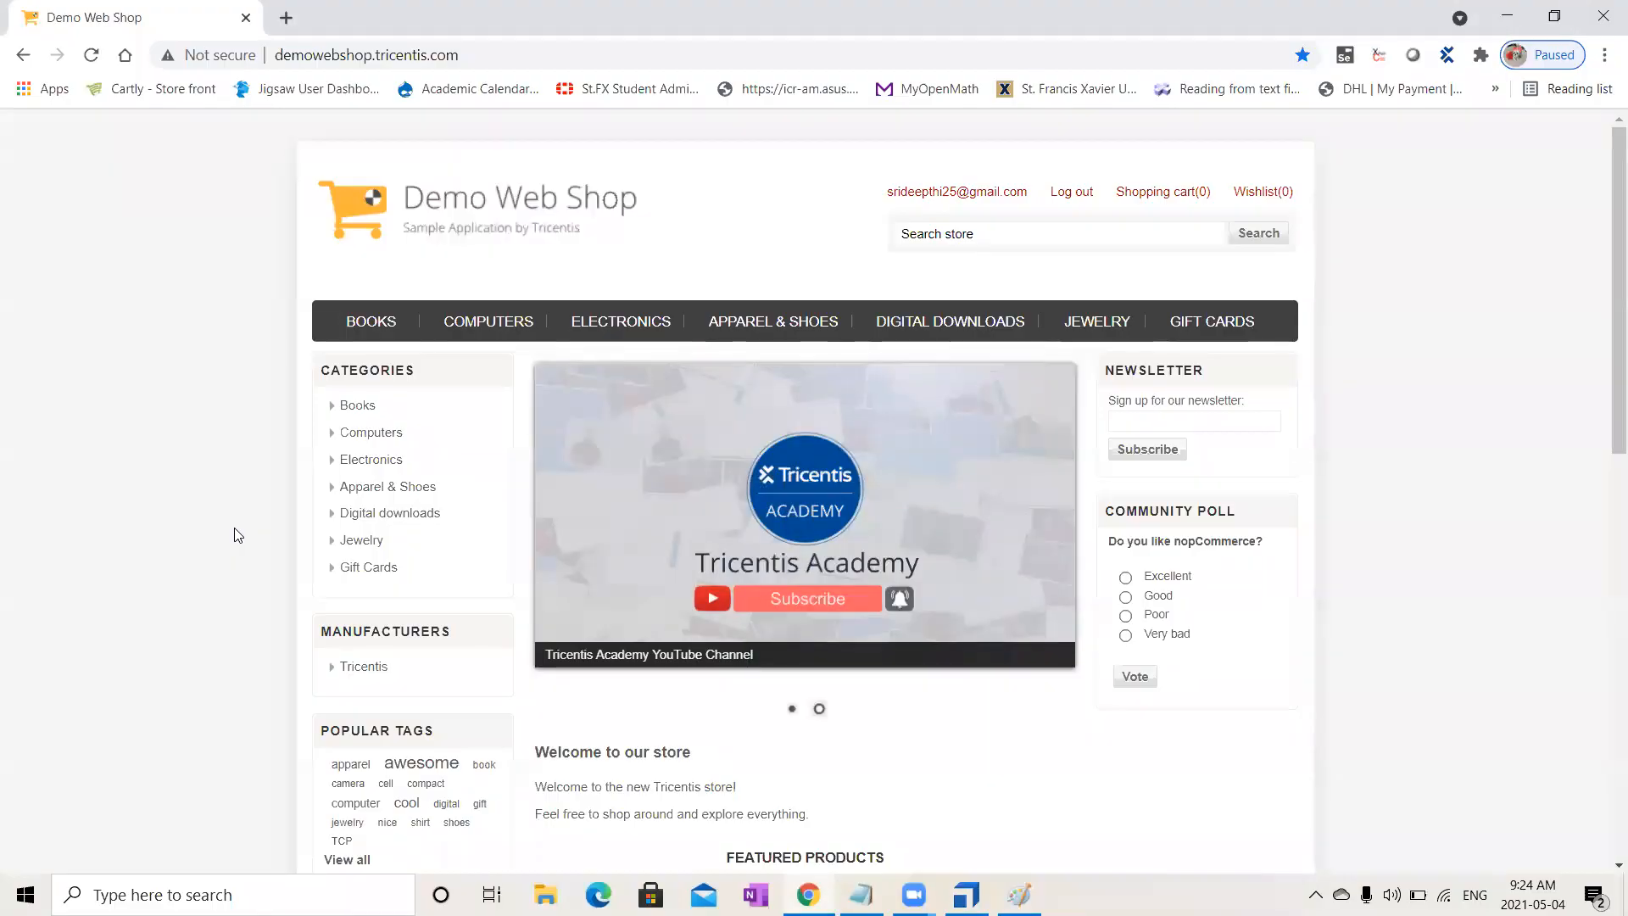
pyautogui.click(1068, 193)
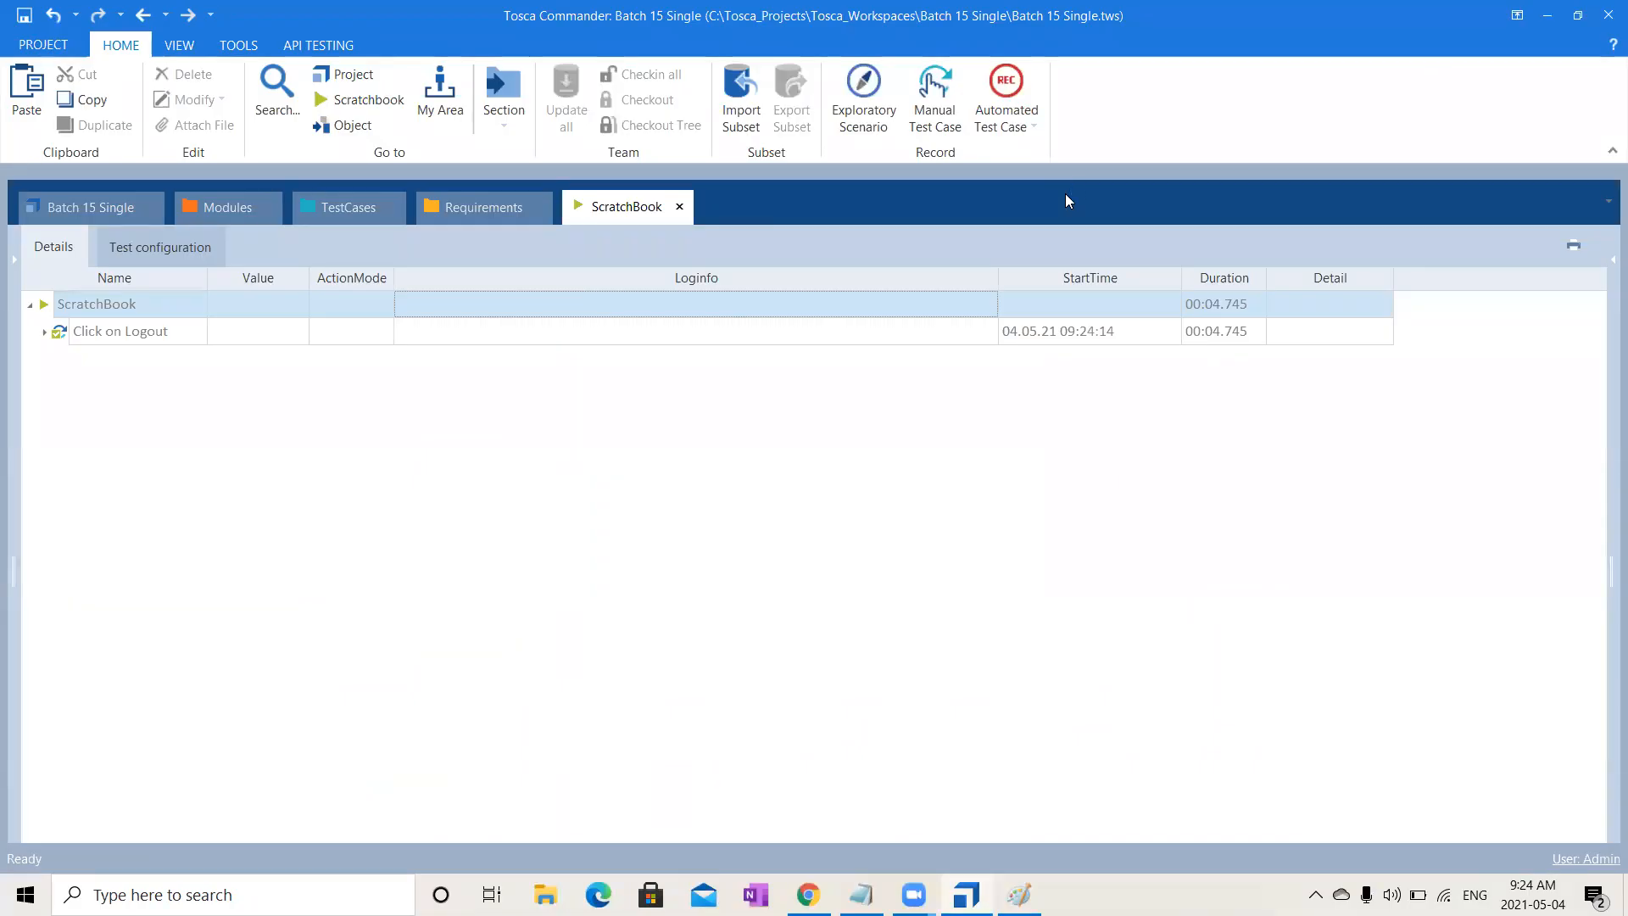
# - Inspect Click on Logout's steps: a Log out click and a wait for Log in Visible == True
pyautogui.click(348, 208)
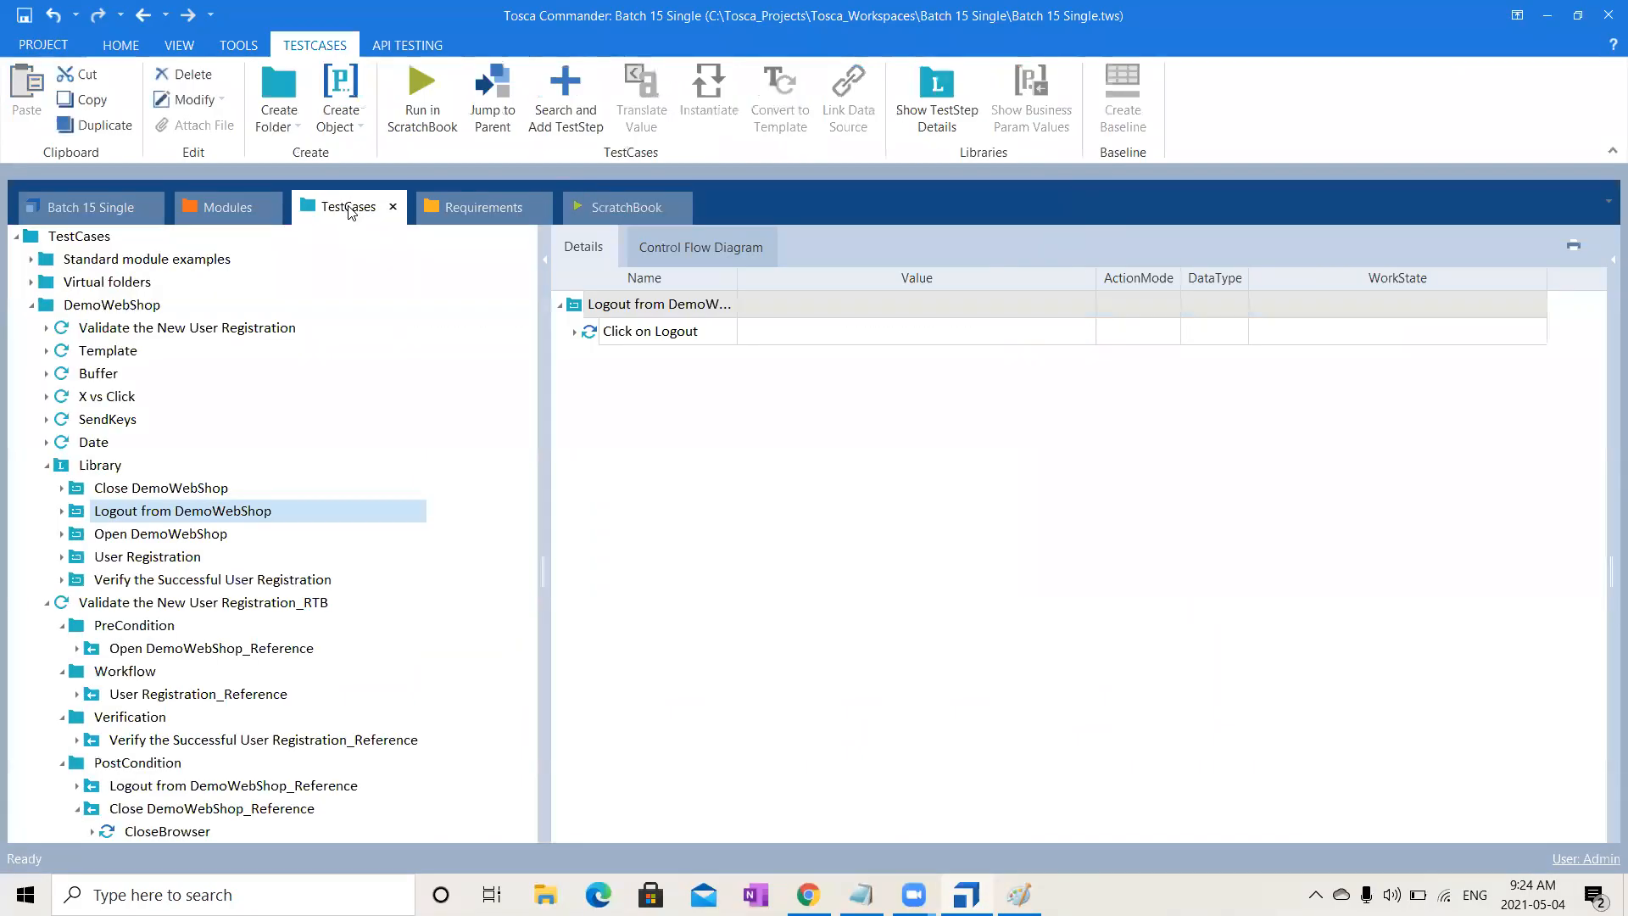
pyautogui.click(574, 333)
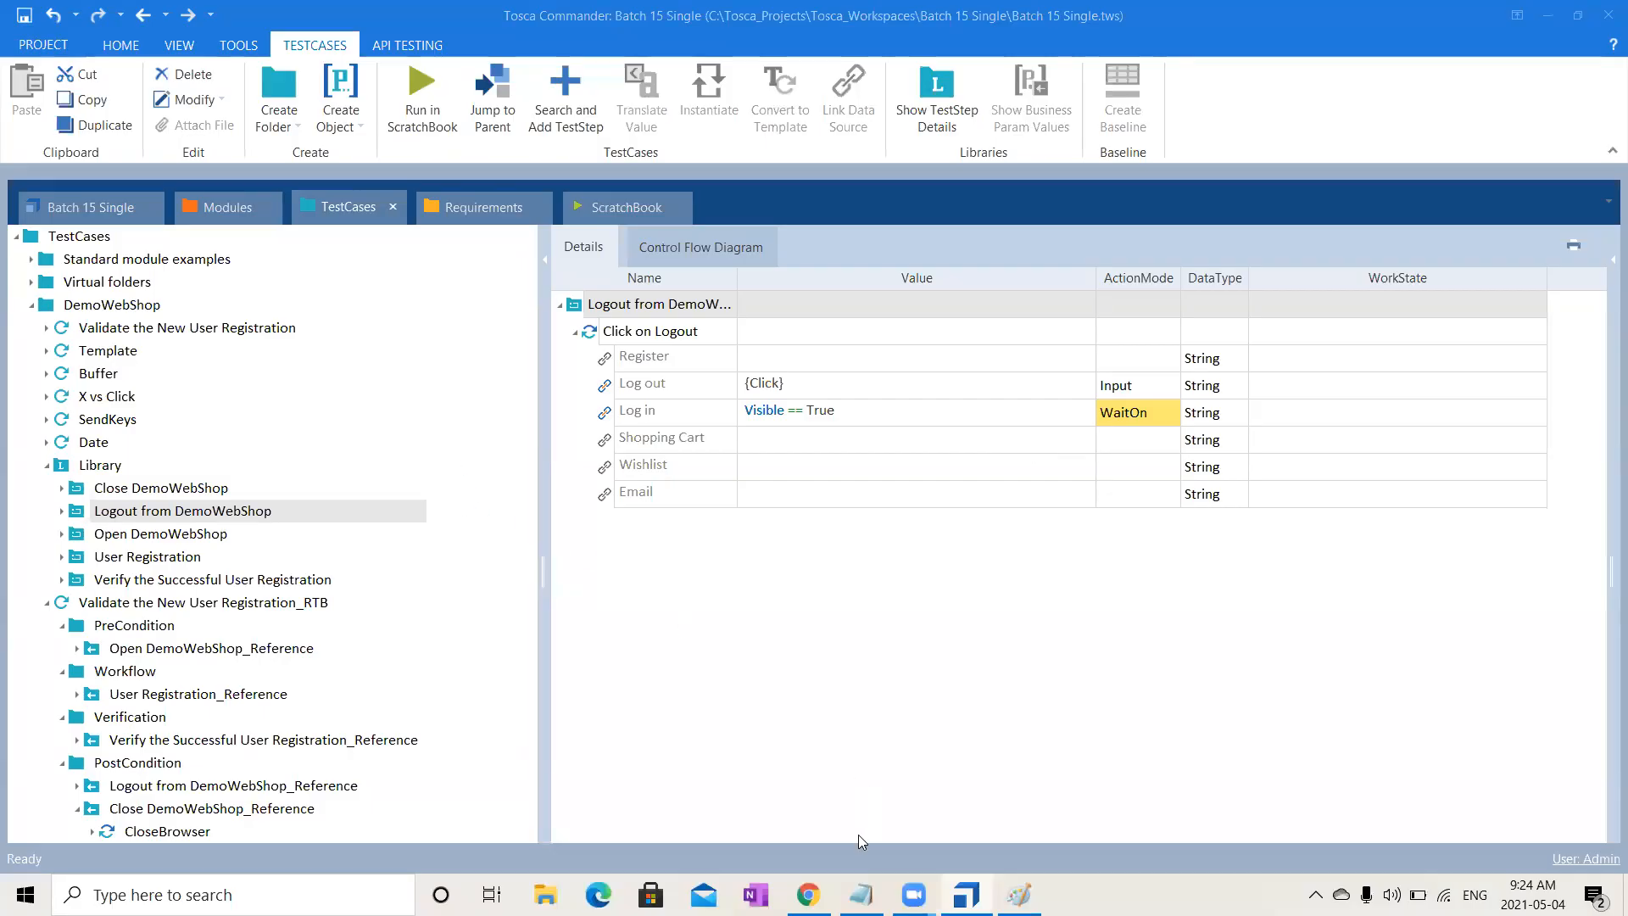
pyautogui.hotkey('alt', 'Tab')
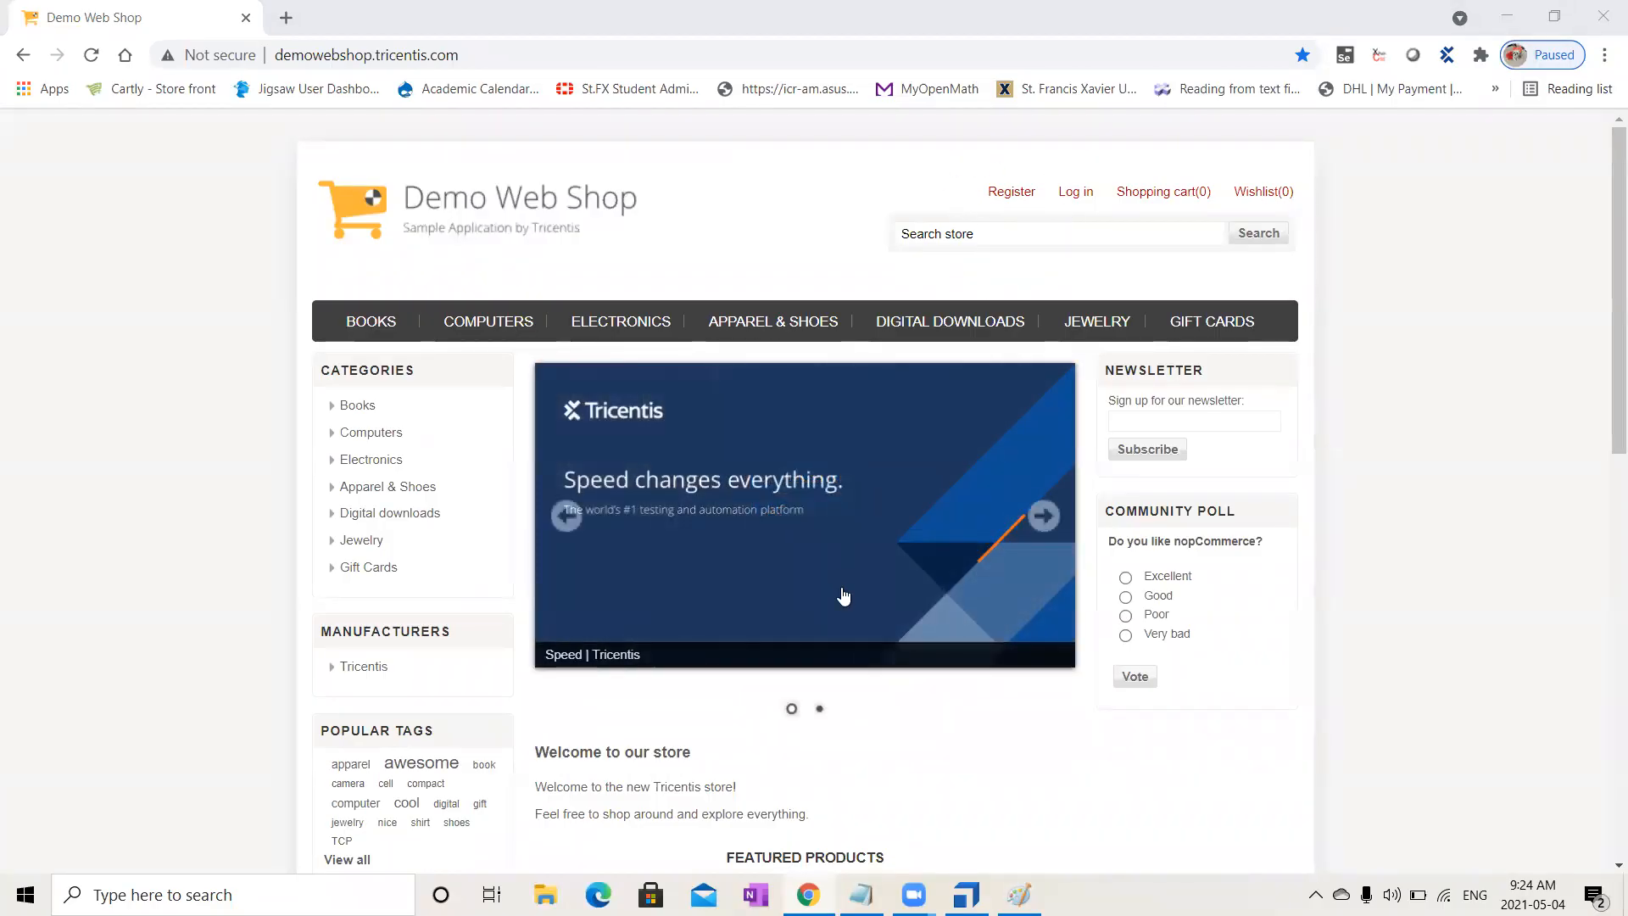
pyautogui.hotkey('alt', 'Tab')
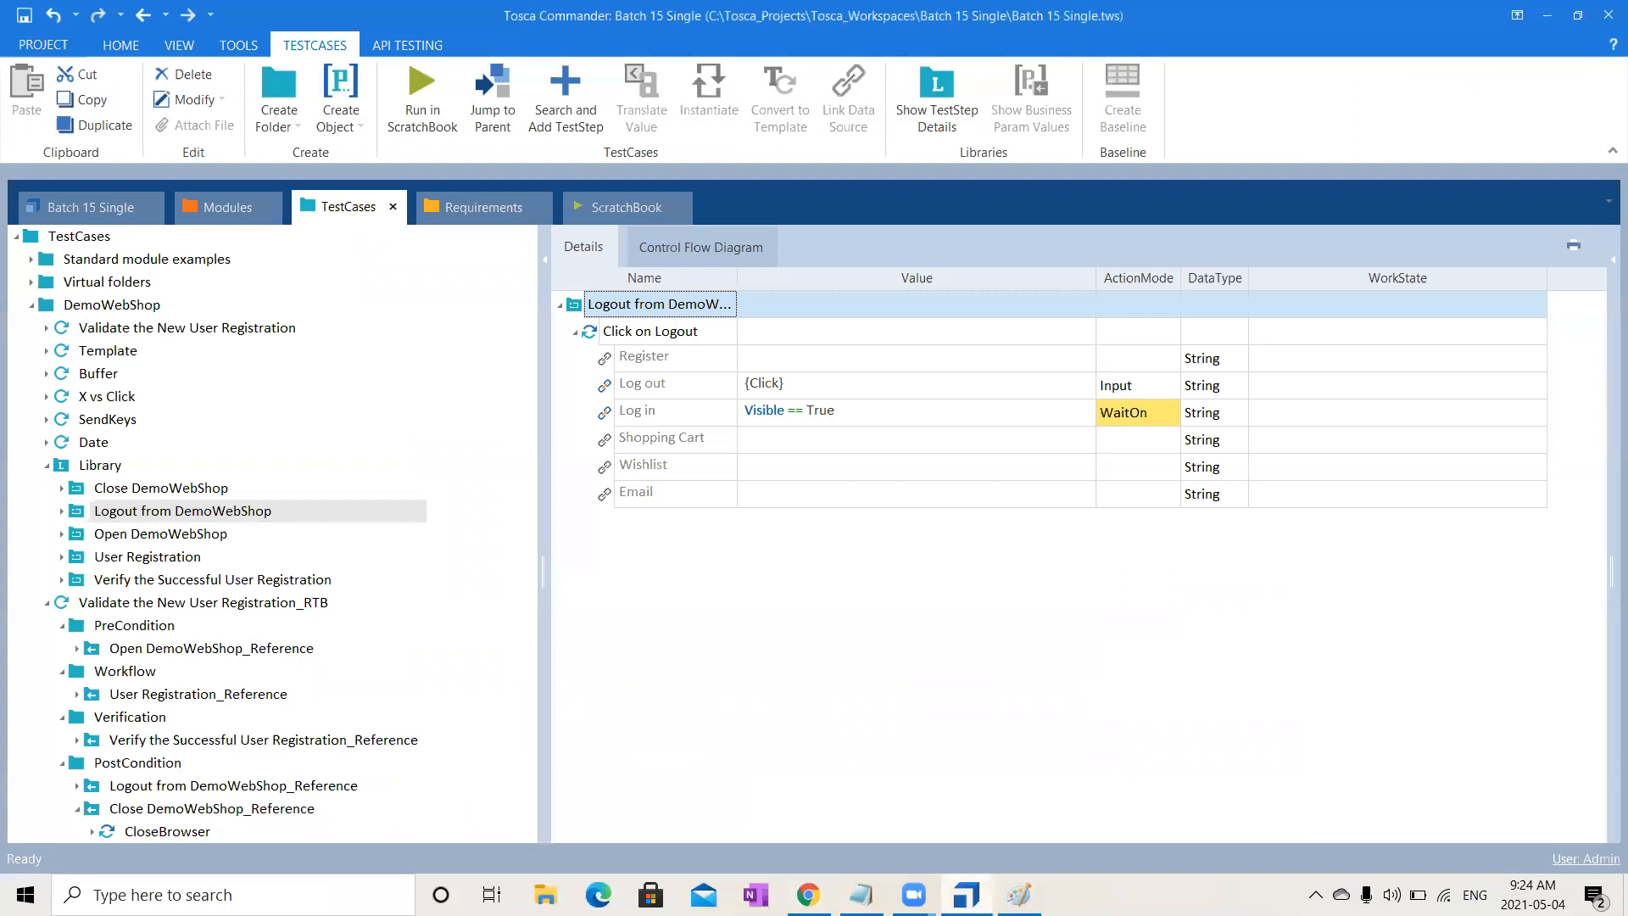
# - Expand Click on Register in User Registration's details and run the block in ScratchBook
pyautogui.click(176, 556)
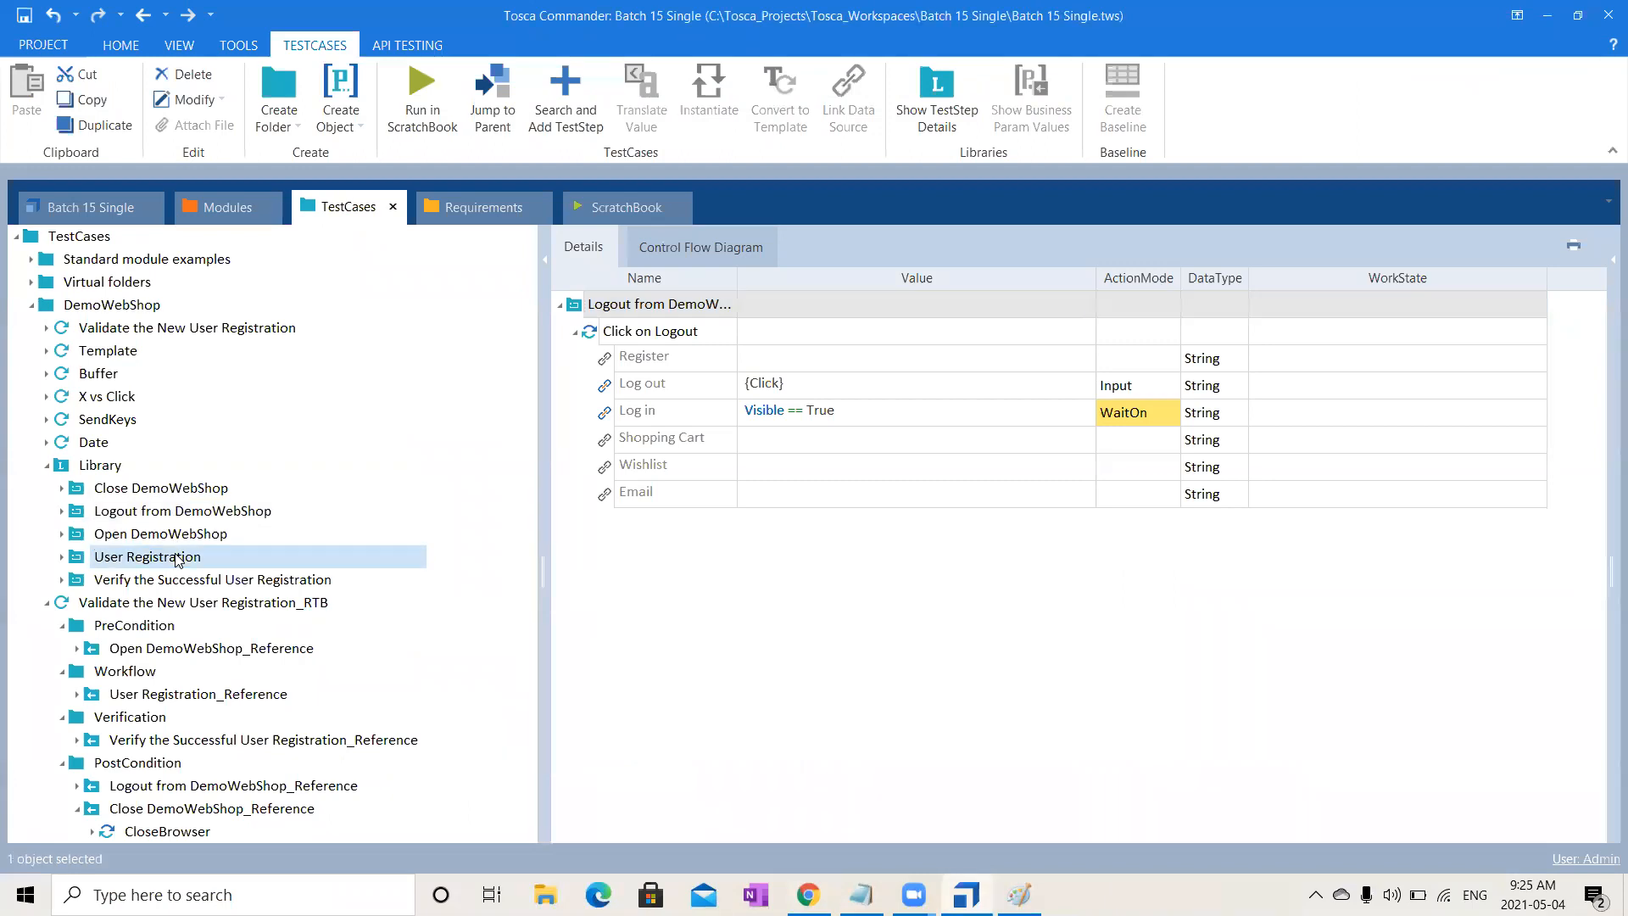
pyautogui.click(576, 360)
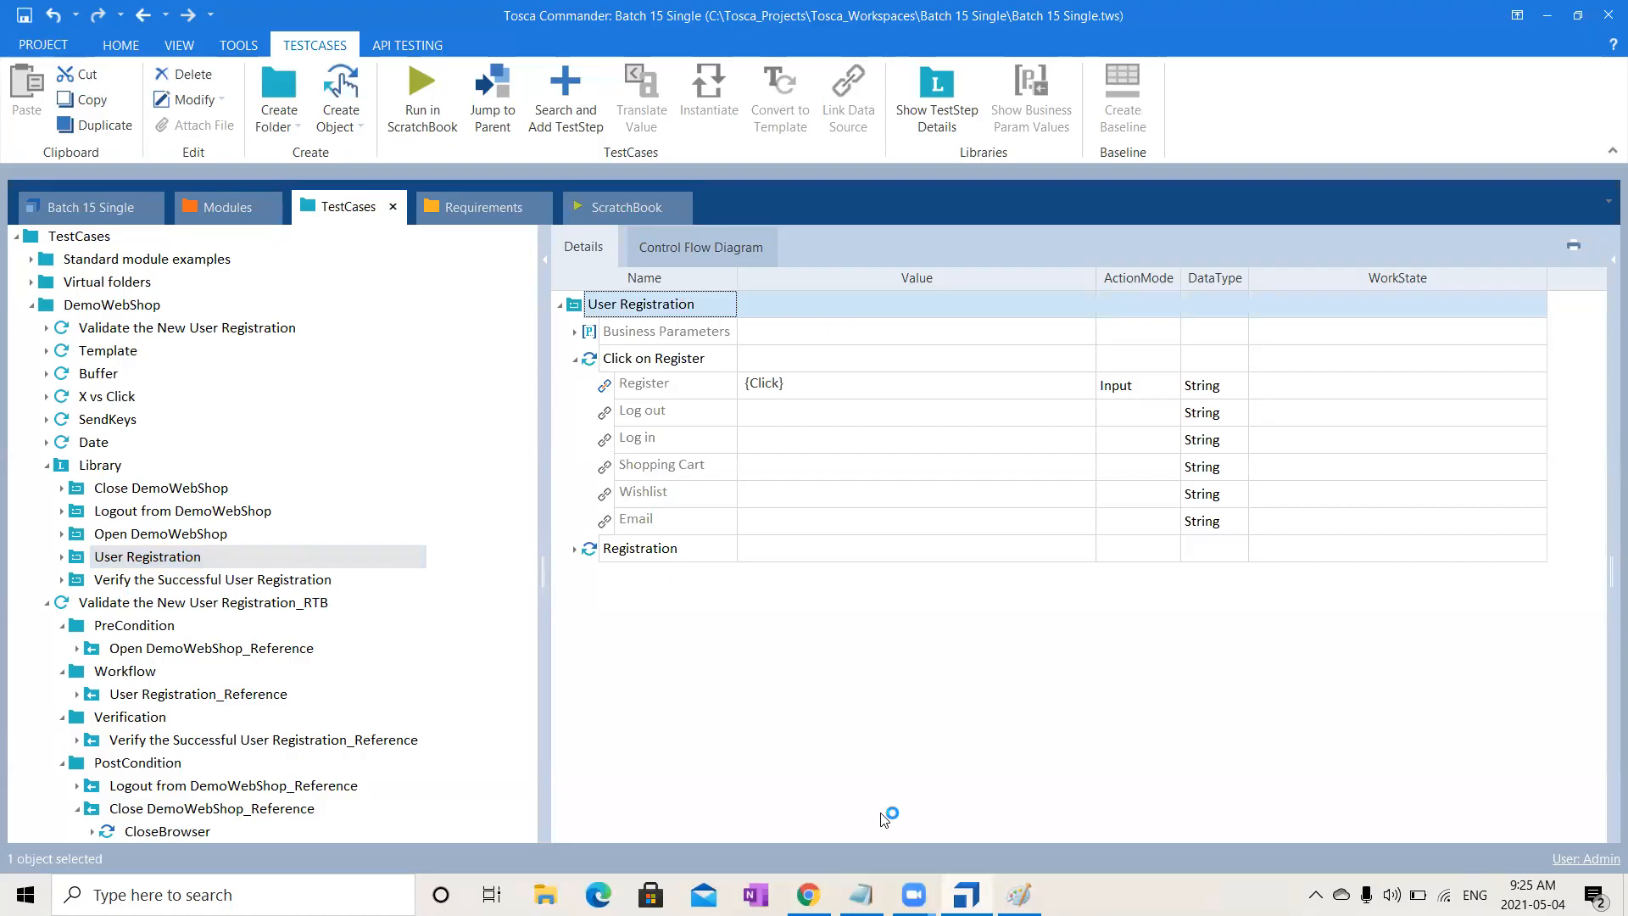
pyautogui.rightClick(638, 304)
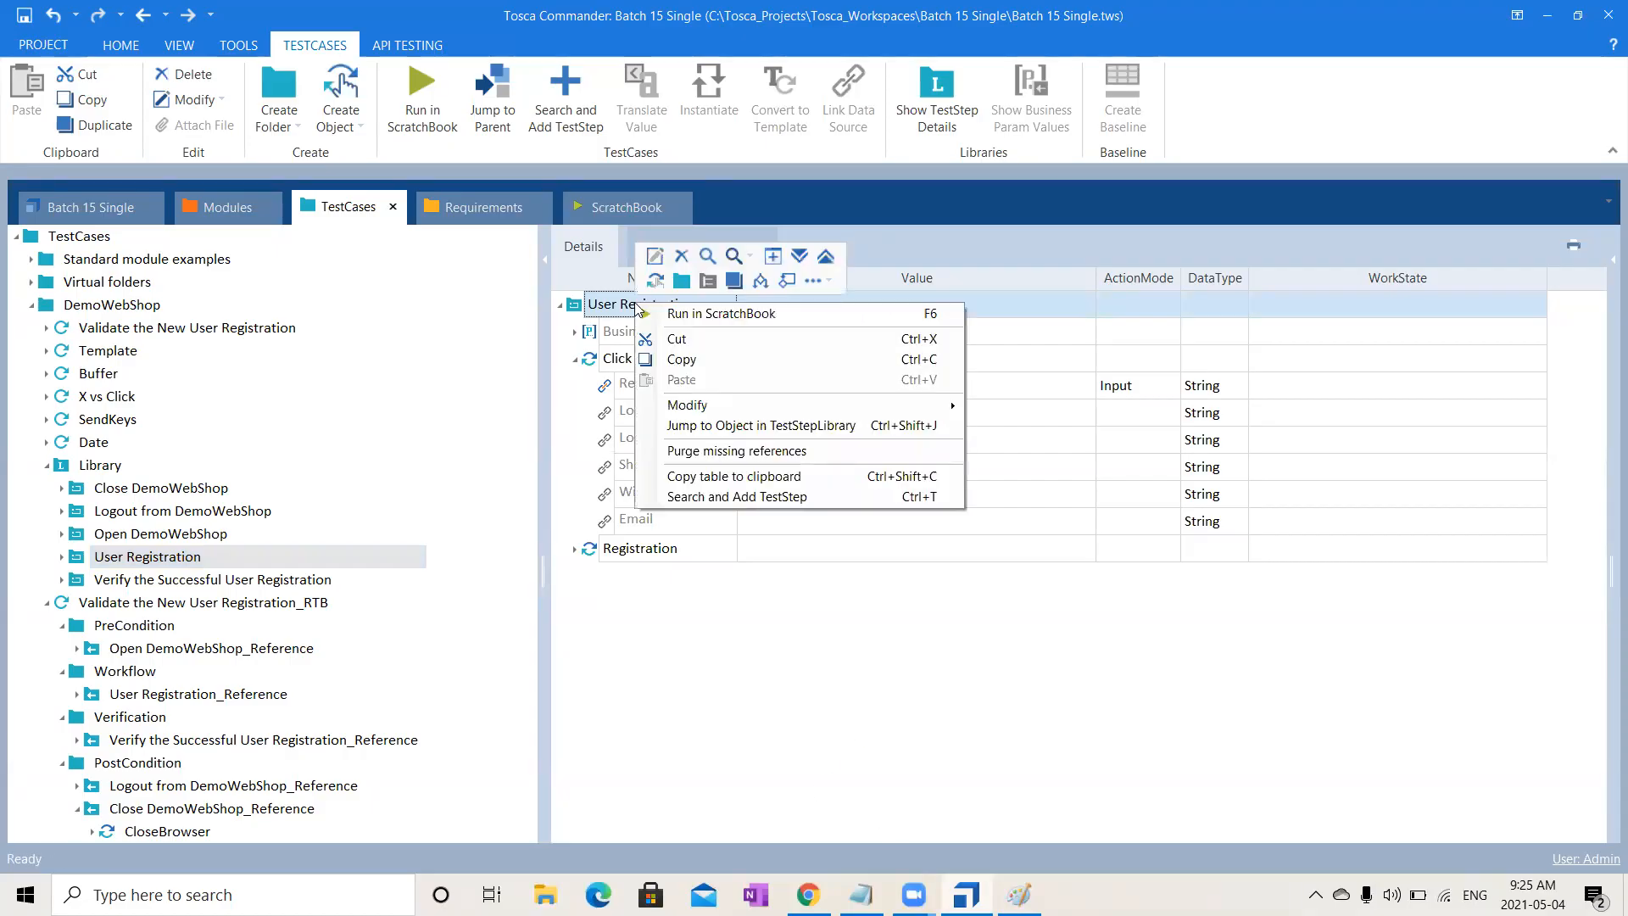
pyautogui.click(690, 315)
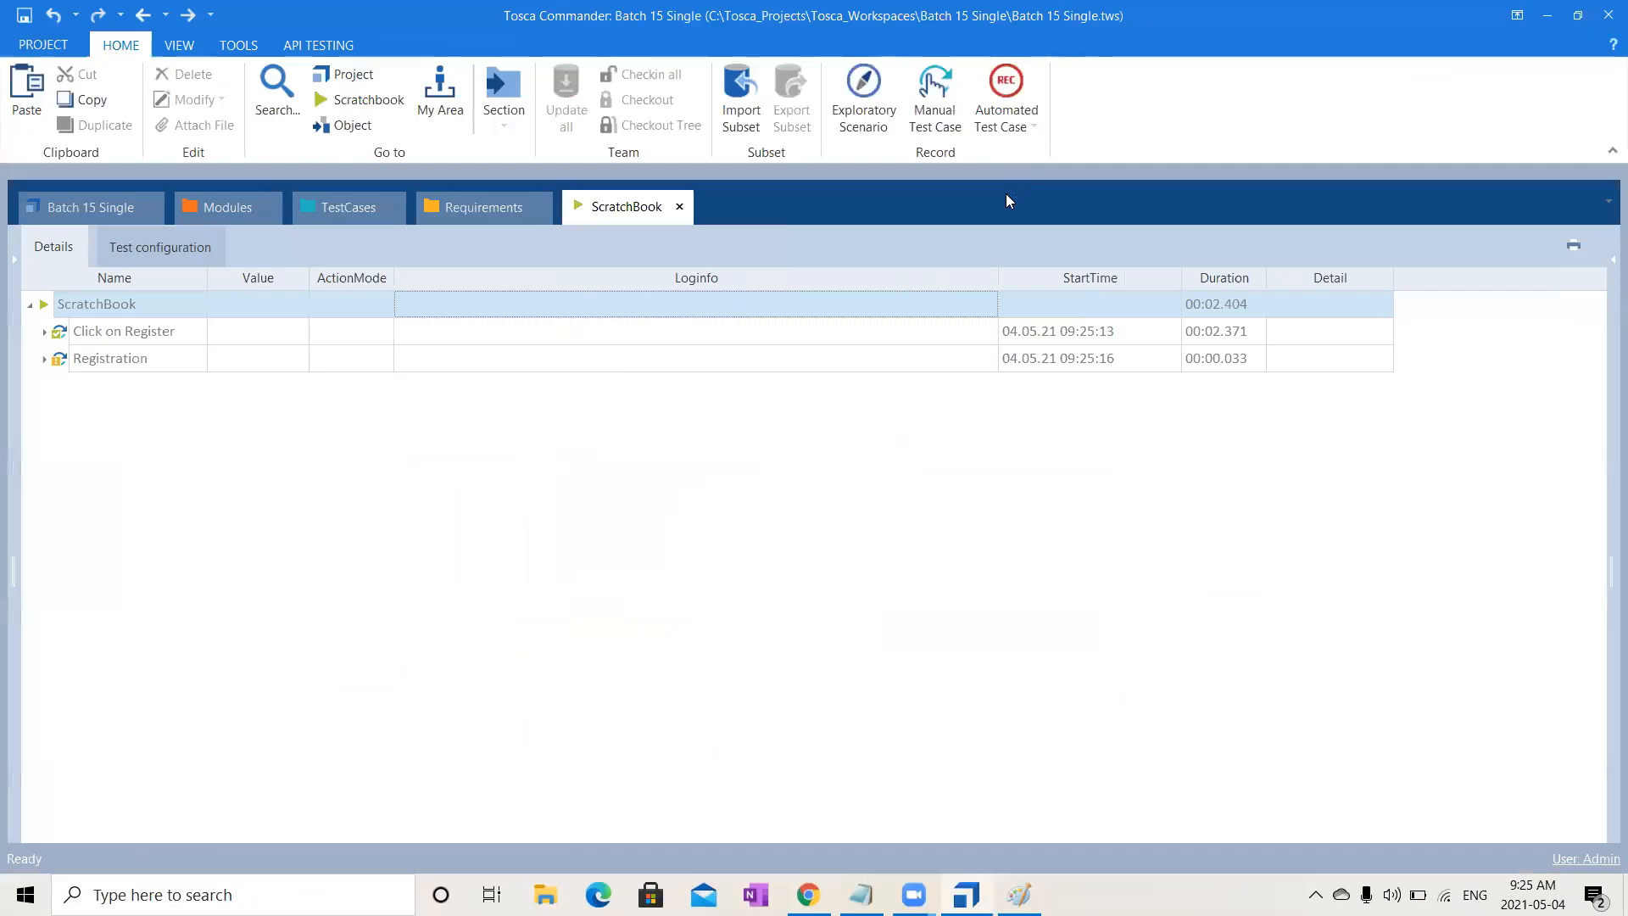
# - Expand Registration in ScratchBook to show the M field's 'No suitable value found for command PL' failure
pyautogui.click(44, 360)
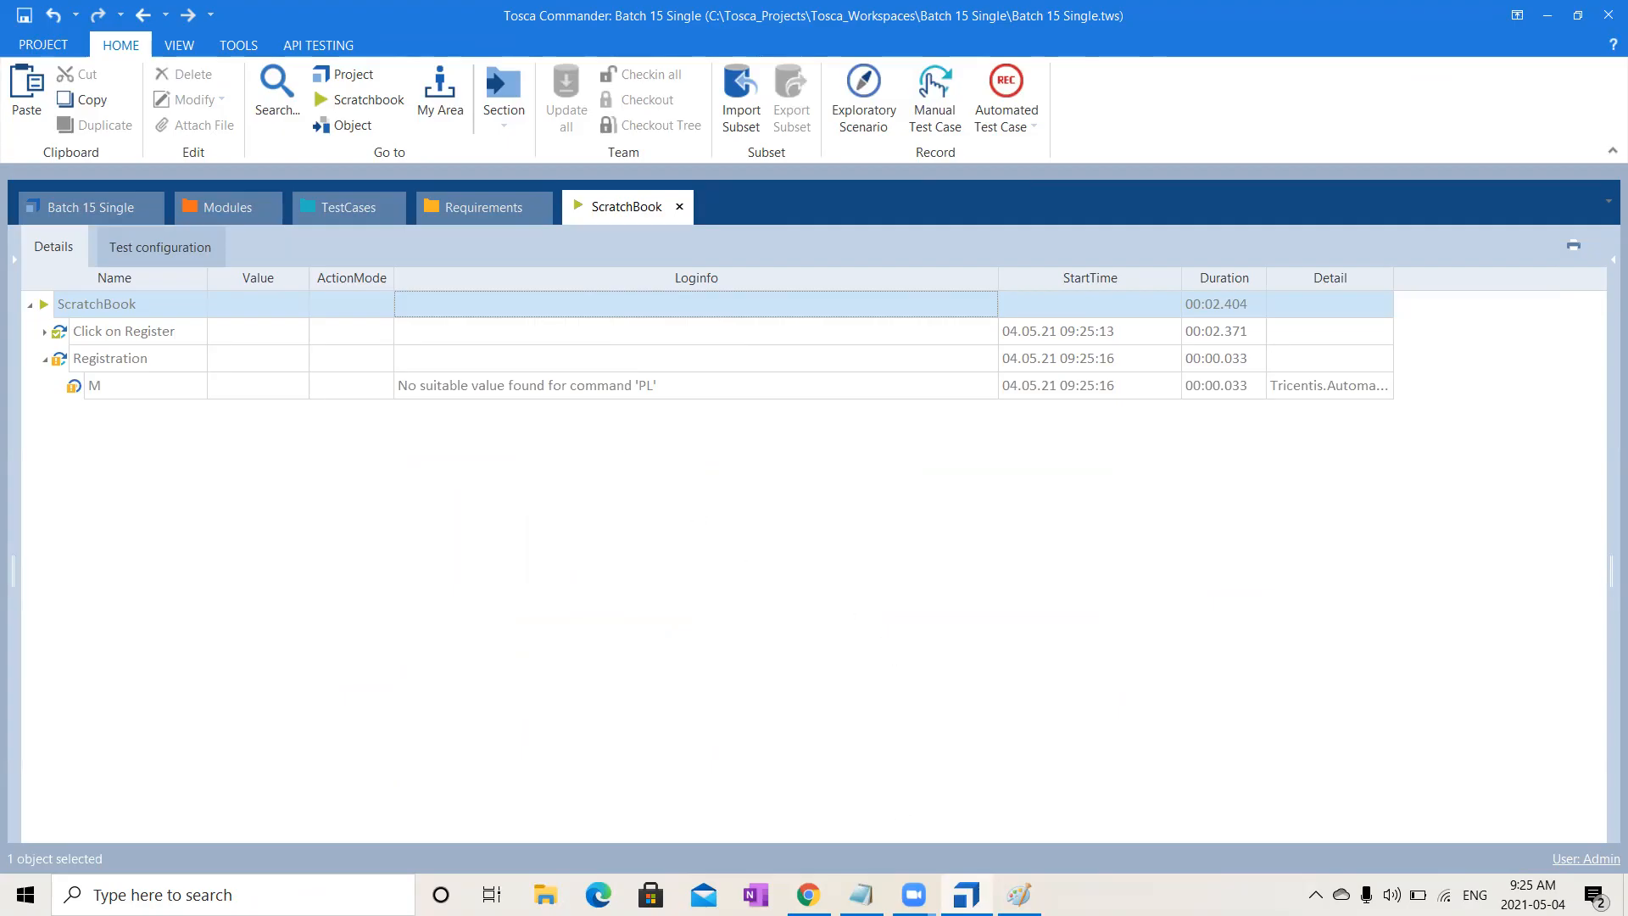
pyautogui.moveTo(967, 894)
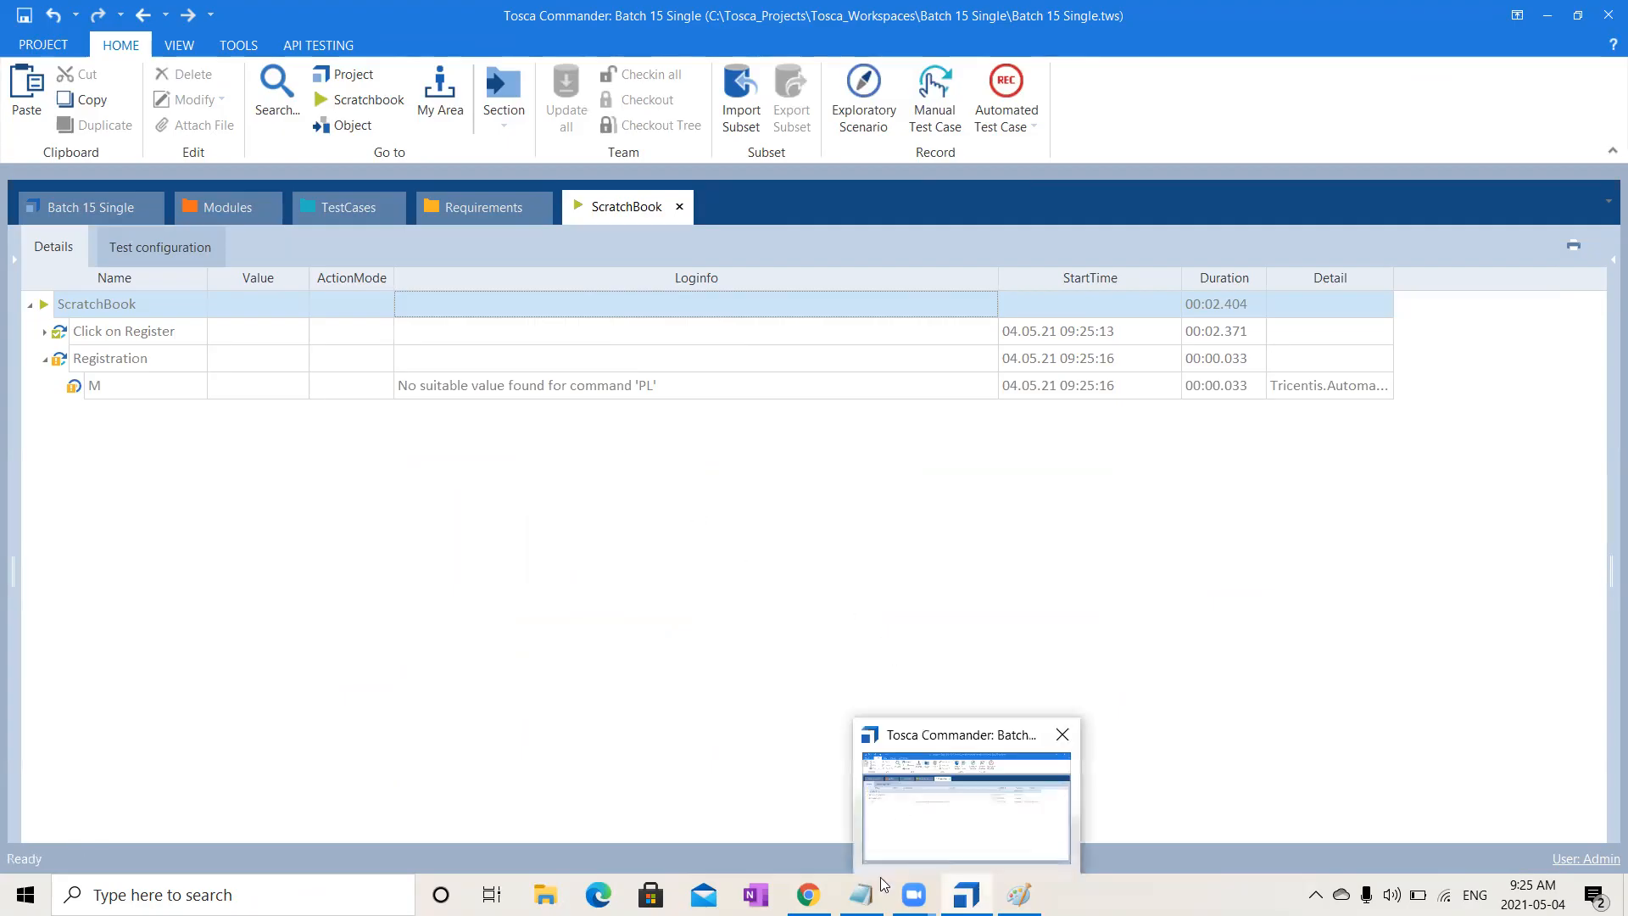
pyautogui.click(788, 890)
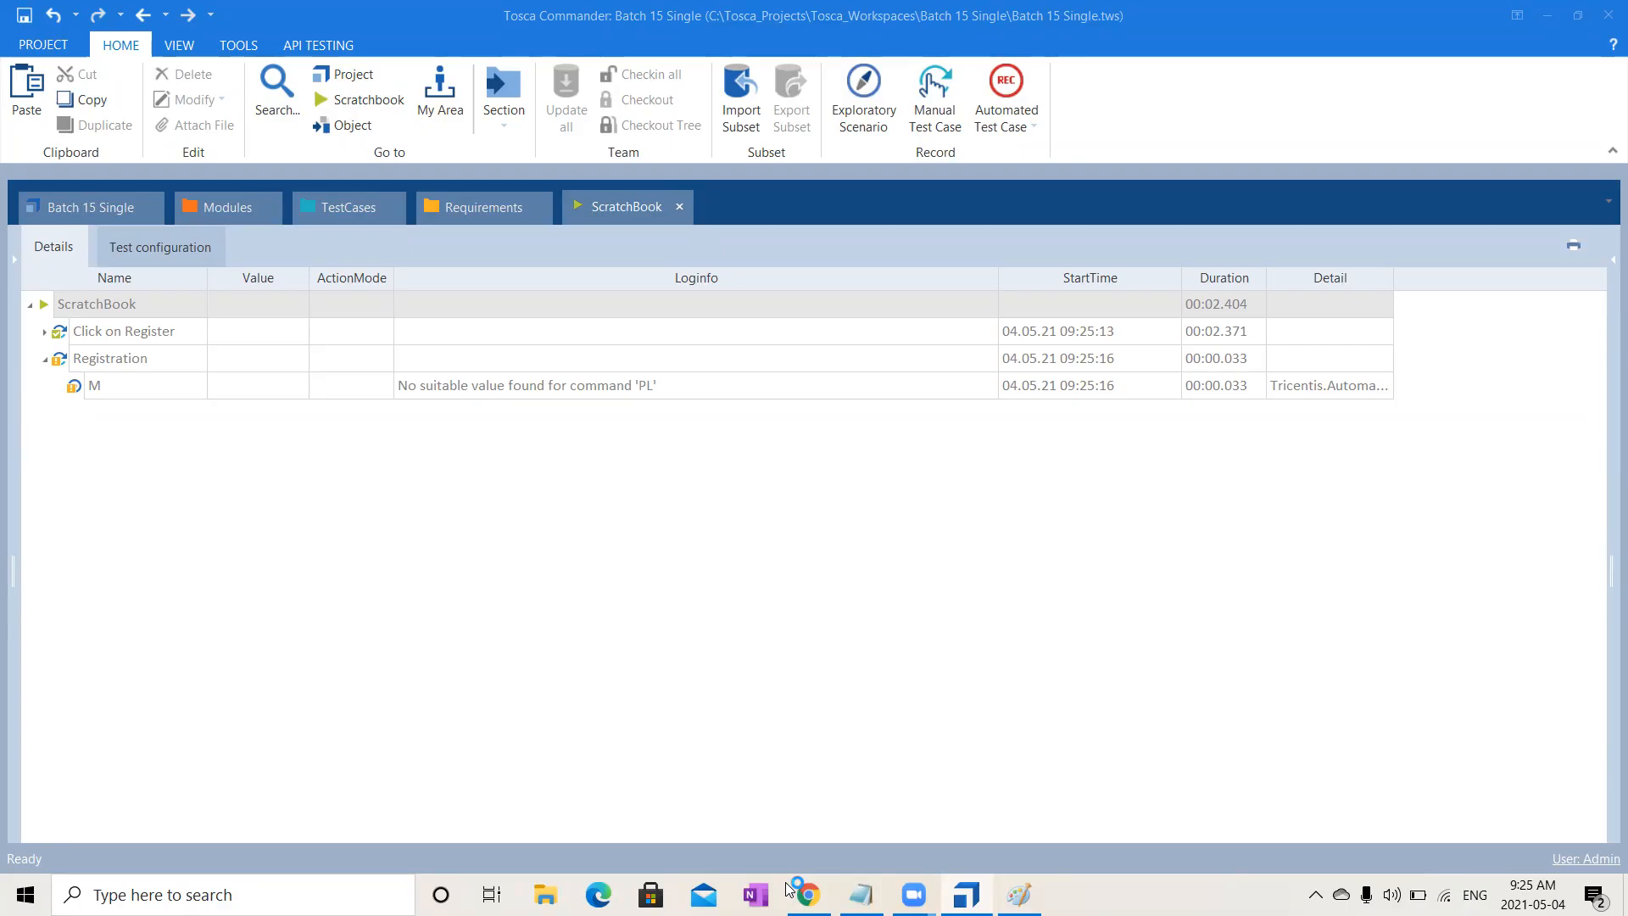
pyautogui.click(1018, 103)
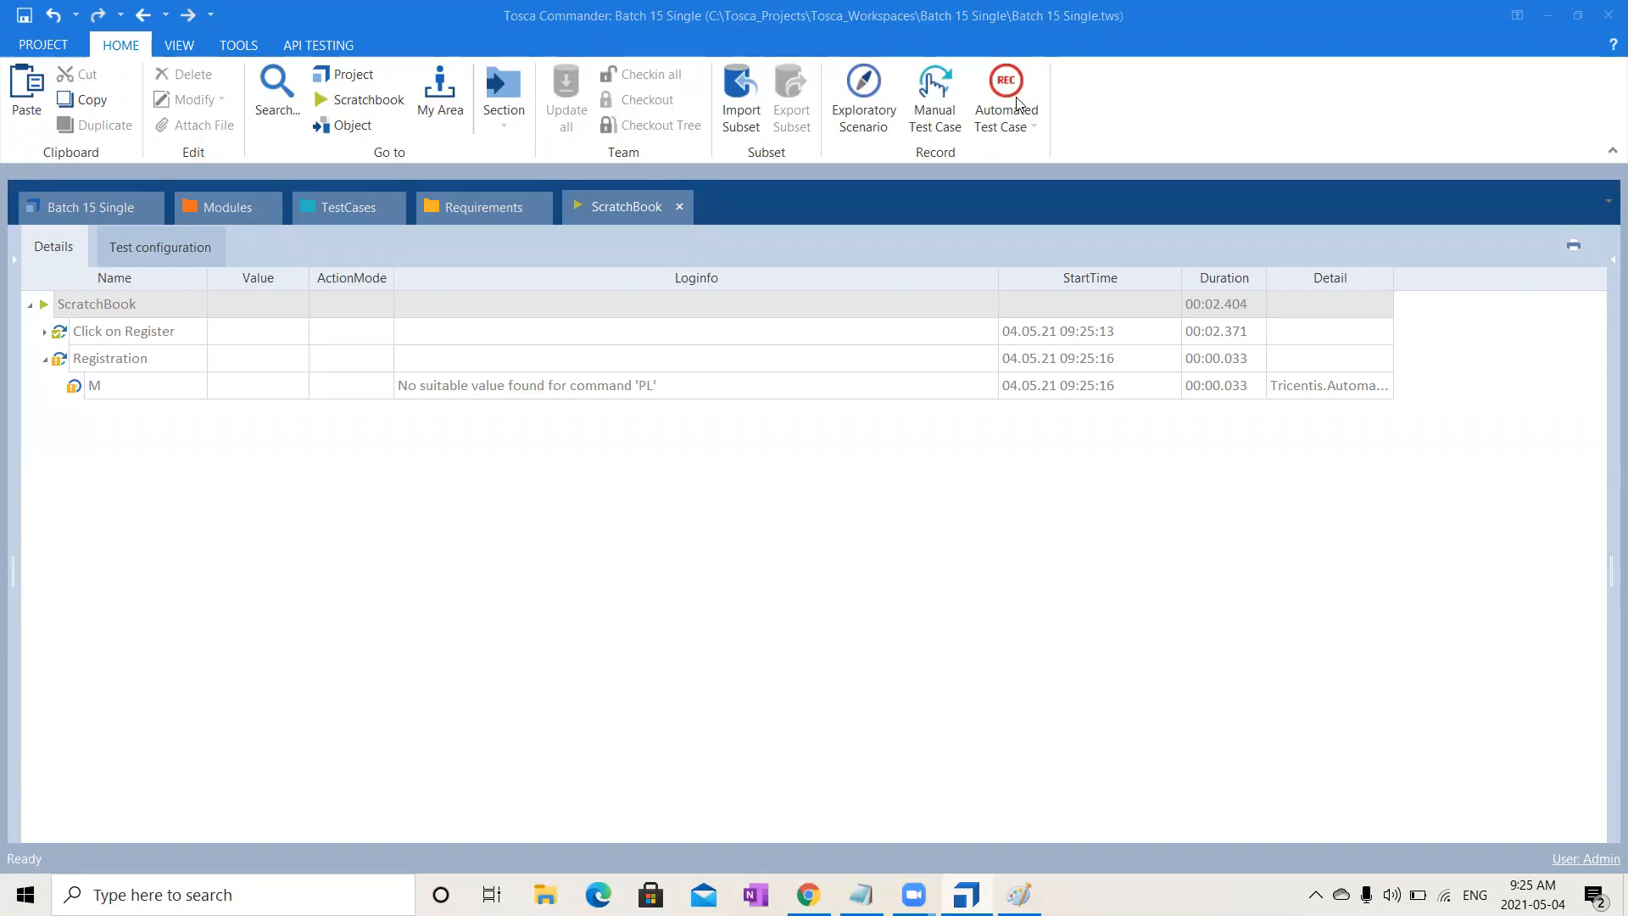